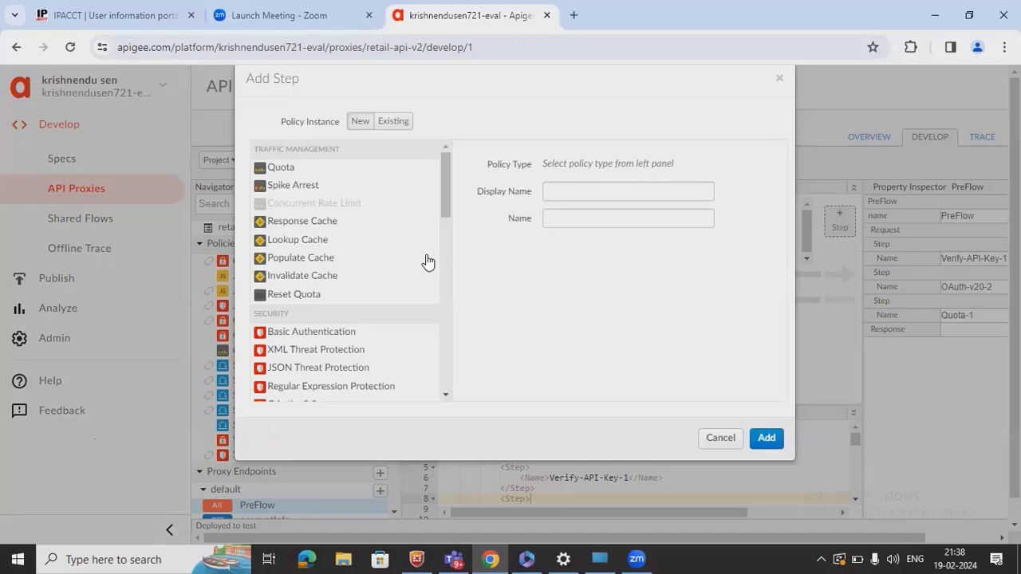
# - Cancel the Add Step dialog without adding a policy and restore the browser window
pyautogui.click(728, 434)
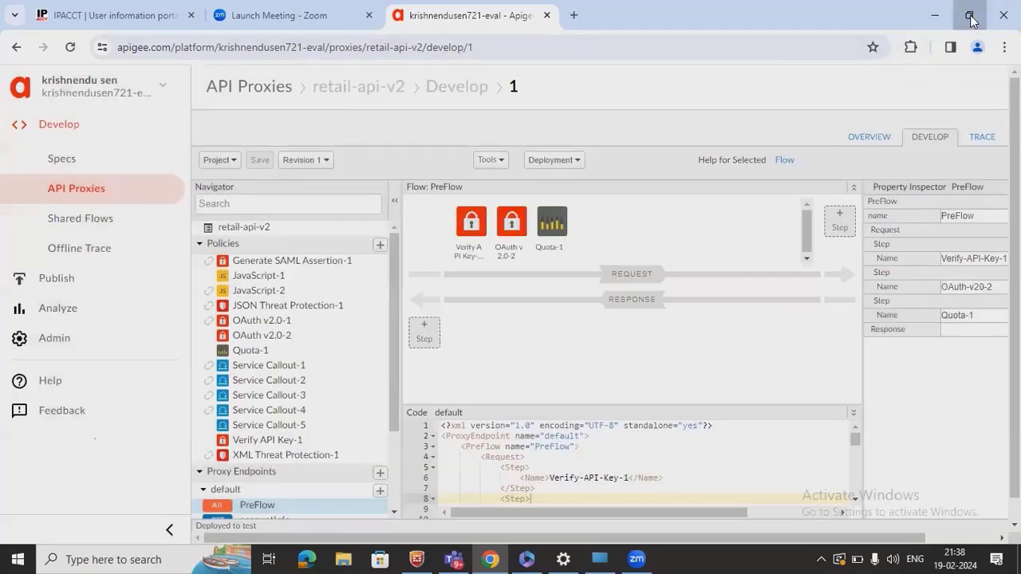
pyautogui.click(969, 18)
# - In a new maximized tab, search Google for 'cache store size in apigee' and read the 256 KB snippet
pyautogui.click(622, 82)
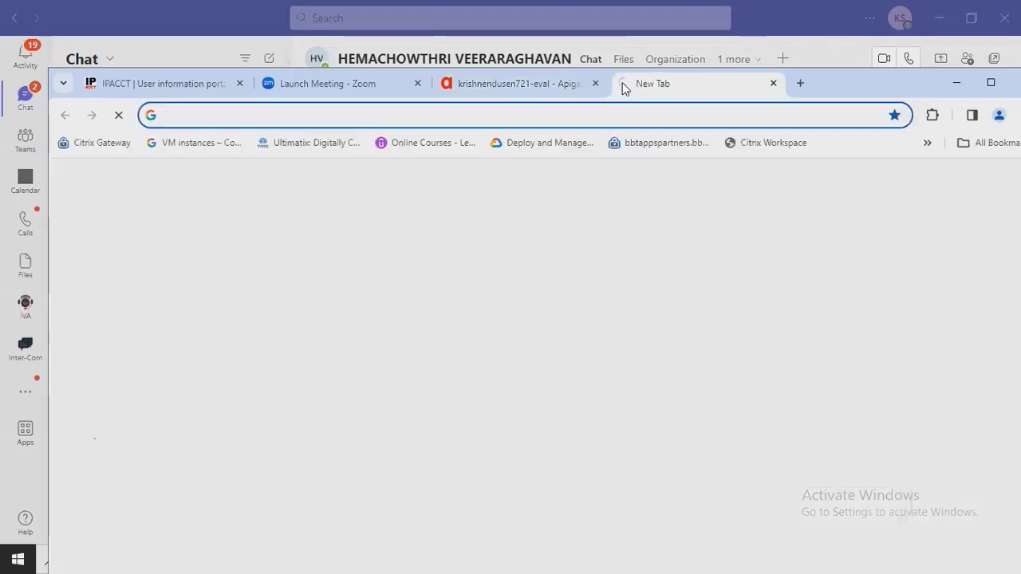
pyautogui.click(990, 82)
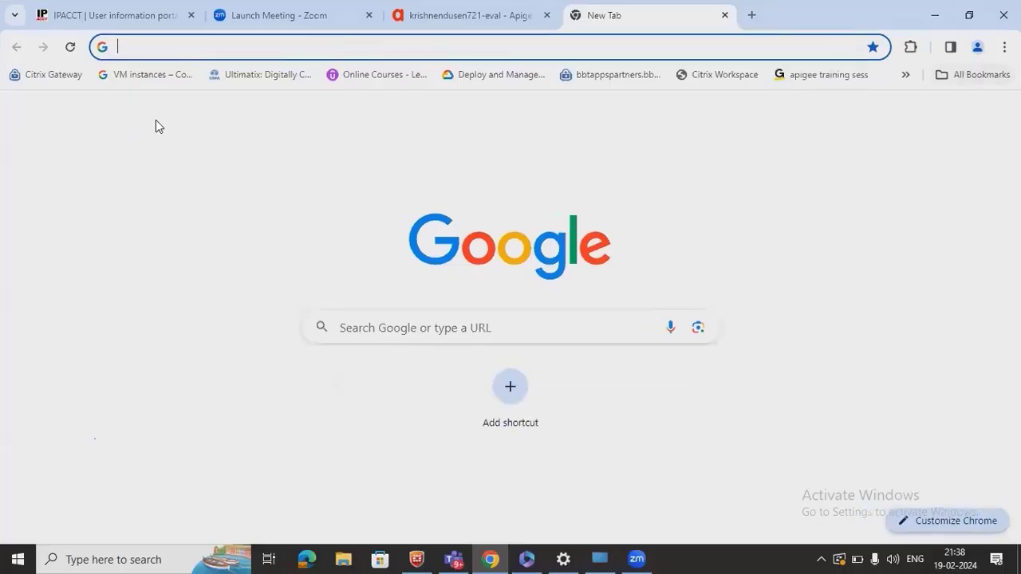
pyautogui.write('cach')
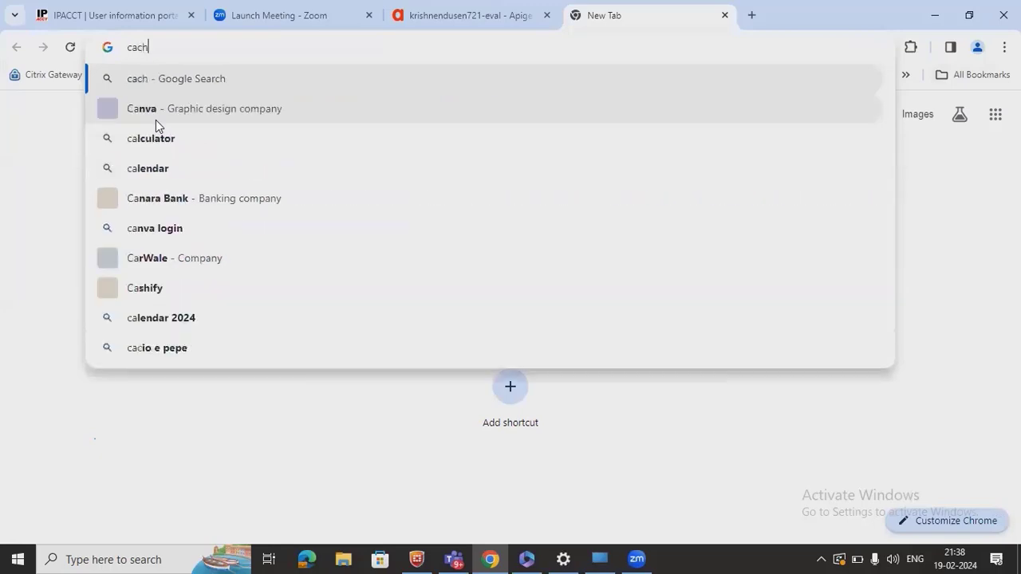
pyautogui.write('e store ')
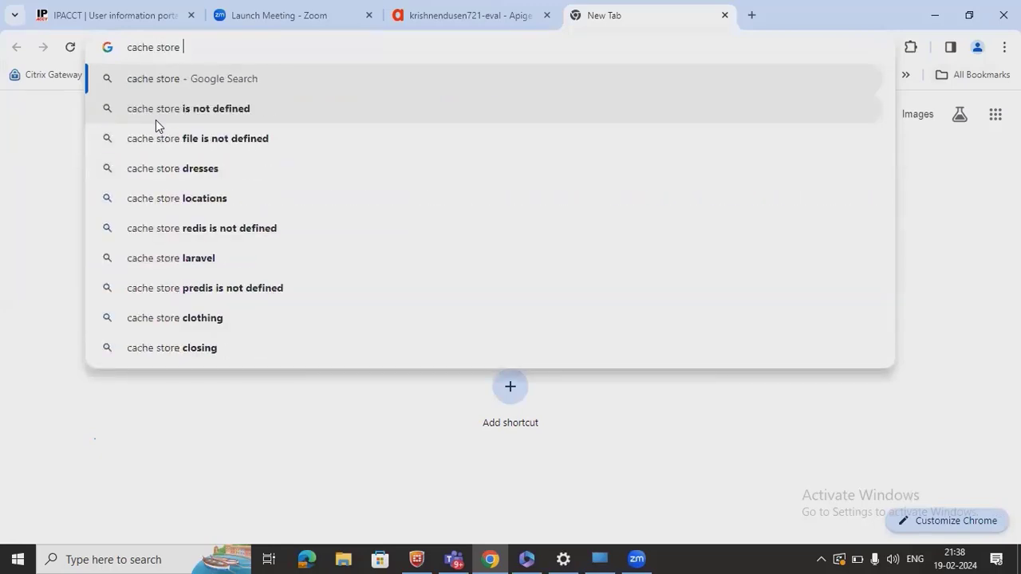
pyautogui.write('size in a')
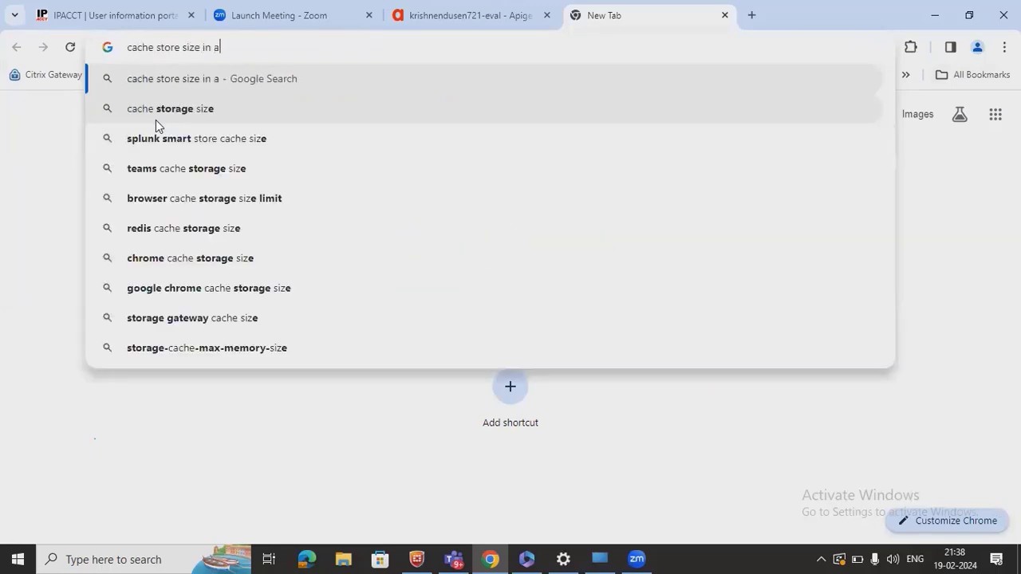
pyautogui.write('pigee')
pyautogui.press('Return')
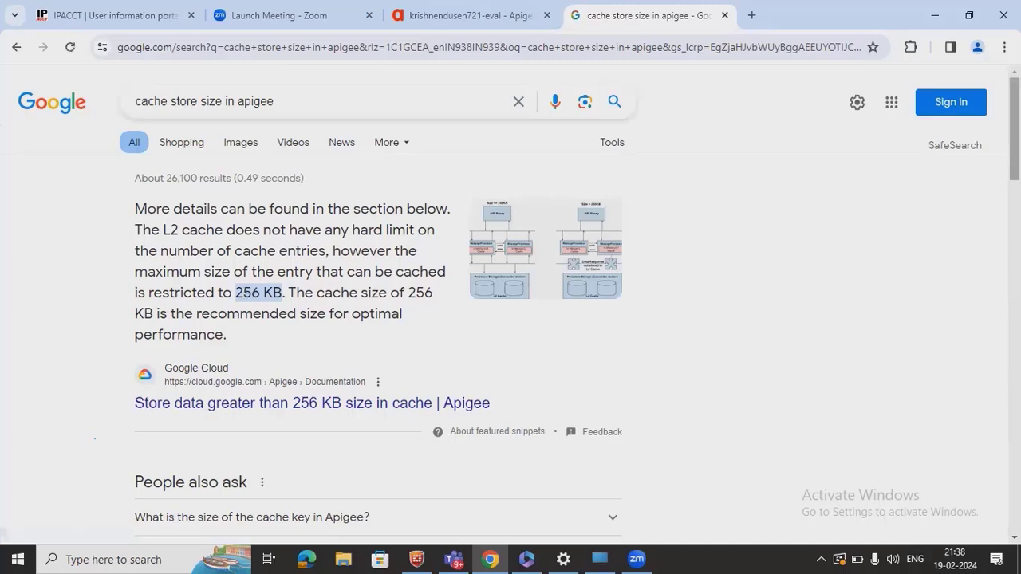
pyautogui.scroll(-2, 303, 299)
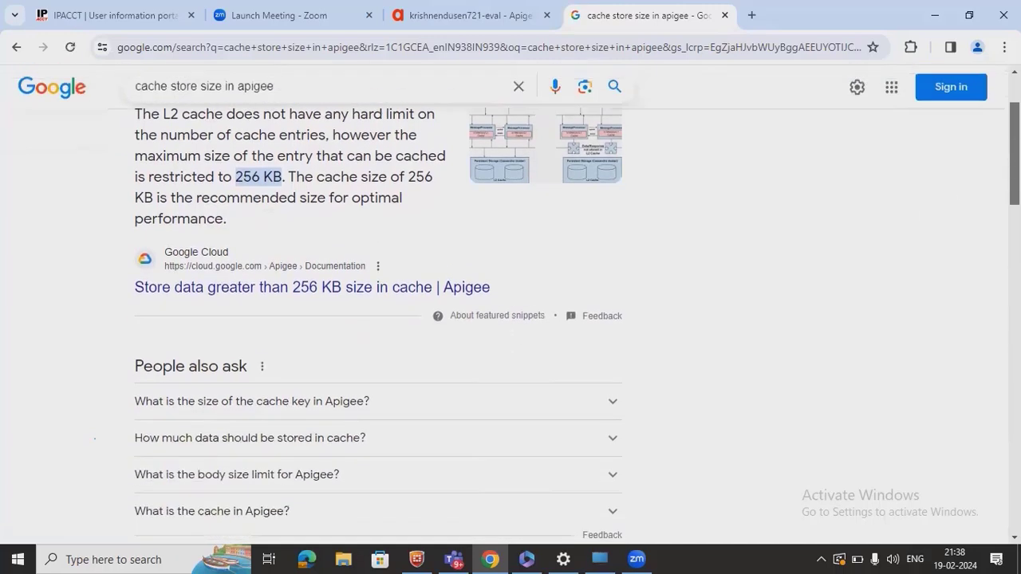
# - Open the Apigee docs article 'Store data greater than 256 KB size in cache'
pyautogui.click(297, 289)
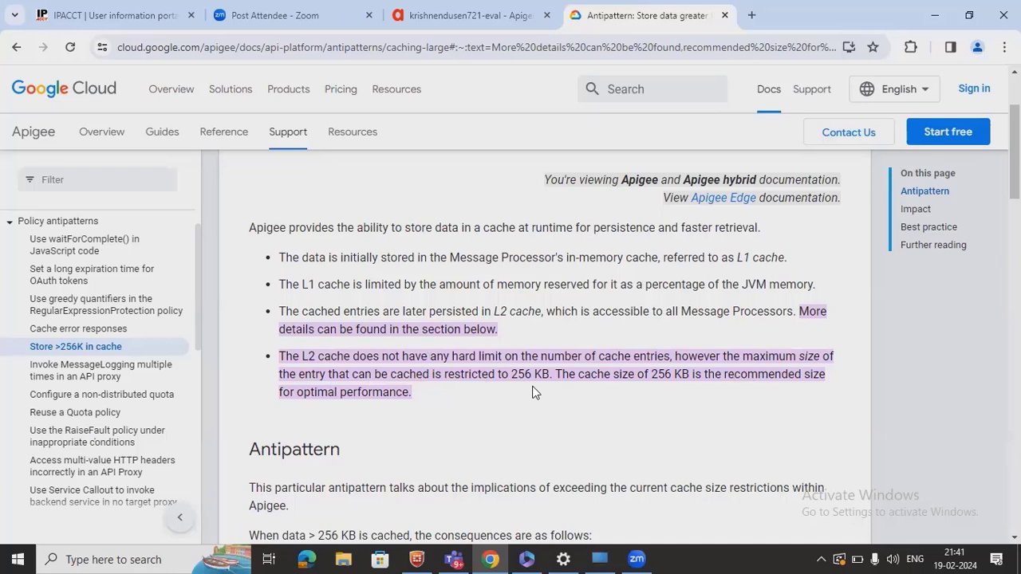
pyautogui.click(493, 455)
pyautogui.scroll(-3, 492, 455)
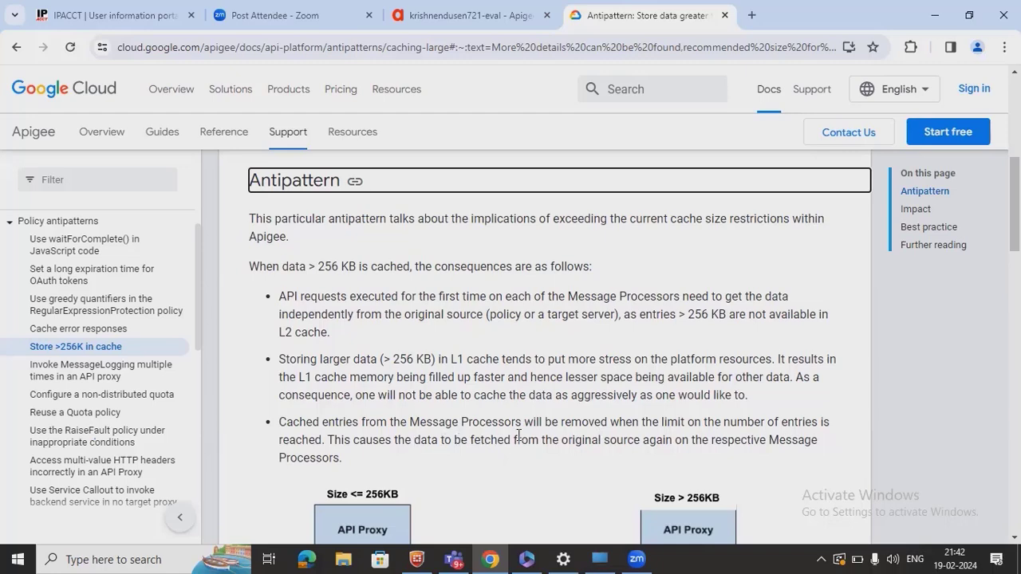
# - Read through the article's Impact and Best practice sections
pyautogui.scroll(-4, 518, 435)
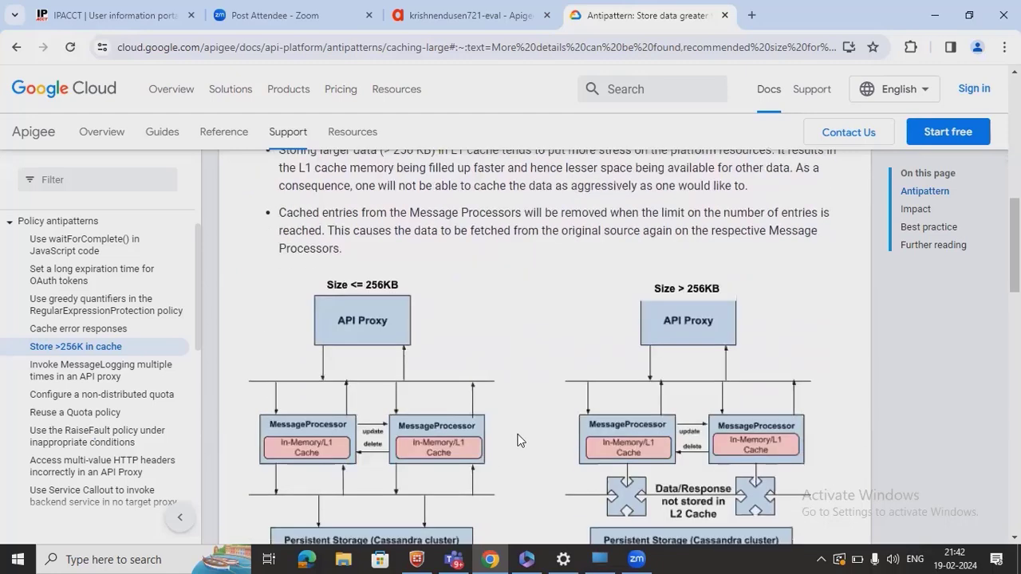
pyautogui.scroll(-6, 517, 441)
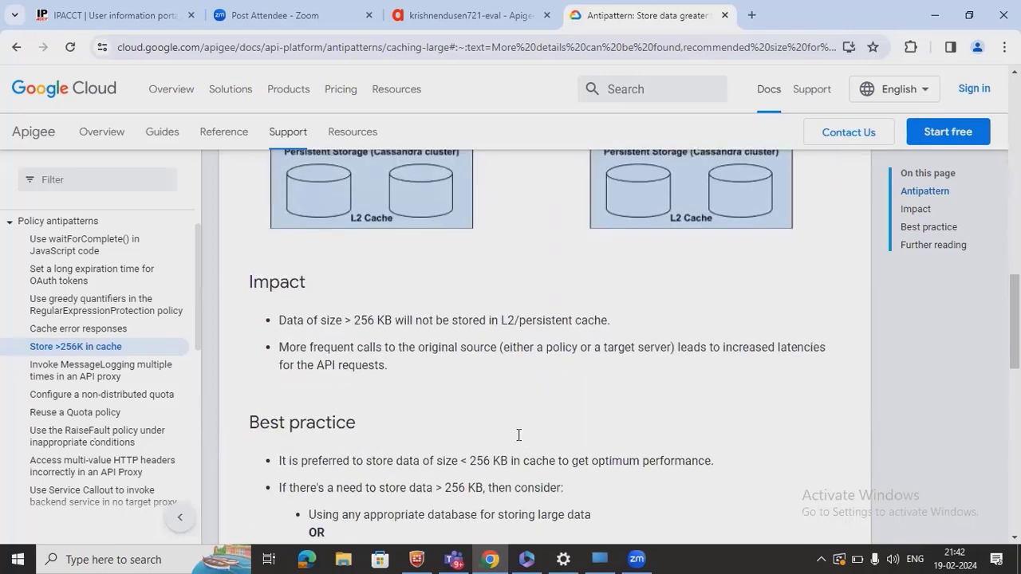
pyautogui.scroll(-1, 518, 434)
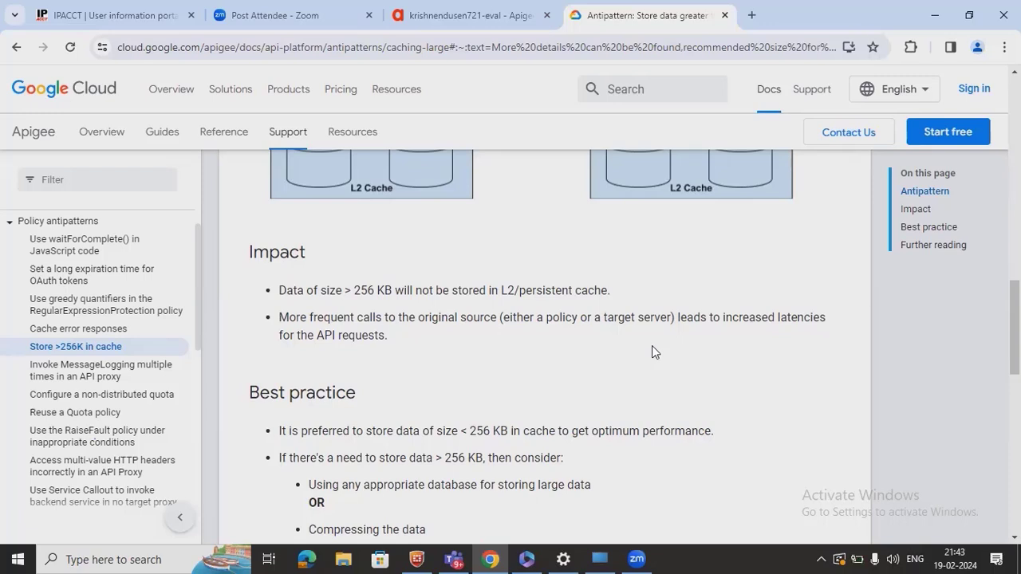
pyautogui.click(558, 392)
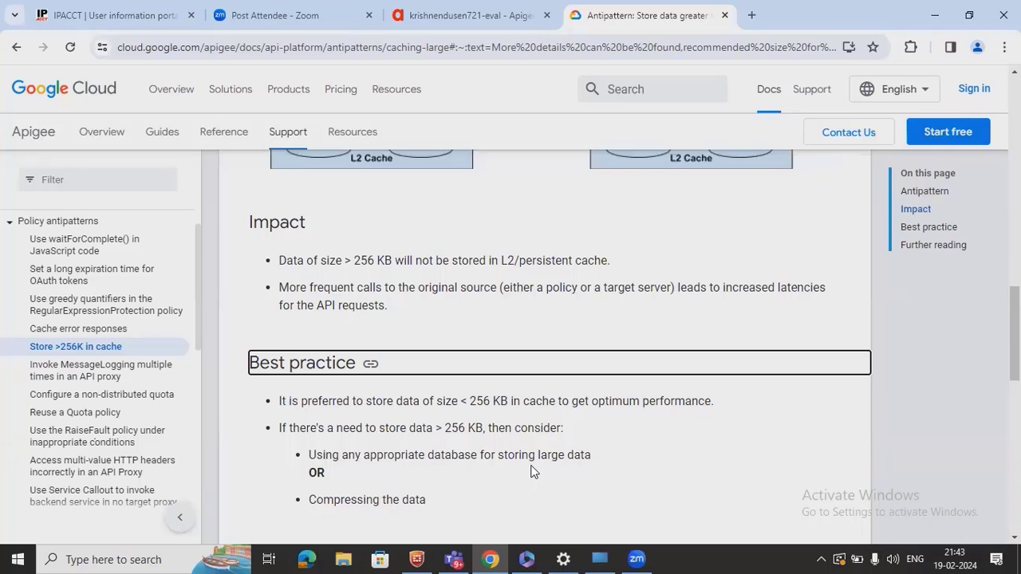
pyautogui.click(487, 490)
pyautogui.scroll(-1, 487, 490)
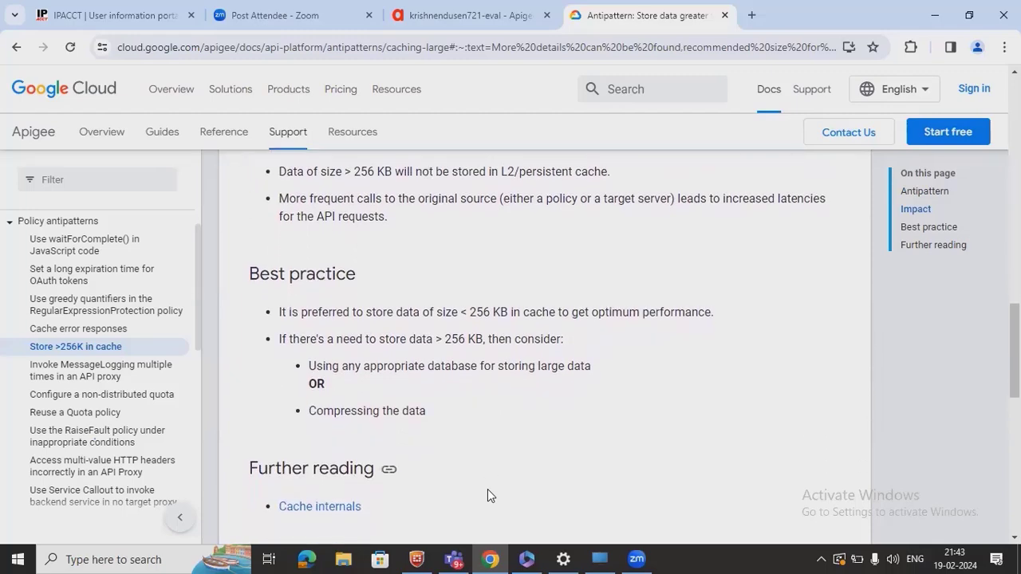
pyautogui.scroll(-4, 488, 489)
pyautogui.scroll(3, 487, 493)
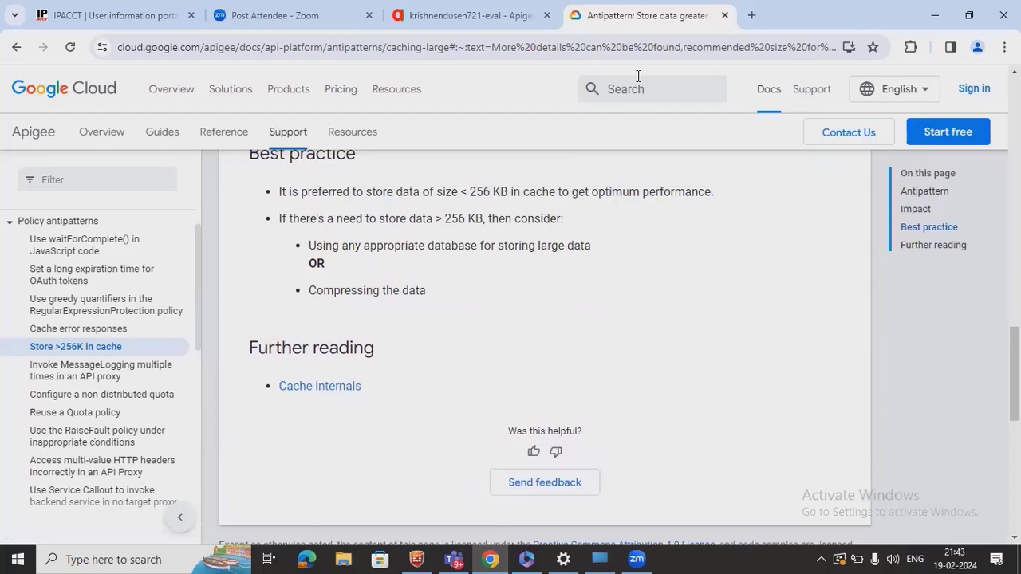
# - Return to the Apigee Edge tab showing the retail-api-v2 proxy's PreFlow
pyautogui.click(878, 27)
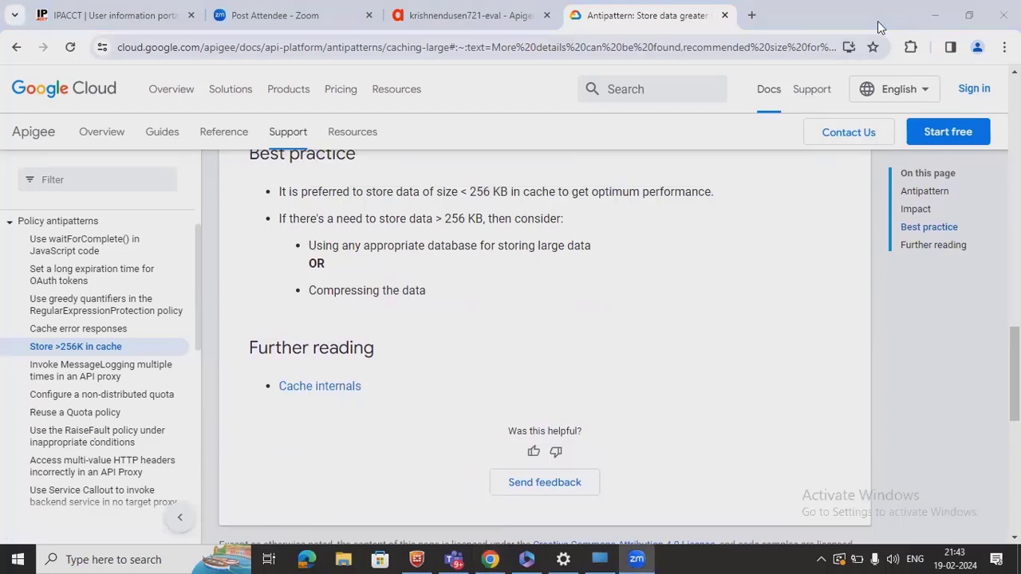
pyautogui.click(746, 144)
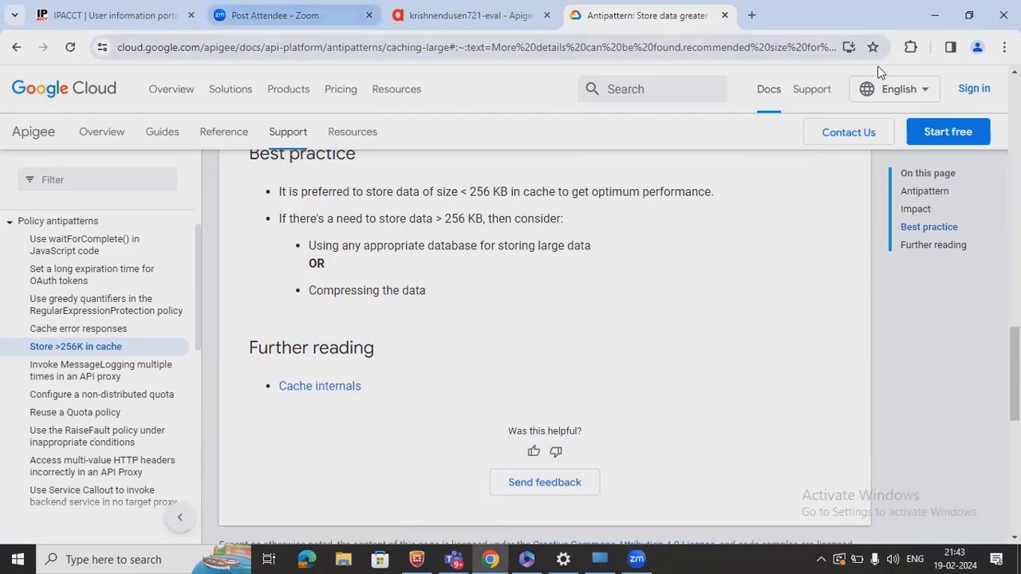
pyautogui.click(969, 18)
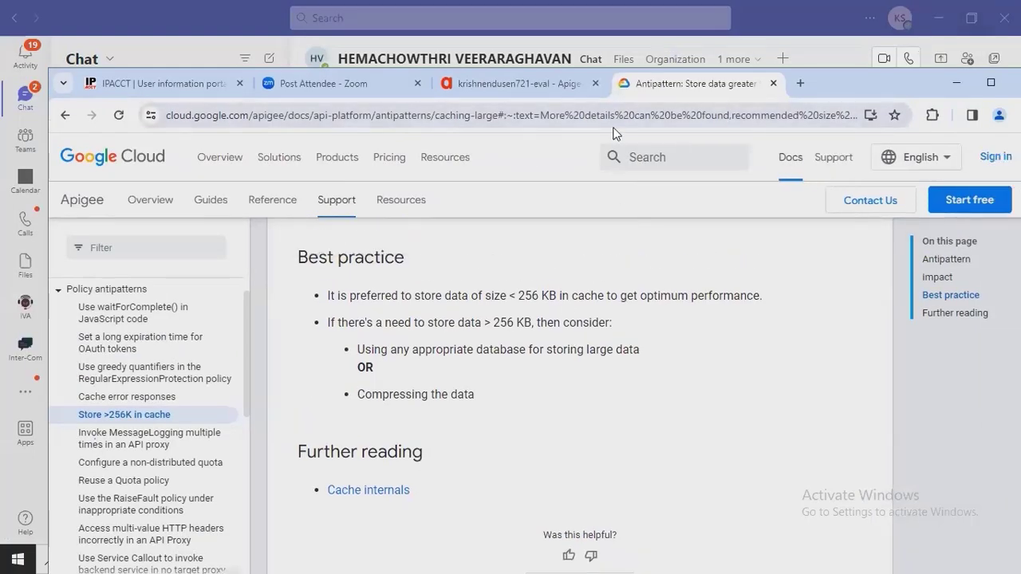
pyautogui.click(491, 124)
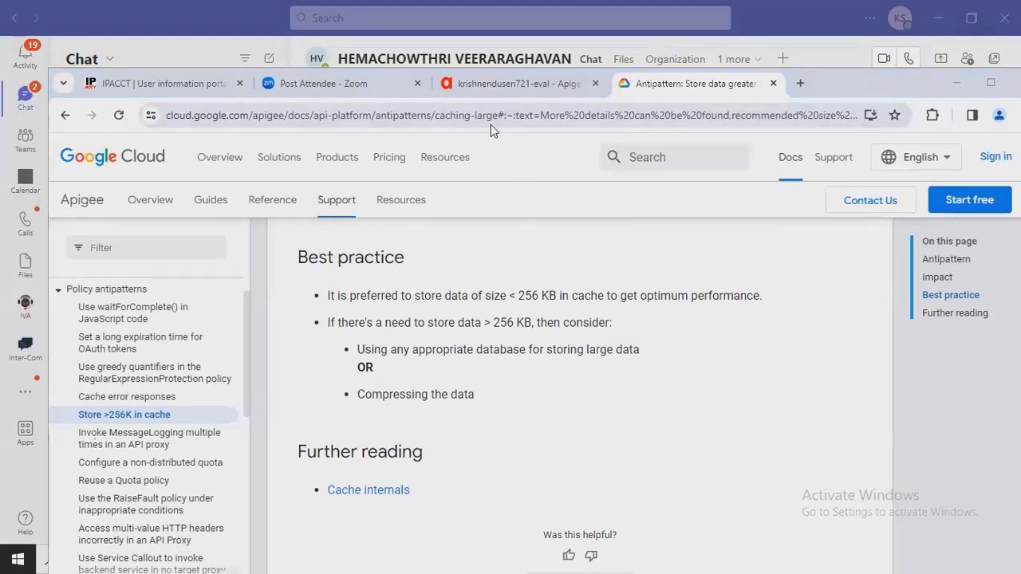
pyautogui.click(518, 84)
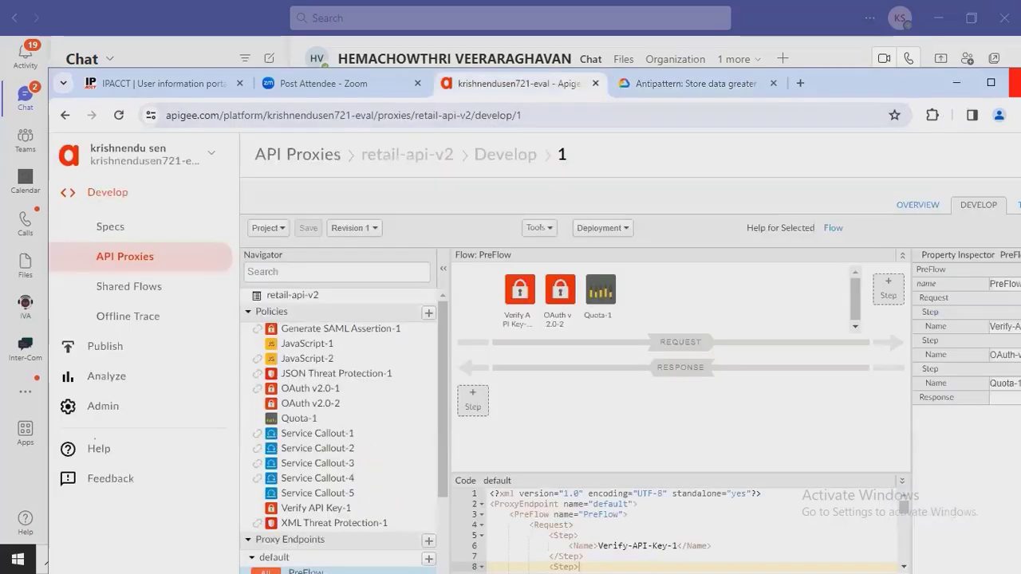
# - Filter the API Proxies list by 'cache' to show the 9 matching proxies
pyautogui.click(991, 83)
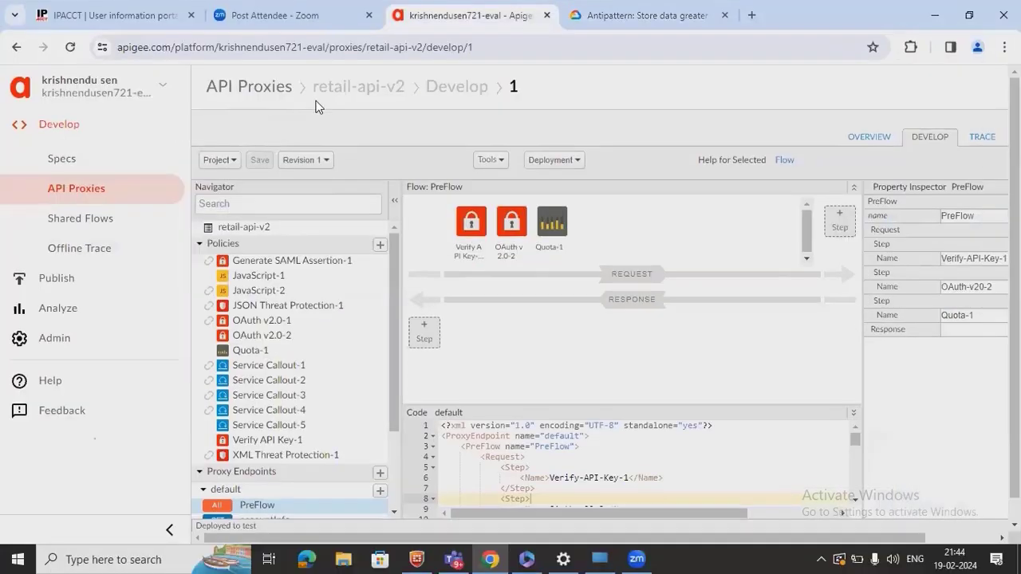
pyautogui.click(263, 88)
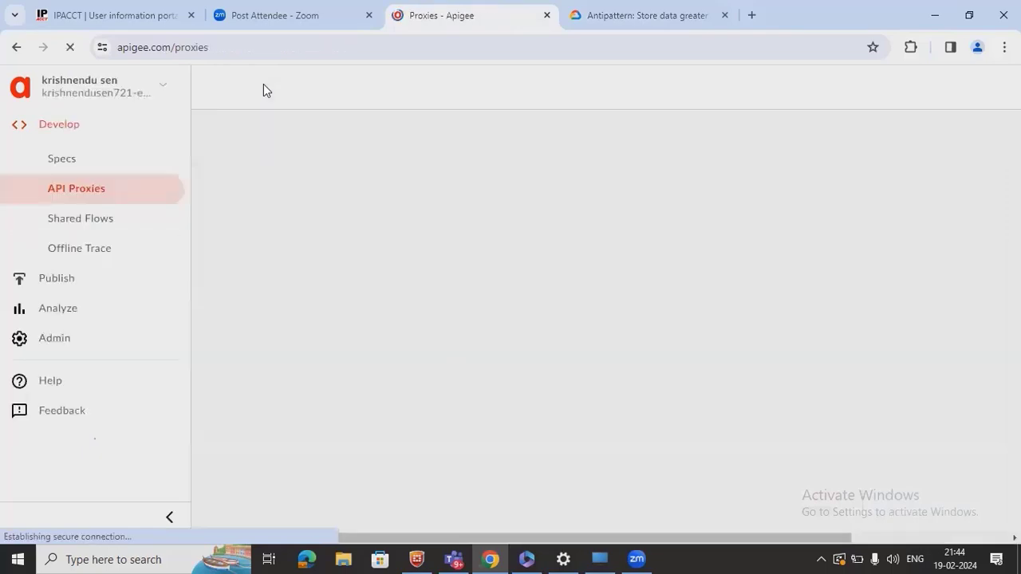
pyautogui.click(401, 138)
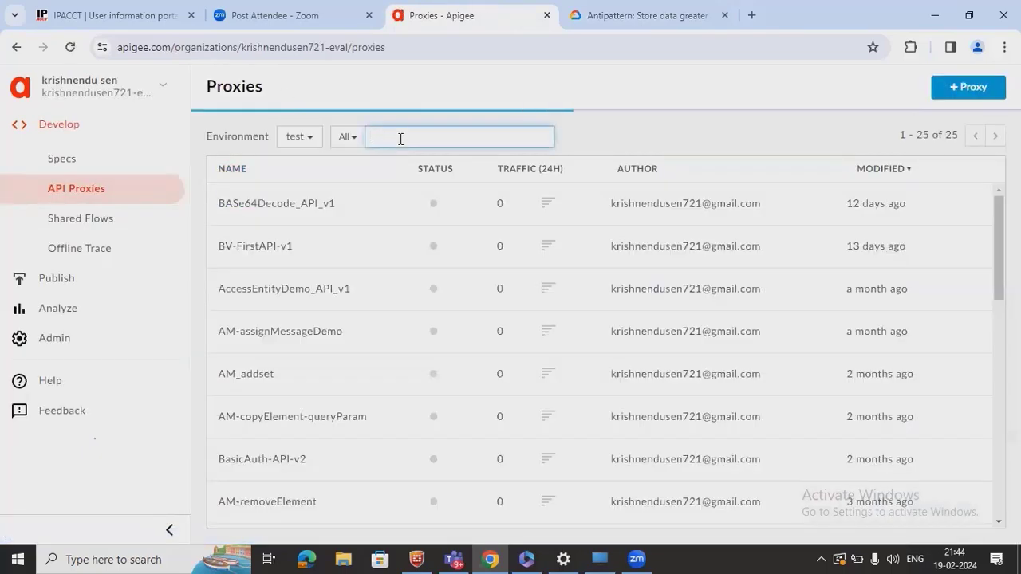
pyautogui.write('cache')
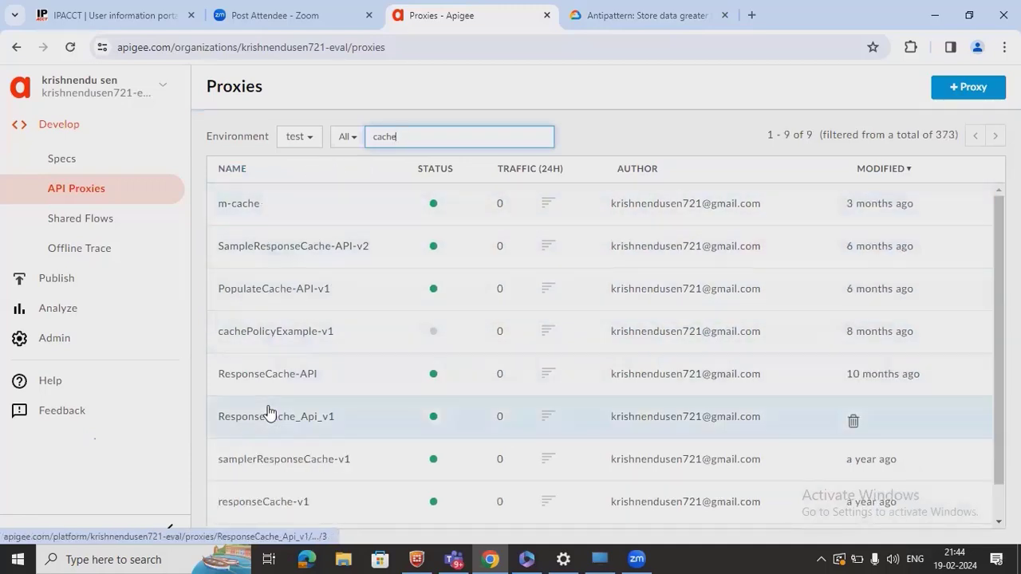
# - Open SampleResponseCache-API-v2 in the Develop view and duplicate its browser tab
pyautogui.click(309, 256)
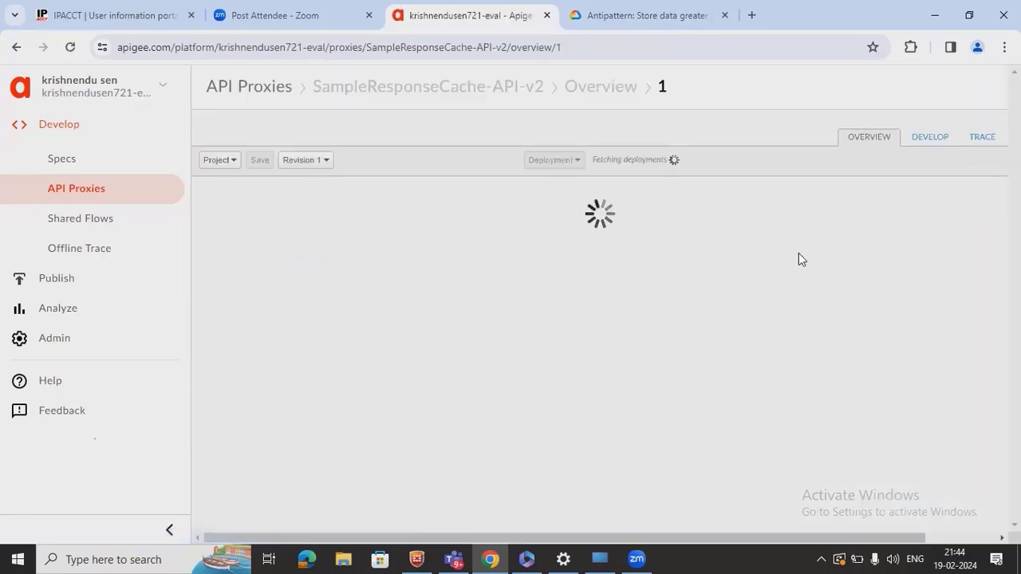
pyautogui.click(942, 147)
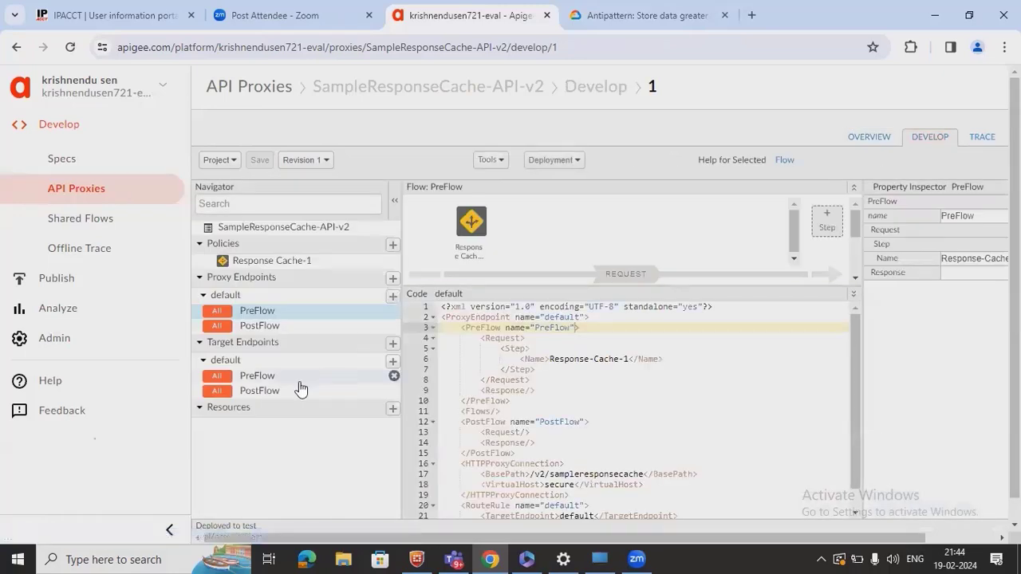
pyautogui.click(972, 15)
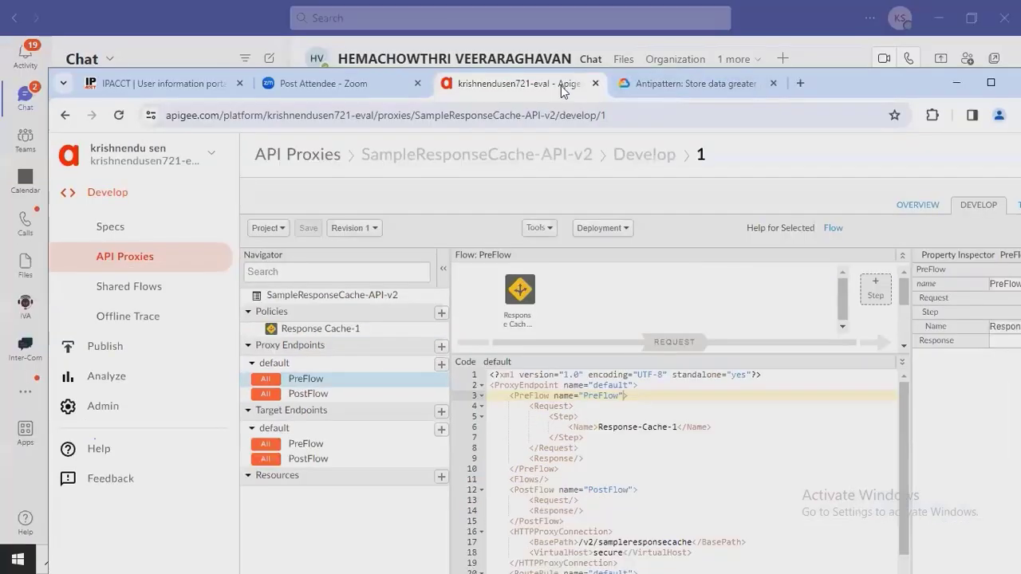
pyautogui.rightClick(562, 90)
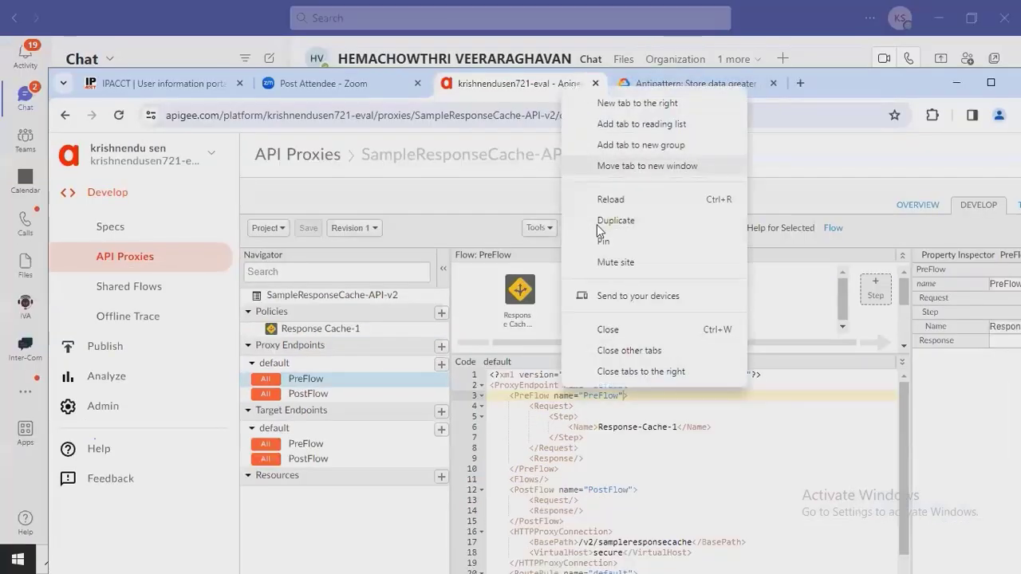
pyautogui.press('Escape')
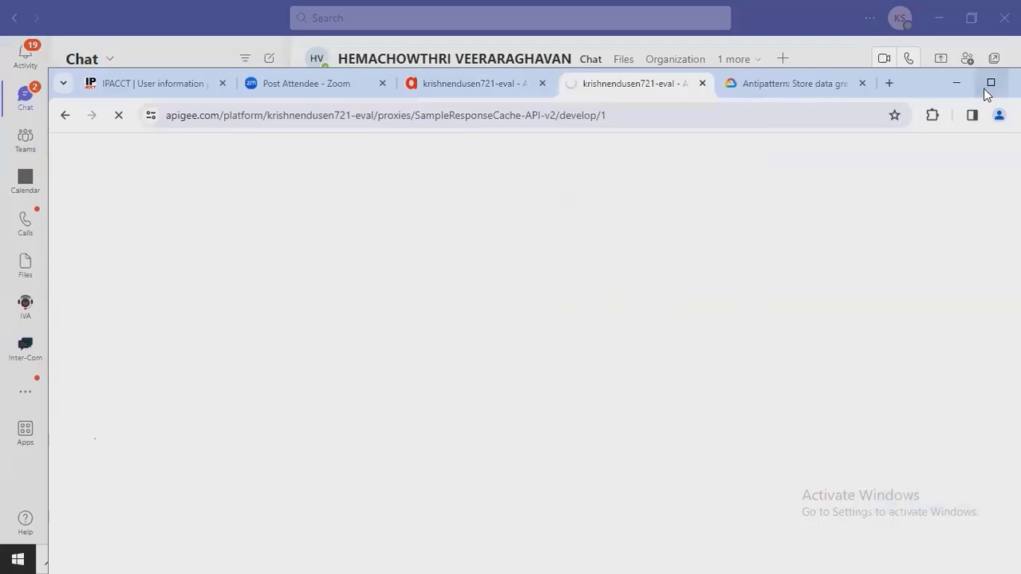
pyautogui.click(990, 82)
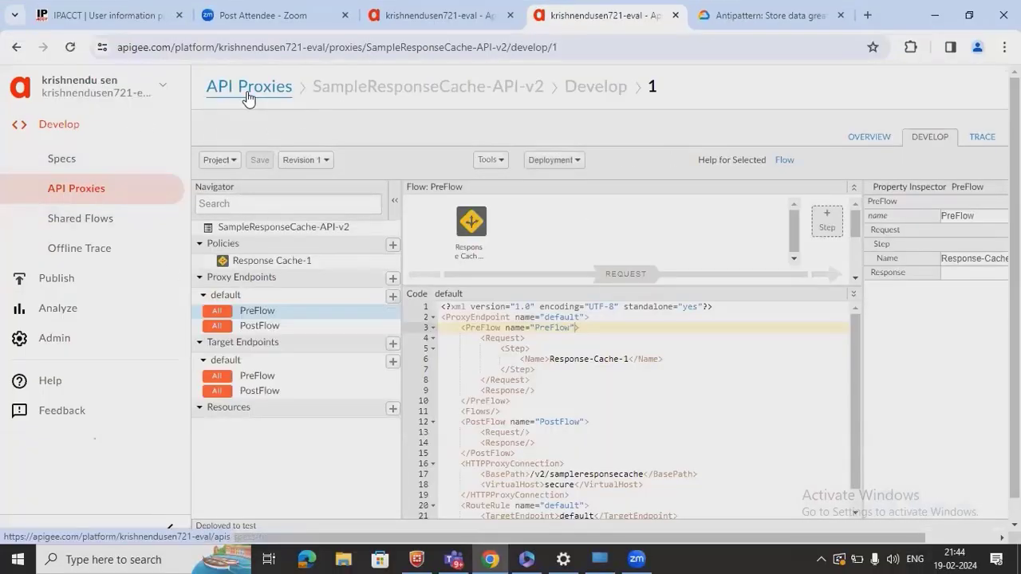
# - Go back to the API Proxies list and start a new proxy in the Create Proxy wizard
pyautogui.click(247, 91)
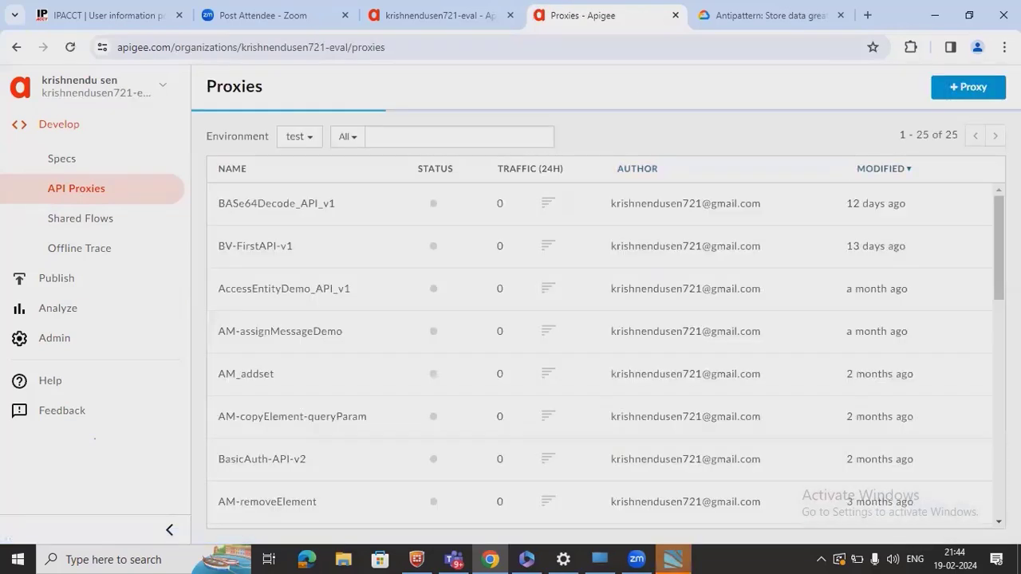
pyautogui.click(963, 89)
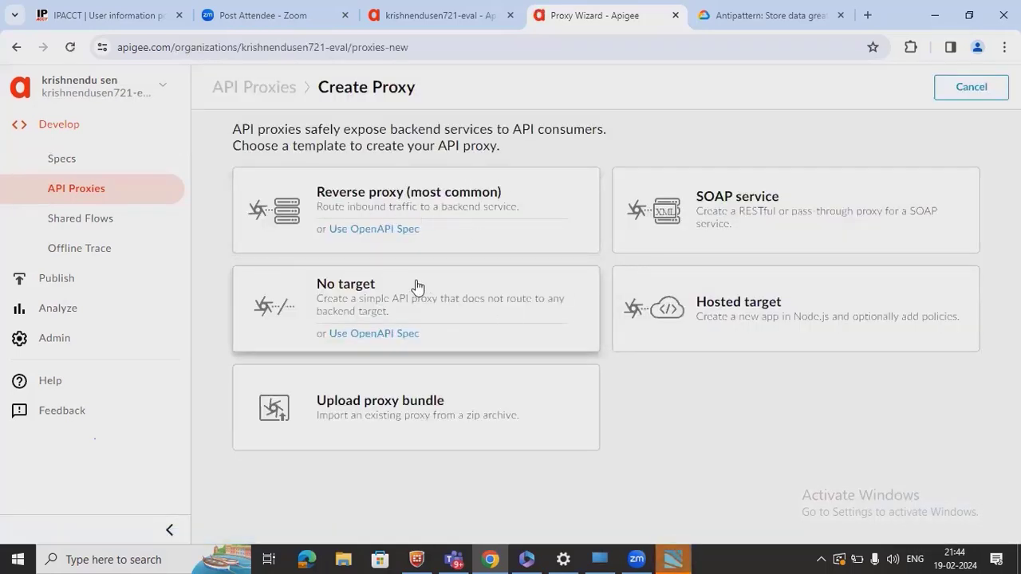
pyautogui.click(416, 206)
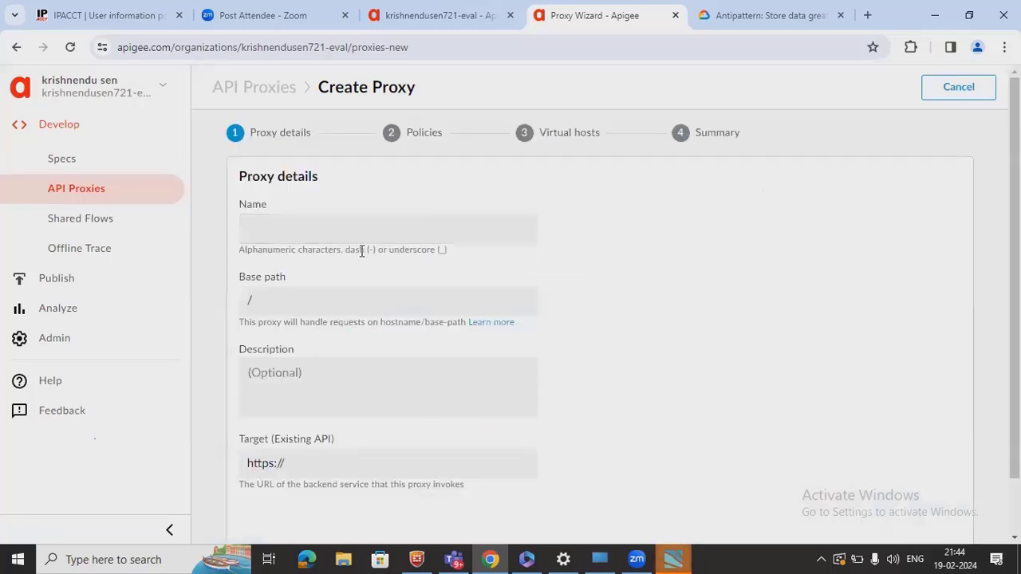
pyautogui.click(384, 238)
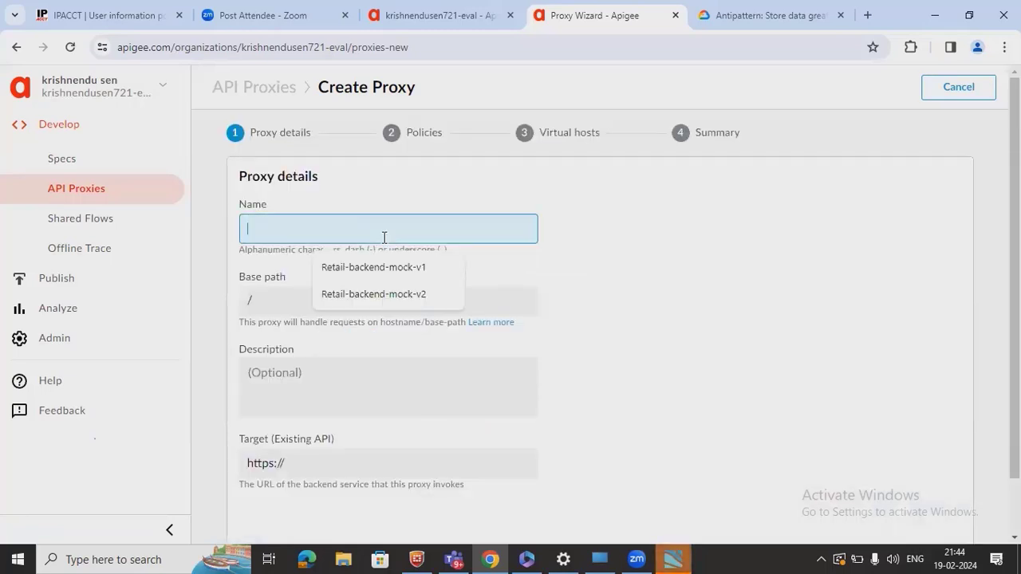
pyautogui.write('S')
pyautogui.press('BackSpace')
pyautogui.write('Sam')
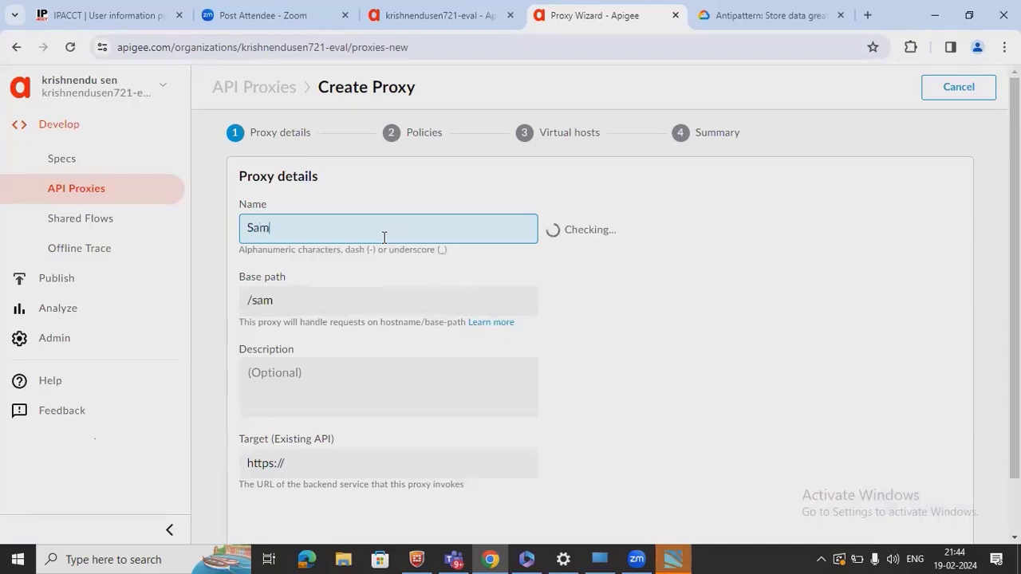
pyautogui.write('pleCache')
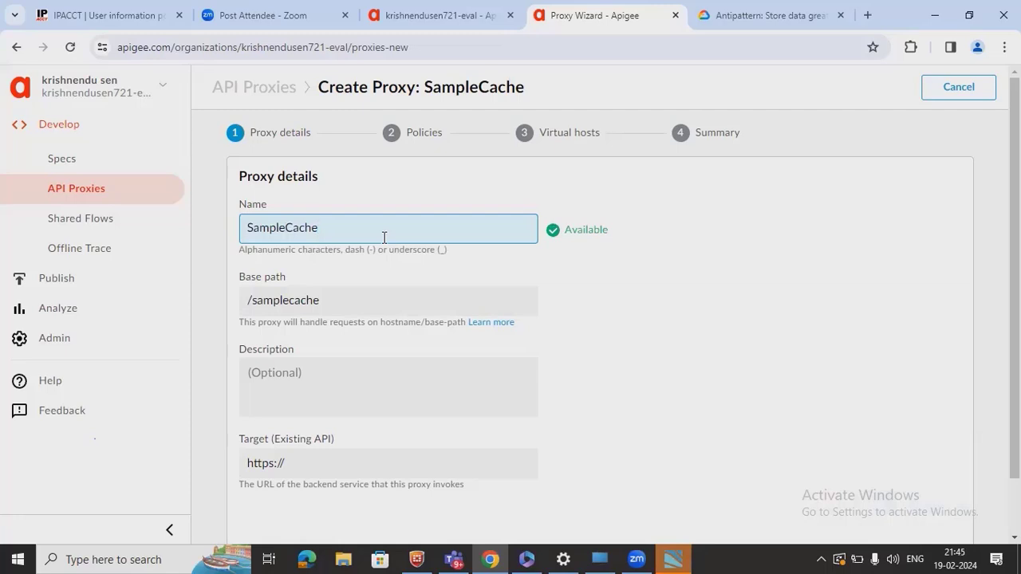
pyautogui.write('-v3')
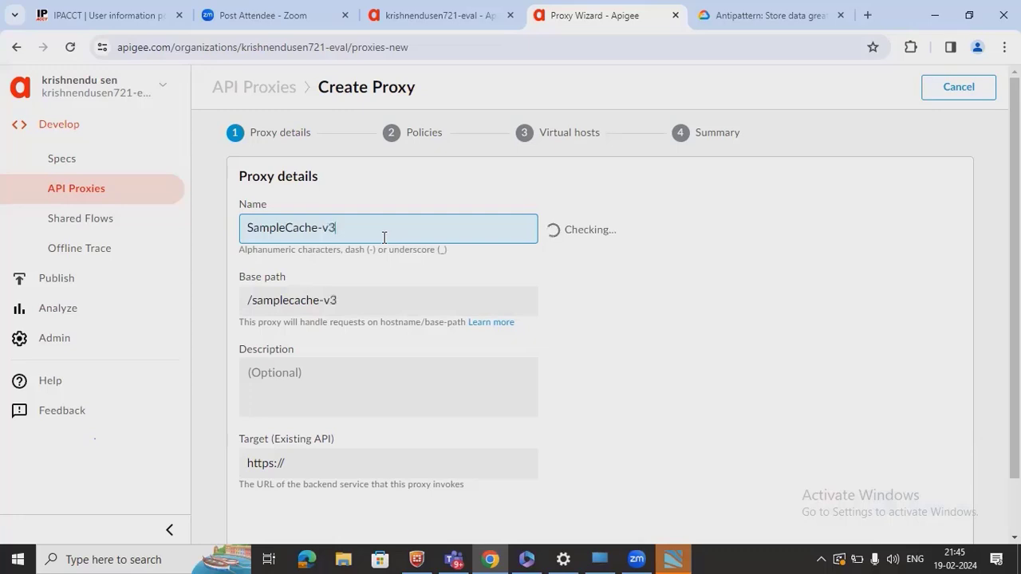
pyautogui.click(256, 301)
pyautogui.write('v3/')
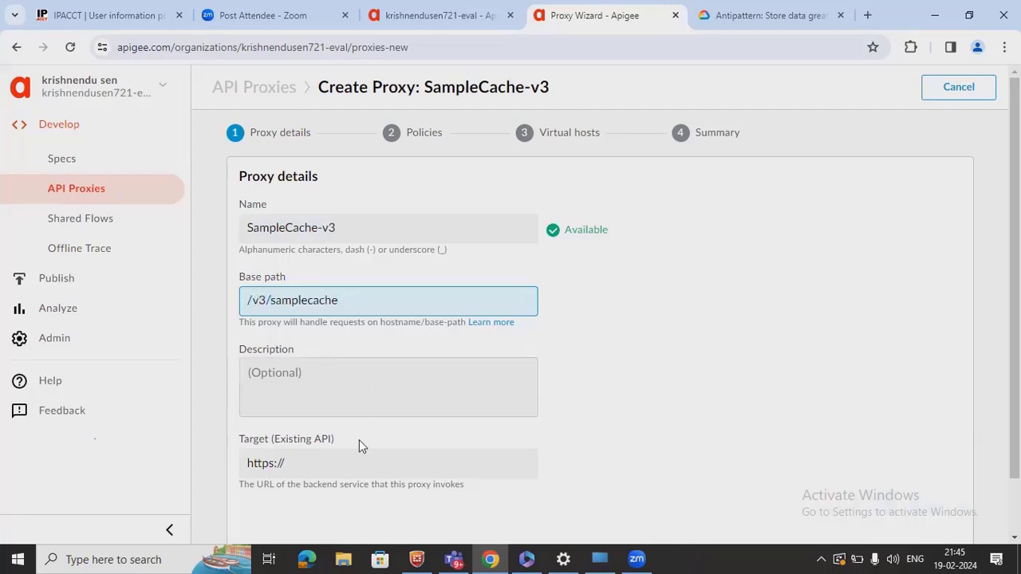
pyautogui.click(369, 468)
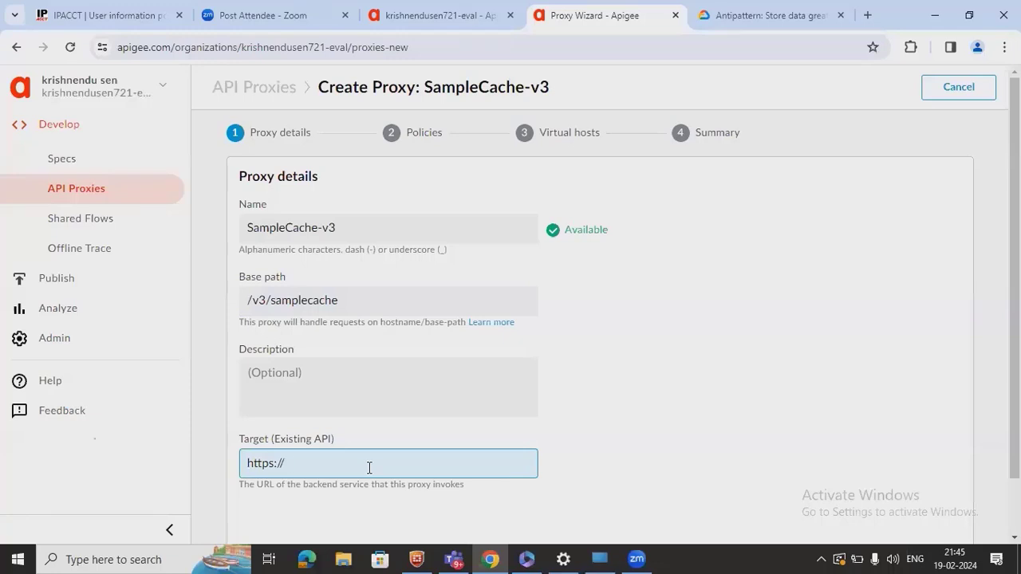
pyautogui.write('httpbin.org/get')
pyautogui.scroll(-2, 620, 470)
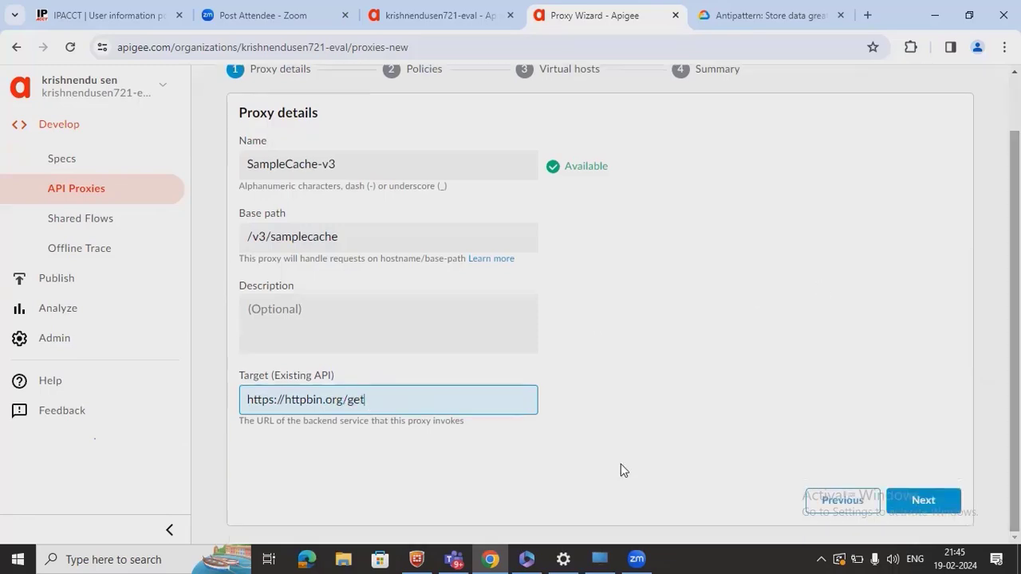
# - Keep pass-through authorization, tick the test environment, and create and deploy the proxy
pyautogui.click(929, 498)
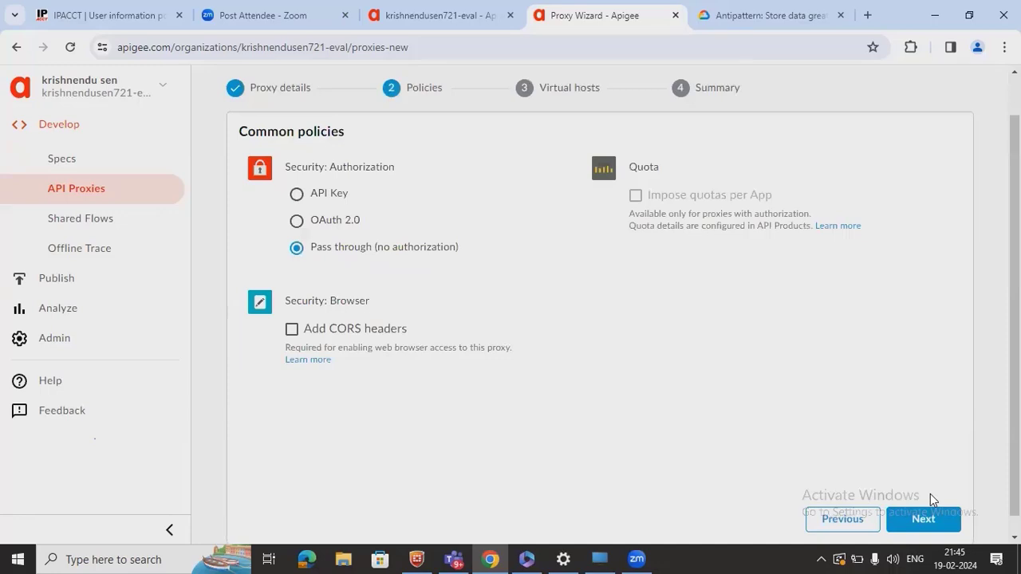
pyautogui.click(925, 519)
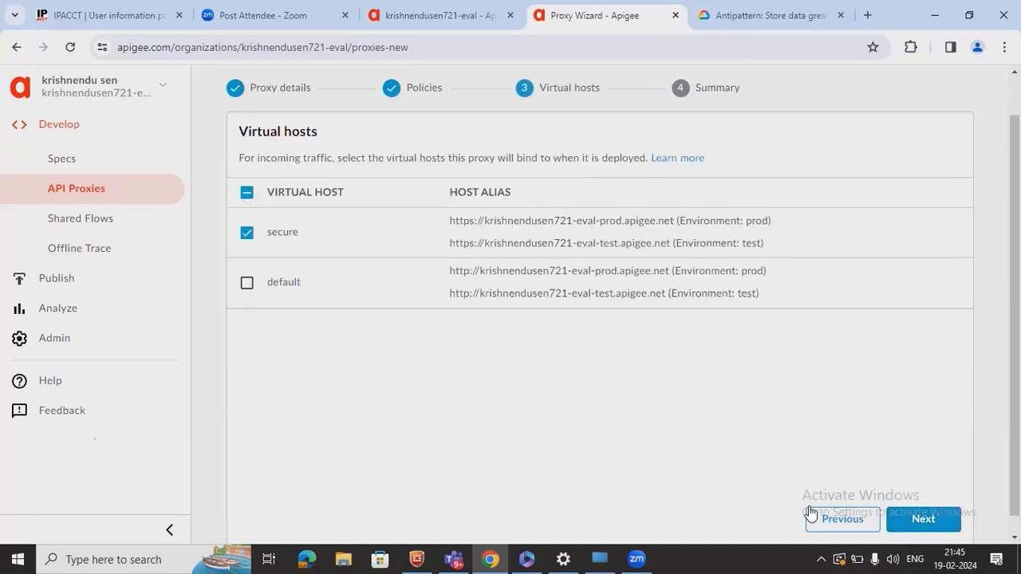
pyautogui.click(921, 521)
pyautogui.click(323, 315)
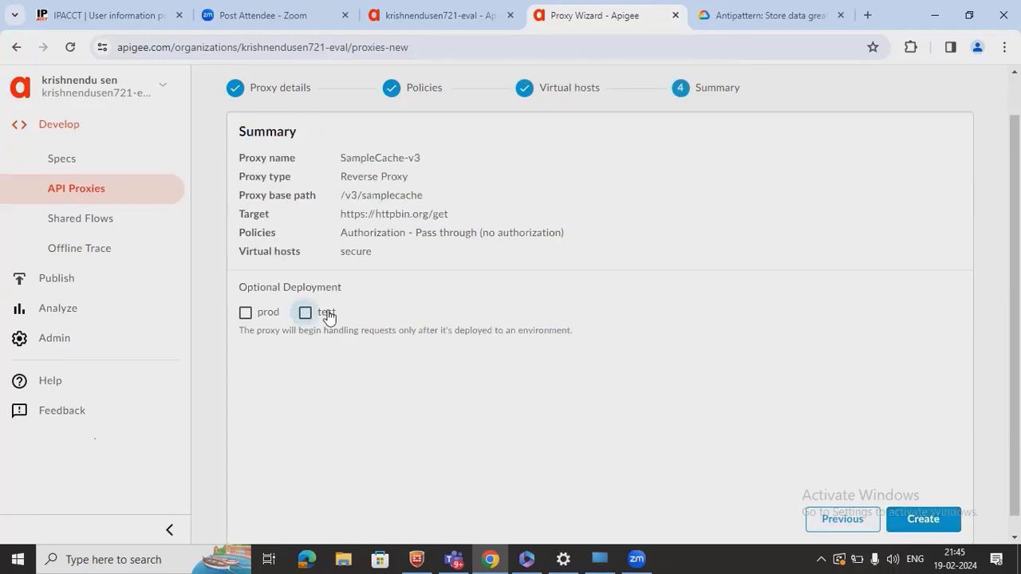
pyautogui.click(916, 515)
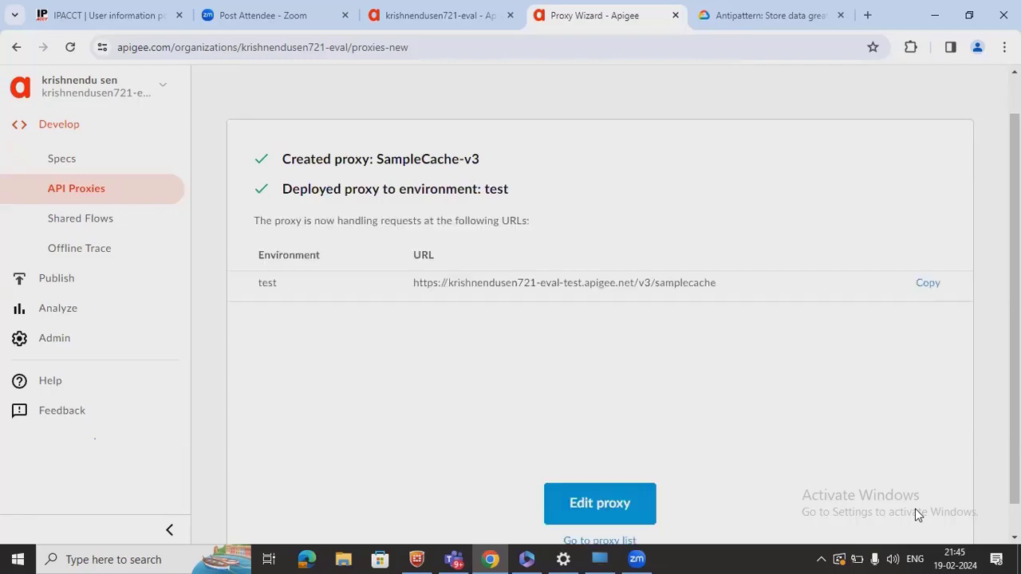
# - Open SampleCache-v3 in the Develop view and enlarge the flow diagram
pyautogui.click(611, 507)
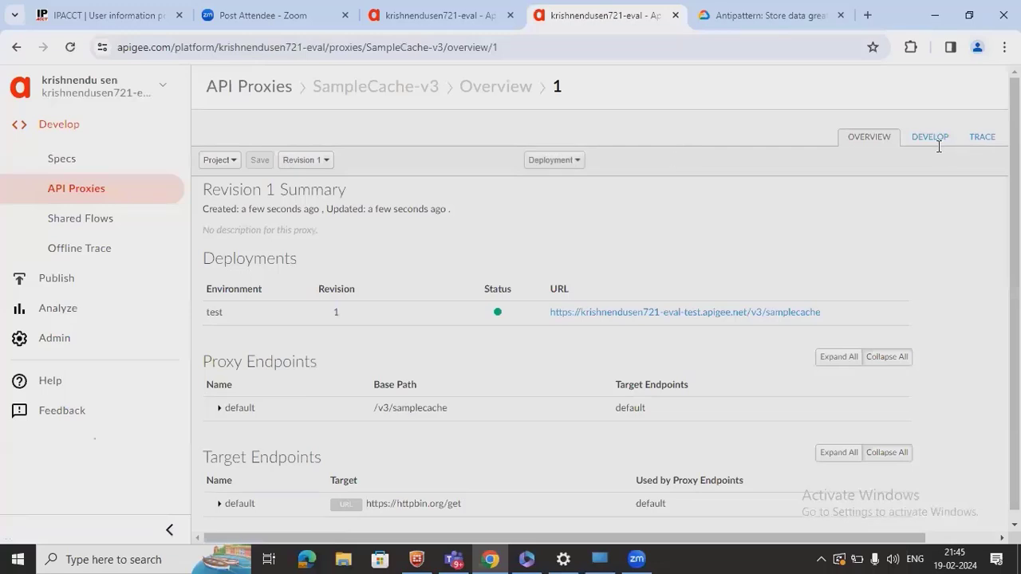
pyautogui.click(939, 147)
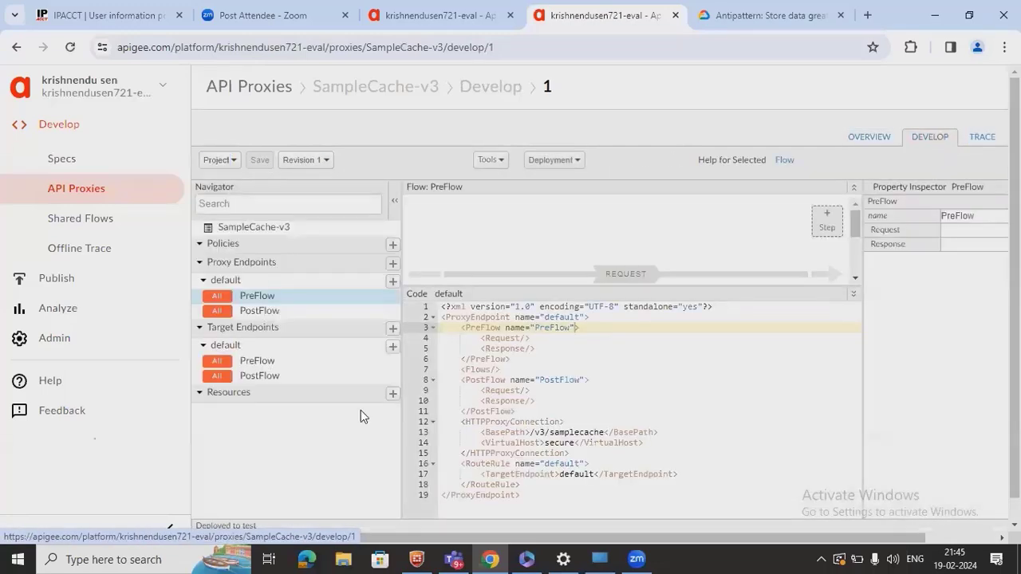
pyautogui.moveTo(579, 288); pyautogui.dragTo(570, 388)
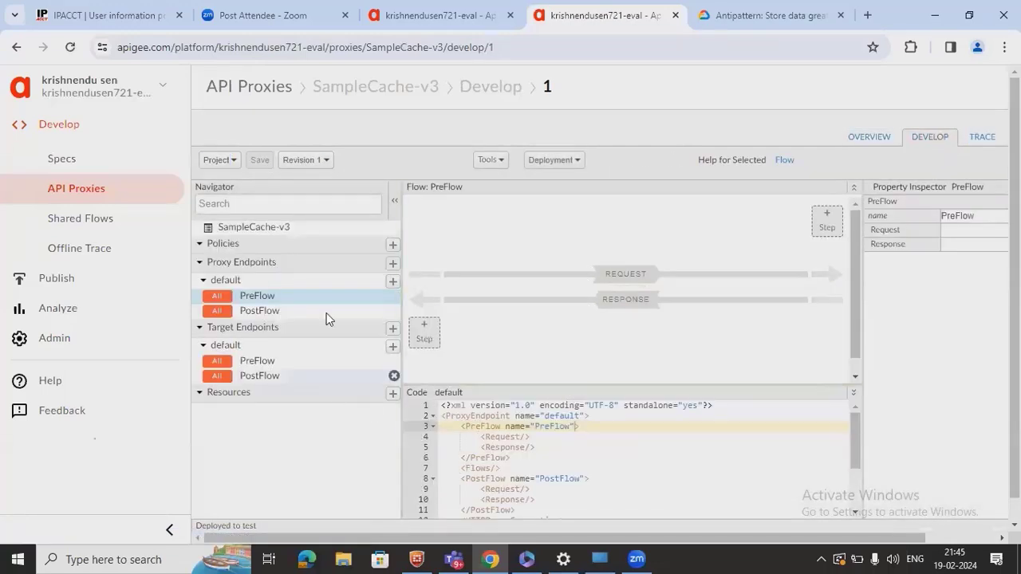
# - Start a trace session on the test deployment and select the proxy request URL
pyautogui.click(982, 138)
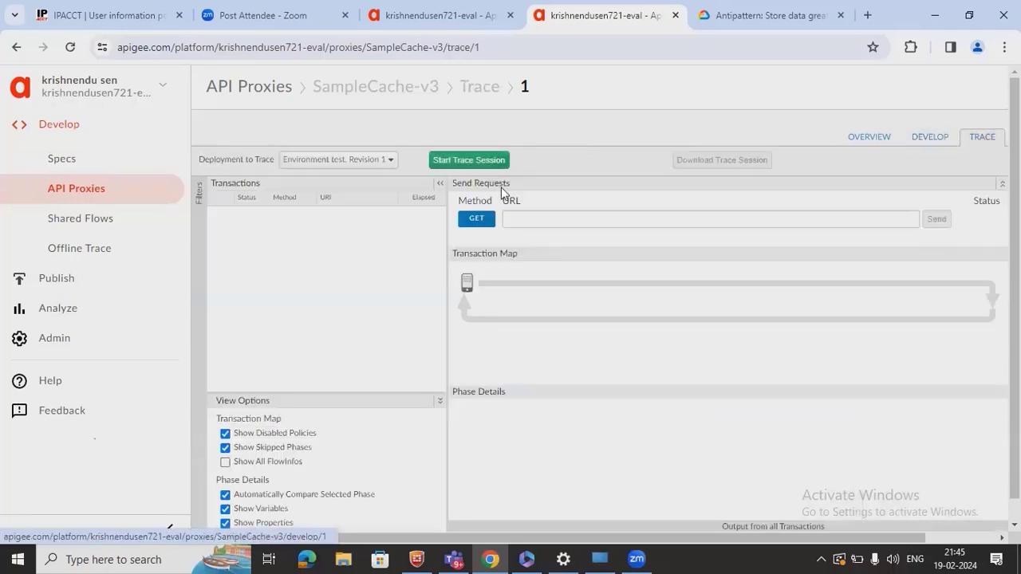
pyautogui.click(471, 160)
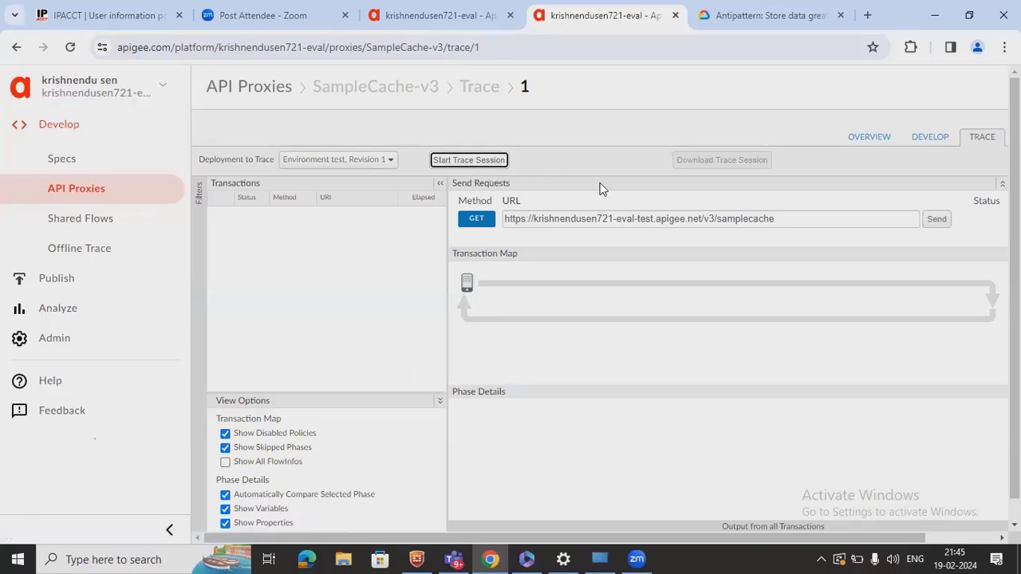
pyautogui.tripleClick(712, 221)
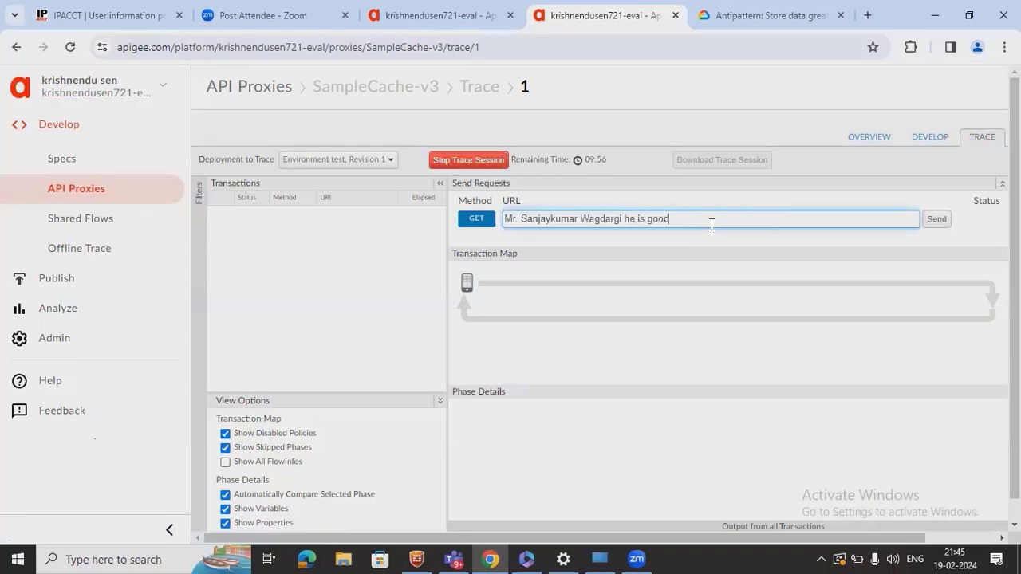
pyautogui.hotkey('ctrl', 'z')
pyautogui.hotkey('ctrl', 'c')
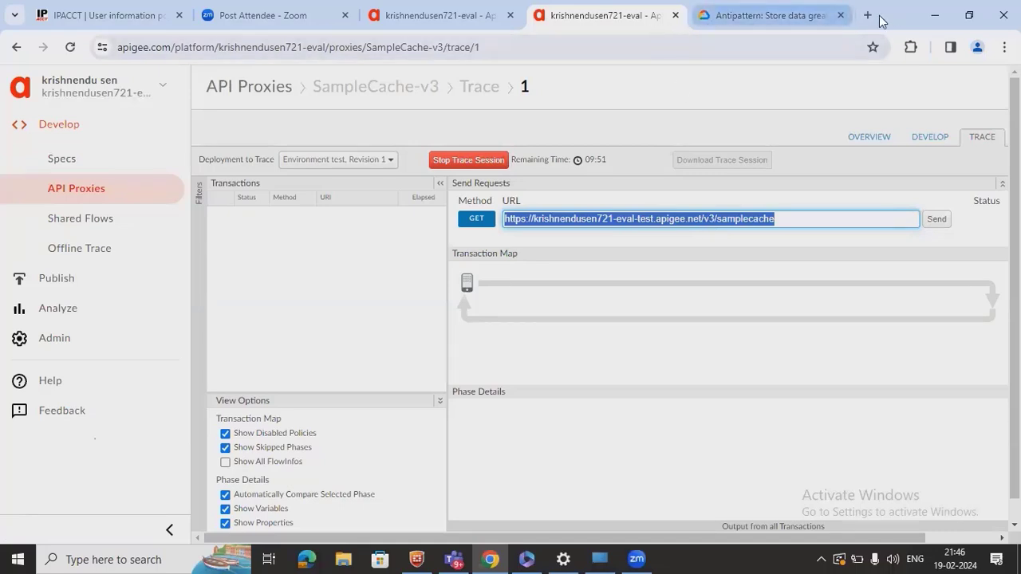
pyautogui.hotkey('ctrl', 'Tab')
# - Go to postman.com and open My new workspace
pyautogui.click(747, 45)
pyautogui.write('p')
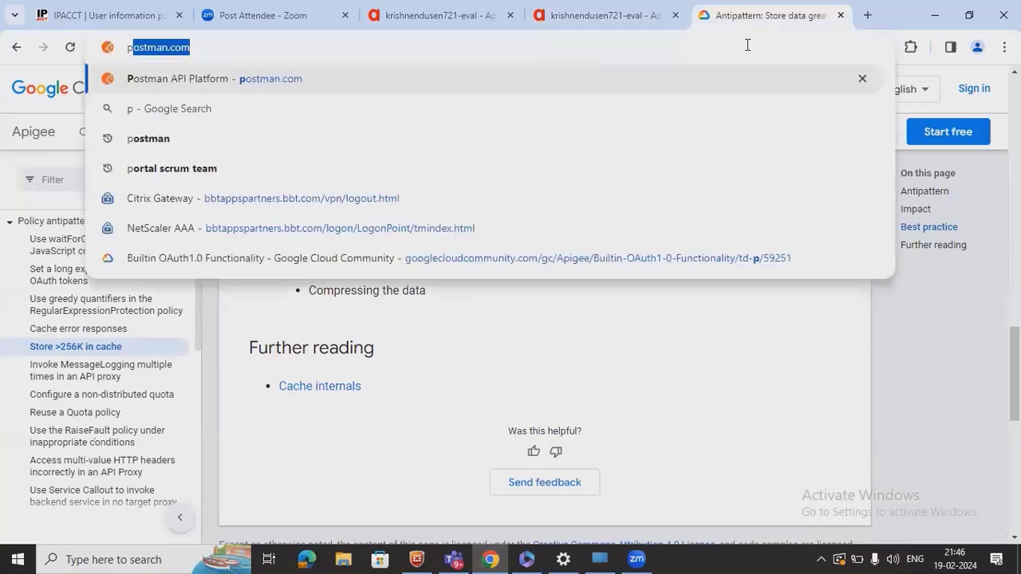
pyautogui.write('ostman')
pyautogui.press('Return')
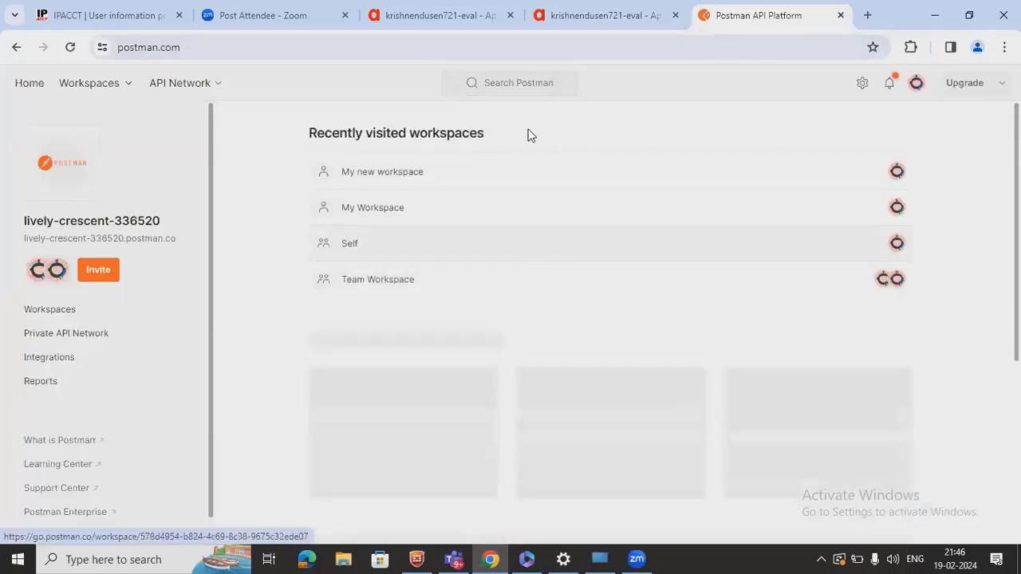
pyautogui.click(390, 182)
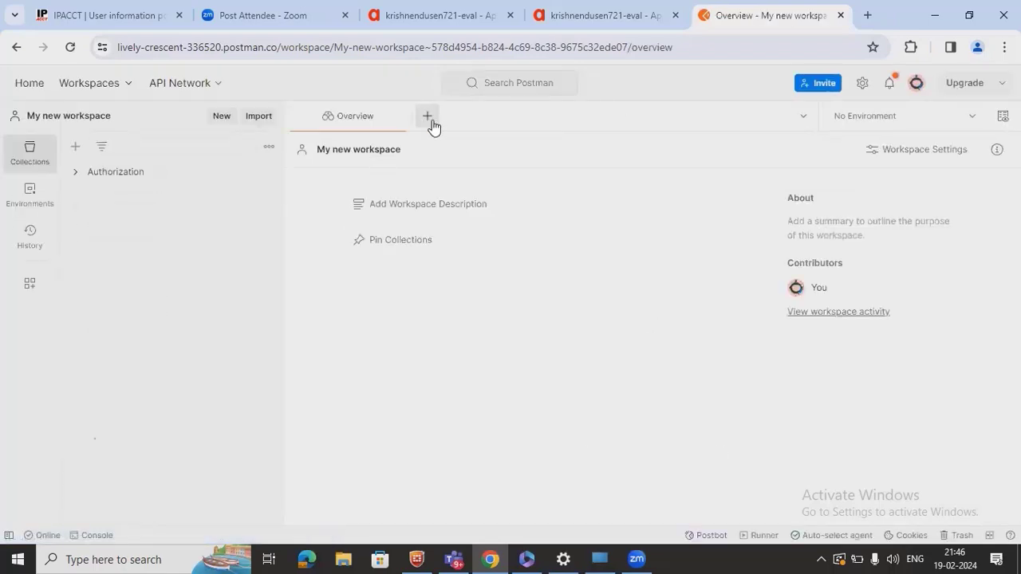
# - Send a new GET request to the pasted /v3/samplecache proxy URL, getting 200 OK
pyautogui.click(431, 120)
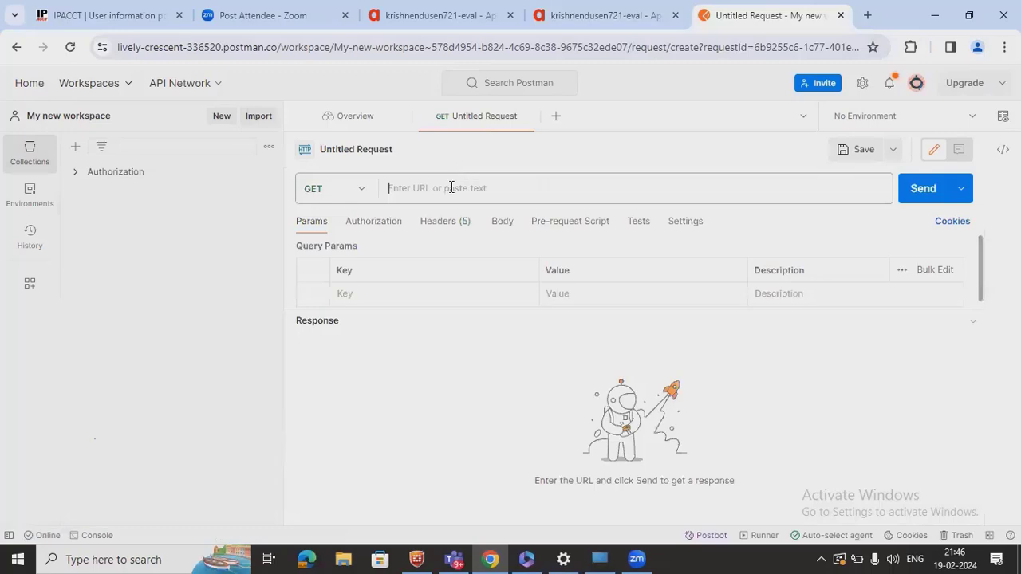
pyautogui.click(451, 187)
pyautogui.hotkey('ctrl', 'v')
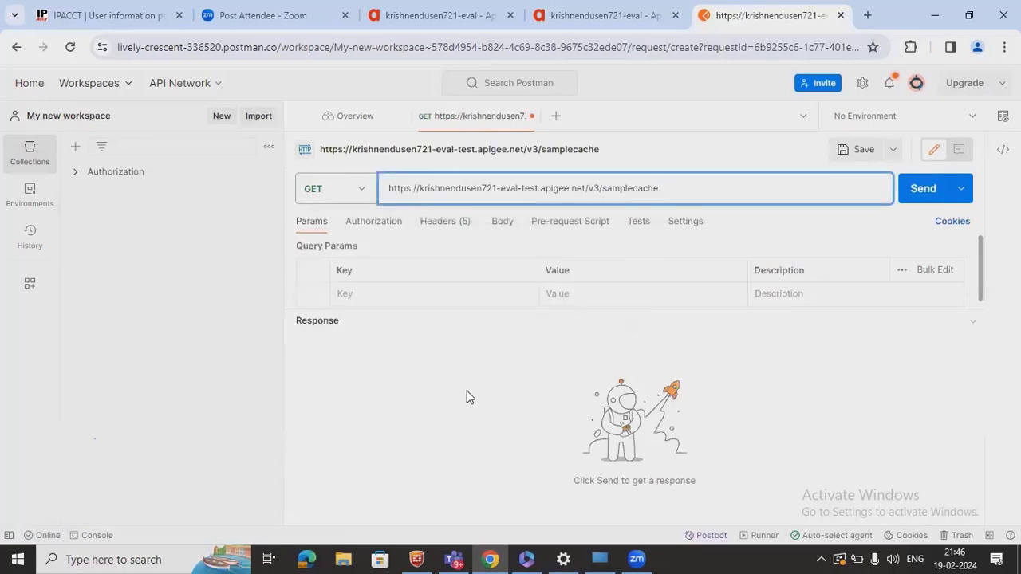
pyautogui.click(457, 223)
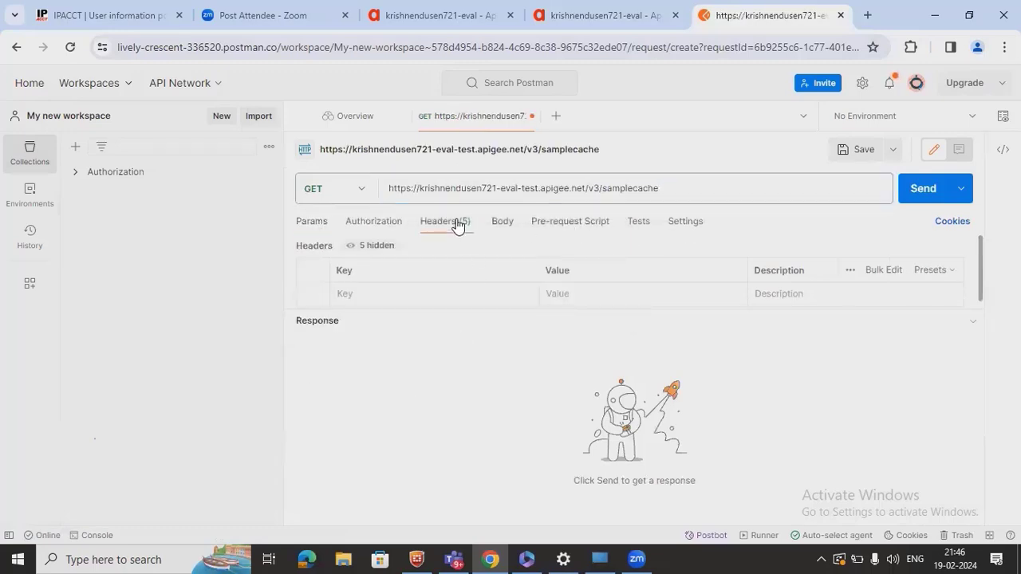
pyautogui.click(914, 196)
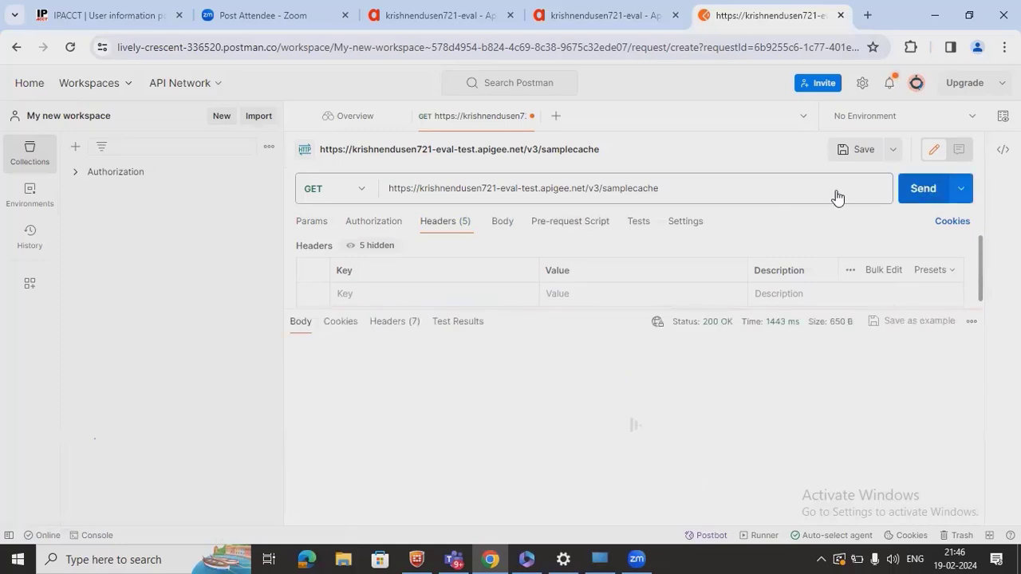
pyautogui.click(625, 22)
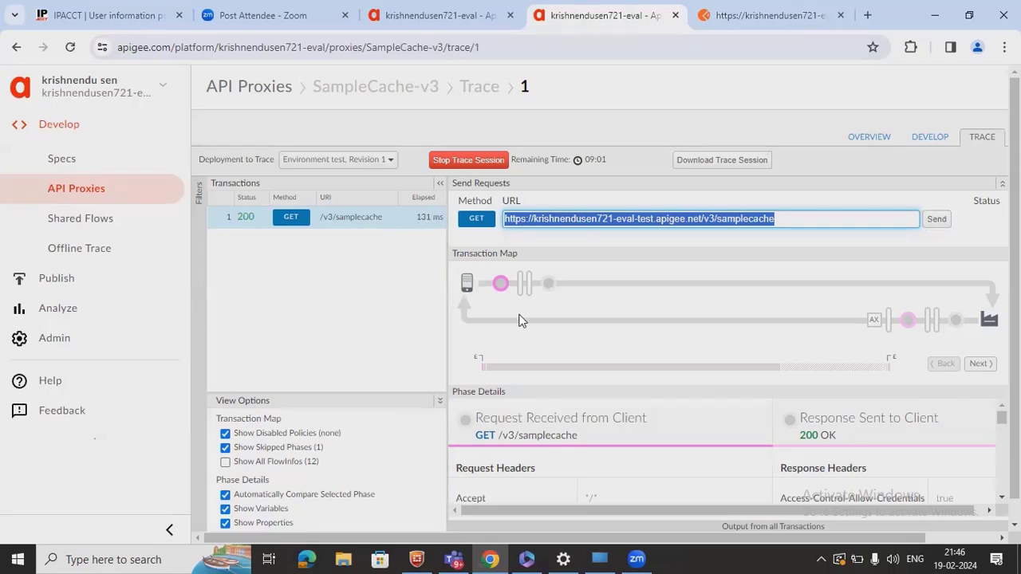
# - Step through the /v3/samplecache trace phases with auto-compare off, ending on Response Sent to Client (200 OK)
pyautogui.click(497, 285)
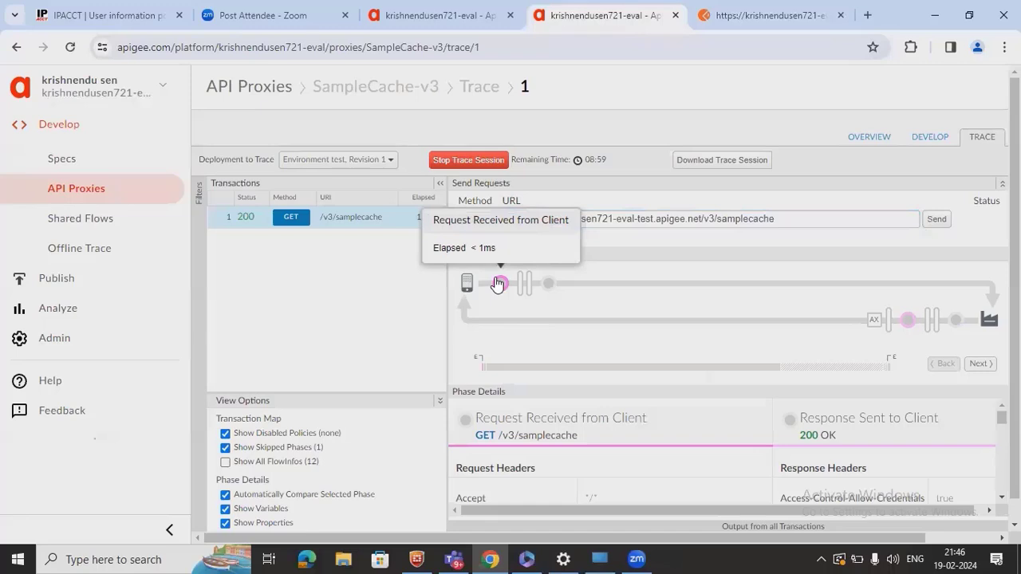
pyautogui.click(548, 284)
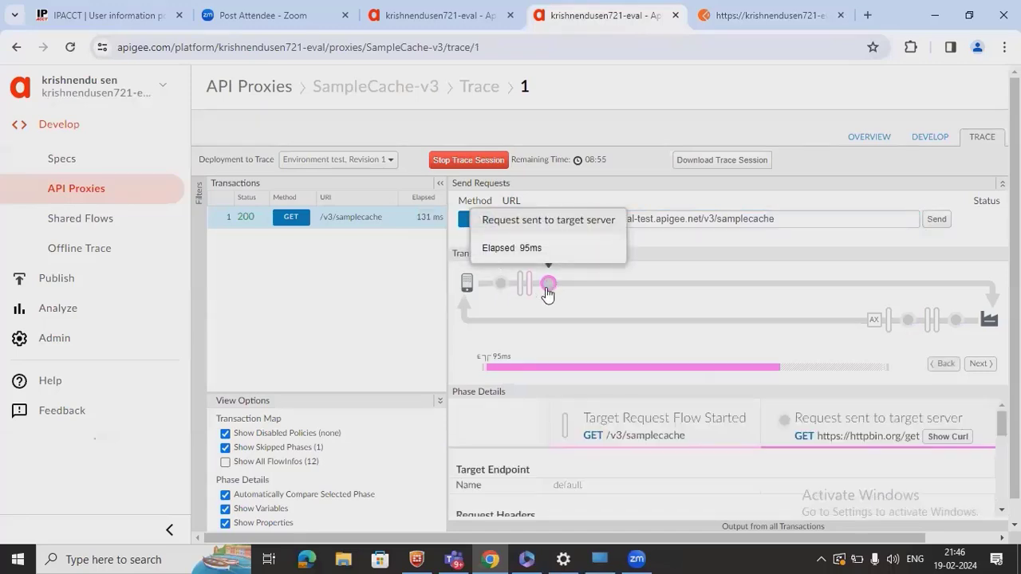
pyautogui.click(328, 495)
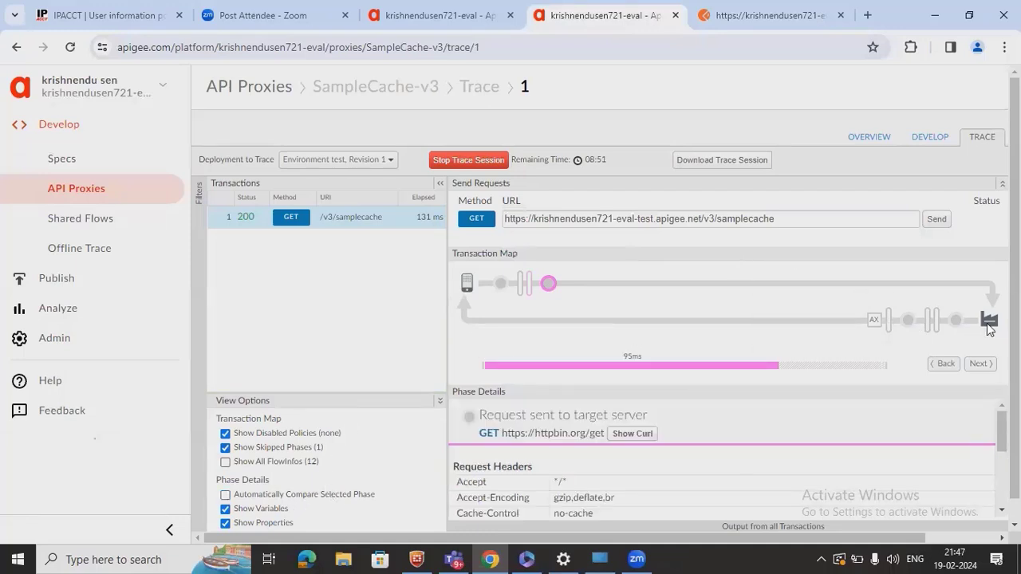
pyautogui.click(954, 322)
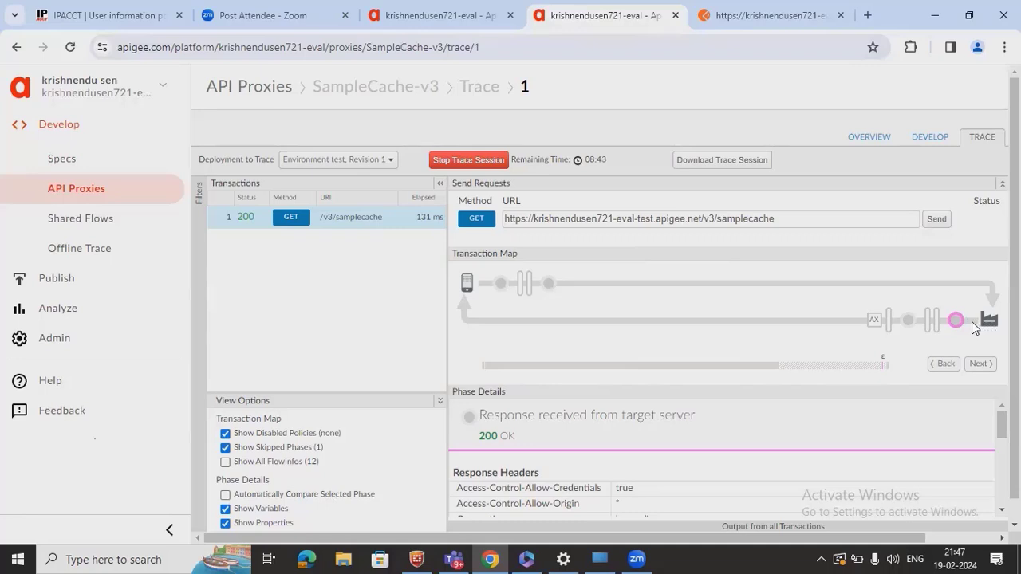
pyautogui.moveTo(957, 329)
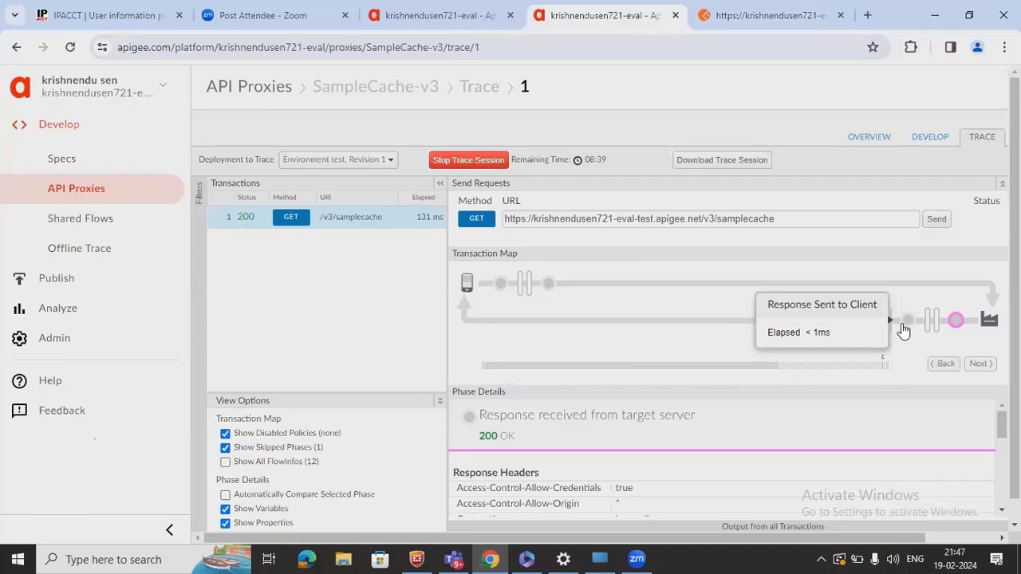
pyautogui.click(904, 329)
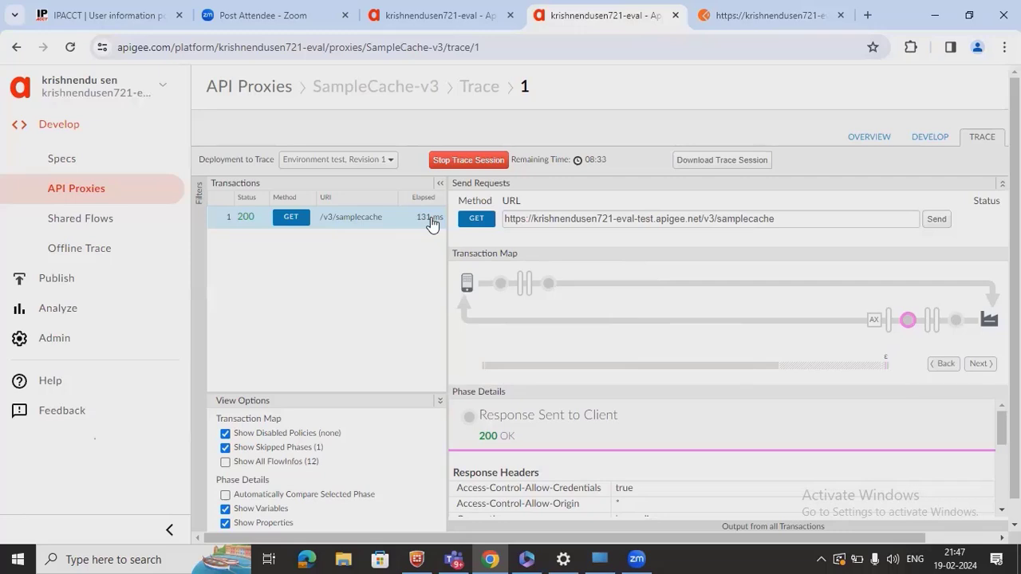
pyautogui.click(425, 24)
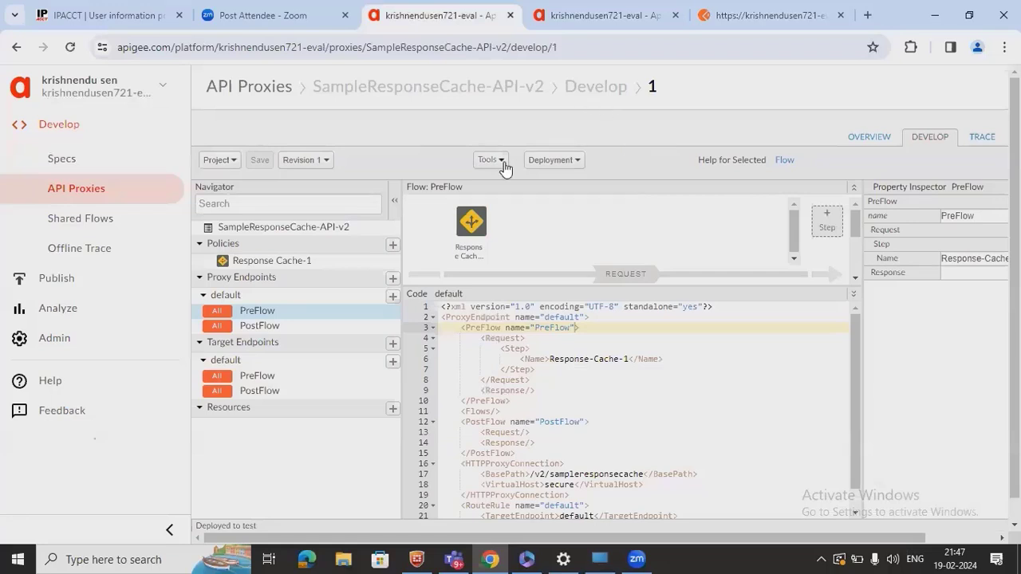
# - Show the Response Cache-1 policy XML, highlighting its CacheKey fragment referencing request.uri
pyautogui.click(470, 228)
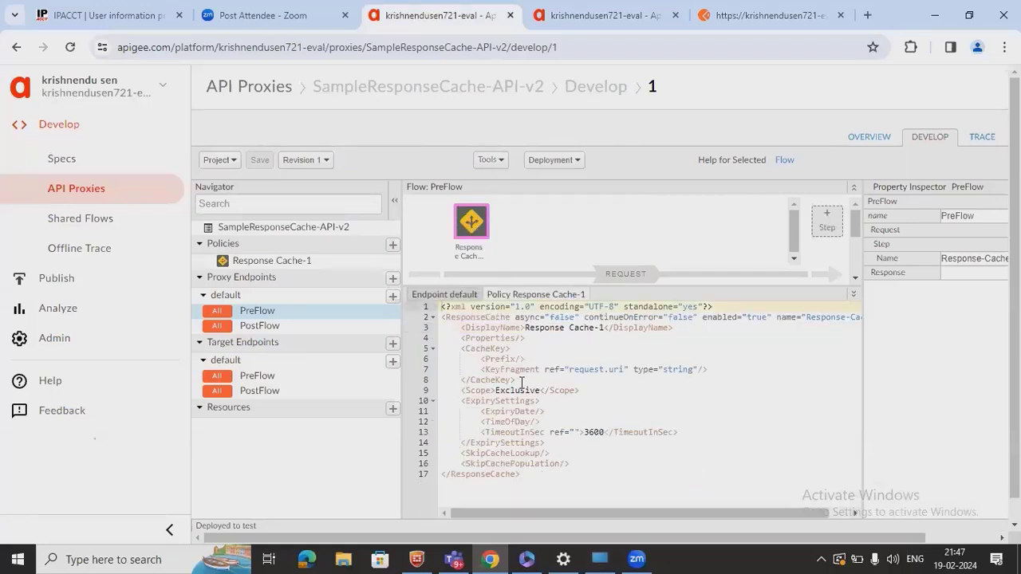
pyautogui.doubleClick(486, 348)
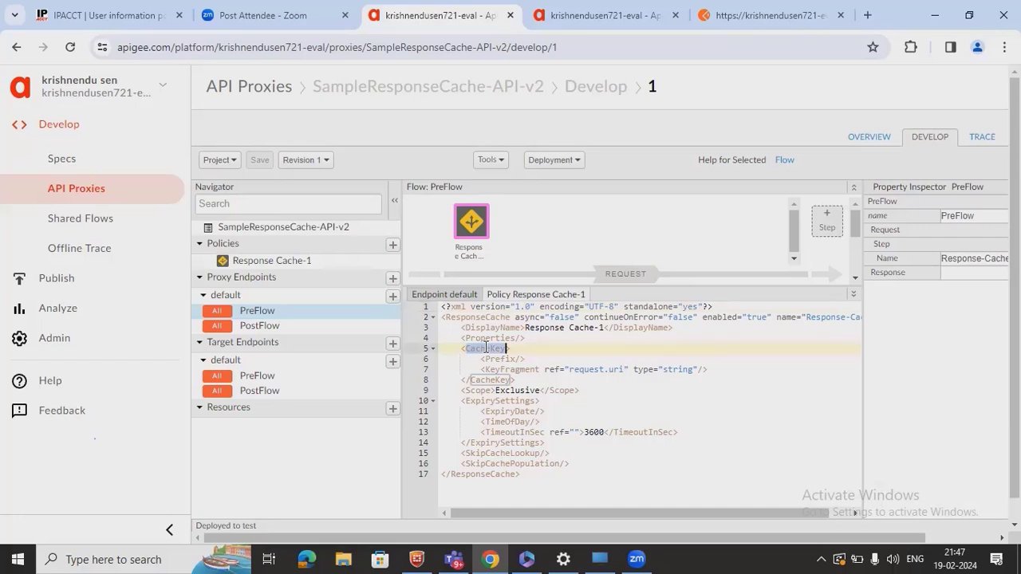
pyautogui.doubleClick(554, 369)
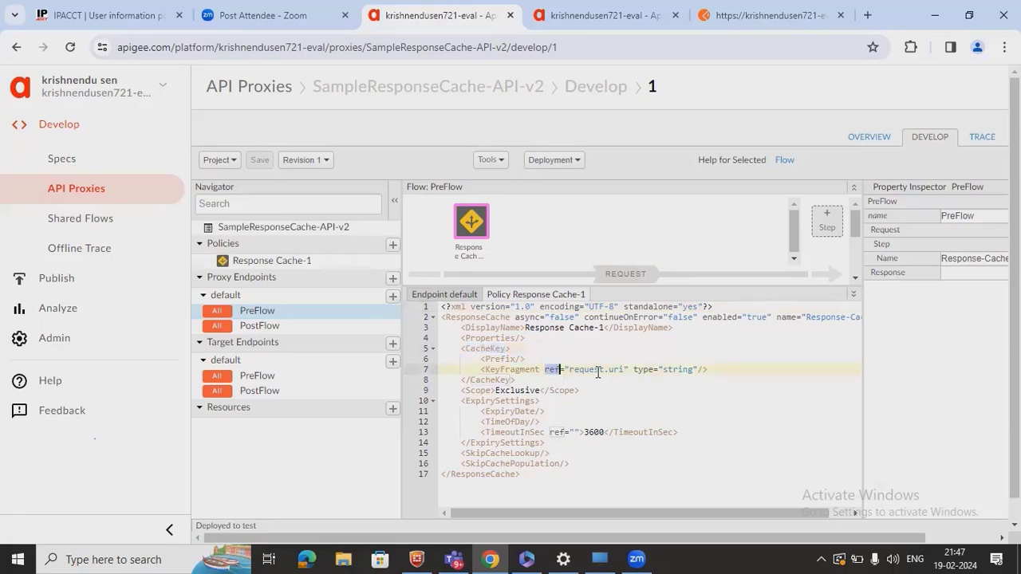
pyautogui.moveTo(623, 369); pyautogui.dragTo(577, 367)
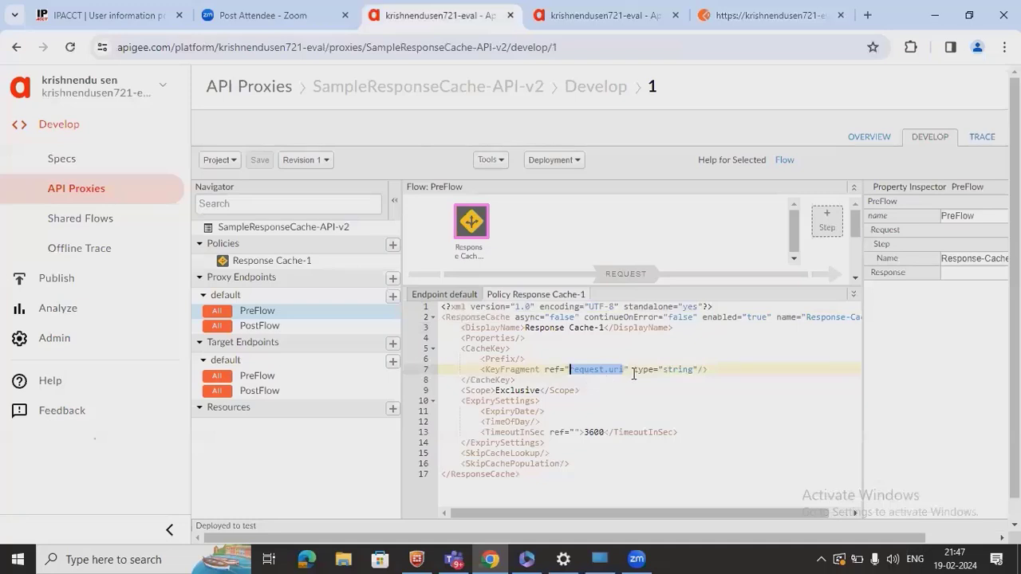
# - Select the full https address of the proxy editor page
pyautogui.click(576, 54)
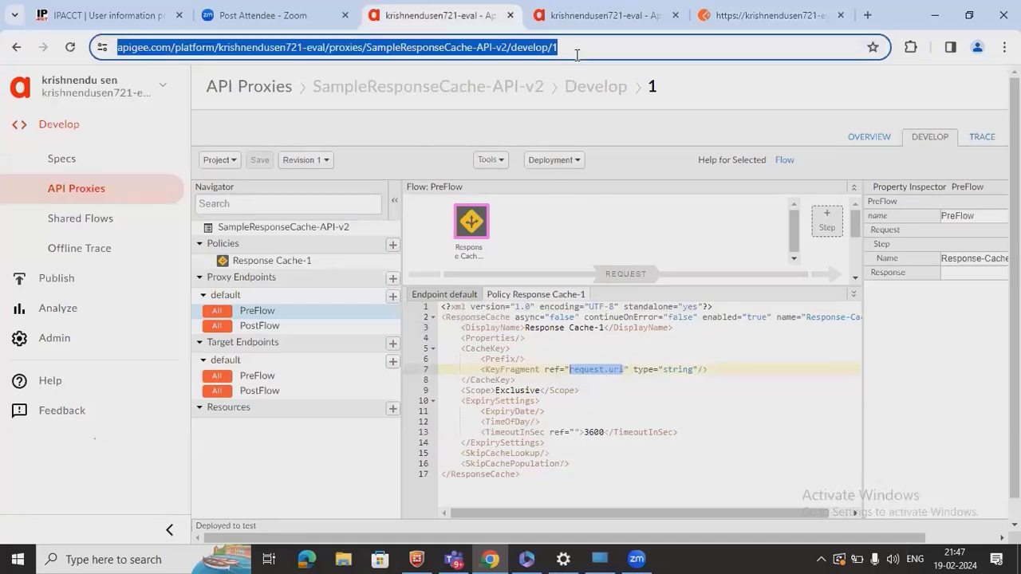
pyautogui.click(574, 43)
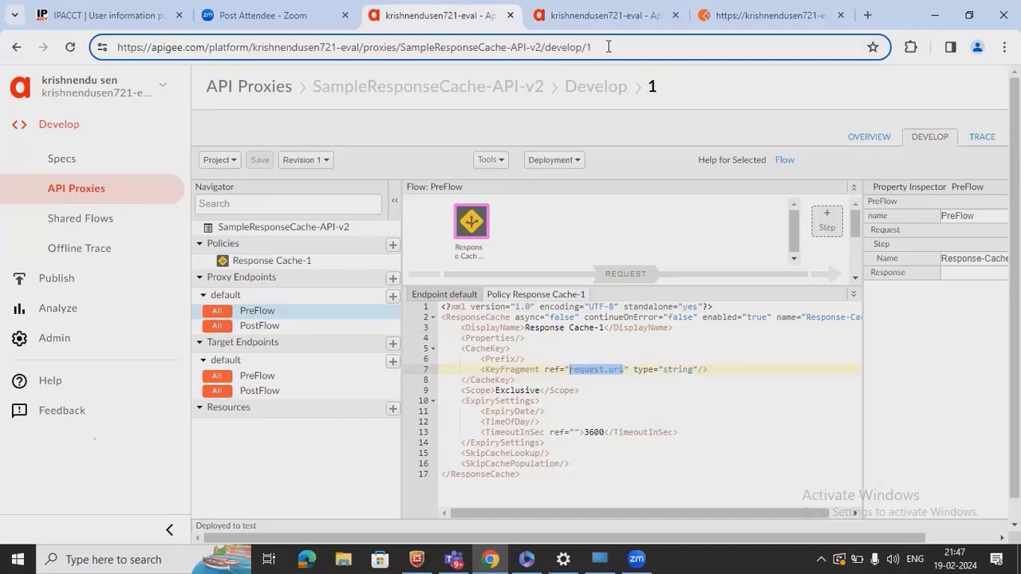
pyautogui.moveTo(605, 46); pyautogui.dragTo(54, 61)
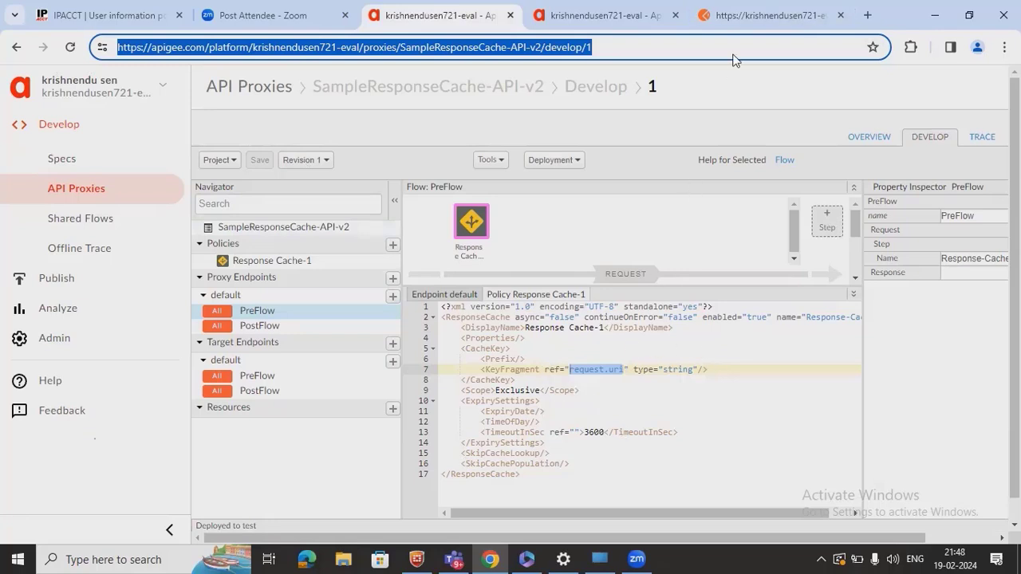
# - Highlight the full v3/samplecache URL of the GET request in Postman
pyautogui.click(761, 15)
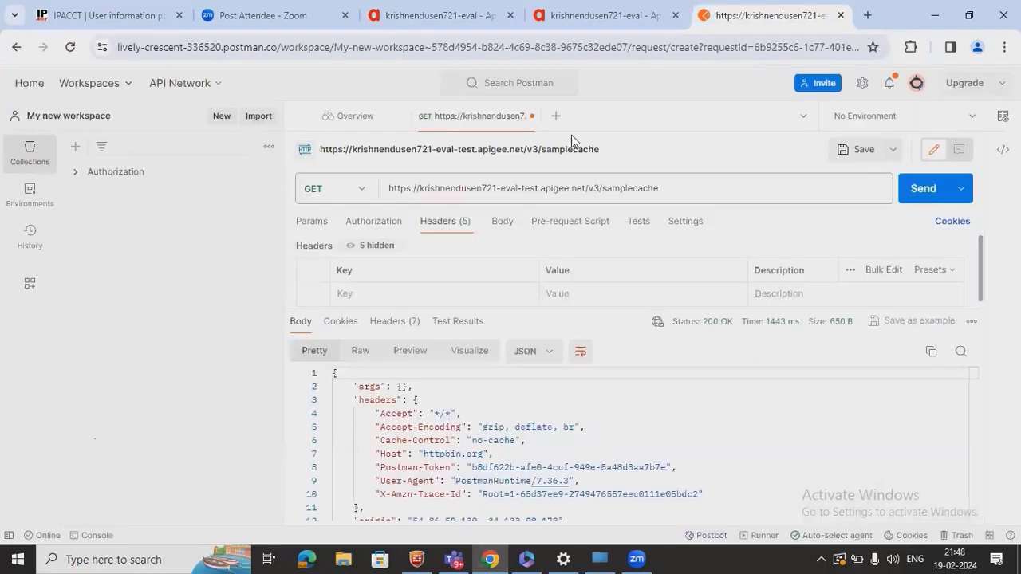
pyautogui.click(585, 192)
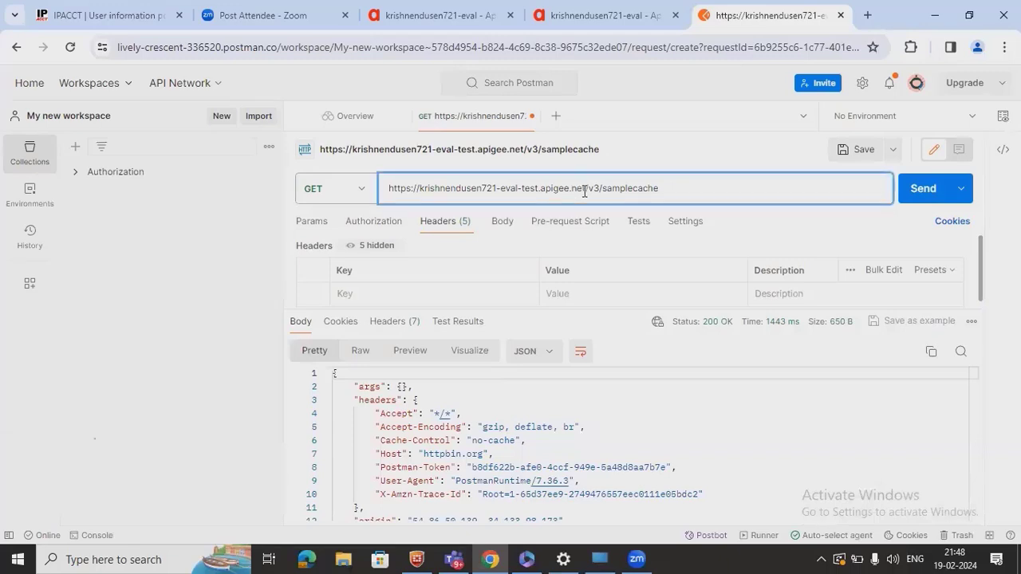
pyautogui.moveTo(683, 197); pyautogui.dragTo(372, 192)
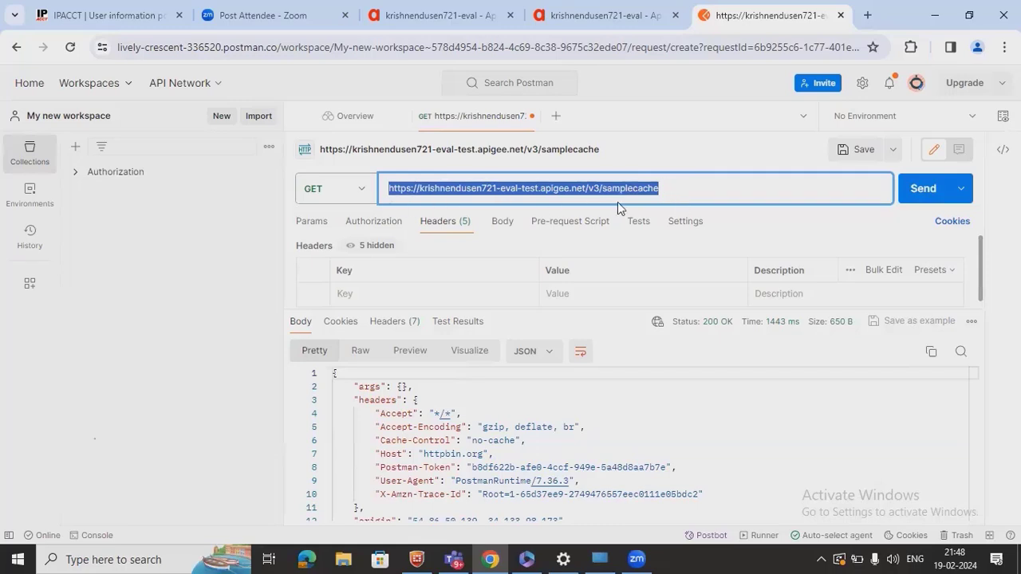
pyautogui.click(674, 192)
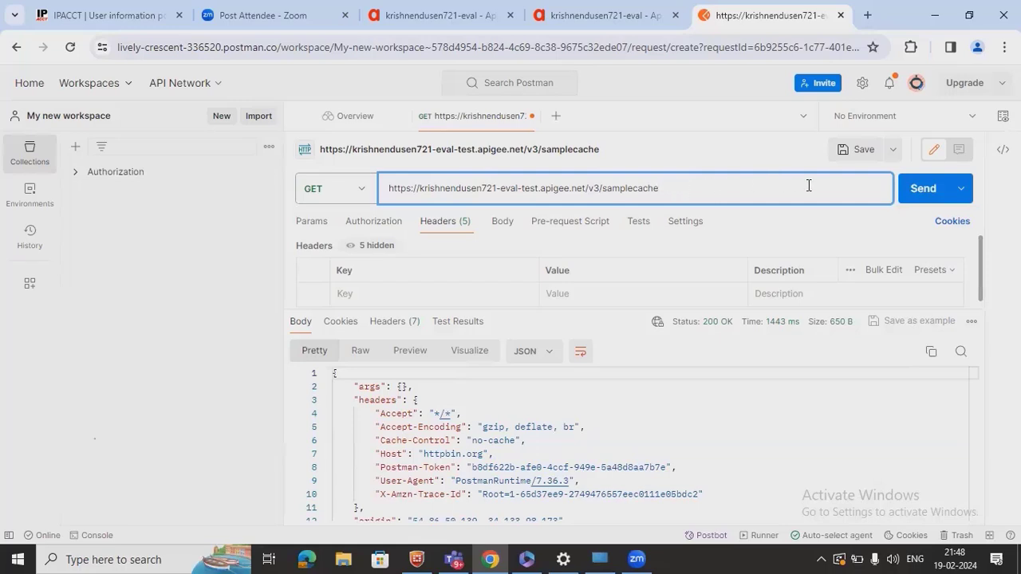
# - Point out the Exclusive scope and the TimeoutInSec value of 3600 in the Response Cache-1 XML
pyautogui.click(436, 24)
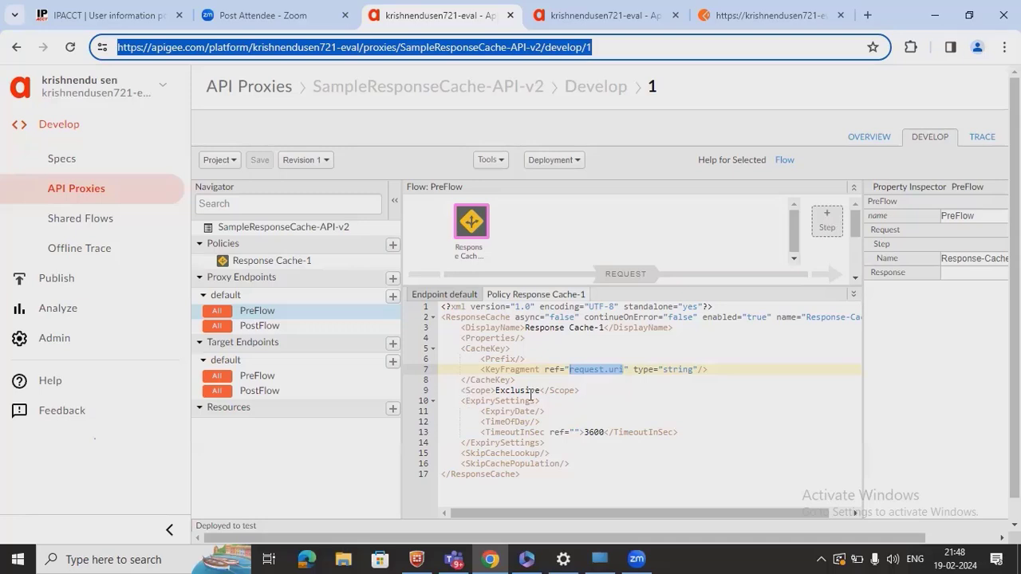
pyautogui.doubleClick(531, 390)
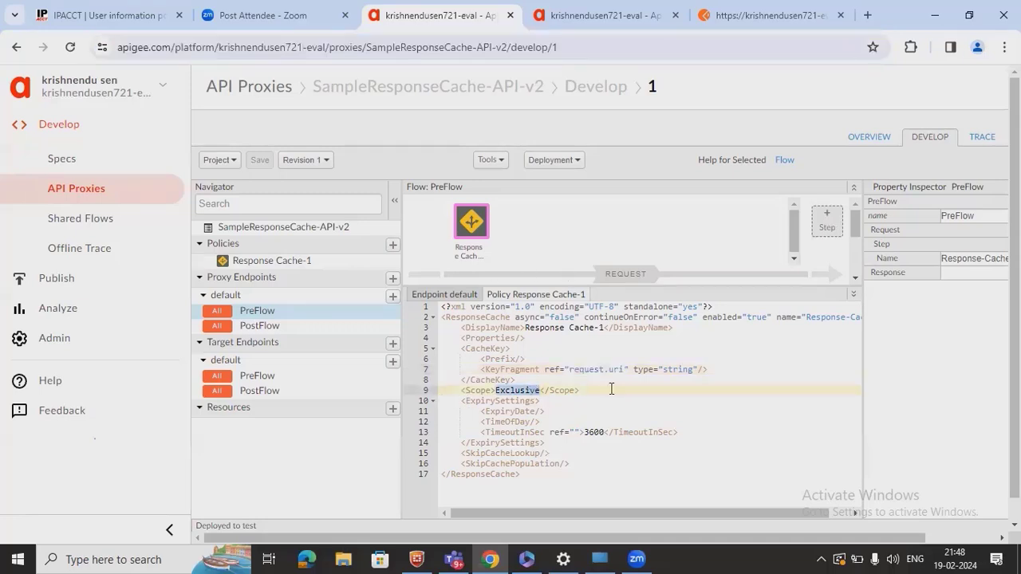
pyautogui.doubleClick(515, 431)
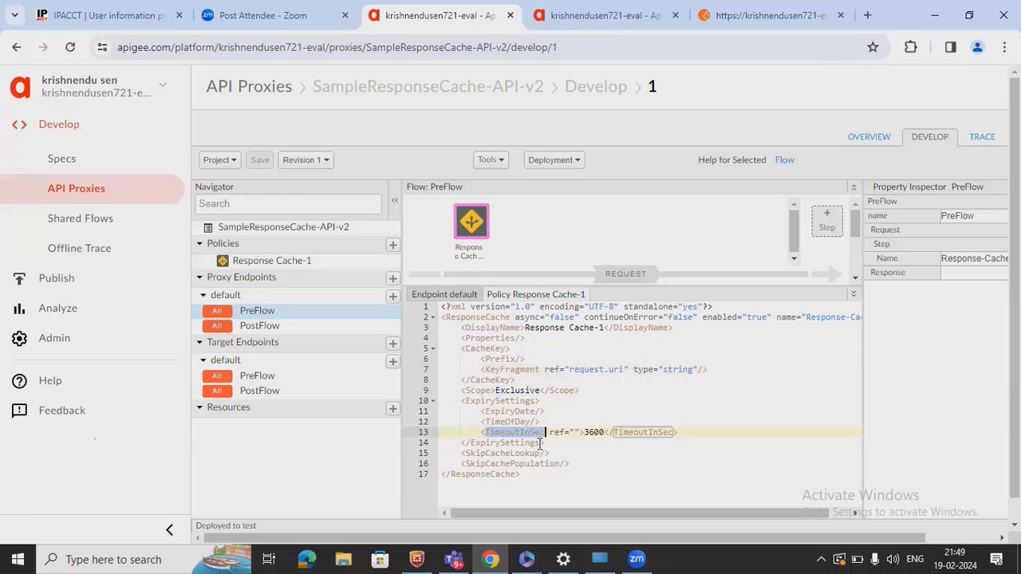
pyautogui.doubleClick(594, 432)
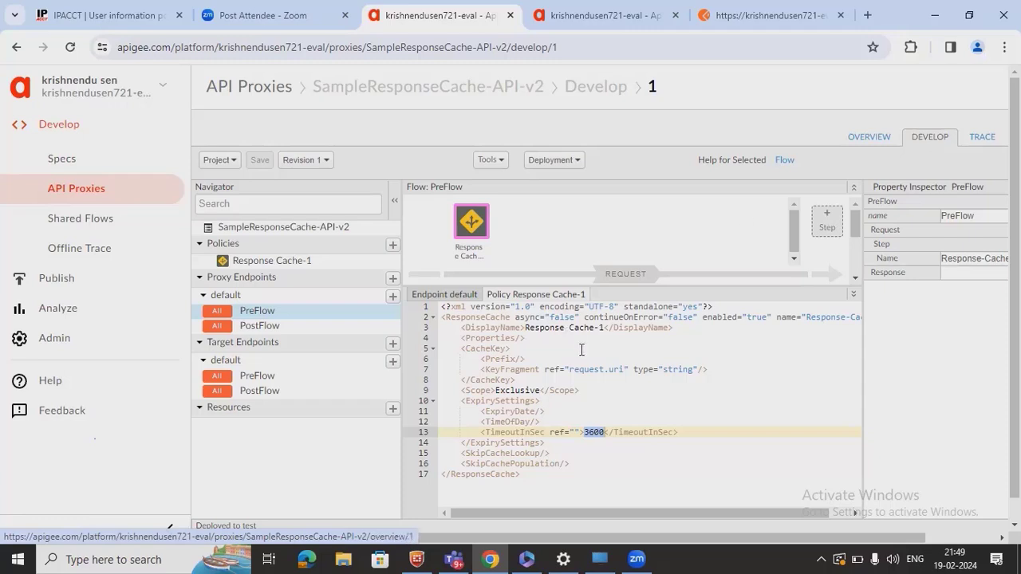
pyautogui.click(622, 438)
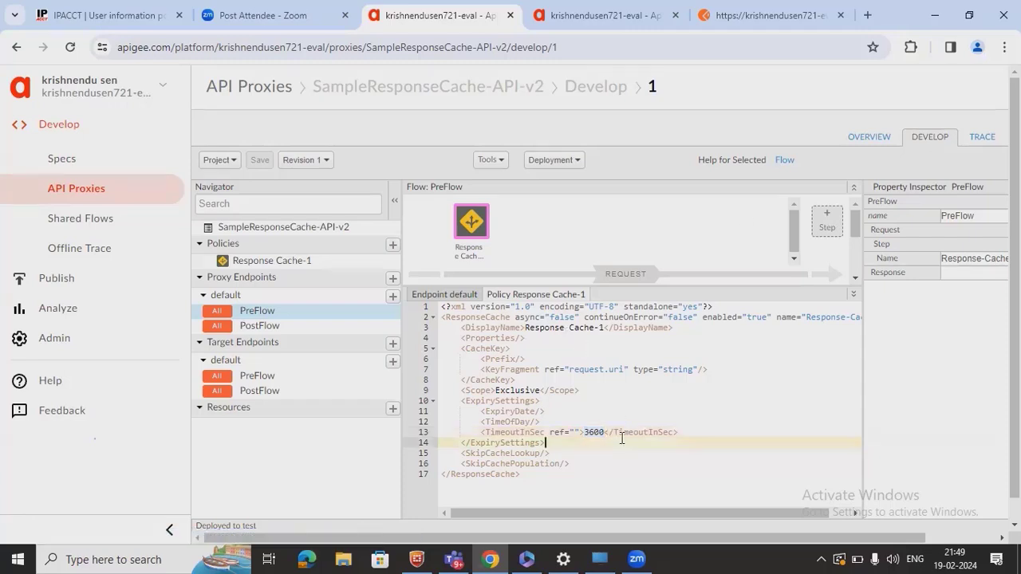
# - Open the SampleCache-v3 proxy's Develop view with an enlarged flow diagram
pyautogui.click(540, 26)
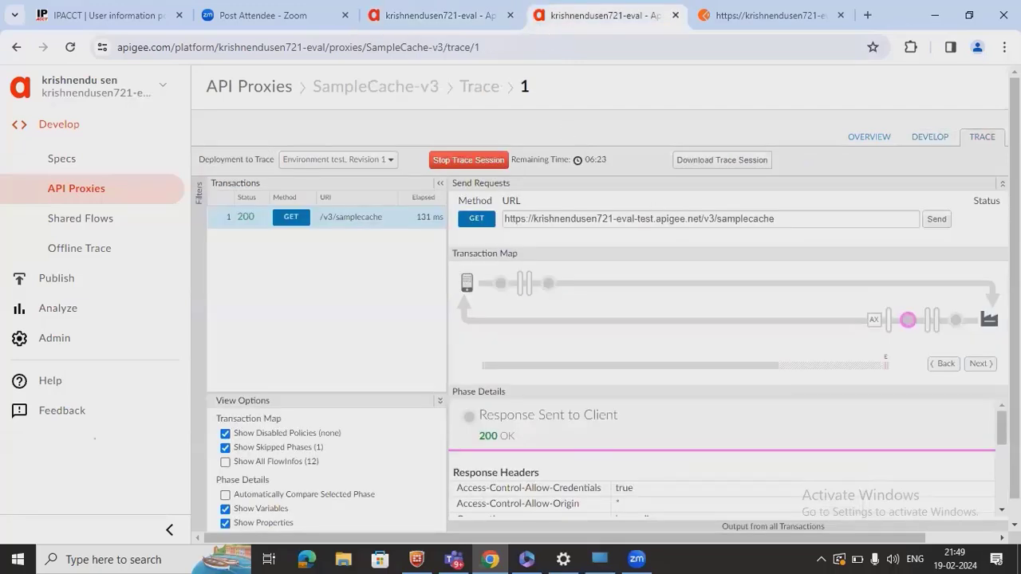
pyautogui.click(942, 137)
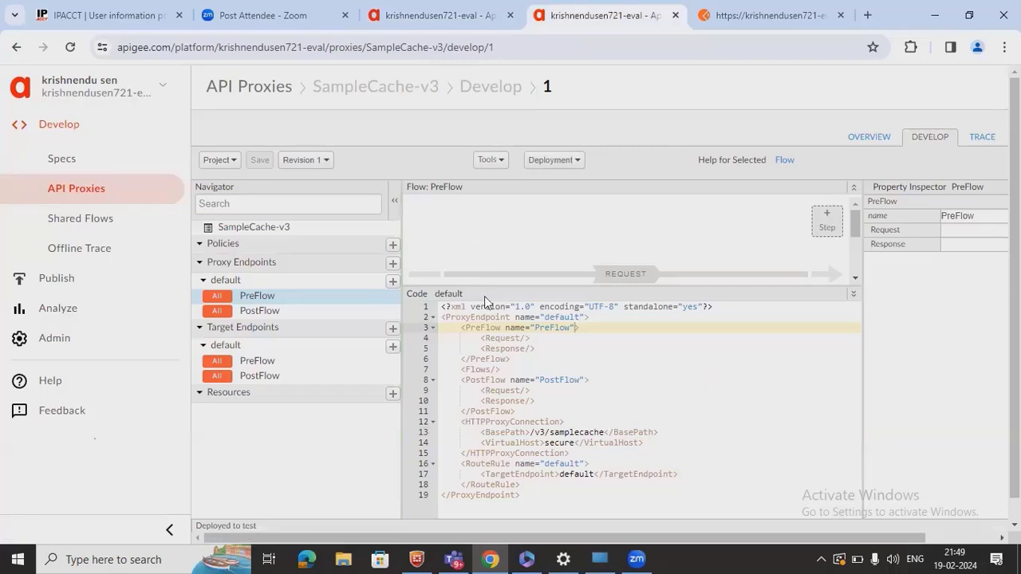
pyautogui.moveTo(497, 292); pyautogui.dragTo(498, 401)
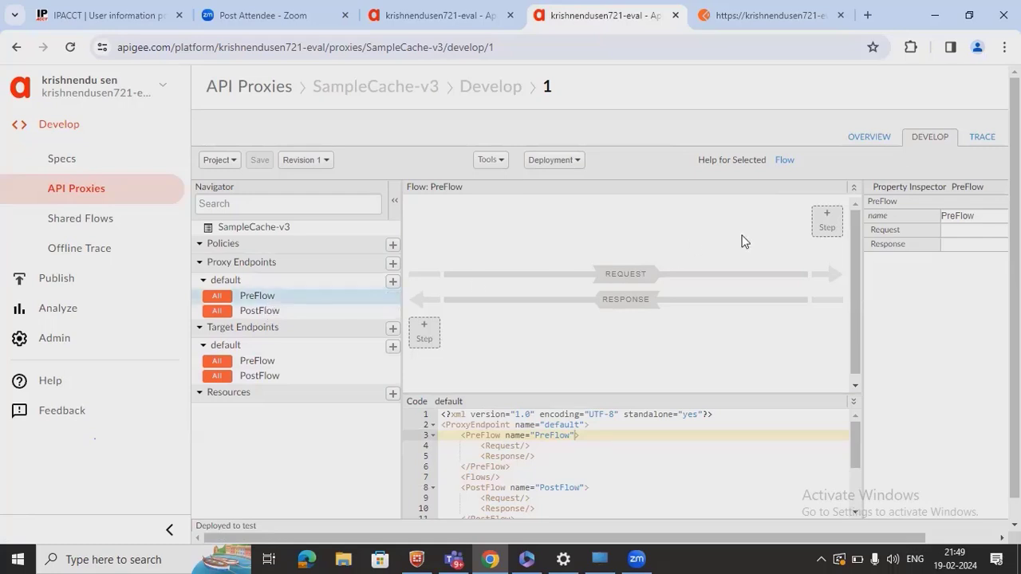
# - Add a Response Cache policy step to the PreFlow request, keeping the default target endpoint
pyautogui.click(828, 227)
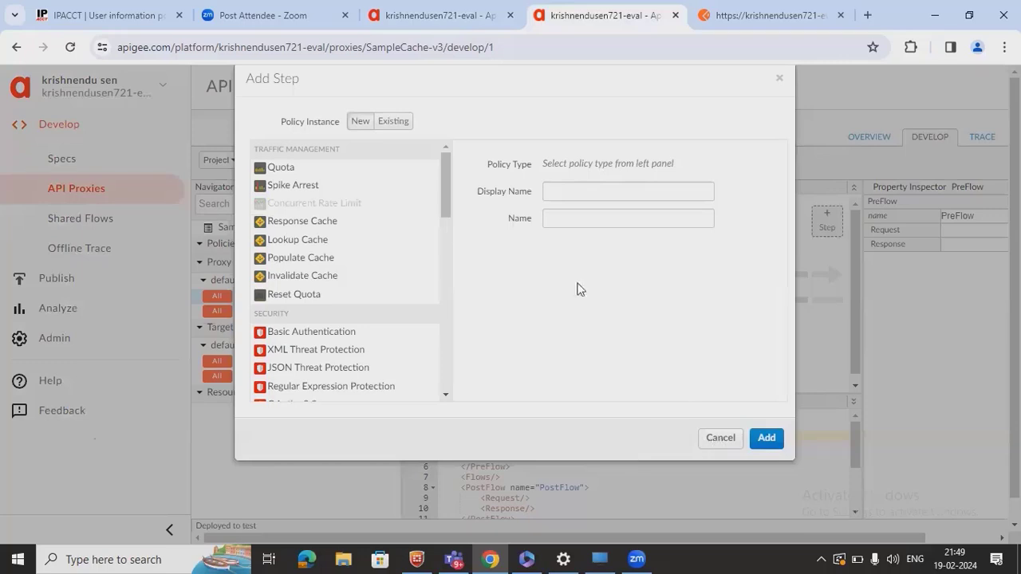
pyautogui.moveTo(444, 193); pyautogui.dragTo(450, 166)
pyautogui.rightClick(449, 166)
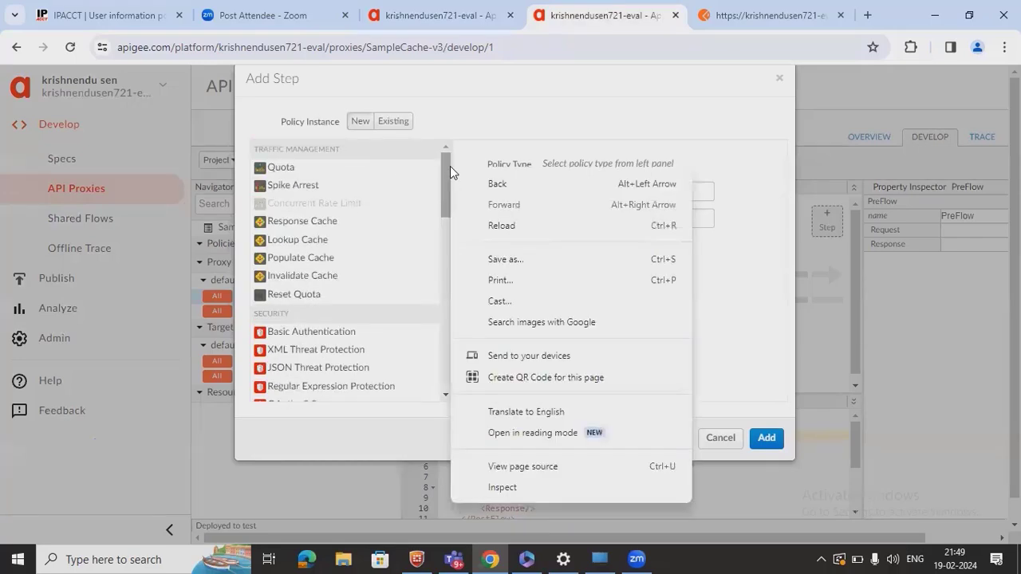
pyautogui.click(556, 128)
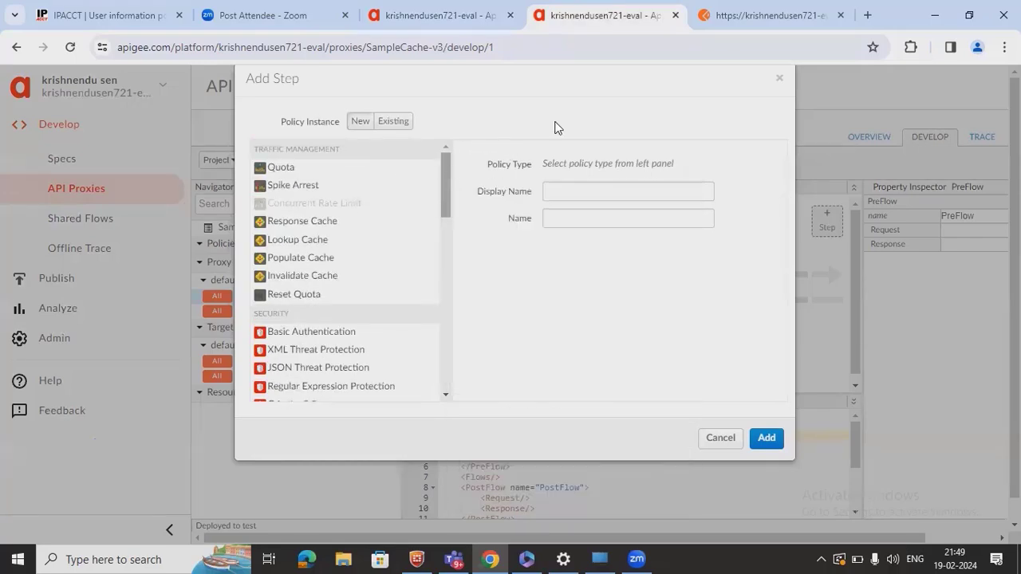
pyautogui.click(302, 230)
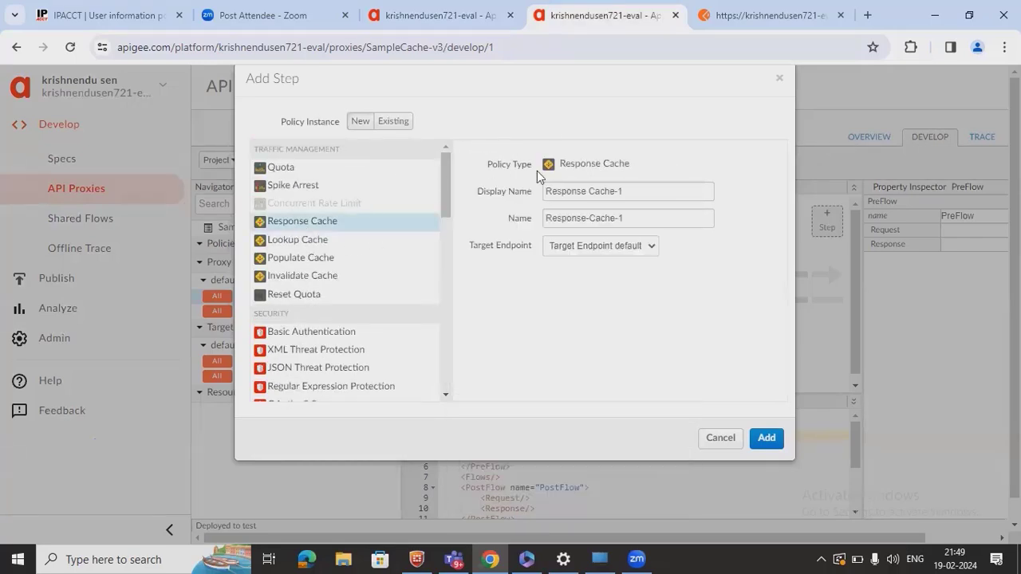
pyautogui.click(646, 249)
pyautogui.click(643, 281)
pyautogui.click(764, 438)
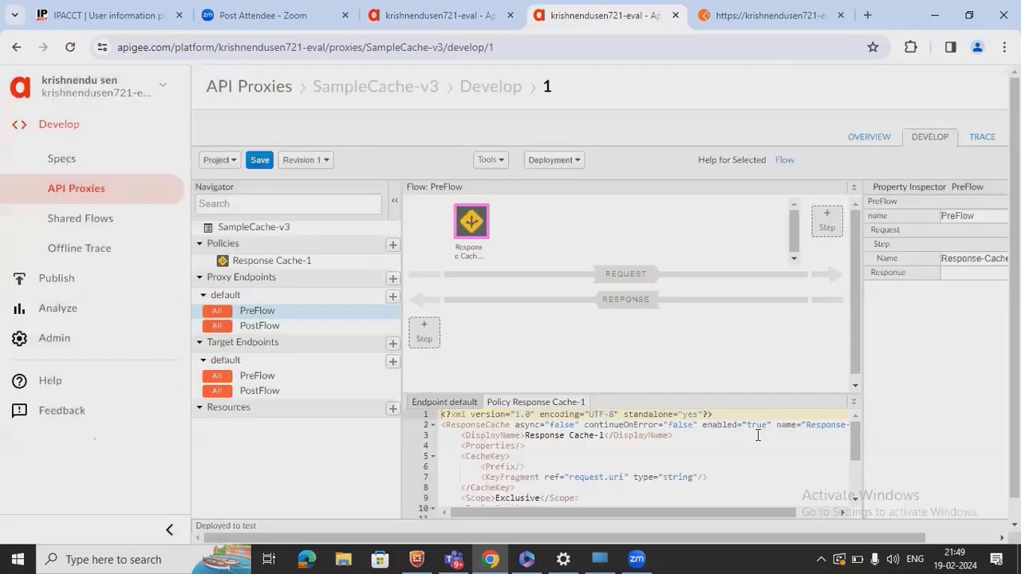
# - Inspect the target endpoint's PreFlow and PostFlow and the Response Cache step's XML
pyautogui.click(267, 383)
pyautogui.click(286, 391)
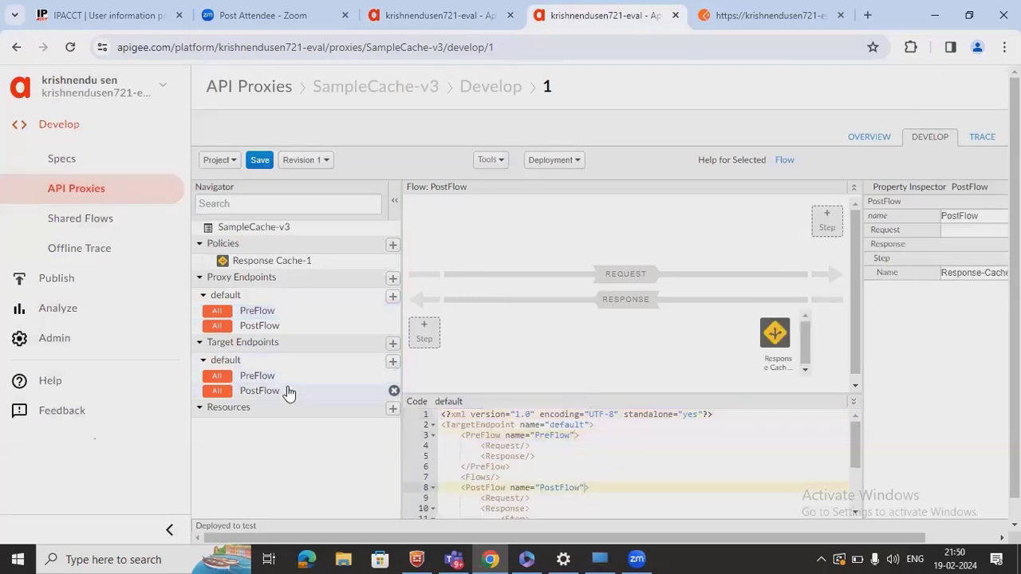
pyautogui.click(774, 333)
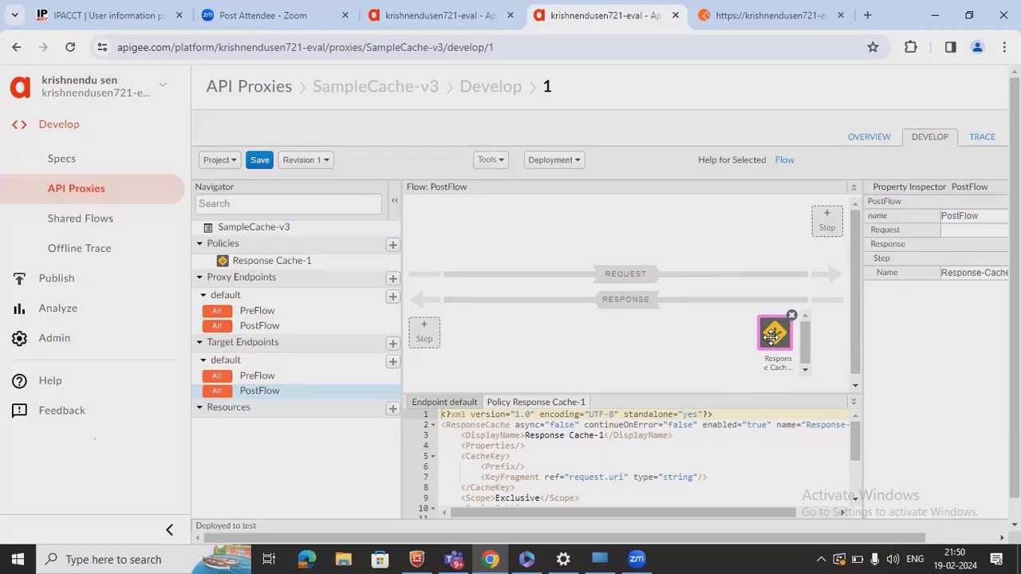
# - Review Response Cache-1's Exclusive scope and request.uri cache key, then save revision 1
pyautogui.click(255, 310)
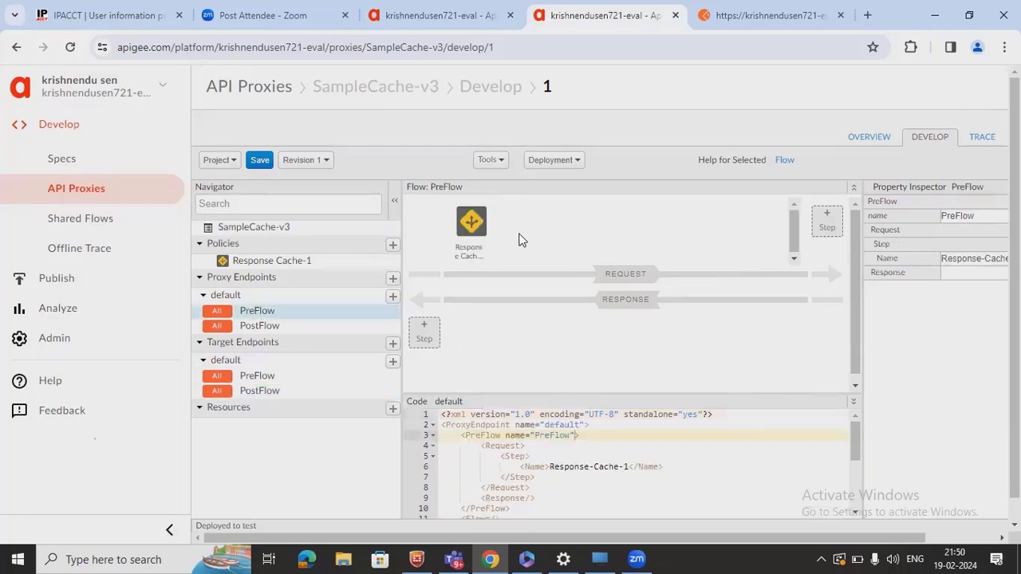
pyautogui.click(481, 216)
pyautogui.moveTo(677, 393); pyautogui.dragTo(678, 318)
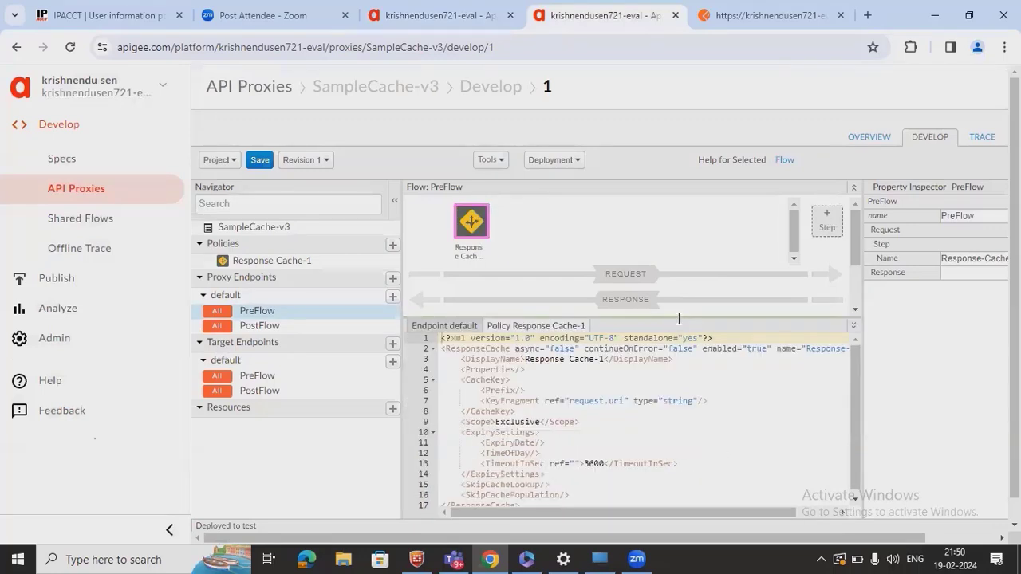
pyautogui.click(537, 417)
pyautogui.press('Down')
pyautogui.press('Down')
pyautogui.press('Down')
pyautogui.press('Down')
pyautogui.press('Down')
pyautogui.press('Down')
pyautogui.press('Down')
pyautogui.press('Down')
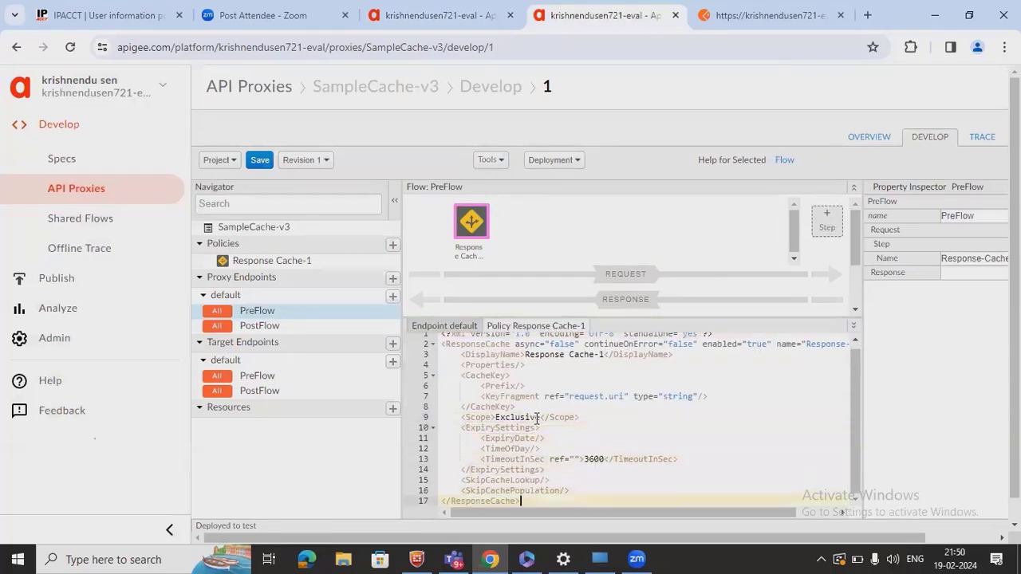
pyautogui.press('Up')
pyautogui.press('Up')
pyautogui.press('Up')
pyautogui.press('Up')
pyautogui.press('Up')
pyautogui.press('Up')
pyautogui.press('Up')
pyautogui.press('Up')
pyautogui.press('Up')
pyautogui.press('Up')
pyautogui.press('Up')
pyautogui.press('Up')
pyautogui.press('Up')
pyautogui.press('Up')
pyautogui.press('Up')
pyautogui.press('Up')
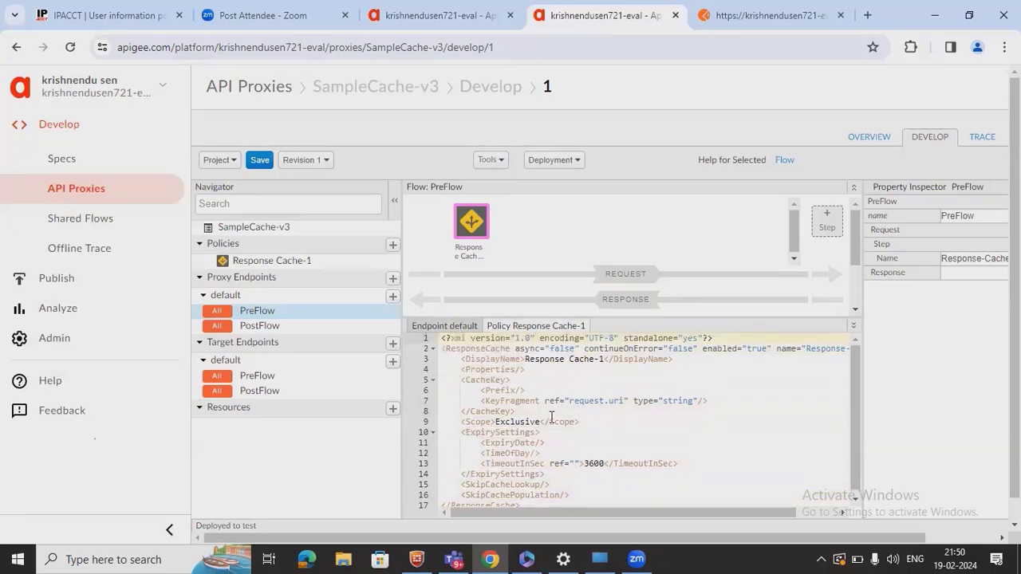
pyautogui.doubleClick(597, 400)
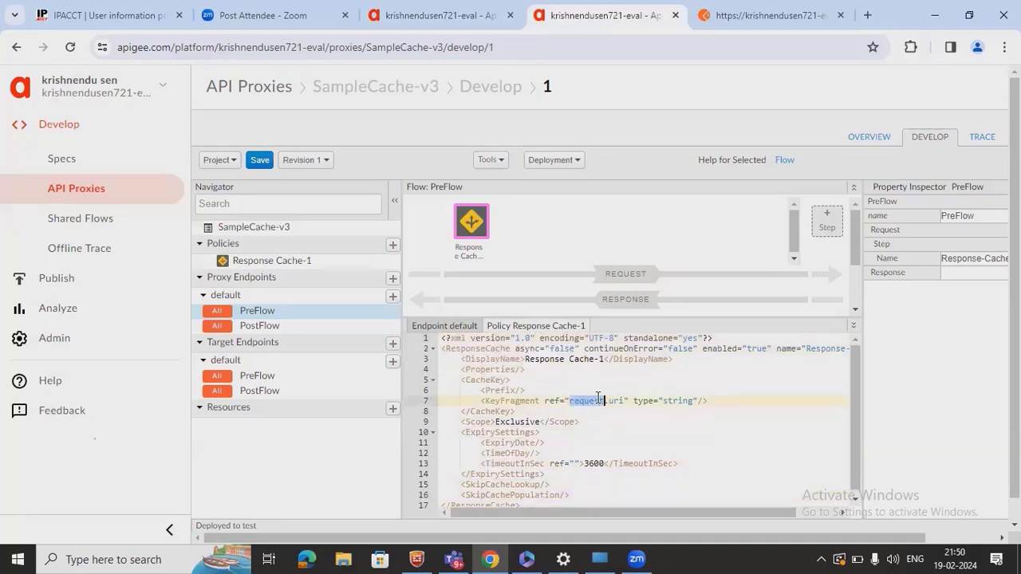
pyautogui.click(273, 166)
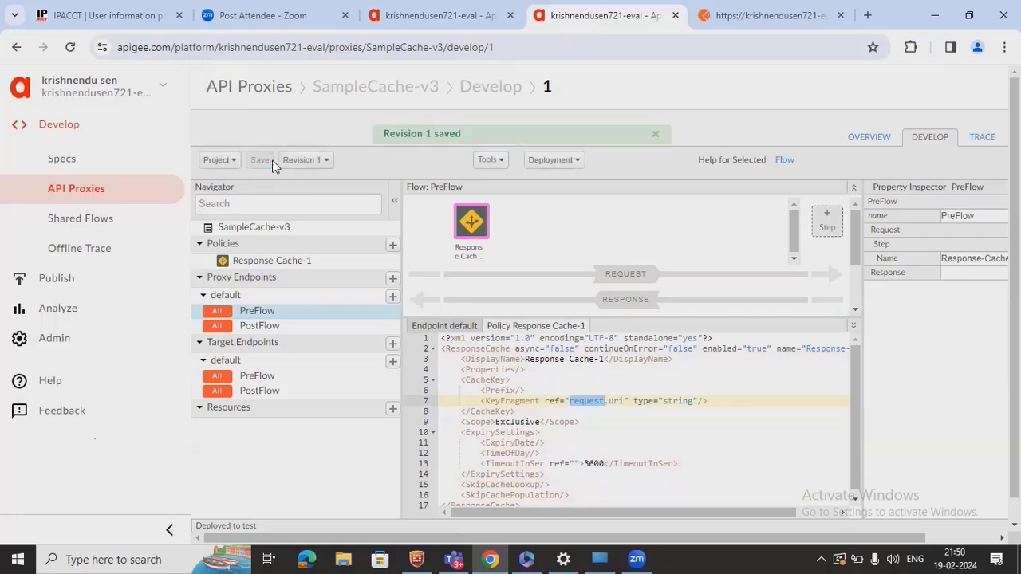
pyautogui.click(981, 137)
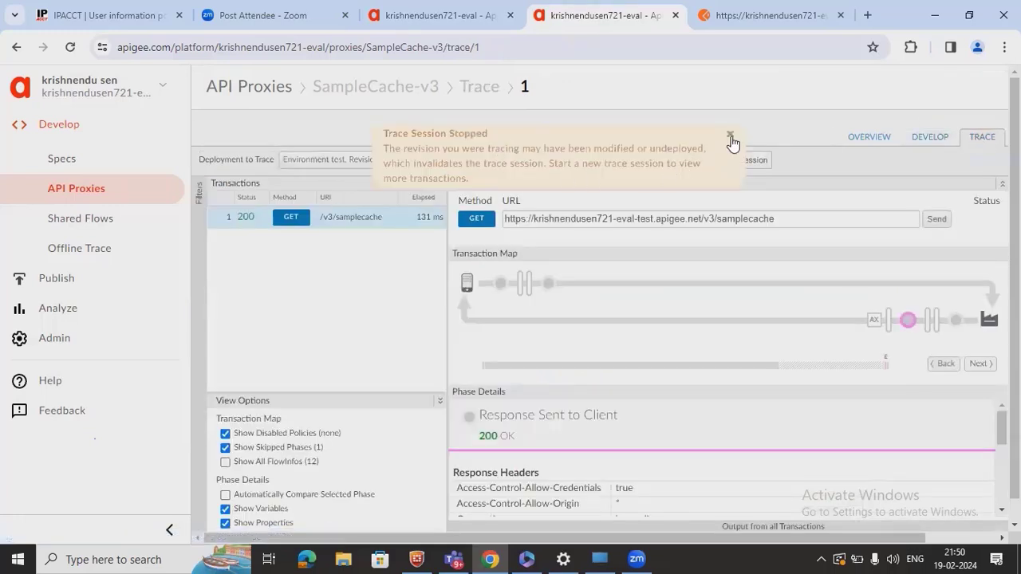
# - Dismiss the stopped-session notice and start a new trace session on SampleCache-v3
pyautogui.click(731, 135)
pyautogui.click(459, 160)
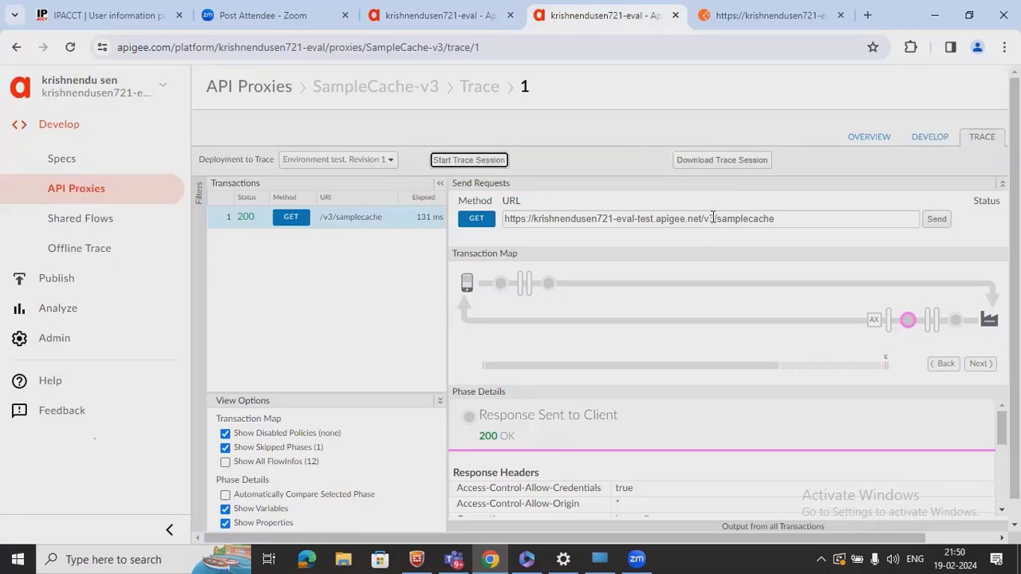
pyautogui.tripleClick(713, 218)
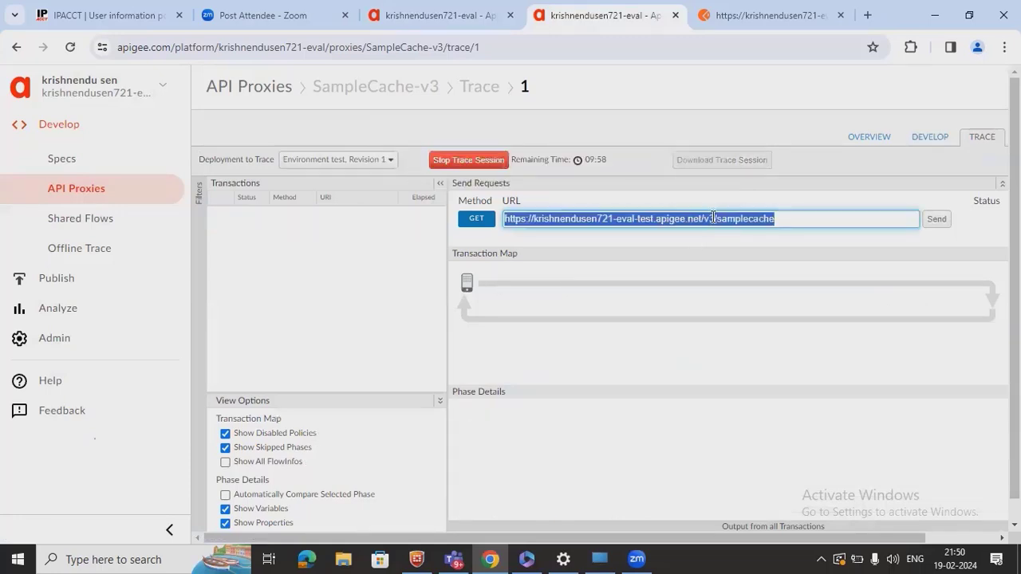
# - In Postman, append ?id=1 to the samplecache URL and send the GET request
pyautogui.click(737, 25)
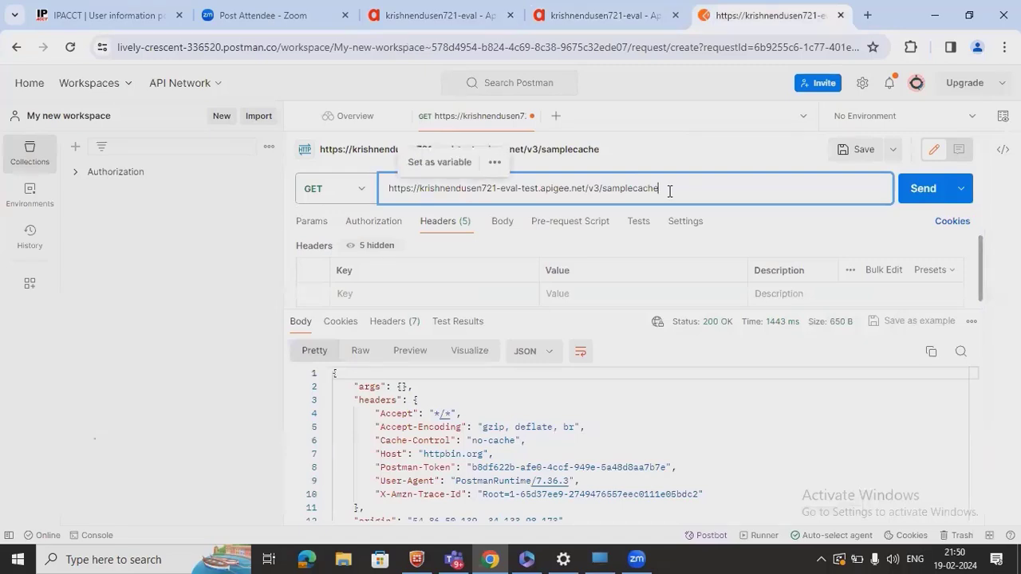
pyautogui.write('?')
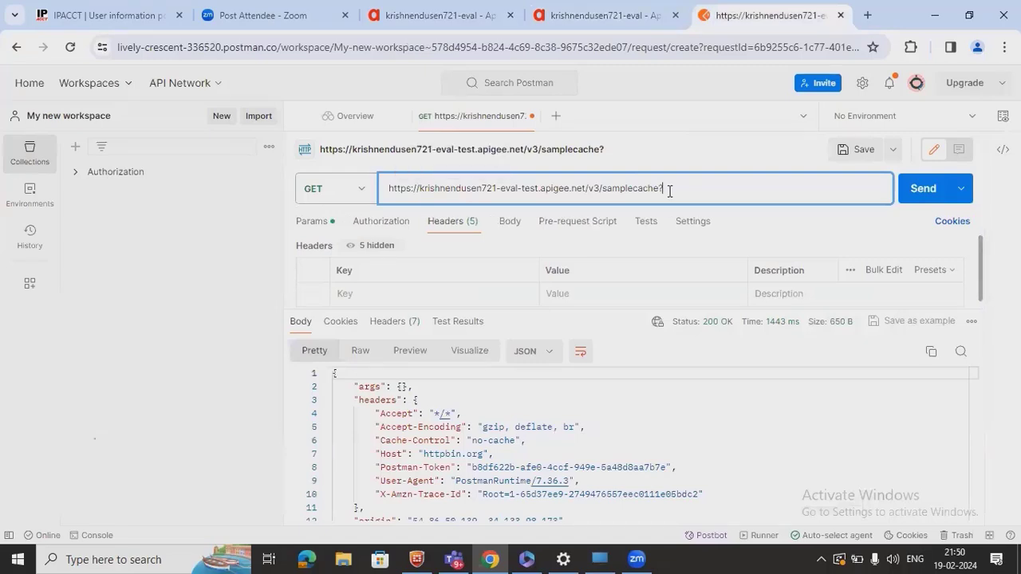
pyautogui.write('id=1')
pyautogui.moveTo(687, 186); pyautogui.dragTo(486, 188)
pyautogui.click(699, 185)
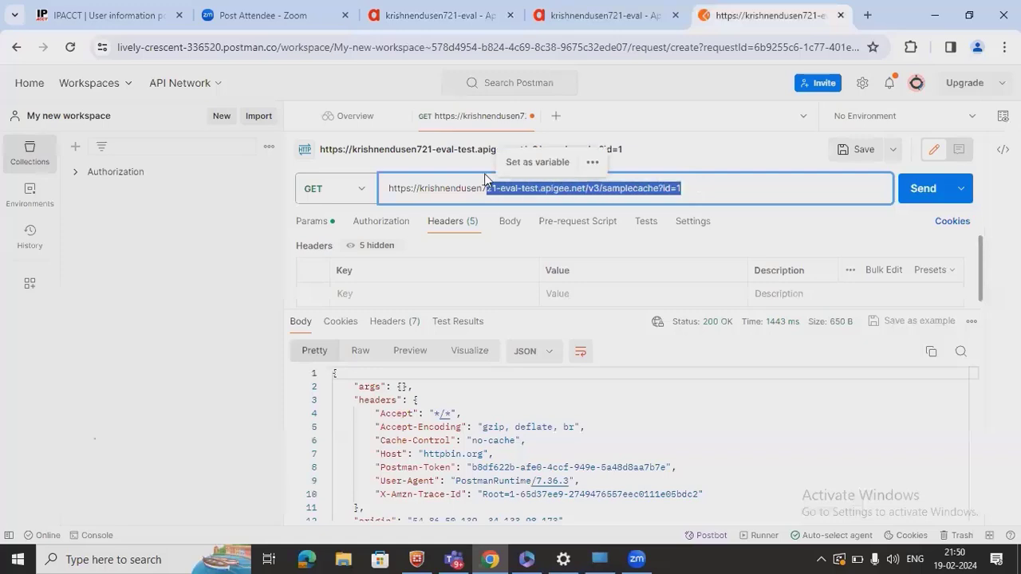
pyautogui.click(940, 186)
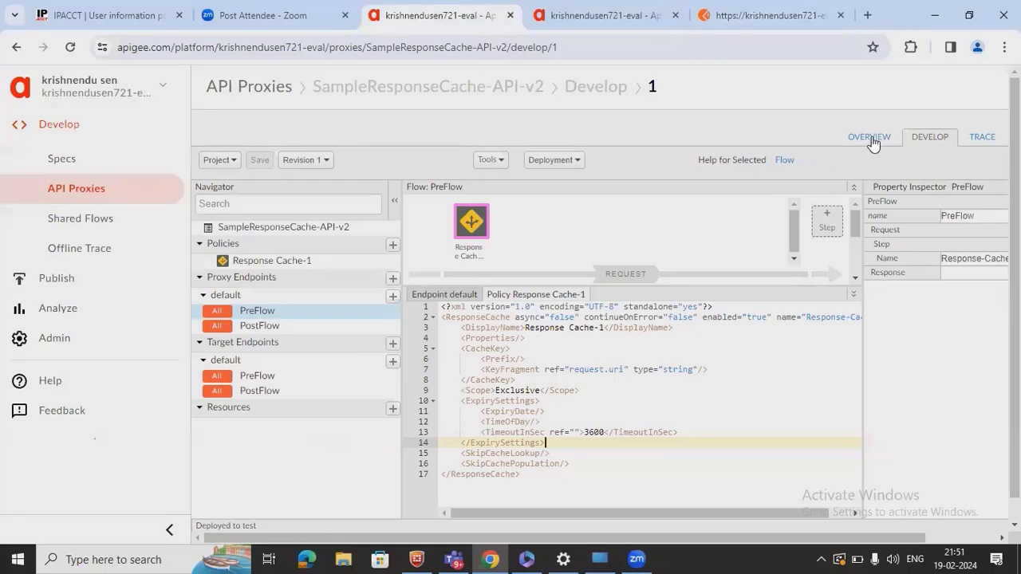
# - Inspect the id=1 trace's request-side Response Cache-1 phase, which reports CACHE_MISS on the test cache
pyautogui.click(634, 22)
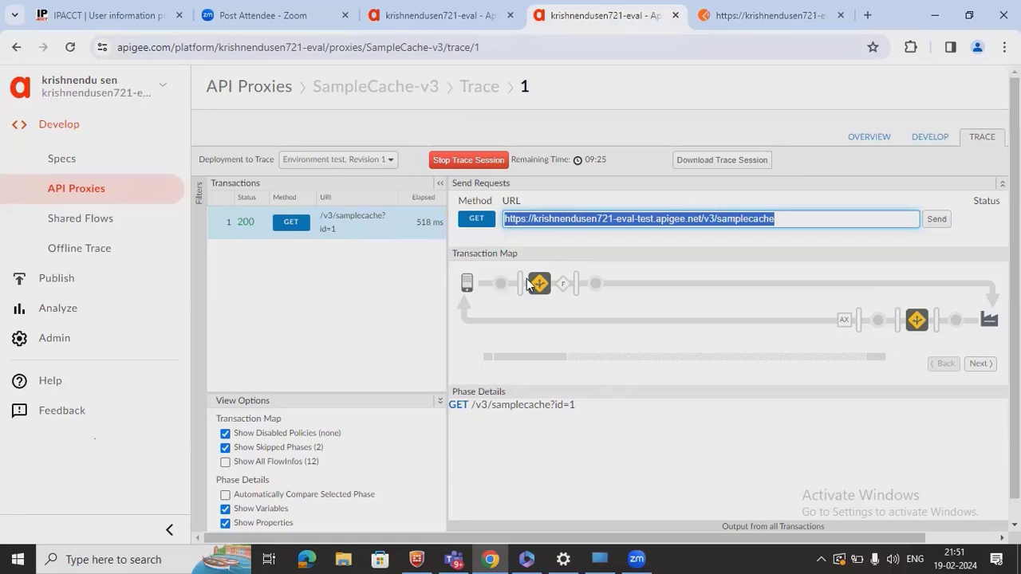
pyautogui.click(501, 284)
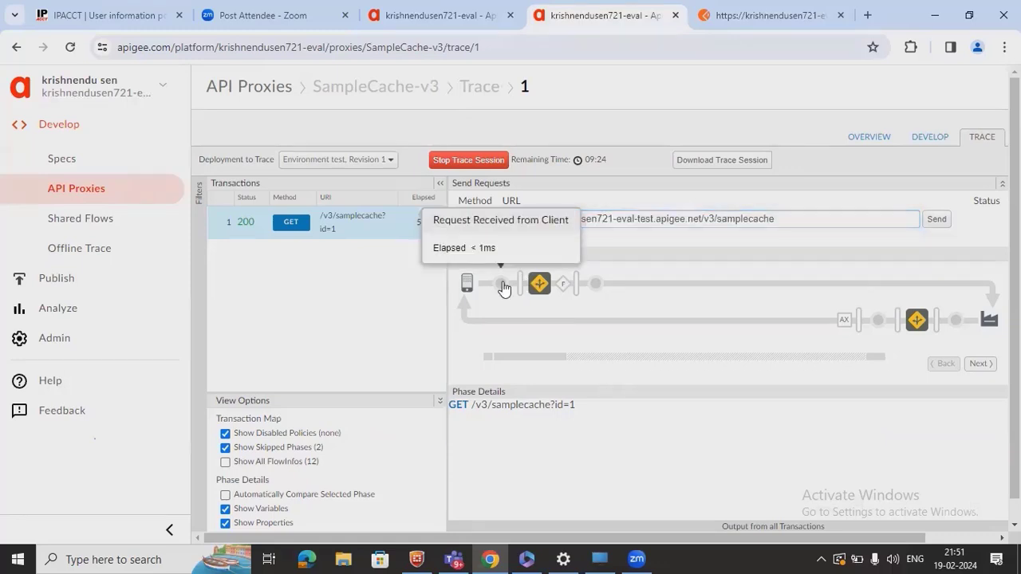
pyautogui.click(544, 294)
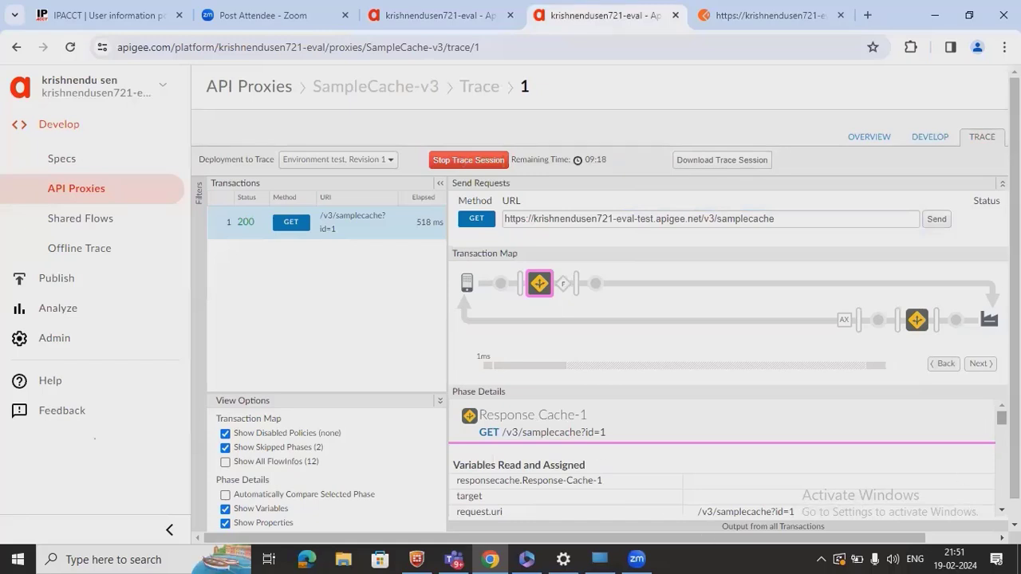
pyautogui.scroll(-5, 1001, 418)
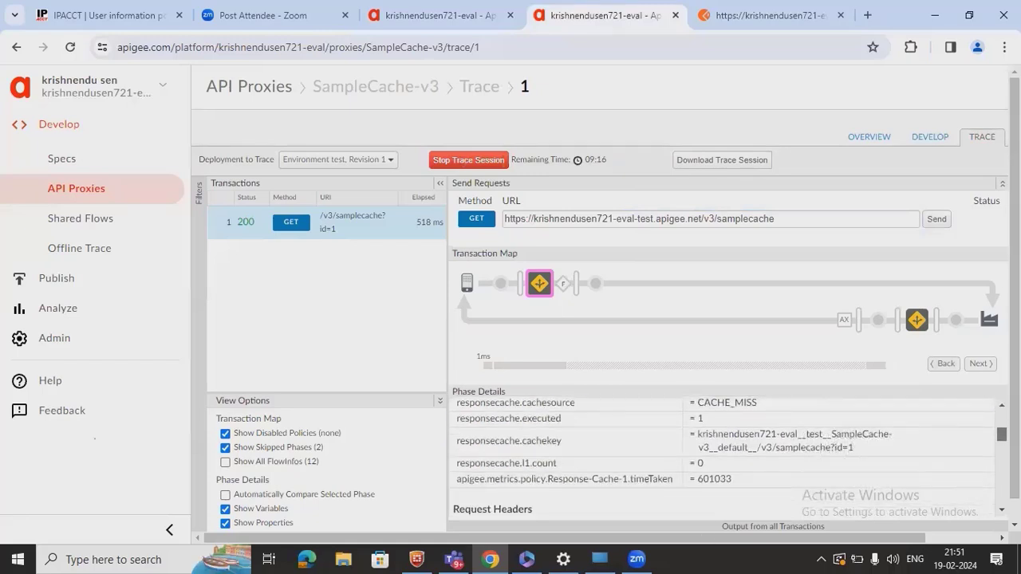
pyautogui.scroll(1, 583, 471)
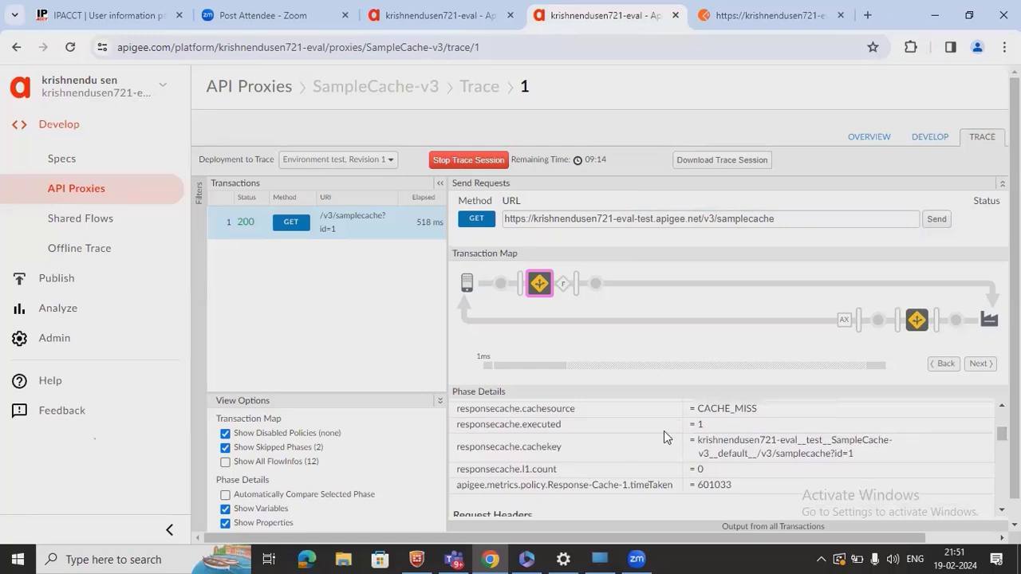
pyautogui.doubleClick(725, 408)
pyautogui.moveTo(726, 408); pyautogui.dragTo(725, 412)
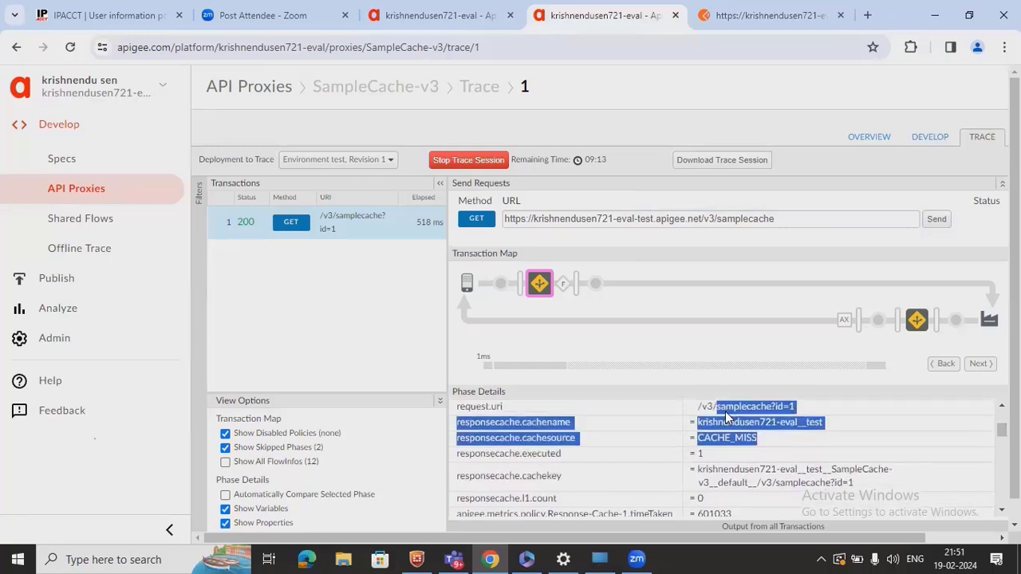
pyautogui.click(734, 455)
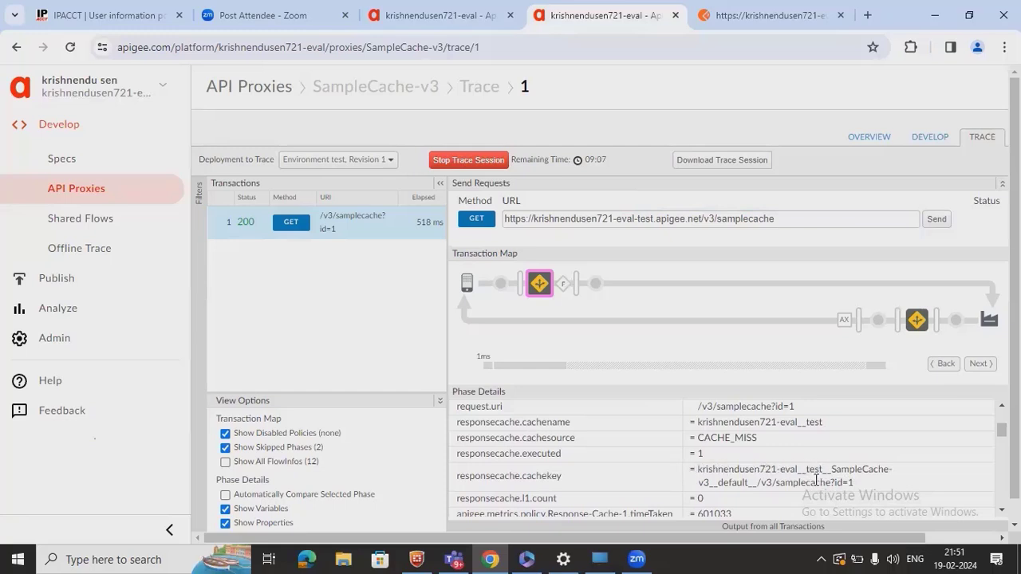
pyautogui.scroll(-3, 815, 481)
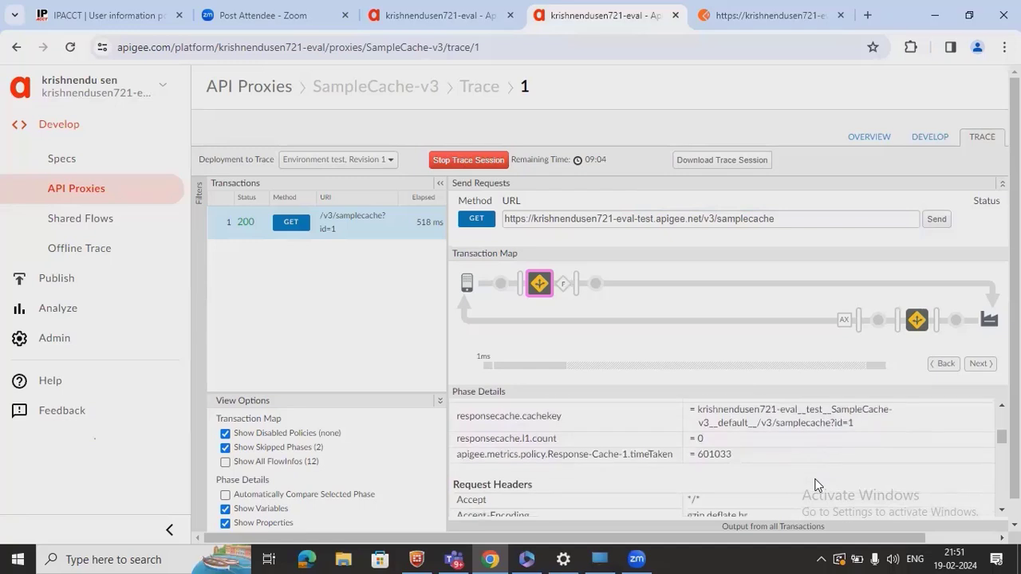
pyautogui.scroll(-5, 815, 484)
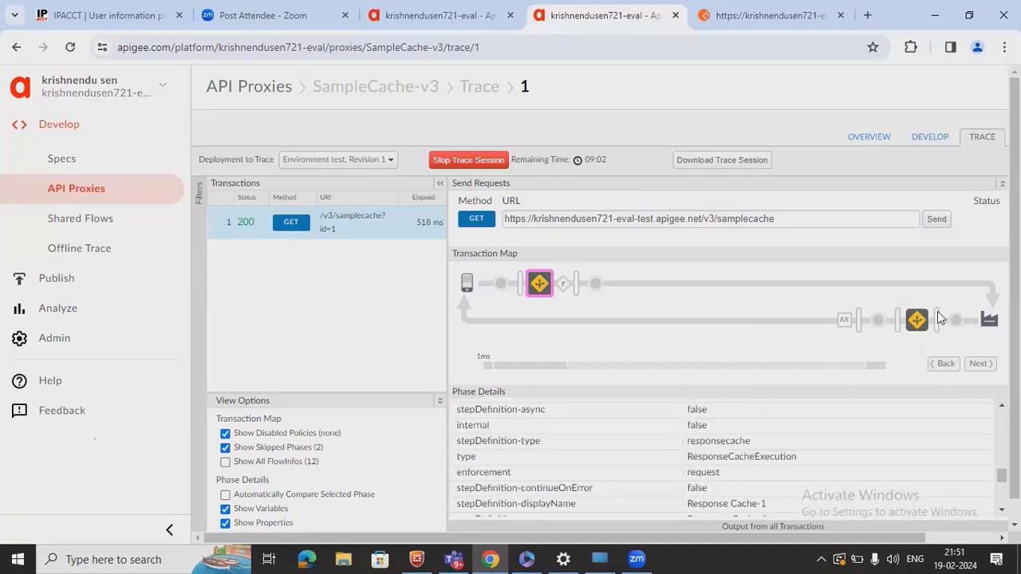
# - Check the response-side Response Cache-1 variables: cachesource CACHE_MISS and L1 count 1
pyautogui.moveTo(957, 320)
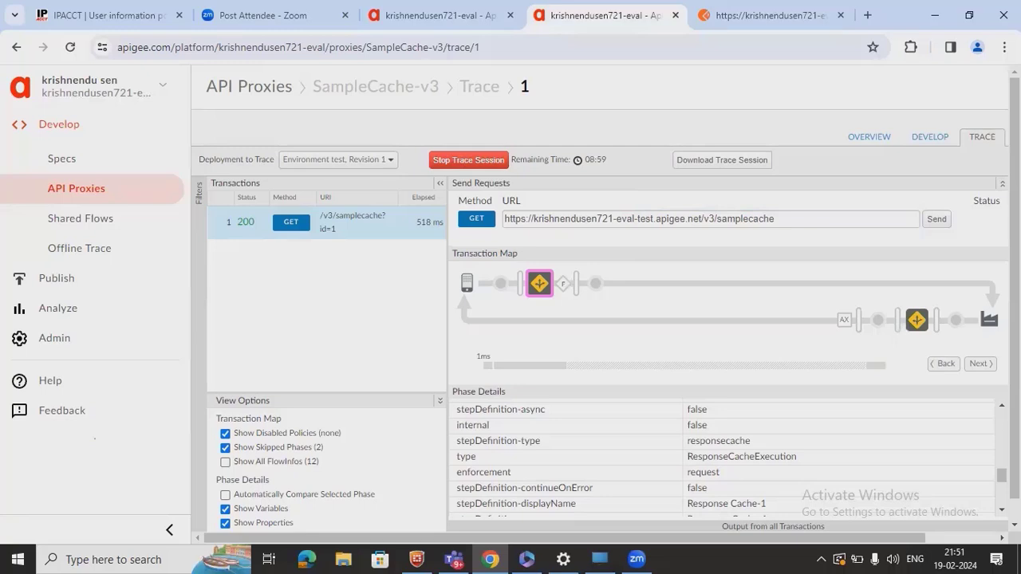
pyautogui.click(957, 323)
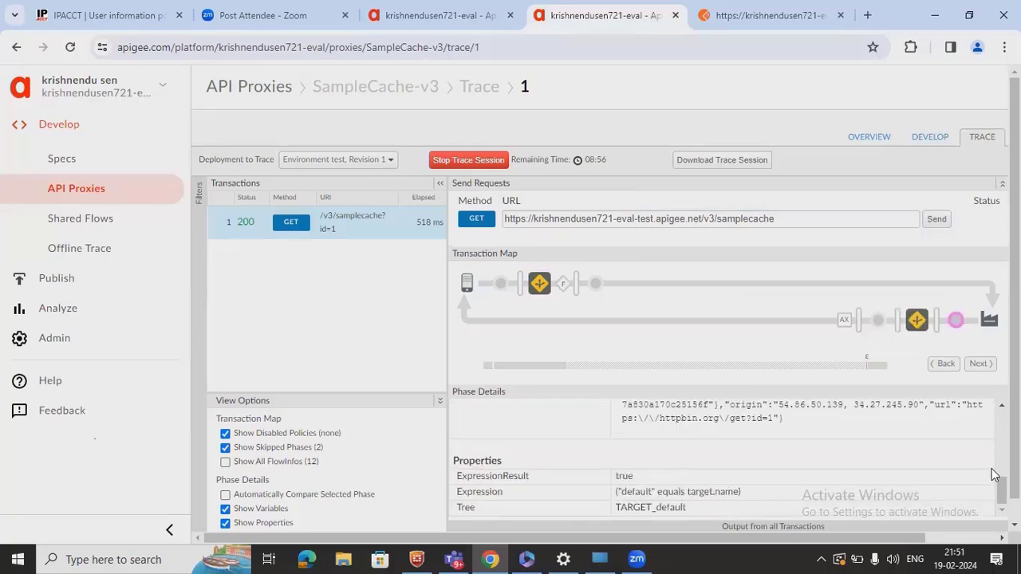
pyautogui.moveTo(1001, 489); pyautogui.dragTo(1002, 430)
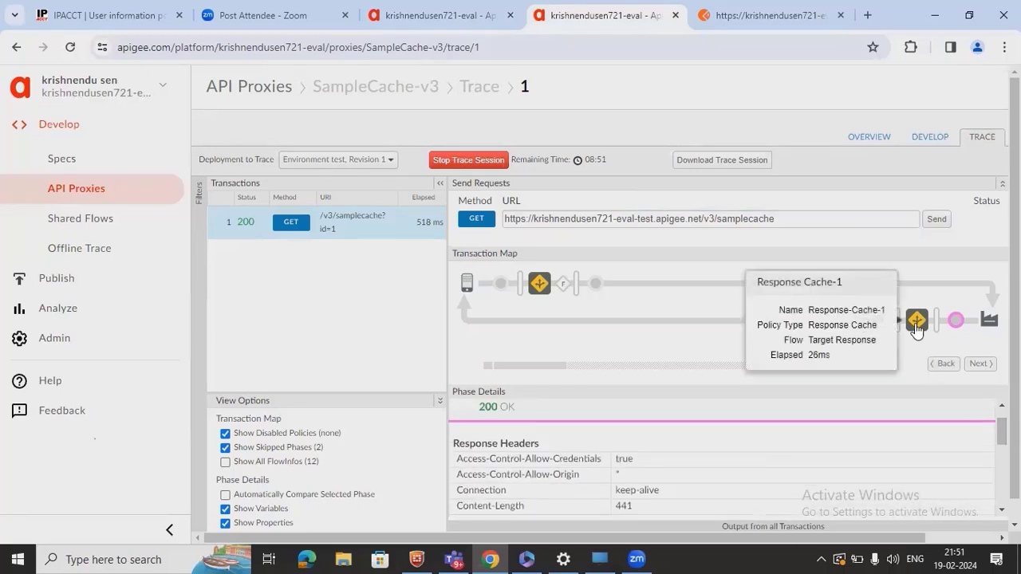
pyautogui.click(916, 319)
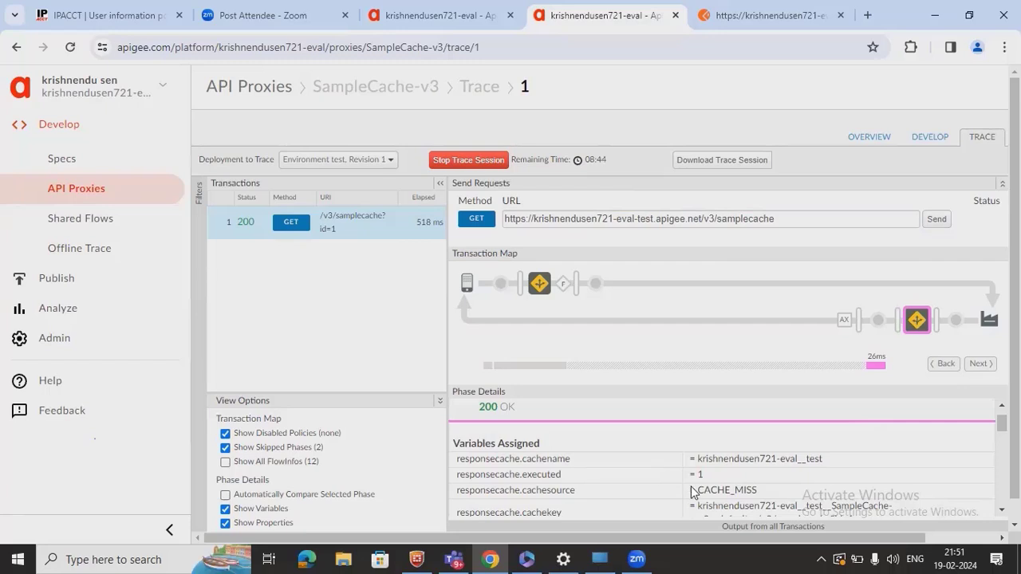
pyautogui.doubleClick(717, 490)
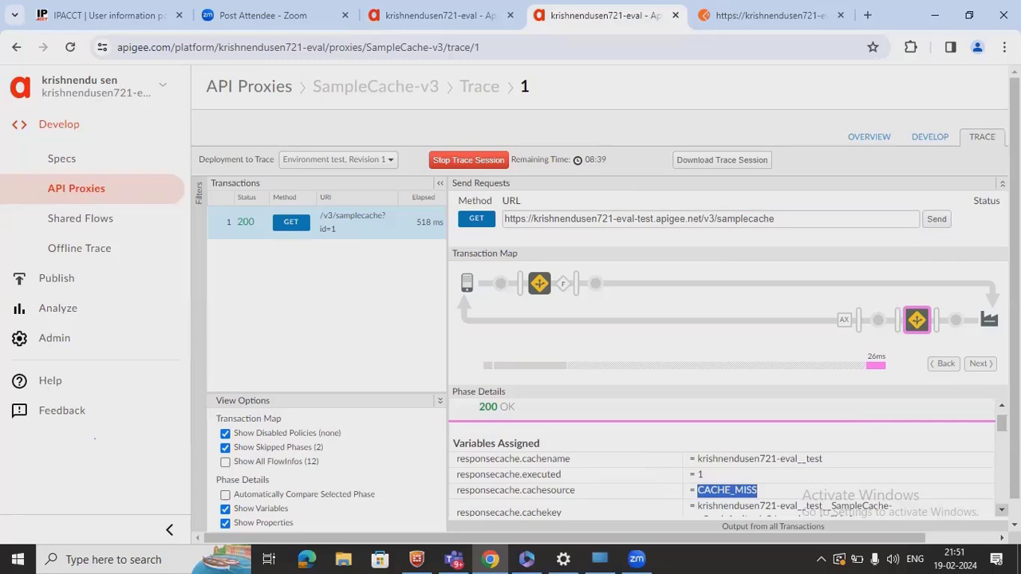
pyautogui.scroll(-1, 722, 460)
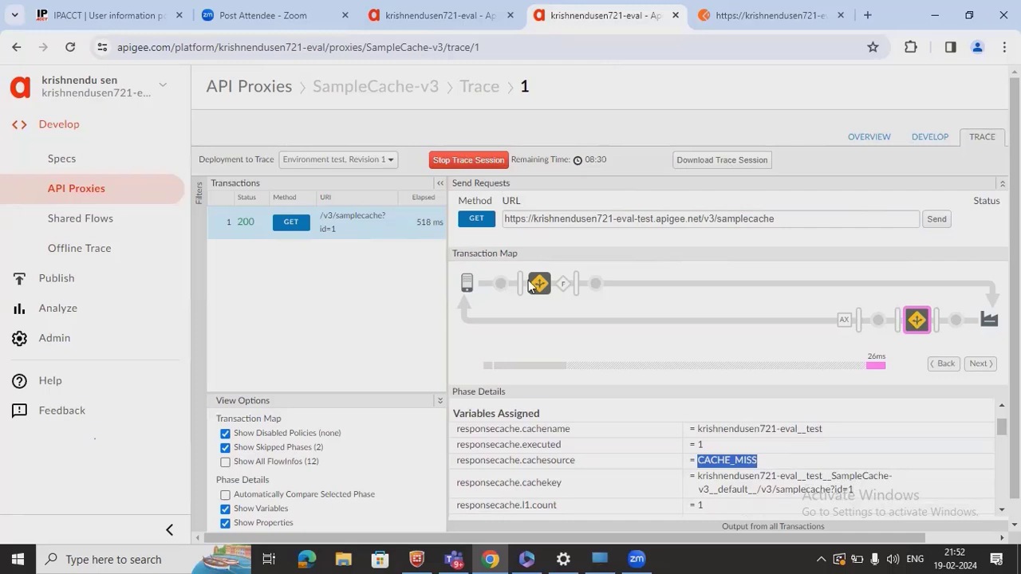
# - Resend the id=1 GET from Postman and view the new 32 ms transaction in the SampleCache-v3 trace
pyautogui.hotkey('ctrl', 'Tab')
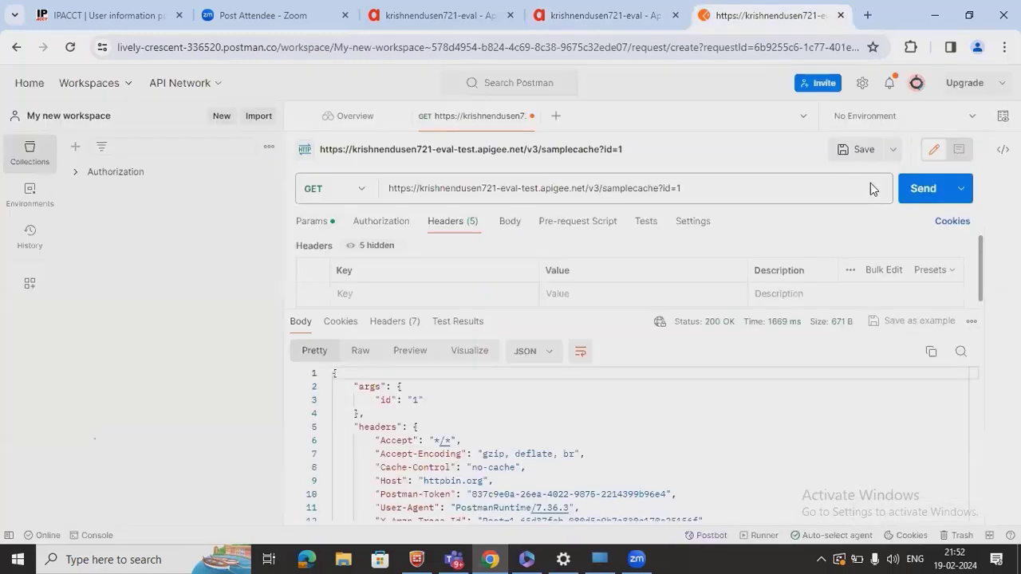
pyautogui.click(919, 192)
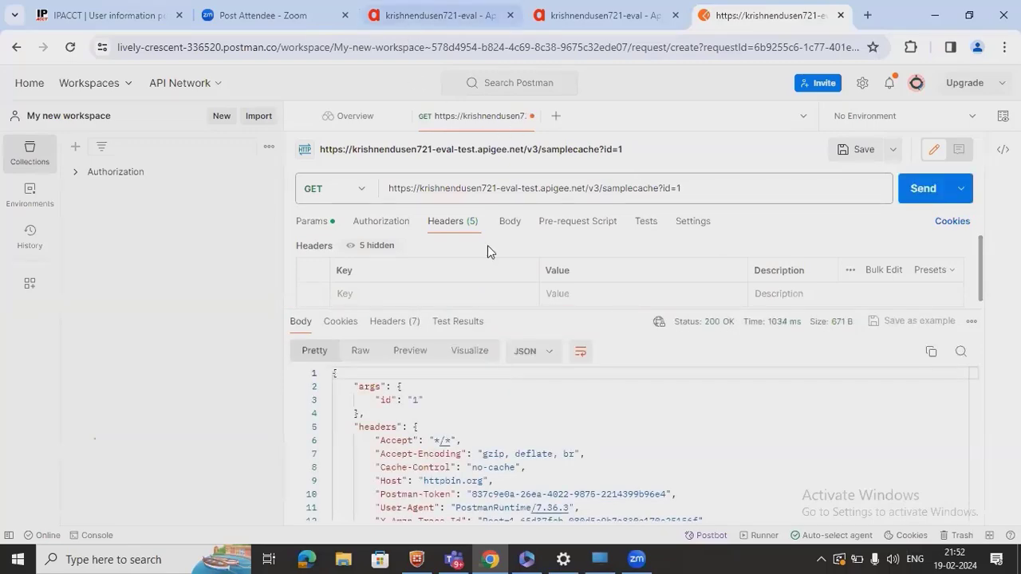
pyautogui.hotkey('ctrl', '3')
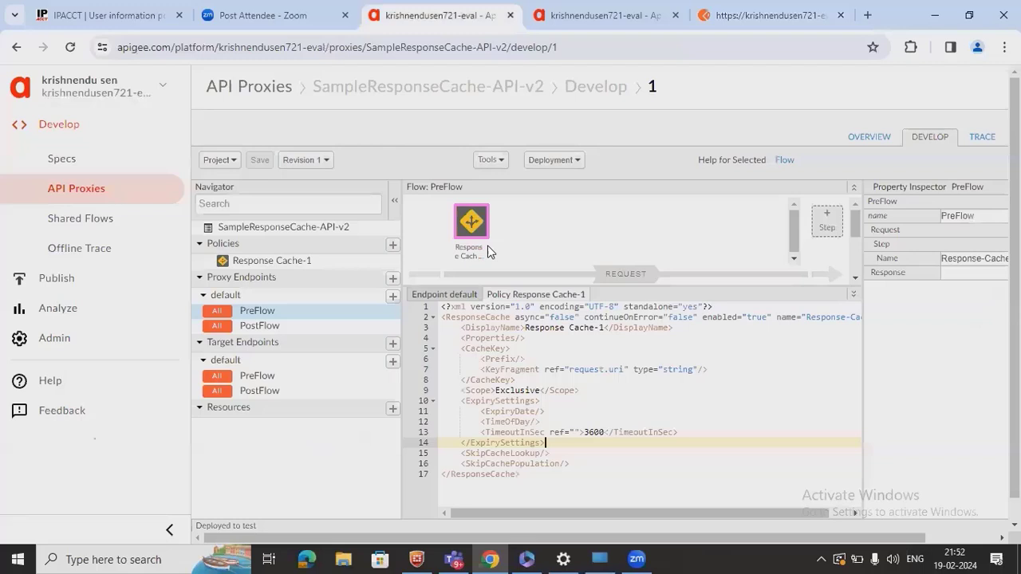
pyautogui.click(583, 21)
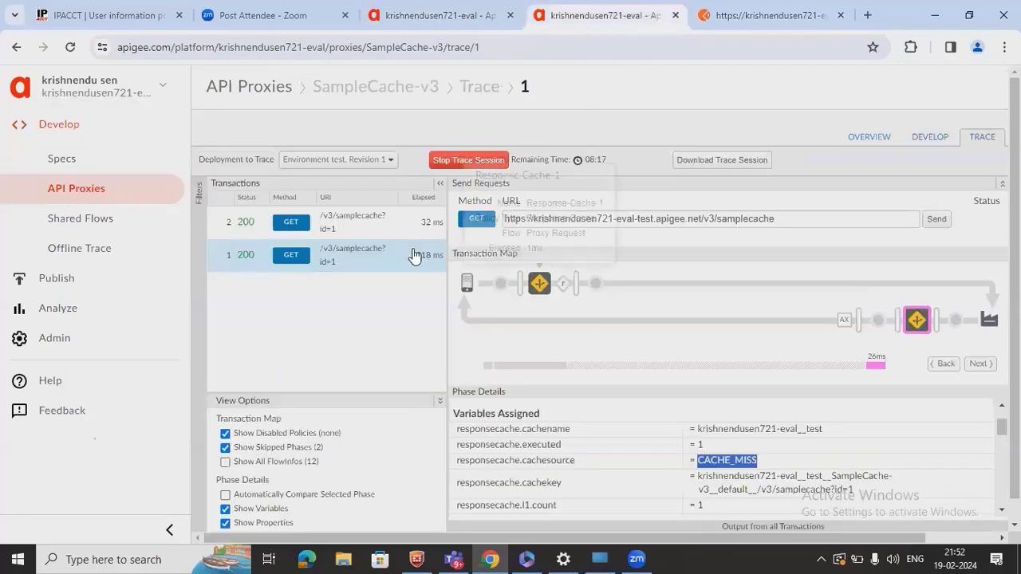
# - Open the 32 ms transaction's trace and compare it with the first transaction
pyautogui.click(356, 226)
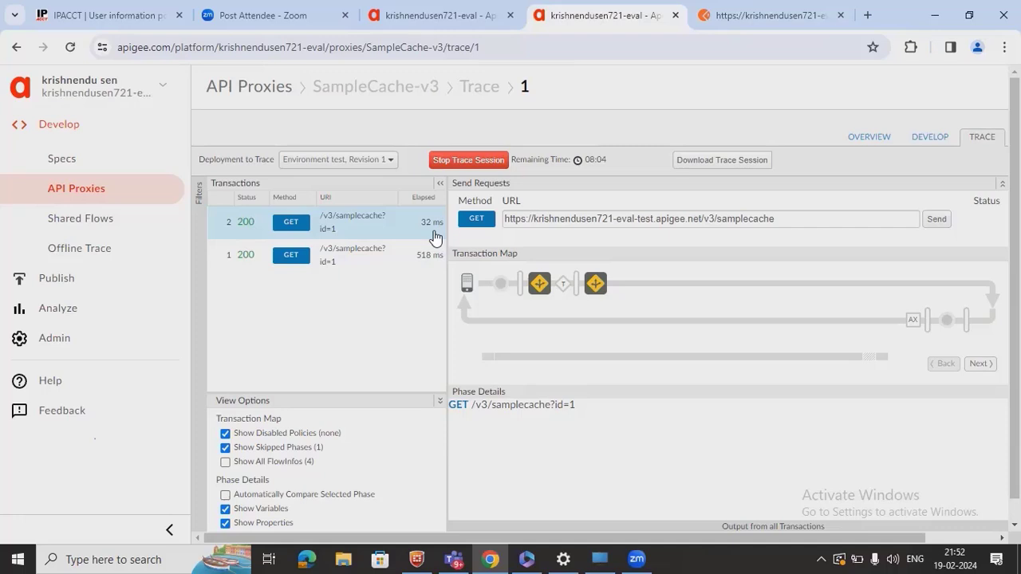
pyautogui.click(500, 296)
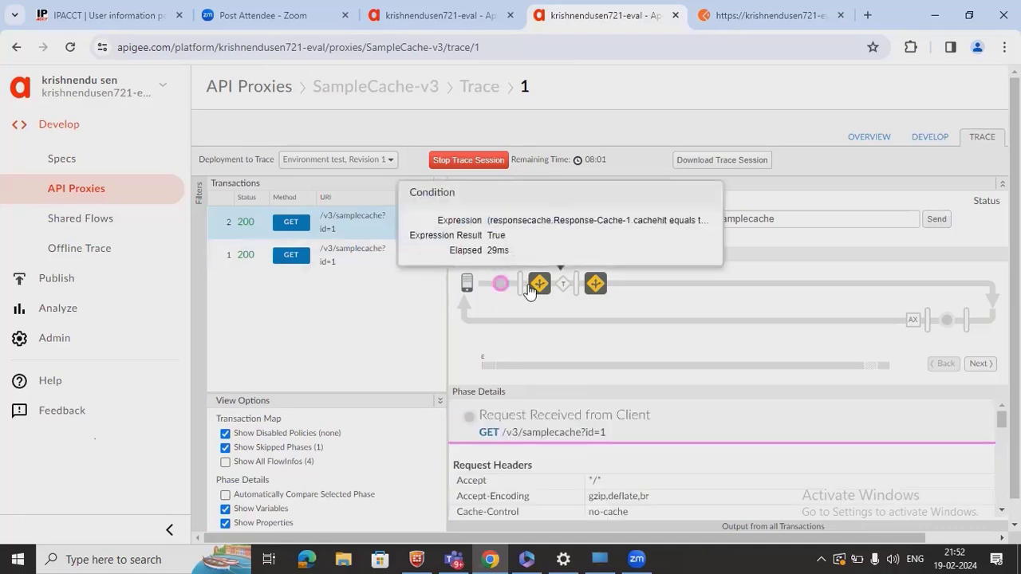
pyautogui.click(531, 294)
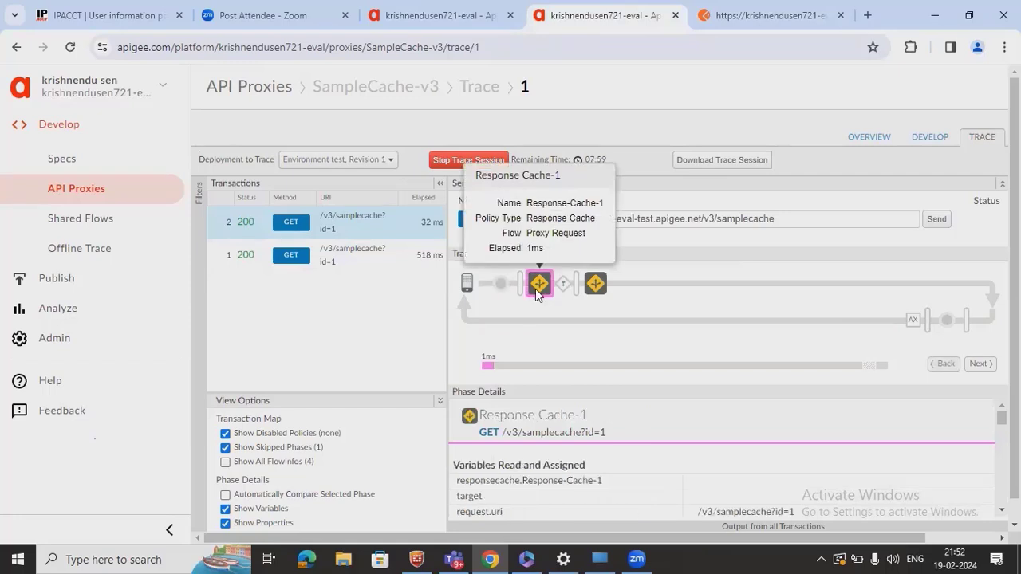
pyautogui.moveTo(595, 287)
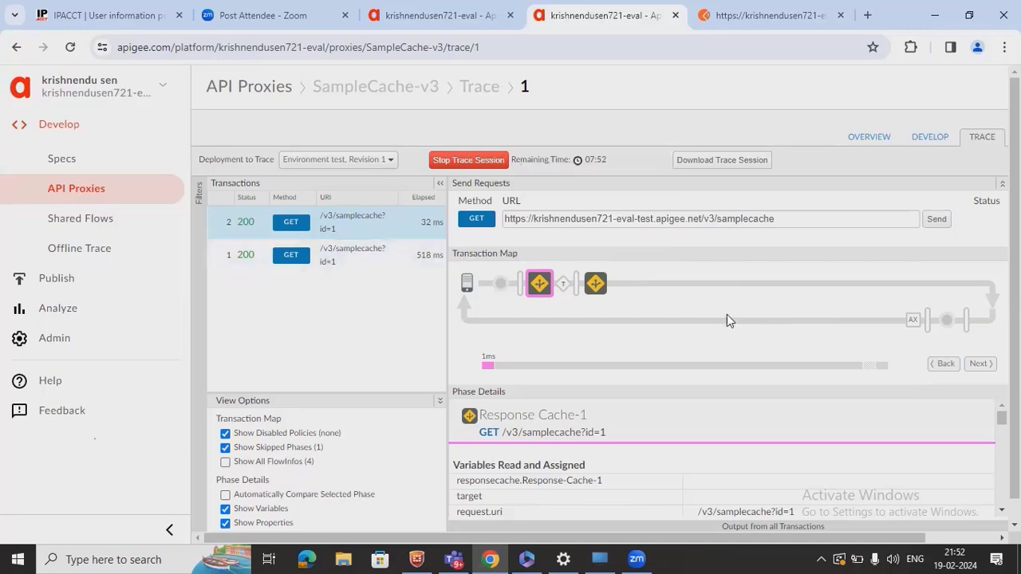
pyautogui.click(337, 266)
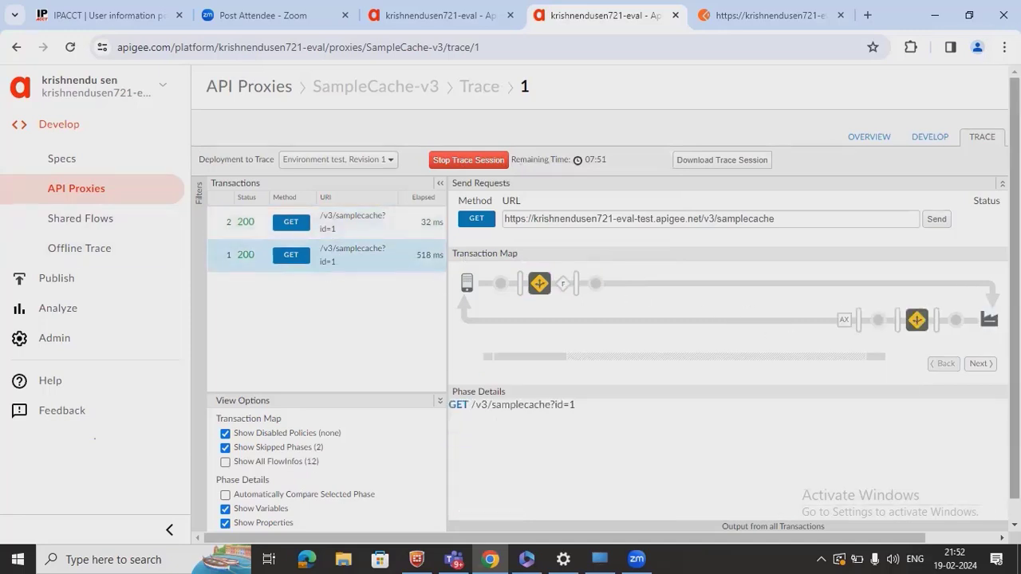
pyautogui.click(371, 224)
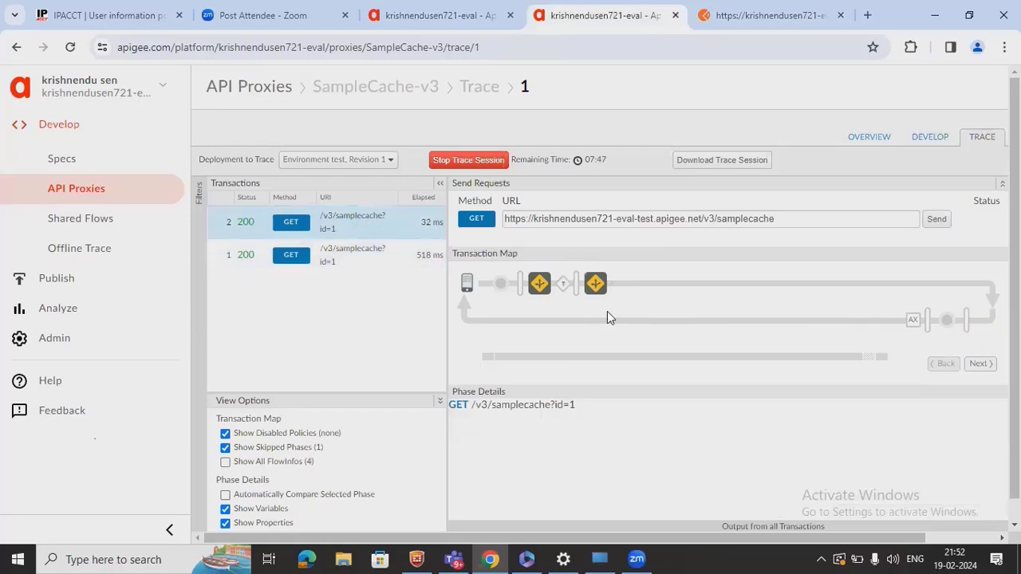
# - Inspect the request- and response-side Response Cache-1 phase details, showing the 1 ms request step
pyautogui.click(548, 292)
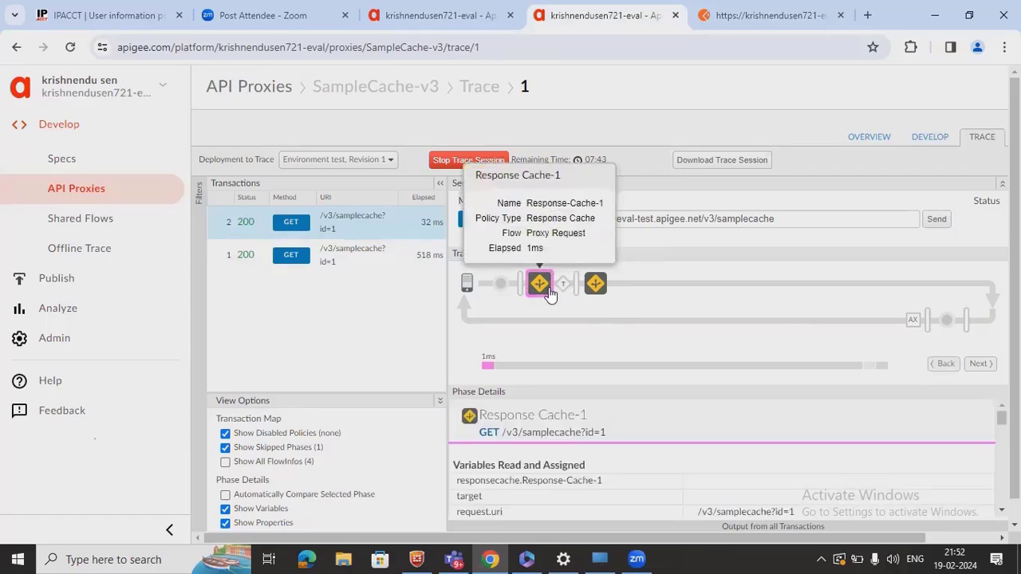
pyautogui.click(604, 294)
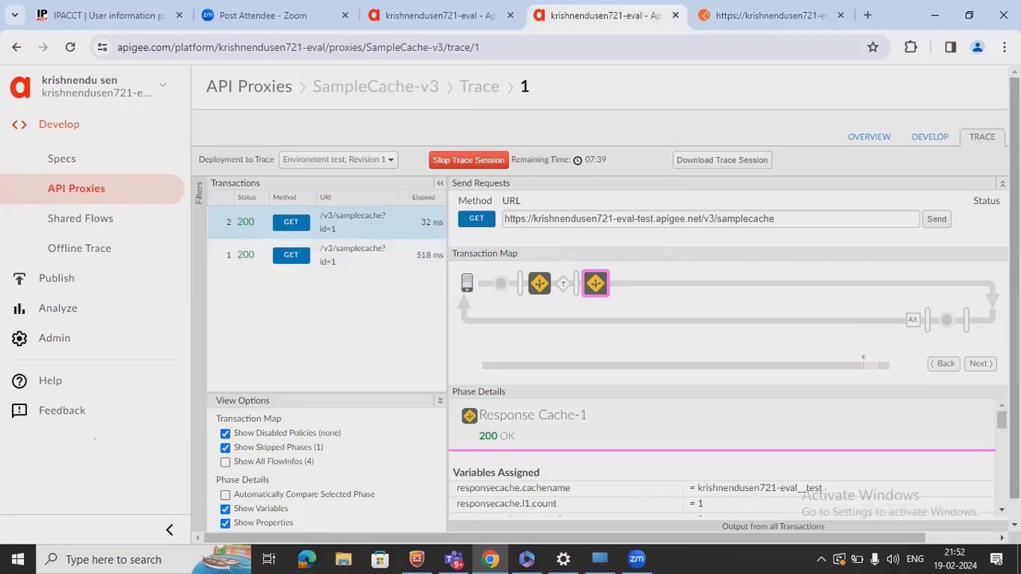
pyautogui.scroll(-1, 722, 459)
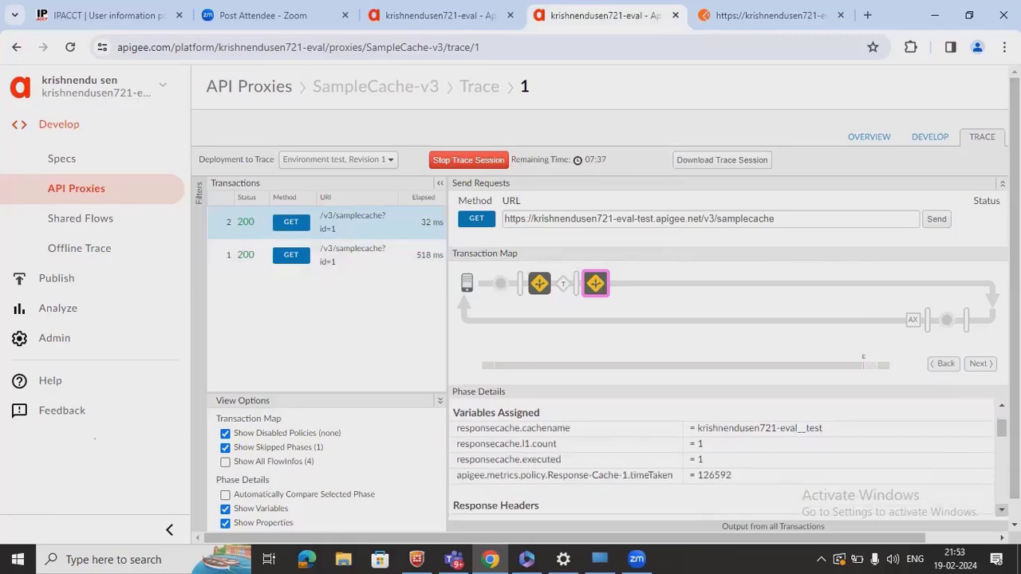
pyautogui.scroll(-2, 722, 459)
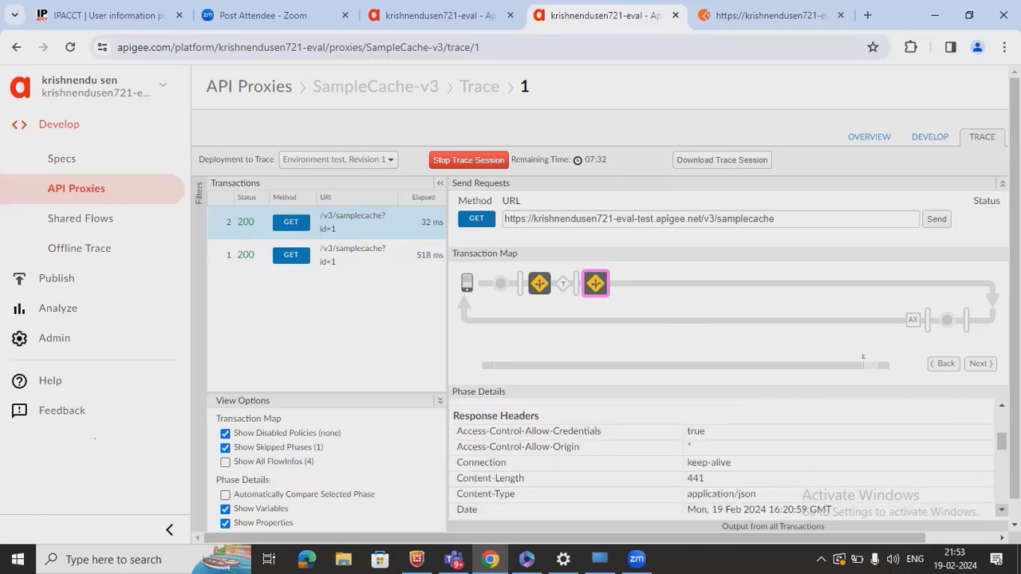
pyautogui.scroll(-4, 722, 459)
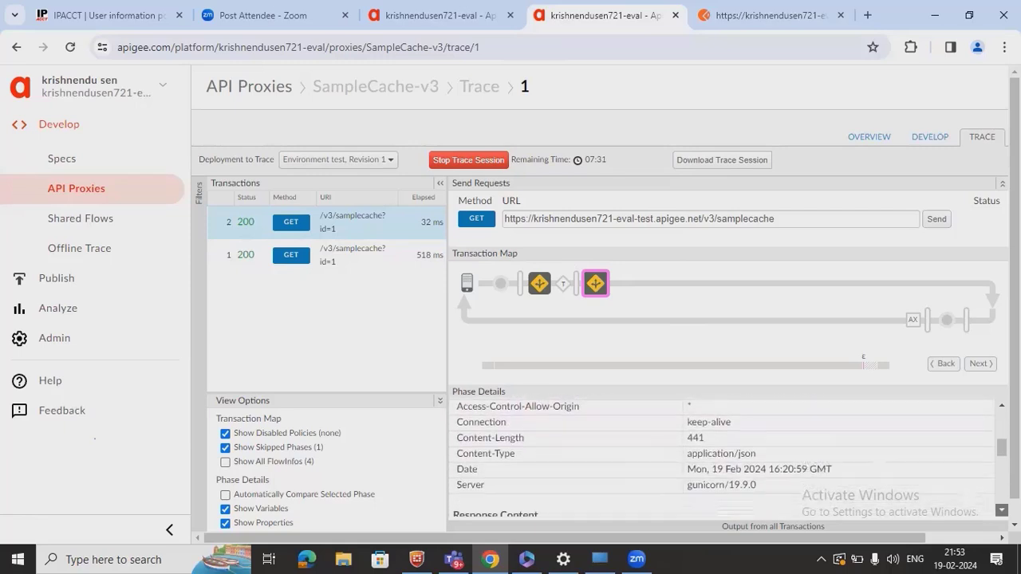
pyautogui.scroll(-5, 722, 459)
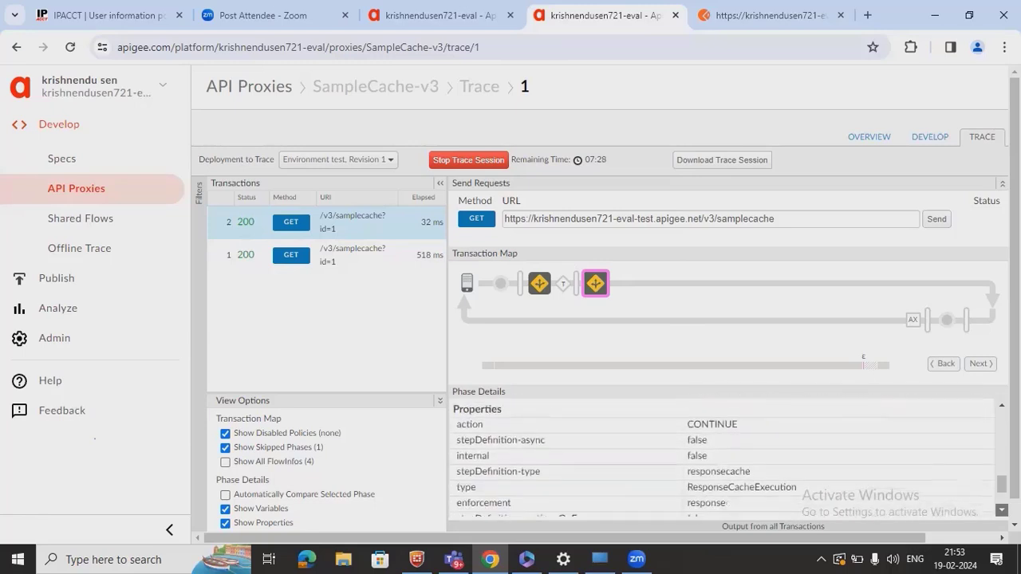
pyautogui.scroll(-2, 722, 458)
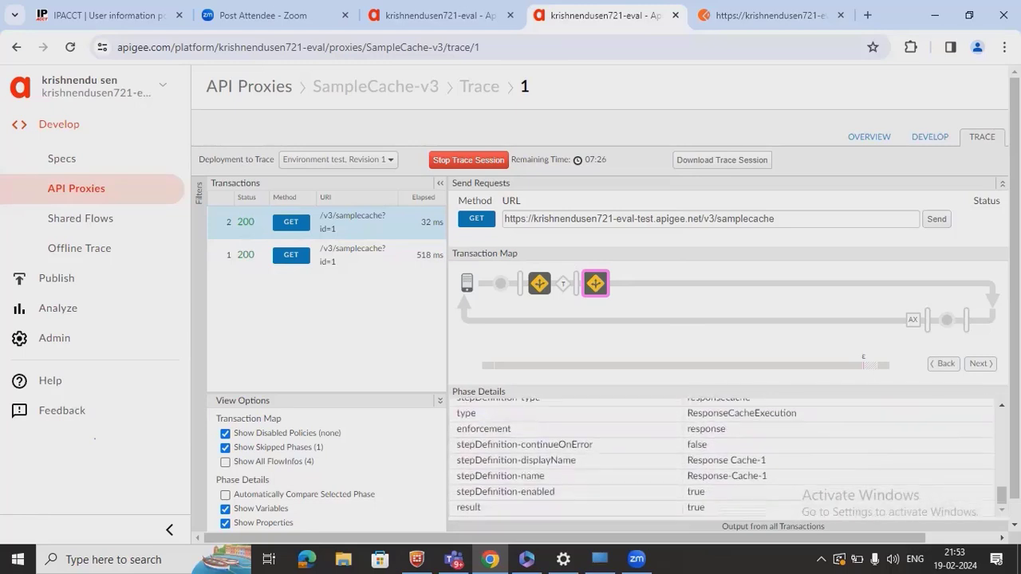
pyautogui.click(539, 283)
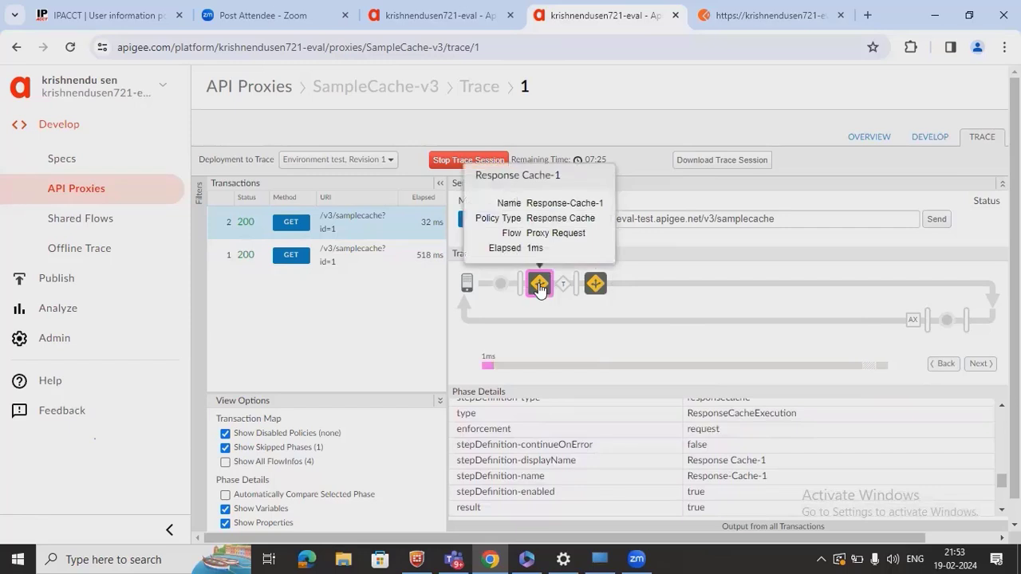
pyautogui.moveTo(1002, 481); pyautogui.dragTo(1002, 417)
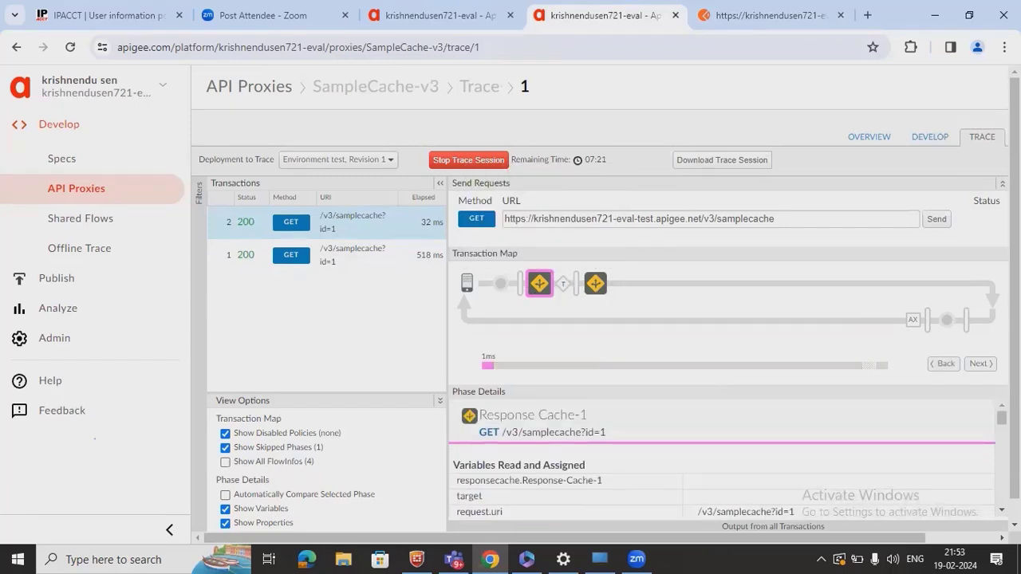
# - Scroll through the Phase Details panel of the Response Cache step
pyautogui.moveTo(992, 512); pyautogui.dragTo(949, 518)
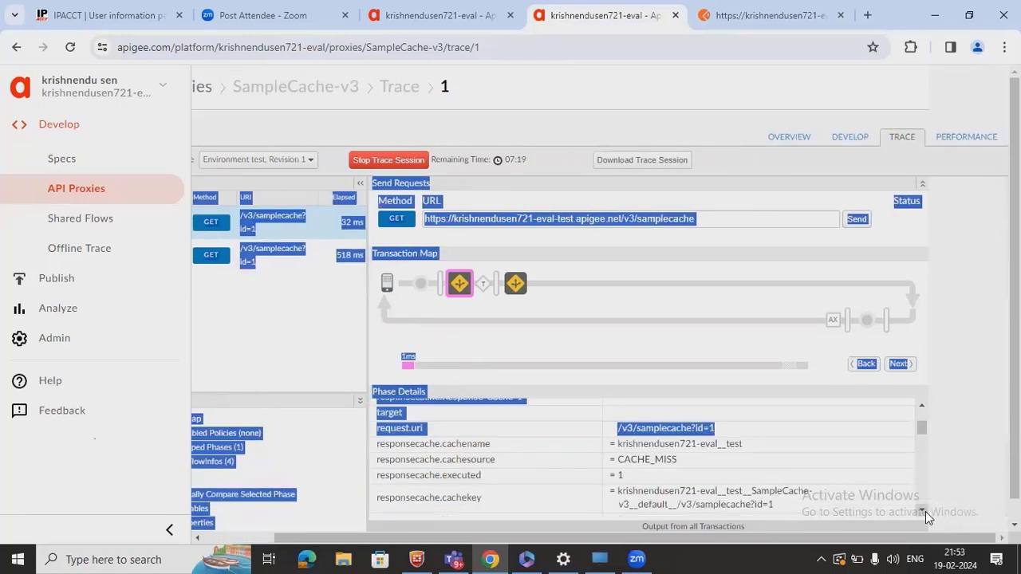
pyautogui.click(922, 511)
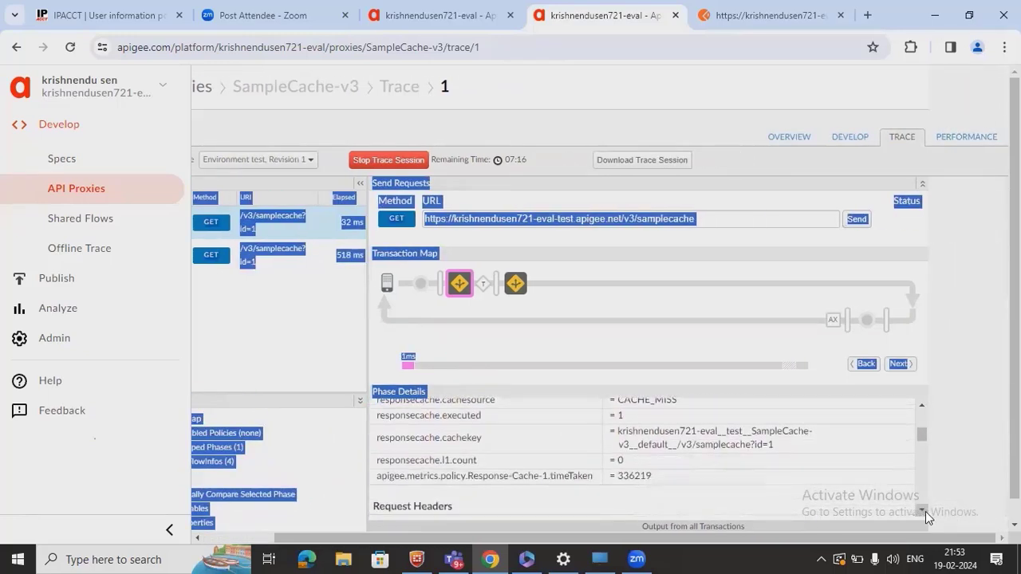
pyautogui.click(922, 511)
pyautogui.click(922, 511)
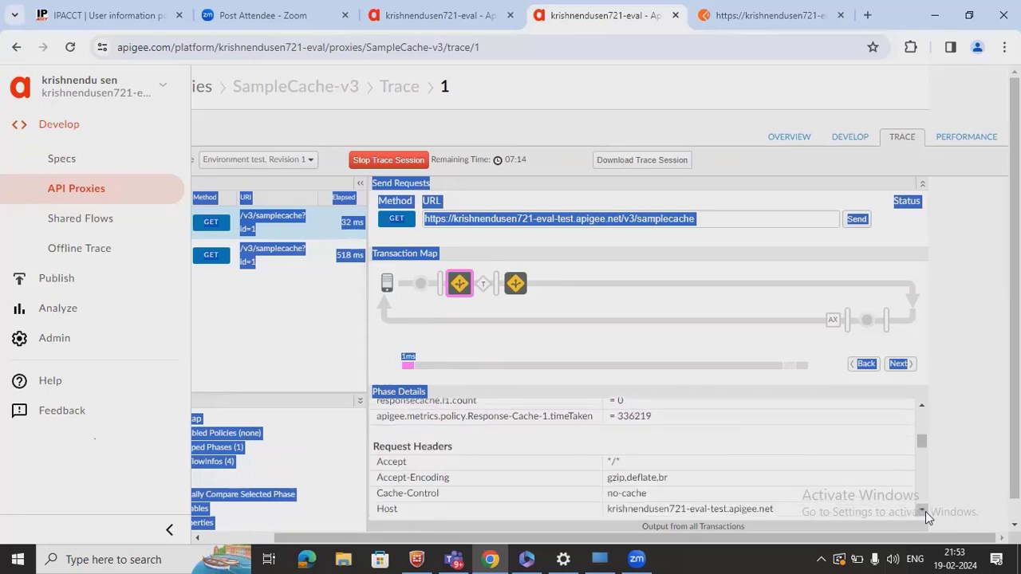
pyautogui.click(922, 511)
pyautogui.click(921, 511)
pyautogui.click(922, 511)
pyautogui.click(922, 511)
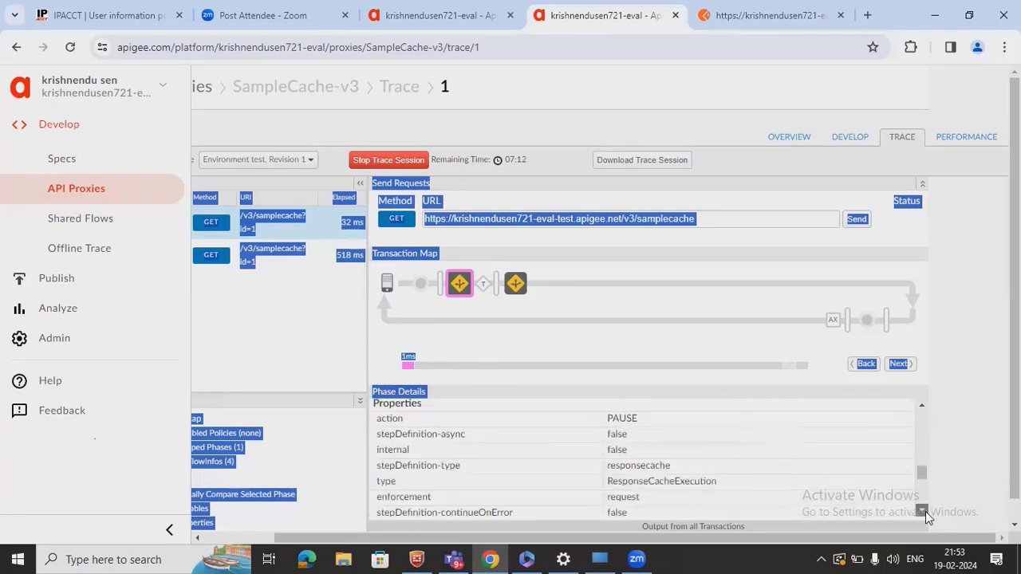
pyautogui.click(923, 512)
pyautogui.click(922, 511)
pyautogui.click(922, 512)
pyautogui.click(923, 511)
pyautogui.click(922, 512)
pyautogui.click(923, 511)
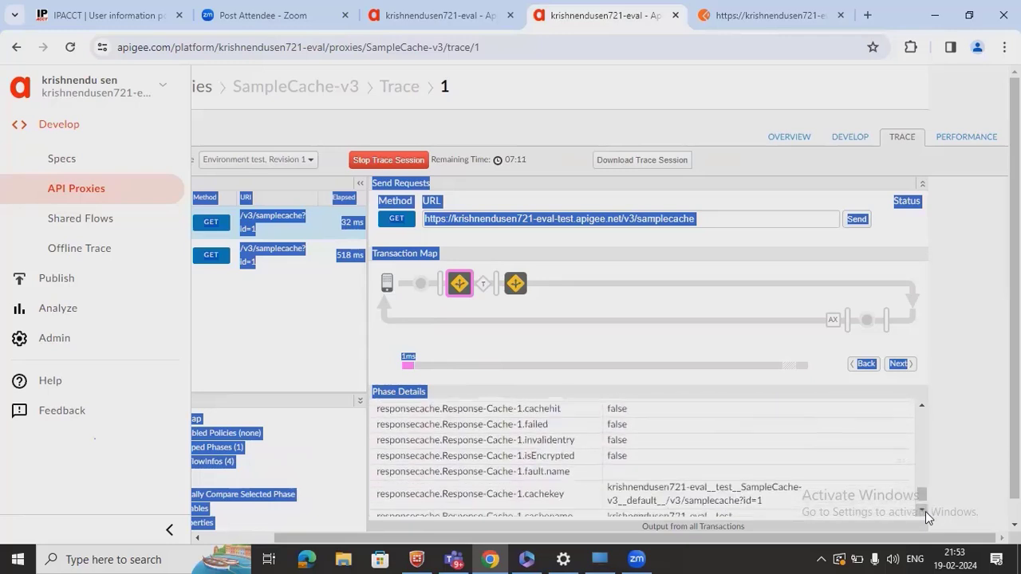
# - Show the Response Sent to Client phase with the httpbin JSON body echoing id 1
pyautogui.click(831, 274)
pyautogui.click(866, 322)
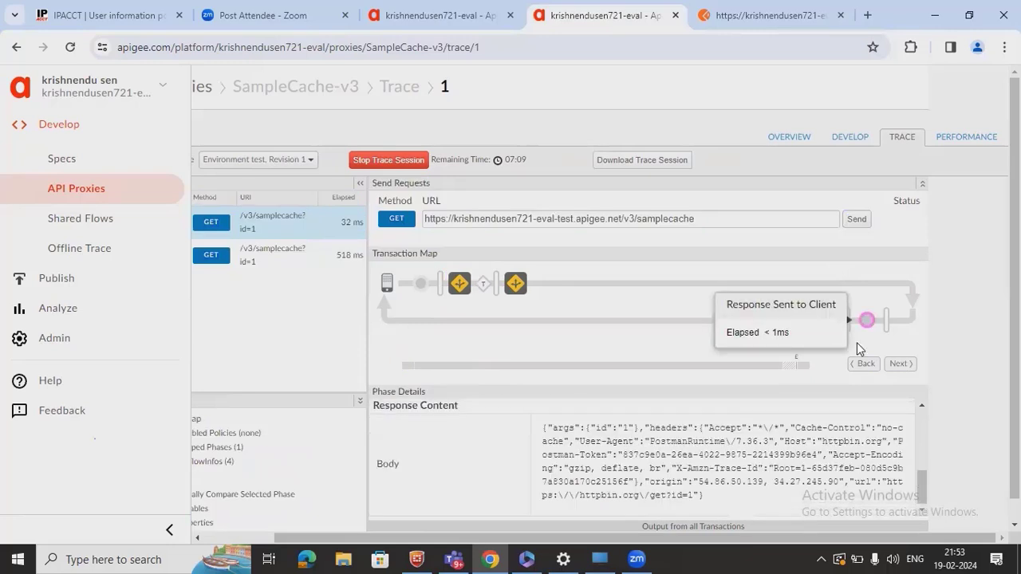
pyautogui.moveTo(817, 542); pyautogui.dragTo(662, 544)
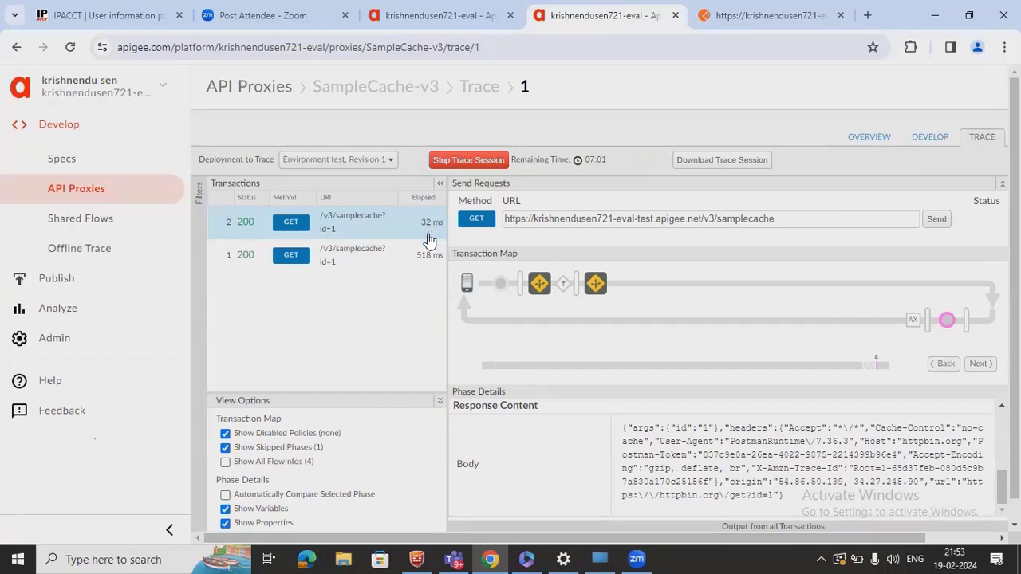
# - Send the Postman GET for samplecache?id=2, then return to the SampleCache-v3 trace
pyautogui.click(740, 25)
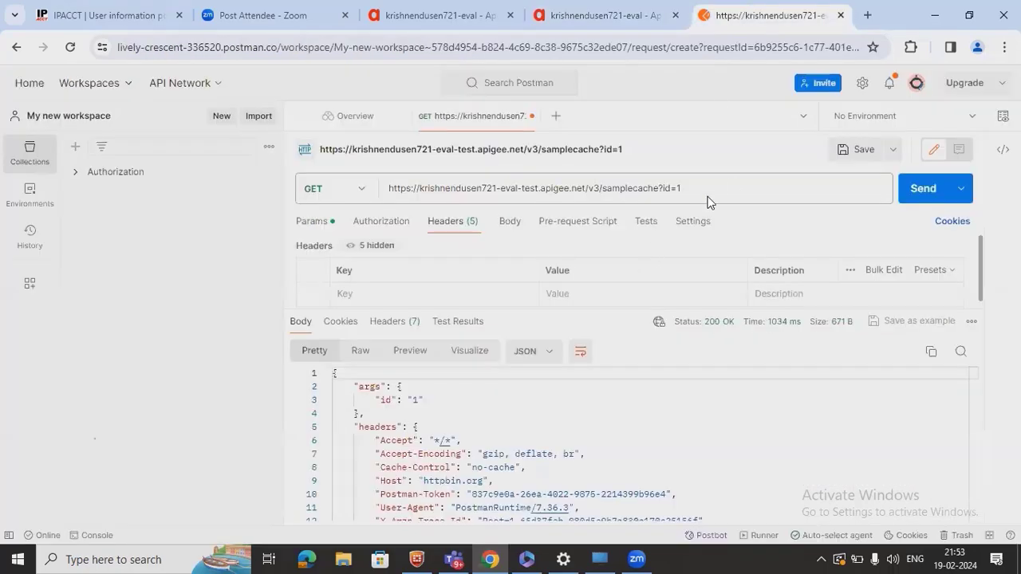
pyautogui.moveTo(731, 183); pyautogui.dragTo(487, 188)
pyautogui.click(730, 181)
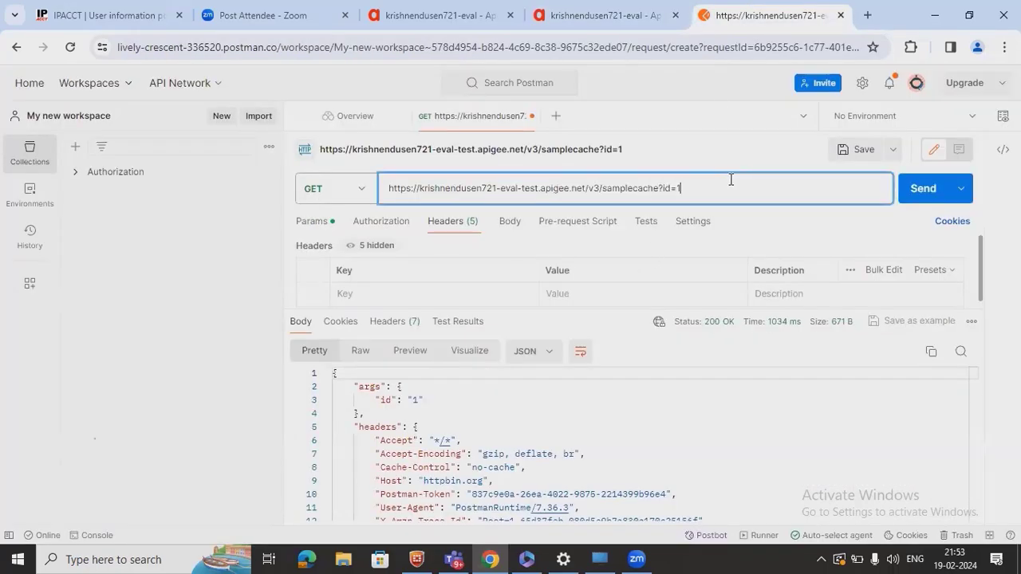
pyautogui.write('2')
pyautogui.click(923, 190)
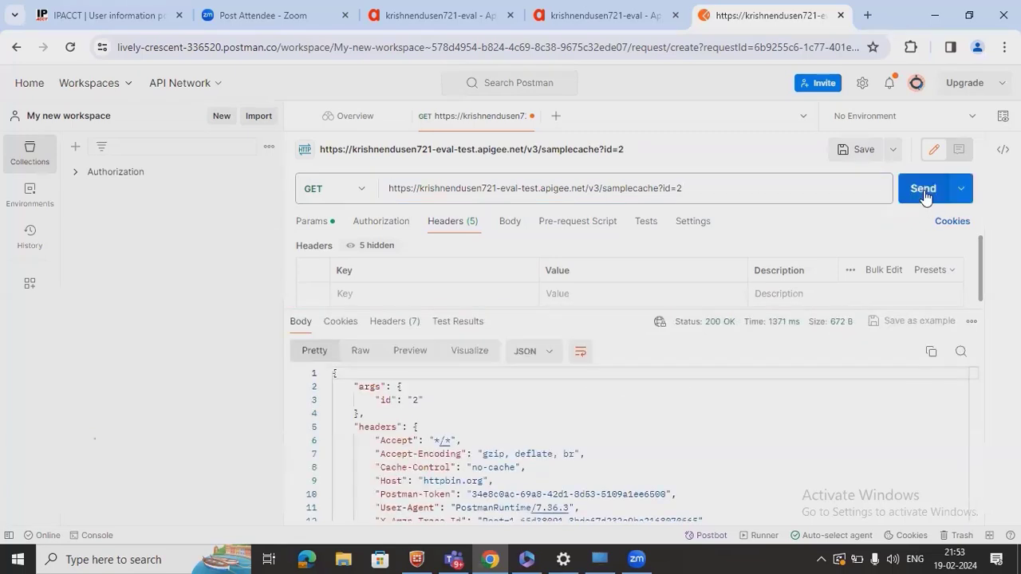
pyautogui.click(368, 25)
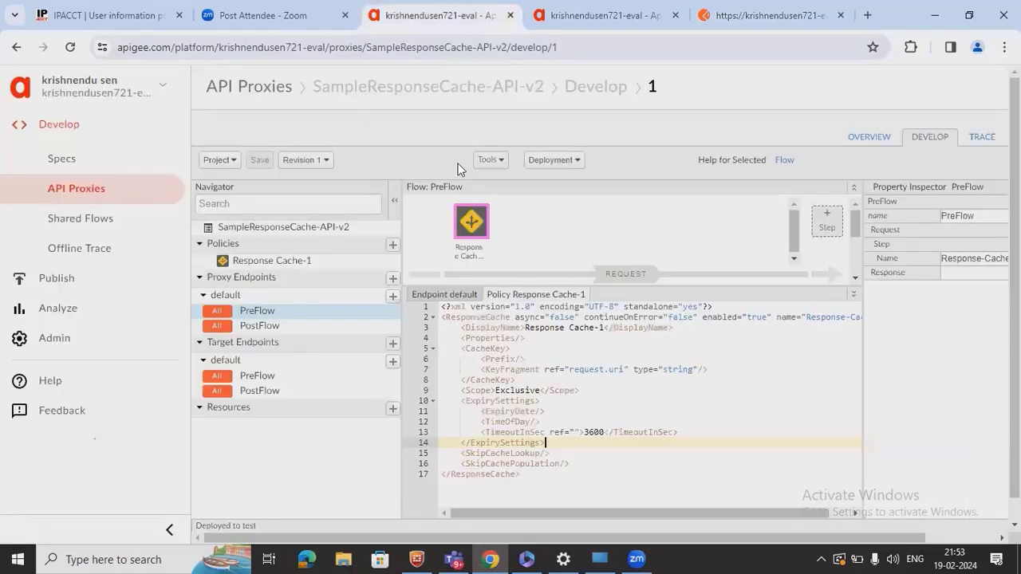
pyautogui.click(548, 17)
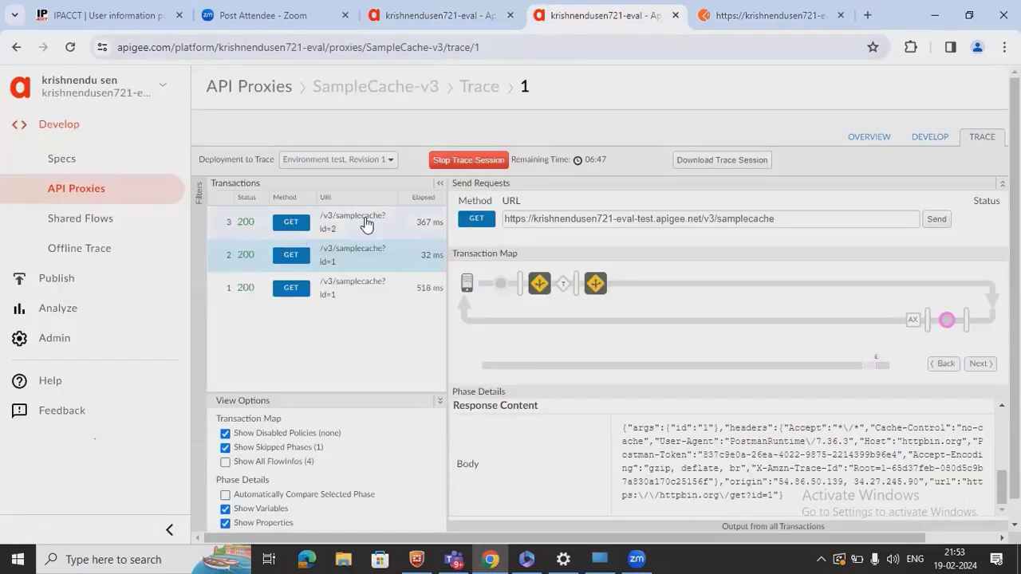
# - Inspect the 367 ms id=2 transaction, resend the request, and see the repeat take 28 ms
pyautogui.click(366, 224)
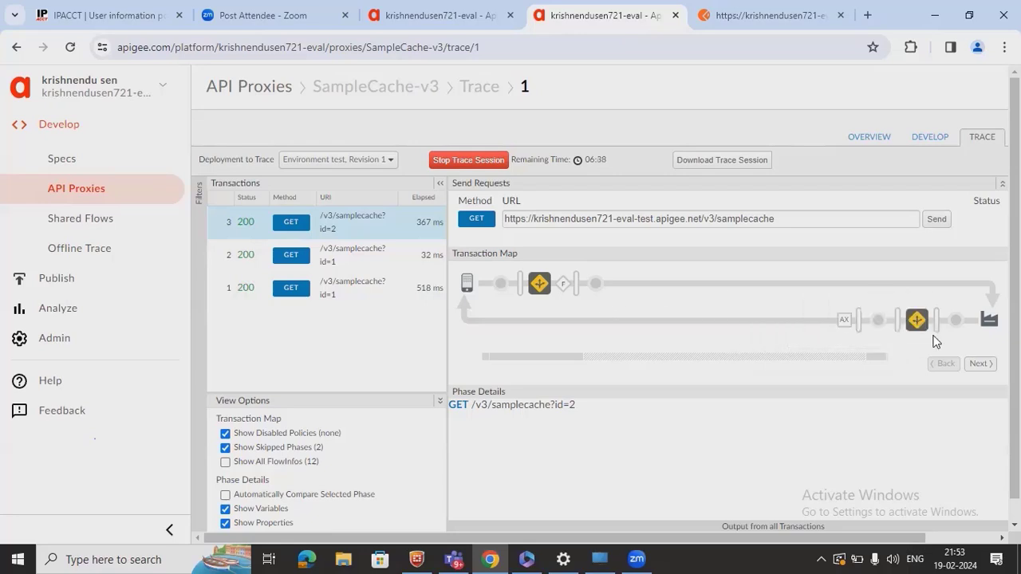
pyautogui.click(766, 18)
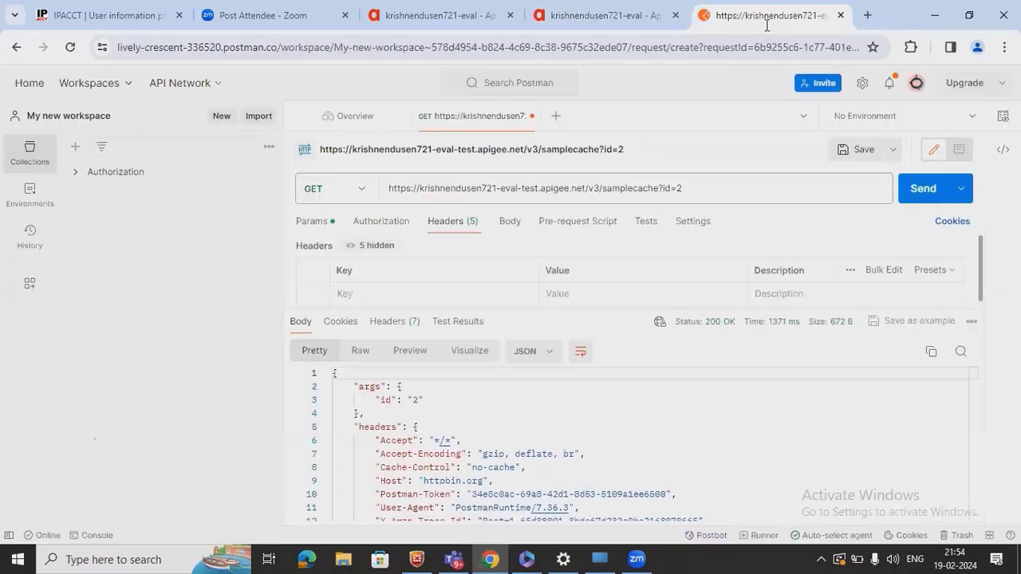
pyautogui.click(927, 197)
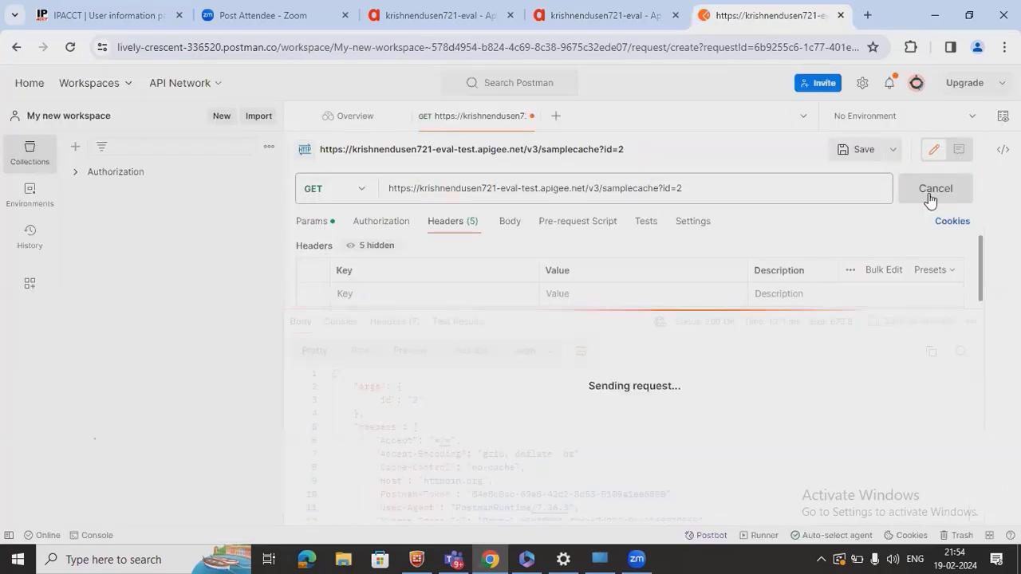
pyautogui.click(601, 19)
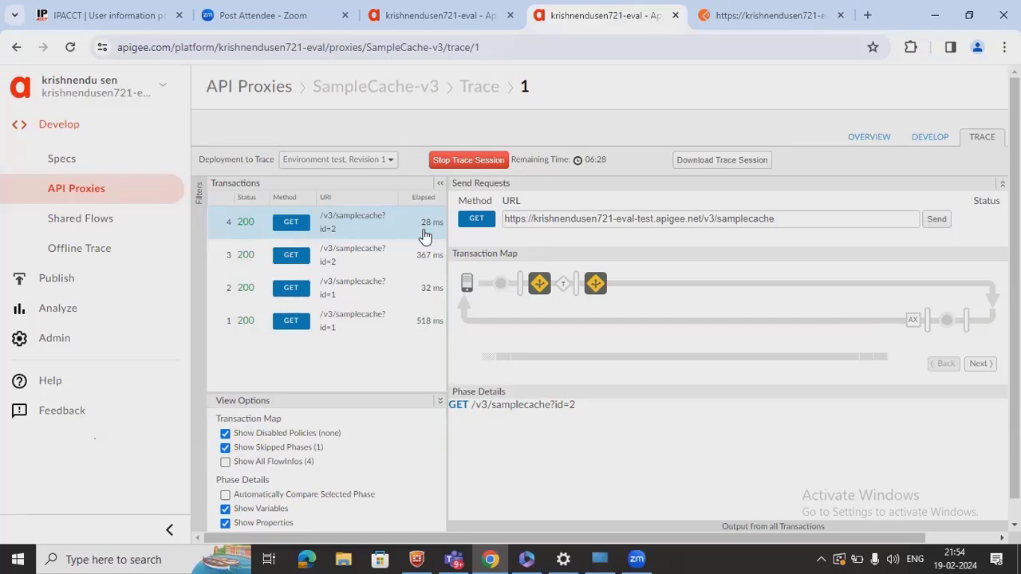
pyautogui.click(939, 145)
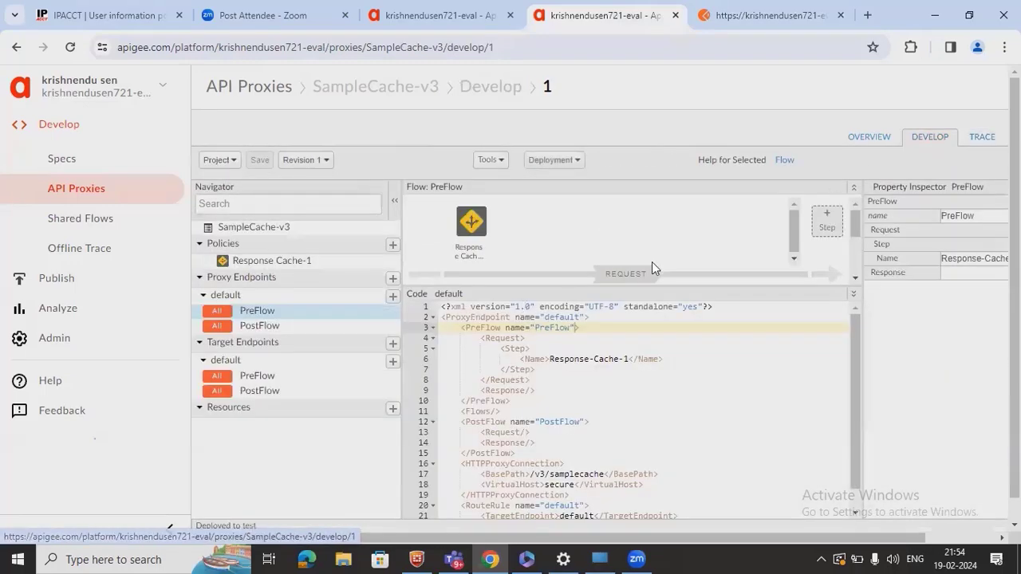
# - Start a SampleCache-v3 PreFlow step with the Invalidate Cache policy, named Invalidate-Cache-1
pyautogui.click(828, 223)
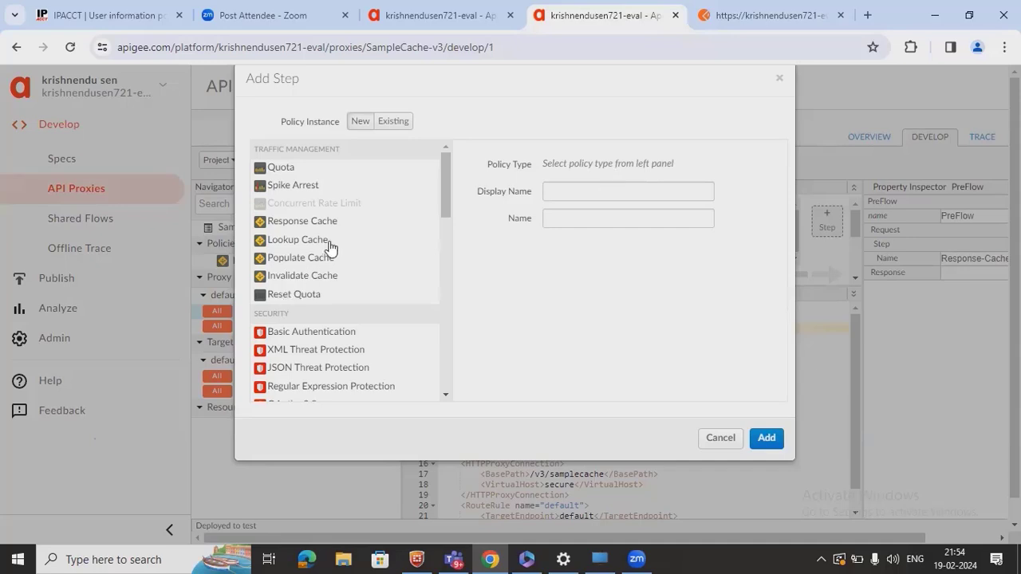
pyautogui.click(308, 279)
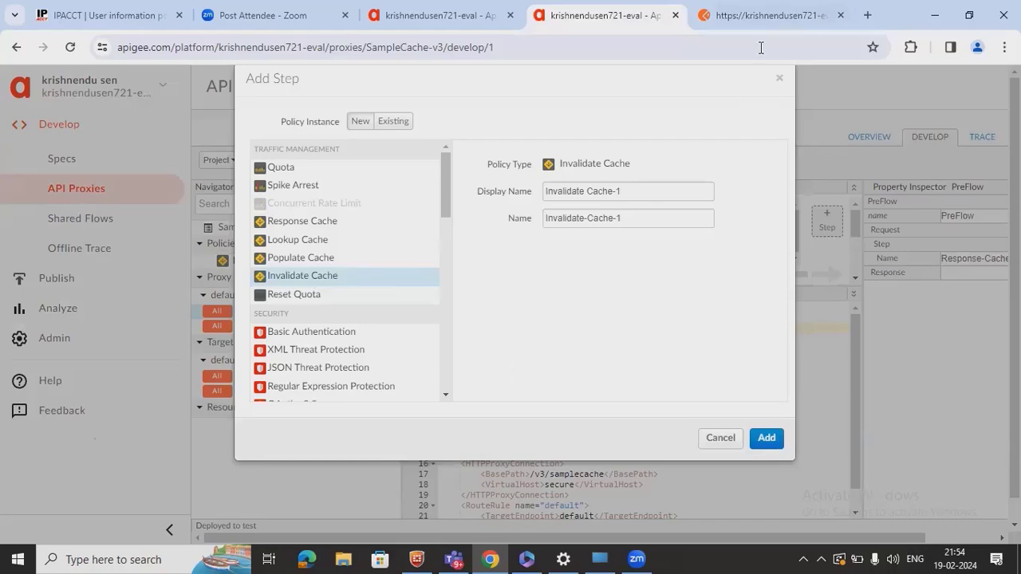
# - Search Google for 'invalidate cache in apigee' and open the InvalidateCache policy docs result
pyautogui.click(868, 15)
pyautogui.write('in')
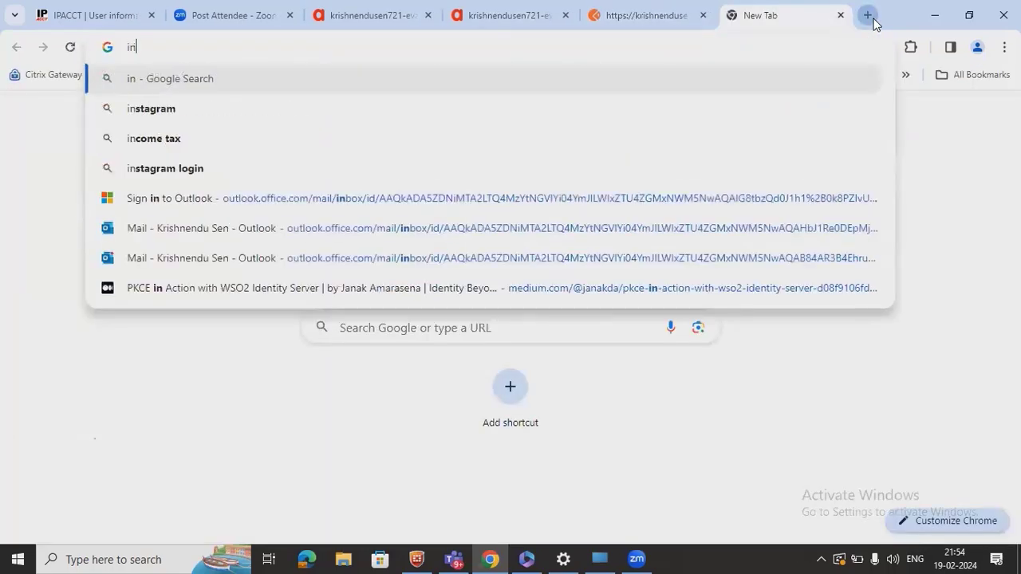
pyautogui.write('validate cache ')
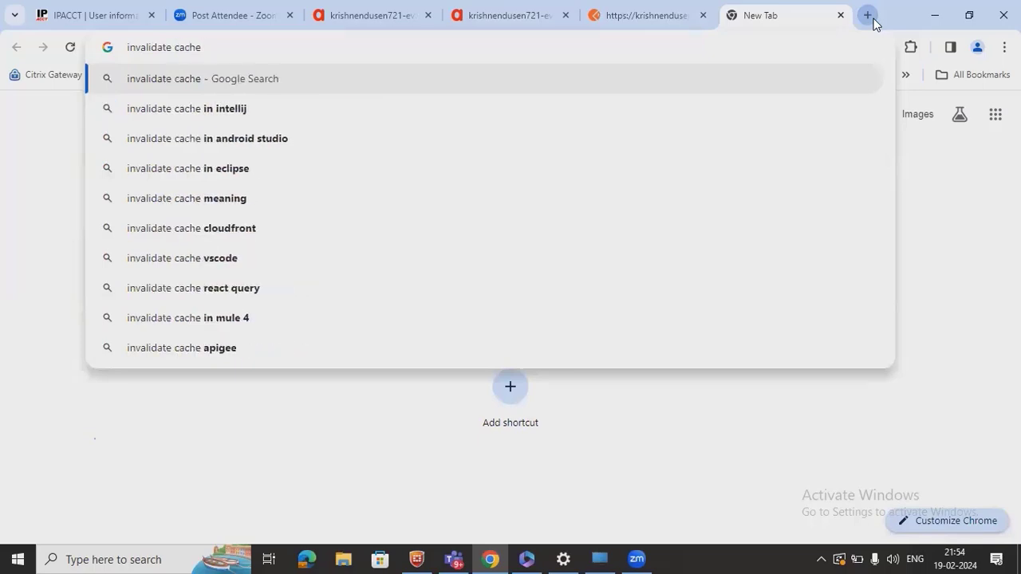
pyautogui.write('in apigee')
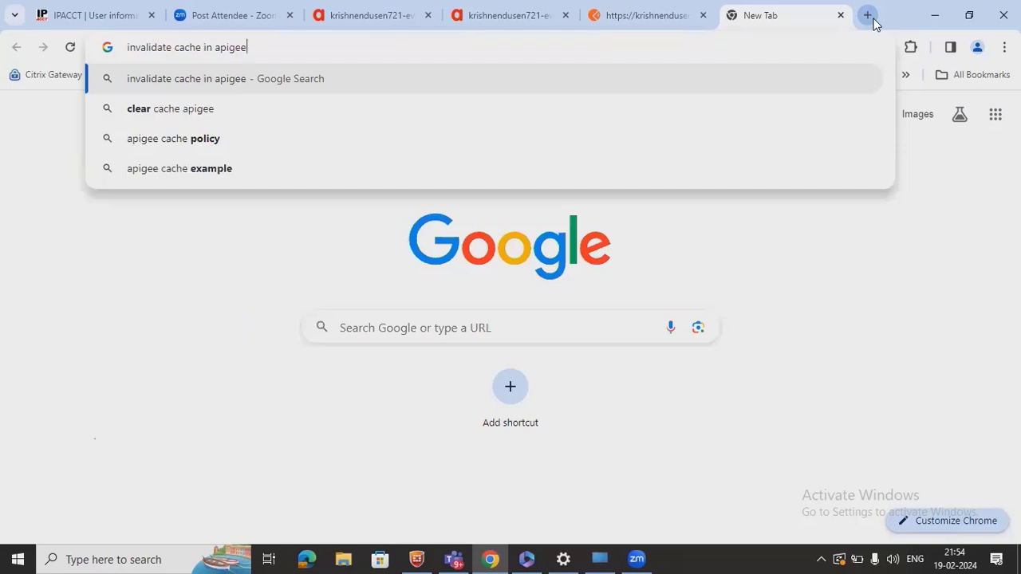
pyautogui.press('Return')
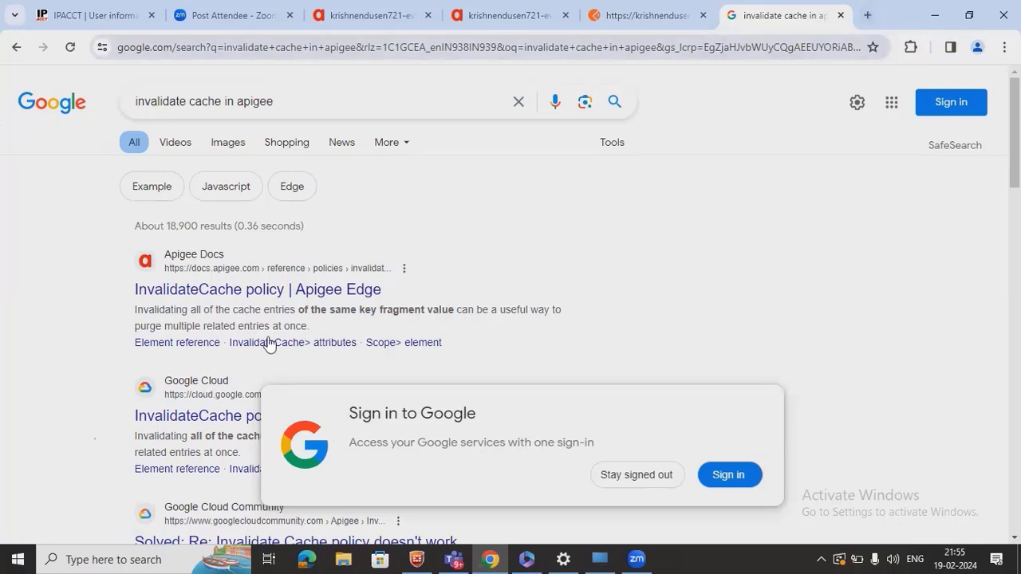
pyautogui.click(339, 292)
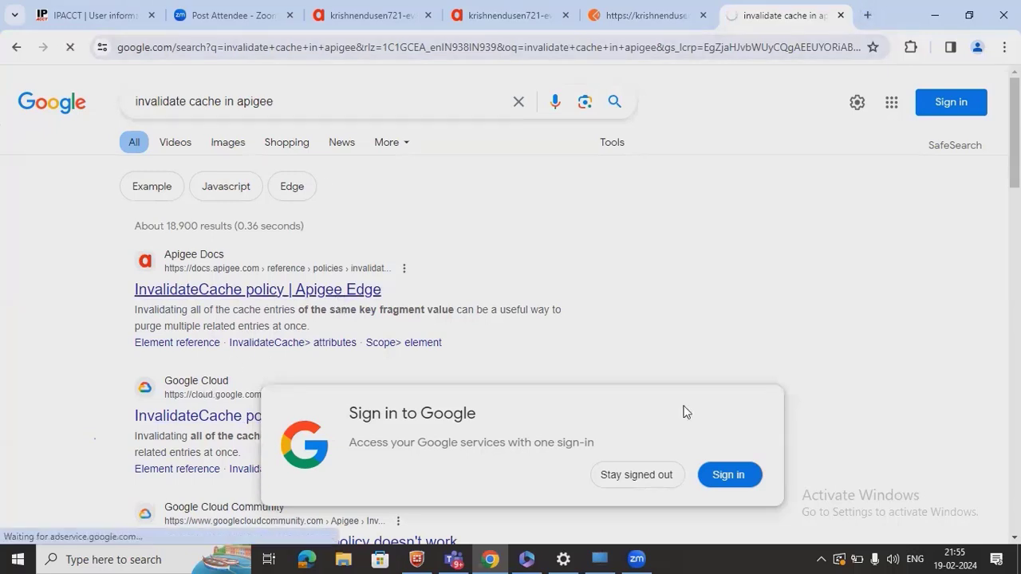
# - Dismiss the Google sign-in prompt so the InvalidateCache reference page shows
pyautogui.click(627, 480)
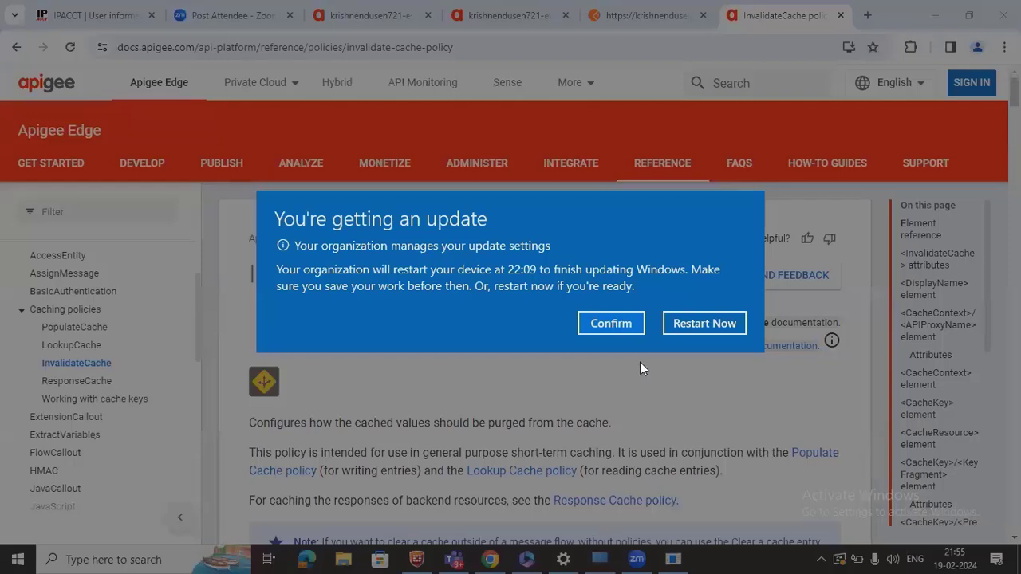
# - Dismiss the Windows update notice and read down through the InvalidateCache policy reference
pyautogui.click(609, 323)
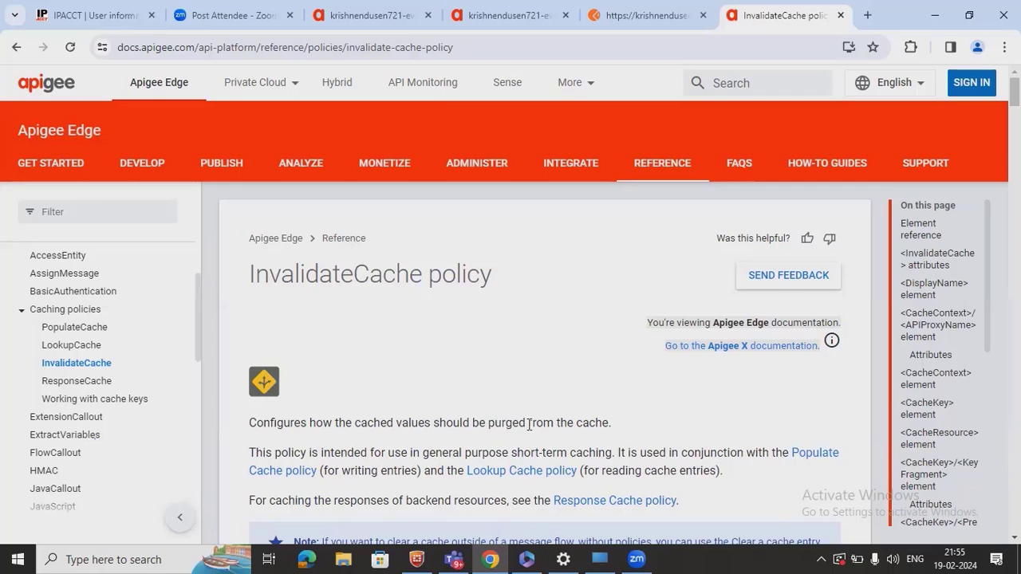
pyautogui.scroll(-1, 529, 425)
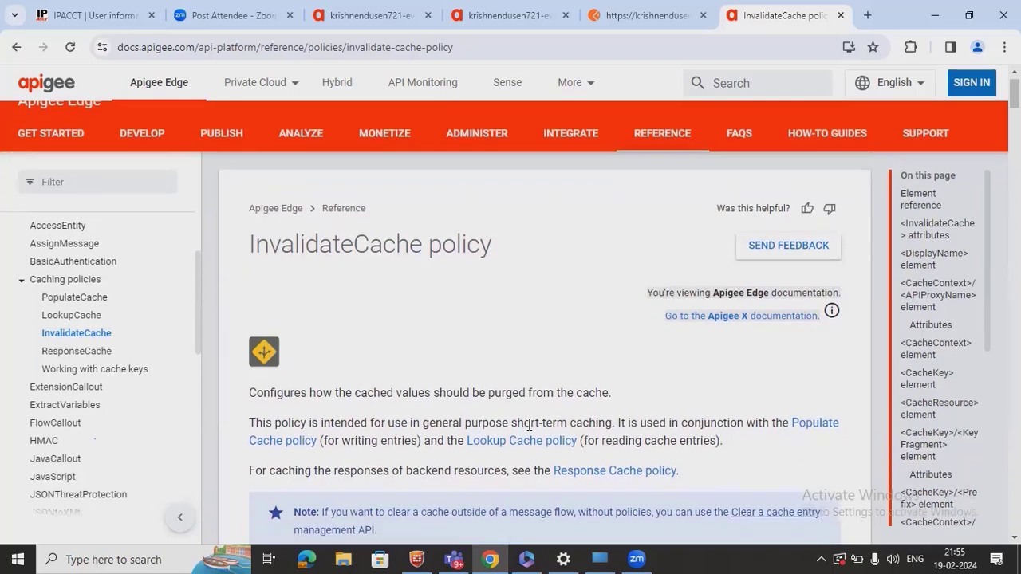
pyautogui.scroll(-2, 529, 425)
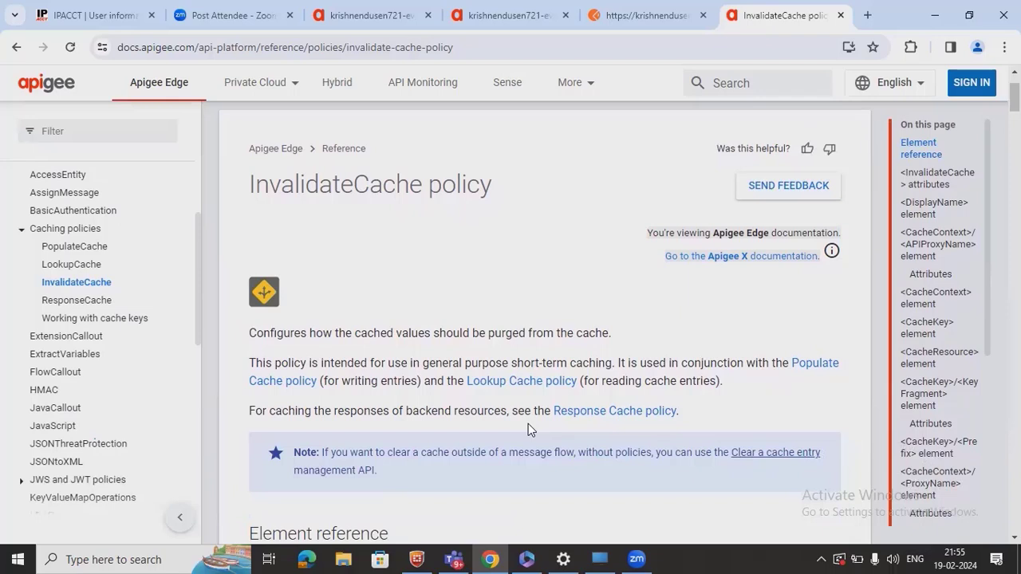
pyautogui.scroll(-3, 528, 423)
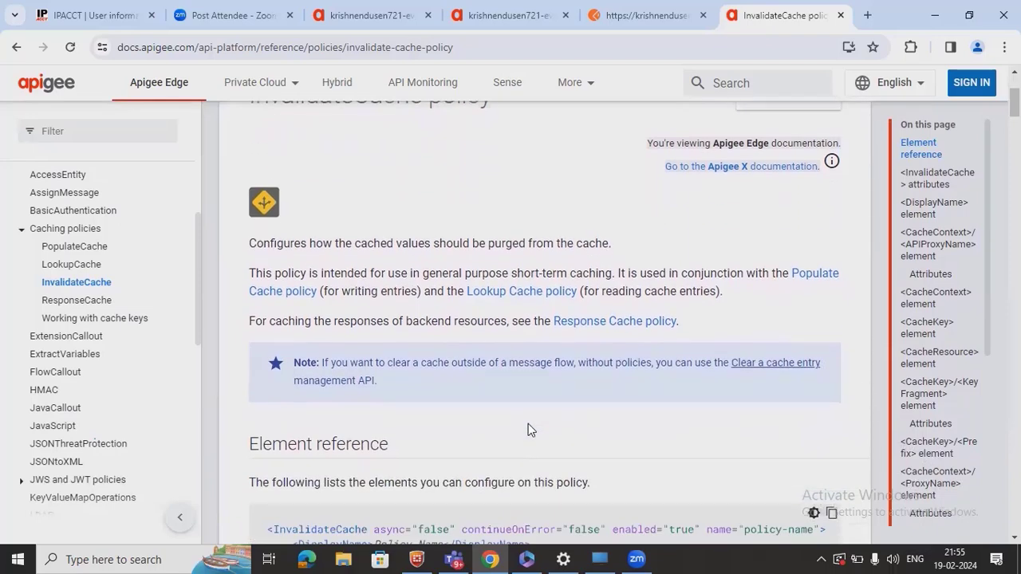
pyautogui.scroll(-1, 528, 424)
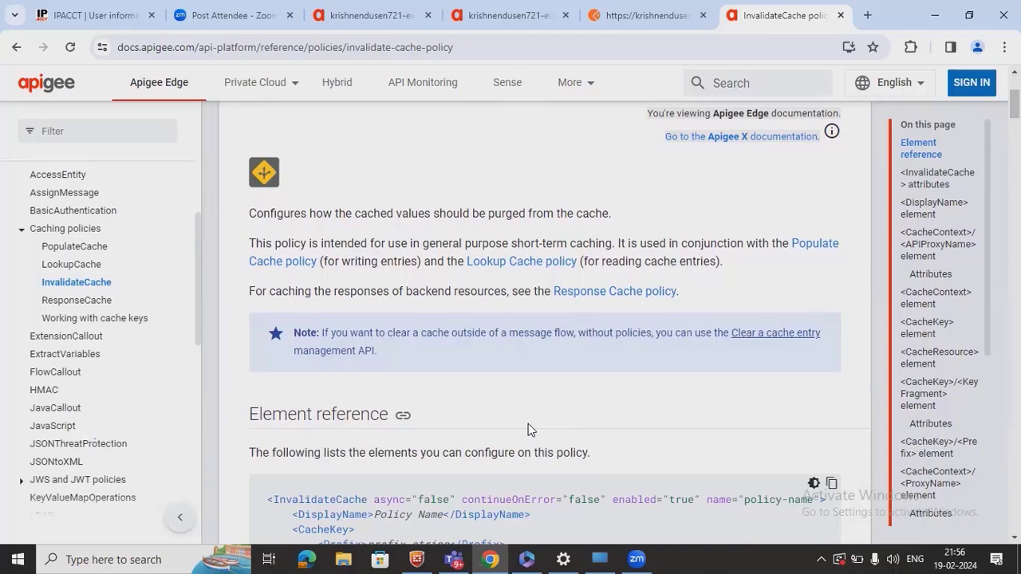
pyautogui.scroll(-5, 528, 430)
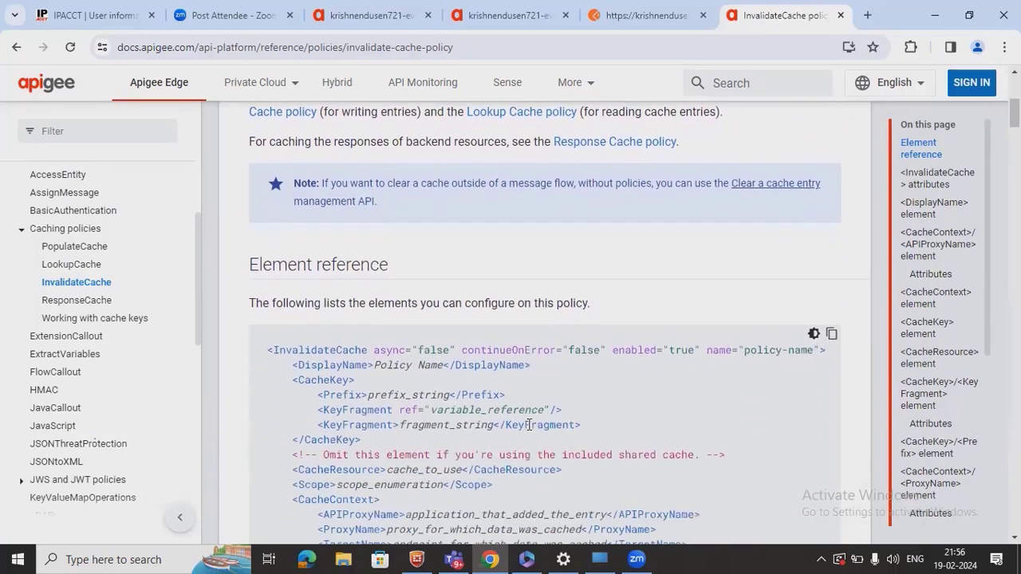
pyautogui.scroll(-1, 528, 425)
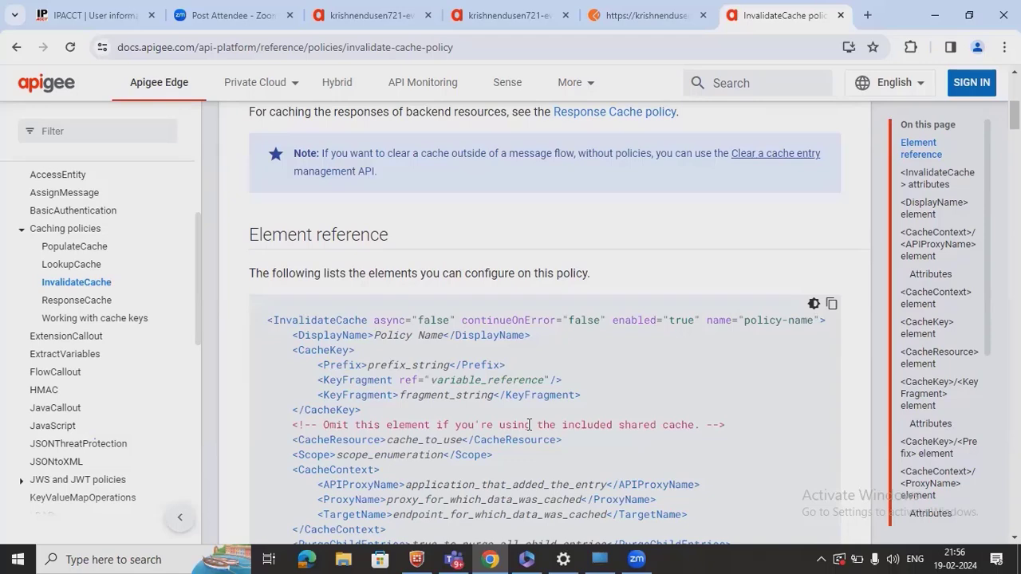
pyautogui.scroll(-3, 528, 425)
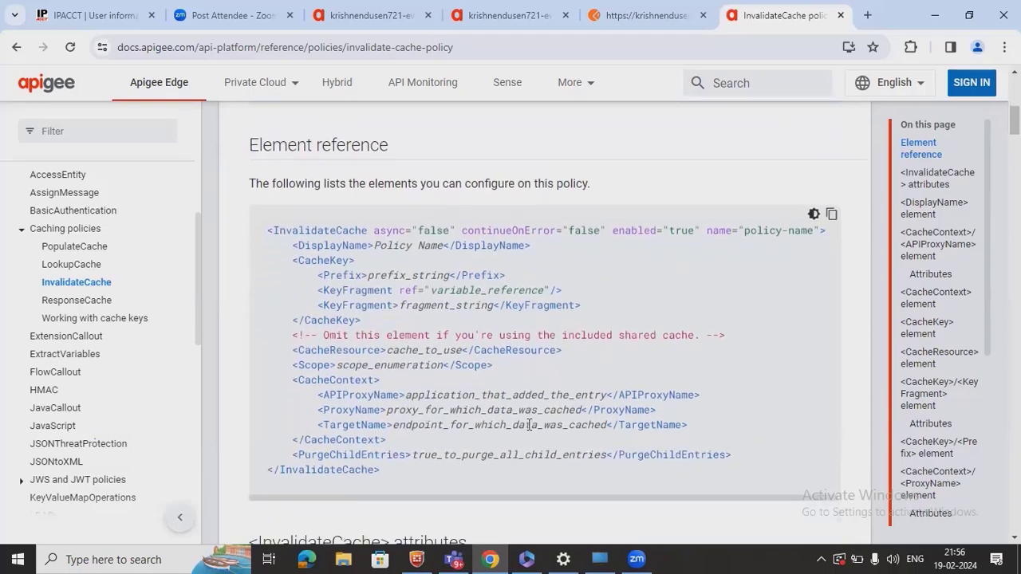
pyautogui.scroll(-5, 528, 424)
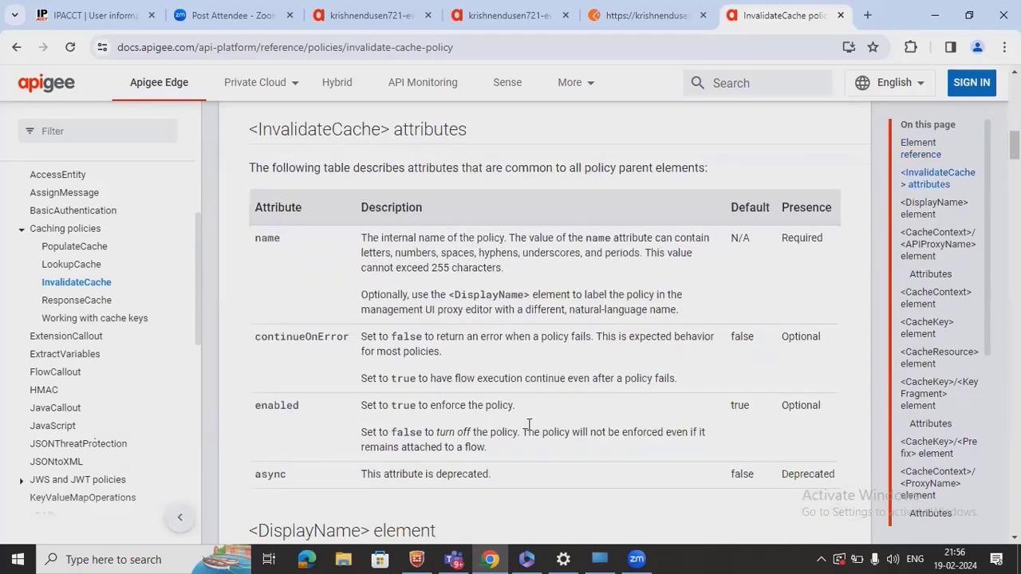
pyautogui.scroll(-5, 528, 423)
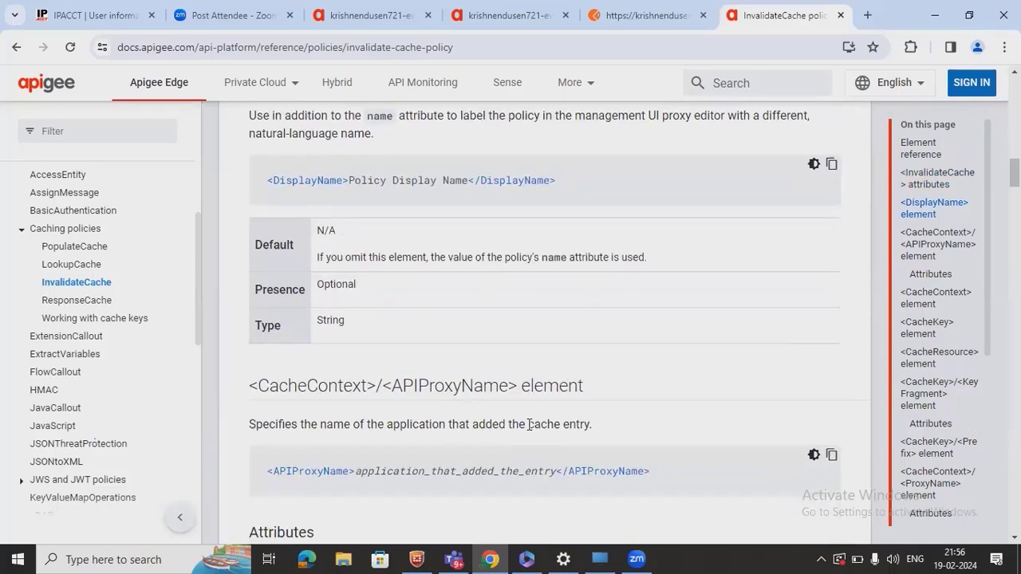
pyautogui.scroll(-3, 528, 424)
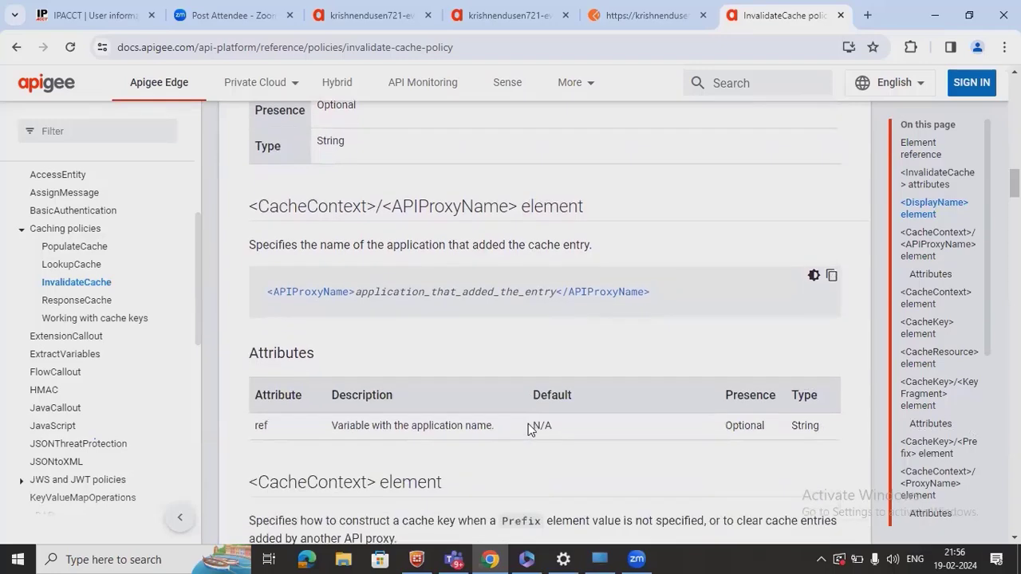
pyautogui.scroll(-3, 528, 423)
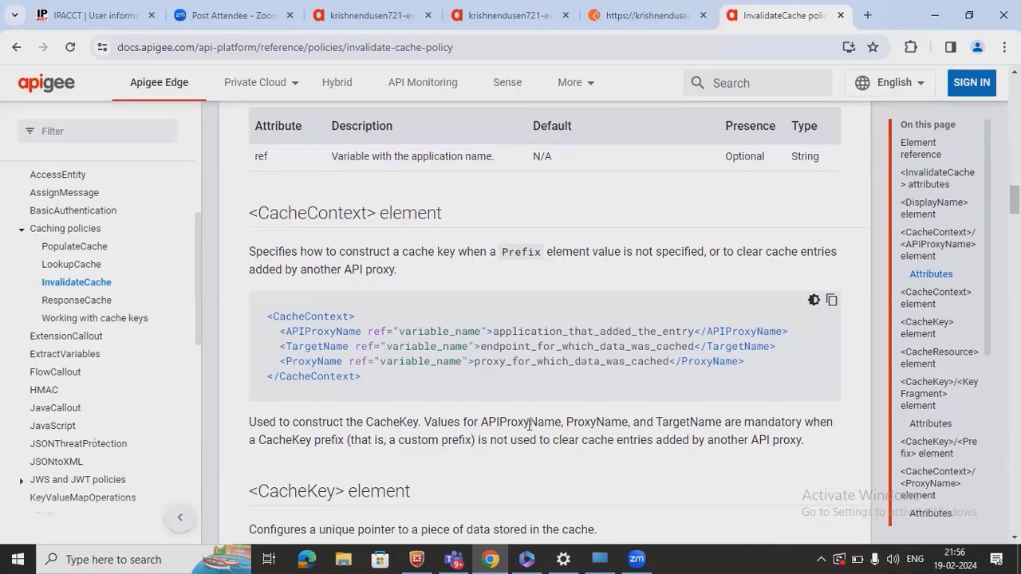
pyautogui.scroll(-3, 528, 424)
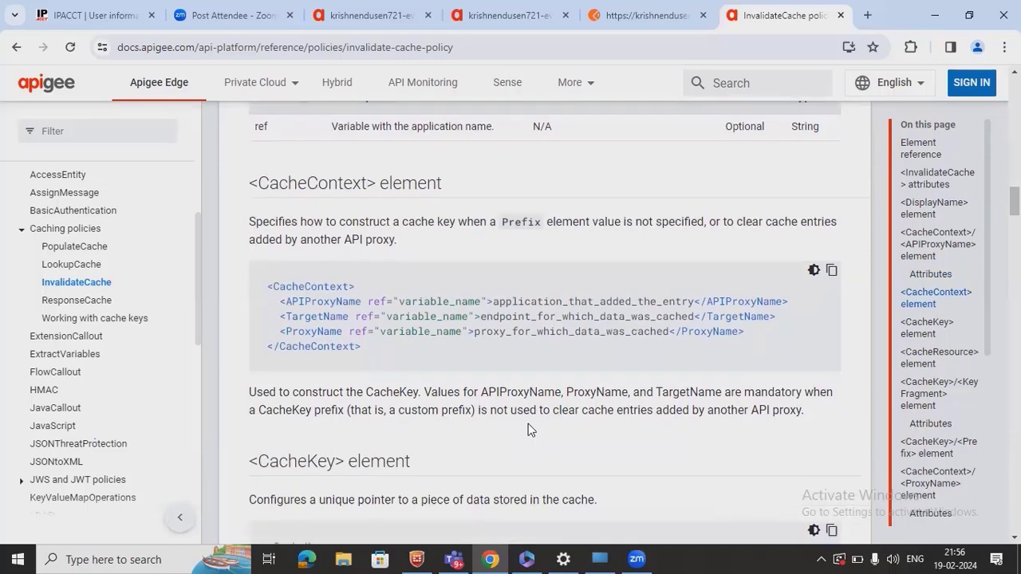
pyautogui.scroll(-5, 528, 430)
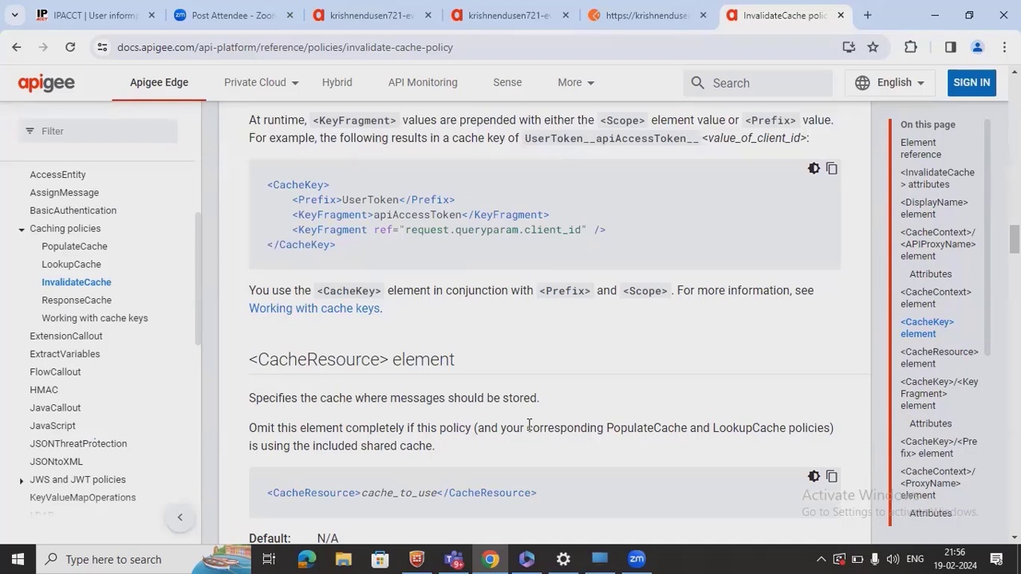
pyautogui.scroll(-3, 529, 425)
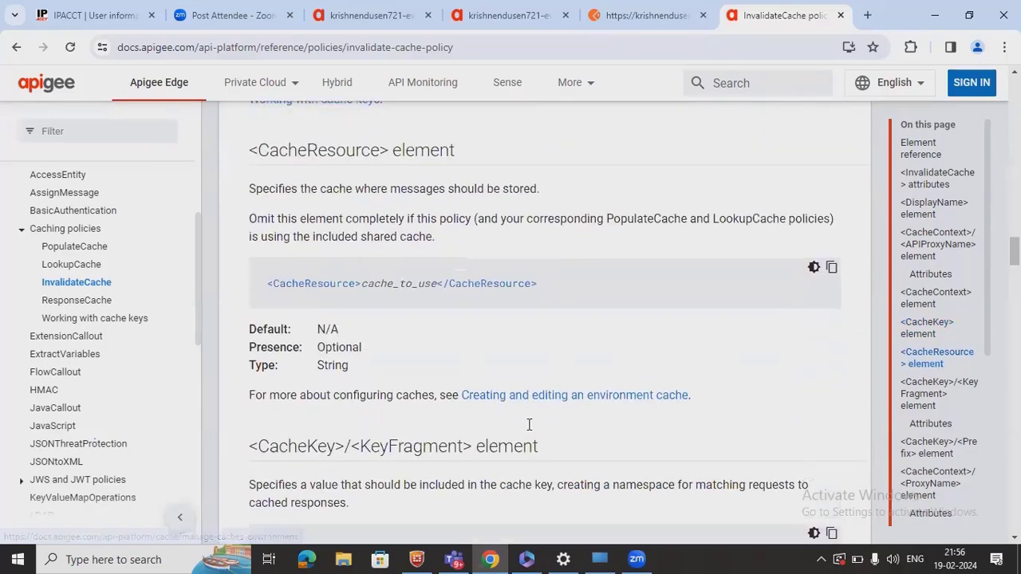
pyautogui.scroll(-3, 528, 428)
# - Return to the Element reference sample and open the PopulateCache policy page
pyautogui.scroll(15, 528, 429)
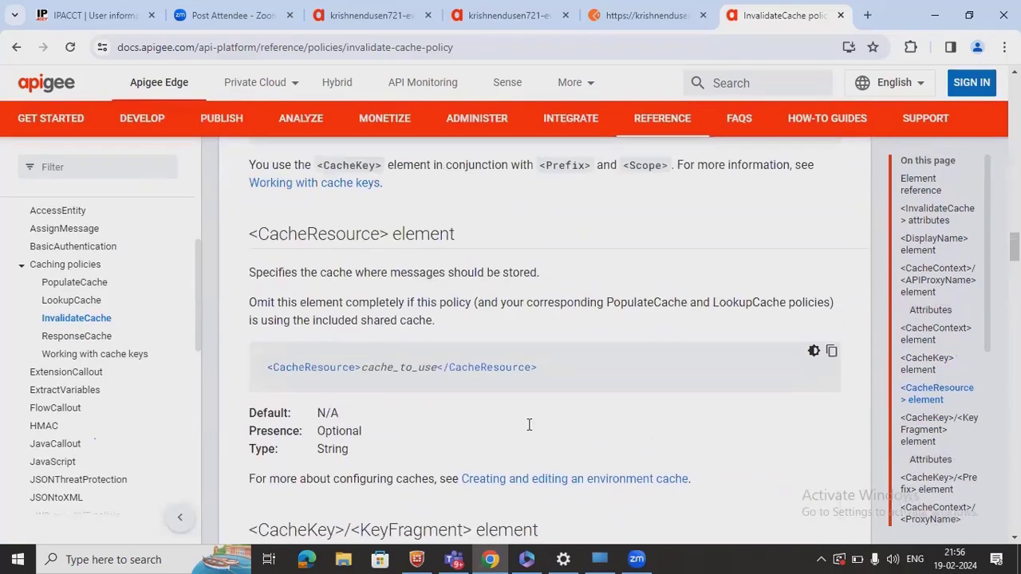
pyautogui.scroll(6, 528, 425)
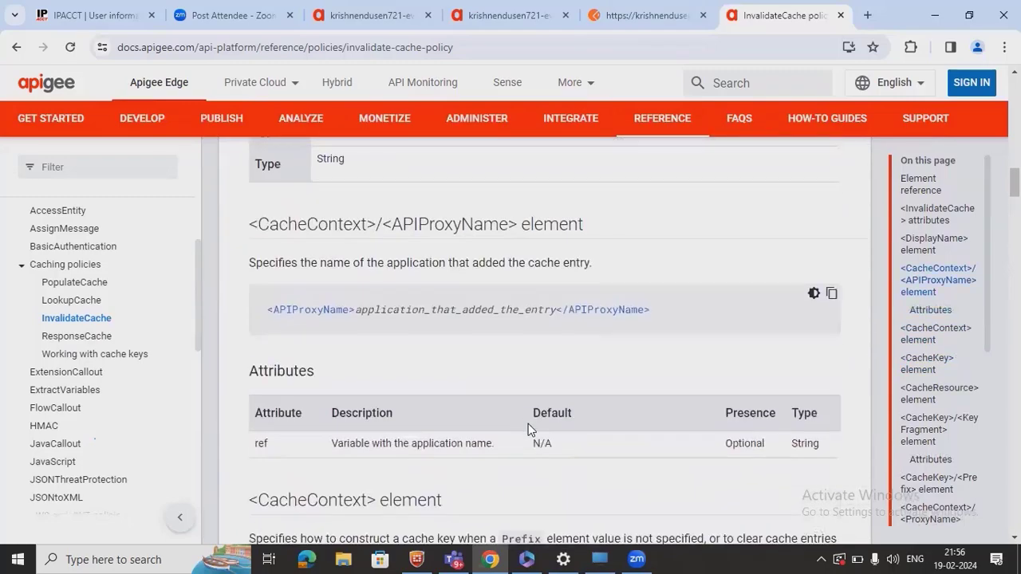
pyautogui.scroll(10, 528, 429)
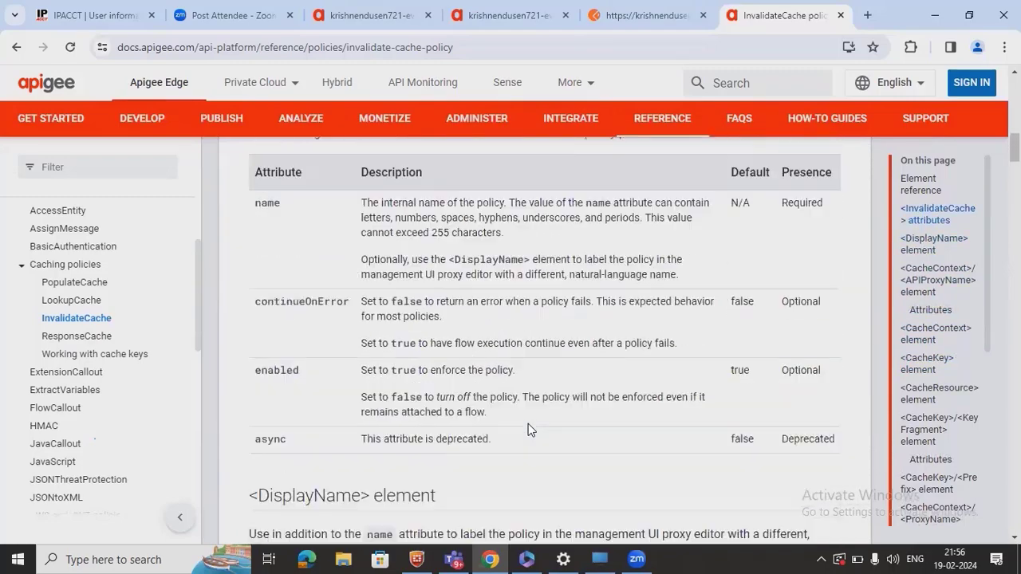
pyautogui.scroll(3, 528, 424)
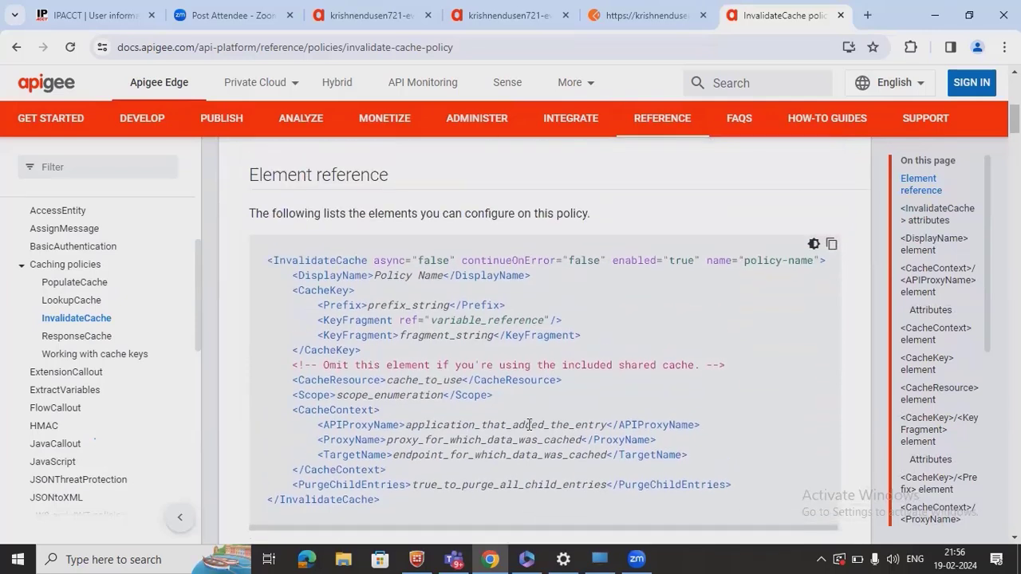
pyautogui.click(97, 285)
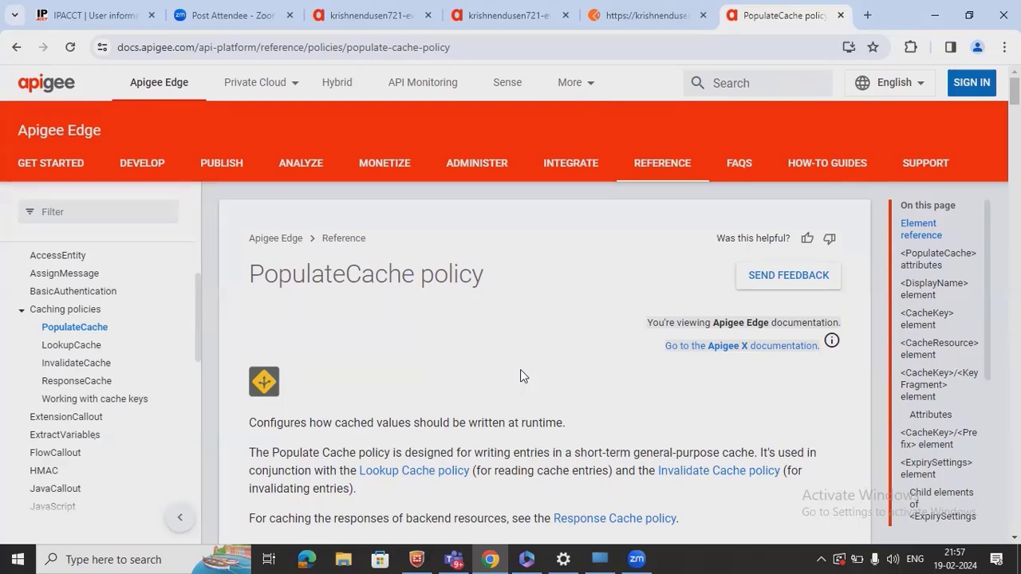
# - Scroll the PopulateCache reference to its Source sample and select the flowVar value
pyautogui.scroll(-1, 520, 369)
pyautogui.scroll(-3, 520, 369)
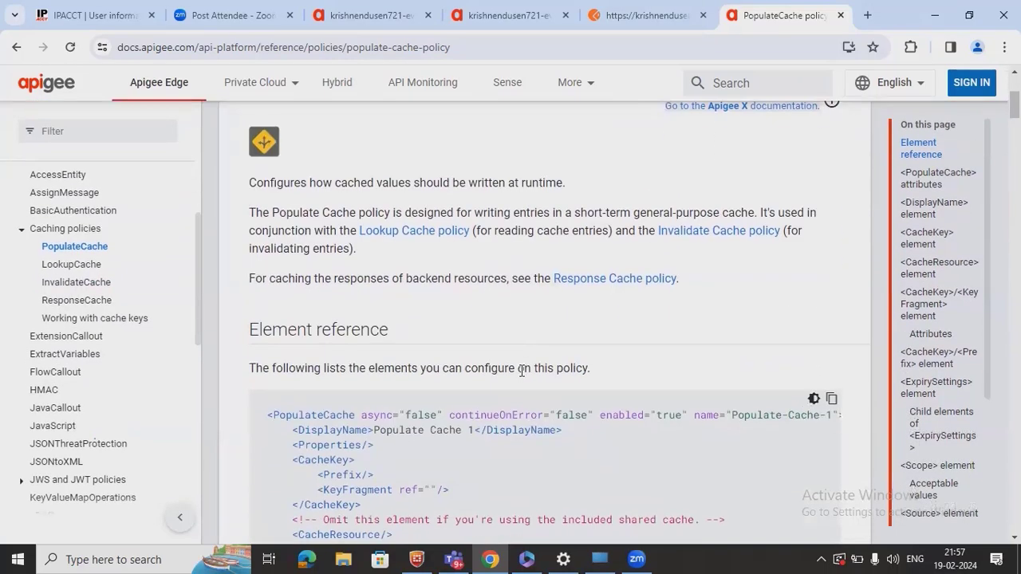
pyautogui.scroll(-2, 521, 371)
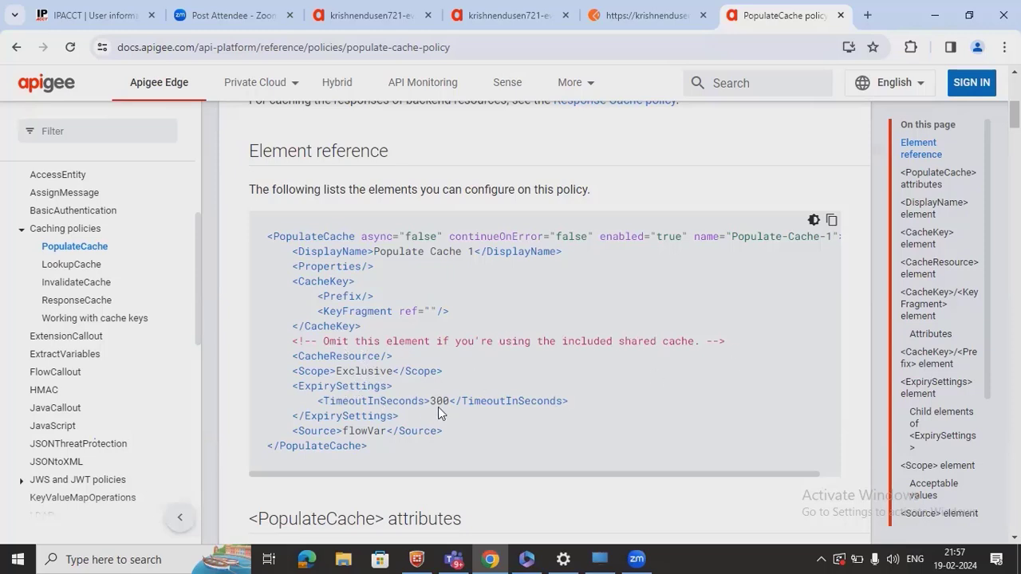
pyautogui.doubleClick(369, 433)
# - Read the rest of the PopulateCache reference, then return to the Apigee proxy editor tab
pyautogui.scroll(-1, 369, 435)
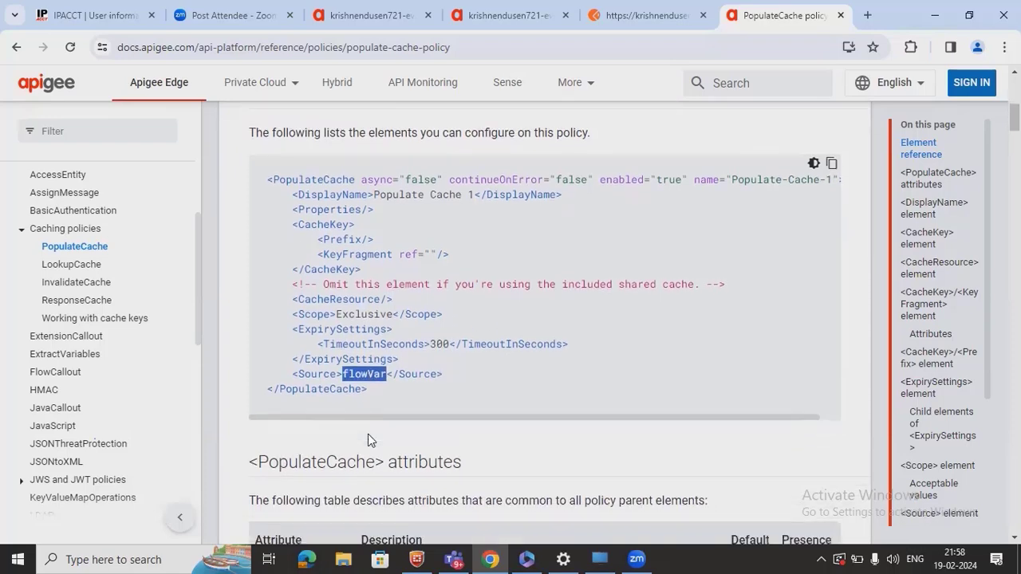
pyautogui.scroll(-3, 370, 435)
pyautogui.scroll(-2, 369, 435)
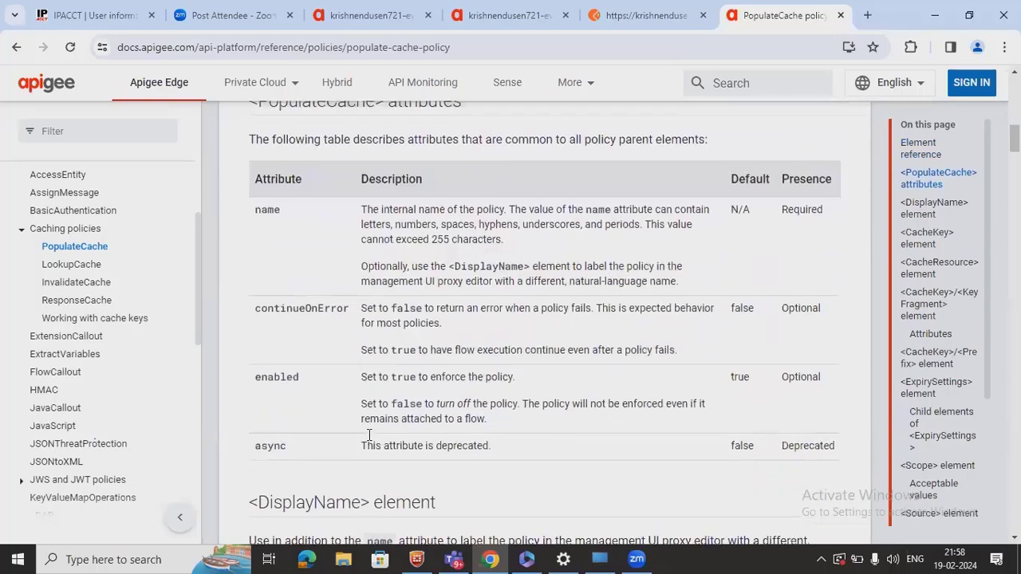
pyautogui.scroll(-4, 368, 438)
pyautogui.scroll(-7, 368, 437)
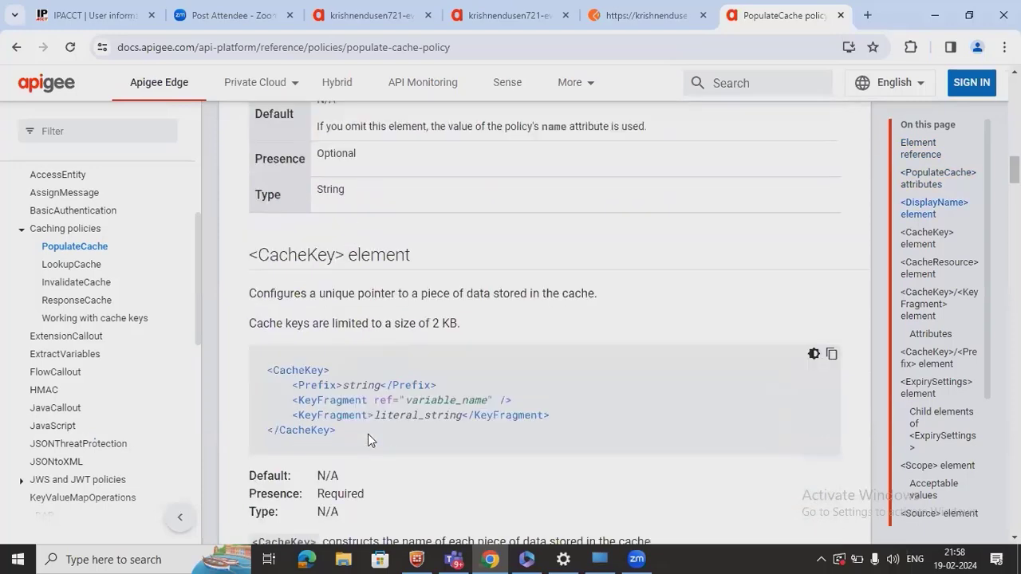
pyautogui.scroll(-2, 369, 435)
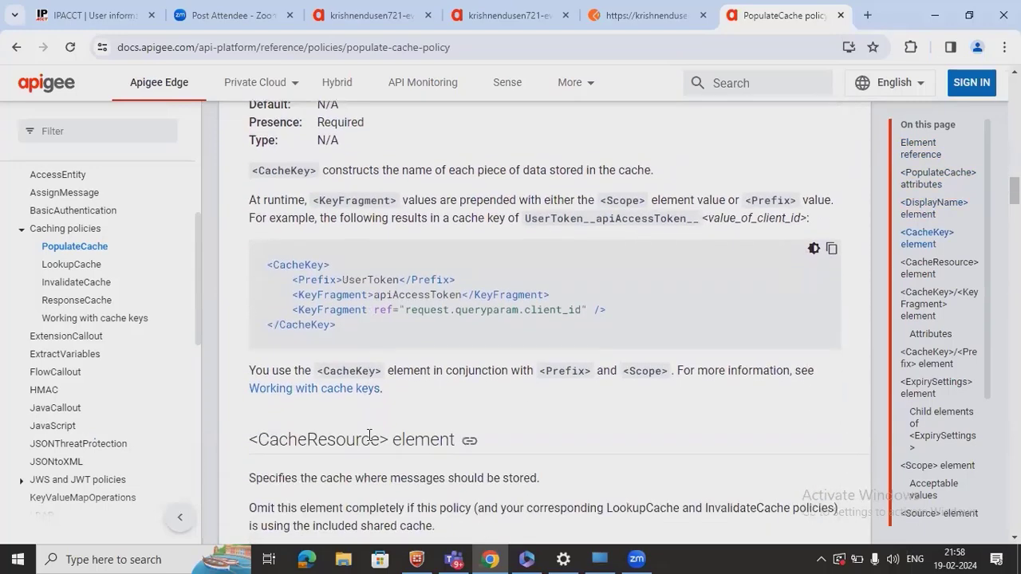
pyautogui.scroll(9, 370, 434)
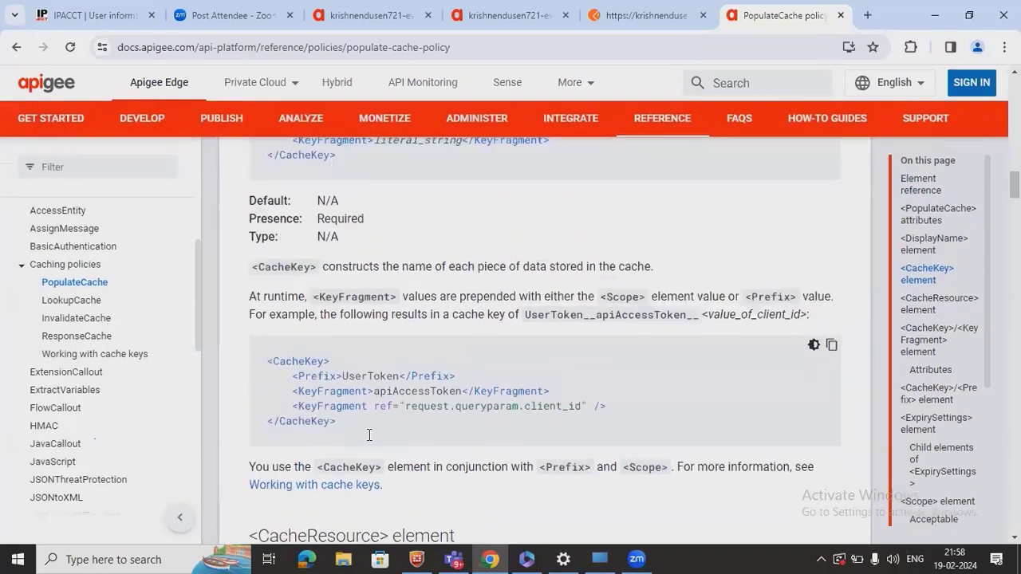
pyautogui.scroll(2, 369, 435)
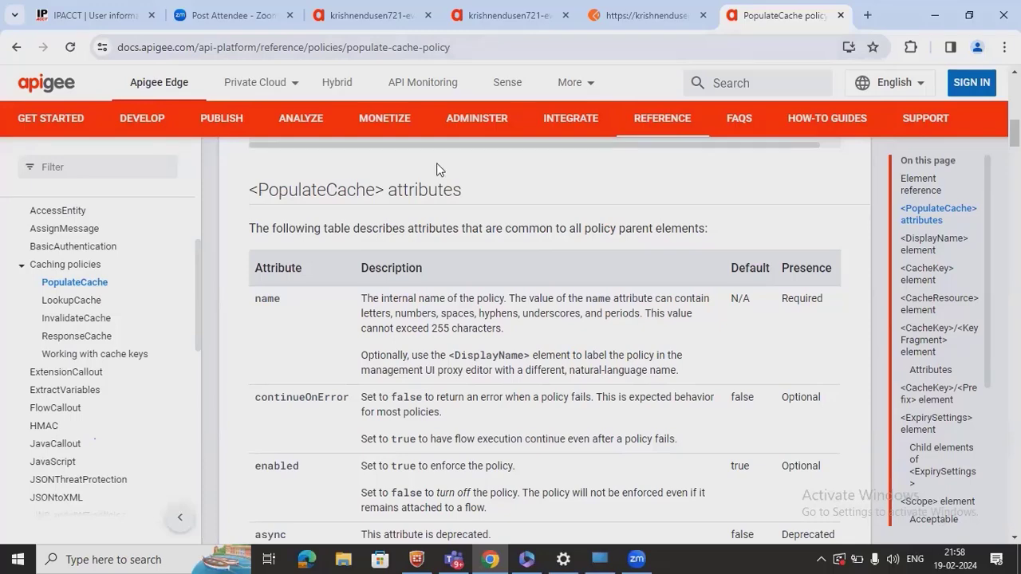
pyautogui.hotkey('ctrl', '3')
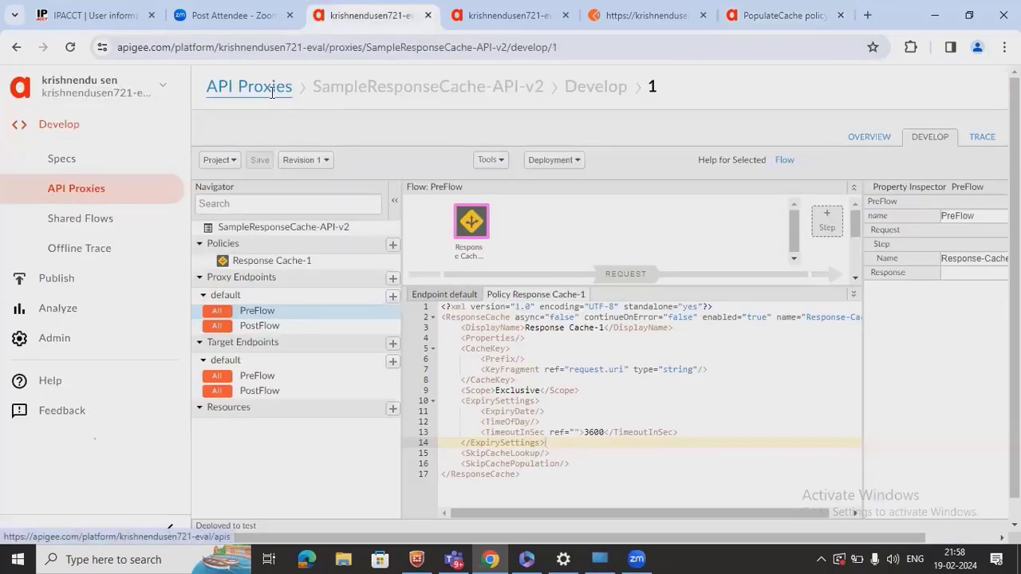
# - Filter proxies by 'populate', open PopulateLookUpExample-API-v1, and view its default target endpoint
pyautogui.click(271, 93)
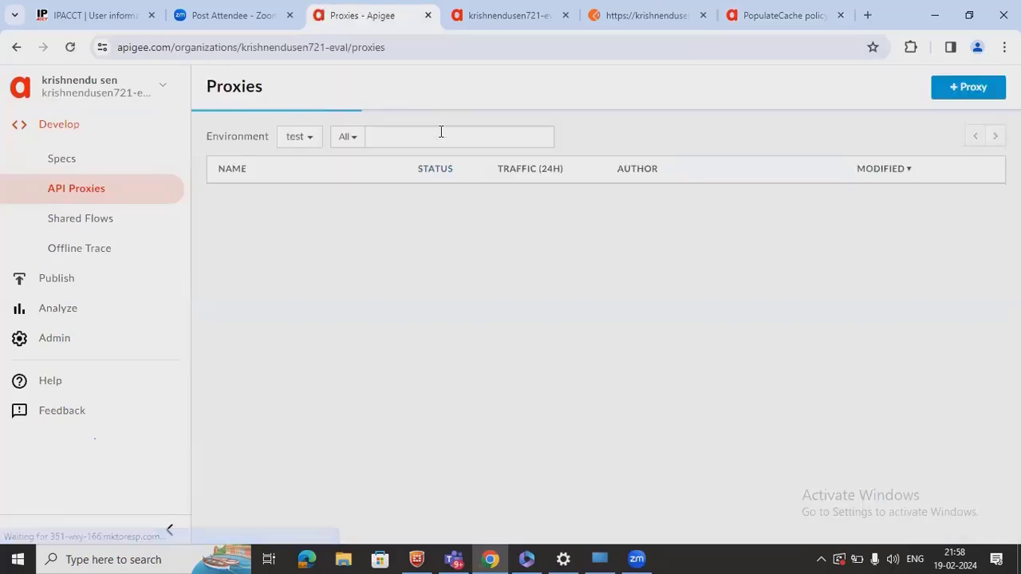
pyautogui.click(440, 132)
pyautogui.write('populate')
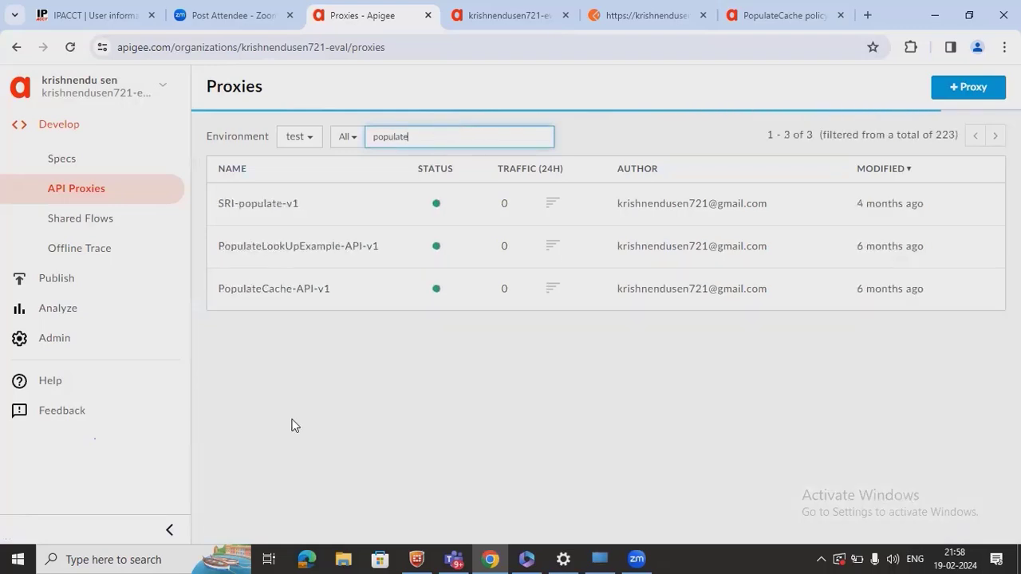
pyautogui.click(327, 244)
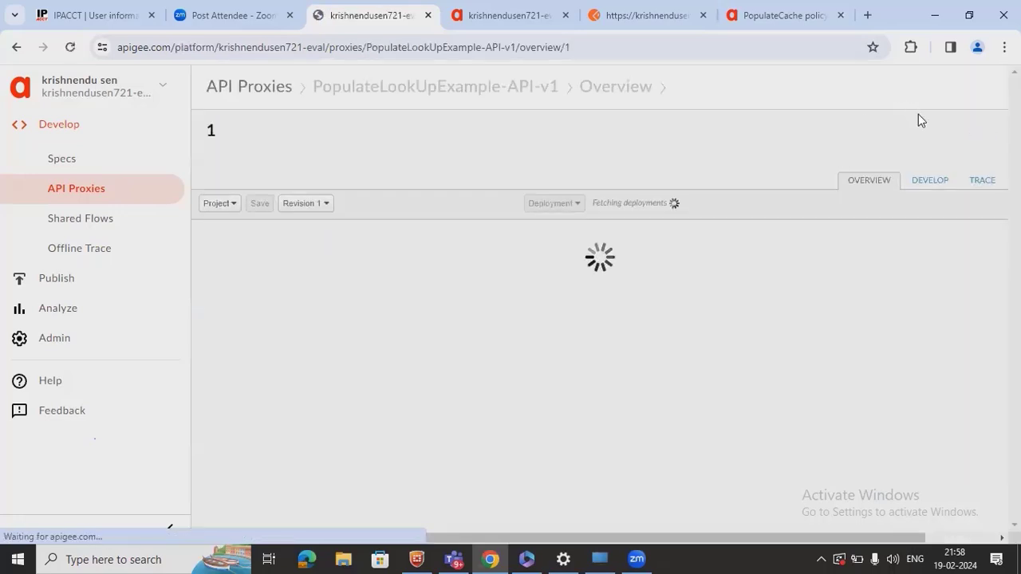
pyautogui.click(931, 182)
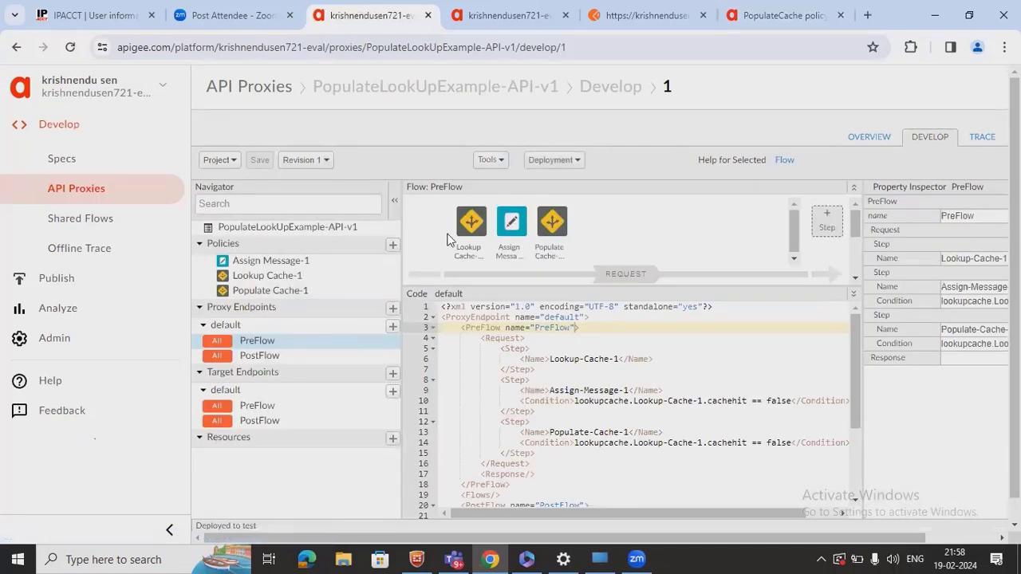
pyautogui.moveTo(459, 230)
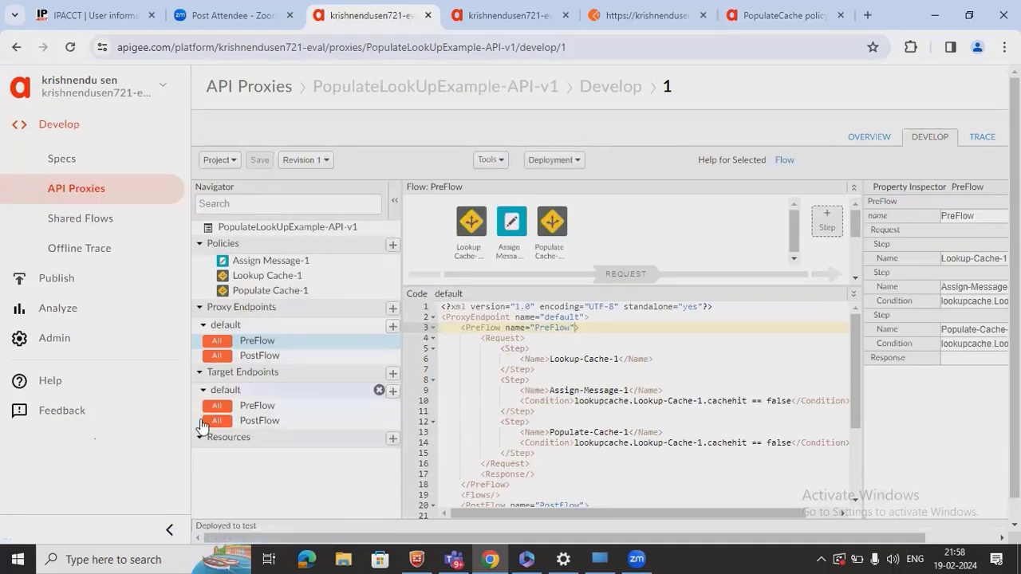
pyautogui.click(231, 390)
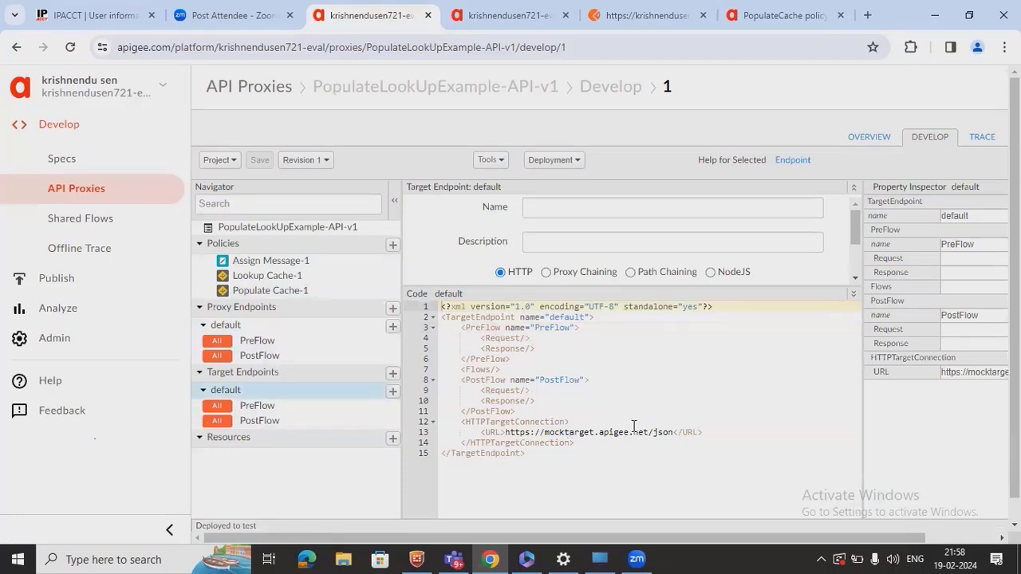
# - Return to the proxy endpoint PreFlow and view the Lookup Cache policy XML
pyautogui.moveTo(674, 432); pyautogui.dragTo(417, 423)
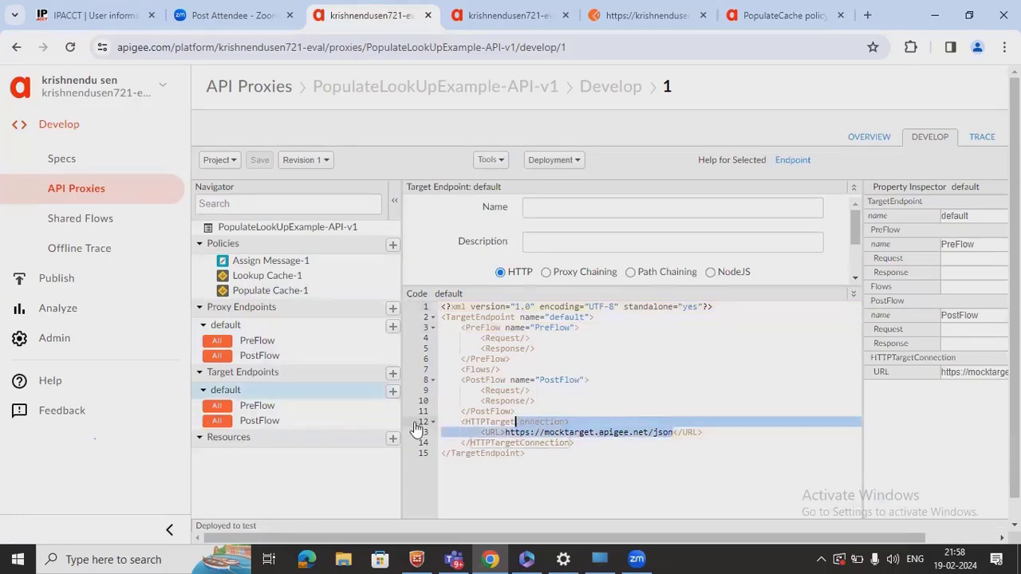
pyautogui.click(274, 342)
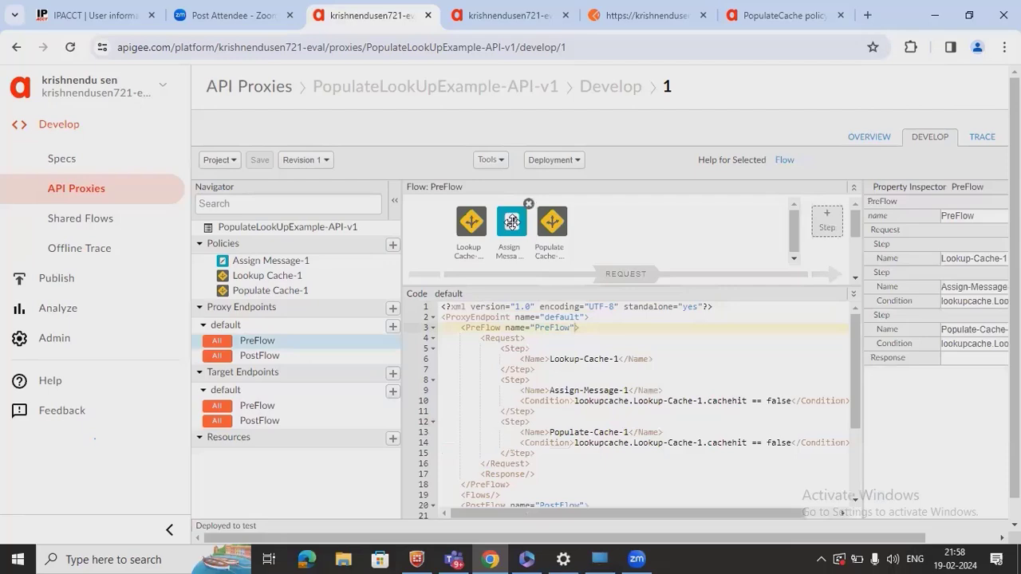
pyautogui.click(468, 221)
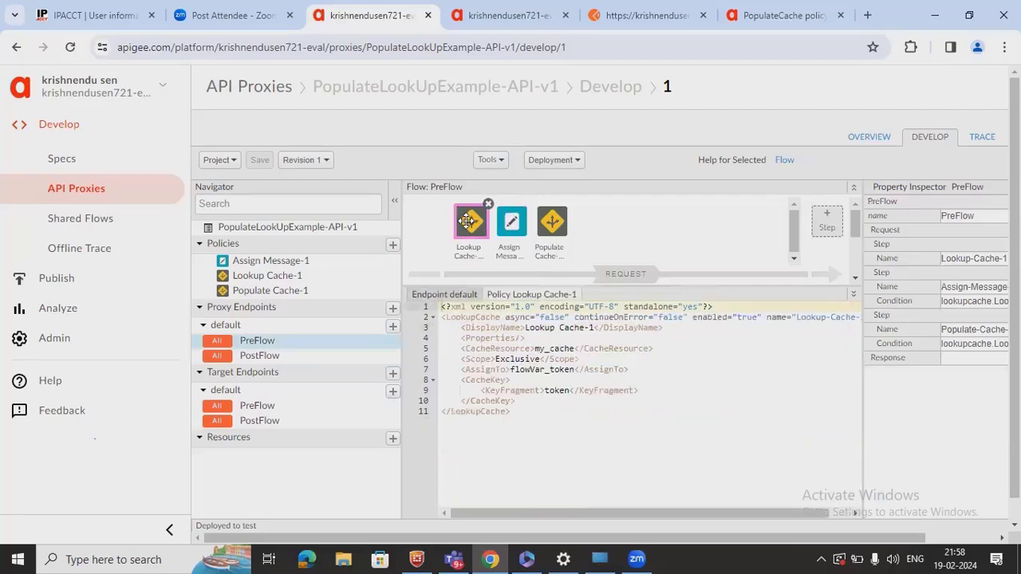
# - Review the PopulateCache docs and Postman response, then go back to the SampleCache-v3 proxy
pyautogui.click(795, 22)
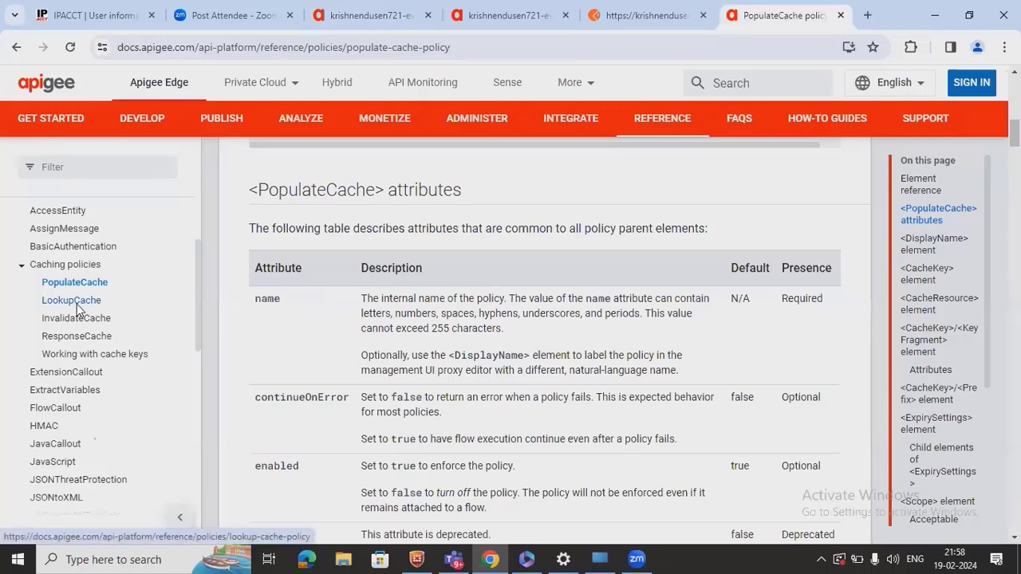
pyautogui.scroll(10, 501, 308)
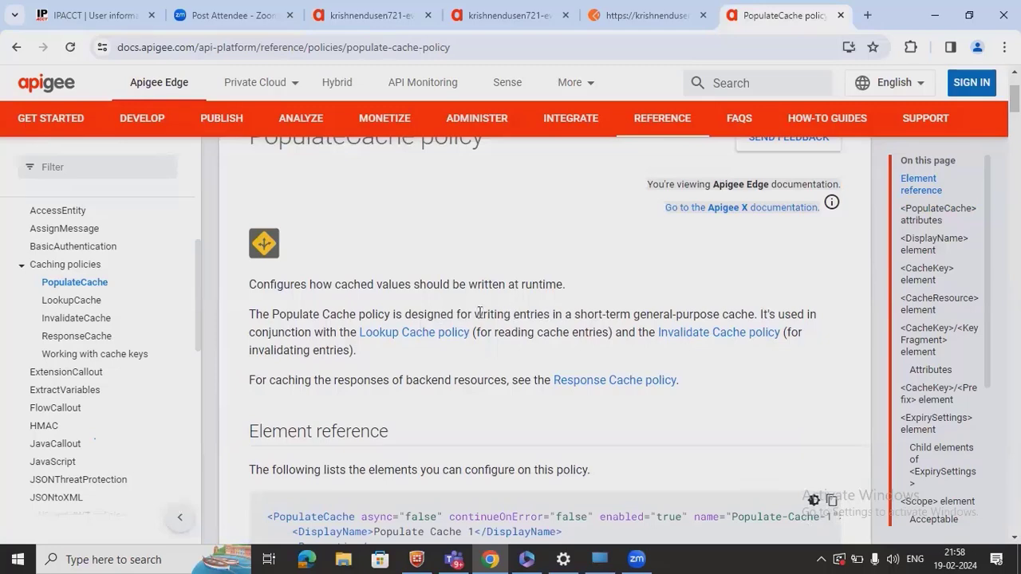
pyautogui.moveTo(476, 314); pyautogui.dragTo(590, 309)
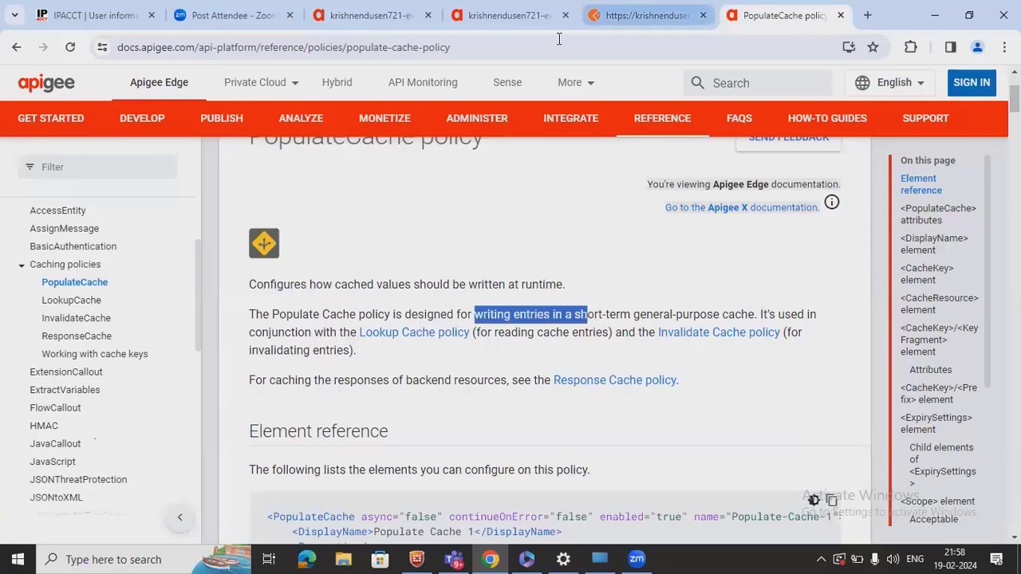
pyautogui.click(634, 16)
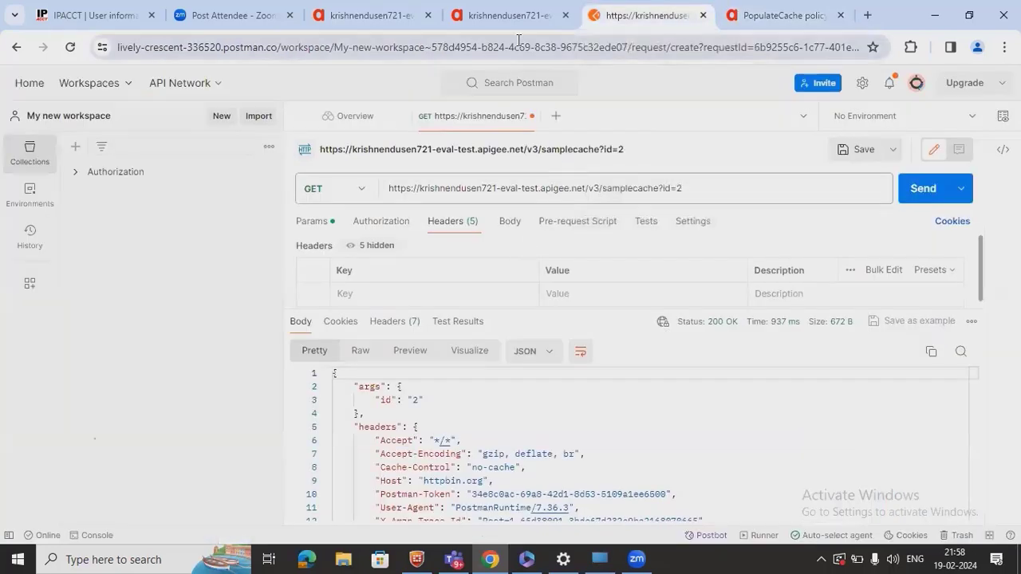
pyautogui.click(506, 18)
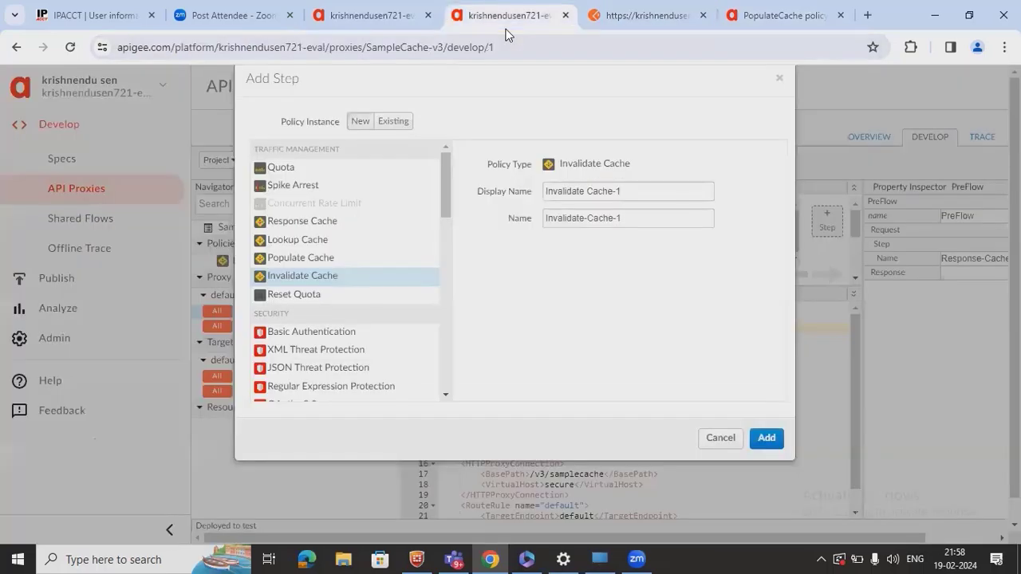
# - Highlight the my_cache CacheResource in PopulateLookUpExample-API-v1, then duplicate that editor tab
pyautogui.click(335, 24)
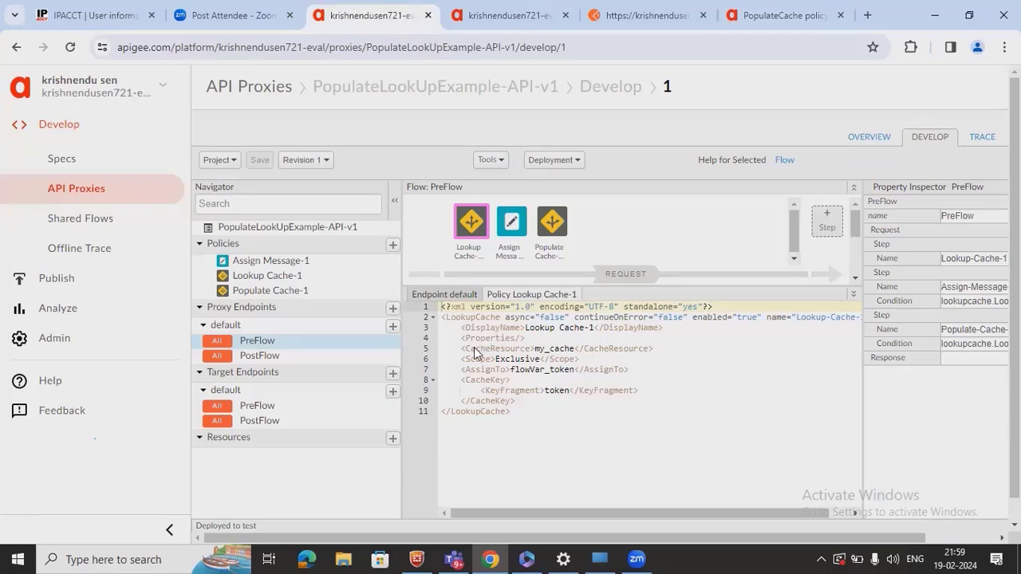
pyautogui.doubleClick(511, 352)
pyautogui.doubleClick(564, 348)
pyautogui.hotkey('ctrl', 'c')
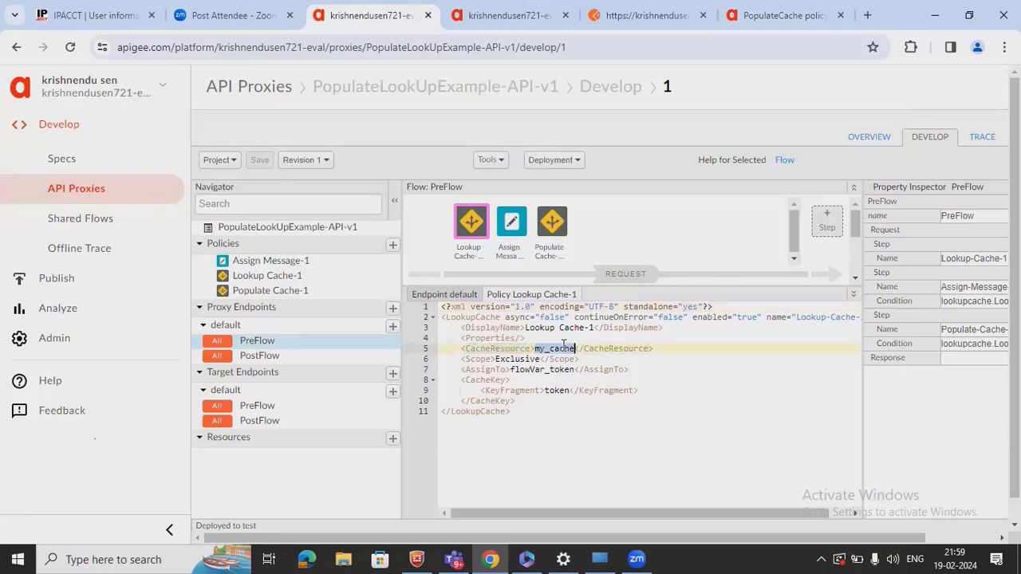
pyautogui.moveTo(567, 513); pyautogui.dragTo(543, 532)
pyautogui.rightClick(380, 24)
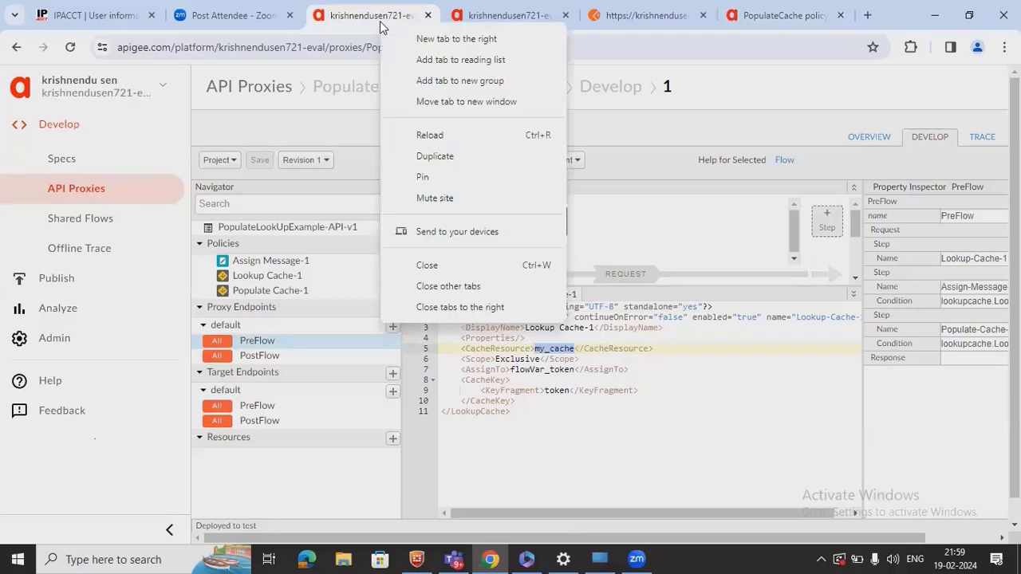
pyautogui.click(434, 156)
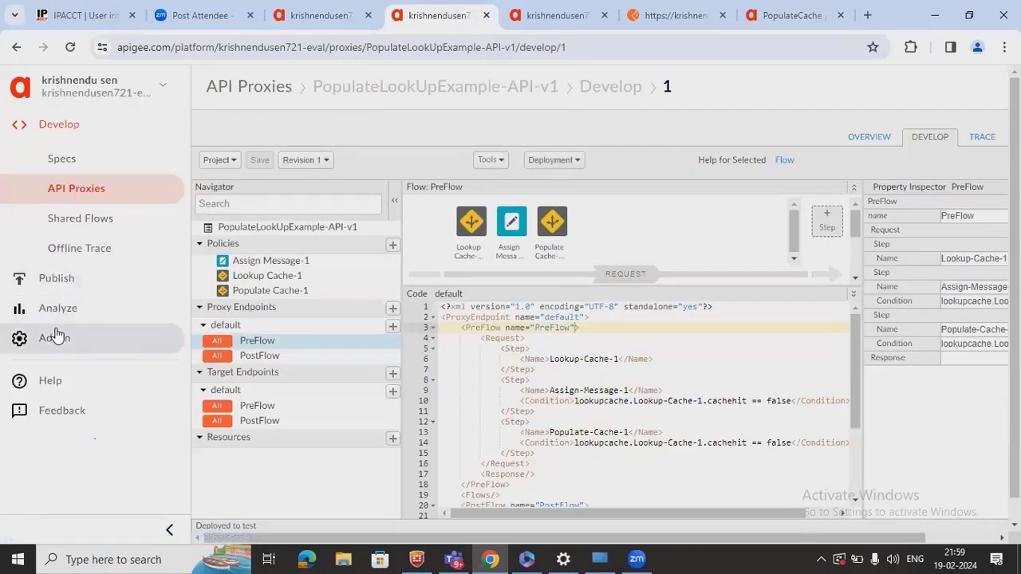
# - Open the Environment Caches page for test, confirming the proxy is deployed to test
pyautogui.click(56, 337)
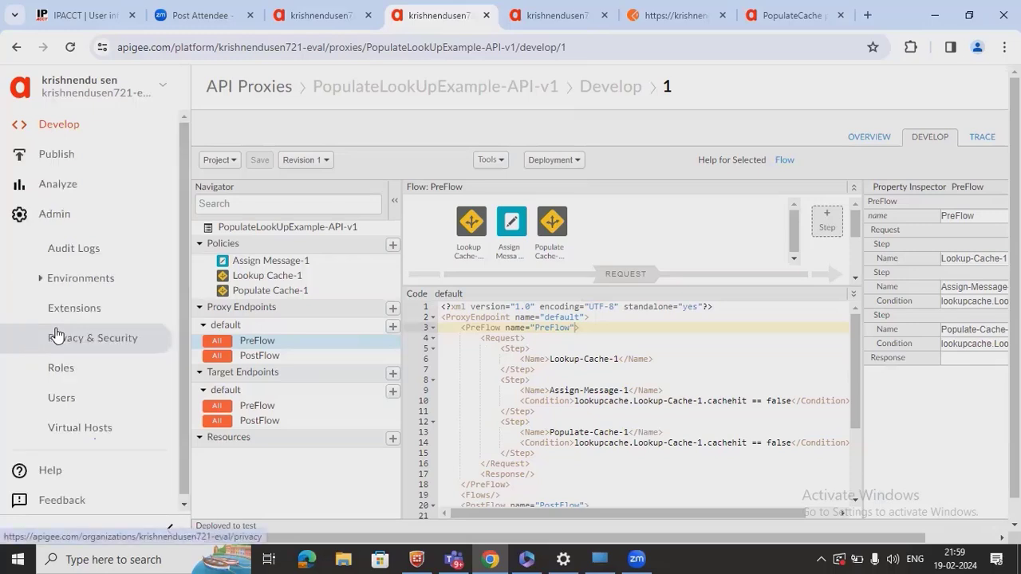
pyautogui.click(69, 279)
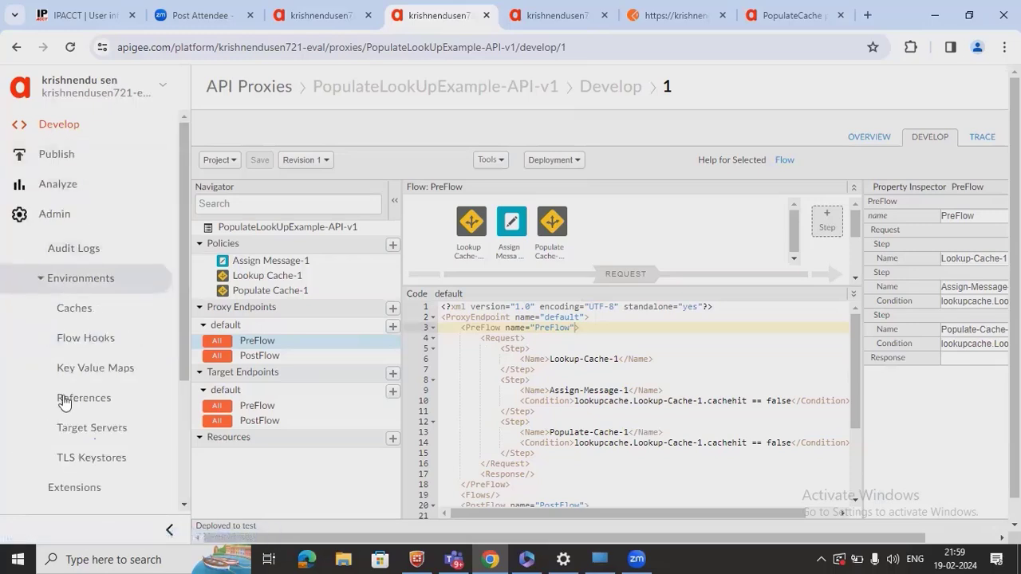
pyautogui.click(88, 311)
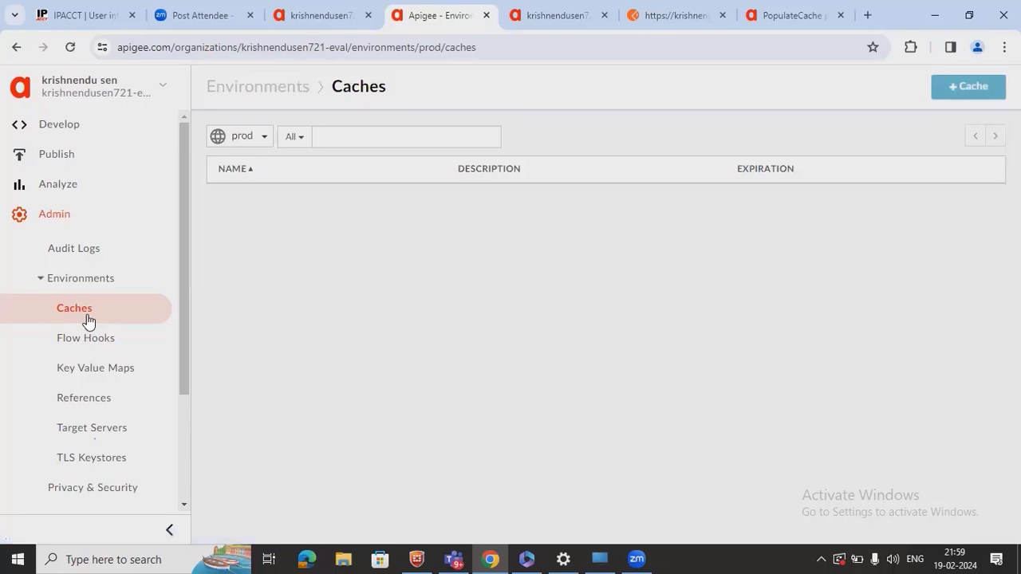
pyautogui.click(261, 136)
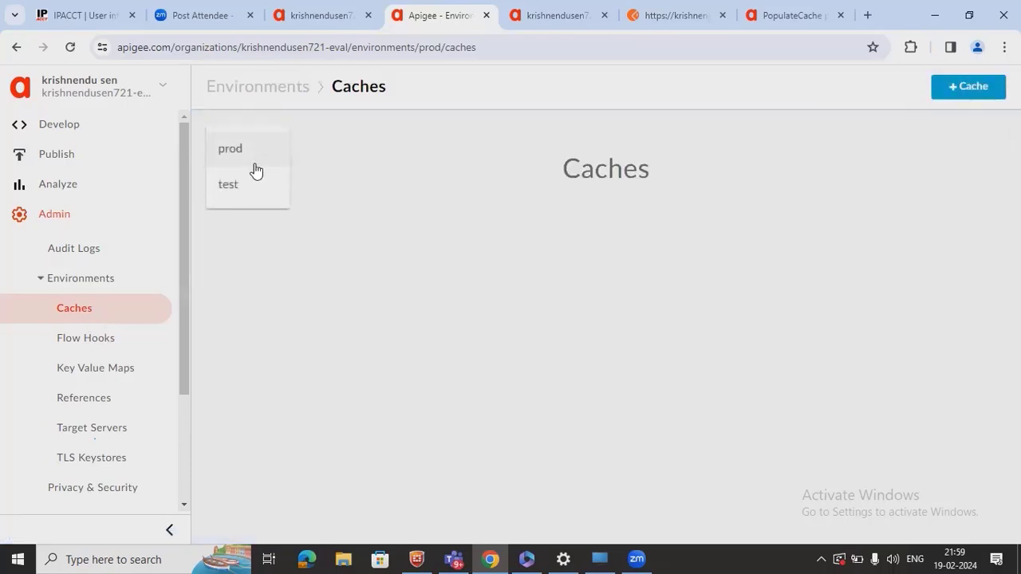
pyautogui.click(241, 190)
pyautogui.click(317, 23)
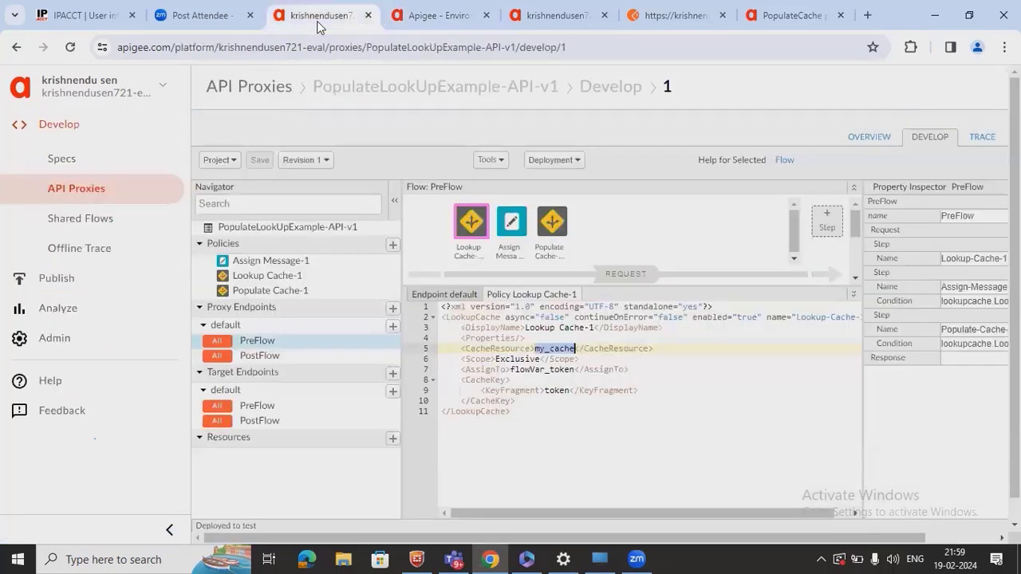
pyautogui.click(545, 163)
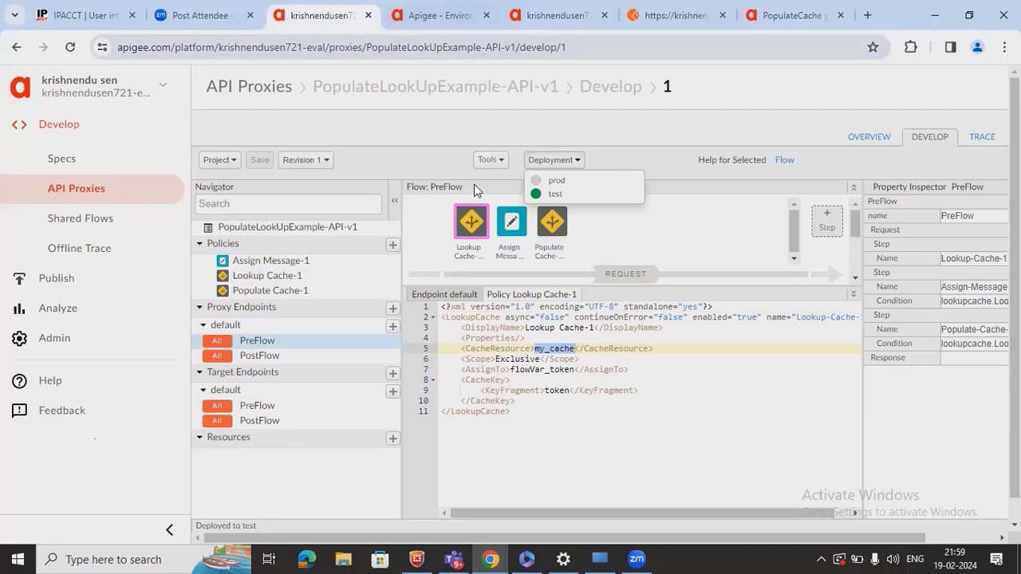
pyautogui.click(460, 24)
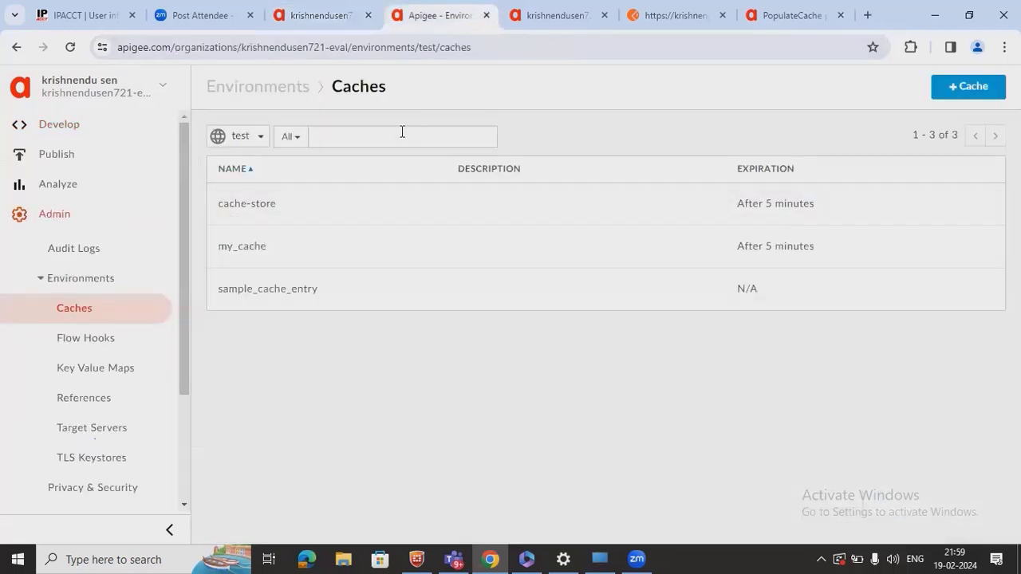
# - Filter the caches to my_cache, clear it, and return to the PopulateLookUpExample-API-v1 editor
pyautogui.click(369, 147)
pyautogui.hotkey('ctrl', 'v')
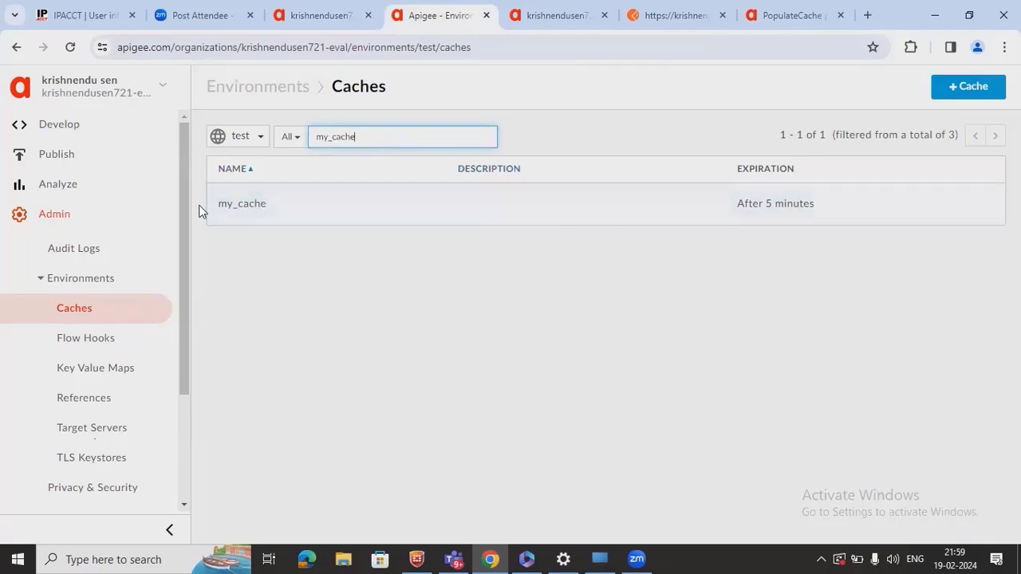
pyautogui.click(244, 211)
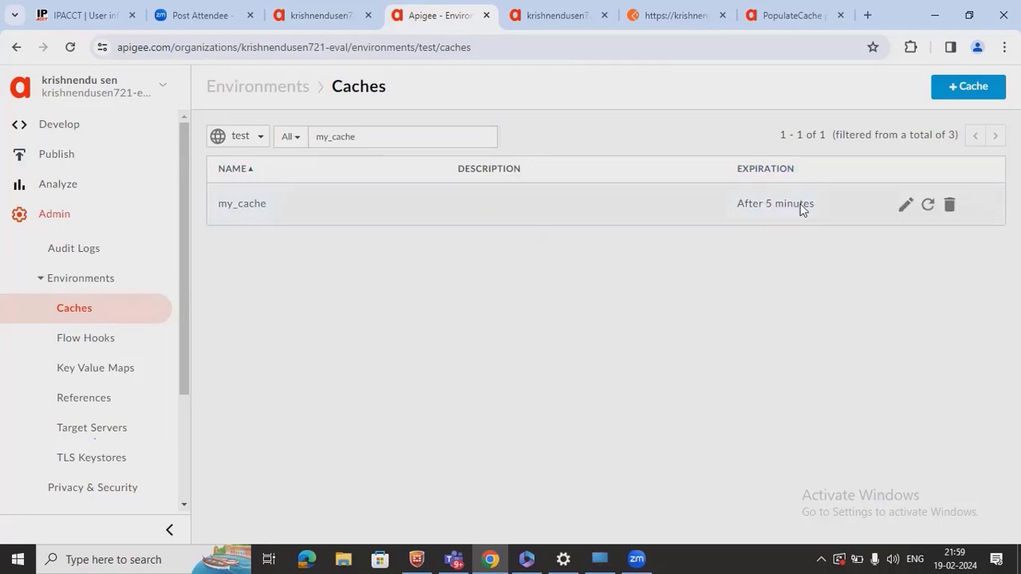
pyautogui.click(925, 214)
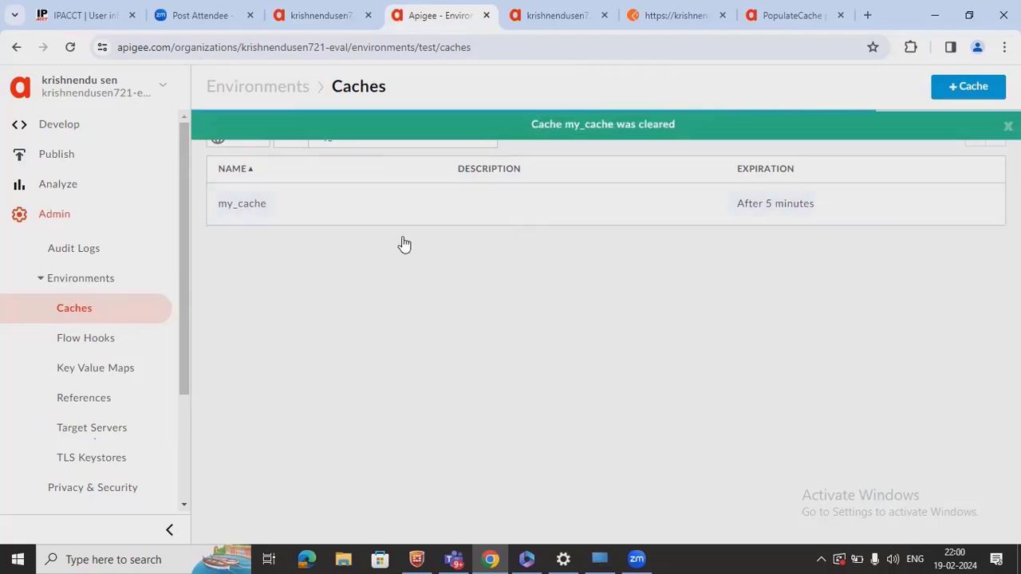
pyautogui.click(528, 27)
pyautogui.click(323, 16)
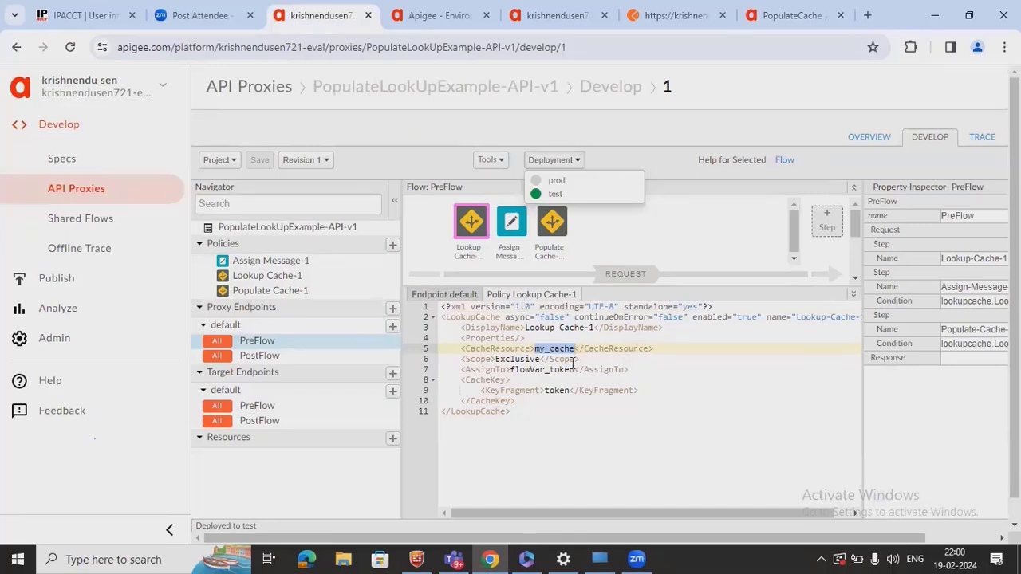
# - Review Lookup Cache-1's CacheResource and flowVar_token assignment against the PopulateCache documentation
pyautogui.doubleClick(501, 349)
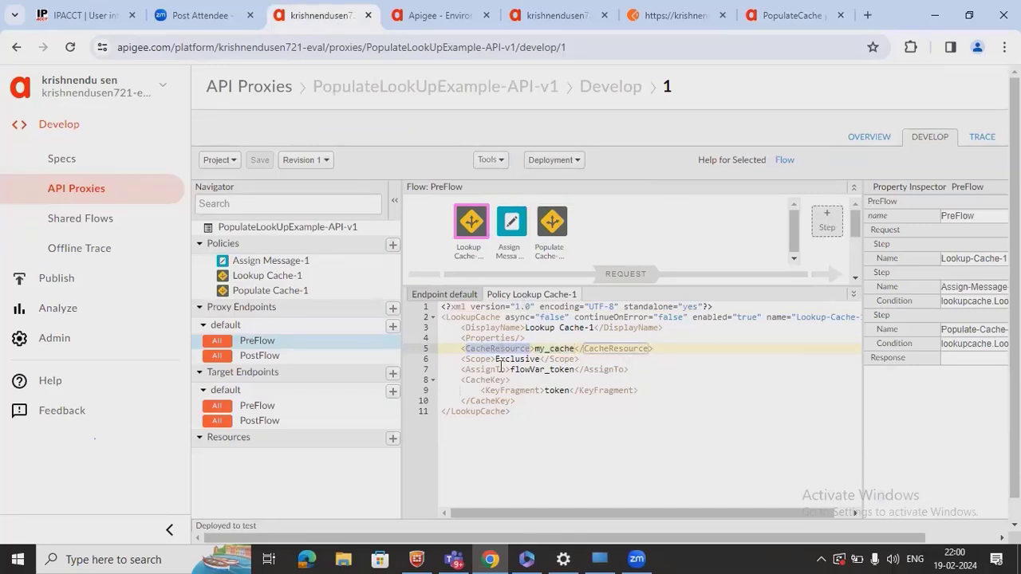
pyautogui.doubleClick(546, 370)
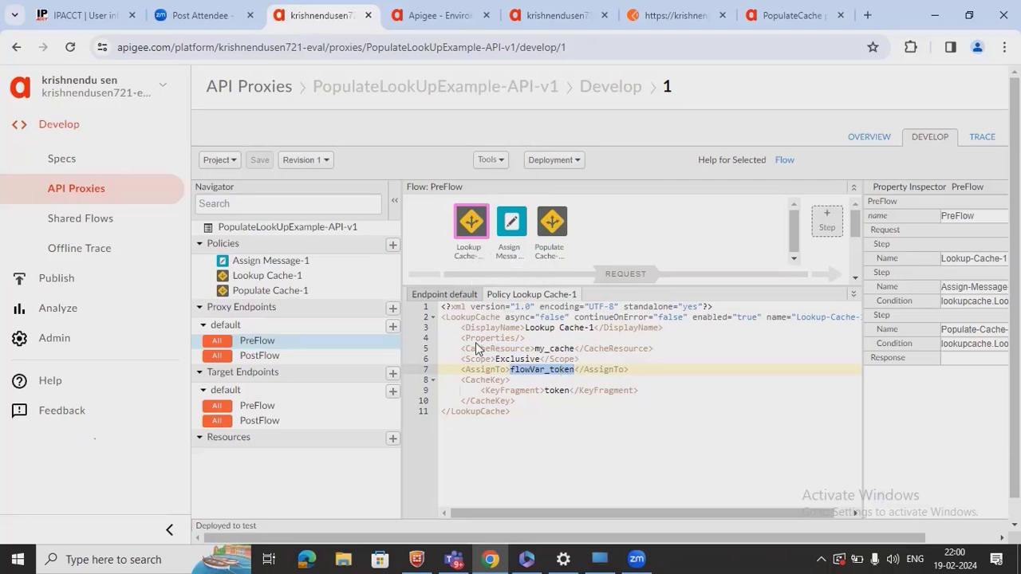
pyautogui.click(759, 31)
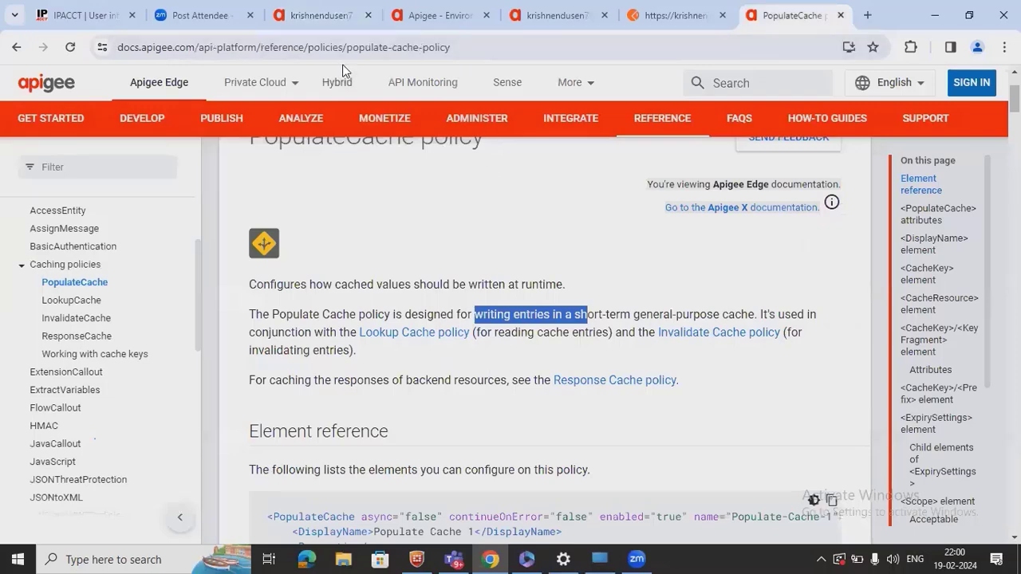
pyautogui.click(309, 30)
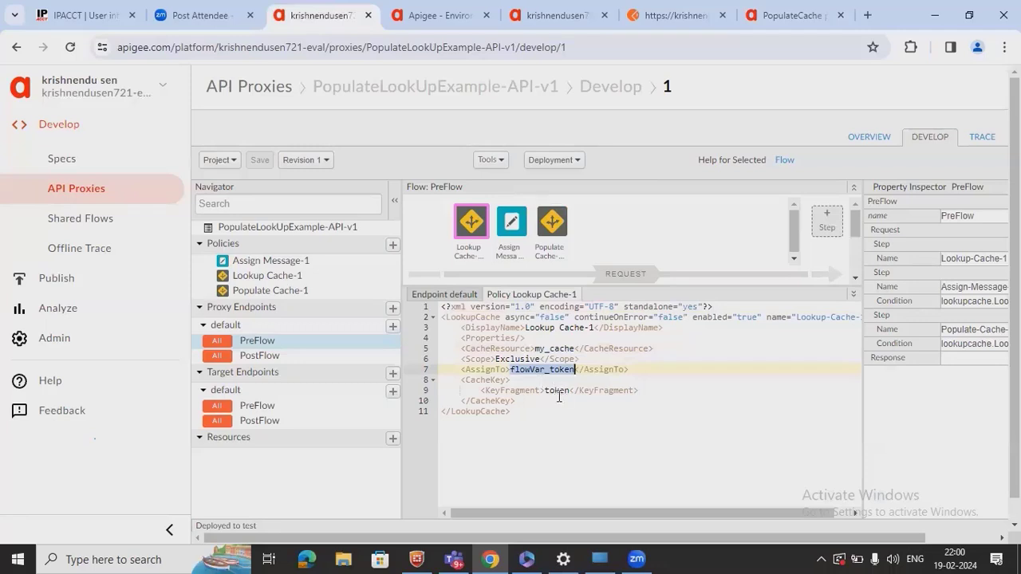
# - Examine the CacheKey's token fragment, then show the default proxy endpoint's PreFlow XML
pyautogui.doubleClick(483, 378)
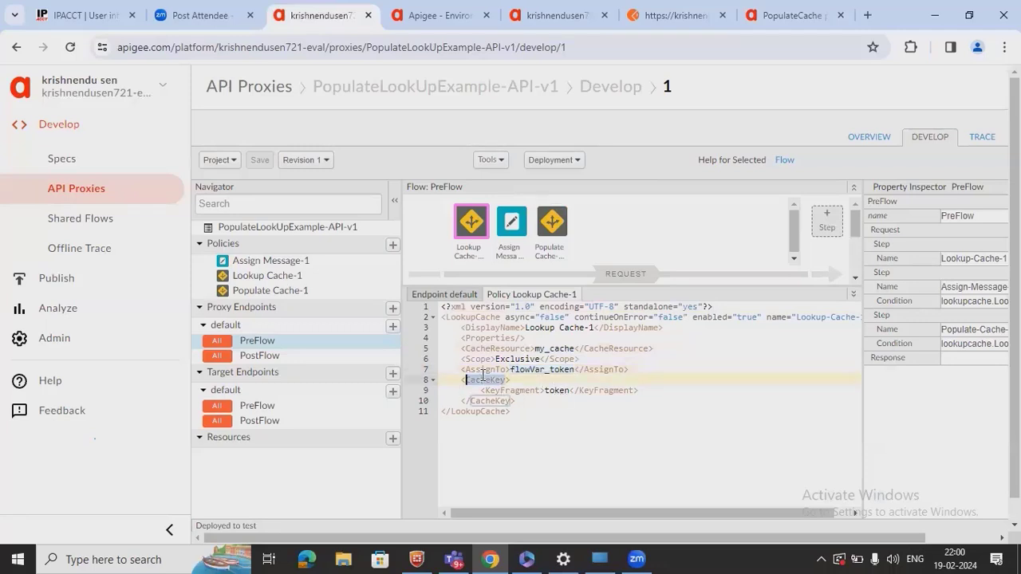
pyautogui.doubleClick(557, 391)
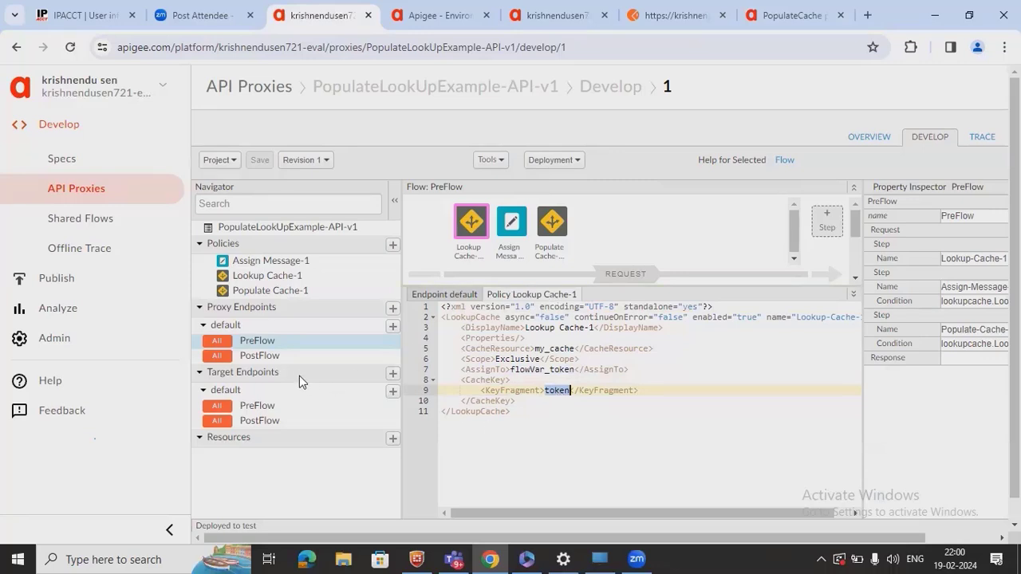
pyautogui.click(272, 331)
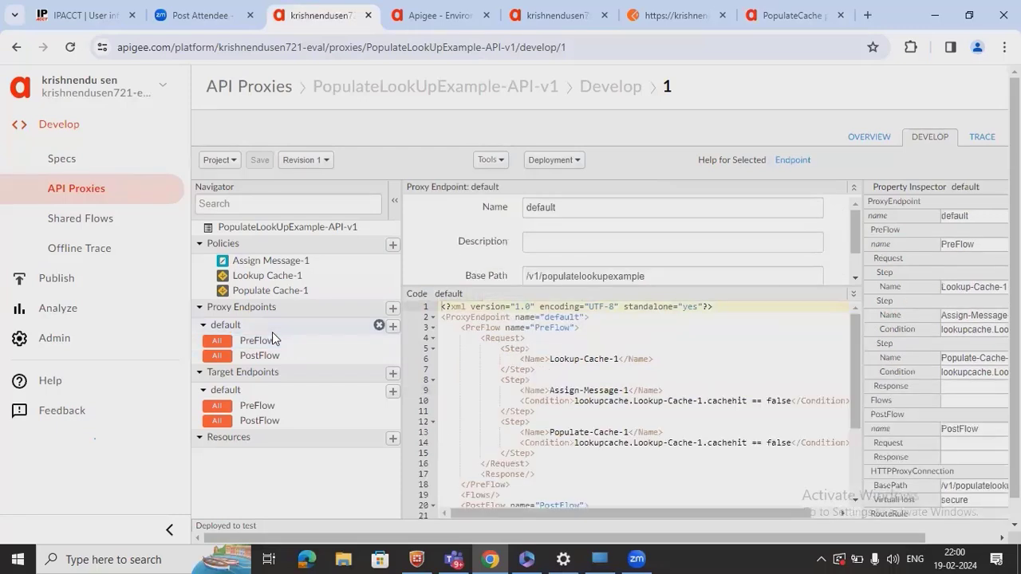
pyautogui.click(278, 339)
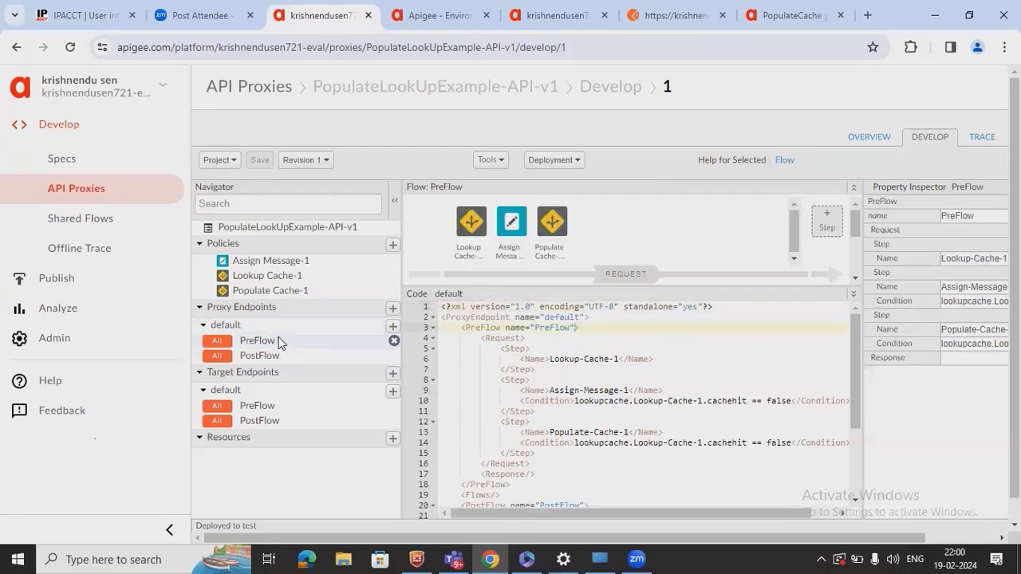
# - Open Assign Message-1 and highlight flowVar_token and its client.received.start.timestamp template
pyautogui.click(467, 230)
pyautogui.click(513, 224)
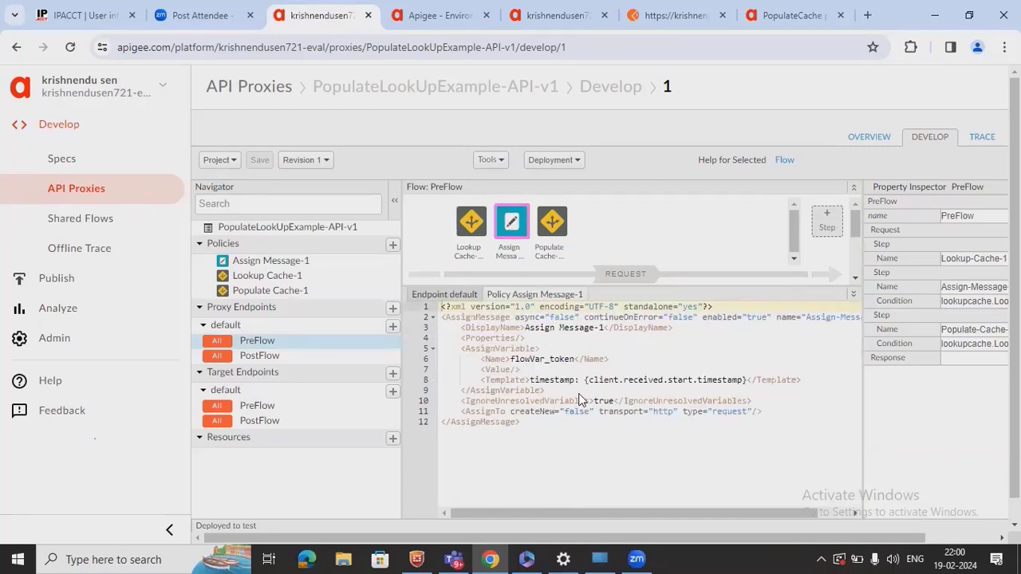
pyautogui.click(491, 359)
pyautogui.doubleClick(551, 360)
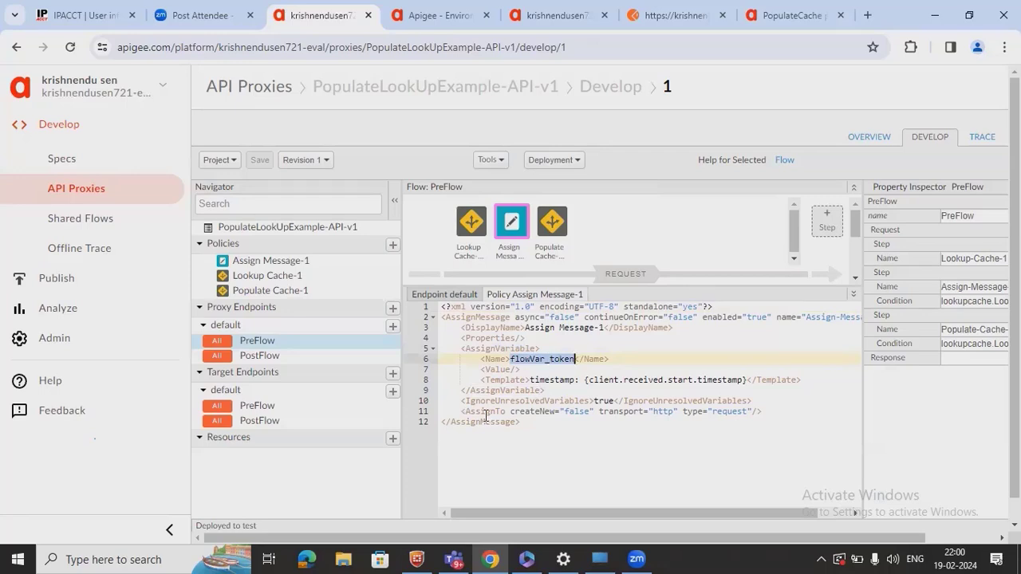
pyautogui.doubleClick(562, 381)
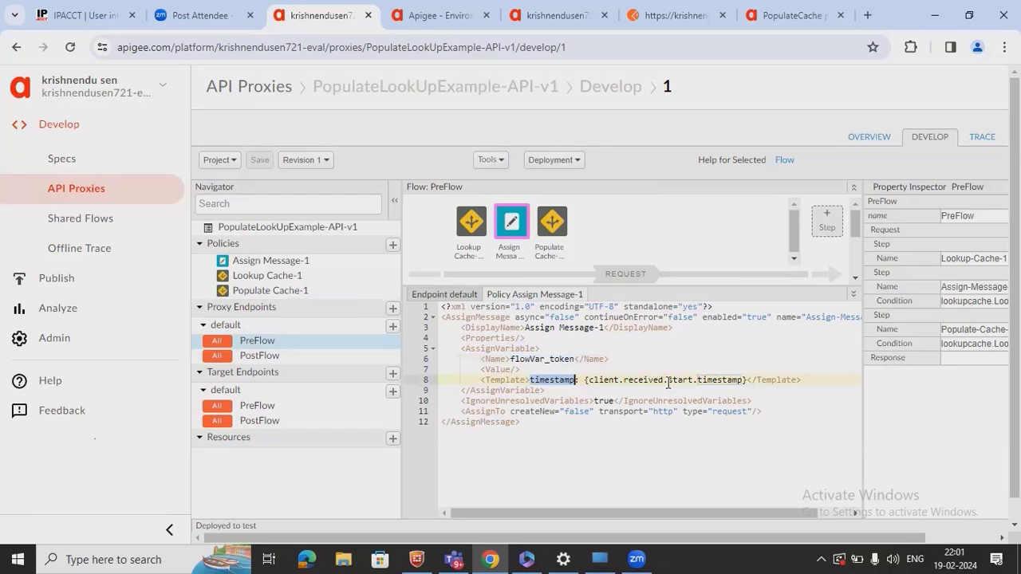
pyautogui.click(740, 381)
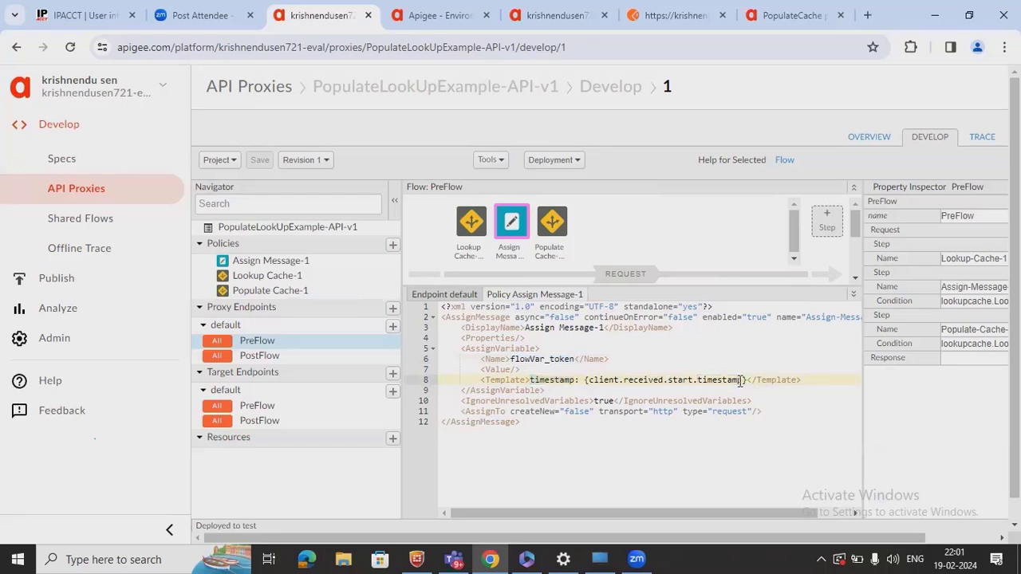
pyautogui.moveTo(740, 381); pyautogui.dragTo(590, 380)
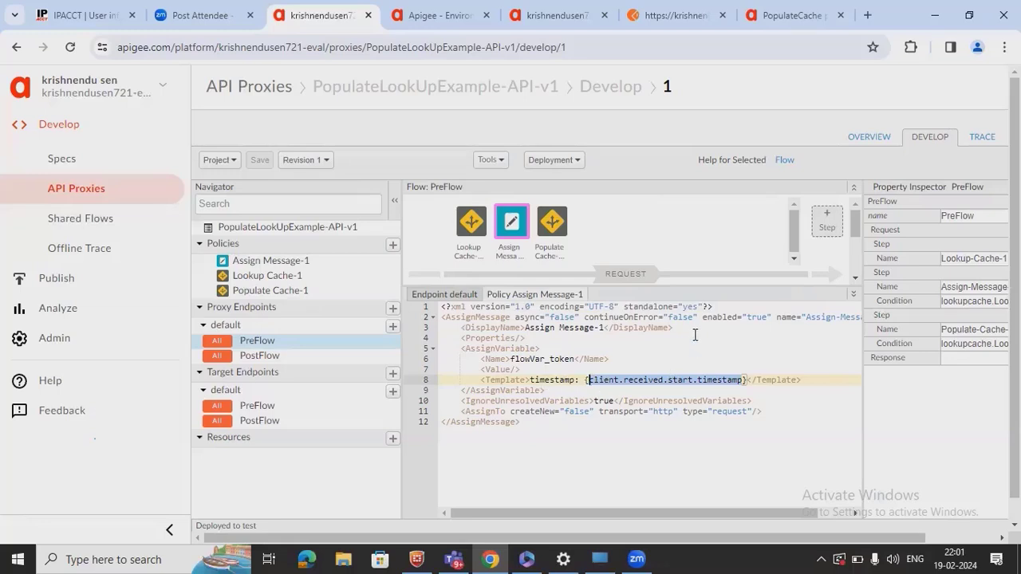
# - Highlight flowVar_token in Assign Message-1, then in Lookup Cache-1's AssignTo element
pyautogui.doubleClick(555, 359)
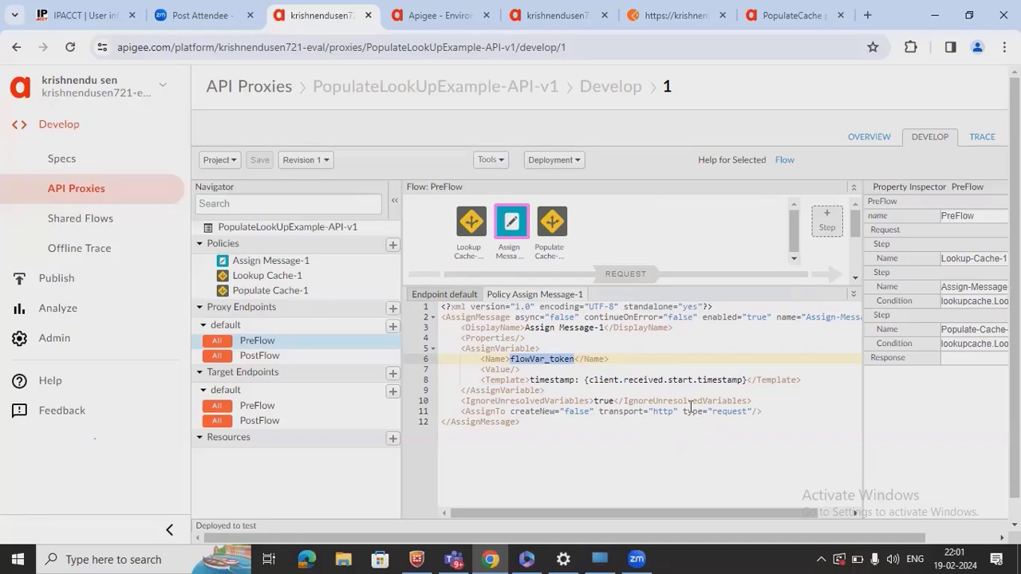
pyautogui.click(478, 225)
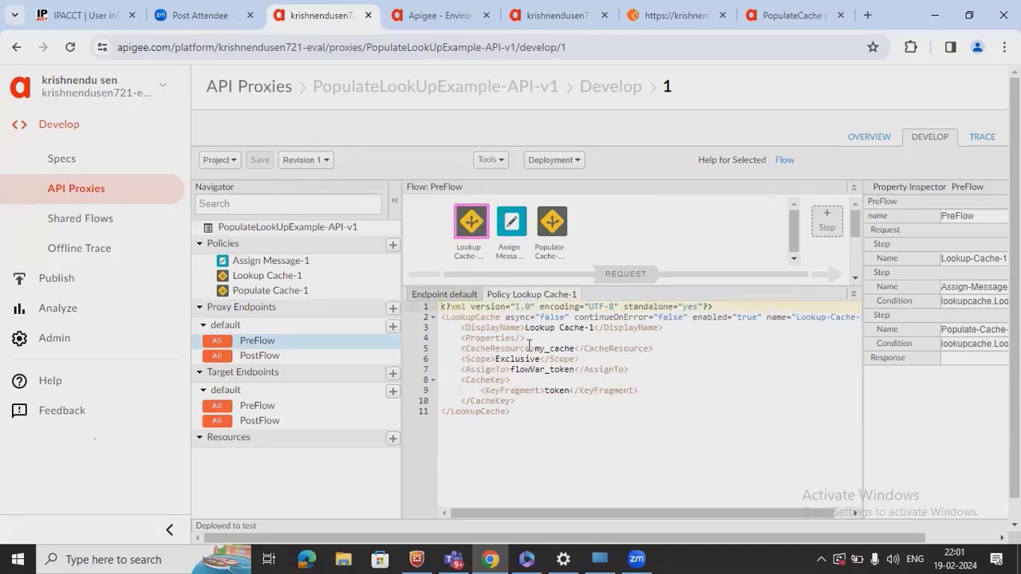
pyautogui.click(540, 367)
pyautogui.tripleClick(541, 367)
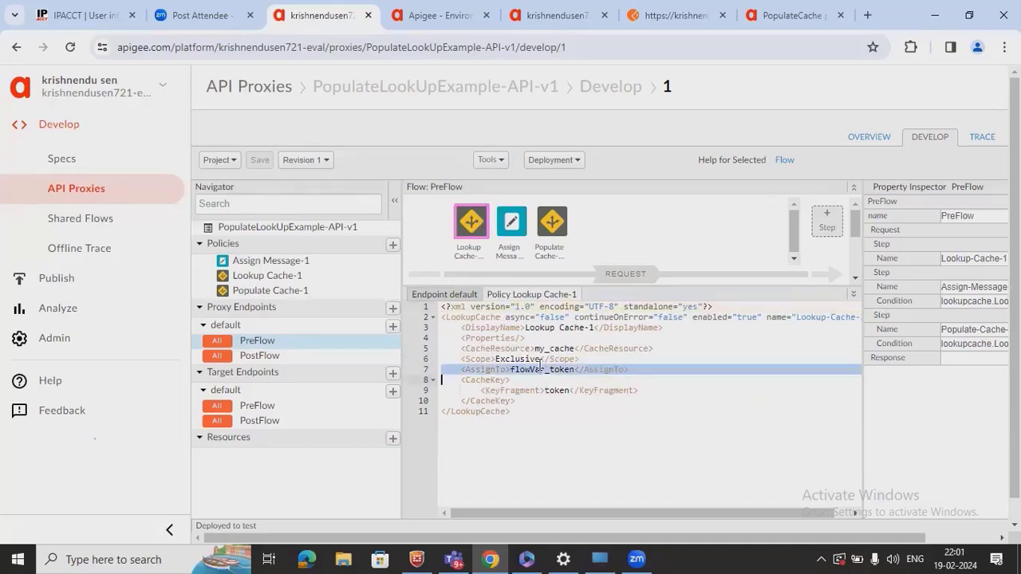
pyautogui.click(540, 369)
pyautogui.doubleClick(540, 369)
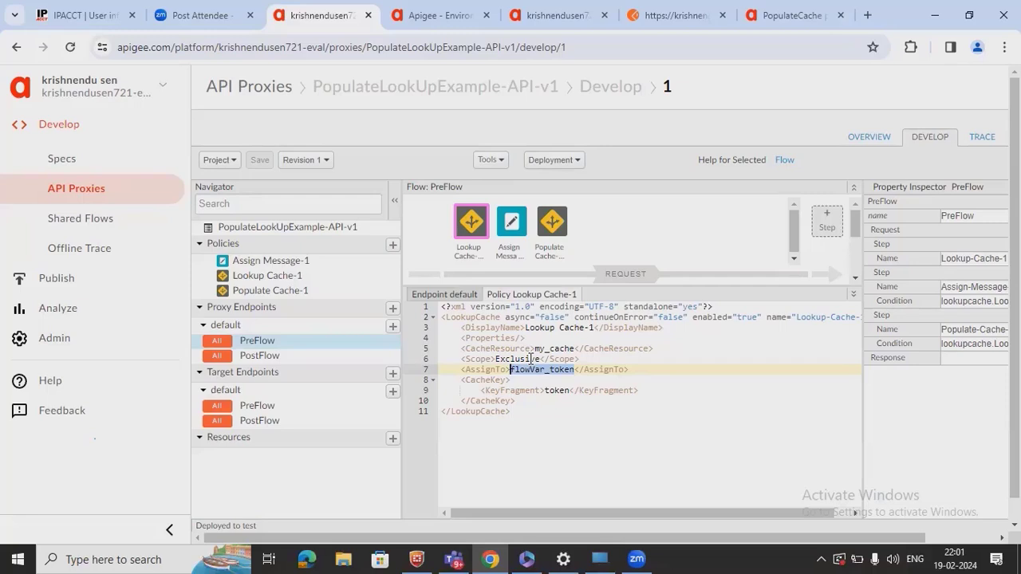
# - Compare Assign Message-1 and Lookup Cache-1, then show Populate Cache-1's 60-second my_cache XML
pyautogui.click(515, 231)
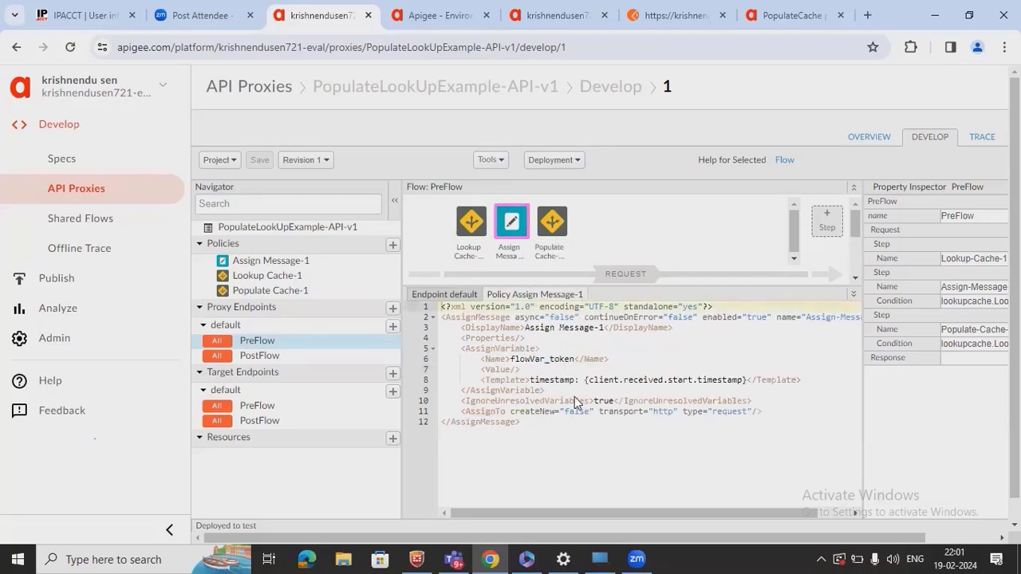
pyautogui.doubleClick(544, 360)
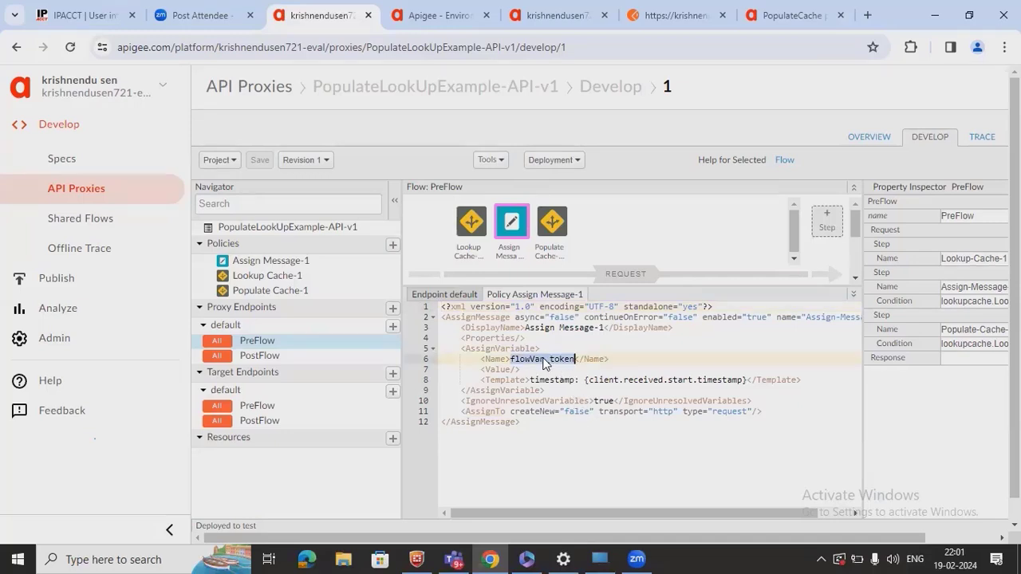
pyautogui.click(469, 227)
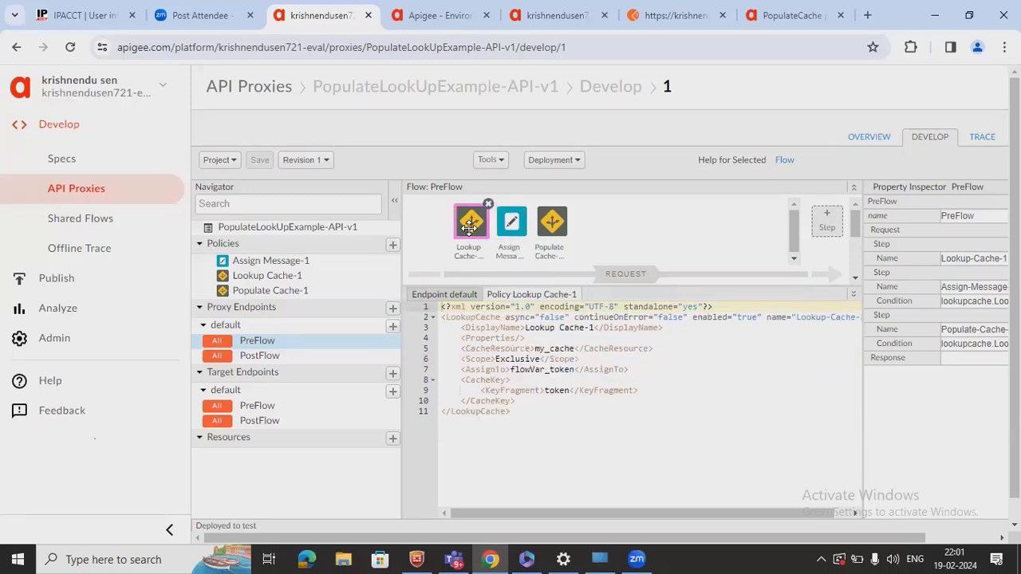
pyautogui.click(571, 231)
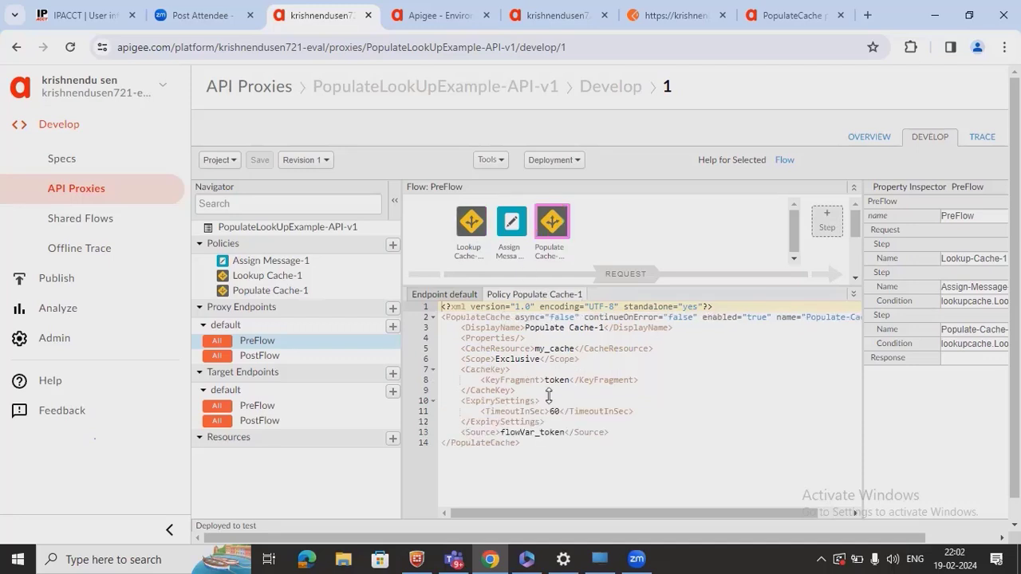
pyautogui.doubleClick(566, 351)
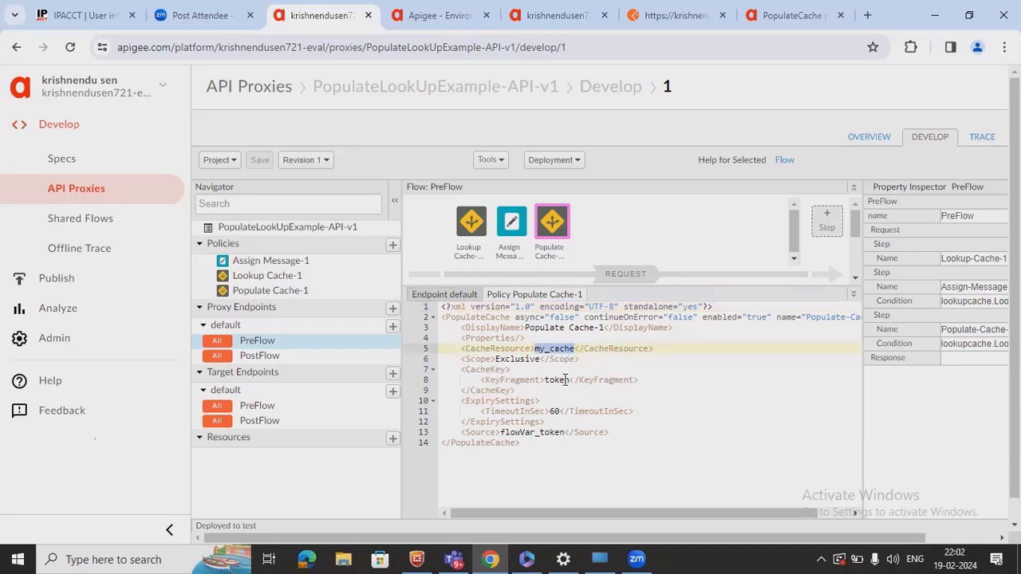
pyautogui.doubleClick(564, 380)
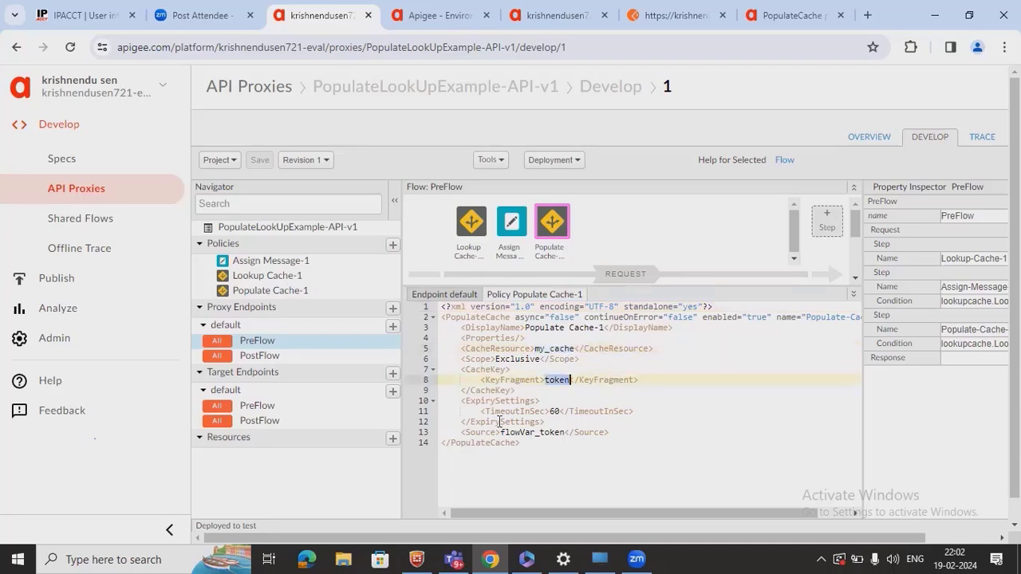
pyautogui.click(511, 228)
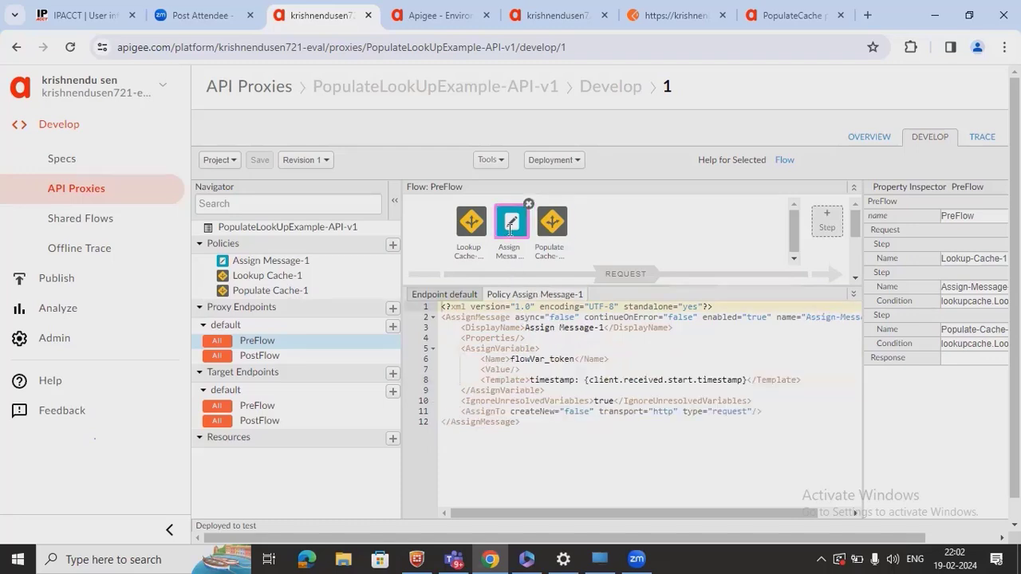
pyautogui.click(552, 223)
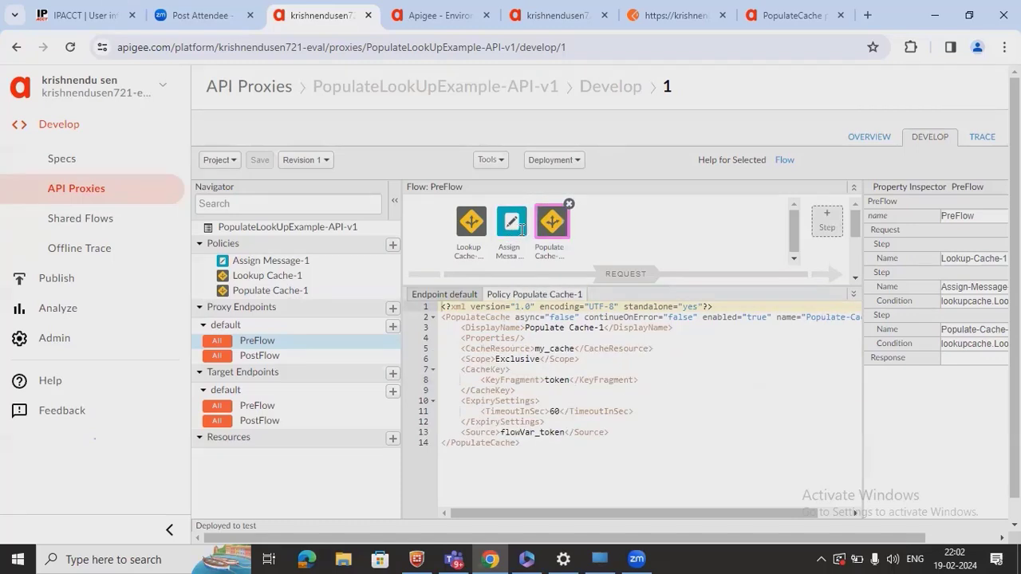
pyautogui.doubleClick(556, 412)
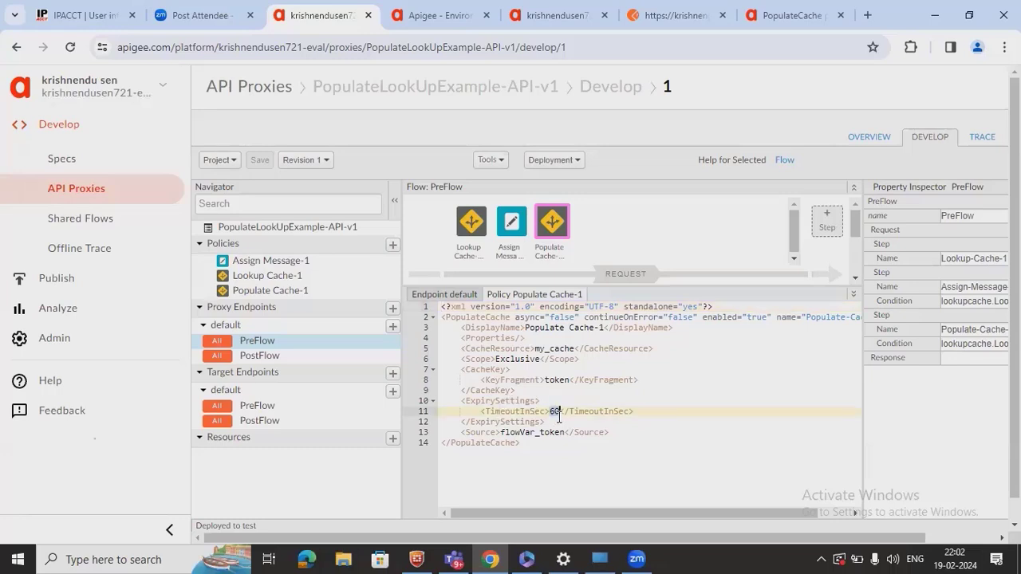
pyautogui.doubleClick(619, 413)
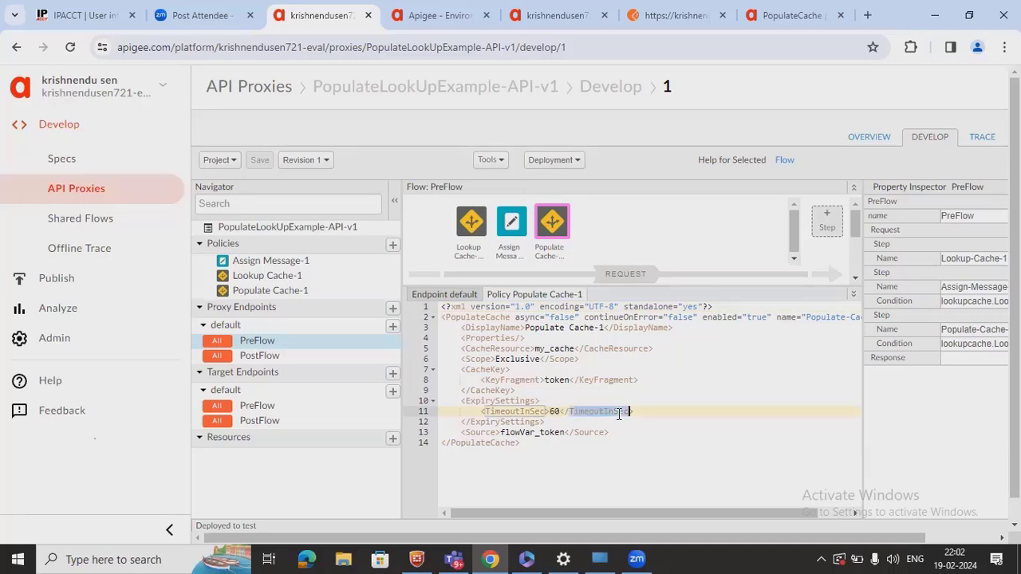
pyautogui.doubleClick(537, 431)
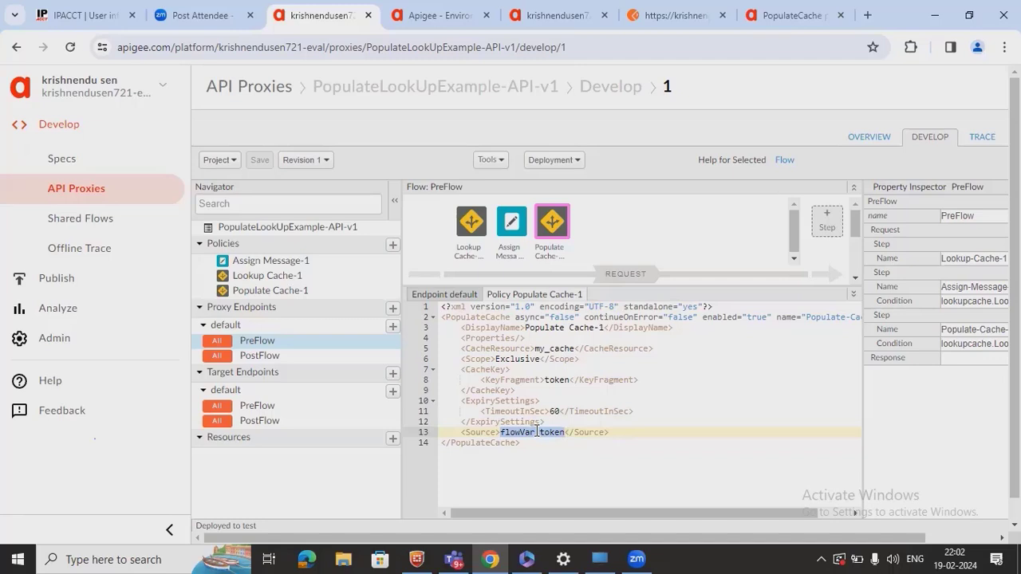
pyautogui.doubleClick(553, 349)
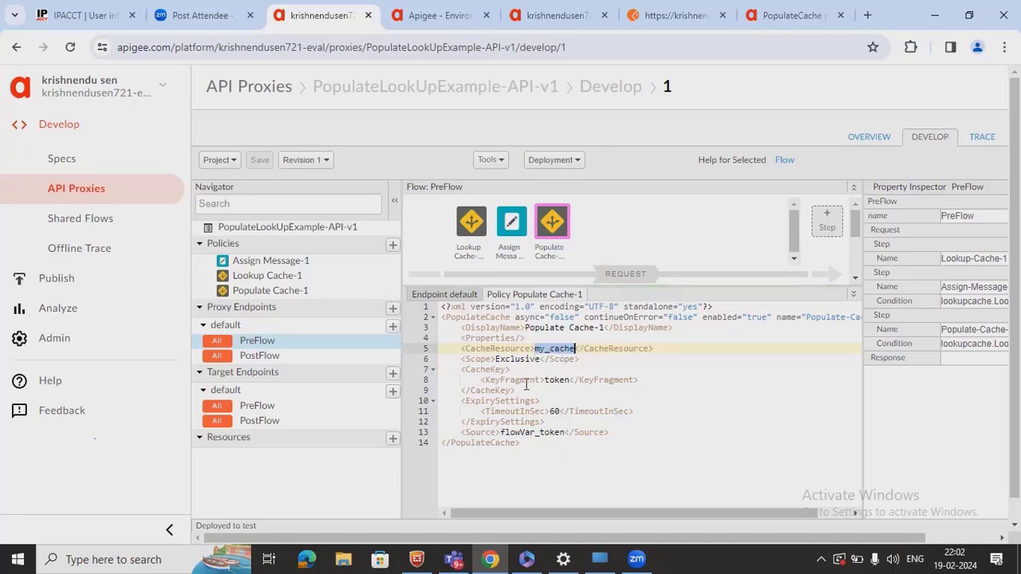
# - Highlight flowVar_token and its timestamp template, then enlarge the flow diagram to show RESPONSE
pyautogui.click(458, 224)
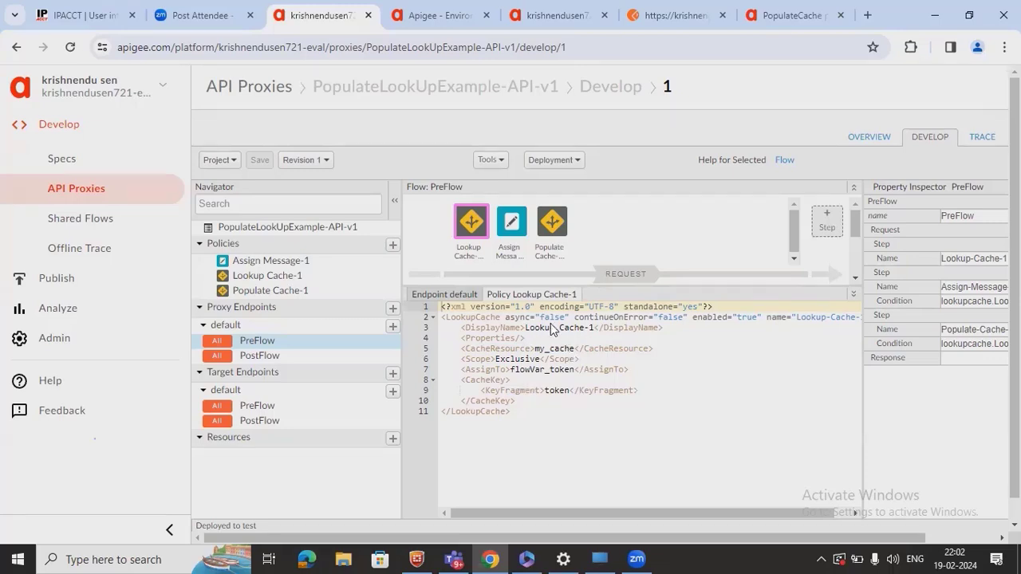
pyautogui.doubleClick(528, 370)
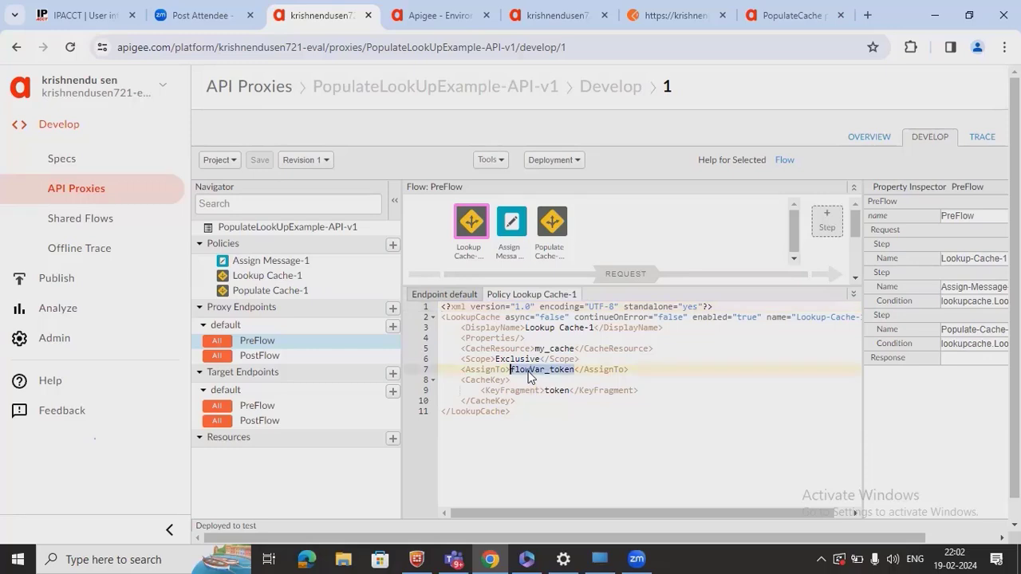
pyautogui.click(511, 227)
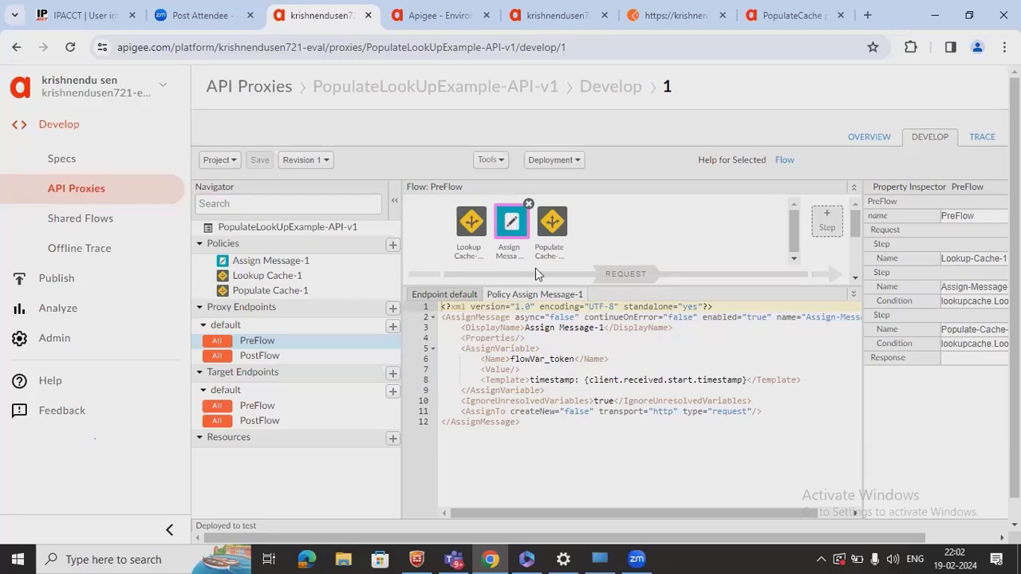
pyautogui.doubleClick(560, 362)
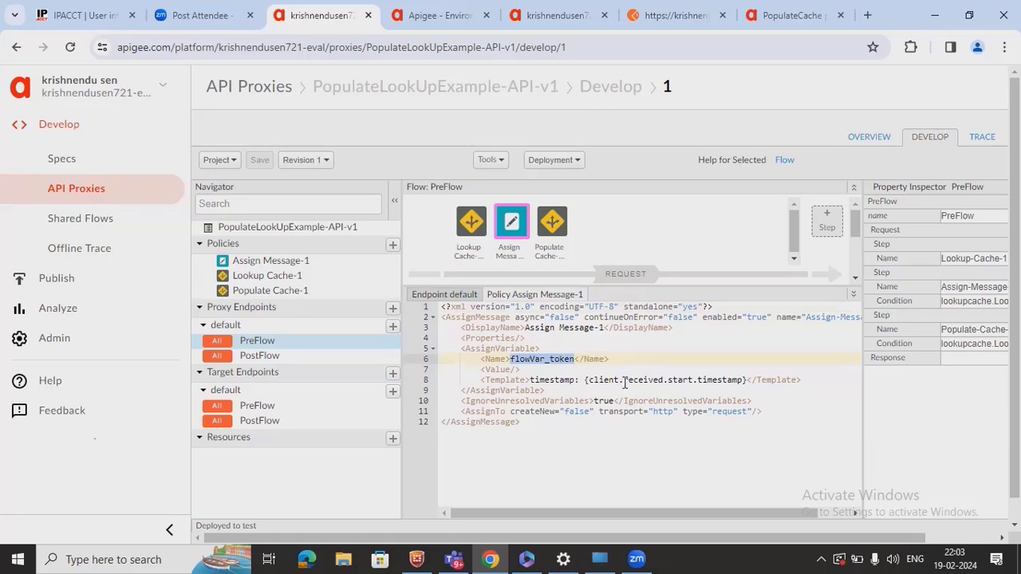
pyautogui.doubleClick(714, 382)
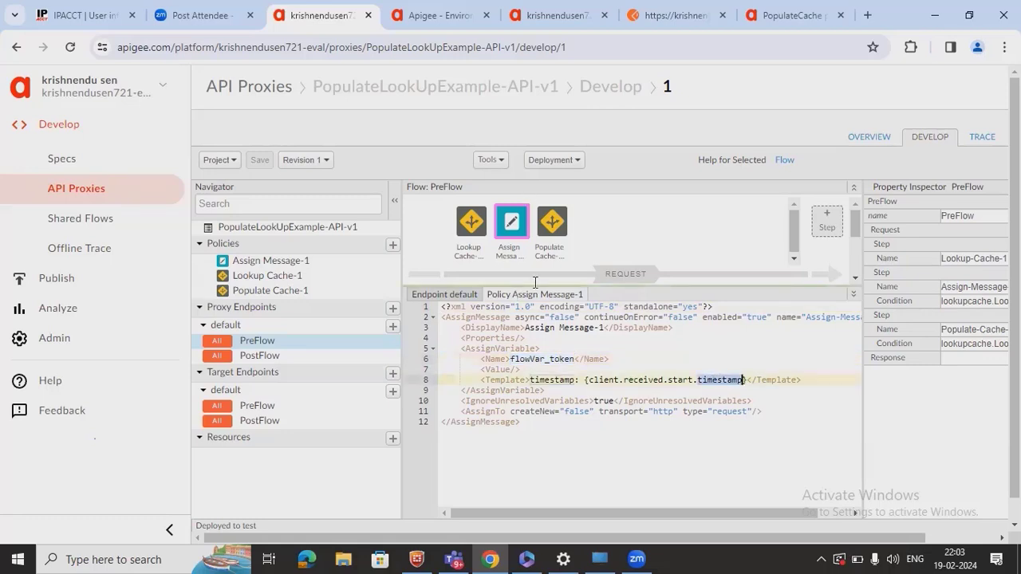
pyautogui.moveTo(535, 282); pyautogui.dragTo(546, 367)
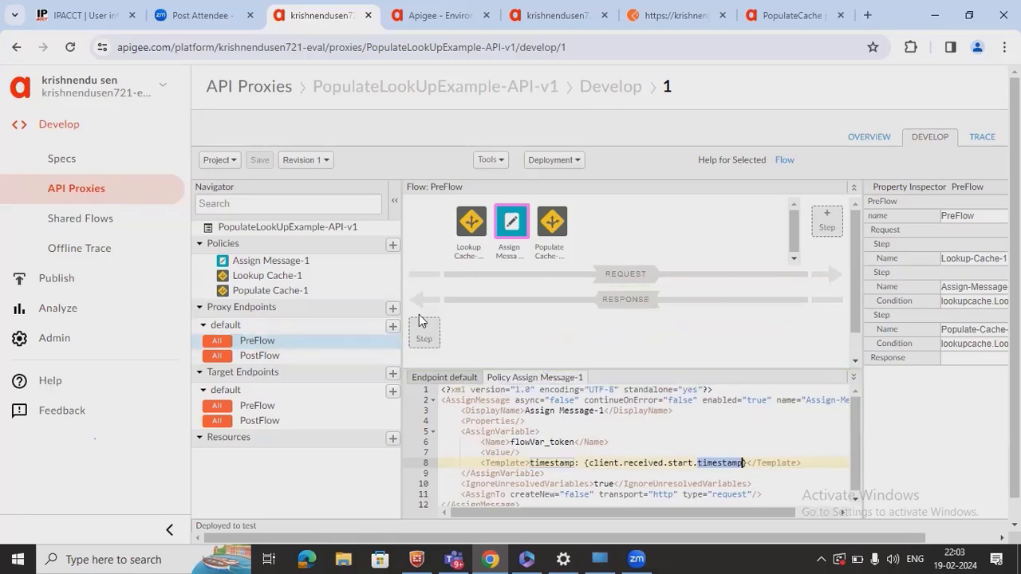
# - Start a trace session on test revision 1 and copy the proxy's request URL
pyautogui.click(993, 139)
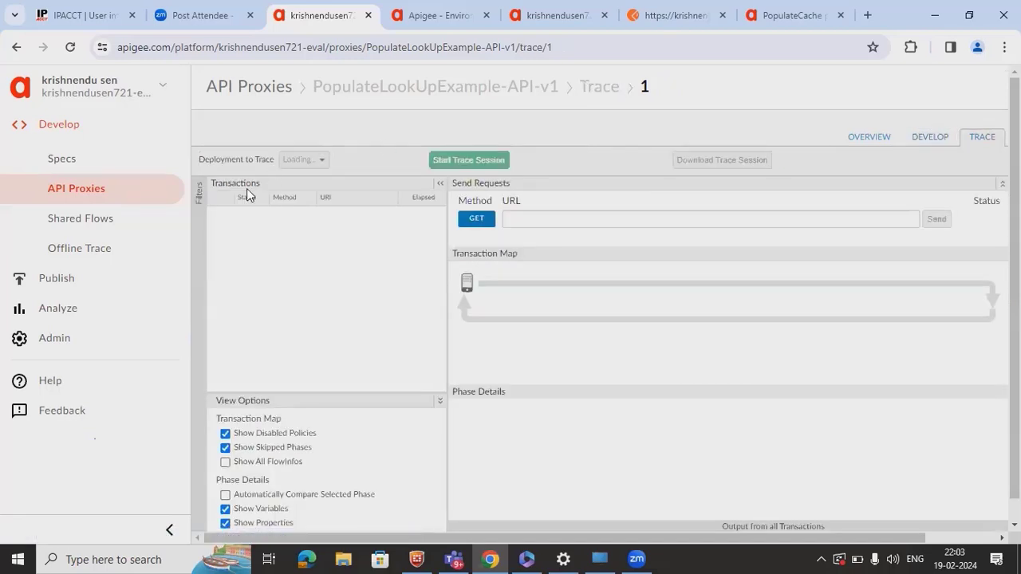
pyautogui.click(477, 164)
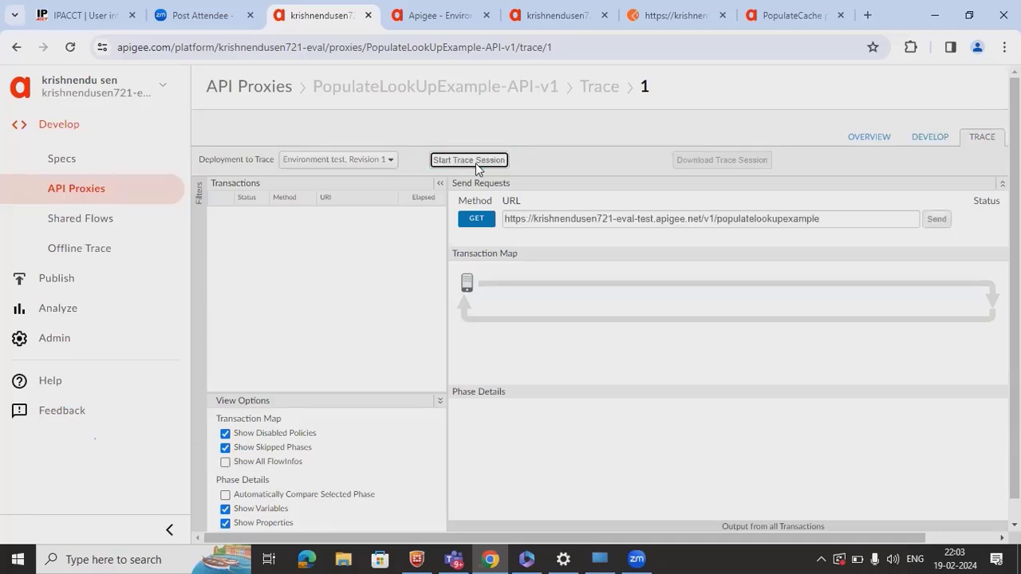
pyautogui.click(703, 214)
pyautogui.hotkey('ctrl', 'a')
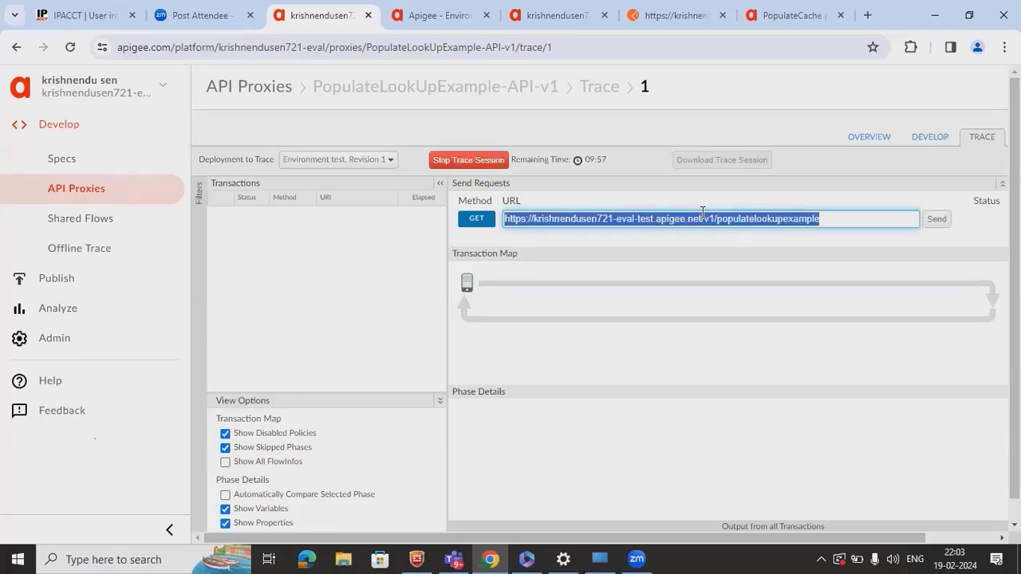
pyautogui.hotkey('ctrl', '6')
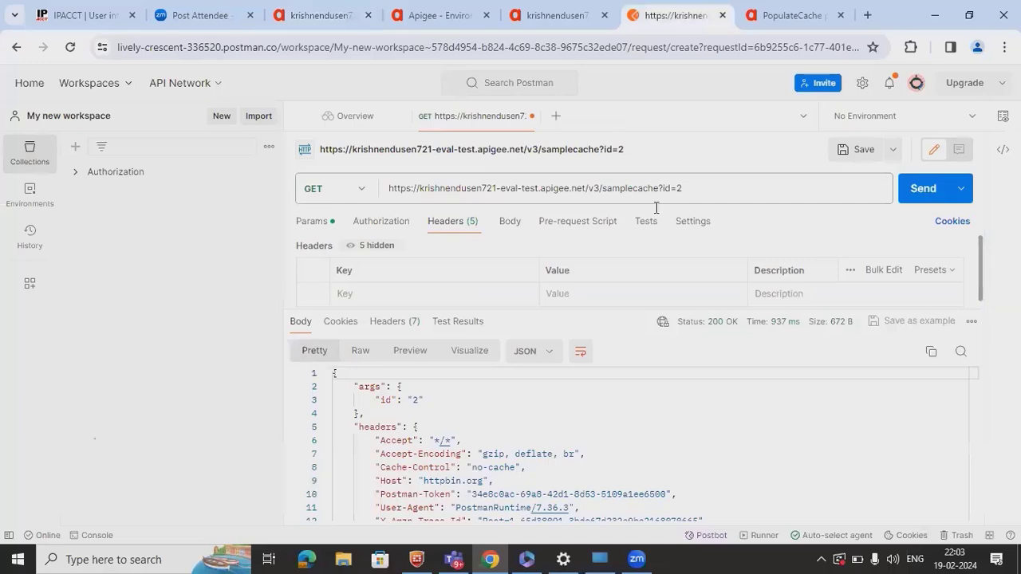
# - Send a GET from Postman to the pasted /v1/populatelookupexample proxy URL, getting 200 OK
pyautogui.click(698, 194)
pyautogui.hotkey('ctrl', 'a')
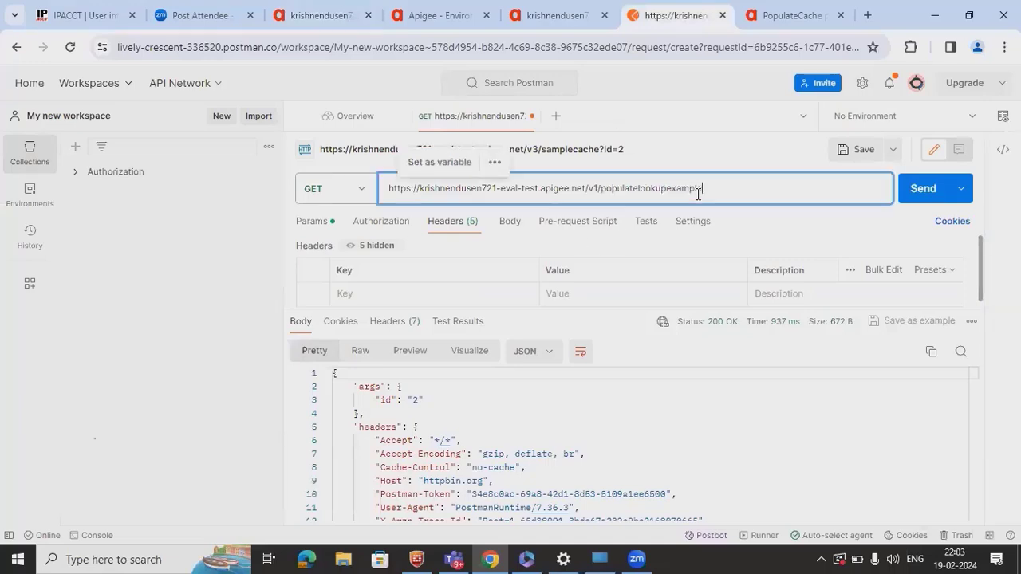
pyautogui.hotkey('ctrl', 'v')
pyautogui.click(899, 204)
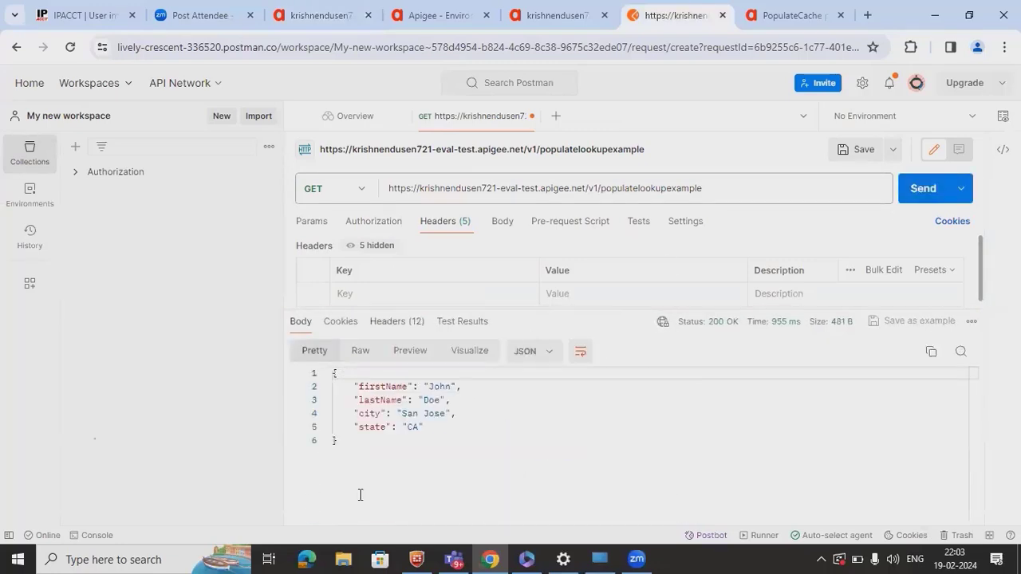
pyautogui.click(407, 24)
# - Inspect Lookup Cache-1's trace variables down to its flowVar_token assignment
pyautogui.click(363, 23)
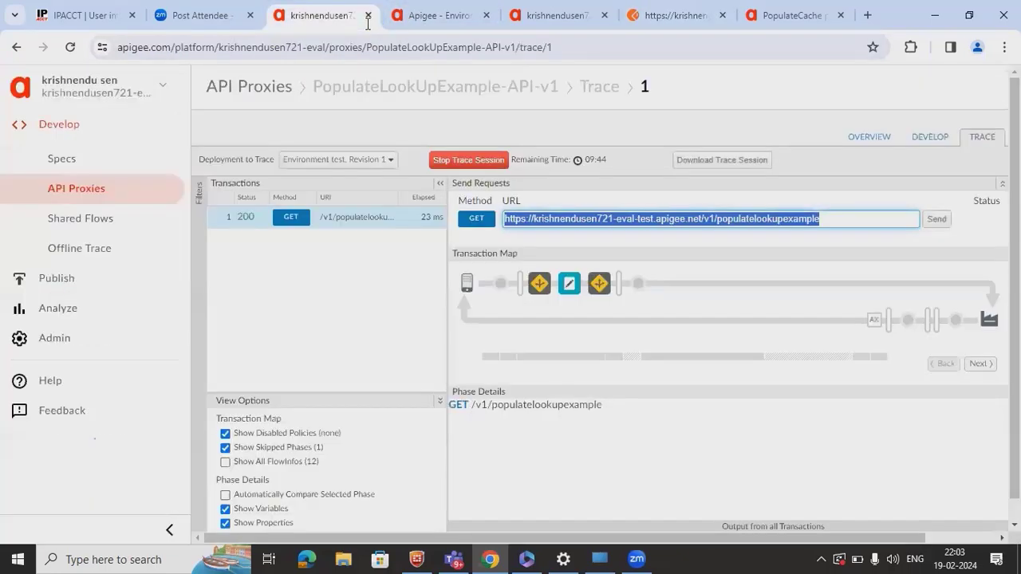
pyautogui.click(540, 283)
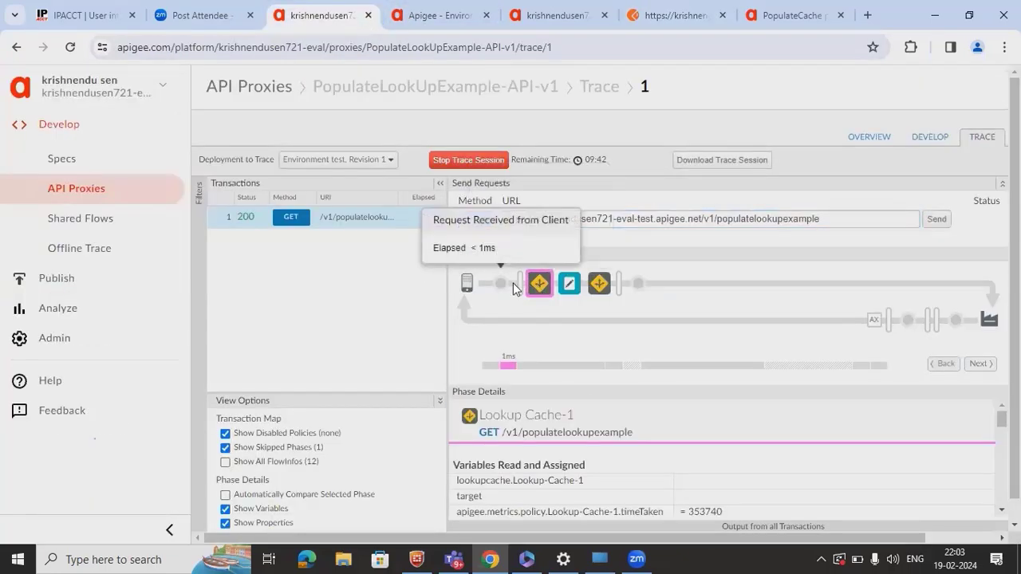
pyautogui.click(513, 283)
pyautogui.click(550, 288)
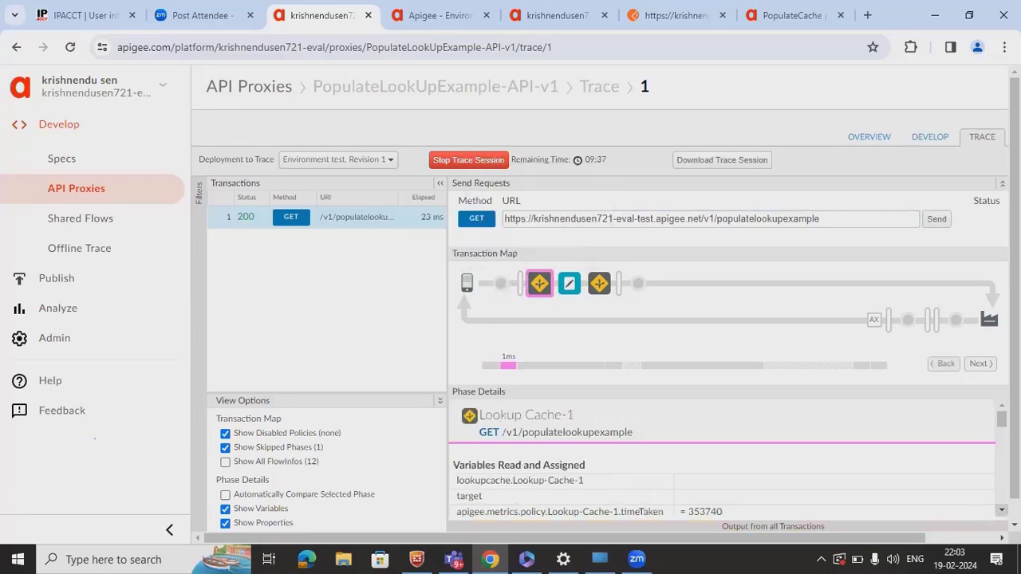
pyautogui.scroll(-1, 722, 459)
pyautogui.scroll(-1, 722, 458)
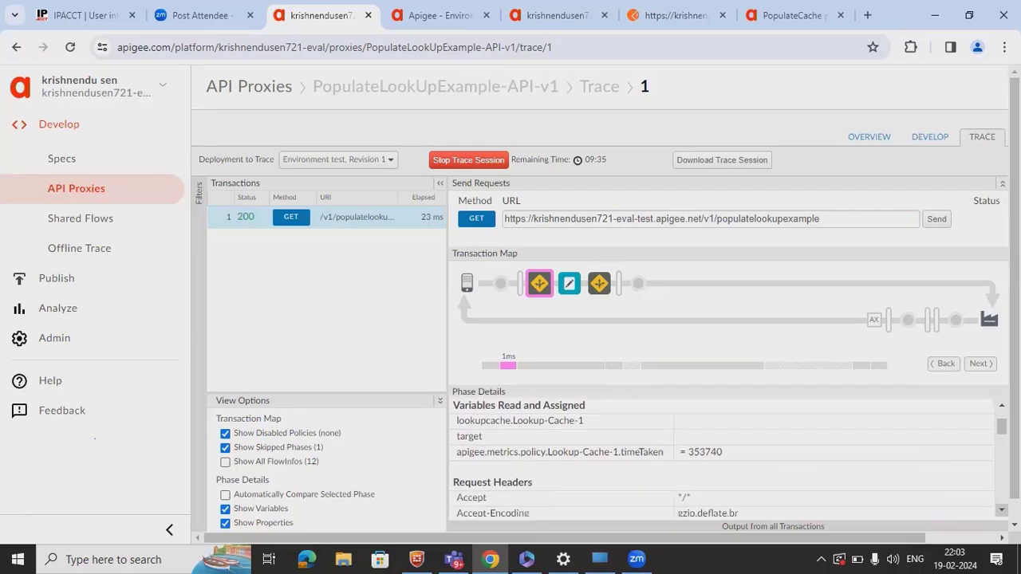
pyautogui.scroll(-7, 722, 458)
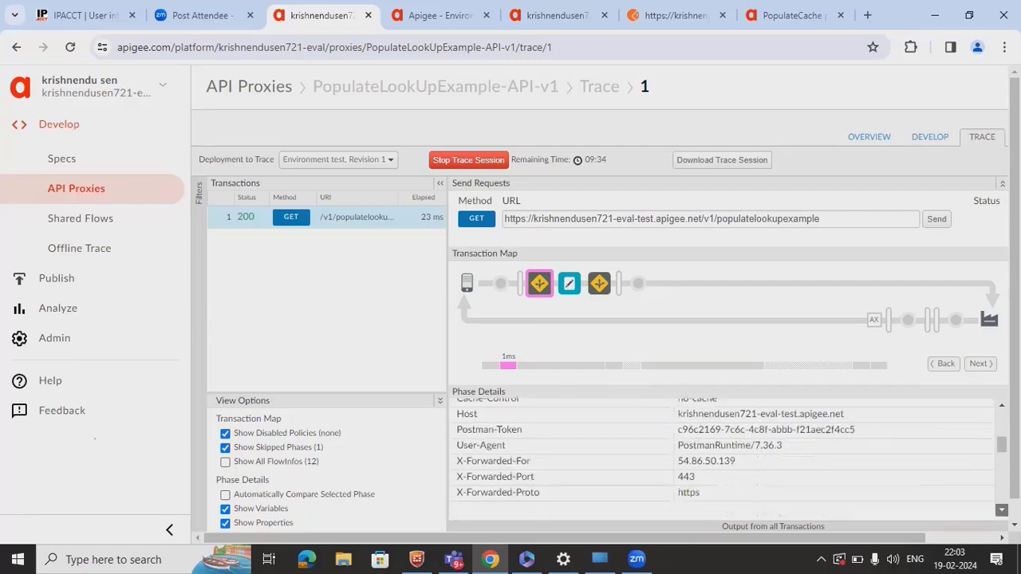
pyautogui.scroll(-4, 722, 459)
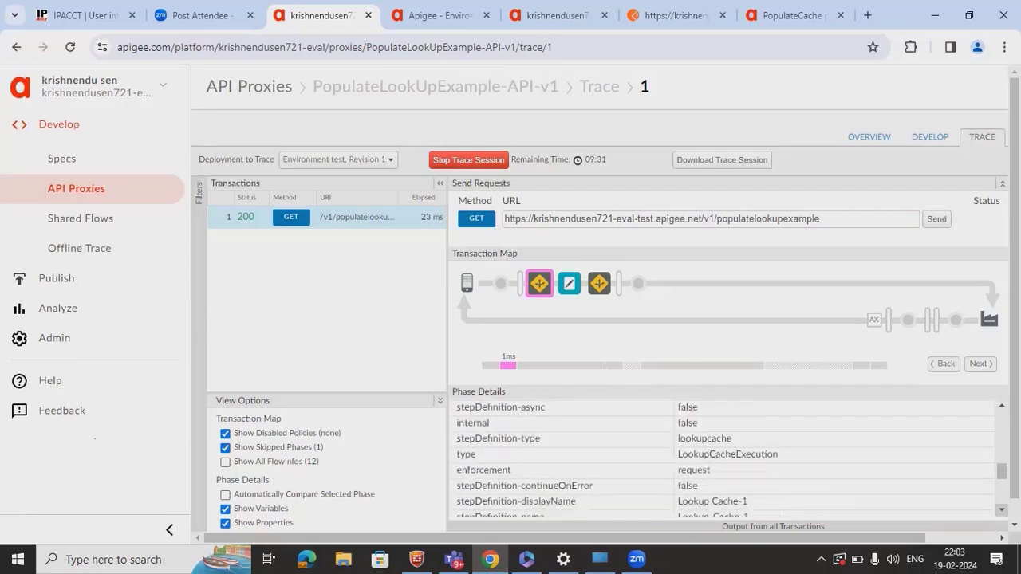
pyautogui.scroll(-3, 722, 458)
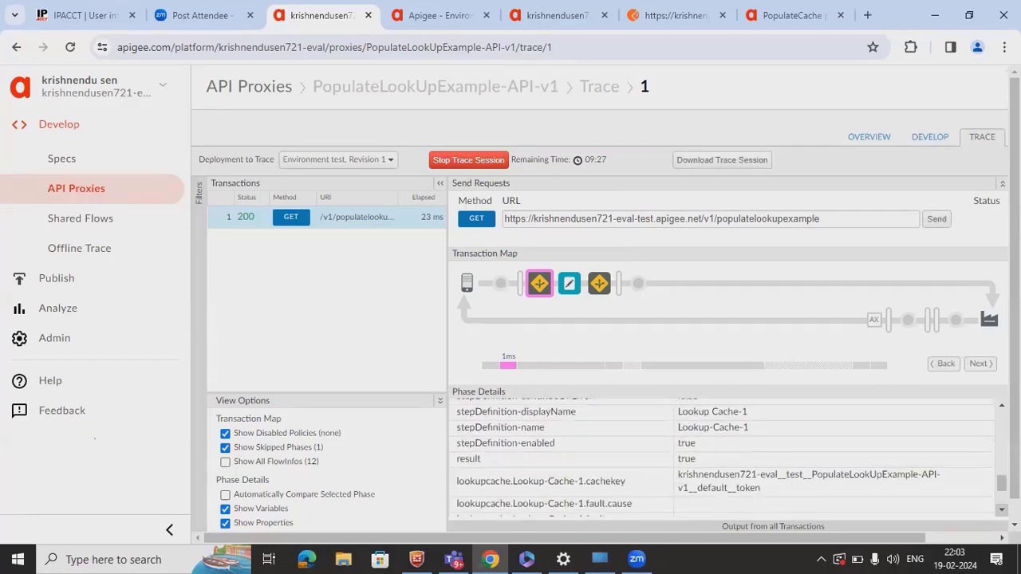
pyautogui.scroll(-1, 722, 459)
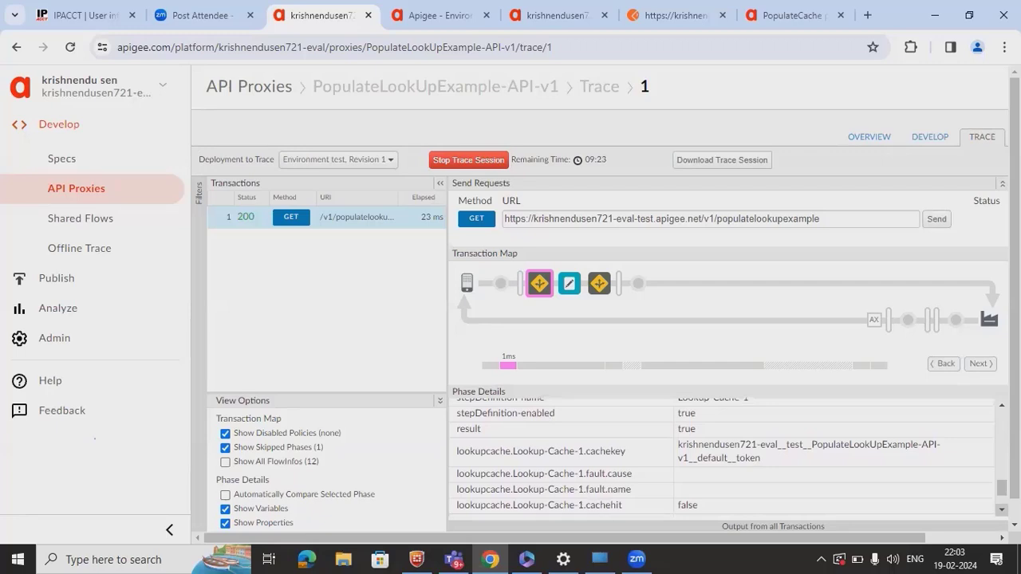
pyautogui.scroll(-1, 722, 459)
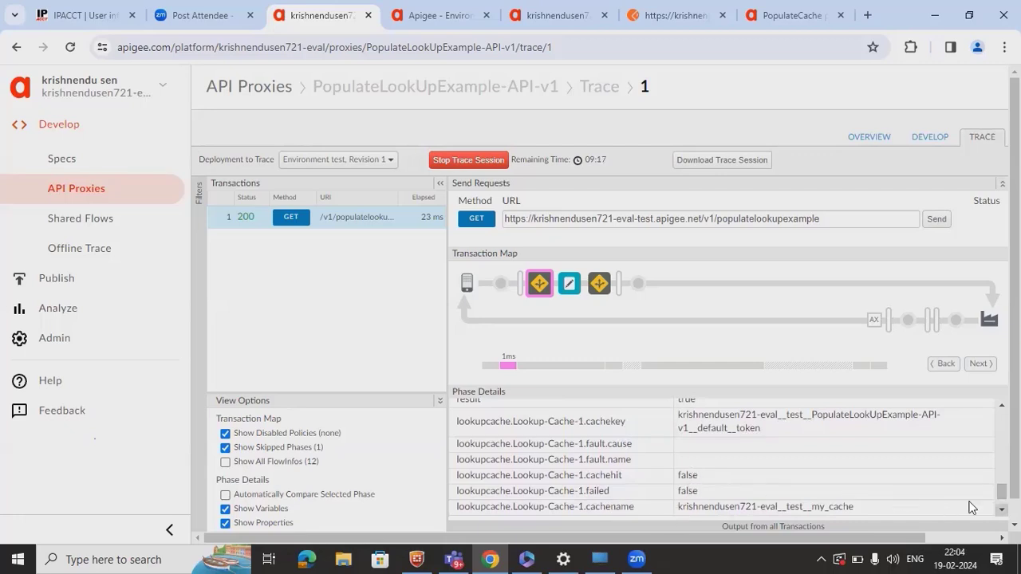
pyautogui.scroll(-1, 973, 506)
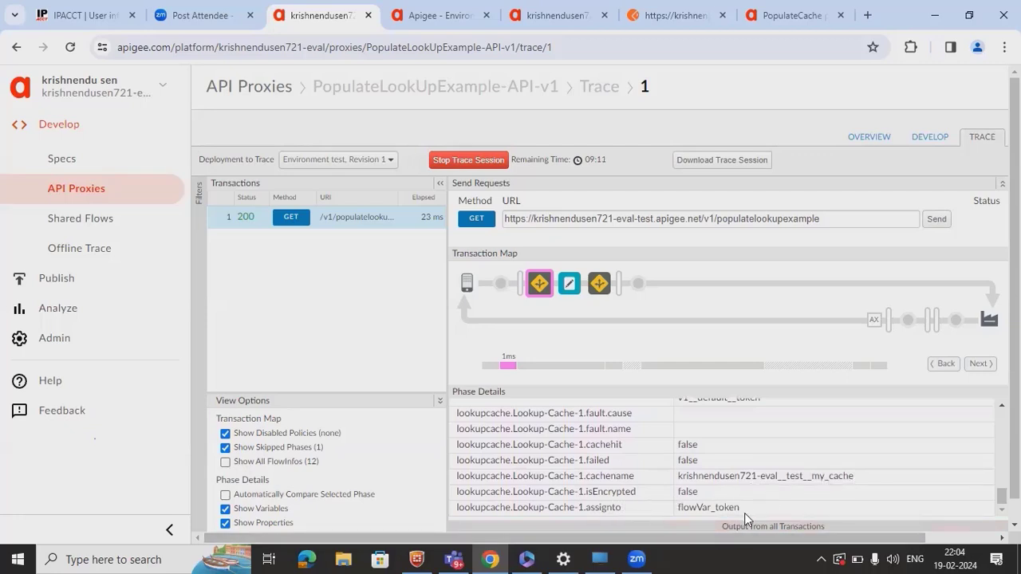
pyautogui.doubleClick(713, 511)
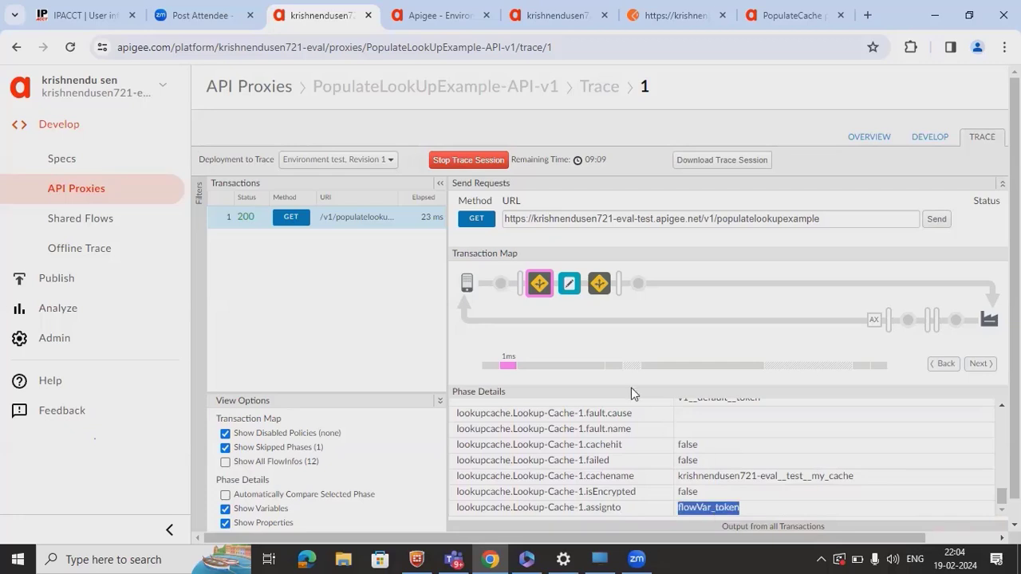
pyautogui.click(567, 282)
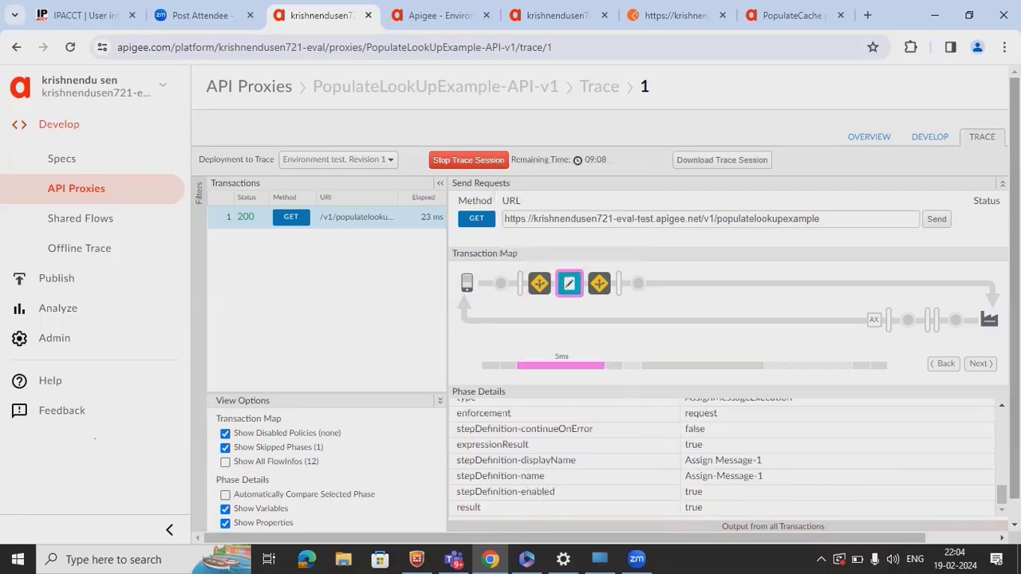
pyautogui.click(1002, 405)
pyautogui.click(1001, 405)
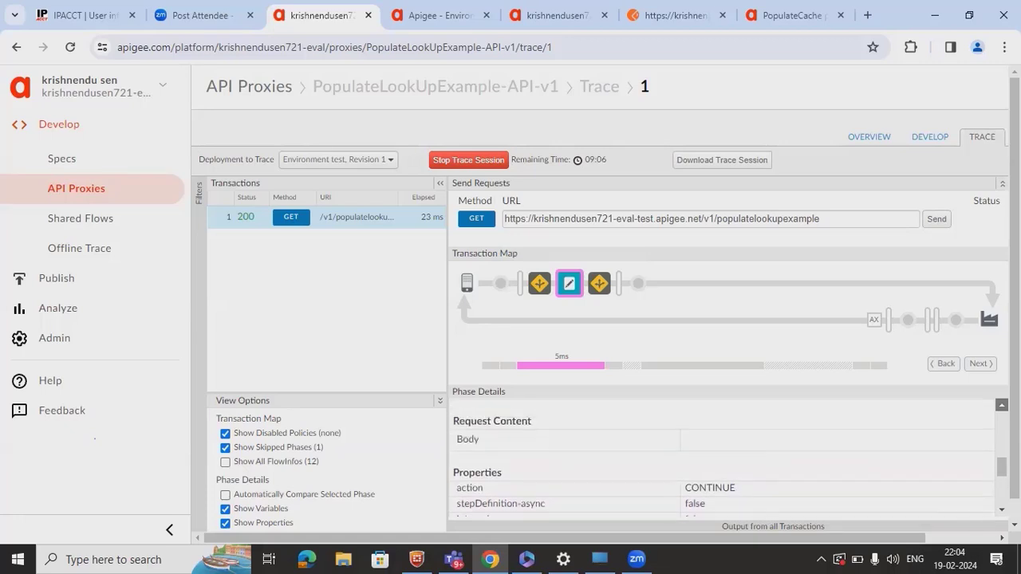
pyautogui.click(1002, 405)
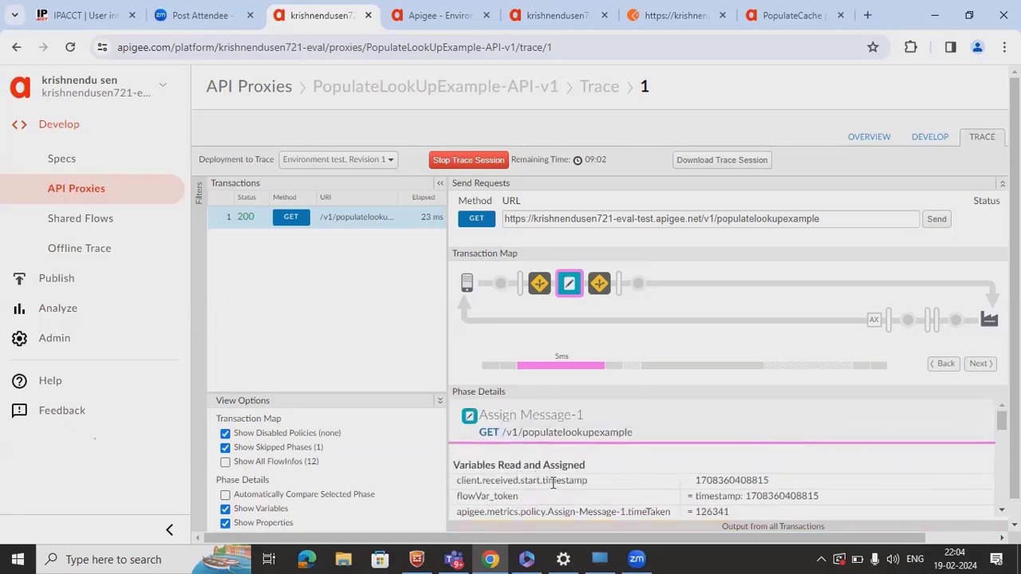
pyautogui.doubleClick(719, 483)
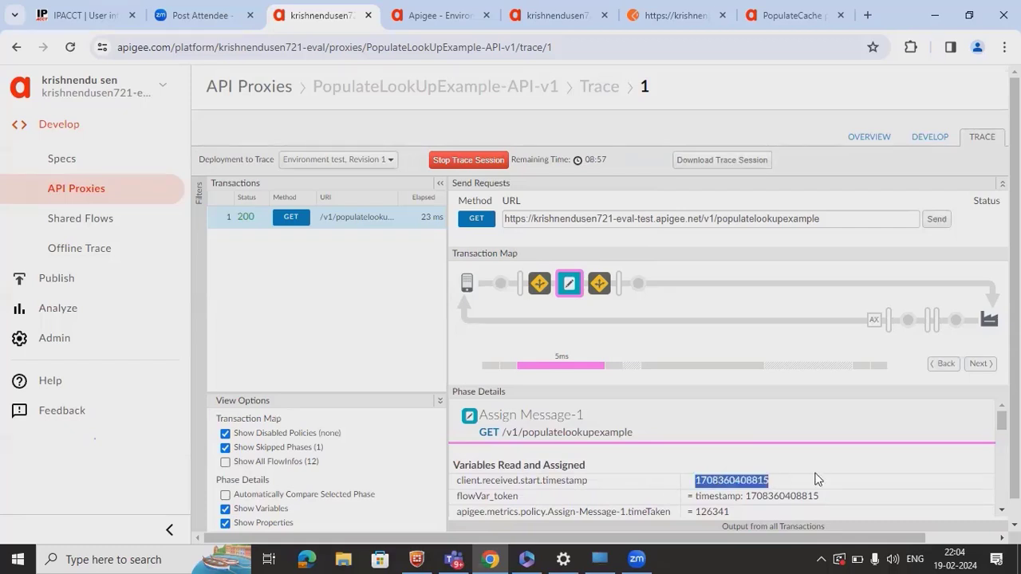
pyautogui.doubleClick(506, 497)
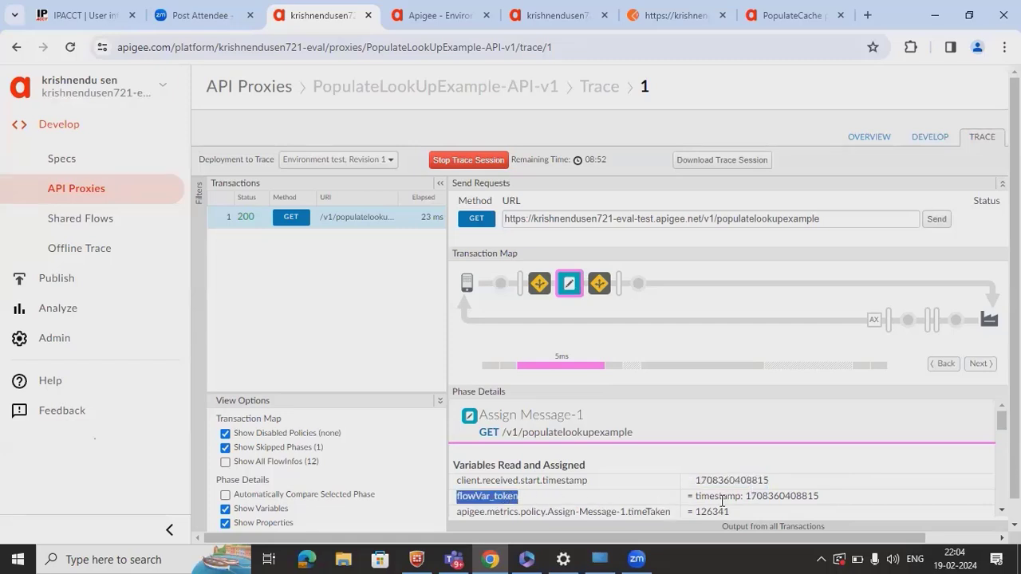
pyautogui.doubleClick(812, 497)
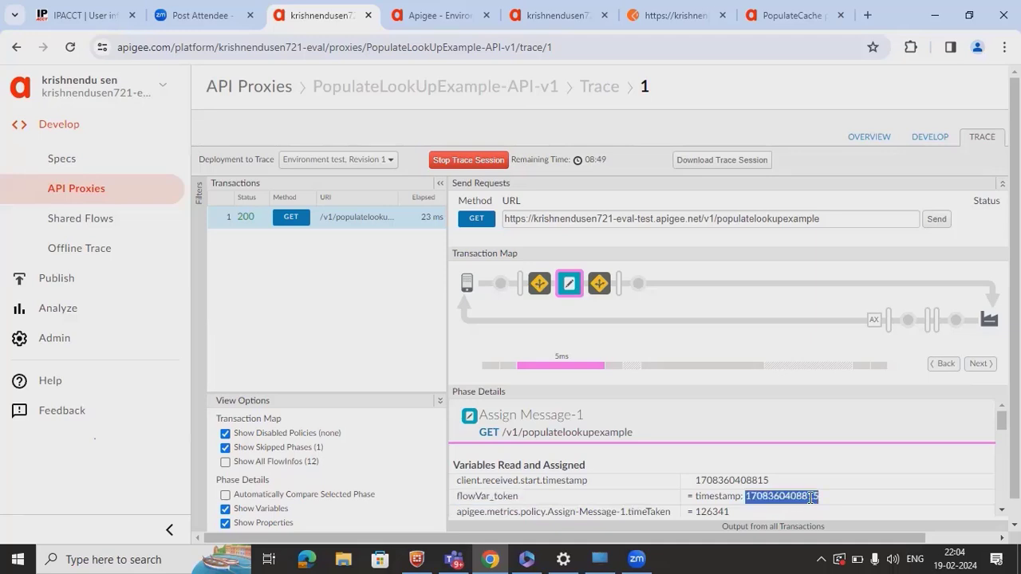
pyautogui.moveTo(602, 289)
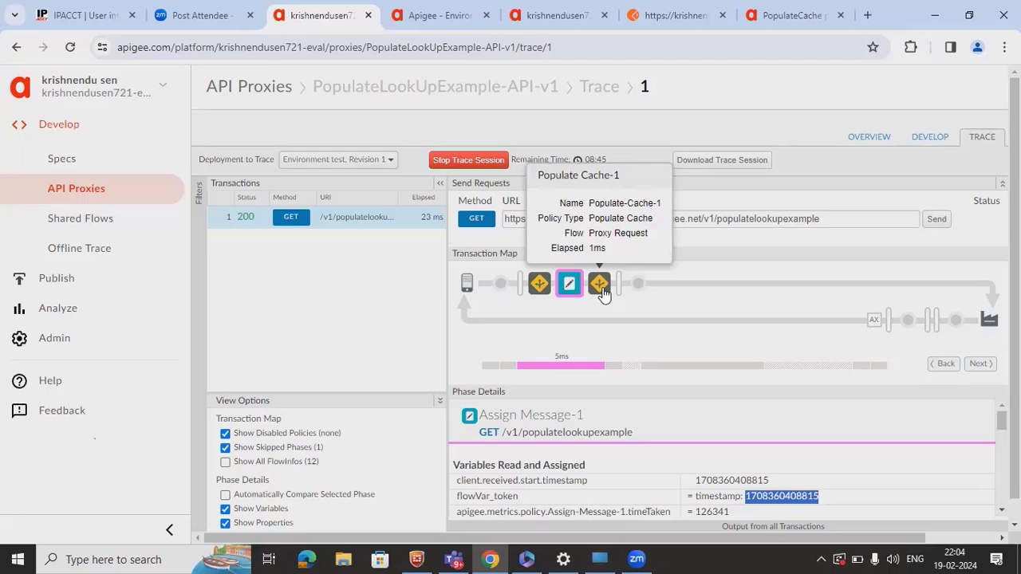
# - Confirm Populate Cache-1 cached flowVar_token, then return to Lookup Cache-1's trace details
pyautogui.click(600, 284)
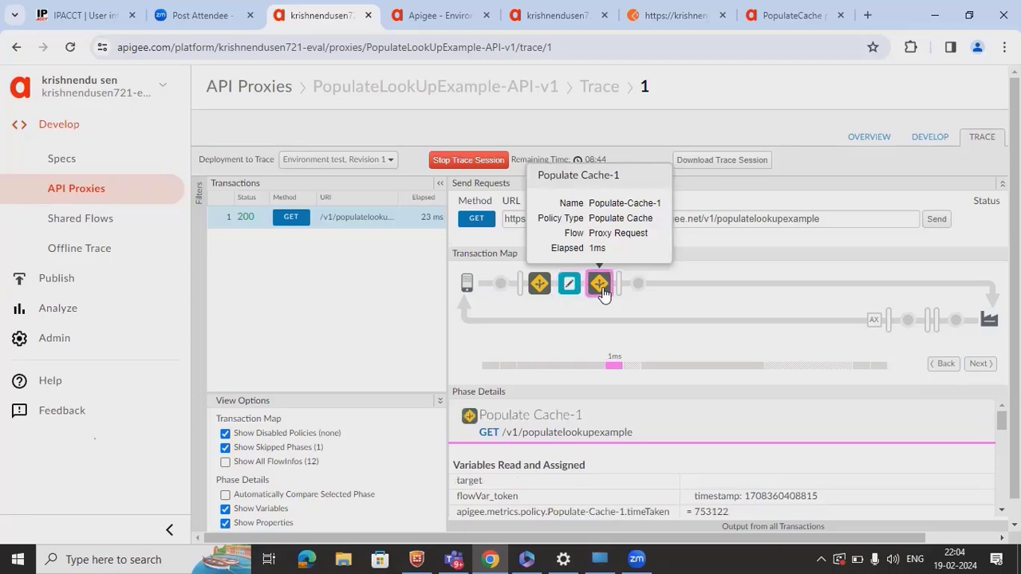
pyautogui.doubleClick(479, 499)
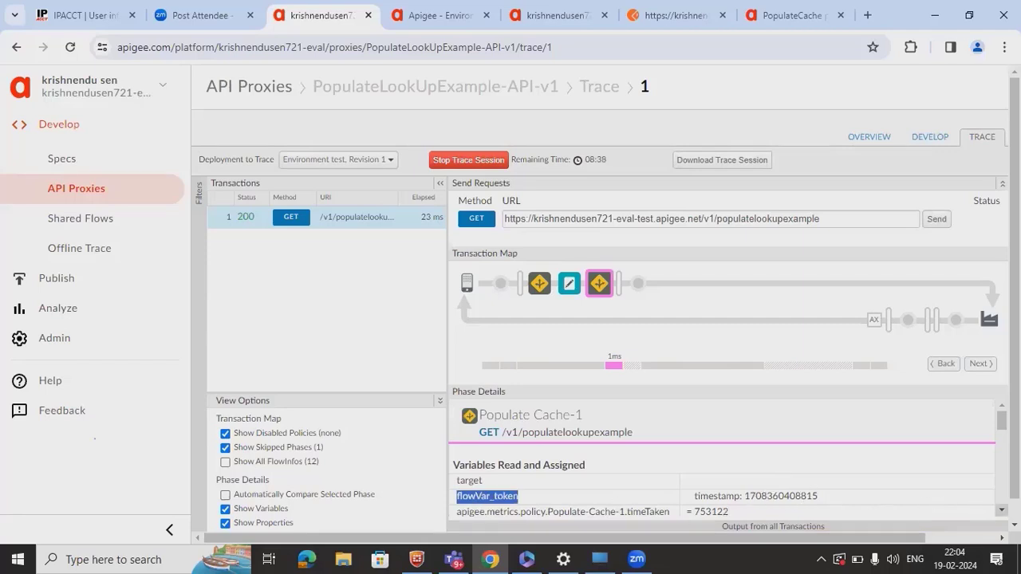
pyautogui.click(1001, 510)
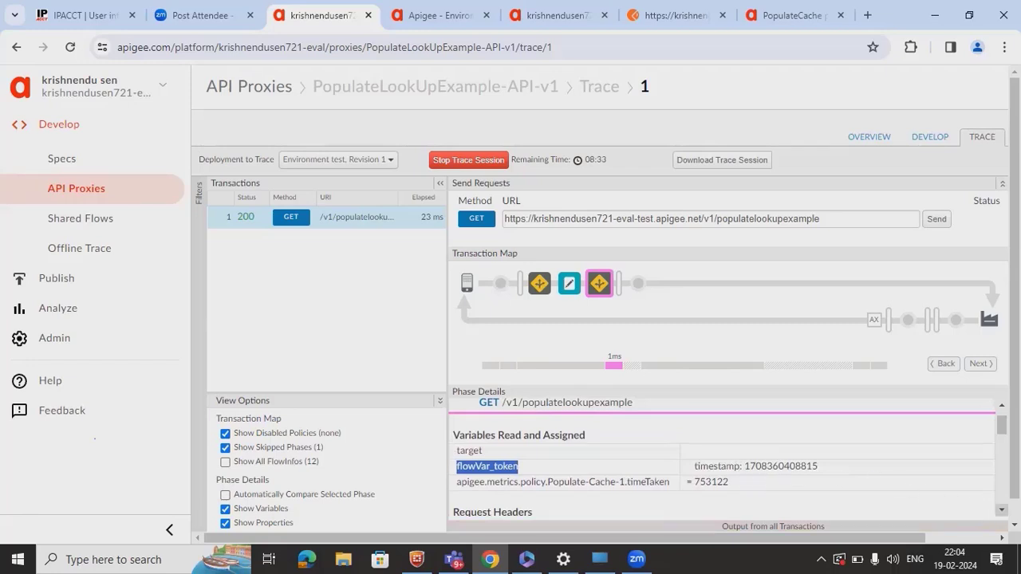
pyautogui.click(1002, 511)
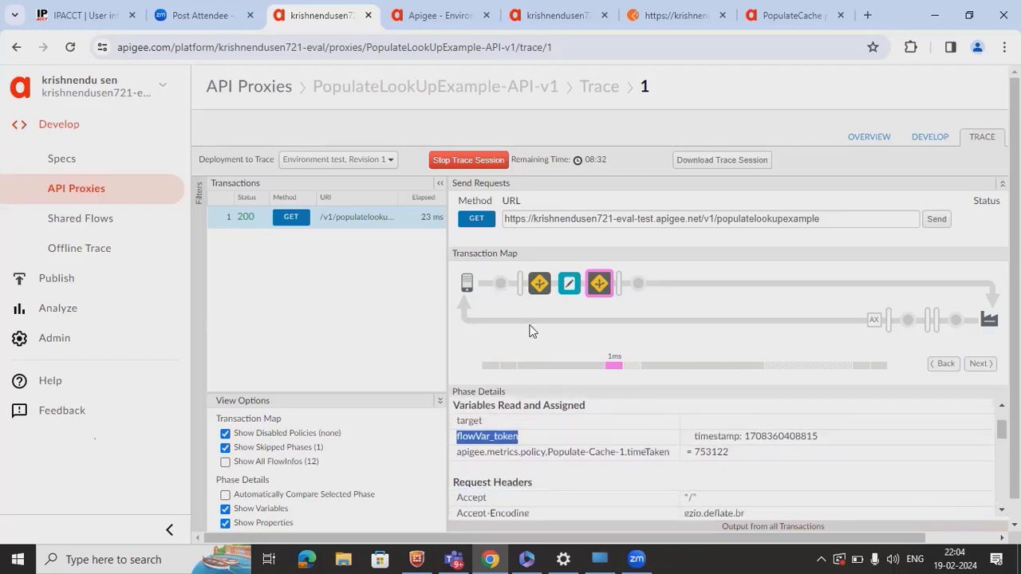
pyautogui.click(539, 287)
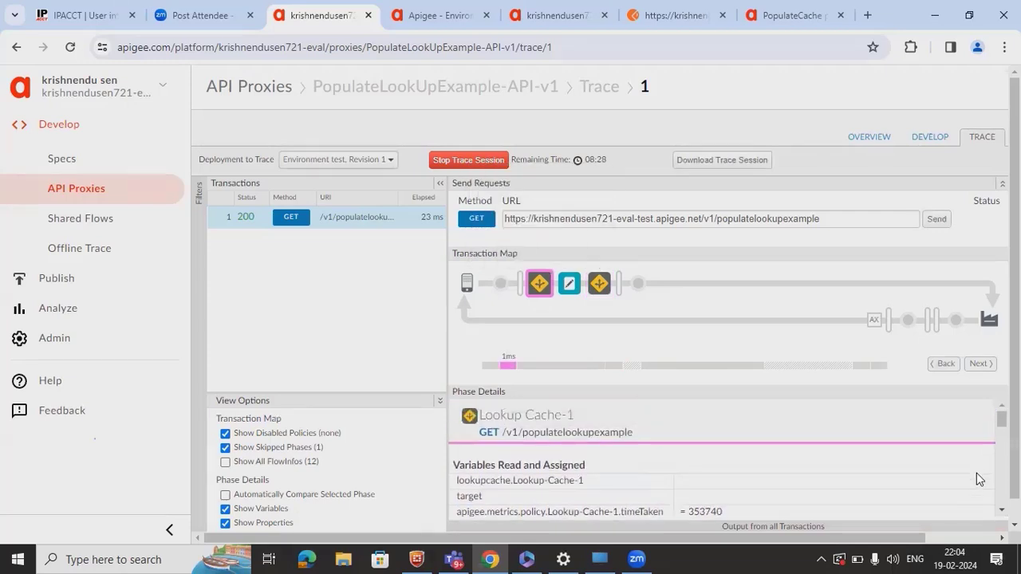
# - Scroll through Lookup Cache-1's trace details
pyautogui.click(1001, 510)
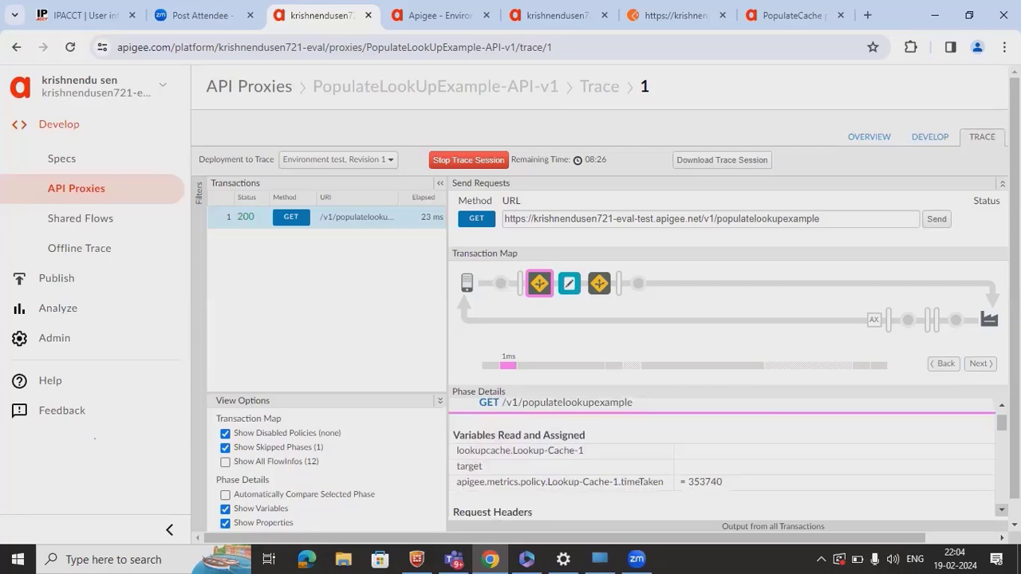
pyautogui.click(1002, 510)
pyautogui.click(1001, 511)
pyautogui.scroll(-6, 1002, 511)
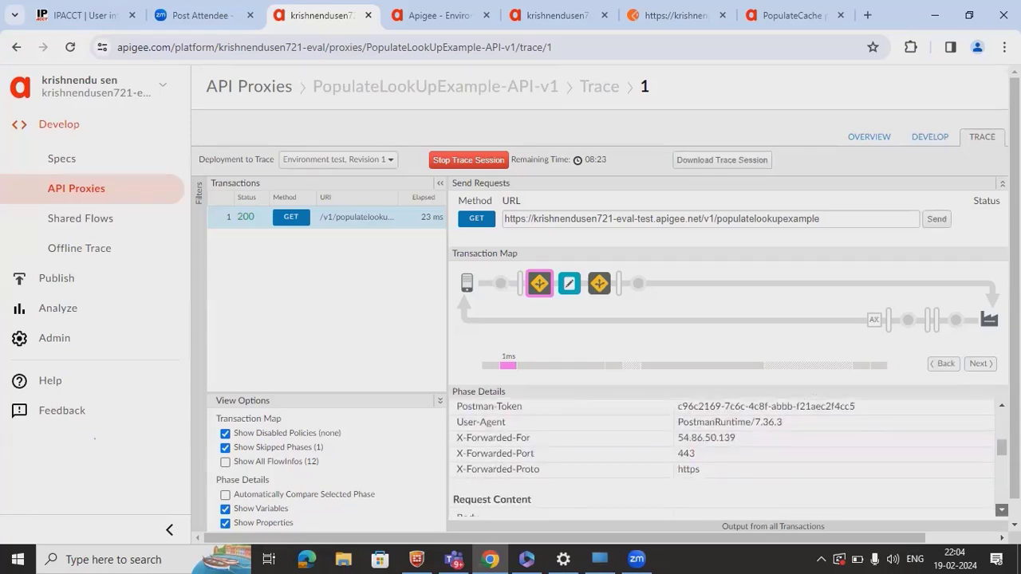
pyautogui.scroll(-6, 722, 458)
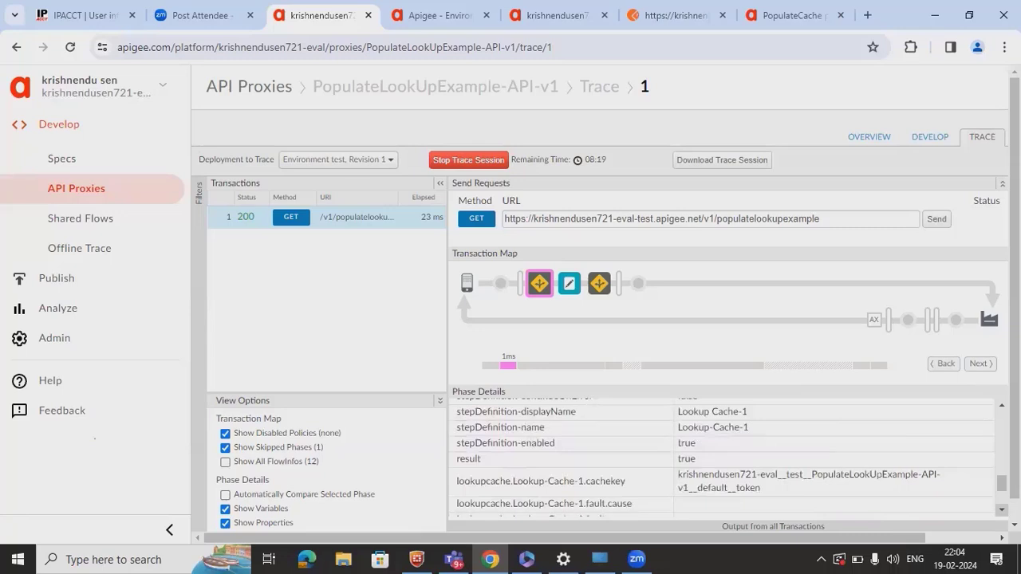
pyautogui.scroll(-3, 722, 458)
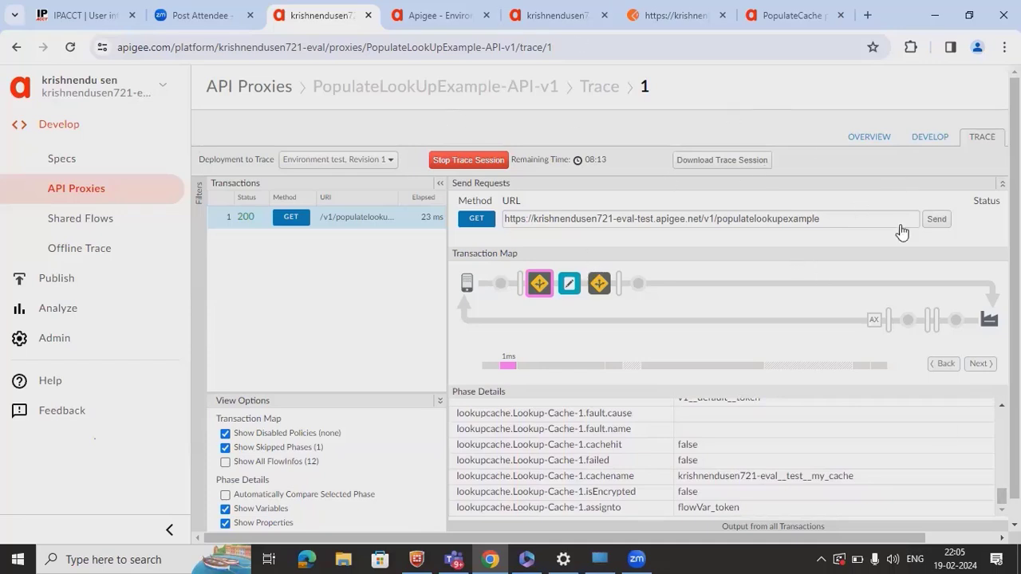
# - Resend the populatelookupexample GET from Postman and view the test environment's Caches page
pyautogui.hotkey('ctrl', '6')
pyautogui.click(938, 190)
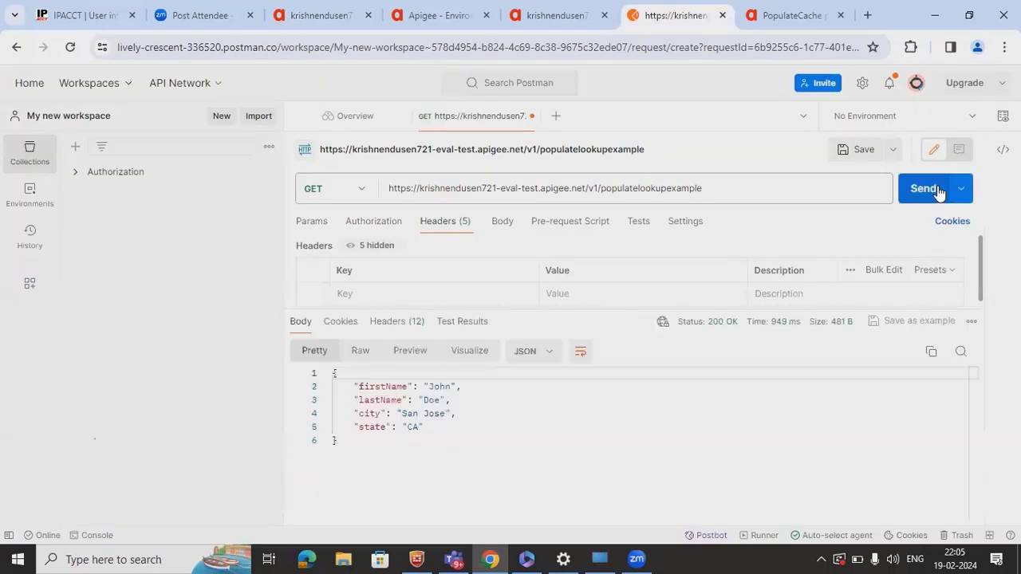
pyautogui.click(361, 25)
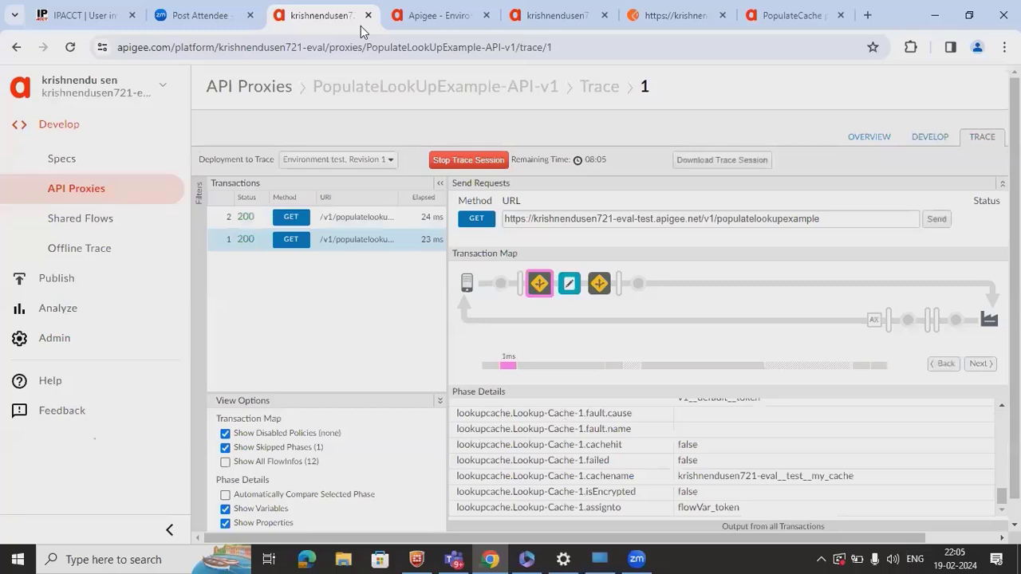
pyautogui.click(452, 29)
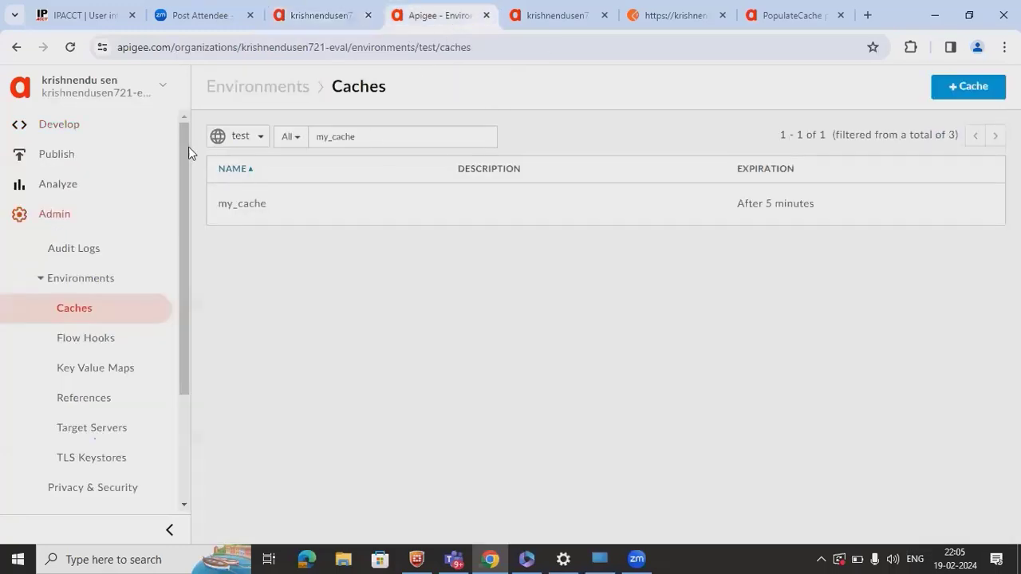
# - Reload the Caches page, filter the cache list, then return to the proxy trace
pyautogui.click(70, 46)
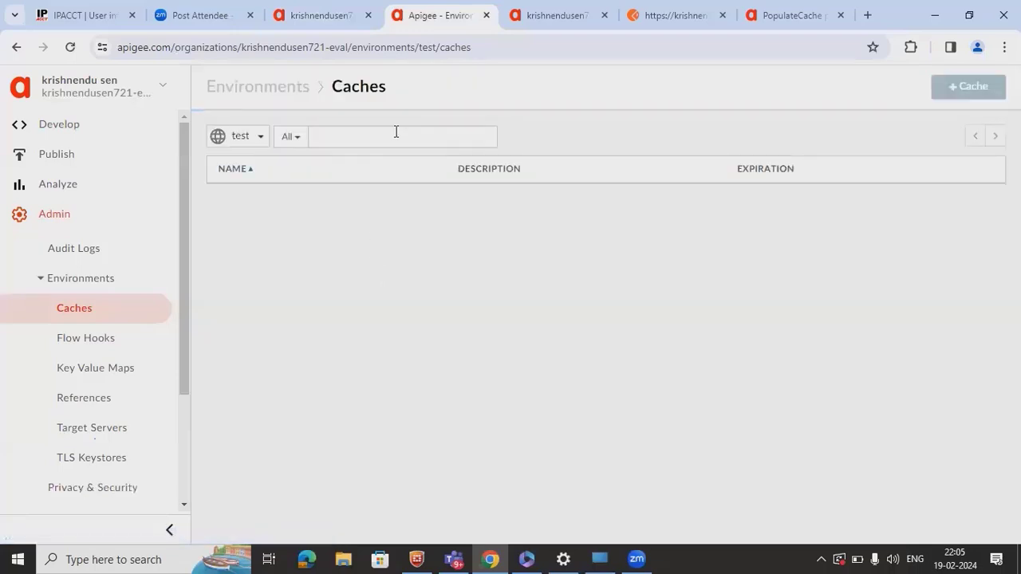
pyautogui.click(394, 140)
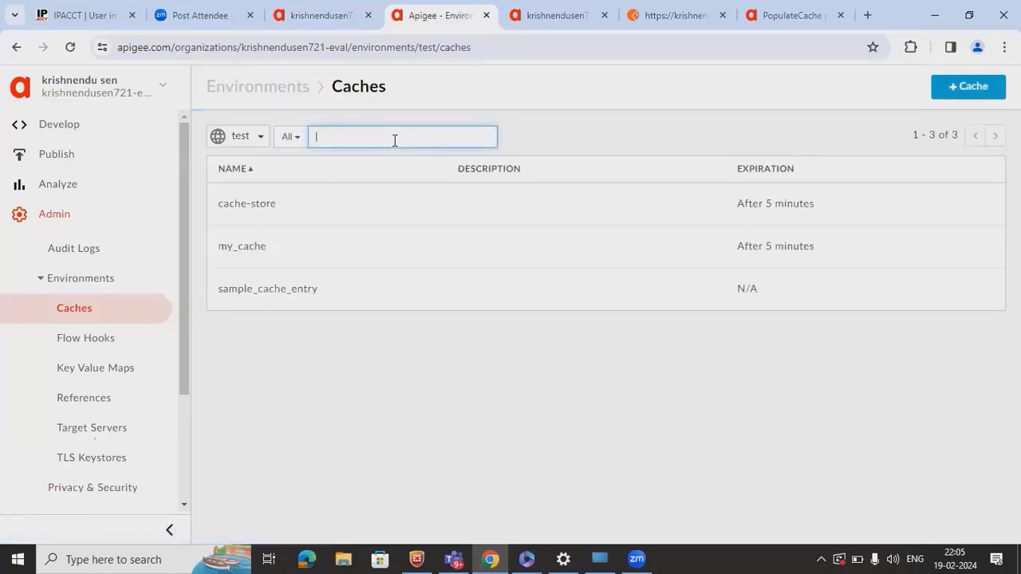
pyautogui.click(318, 16)
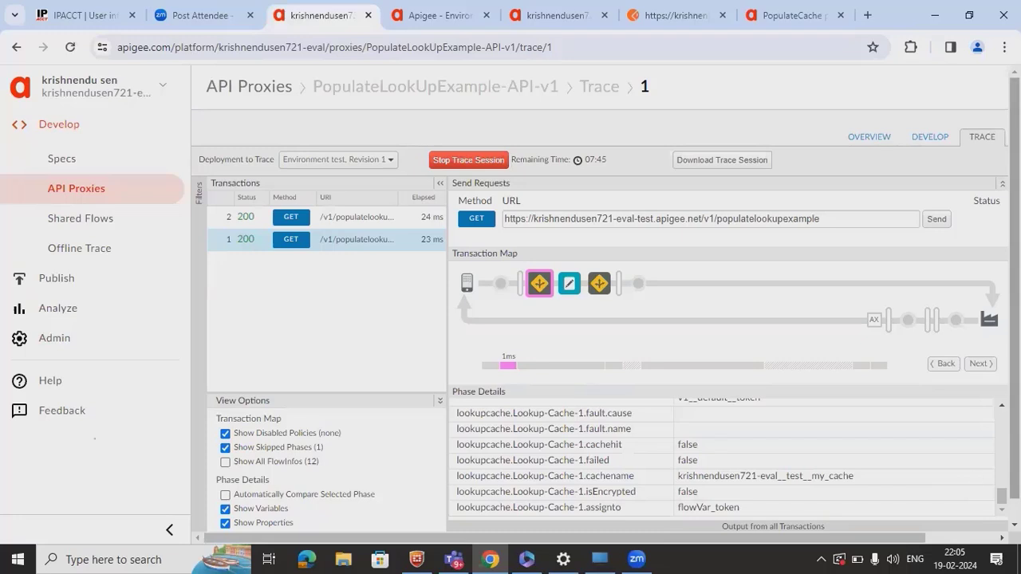
pyautogui.scroll(2, 1001, 493)
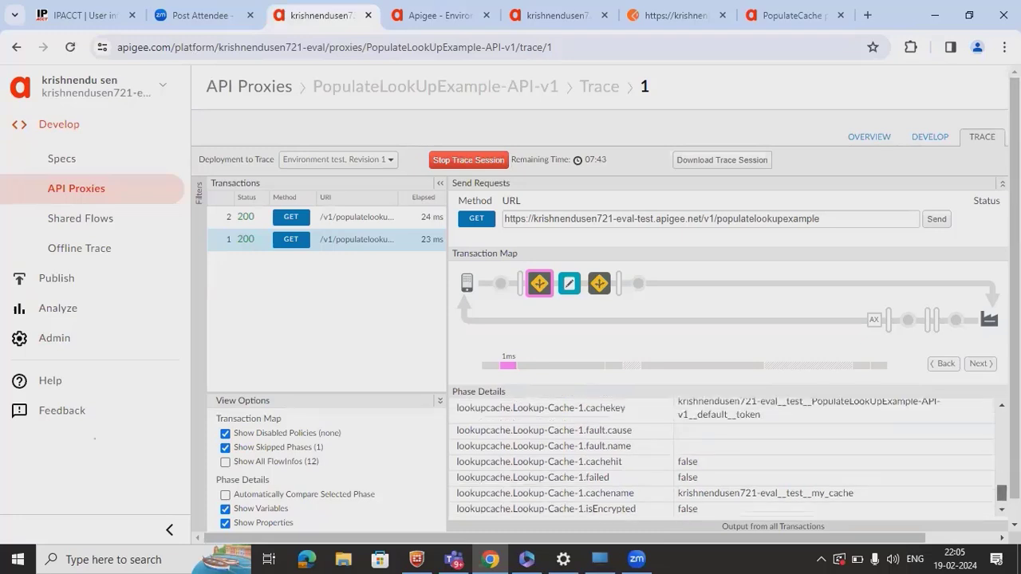
pyautogui.scroll(10, 1001, 493)
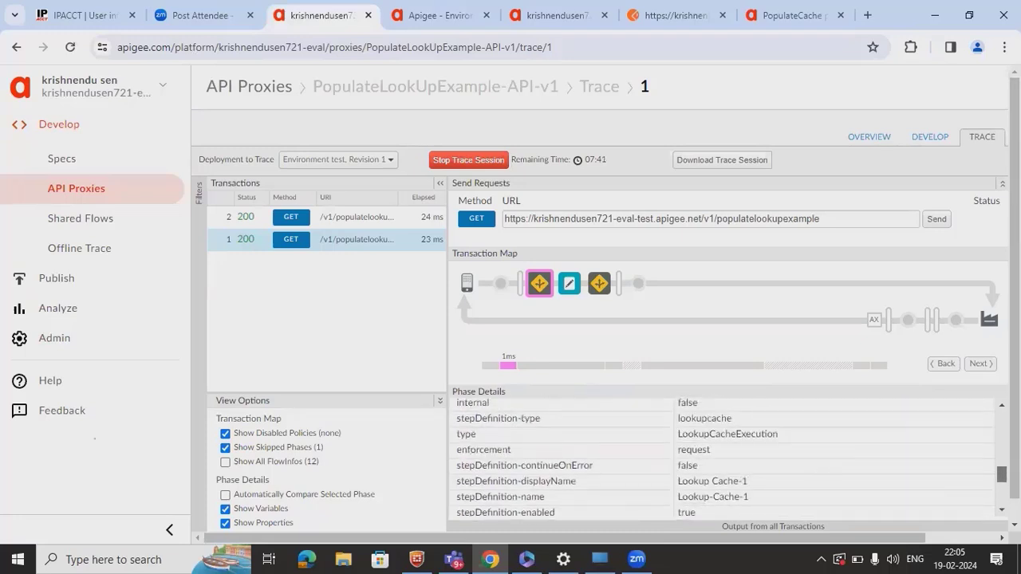
pyautogui.scroll(-4, 1001, 492)
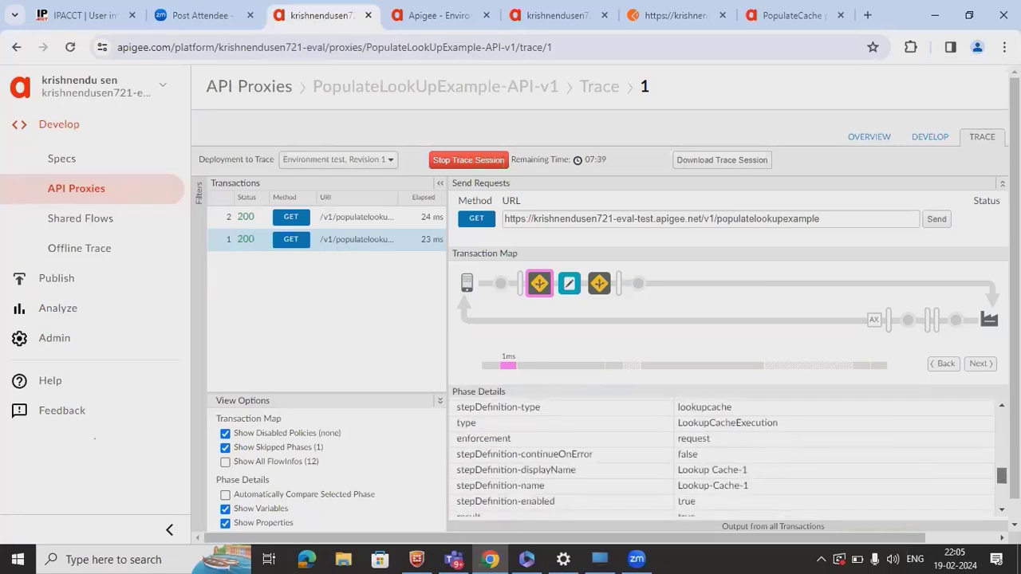
pyautogui.scroll(-3, 1001, 493)
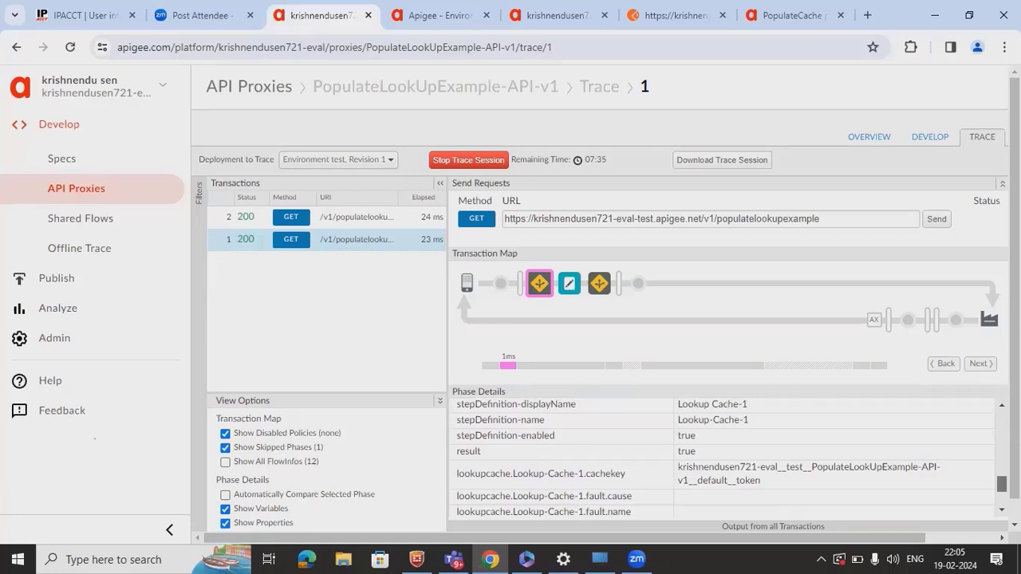
pyautogui.scroll(8, 722, 459)
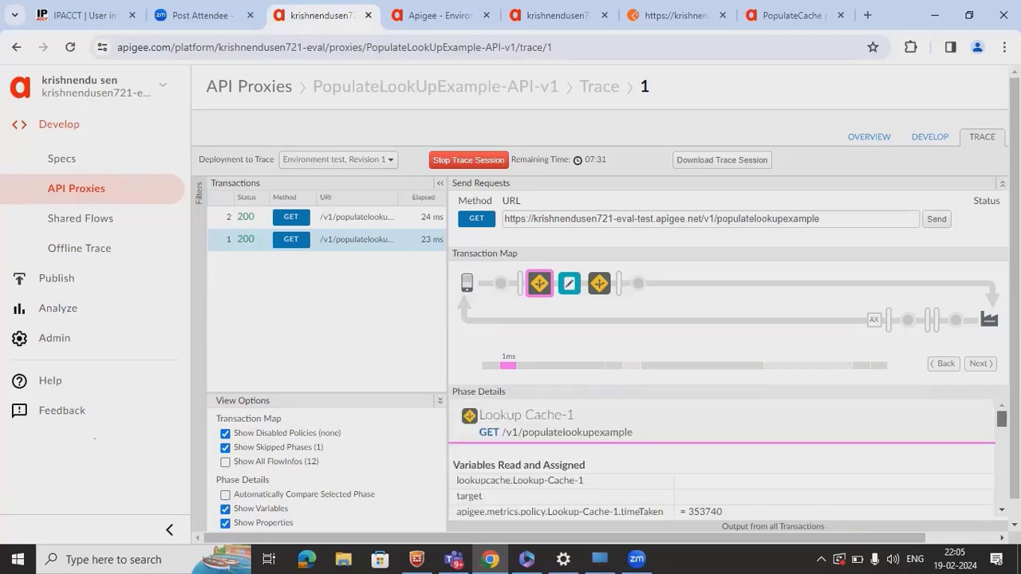
pyautogui.scroll(-5, 721, 459)
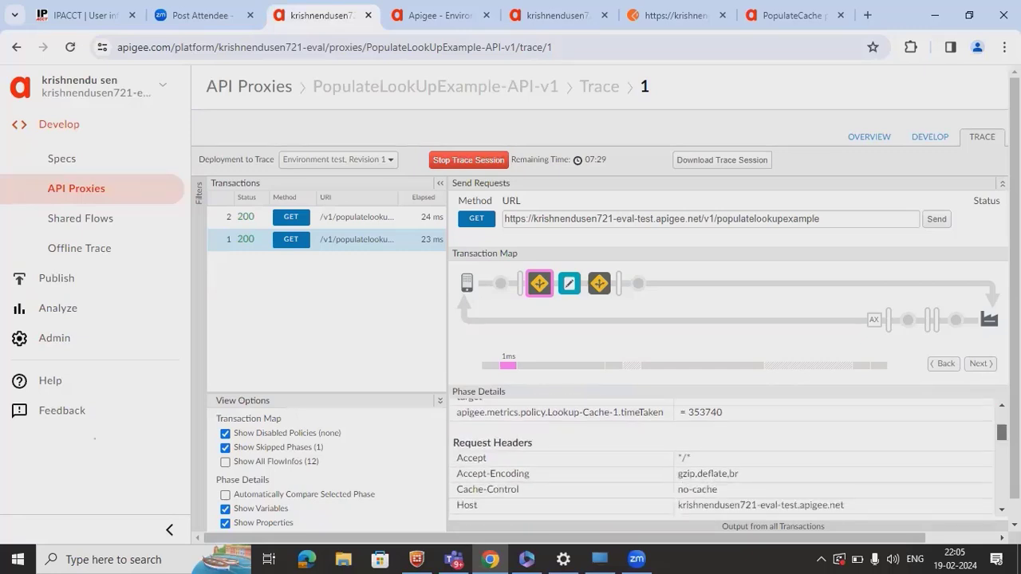
pyautogui.click(378, 215)
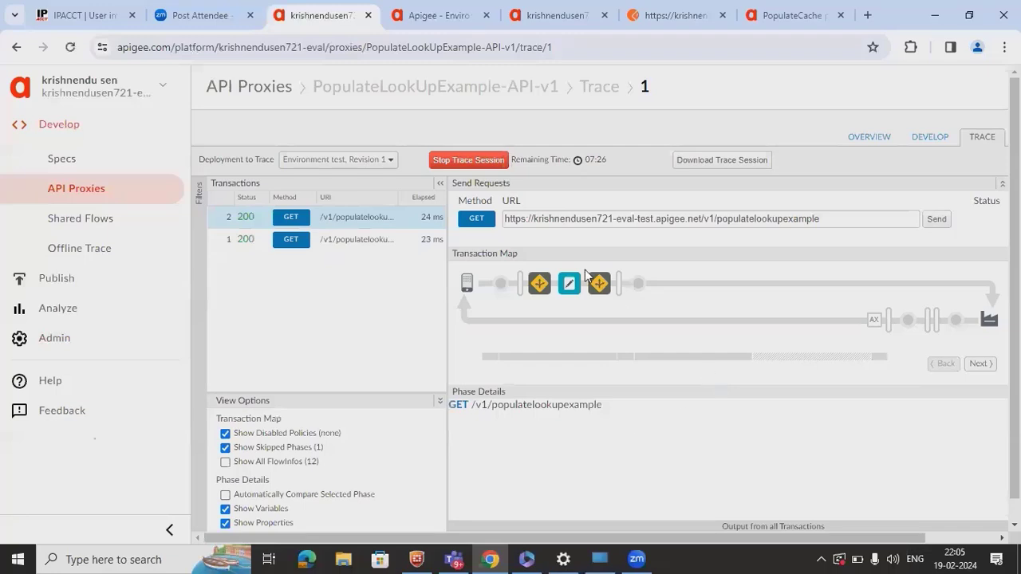
pyautogui.click(540, 285)
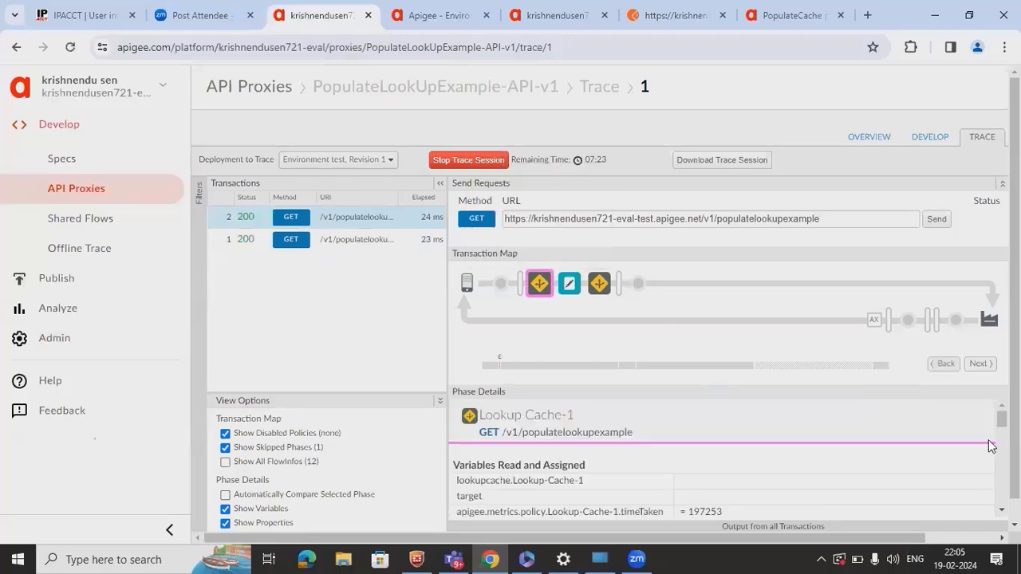
pyautogui.scroll(-5, 722, 459)
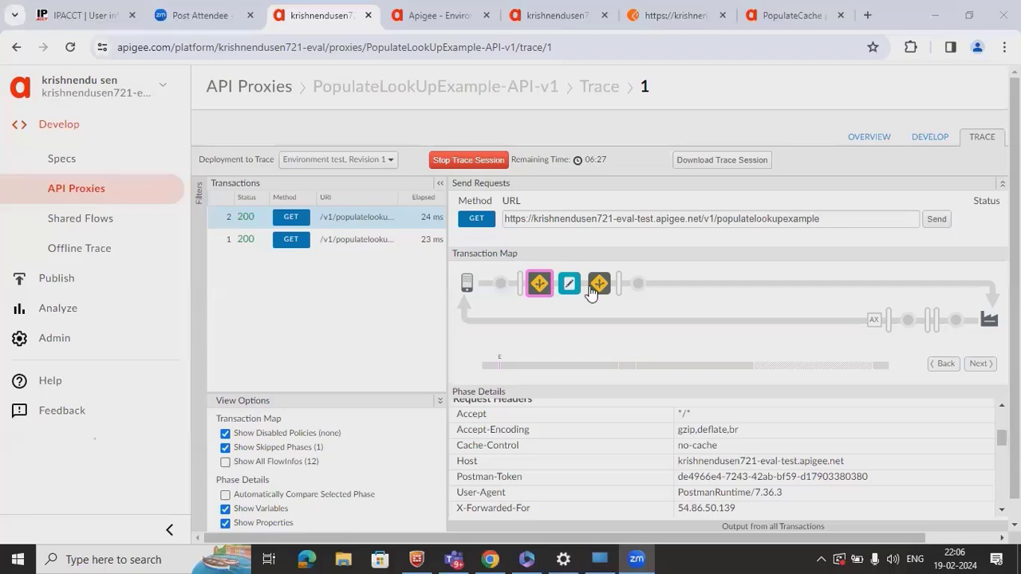
pyautogui.moveTo(567, 292)
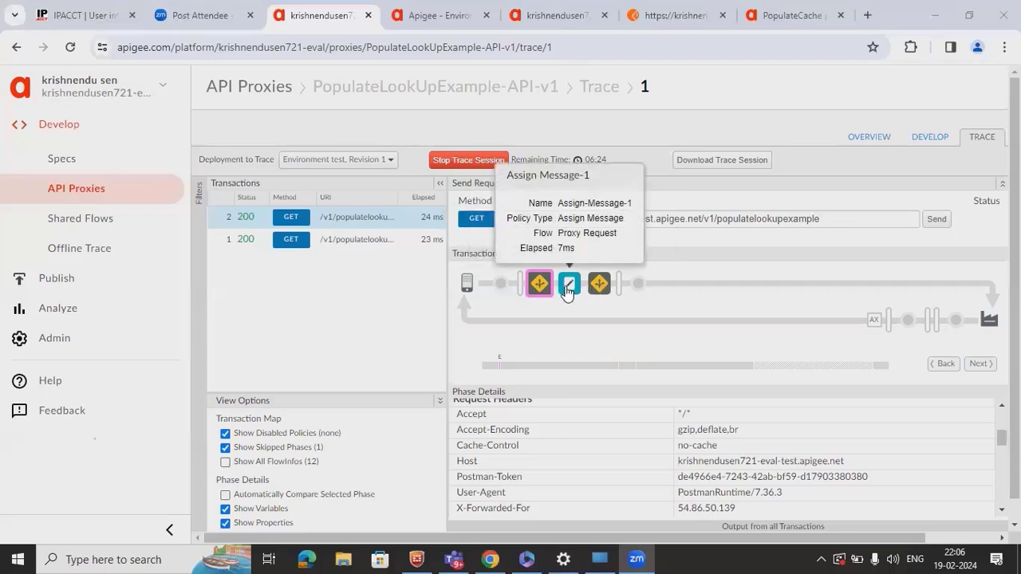
pyautogui.click(567, 292)
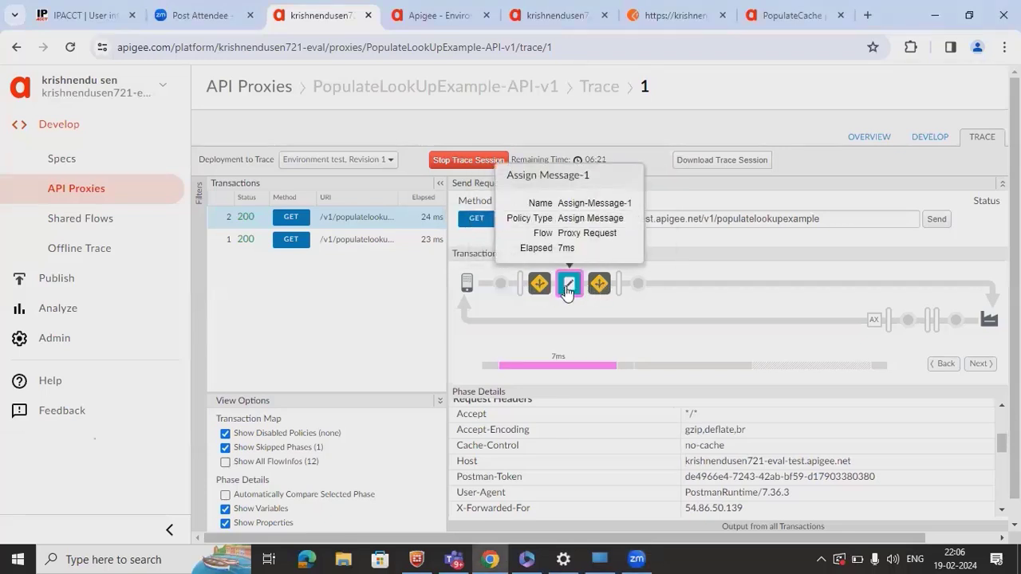
pyautogui.scroll(5, 957, 442)
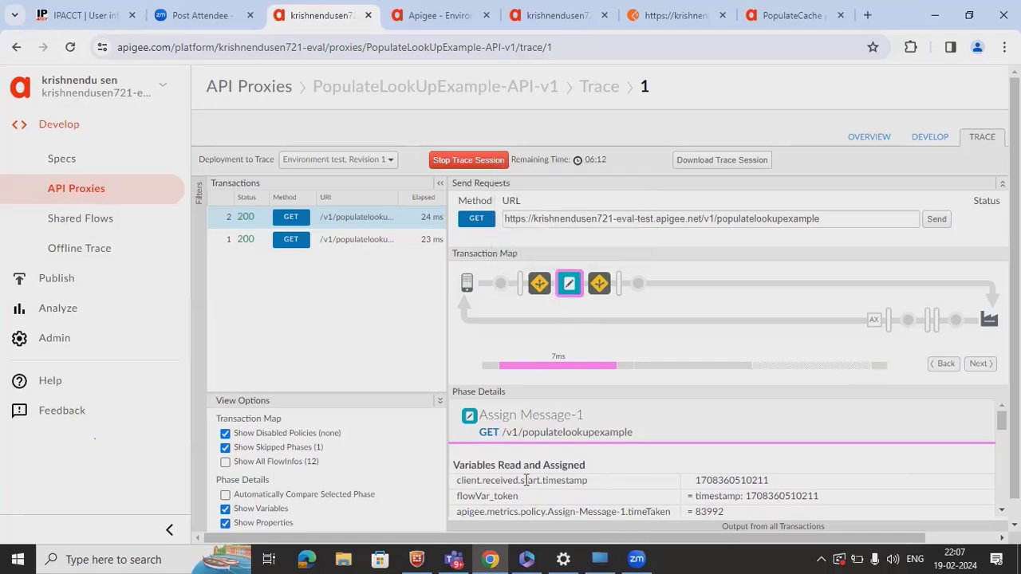
# - Scroll transaction 2's Lookup Cache-1 details to cachehit false and mark flowVar_token
pyautogui.click(540, 283)
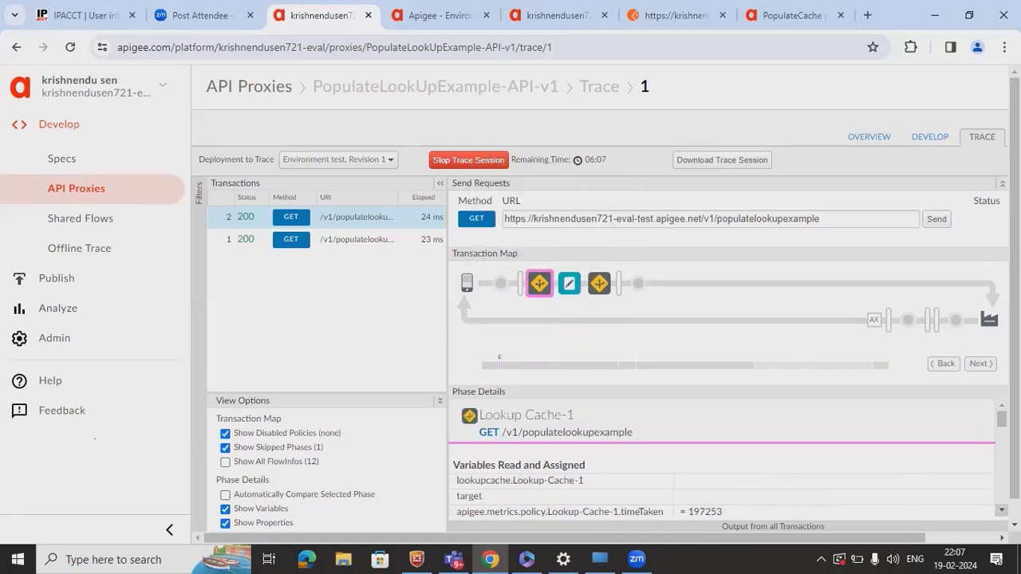
pyautogui.scroll(-5, 722, 458)
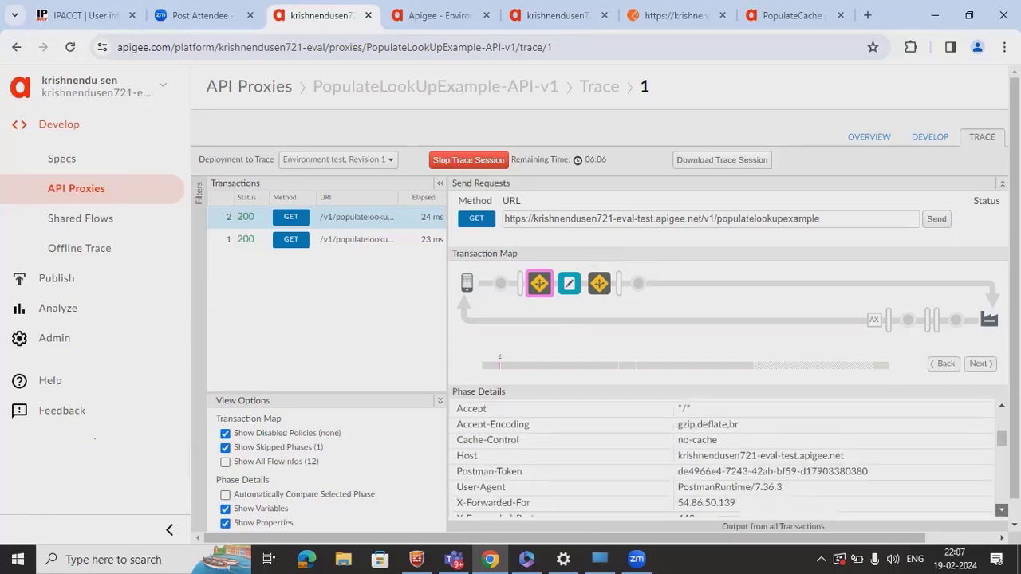
pyautogui.scroll(-6, 722, 458)
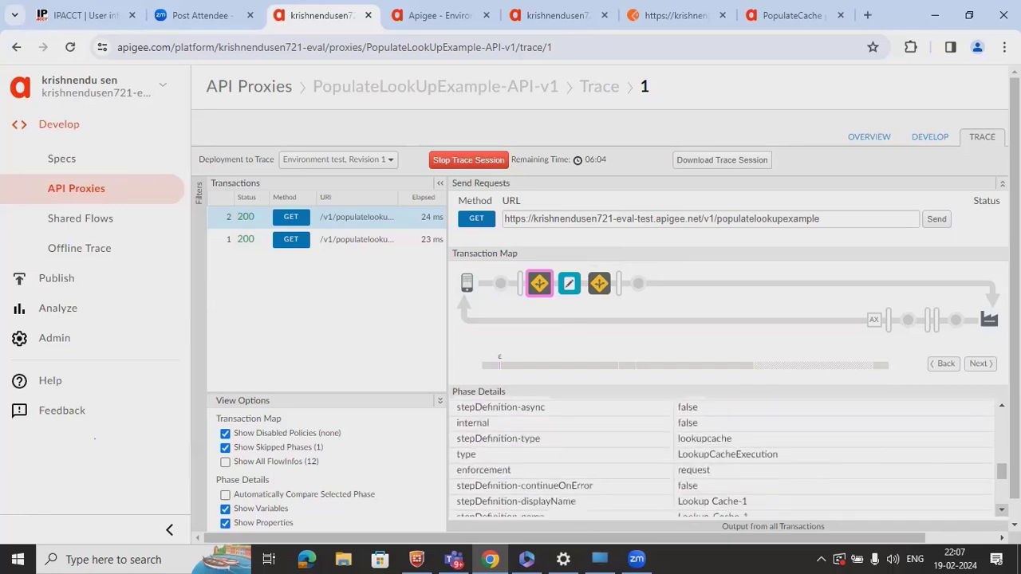
pyautogui.scroll(-5, 722, 459)
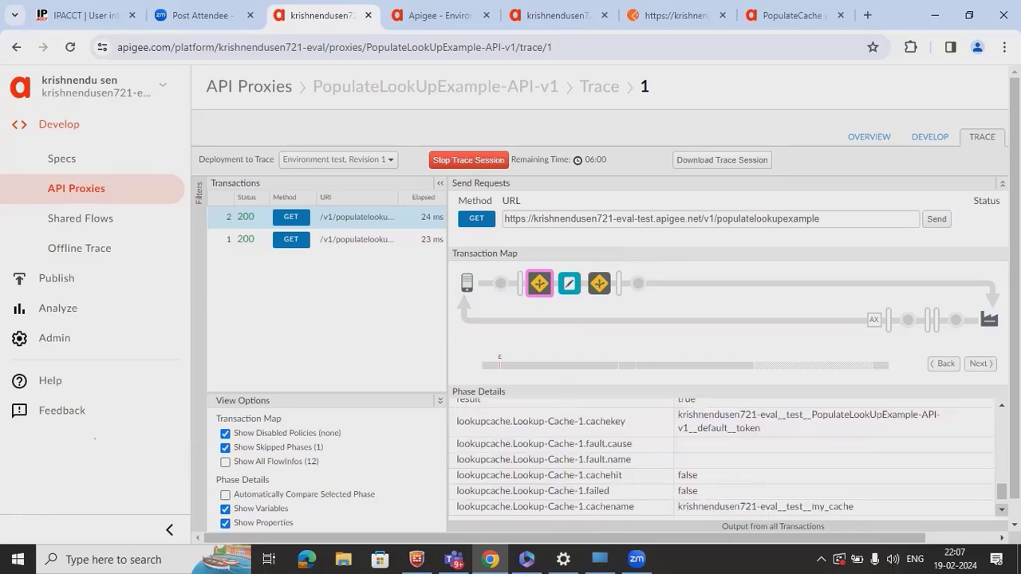
pyautogui.scroll(-1, 722, 459)
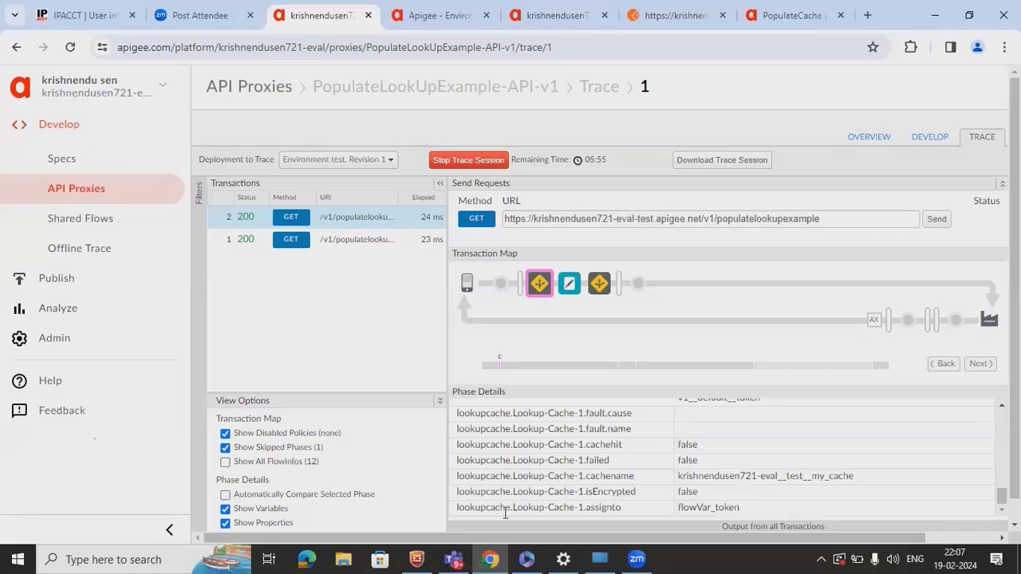
pyautogui.doubleClick(713, 507)
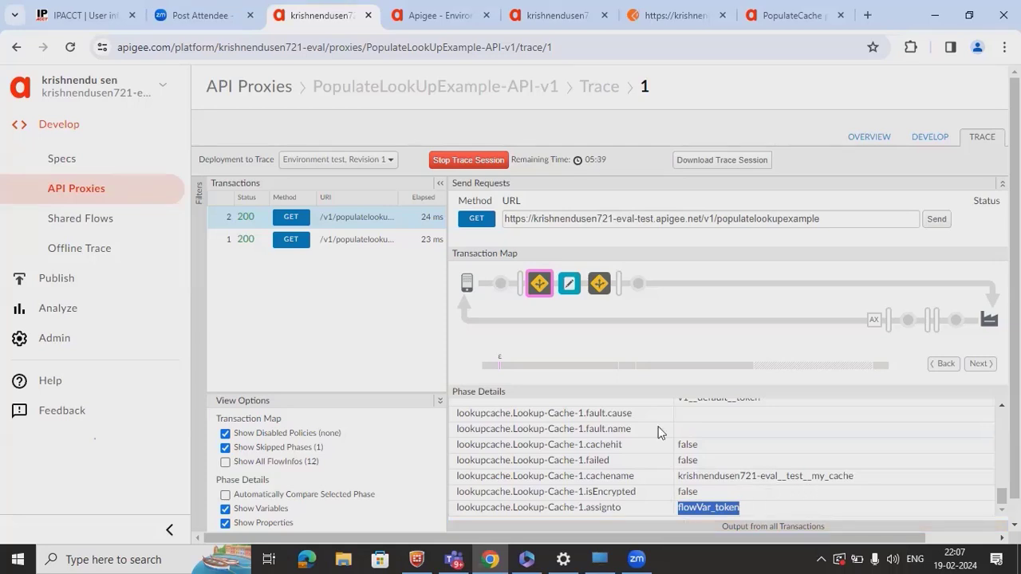
# - Show transaction 1's Lookup Cache-1 phase details and scroll through its request headers
pyautogui.click(348, 241)
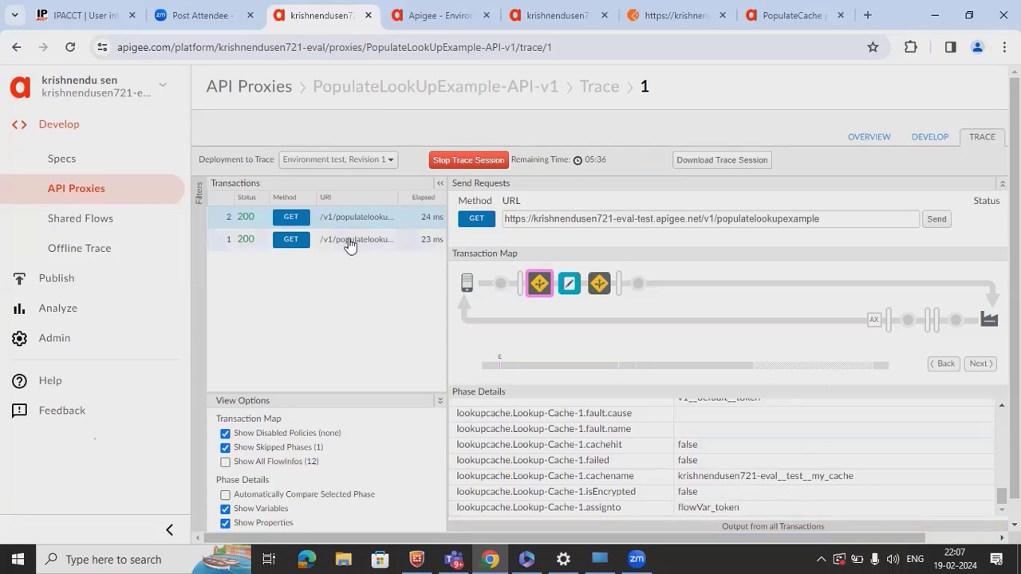
pyautogui.click(539, 283)
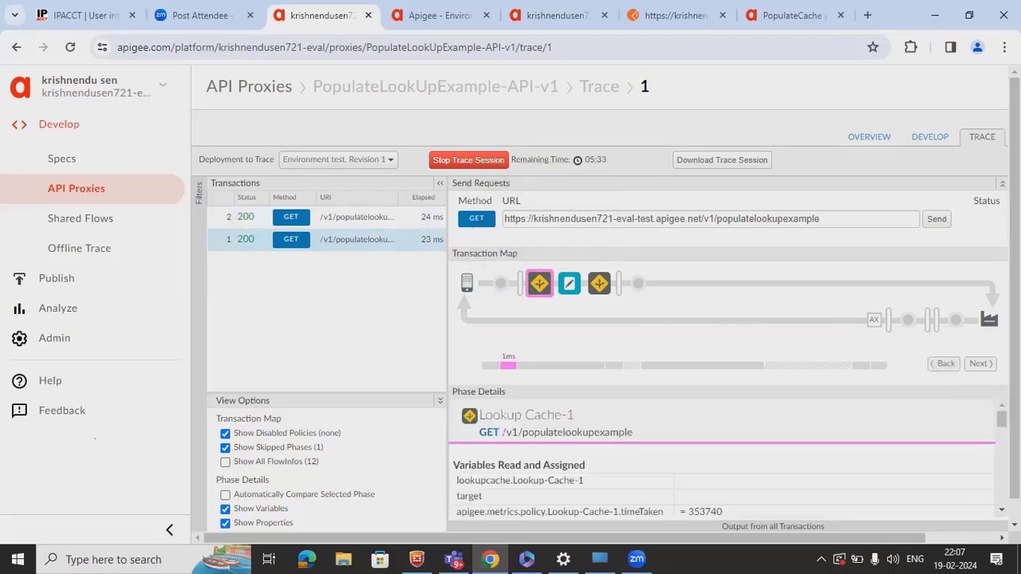
pyautogui.scroll(-1, 606, 295)
pyautogui.scroll(-3, 722, 447)
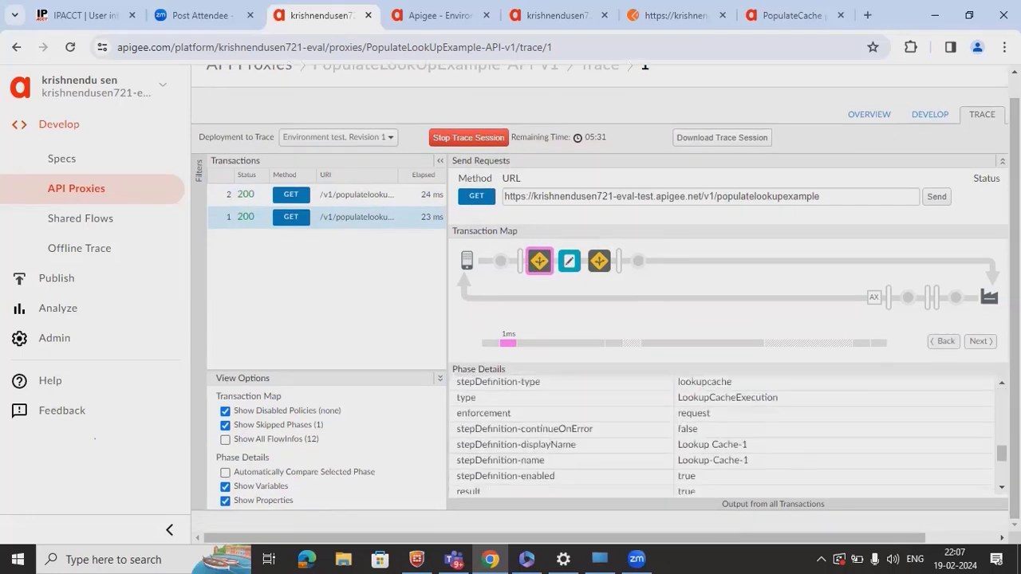
pyautogui.scroll(-2, 721, 435)
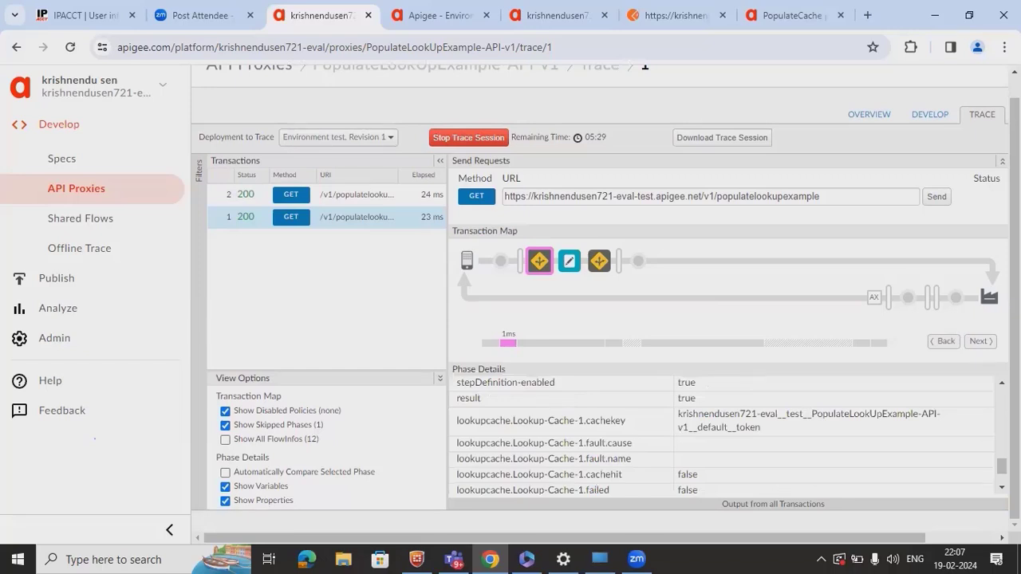
pyautogui.scroll(-1, 721, 435)
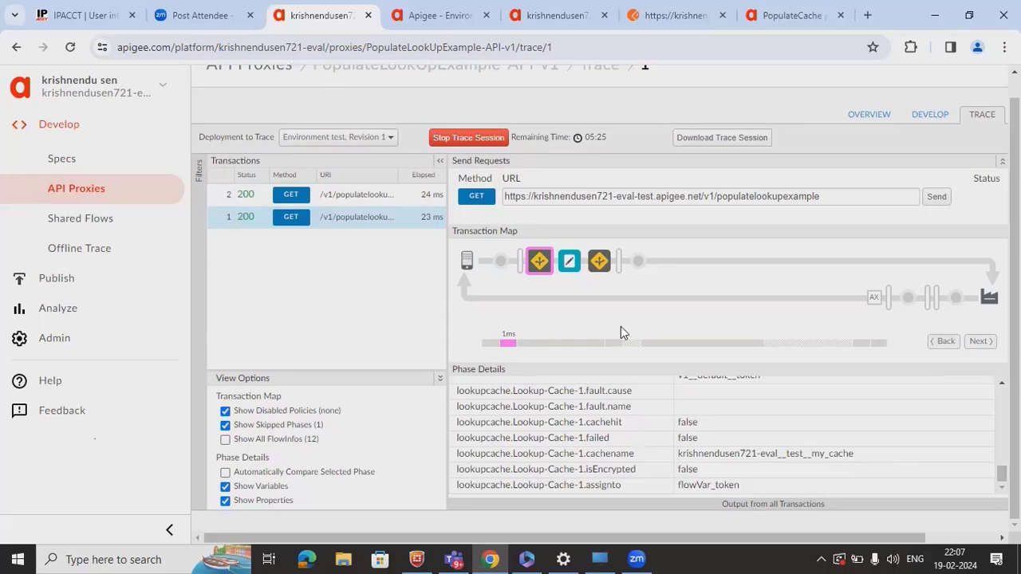
# - Glance at the test environment's cache list, then return to the trace's phase details
pyautogui.click(455, 24)
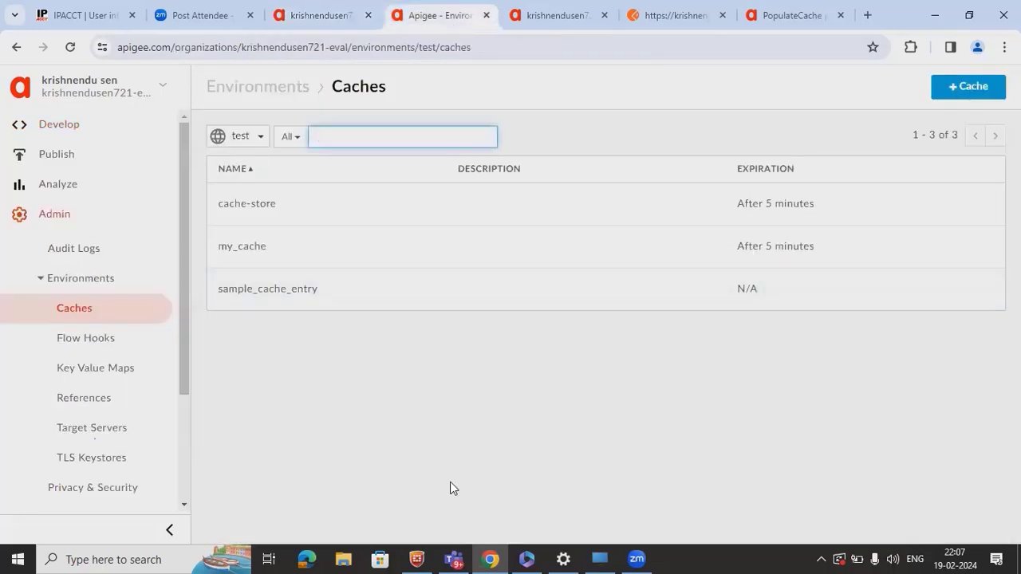
pyautogui.click(268, 24)
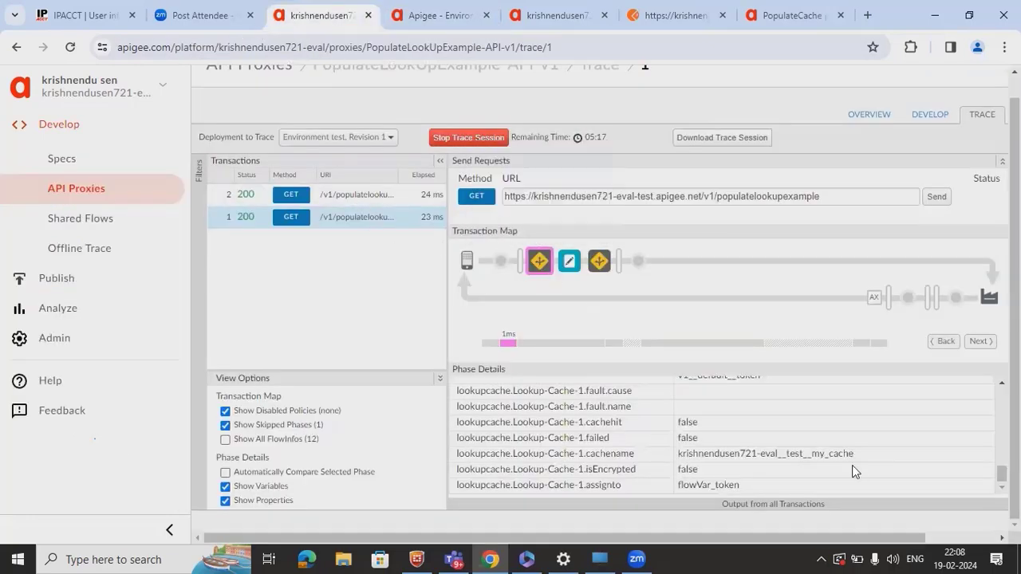
pyautogui.scroll(5, 851, 465)
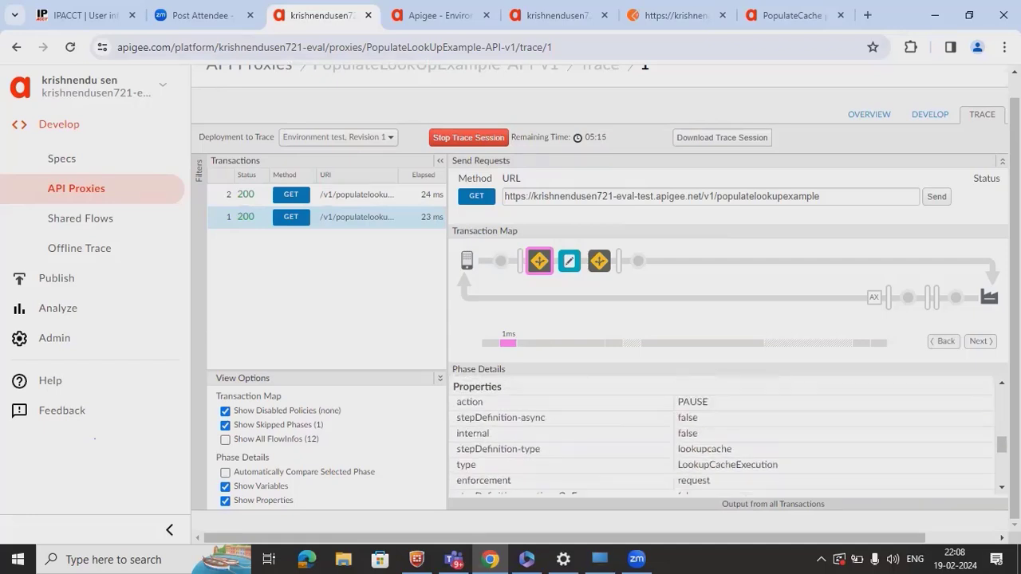
pyautogui.scroll(10, 973, 484)
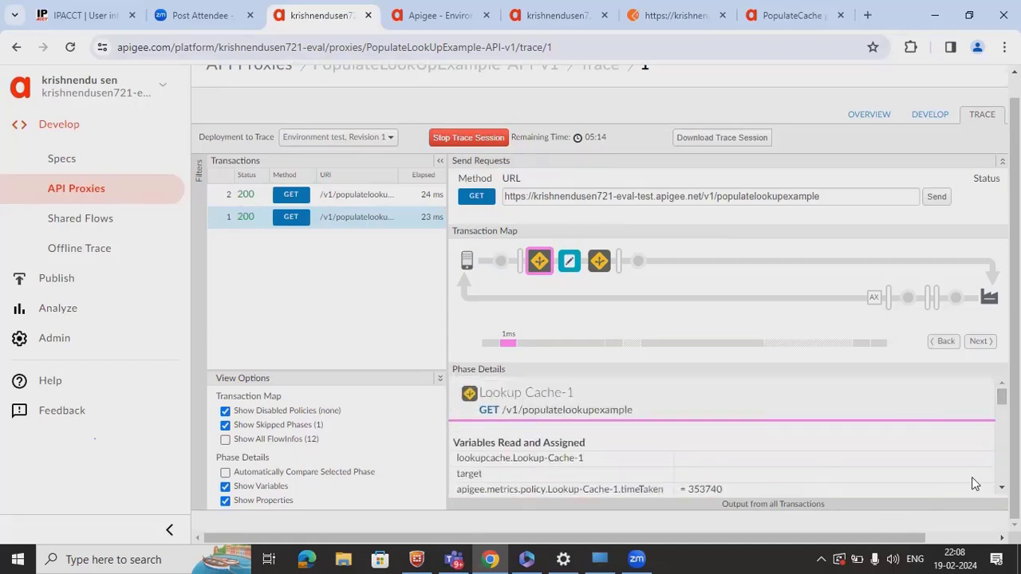
pyautogui.scroll(-5, 997, 485)
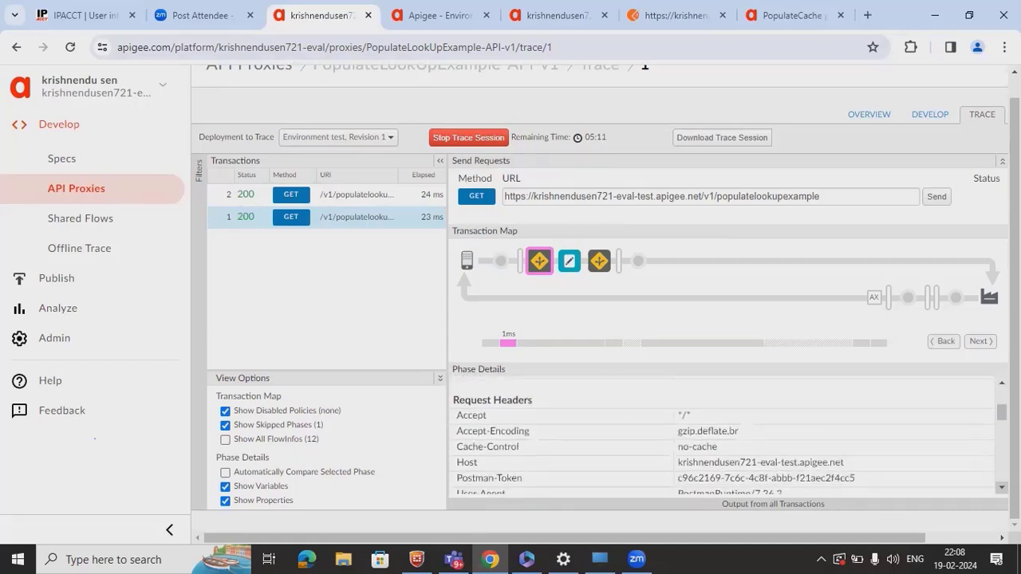
pyautogui.scroll(-1, 722, 451)
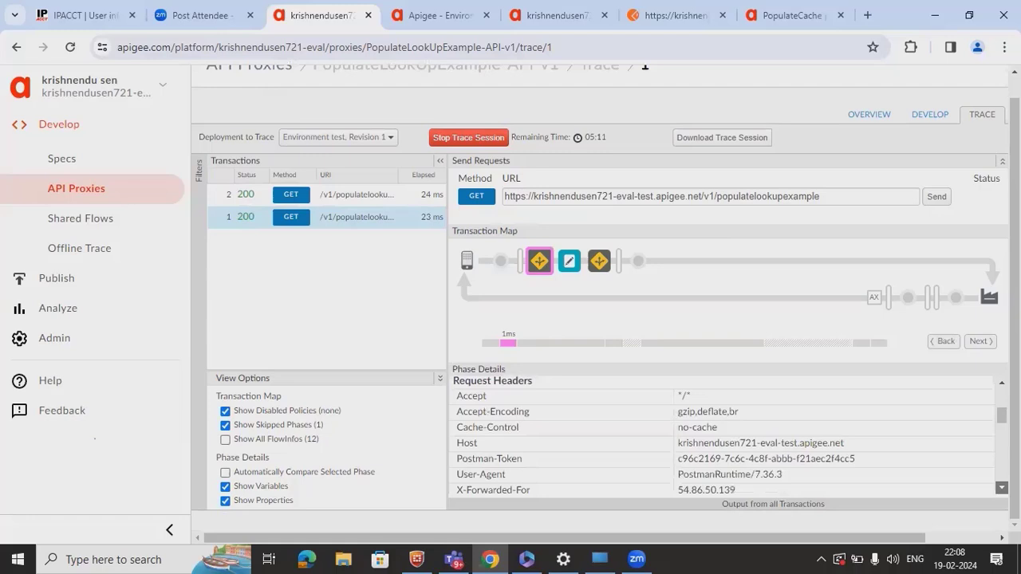
pyautogui.click(598, 261)
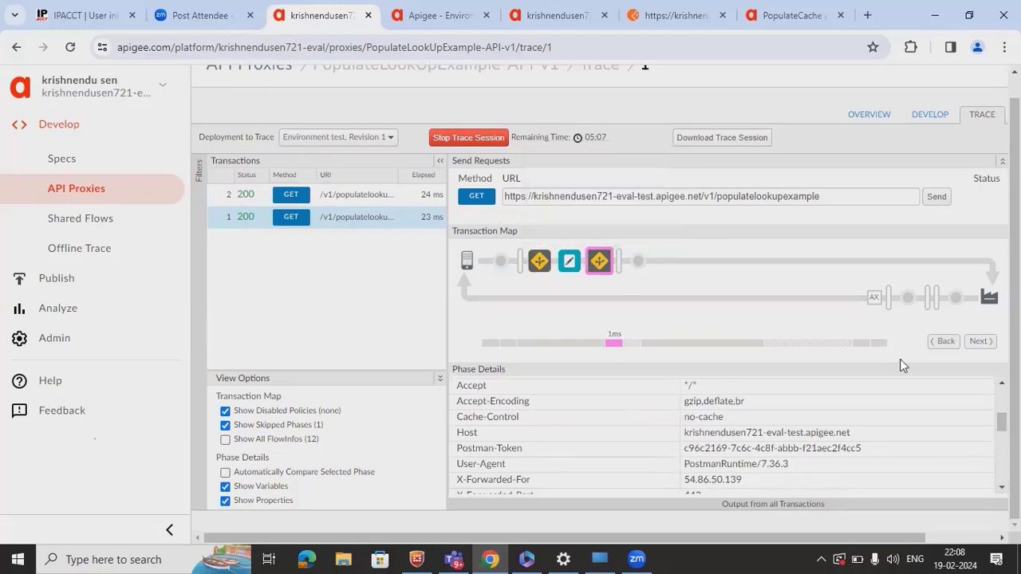
pyautogui.moveTo(1001, 424); pyautogui.dragTo(1002, 472)
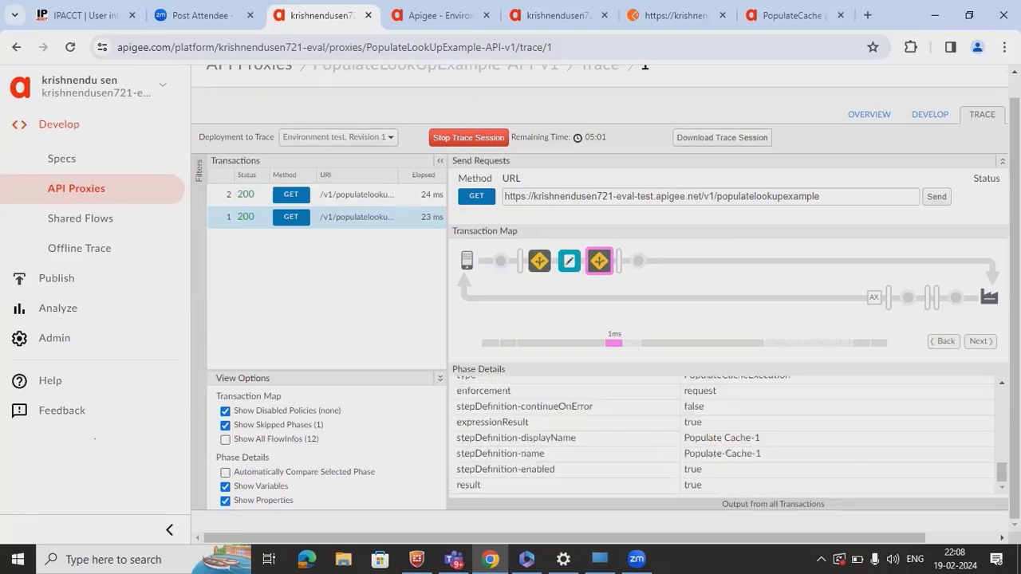
pyautogui.click(1002, 383)
pyautogui.click(1002, 383)
pyautogui.click(1002, 383)
pyautogui.click(1002, 383)
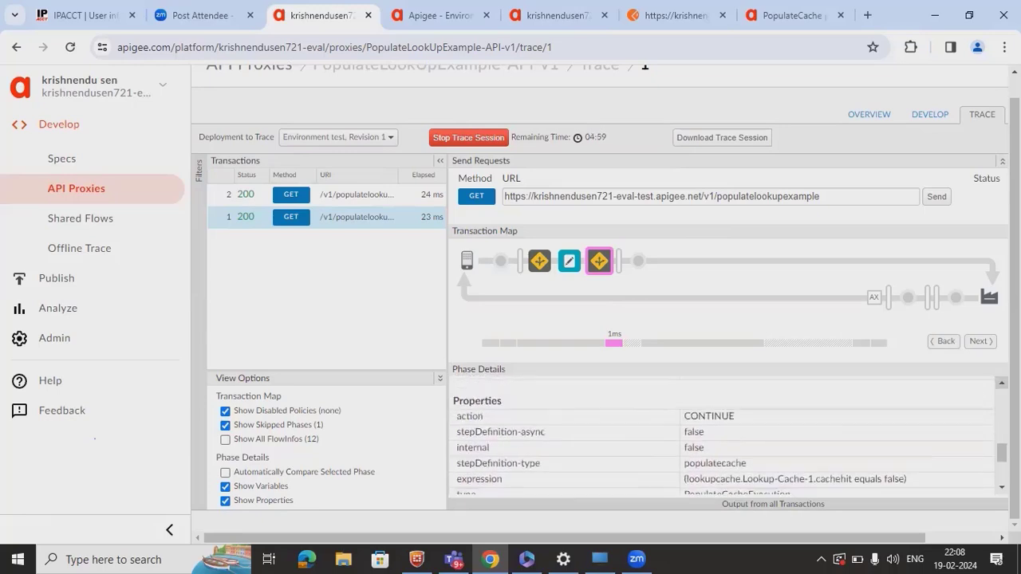
pyautogui.click(1002, 383)
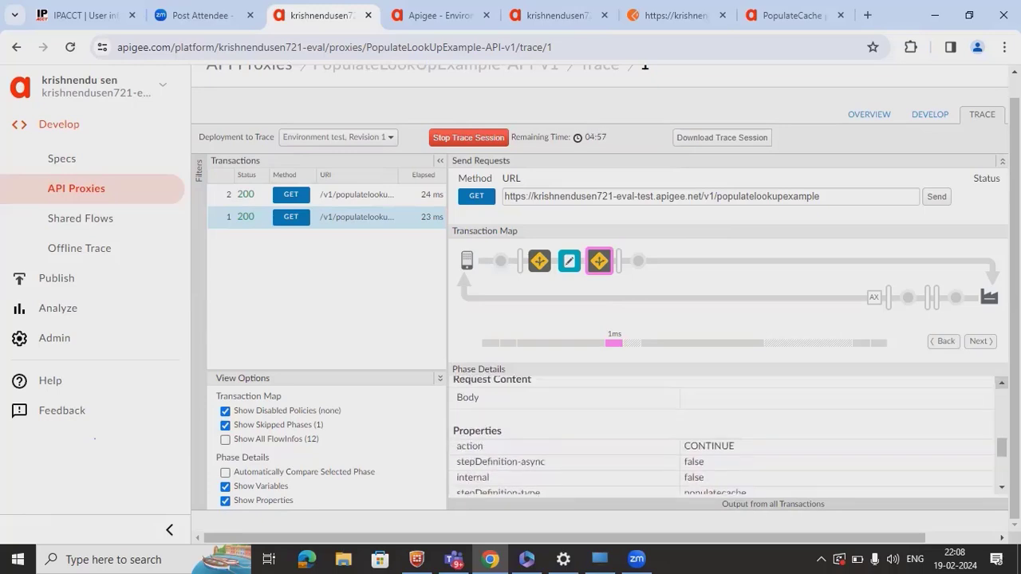
pyautogui.click(1002, 383)
pyautogui.click(1002, 383)
pyautogui.click(1001, 383)
pyautogui.click(1002, 382)
pyautogui.click(1002, 383)
pyautogui.click(1001, 383)
pyautogui.click(1001, 383)
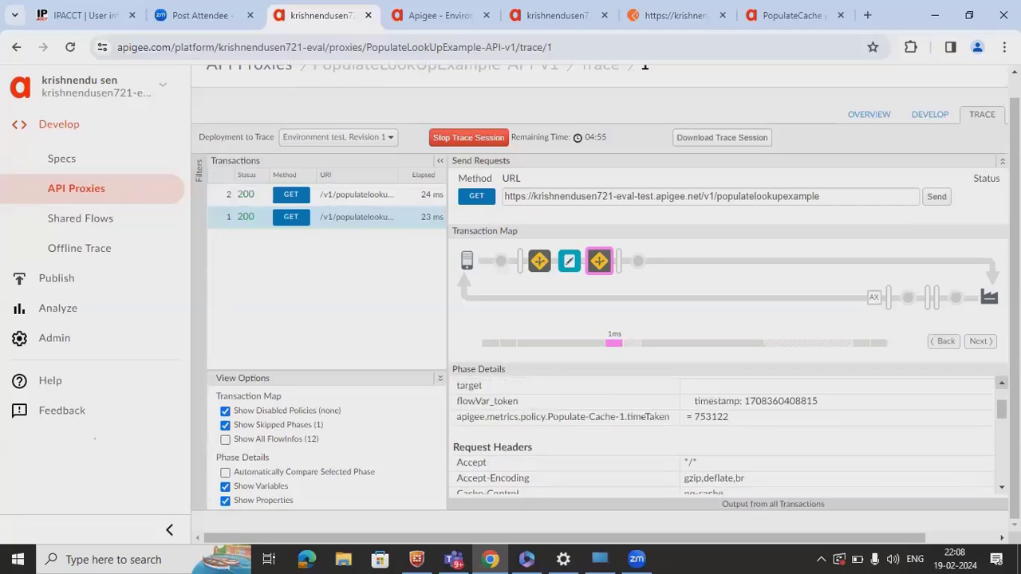
pyautogui.click(1001, 383)
pyautogui.click(1002, 383)
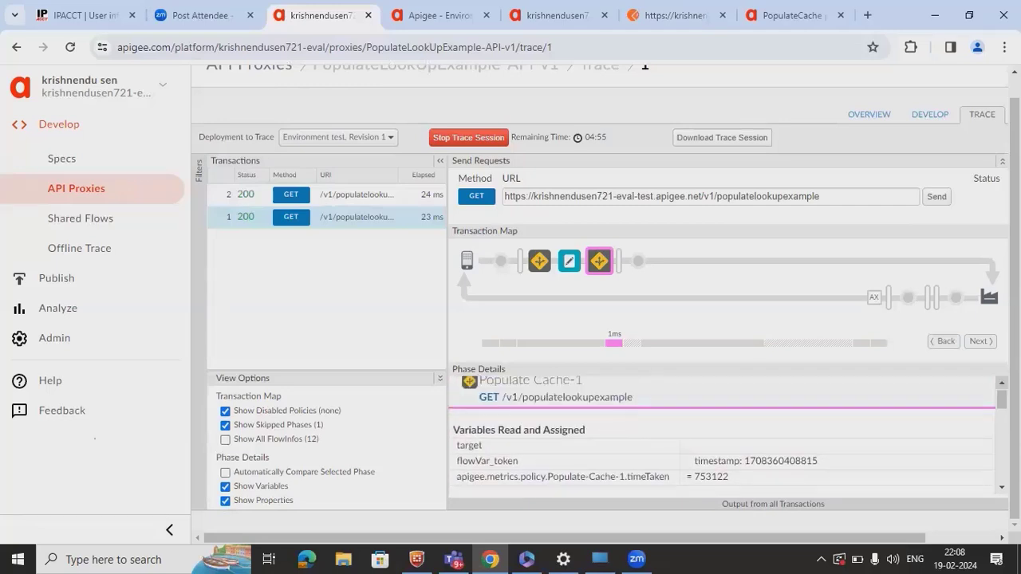
pyautogui.click(540, 270)
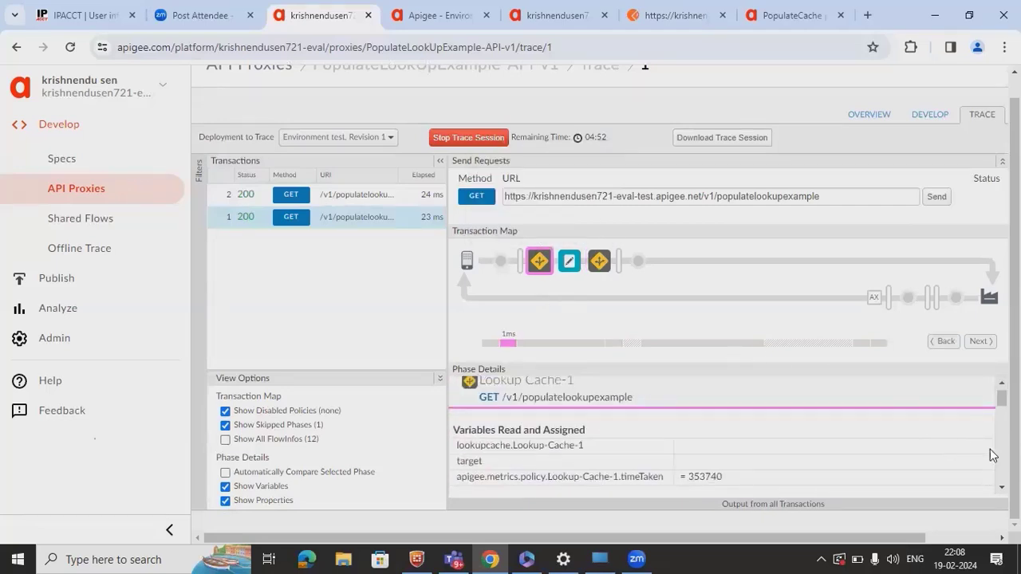
pyautogui.scroll(-5, 721, 435)
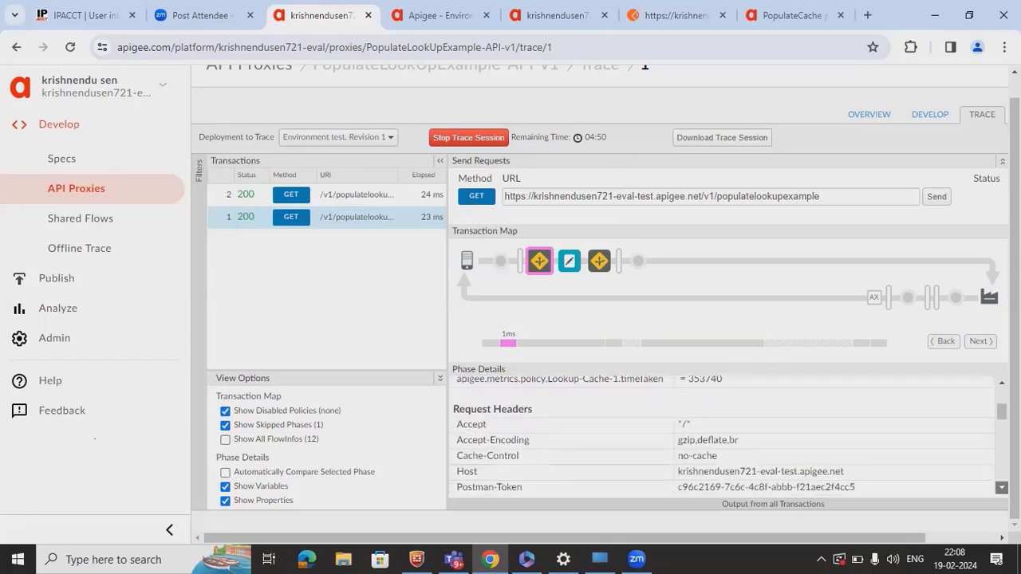
pyautogui.scroll(-8, 722, 434)
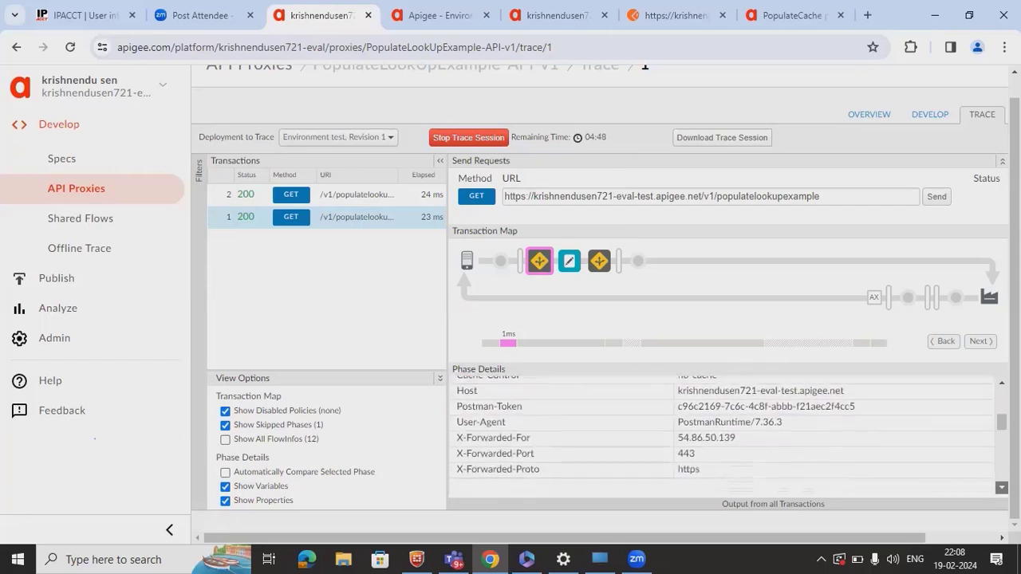
pyautogui.scroll(-2, 722, 435)
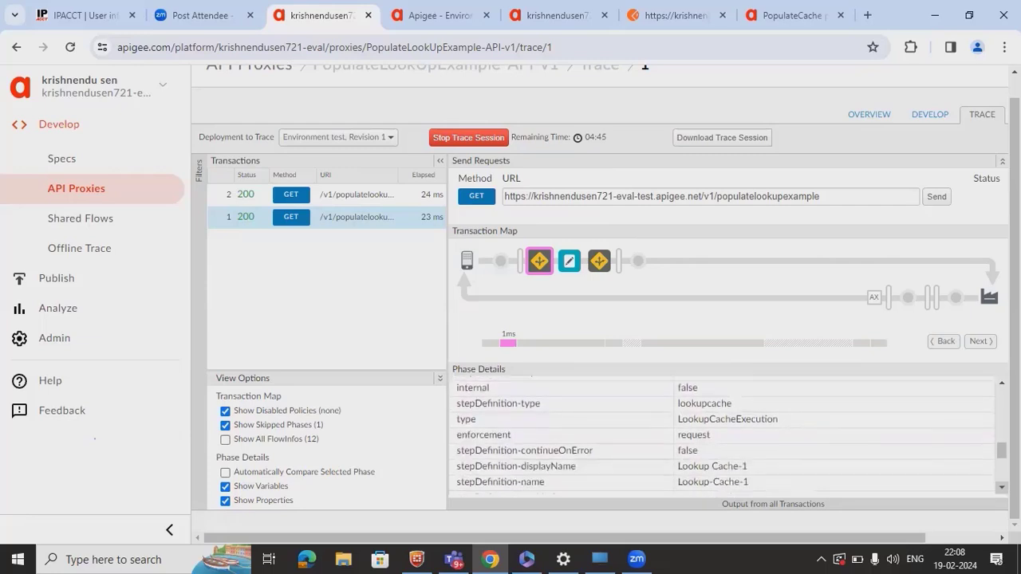
pyautogui.scroll(-5, 722, 434)
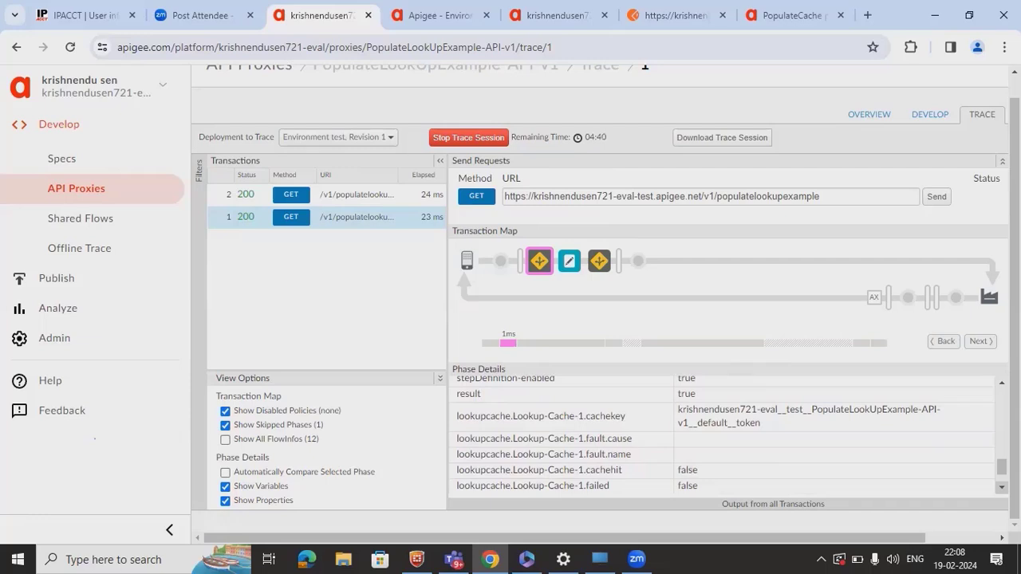
pyautogui.scroll(-3, 721, 435)
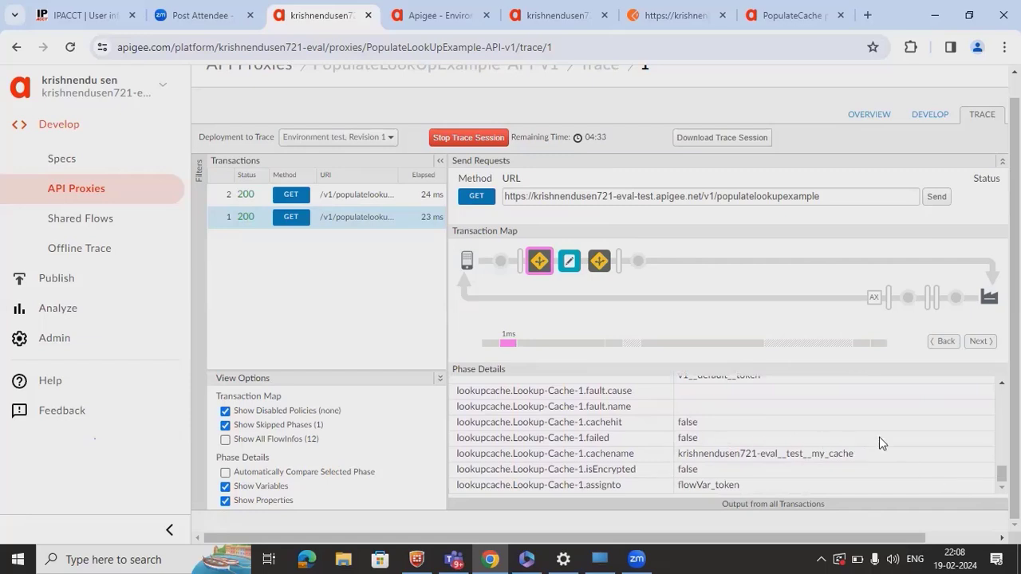
# - Clear every entry from the my_cache cache in the test environment, then go back to the trace
pyautogui.click(419, 24)
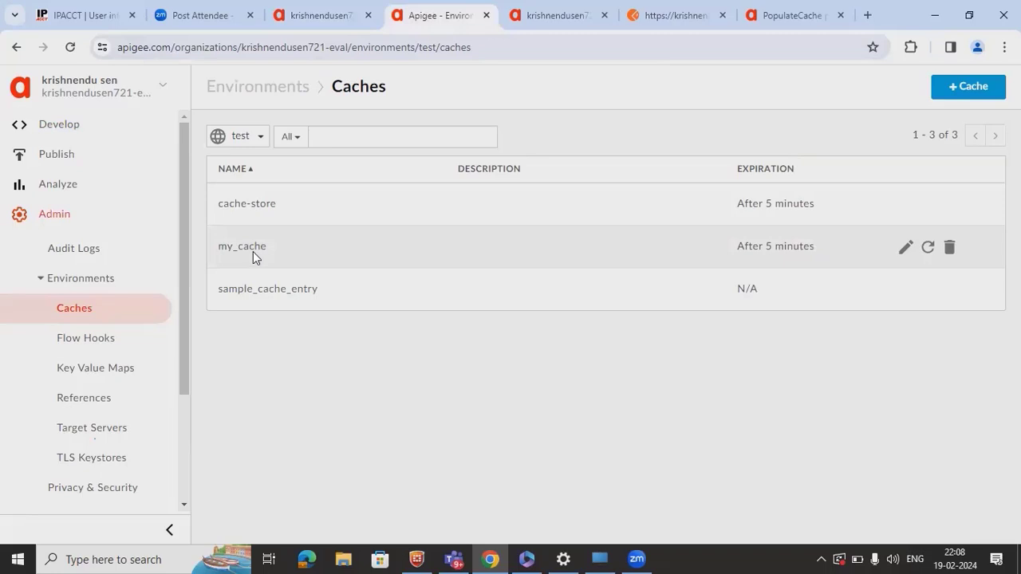
pyautogui.click(906, 248)
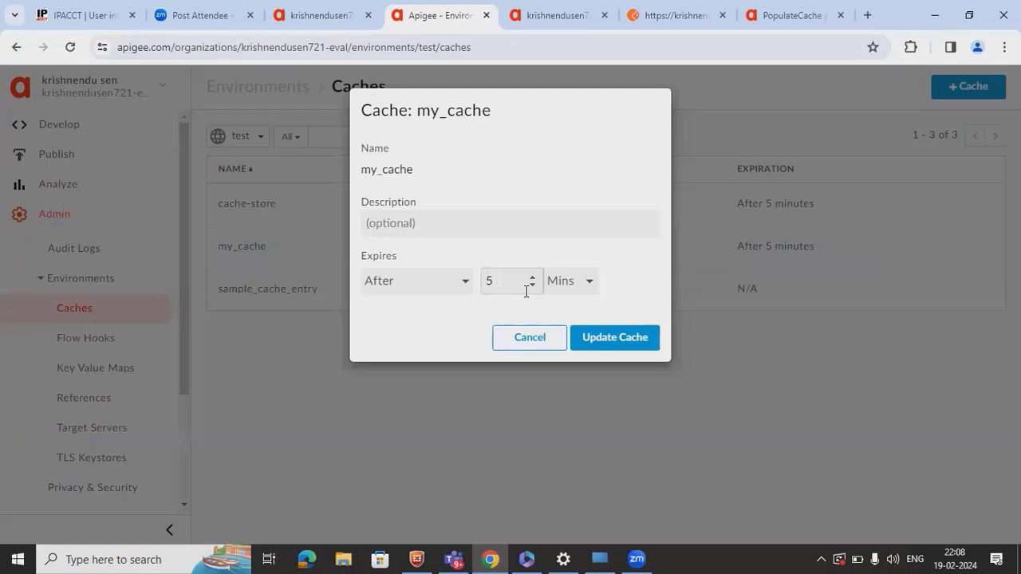
pyautogui.click(528, 338)
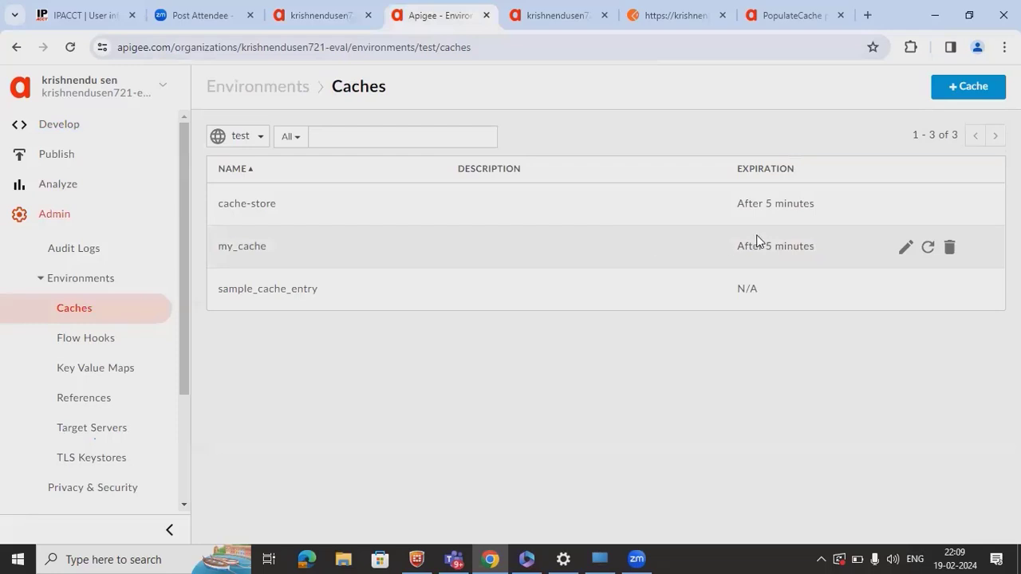
pyautogui.click(928, 249)
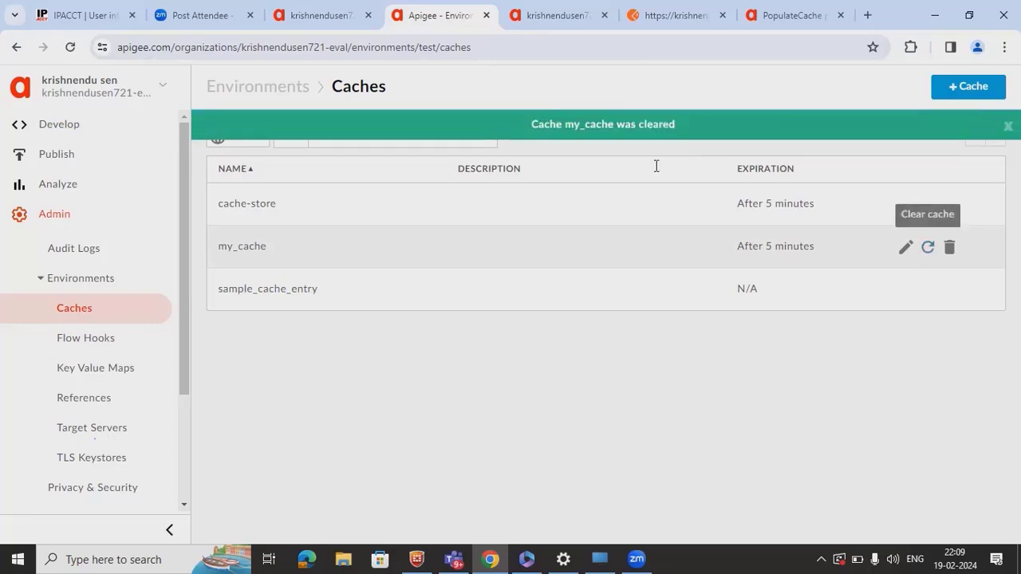
pyautogui.click(315, 24)
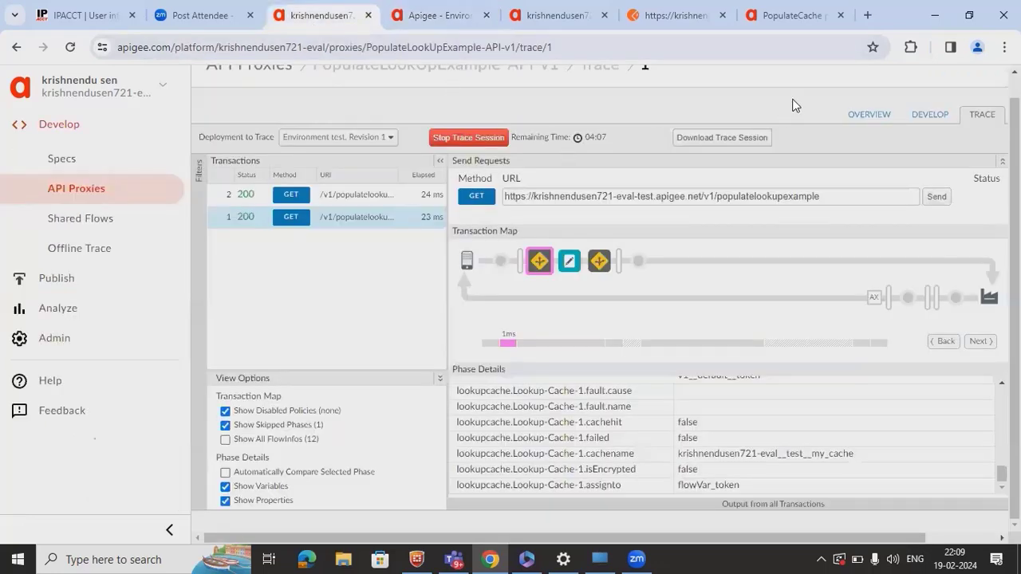
# - Resend the populatelookupexample GET from Postman for a 200 OK, then view the Apigee trace
pyautogui.click(697, 30)
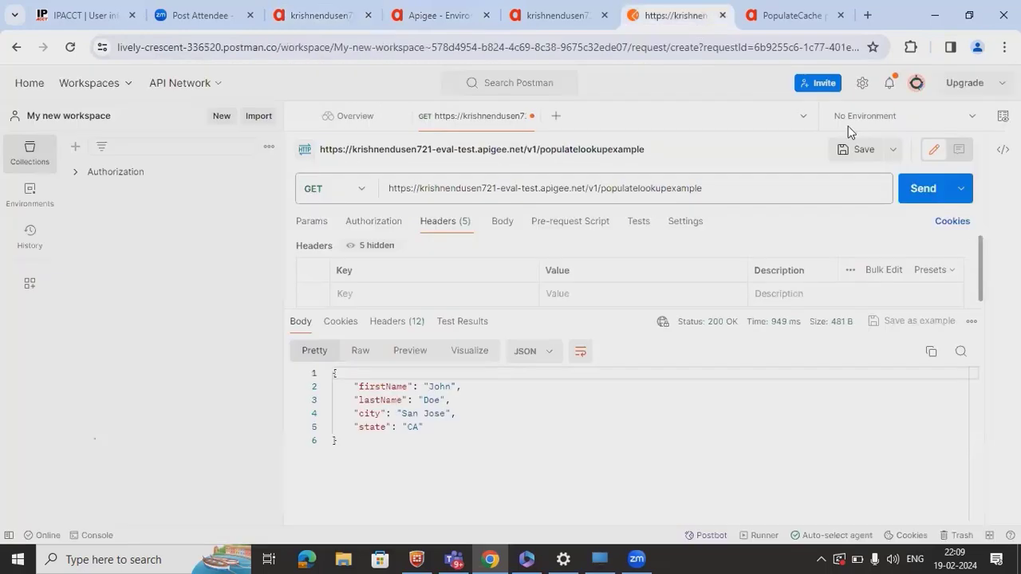
pyautogui.click(926, 193)
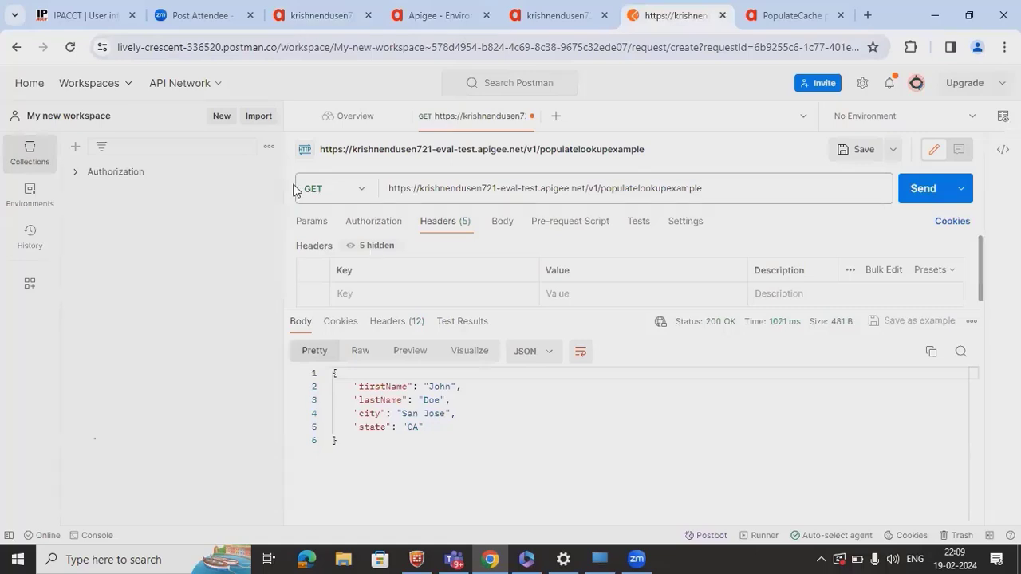
pyautogui.click(307, 18)
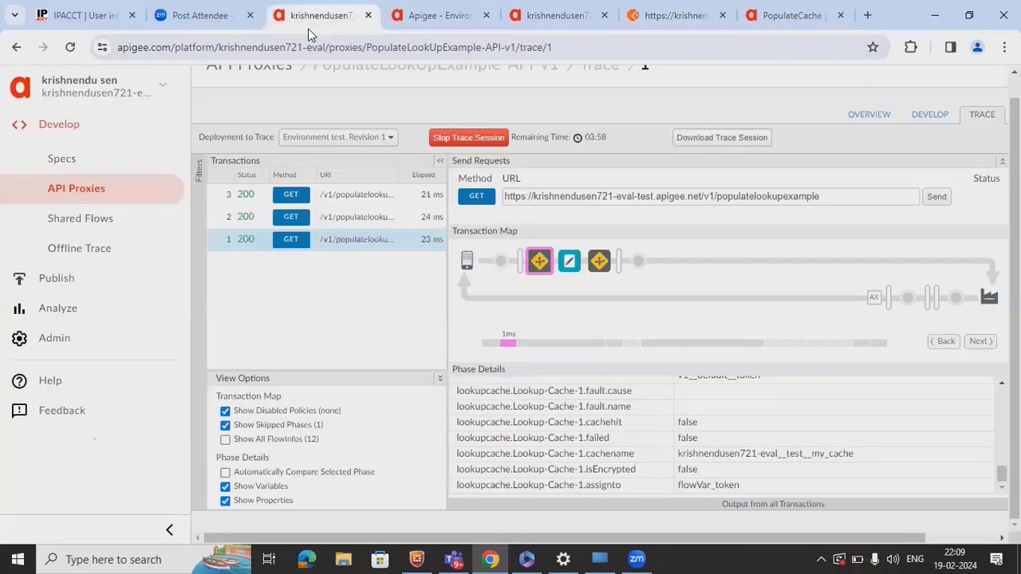
# - Compare the three transactions and the Populate Cache-1 details of transactions 3 and 2
pyautogui.click(385, 201)
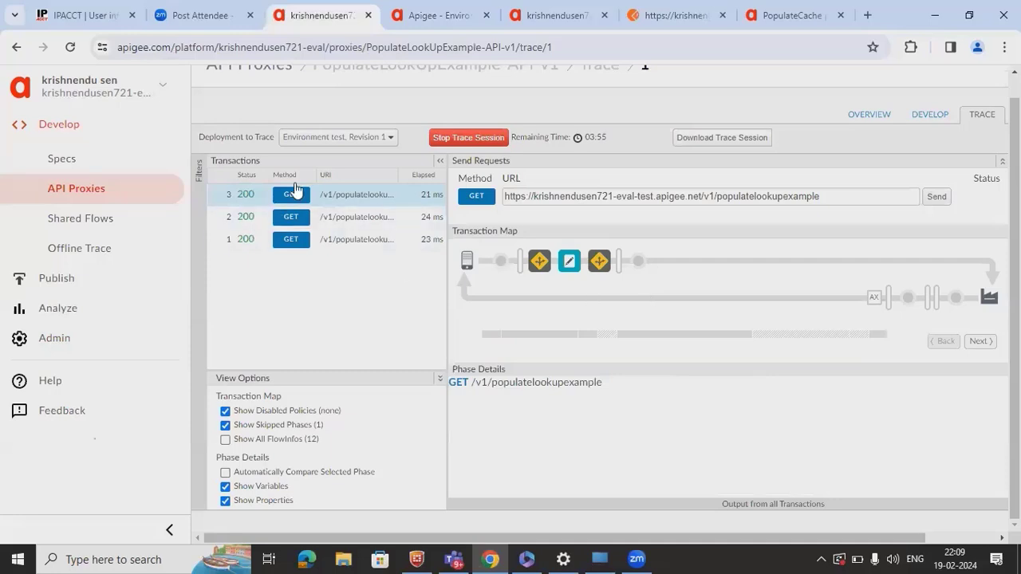
pyautogui.click(326, 221)
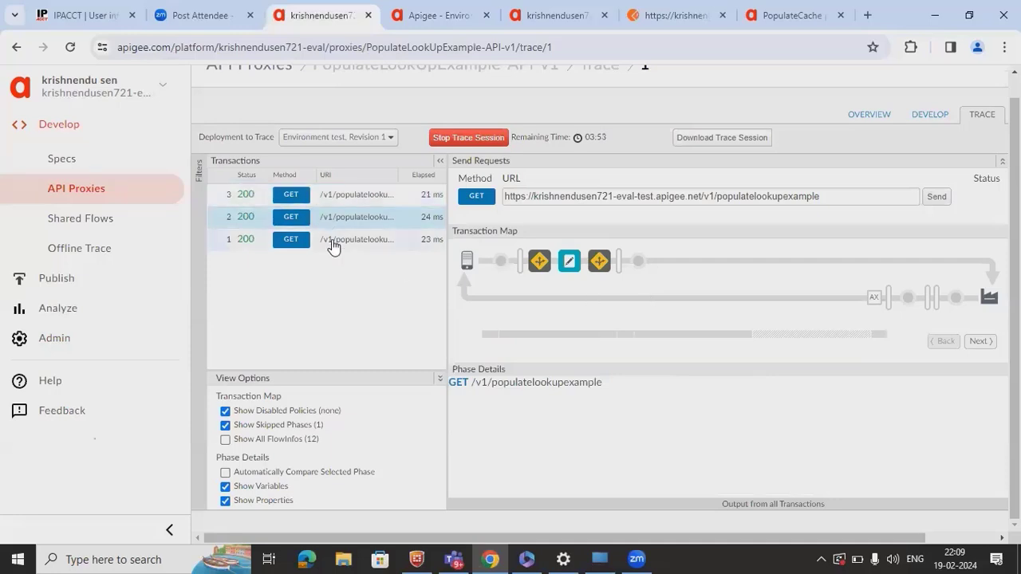
pyautogui.click(333, 246)
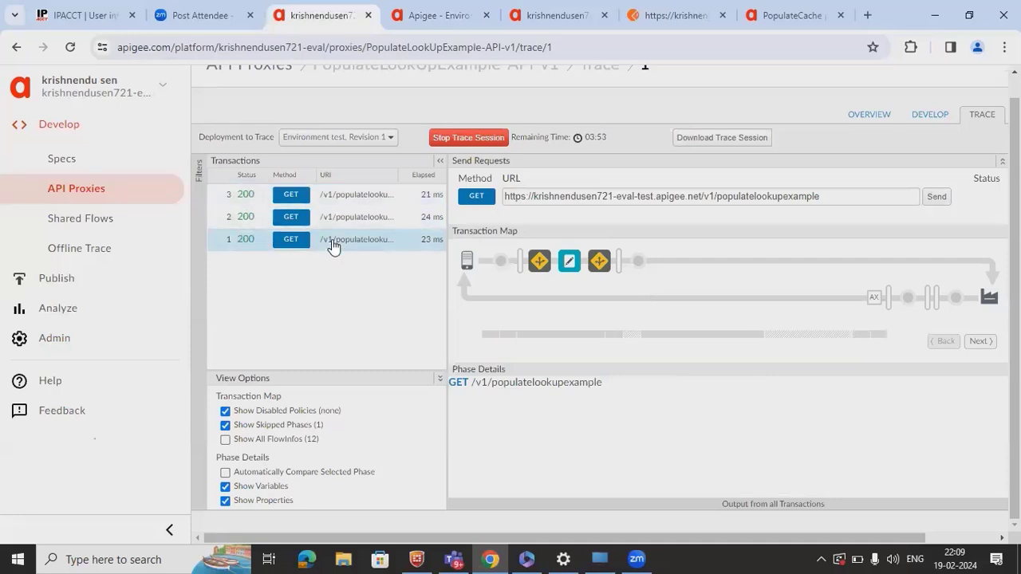
pyautogui.click(377, 219)
pyautogui.click(365, 199)
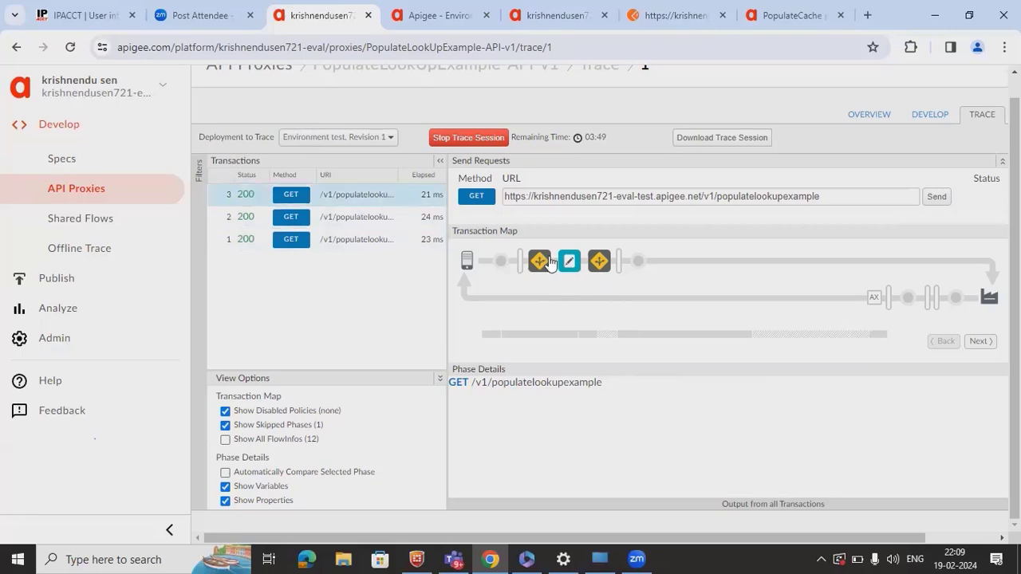
pyautogui.click(604, 266)
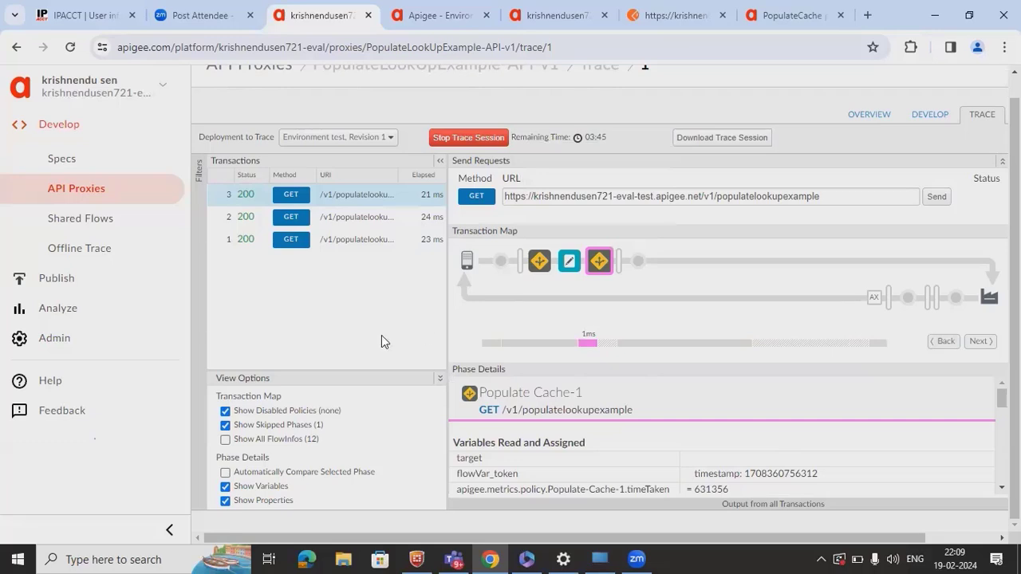
pyautogui.click(346, 227)
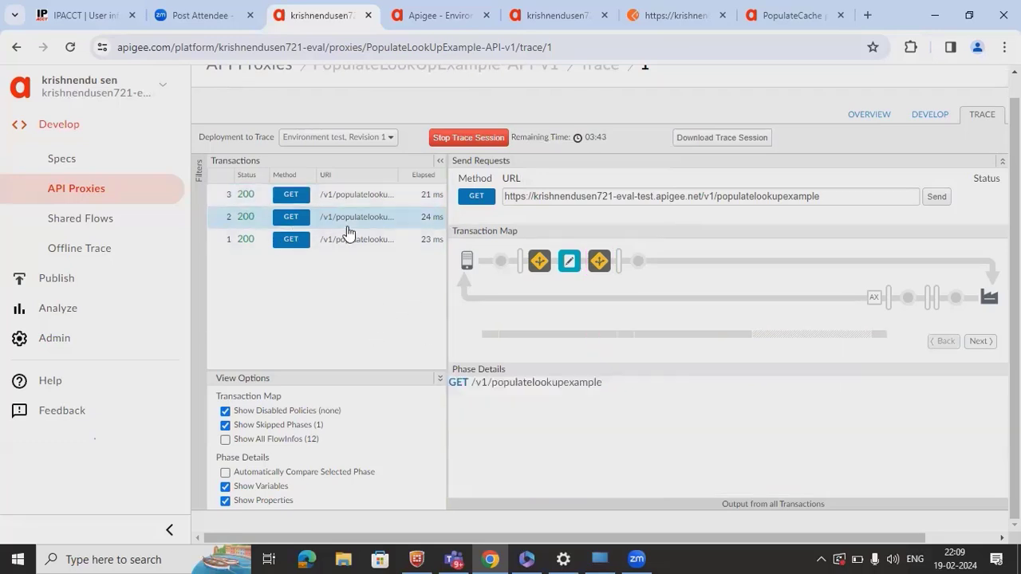
pyautogui.click(598, 264)
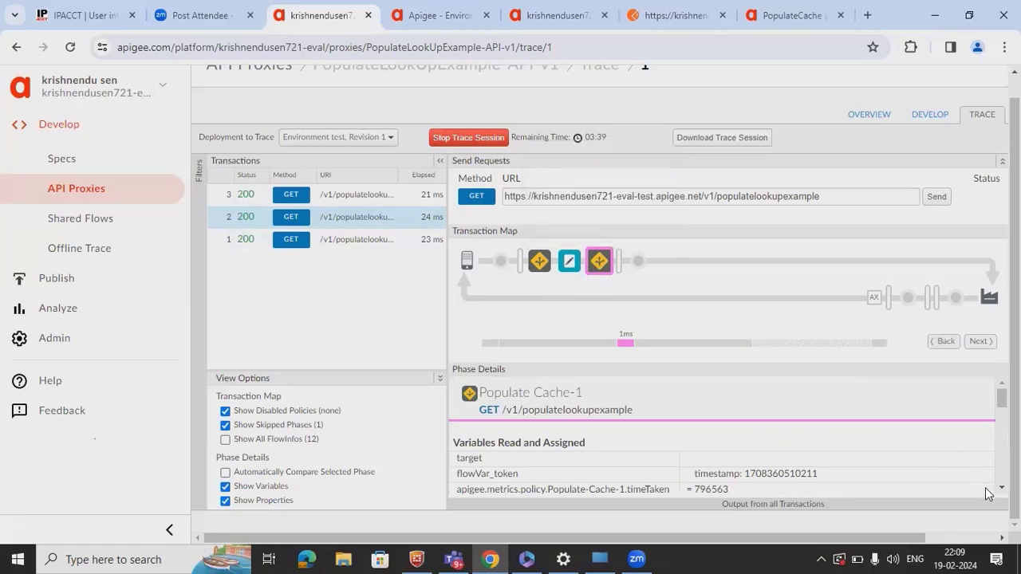
pyautogui.scroll(-1, 728, 434)
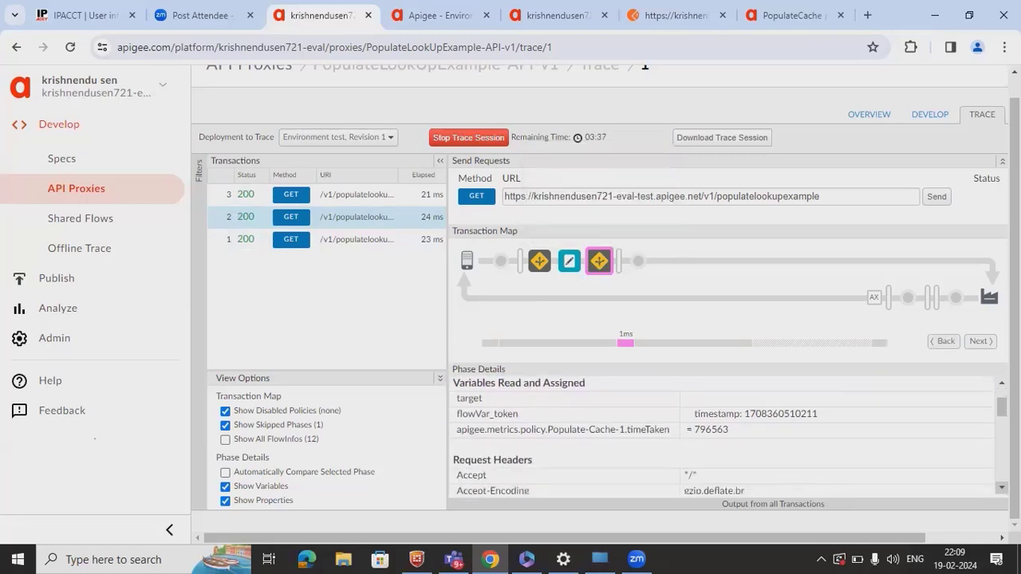
# - Inspect transaction 3's Assign Message-1 variables (cachehit false), then its Populate Cache-1 result true
pyautogui.click(567, 261)
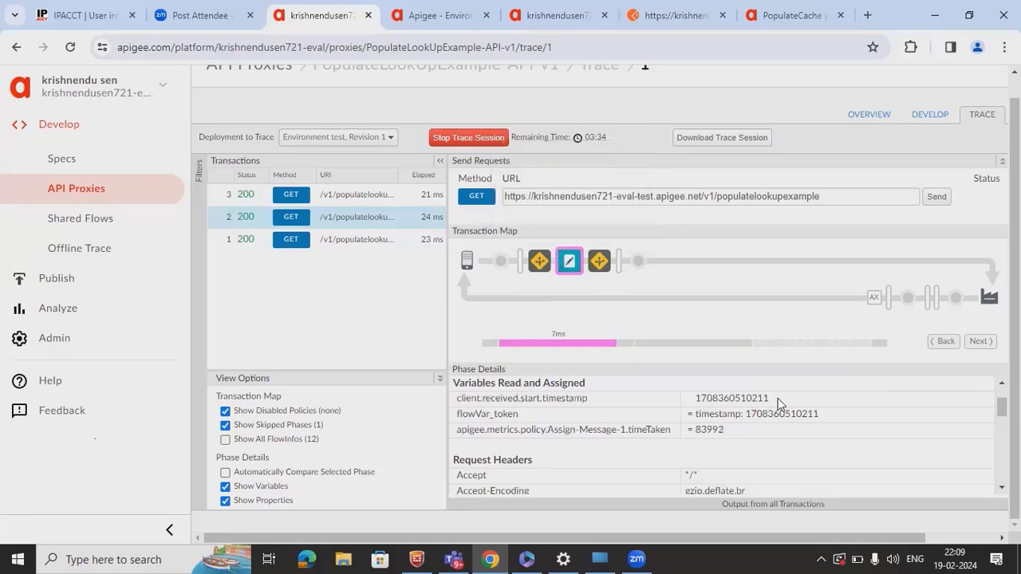
pyautogui.click(362, 212)
pyautogui.click(372, 199)
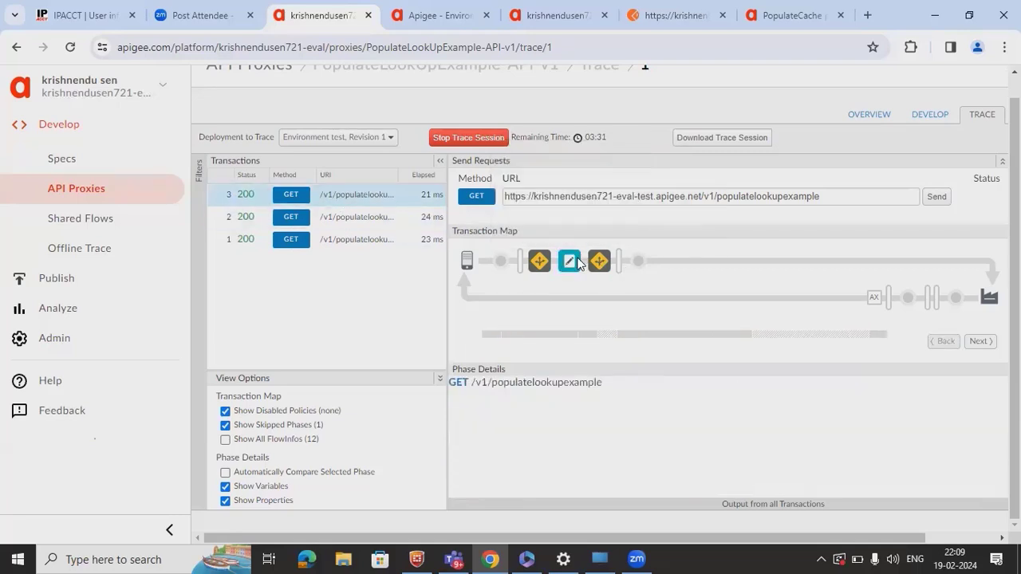
pyautogui.click(569, 261)
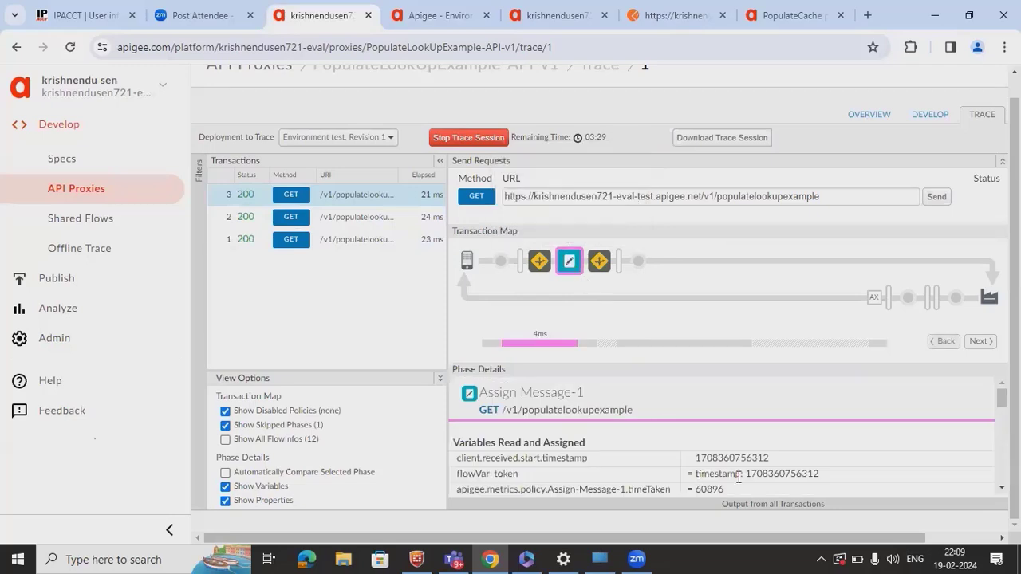
pyautogui.click(1001, 487)
pyautogui.scroll(-5, 722, 434)
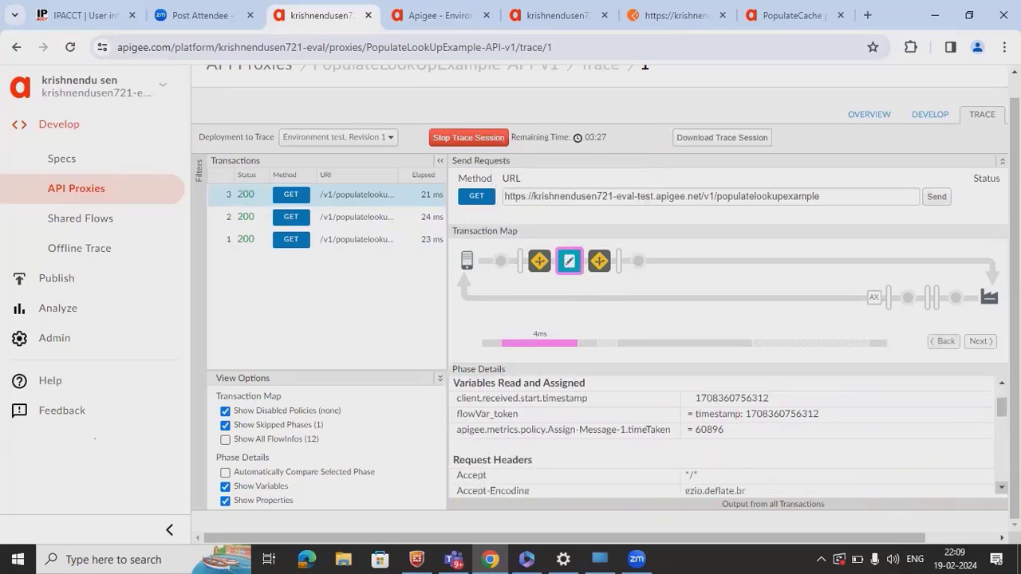
pyautogui.scroll(-2, 722, 434)
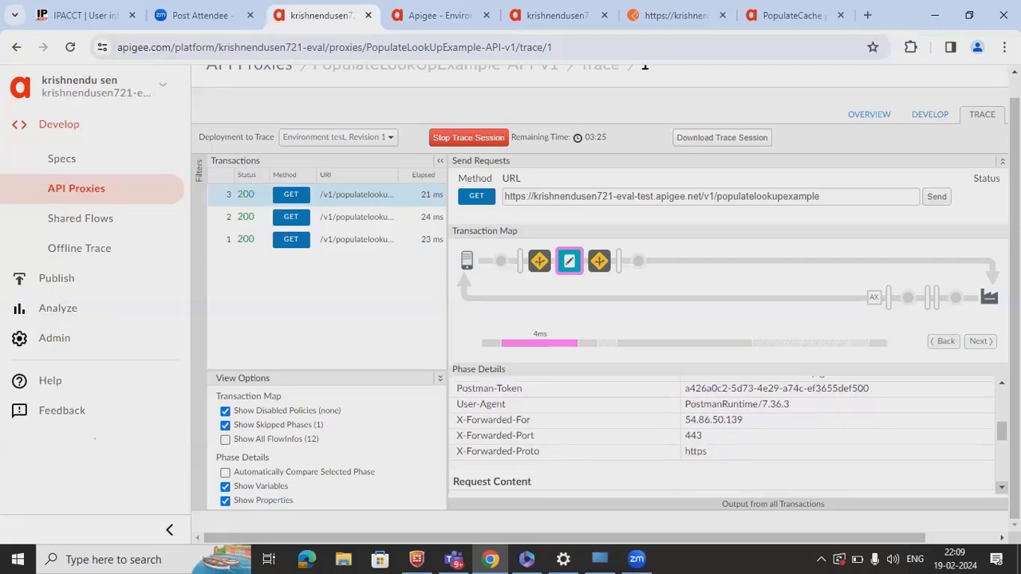
pyautogui.scroll(-7, 722, 435)
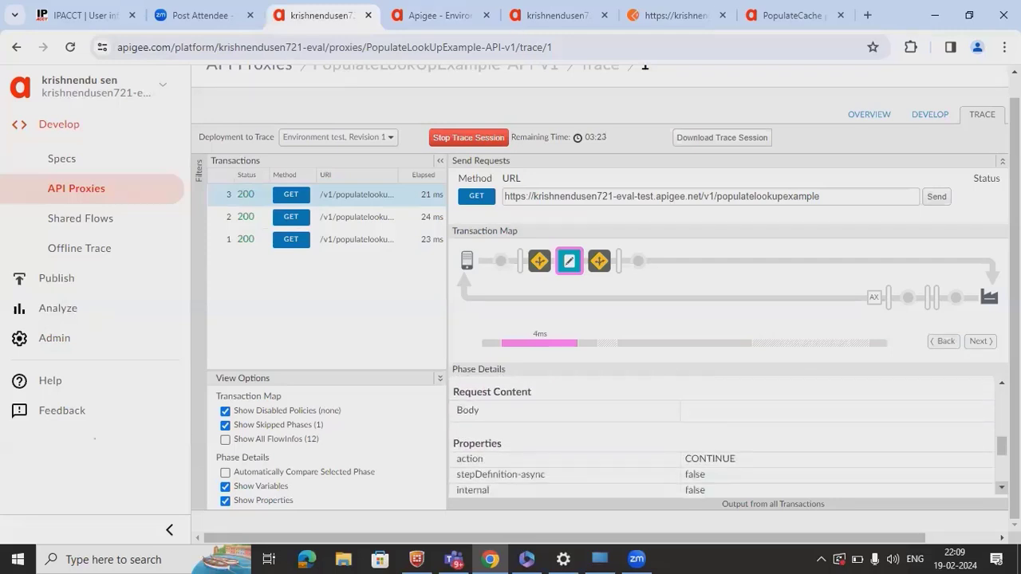
pyautogui.scroll(-2, 722, 435)
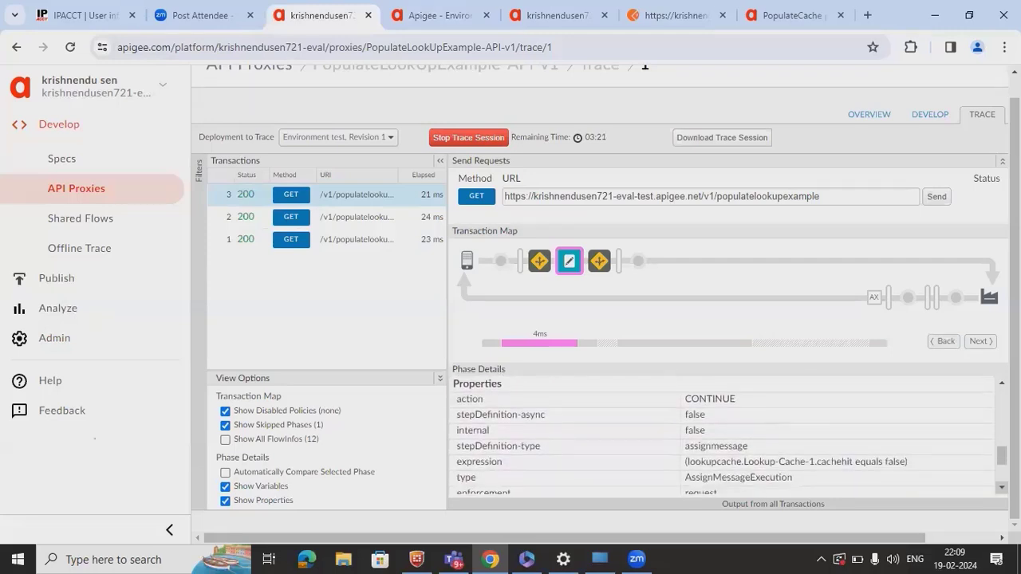
pyautogui.scroll(-2, 721, 435)
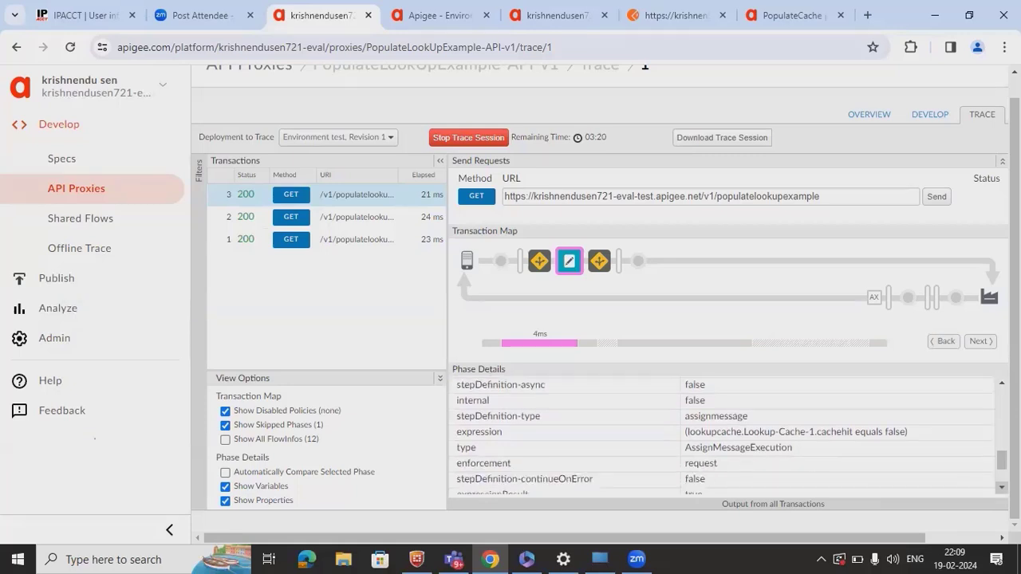
pyautogui.scroll(-4, 722, 435)
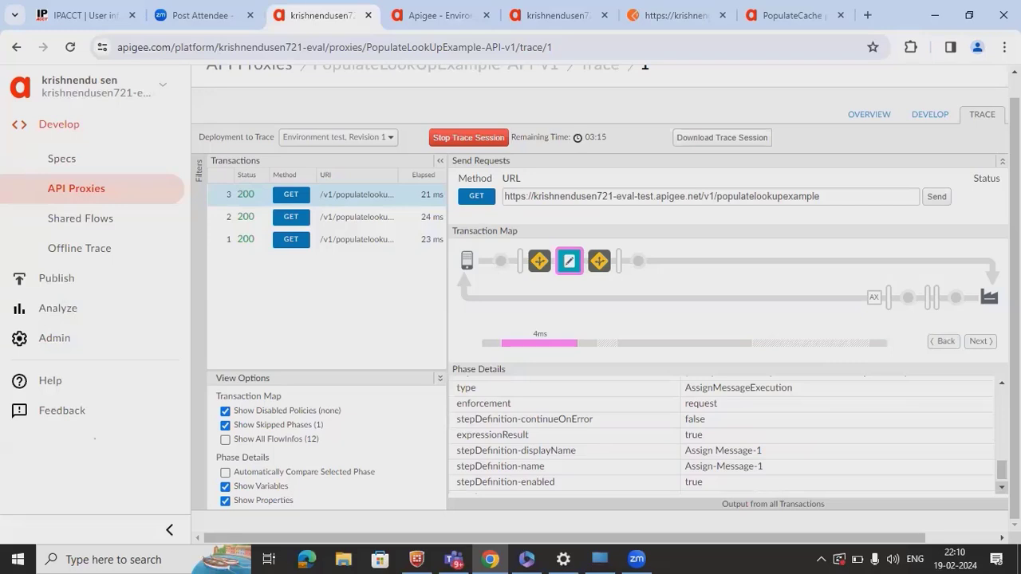
pyautogui.scroll(-1, 722, 435)
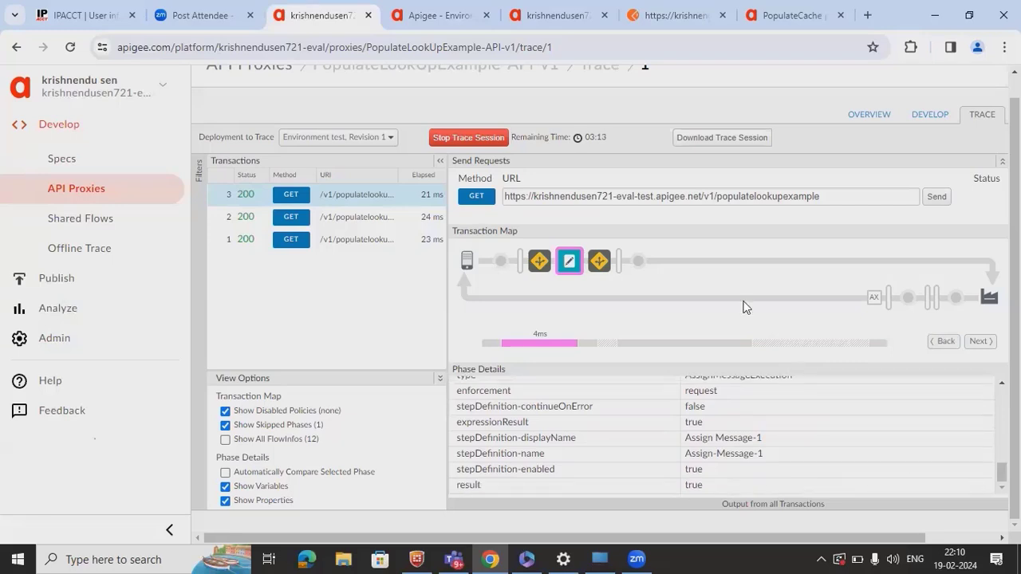
pyautogui.click(599, 263)
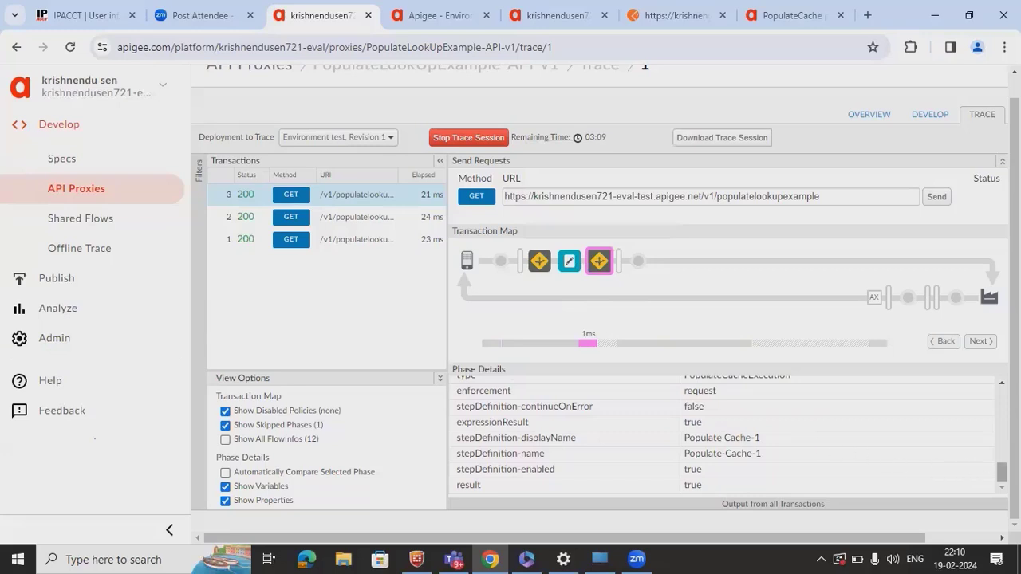
pyautogui.moveTo(1002, 472); pyautogui.dragTo(1001, 396)
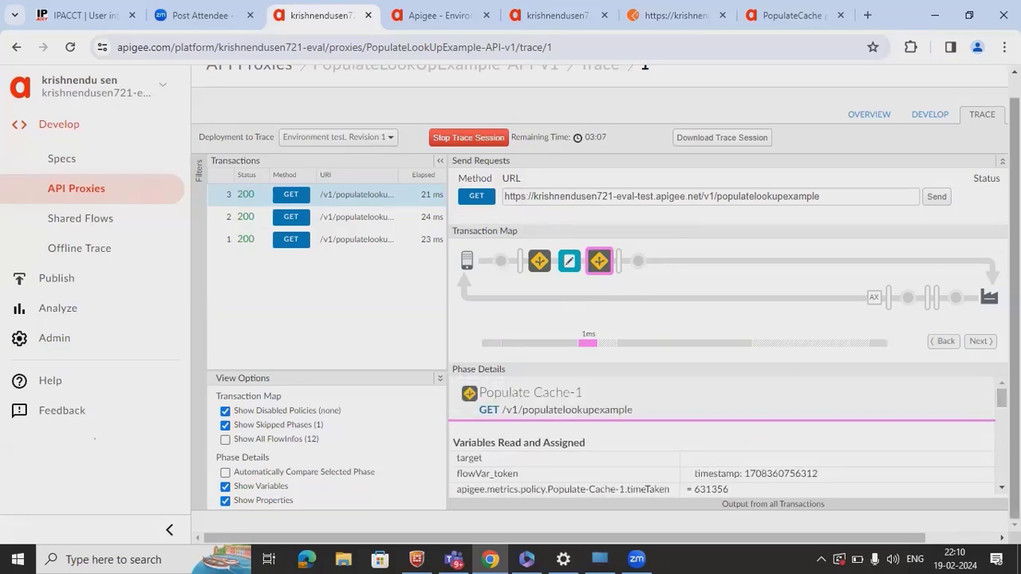
pyautogui.click(1001, 488)
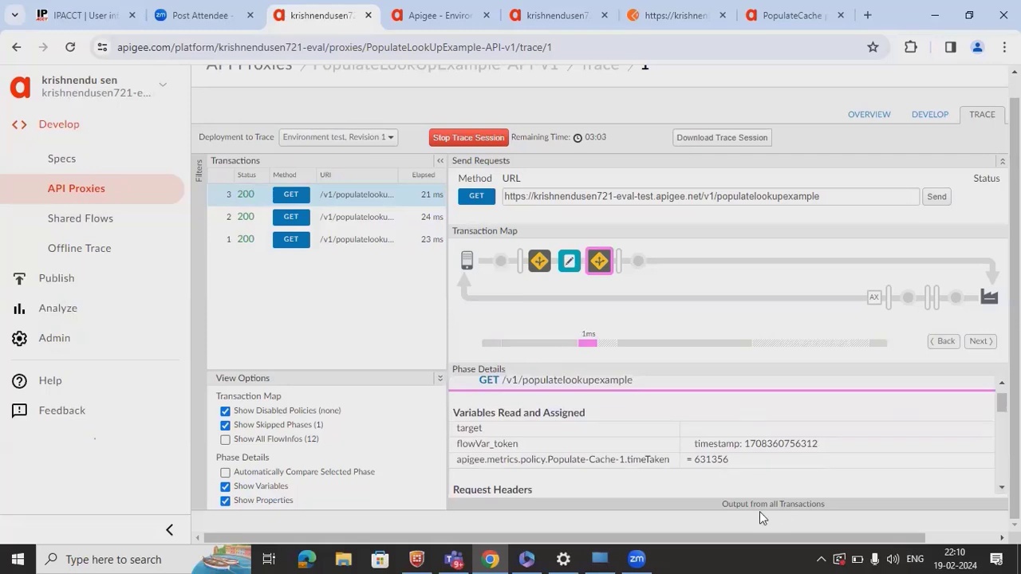
pyautogui.doubleClick(493, 445)
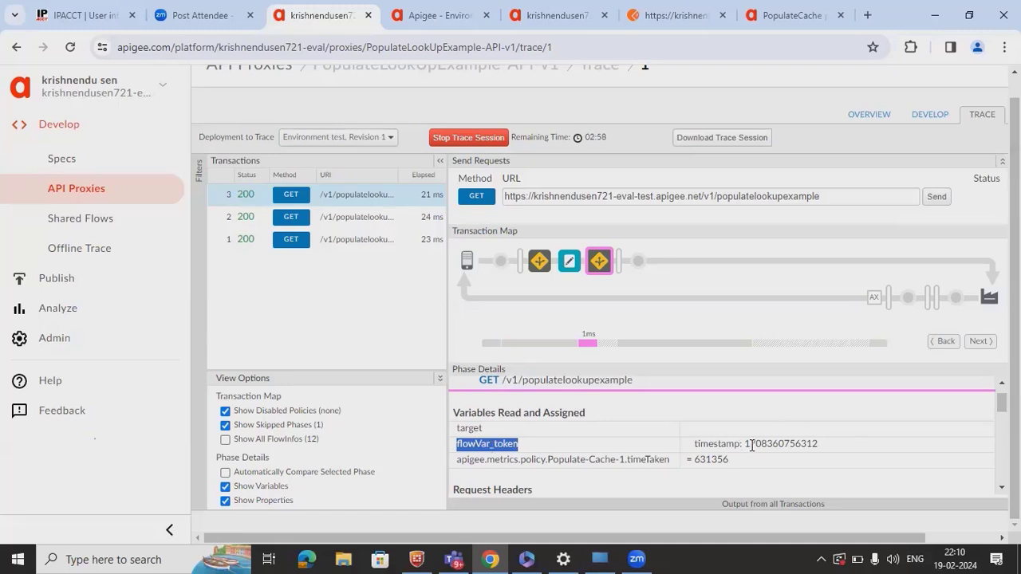
pyautogui.click(1001, 487)
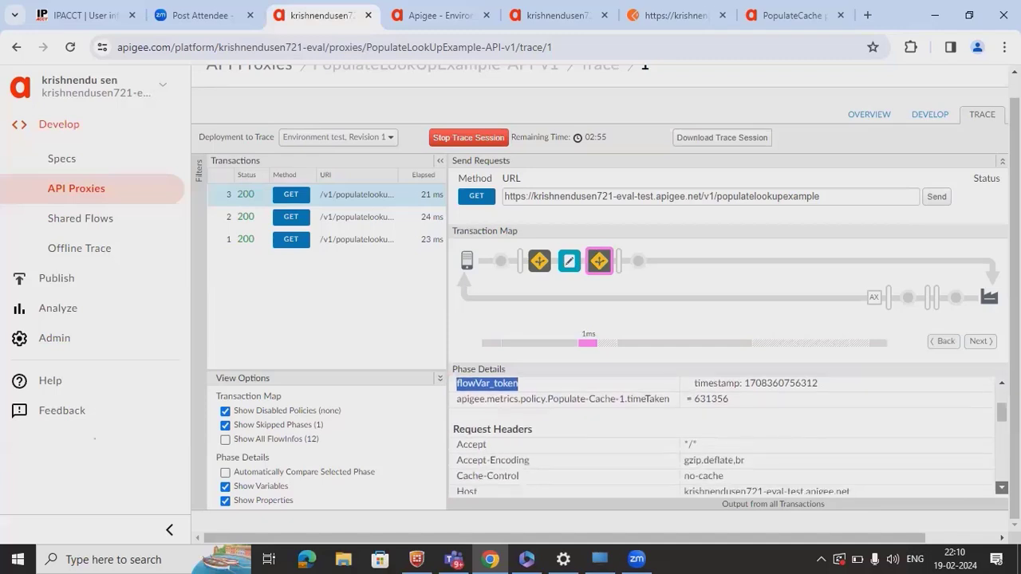
pyautogui.scroll(-5, 722, 437)
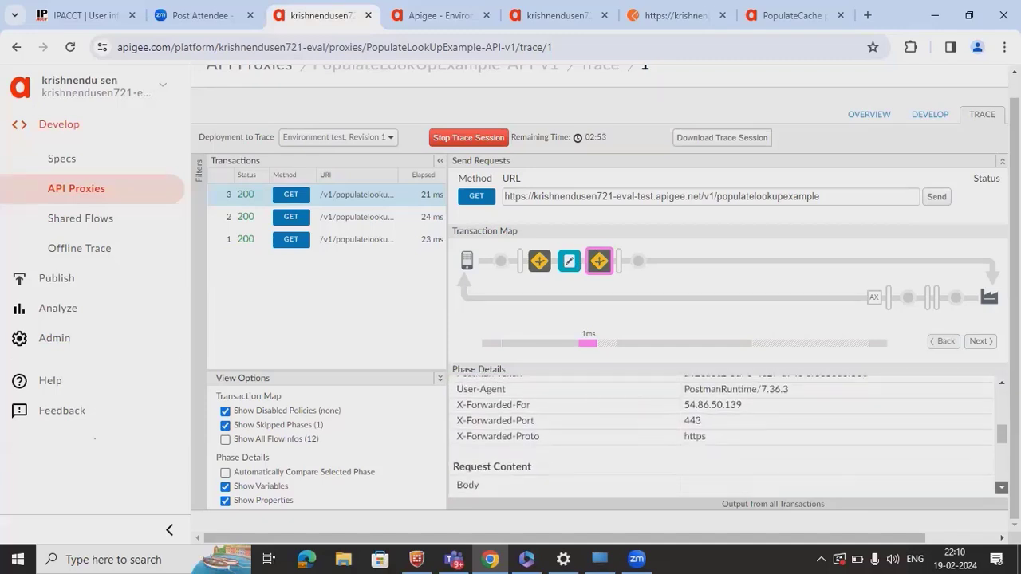
pyautogui.scroll(-3, 722, 437)
pyautogui.scroll(-1, 722, 437)
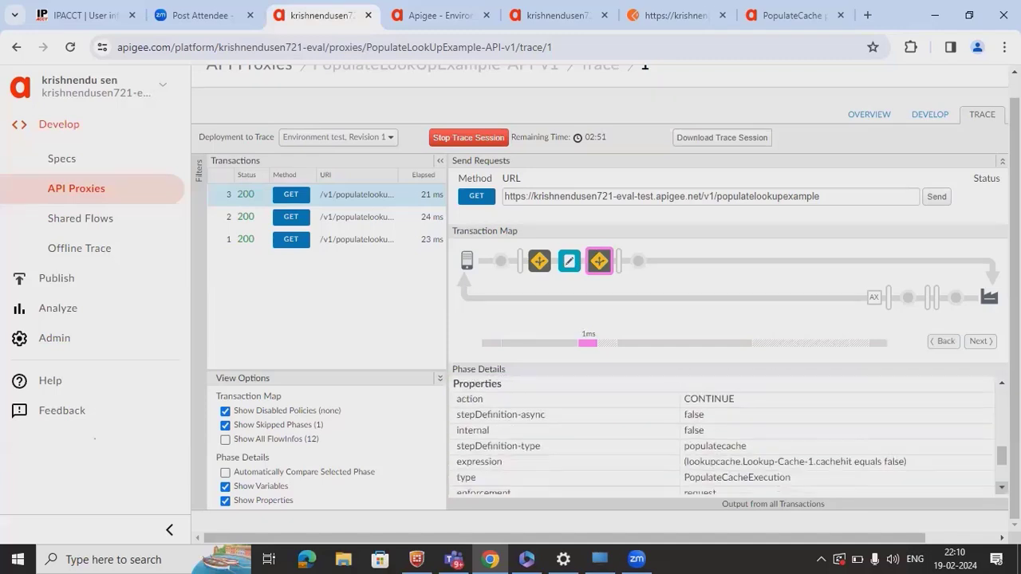
pyautogui.scroll(-4, 722, 437)
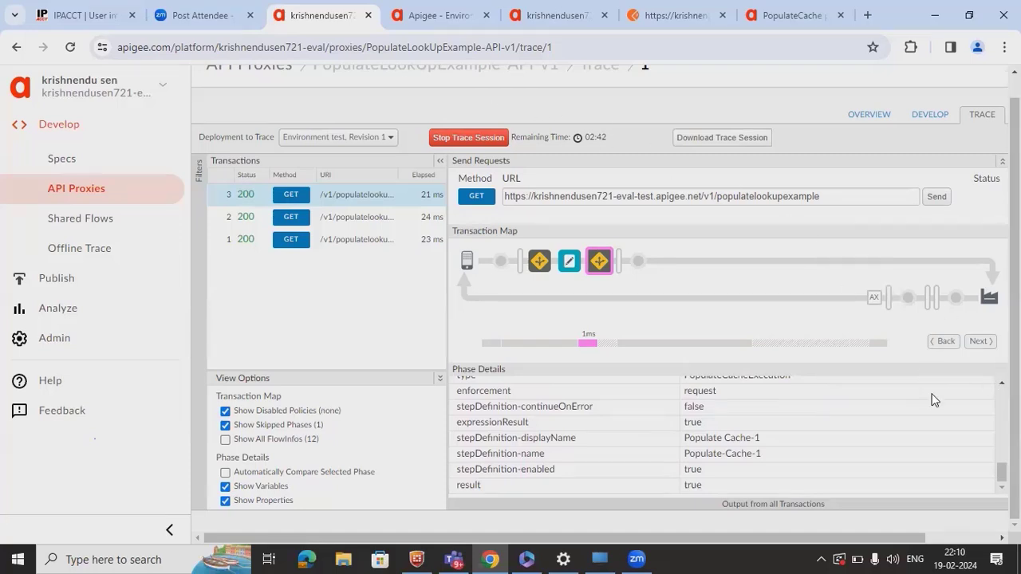
pyautogui.scroll(3, 877, 422)
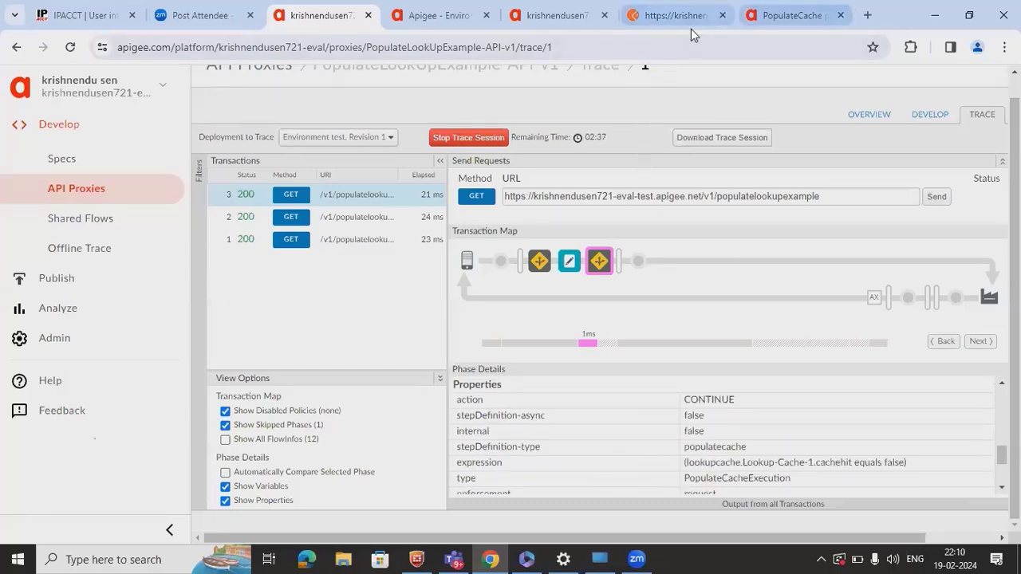
pyautogui.click(789, 15)
# - Open the InvalidateCache policy reference from the sidebar and read down to the <CacheKey> element
pyautogui.click(682, 397)
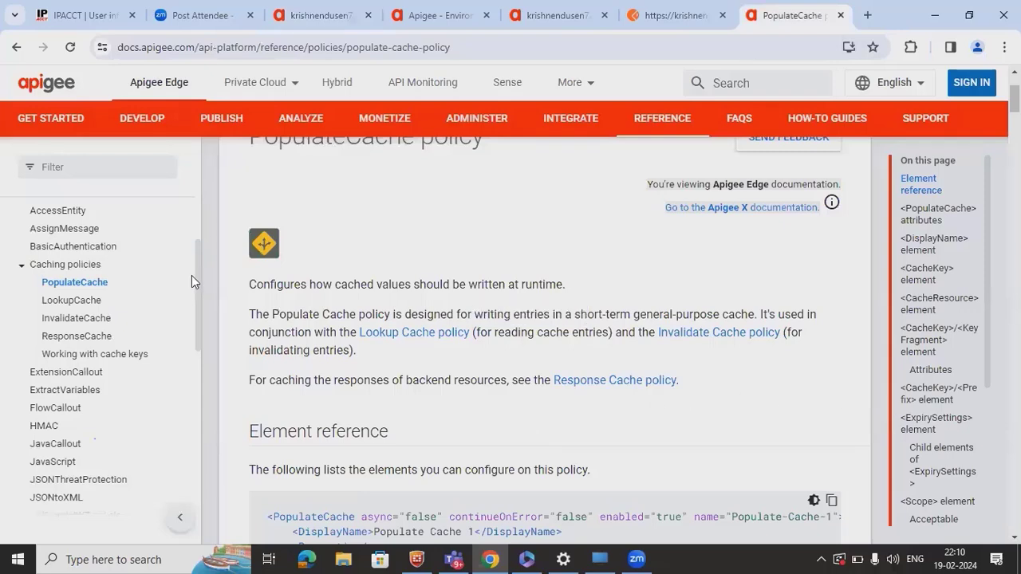
pyautogui.click(80, 319)
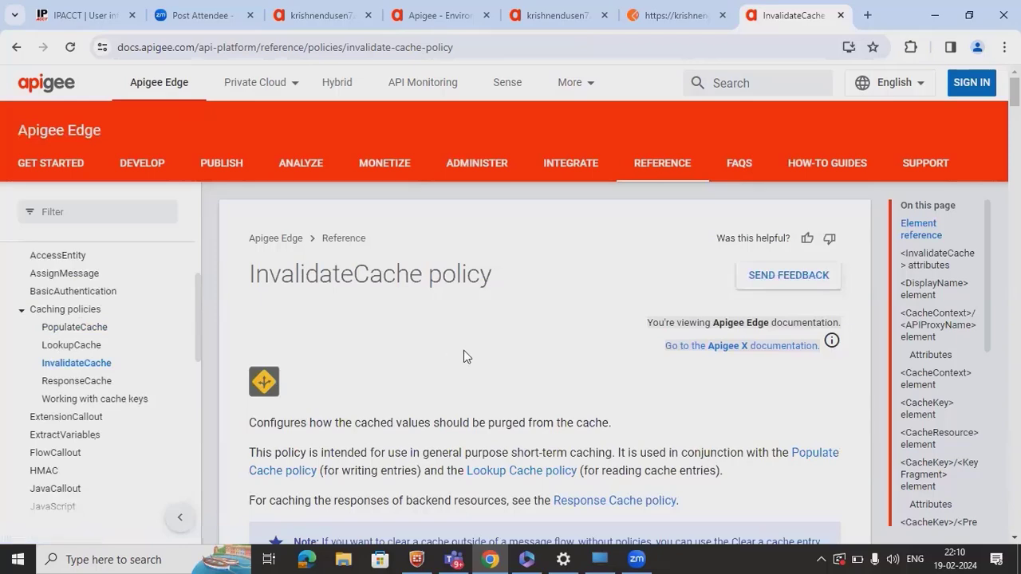
pyautogui.scroll(-5, 463, 351)
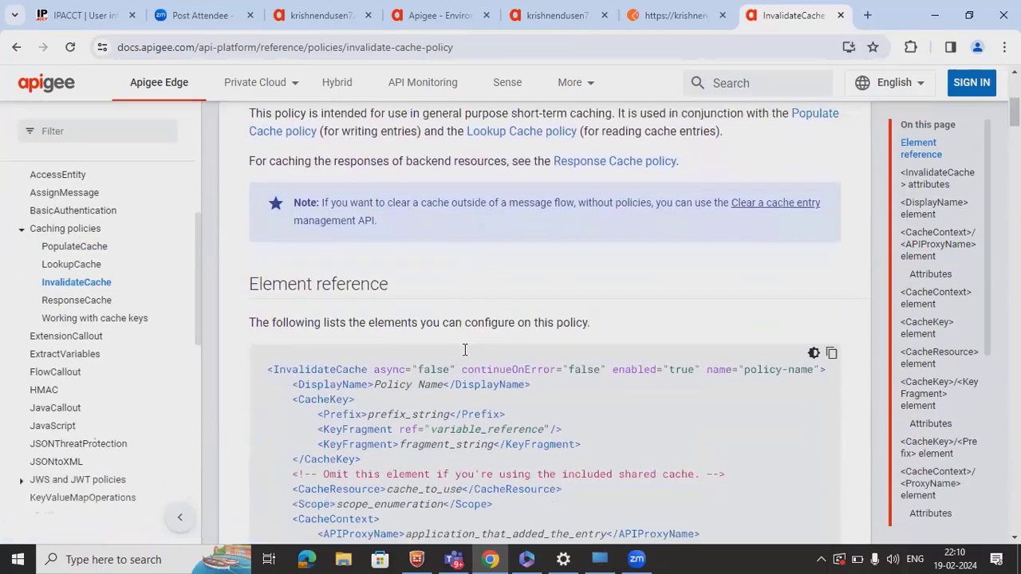
pyautogui.scroll(-1, 464, 350)
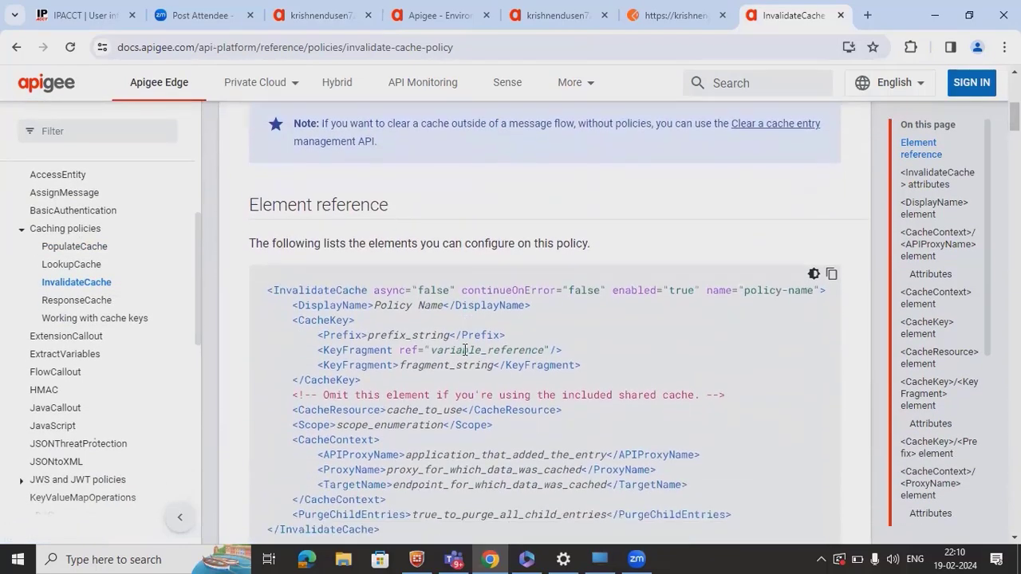
pyautogui.scroll(-1, 464, 350)
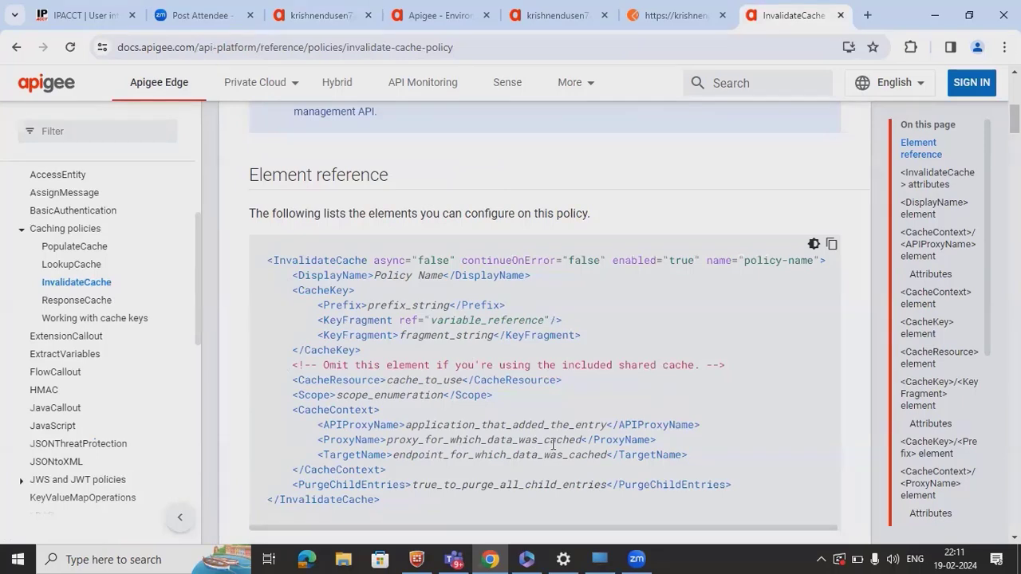
pyautogui.scroll(-6, 553, 444)
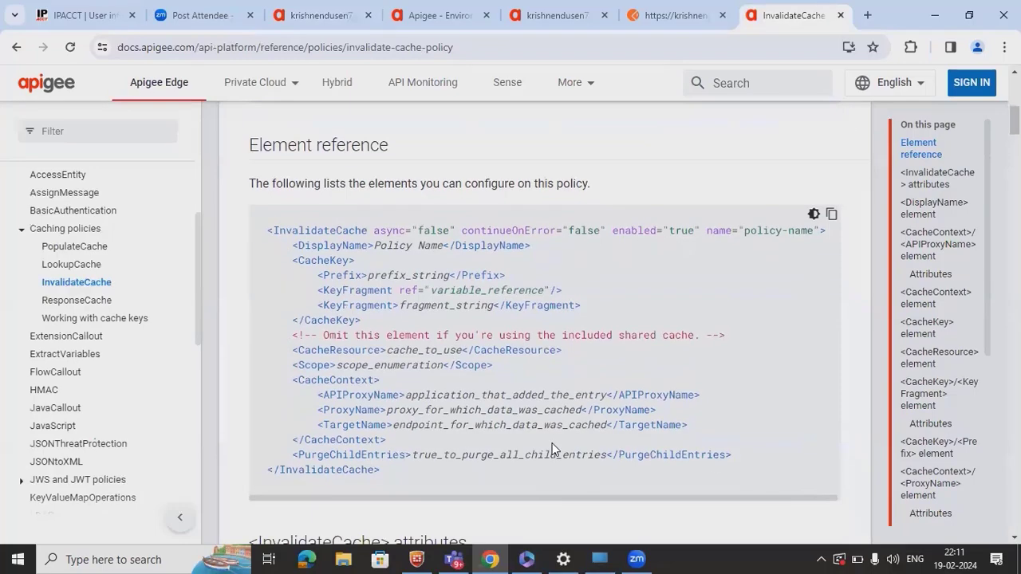
pyautogui.scroll(-10, 552, 449)
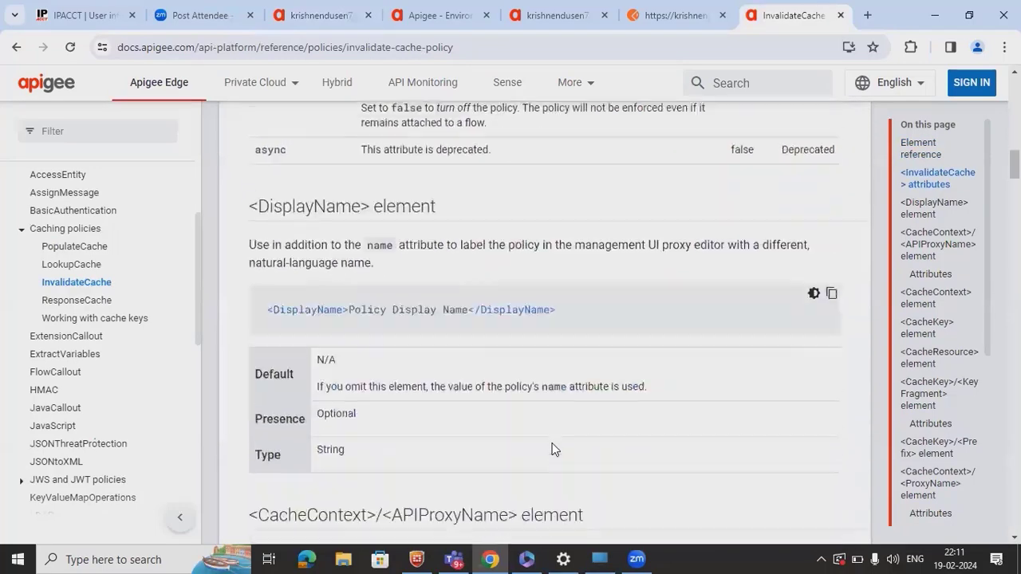
pyautogui.scroll(-3, 553, 449)
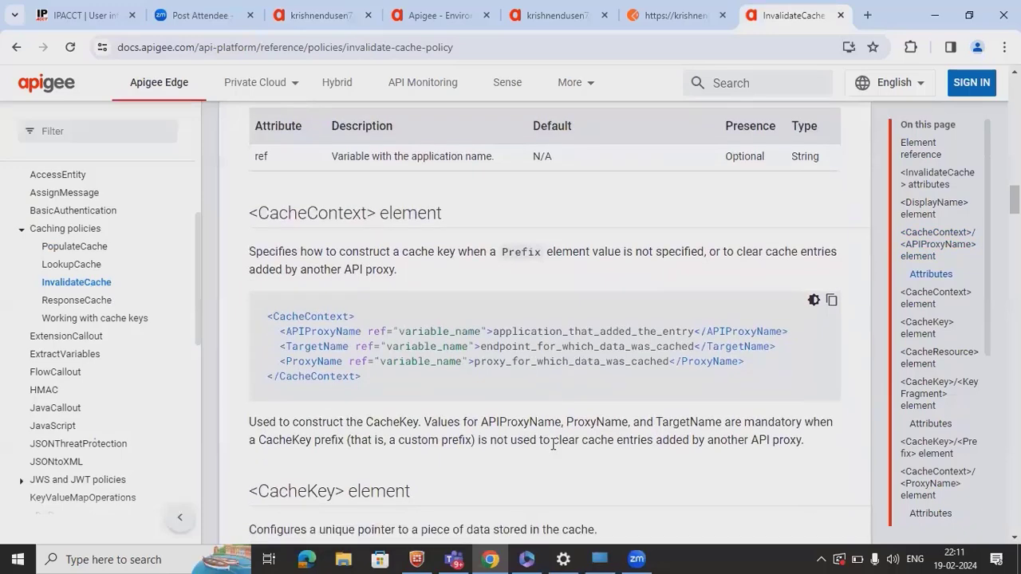
pyautogui.scroll(-4, 554, 449)
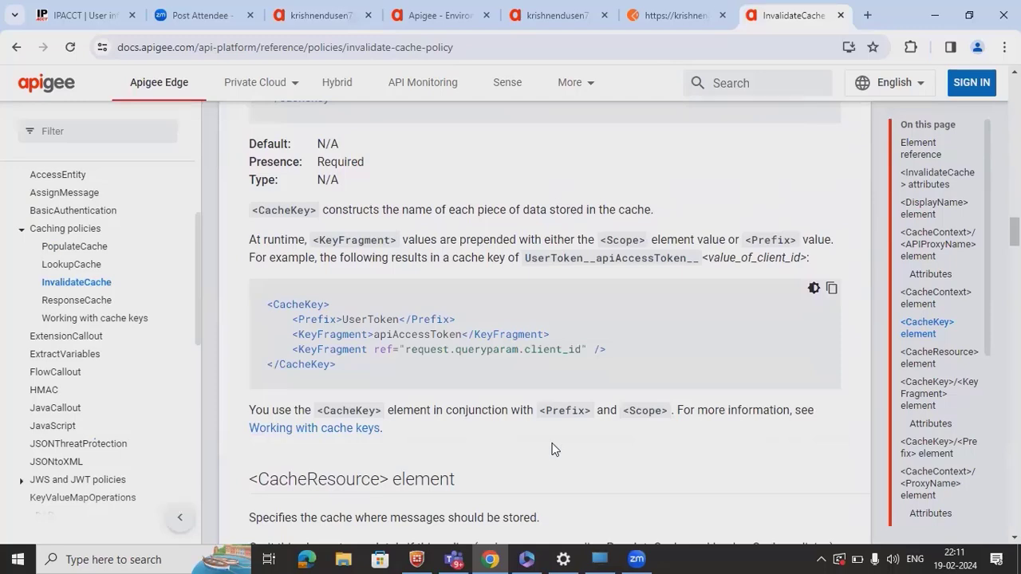
# - Add an Invalidate Cache policy step to the SampleCache-v3 PreFlow after Response Cache-1
pyautogui.click(545, 29)
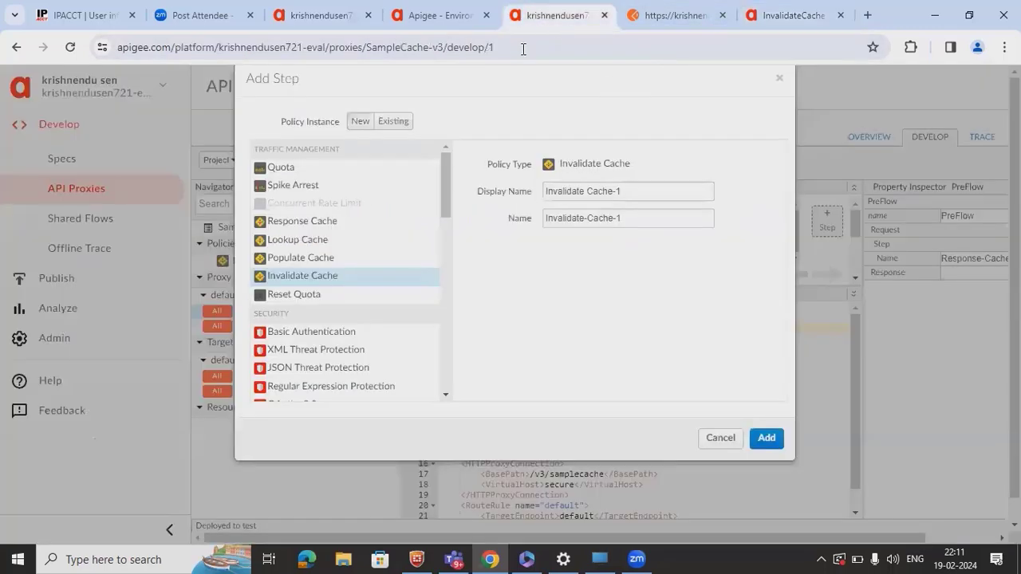
pyautogui.click(724, 443)
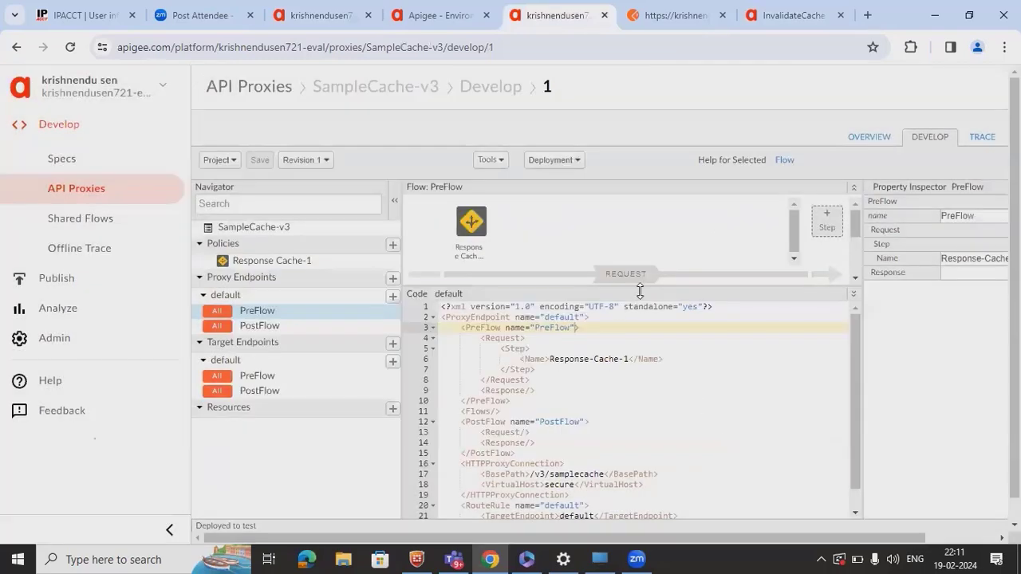
pyautogui.moveTo(639, 296); pyautogui.dragTo(632, 358)
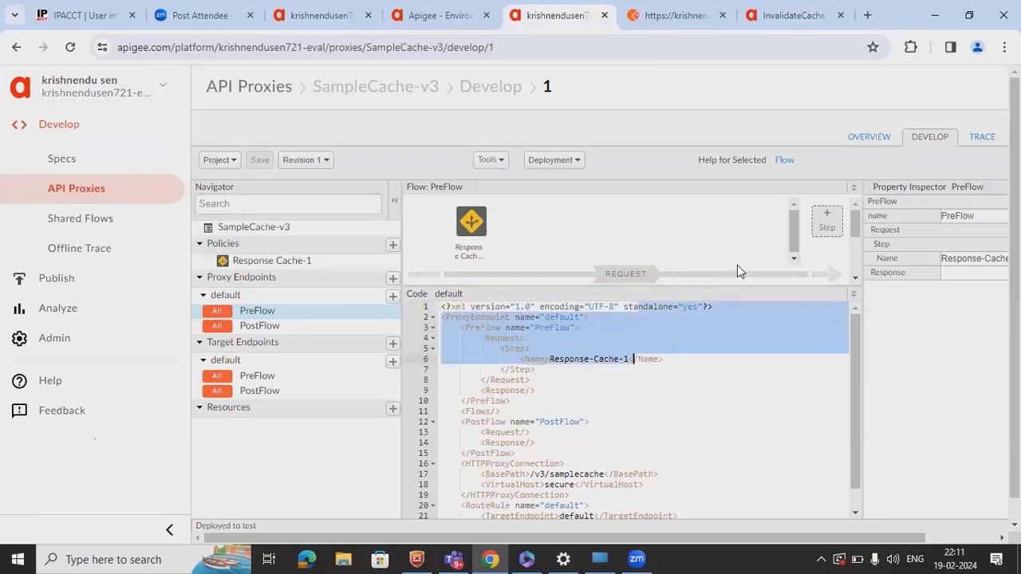
pyautogui.click(815, 236)
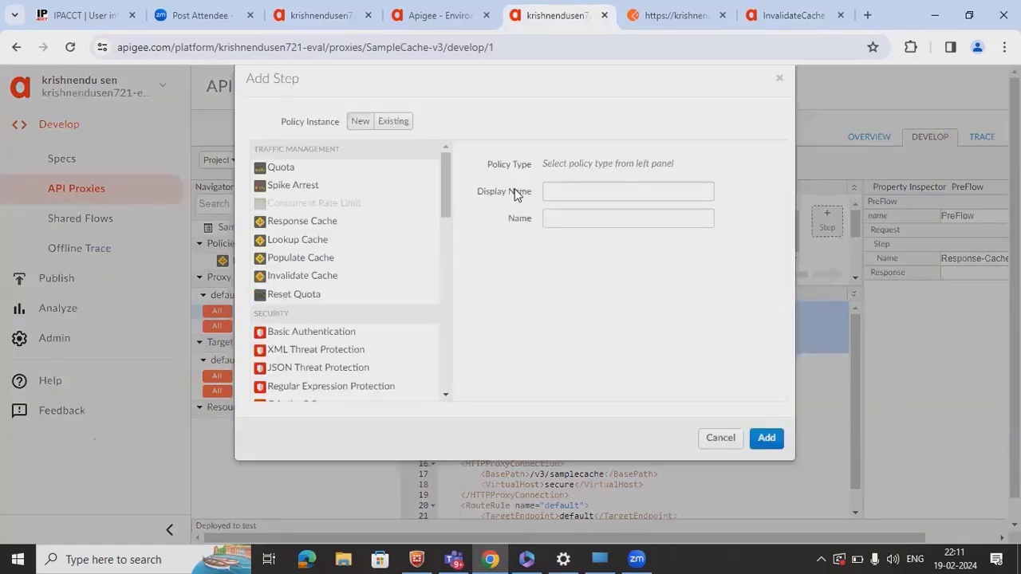
pyautogui.click(303, 275)
pyautogui.click(770, 439)
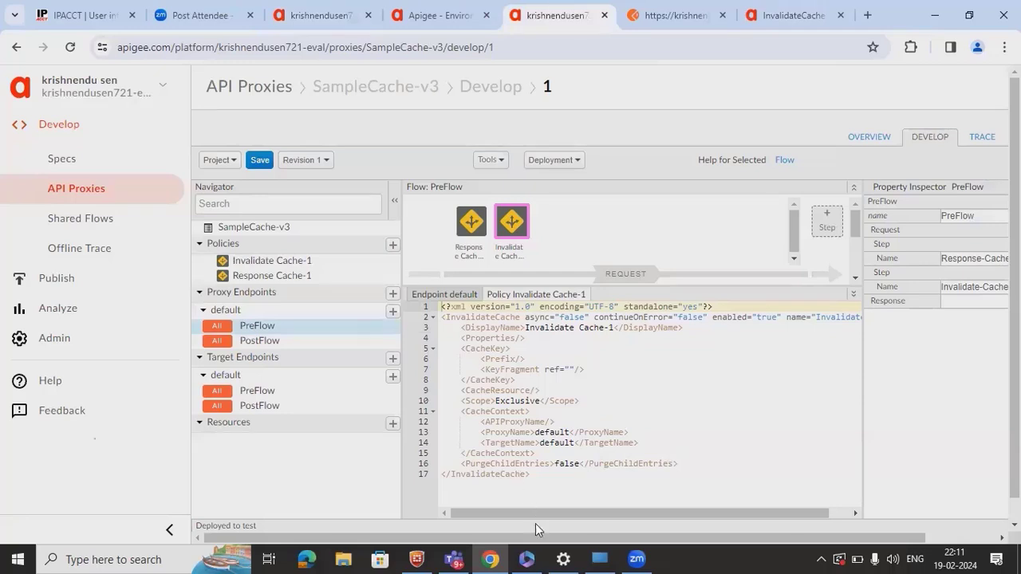
# - Replace Invalidate Cache-1's empty KeyFragment with Response Cache-1's request.uri string fragment
pyautogui.moveTo(626, 515); pyautogui.dragTo(457, 512)
pyautogui.click(469, 226)
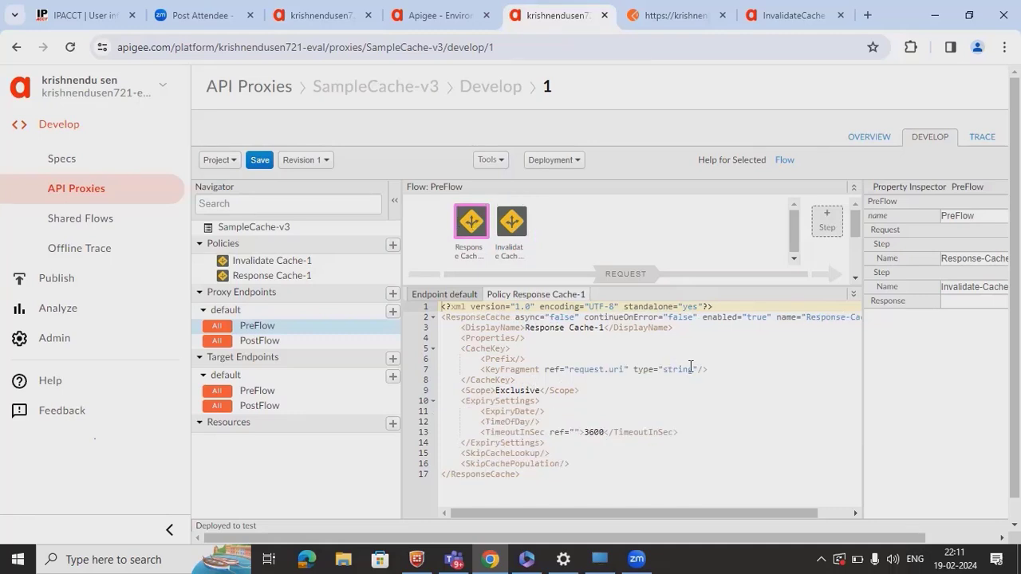
pyautogui.moveTo(714, 369); pyautogui.dragTo(482, 369)
pyautogui.hotkey('ctrl', 'c')
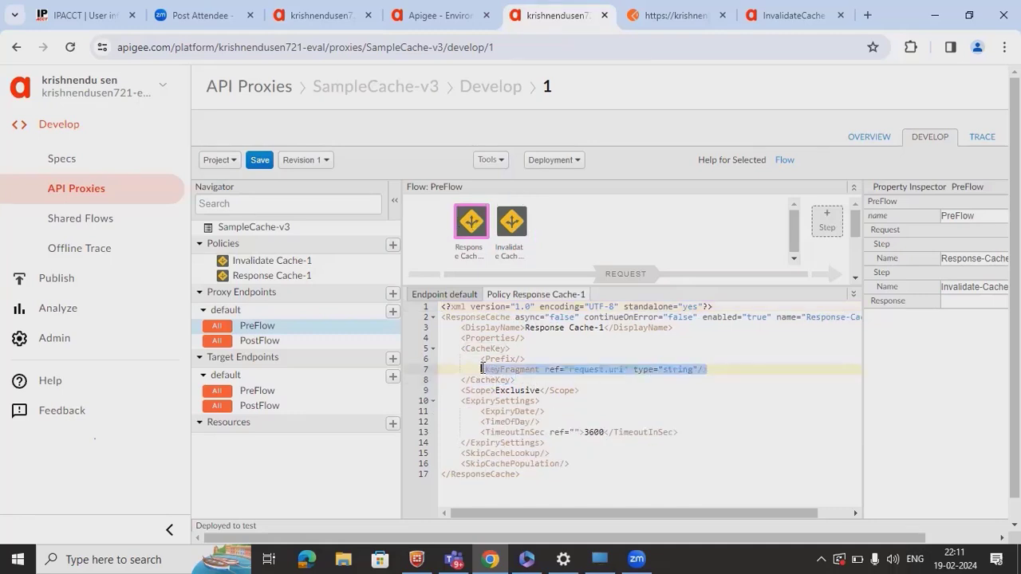
pyautogui.click(512, 220)
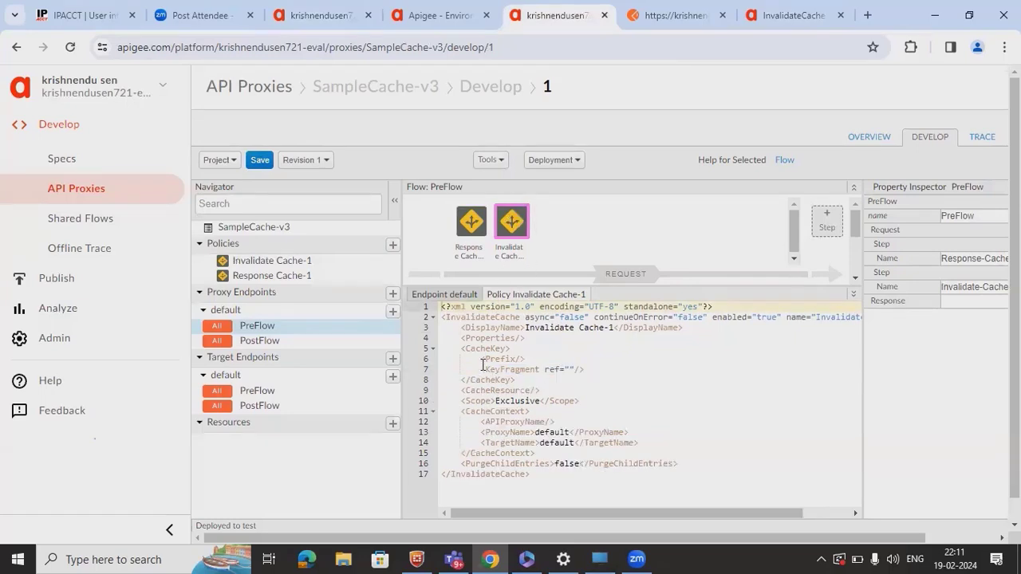
pyautogui.moveTo(482, 369); pyautogui.dragTo(589, 373)
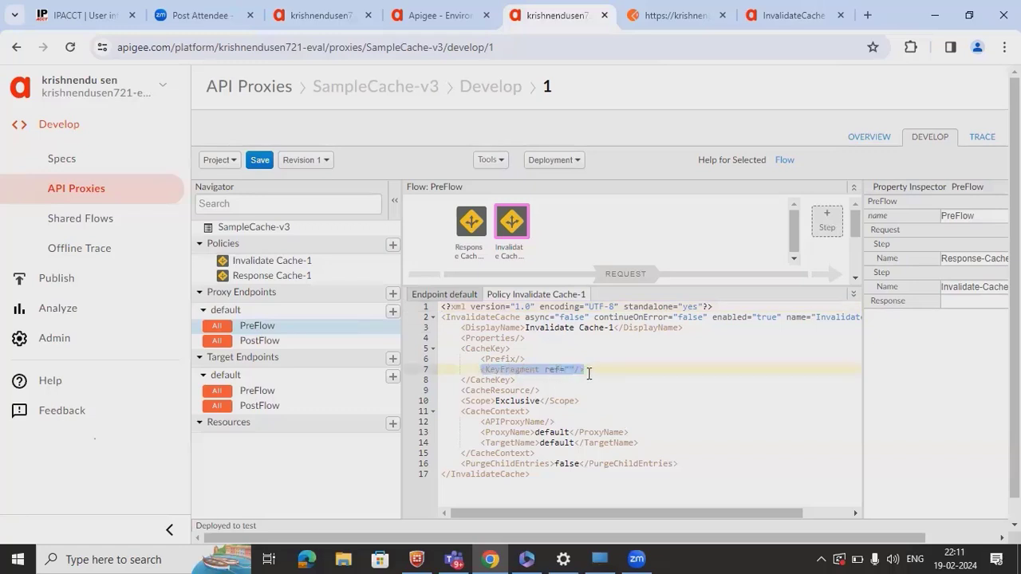
pyautogui.hotkey('ctrl', 'v')
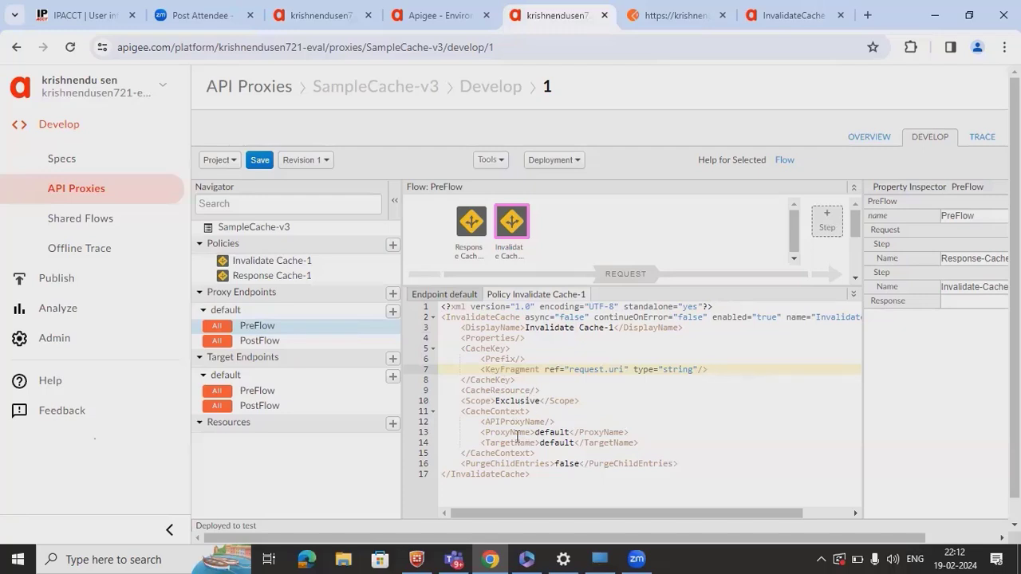
# - Review Invalidate Cache-1's ProxyName and TargetName defaults and PurgeChildEntries false
pyautogui.doubleClick(555, 433)
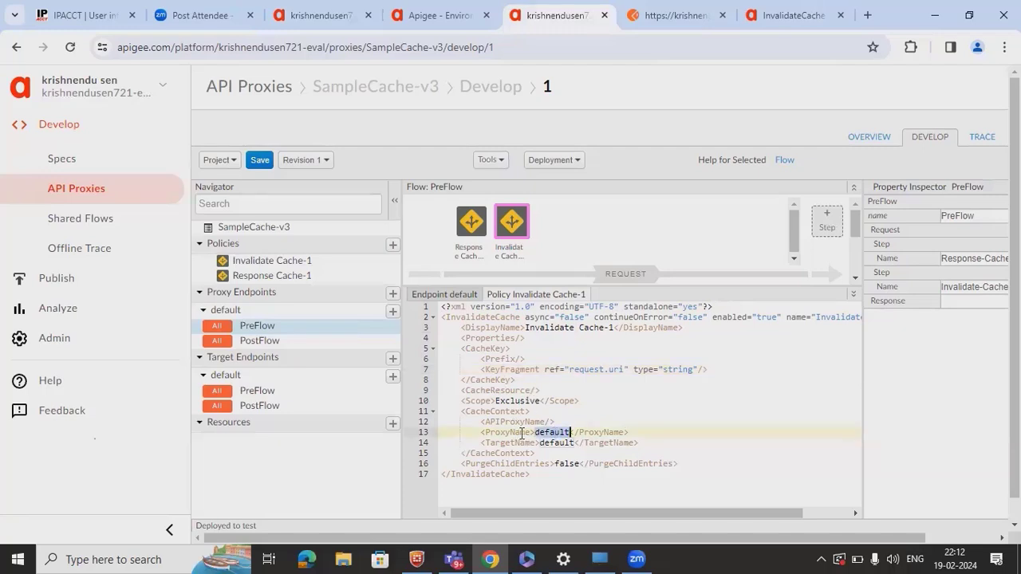
pyautogui.doubleClick(556, 442)
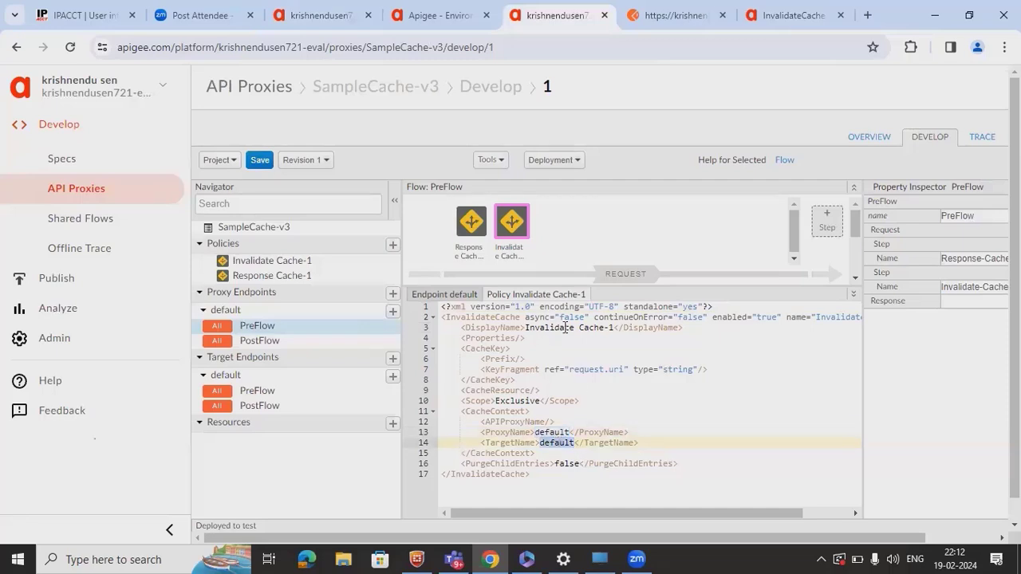
pyautogui.doubleClick(566, 463)
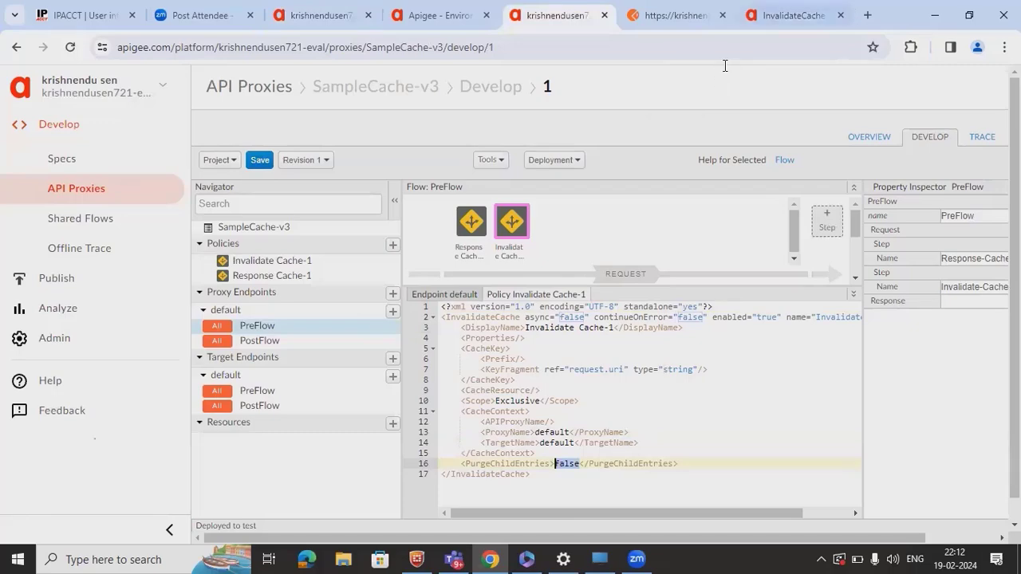
# - Scroll the InvalidateCache reference back up to the APIProxyName attributes and <CacheContext> element
pyautogui.click(785, 16)
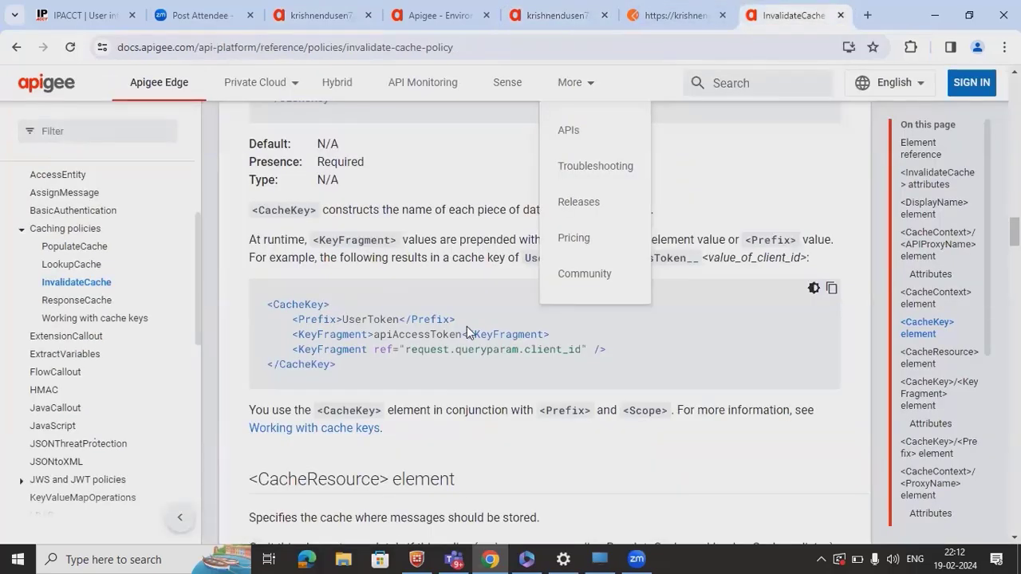
pyautogui.scroll(4, 467, 326)
pyautogui.scroll(2, 469, 326)
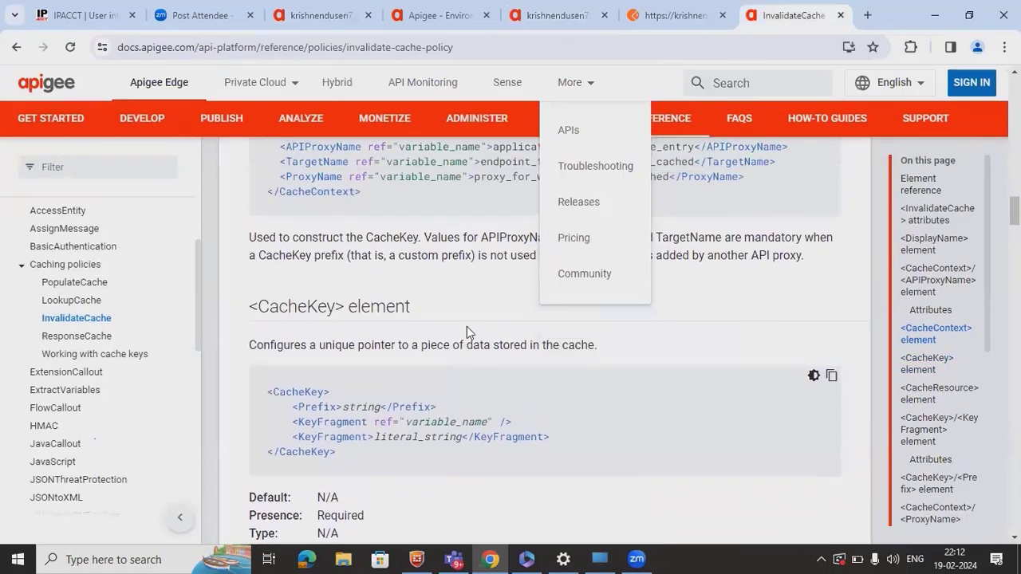
pyautogui.scroll(1, 468, 326)
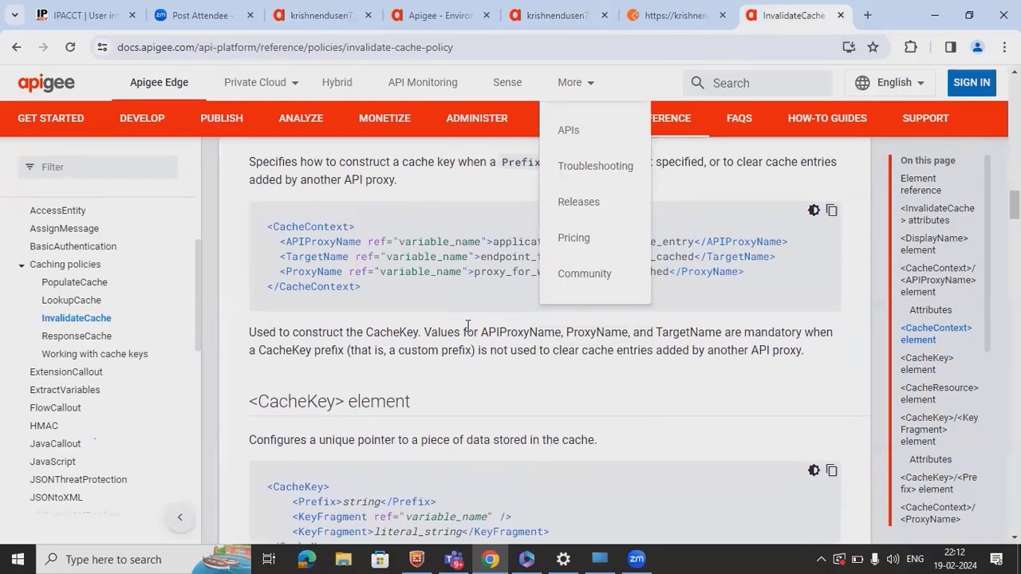
pyautogui.scroll(3, 468, 325)
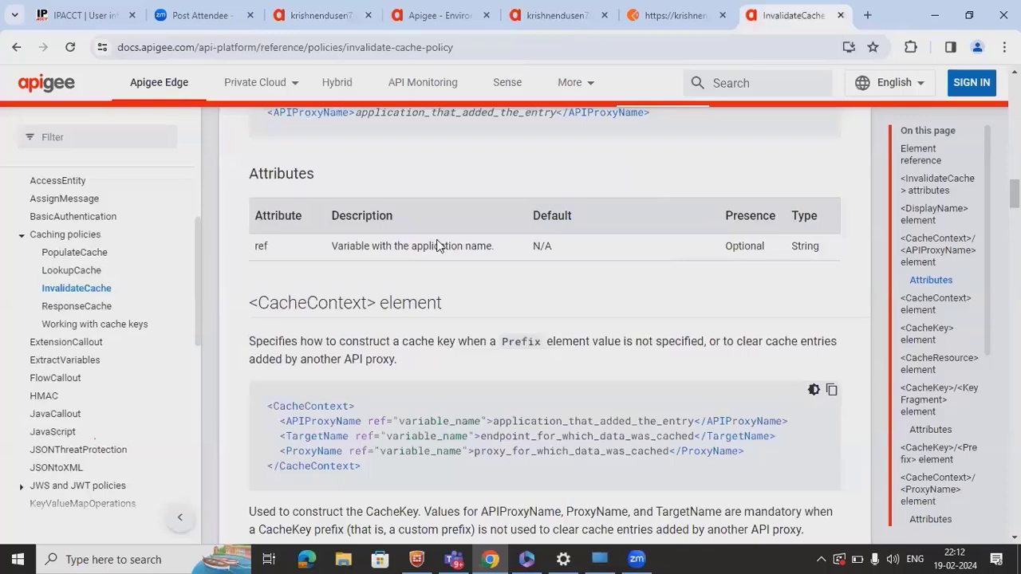
# - Save SampleCache-v3 and read the invalid cache resource errors for Invalidate-Cache-1 before dismissing them
pyautogui.click(351, 15)
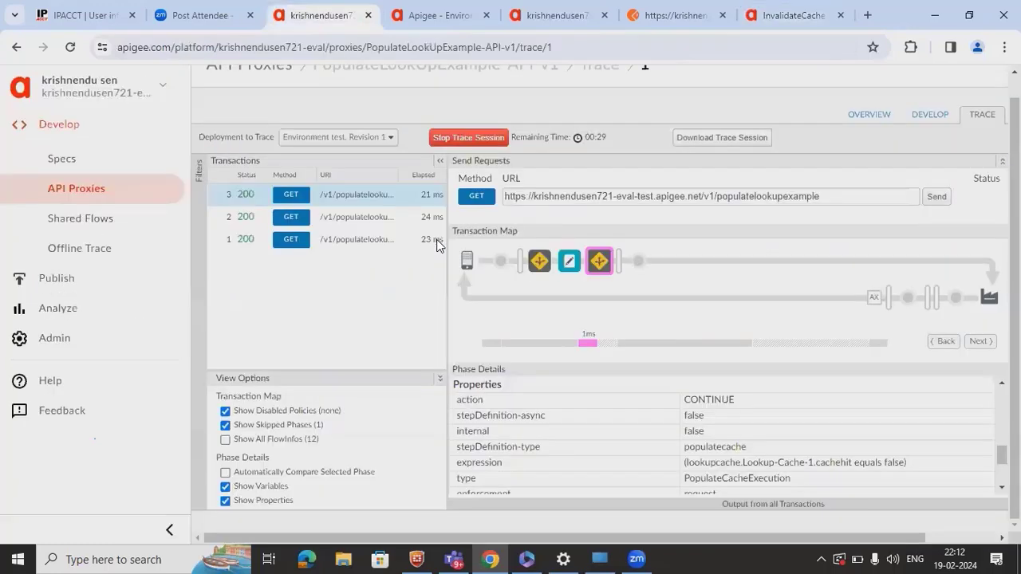
pyautogui.click(431, 16)
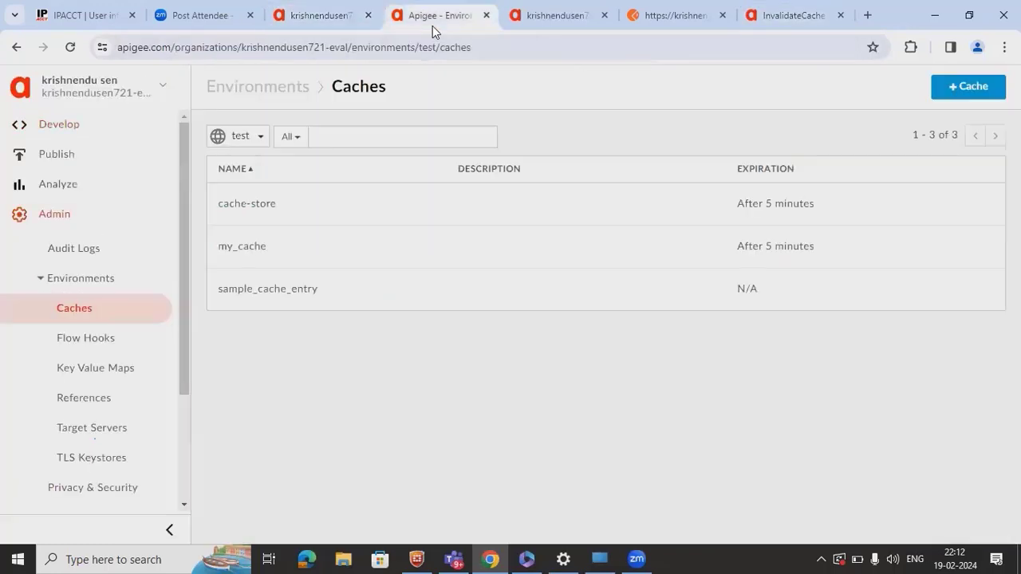
pyautogui.click(571, 27)
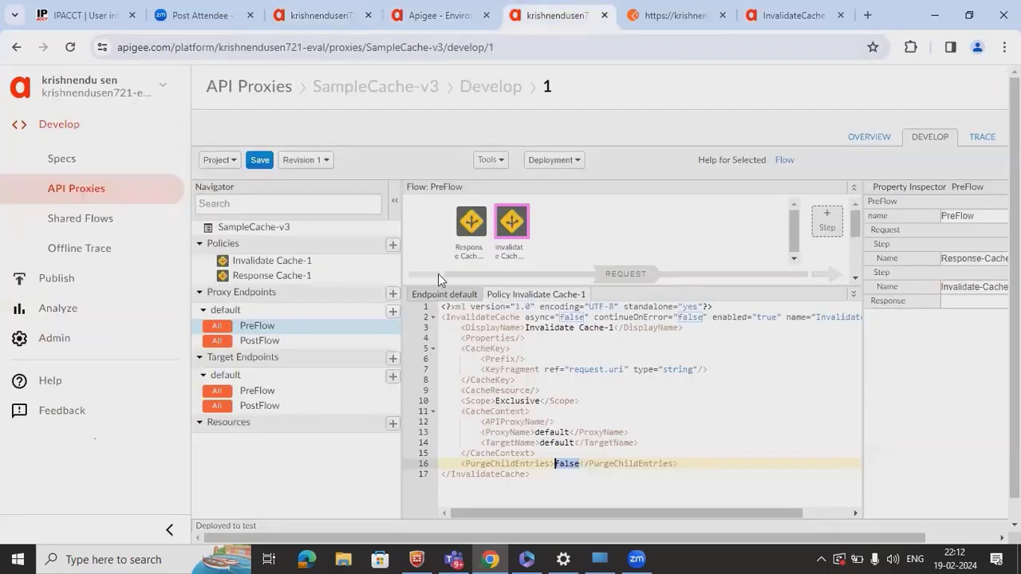
pyautogui.click(260, 161)
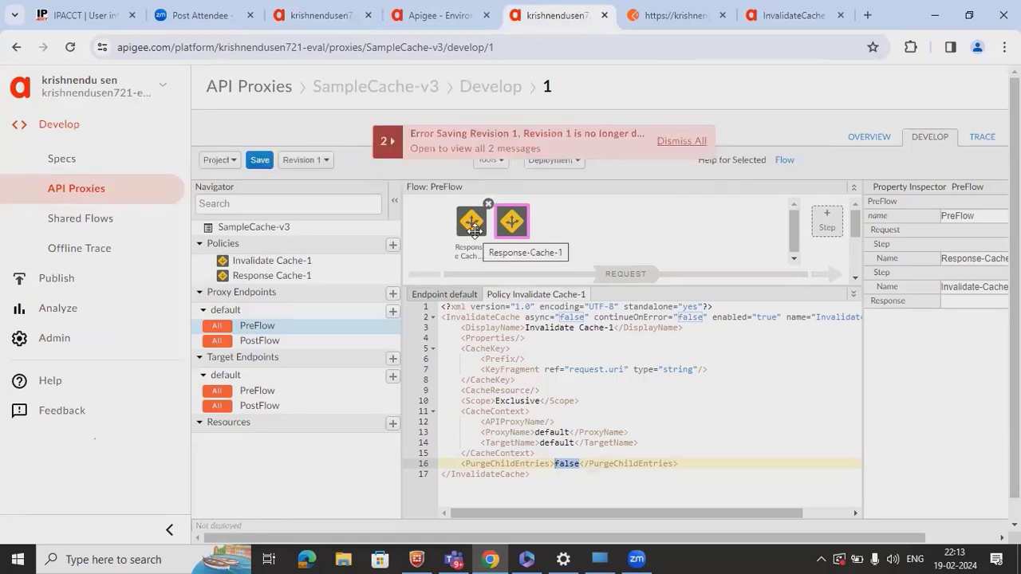
pyautogui.click(399, 148)
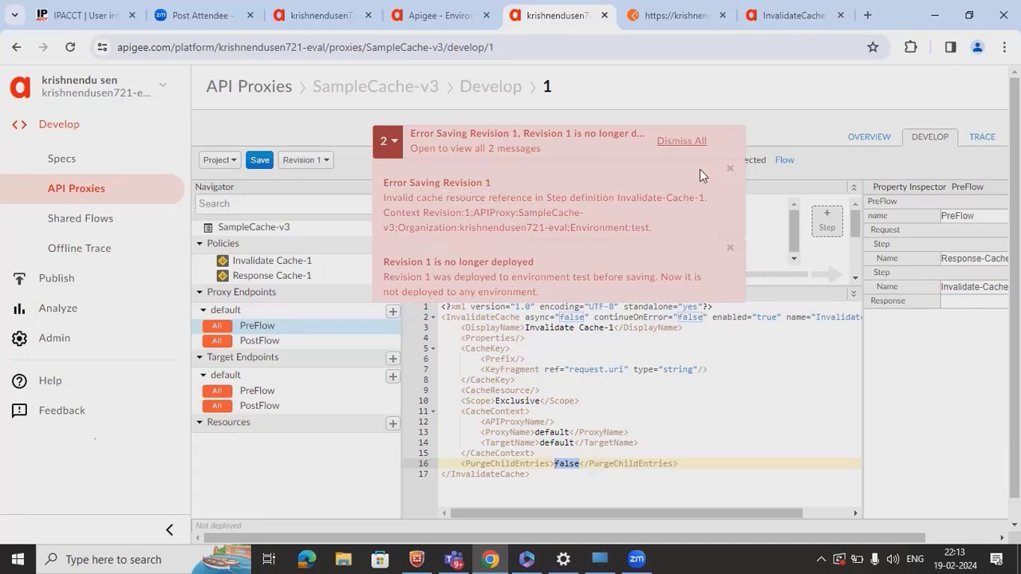
pyautogui.click(700, 140)
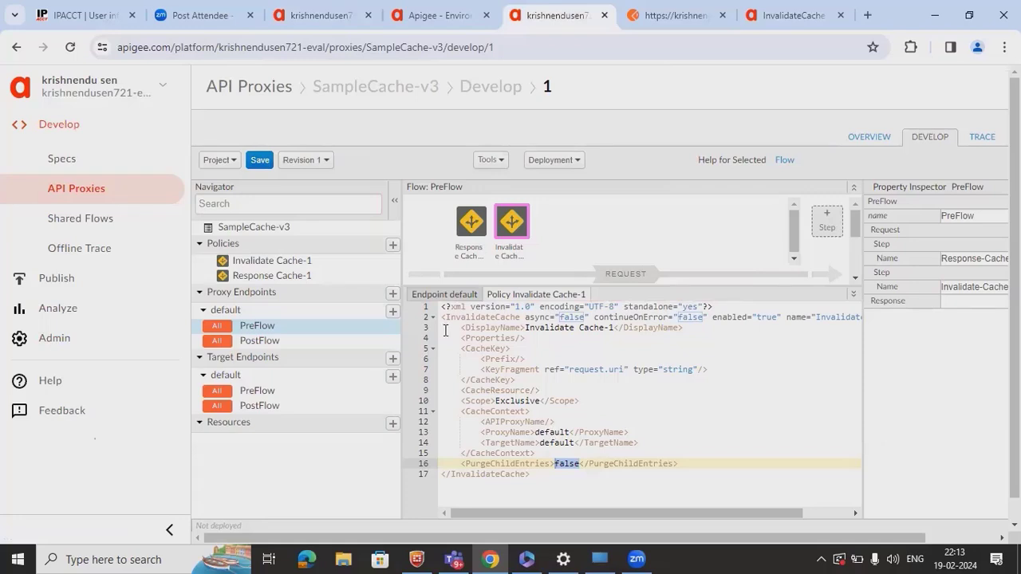
# - Review Response Cache-1's XML: SkipCachePopulation, the empty Prefix, and the request.uri key
pyautogui.click(469, 223)
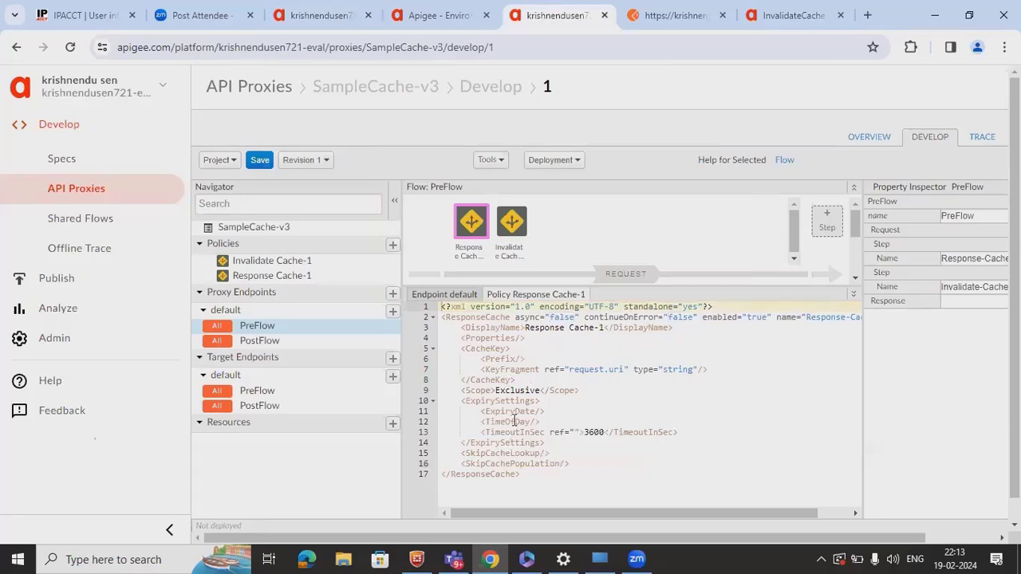
pyautogui.click(514, 463)
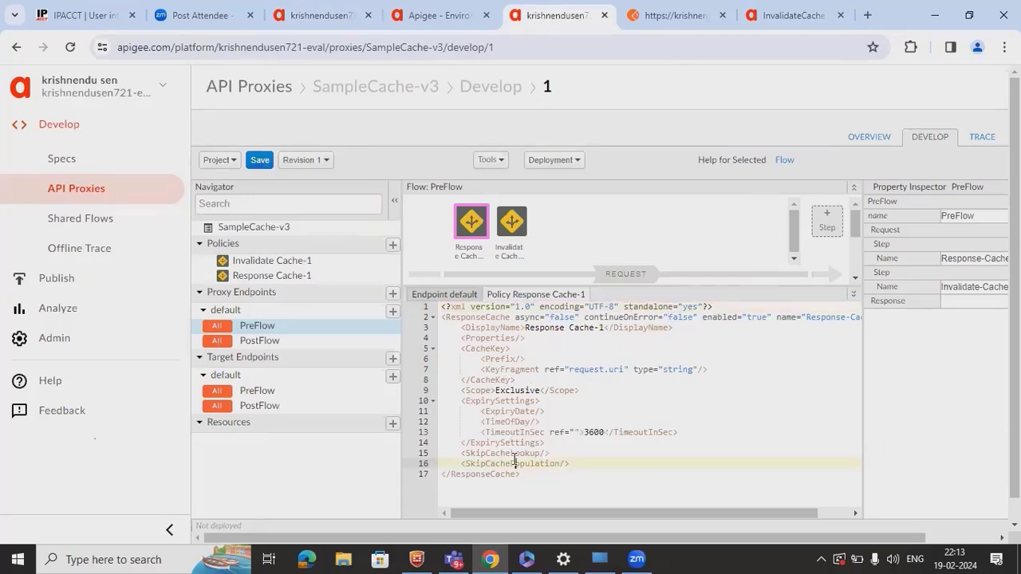
pyautogui.click(496, 359)
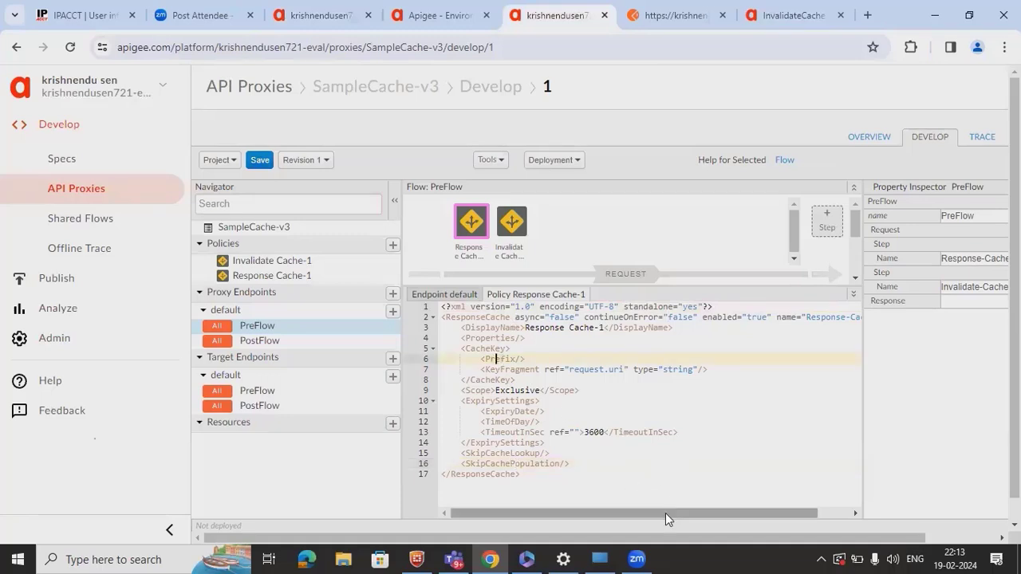
pyautogui.moveTo(665, 513); pyautogui.dragTo(525, 503)
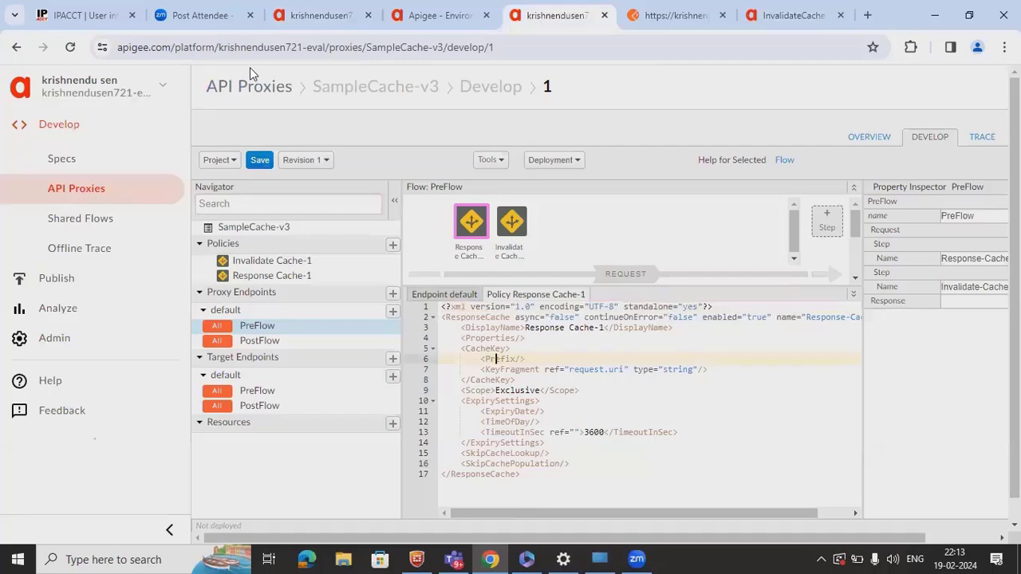
pyautogui.click(423, 24)
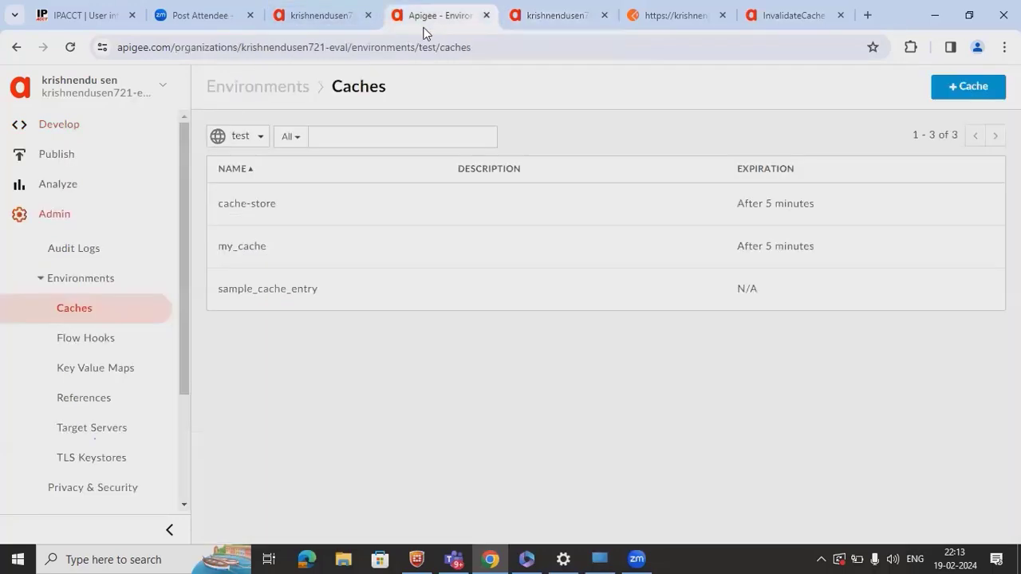
pyautogui.click(313, 20)
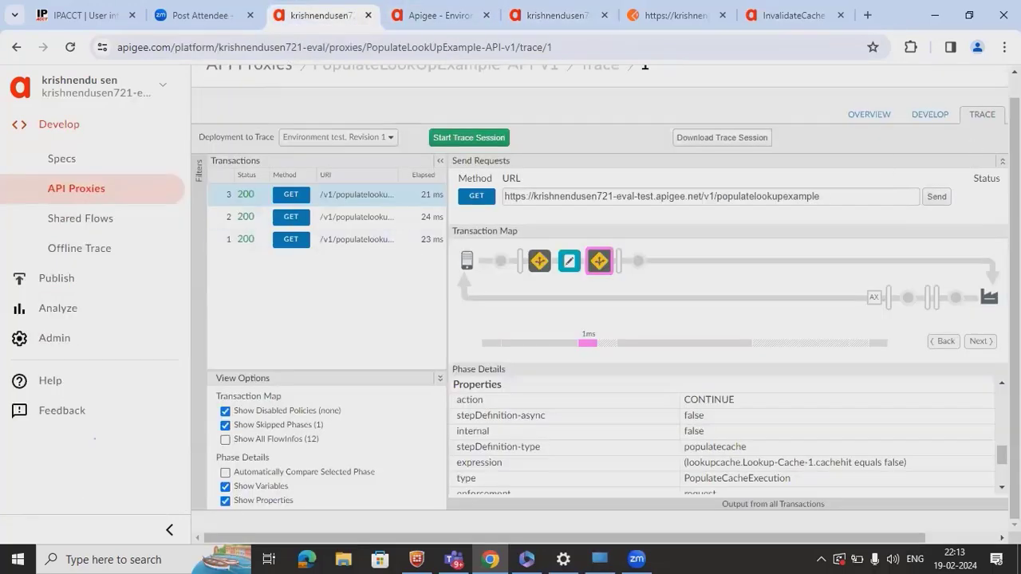
pyautogui.click(930, 115)
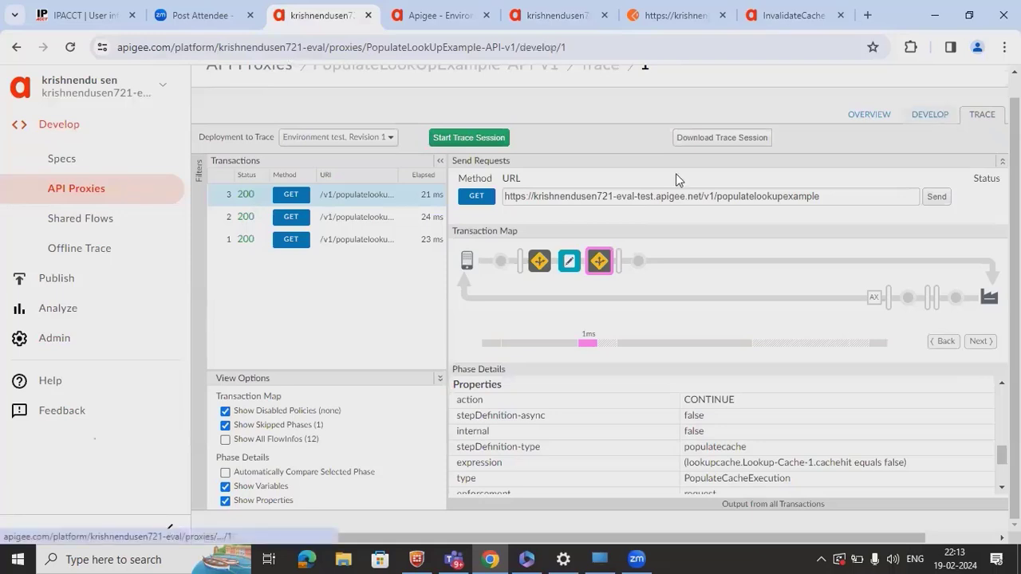
pyautogui.click(471, 222)
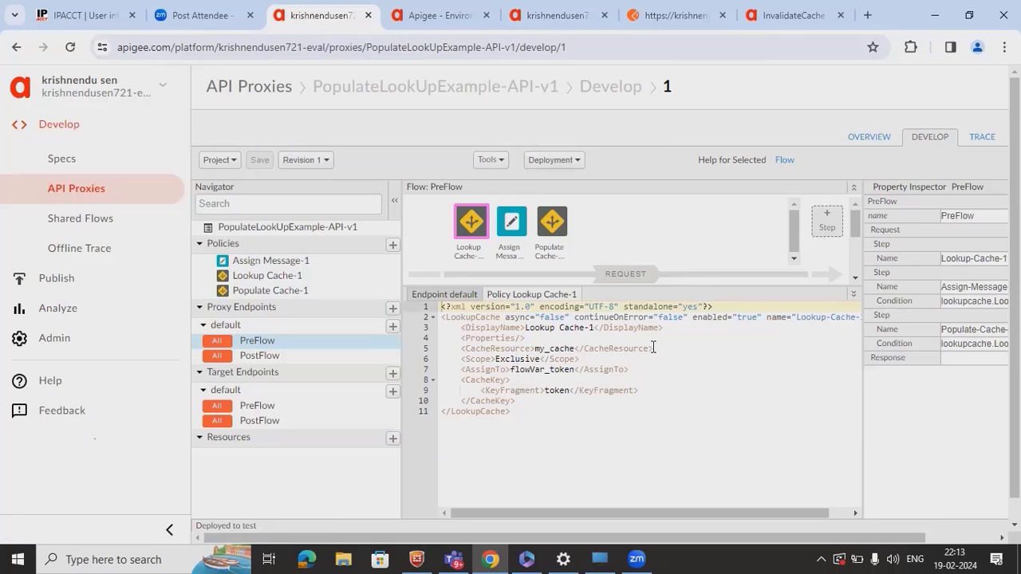
pyautogui.moveTo(652, 348); pyautogui.dragTo(443, 344)
pyautogui.hotkey('ctrl', 'c')
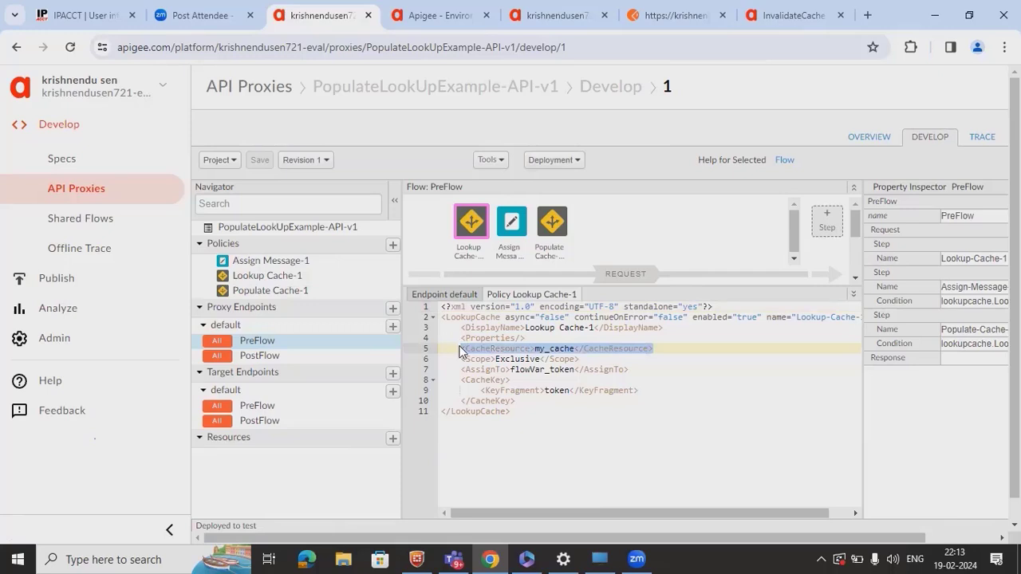
pyautogui.click(558, 16)
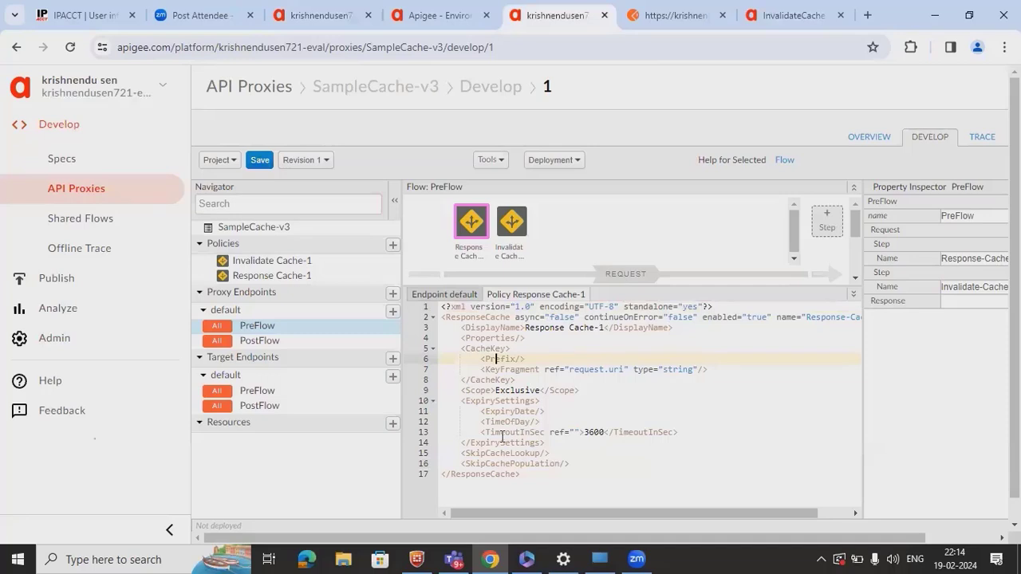
# - Set Invalidate Cache-1's CacheResource to my_cache and save revision 1 of SampleCache-v3
pyautogui.click(512, 227)
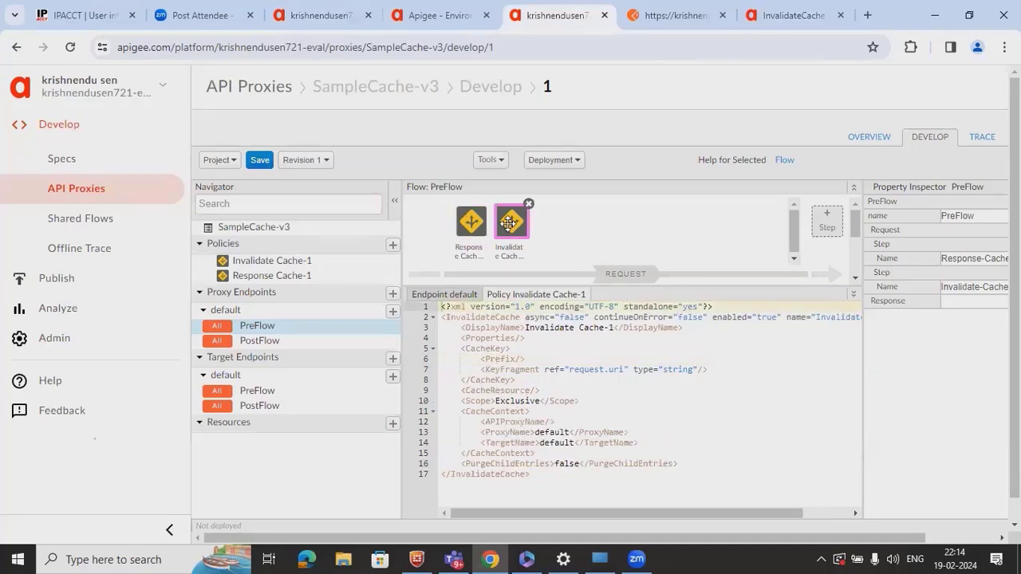
pyautogui.click(547, 443)
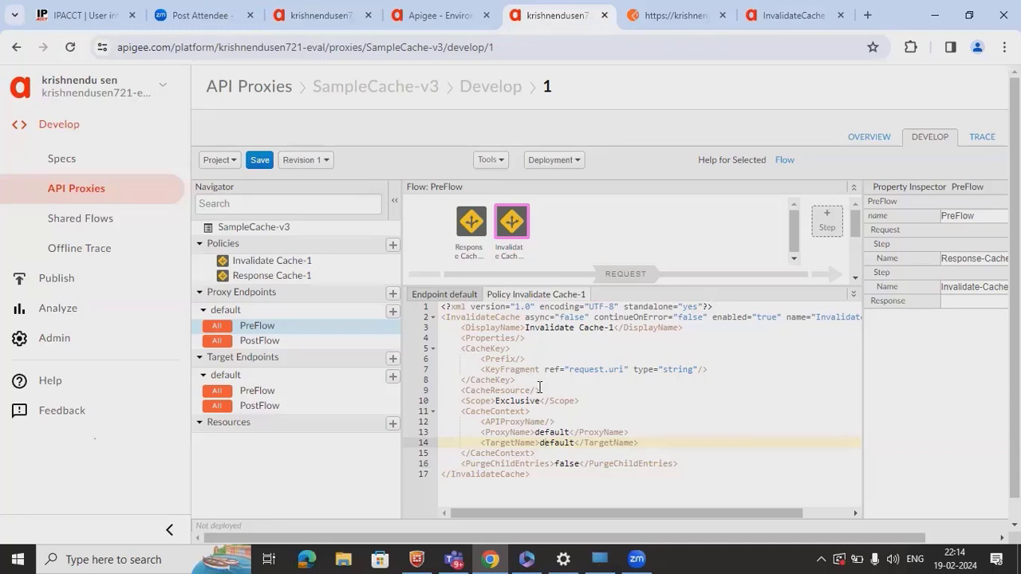
pyautogui.moveTo(540, 390); pyautogui.dragTo(463, 390)
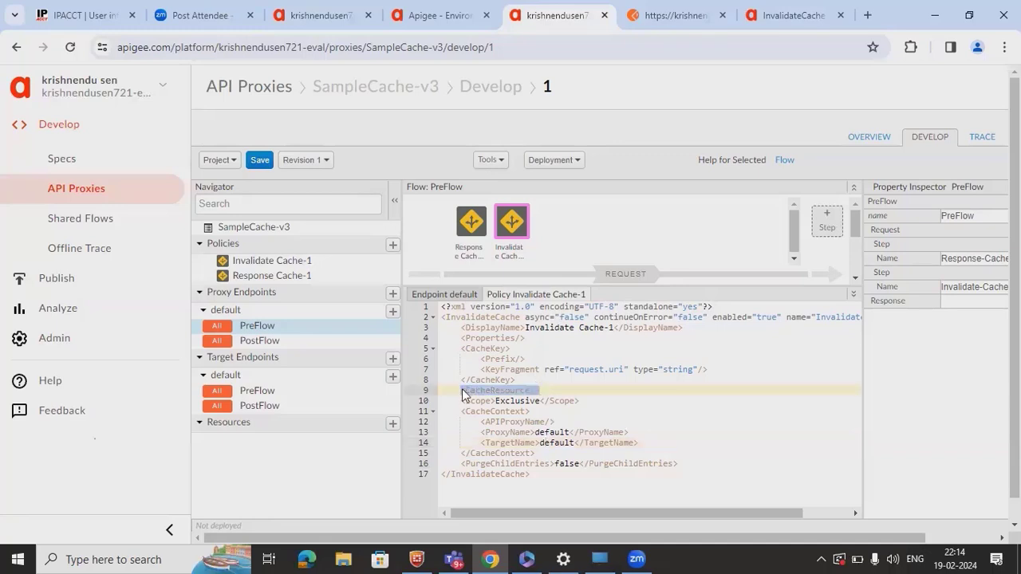
pyautogui.hotkey('ctrl', 'v')
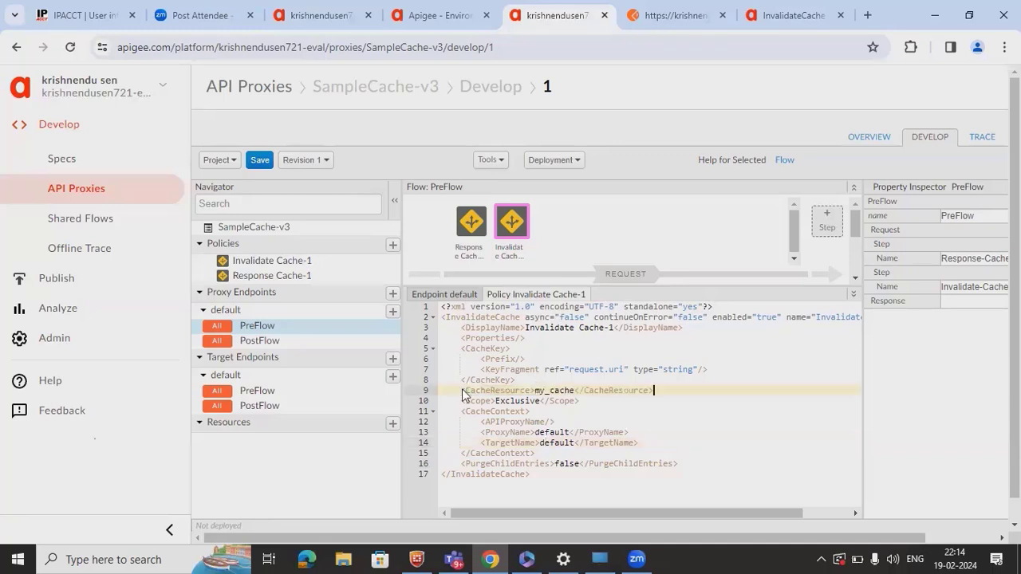
pyautogui.click(260, 160)
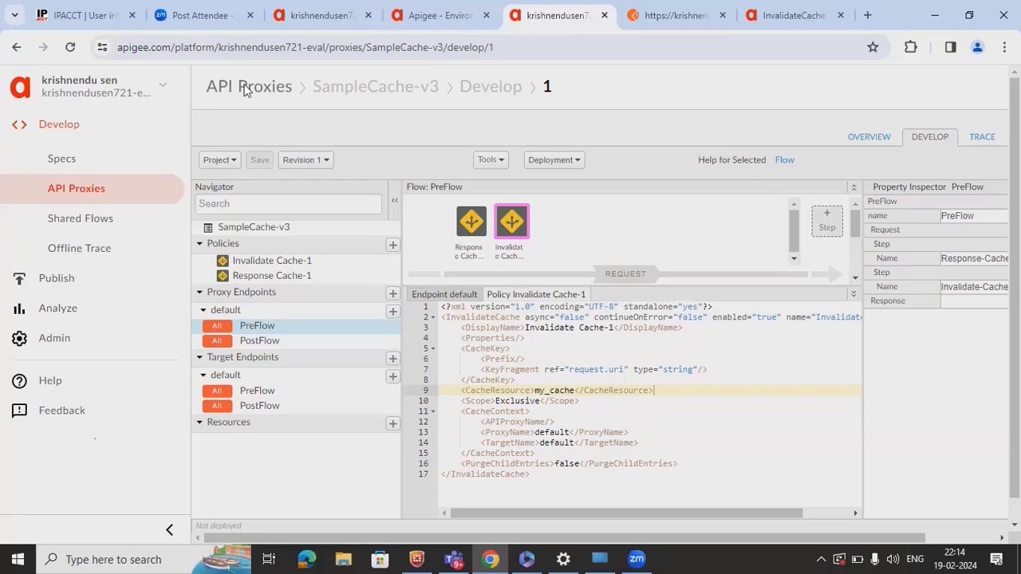
# - Deploy revision 1 of SampleCache-v3 to the test environment
pyautogui.click(987, 148)
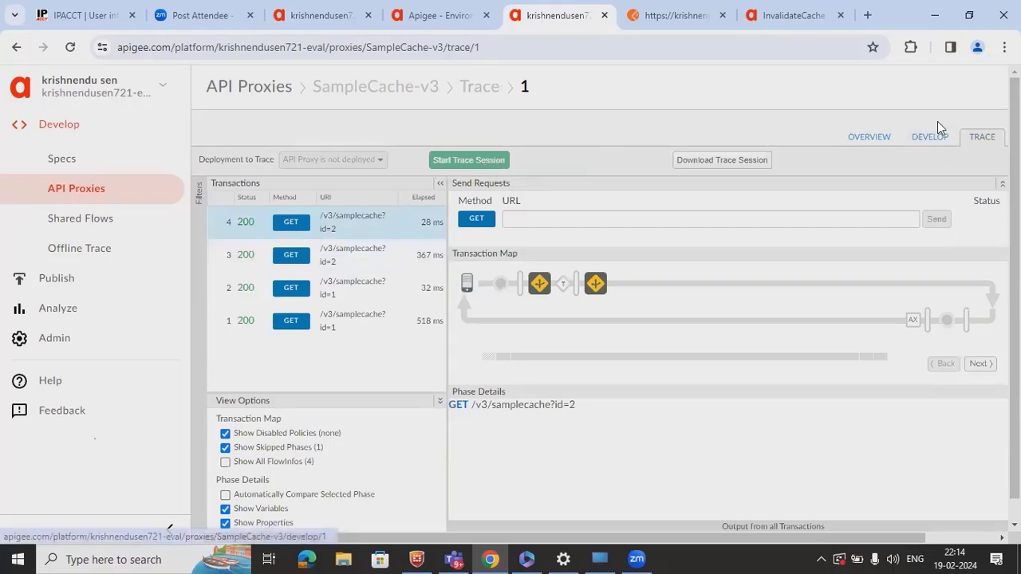
pyautogui.click(937, 146)
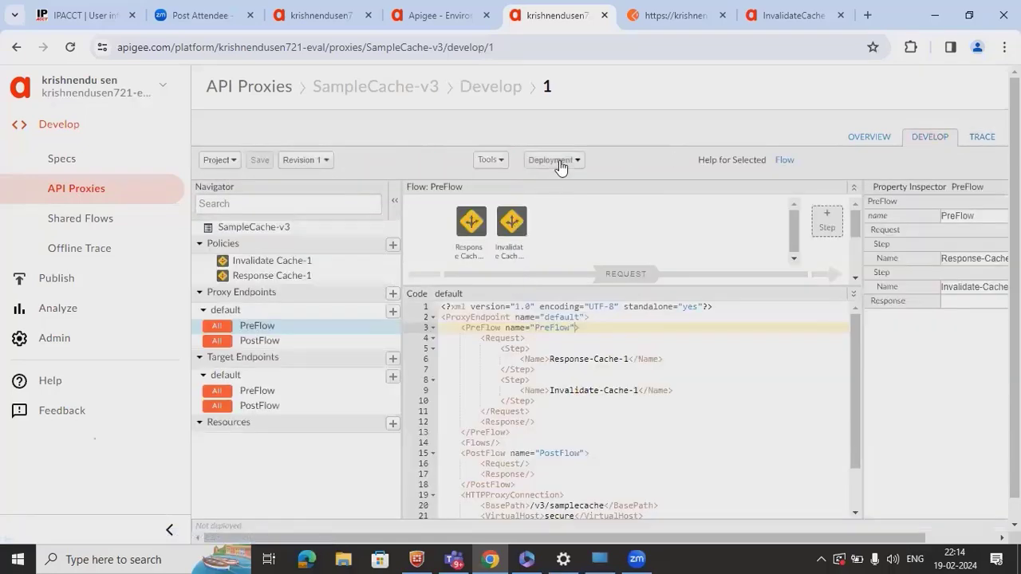
pyautogui.click(559, 162)
pyautogui.click(603, 197)
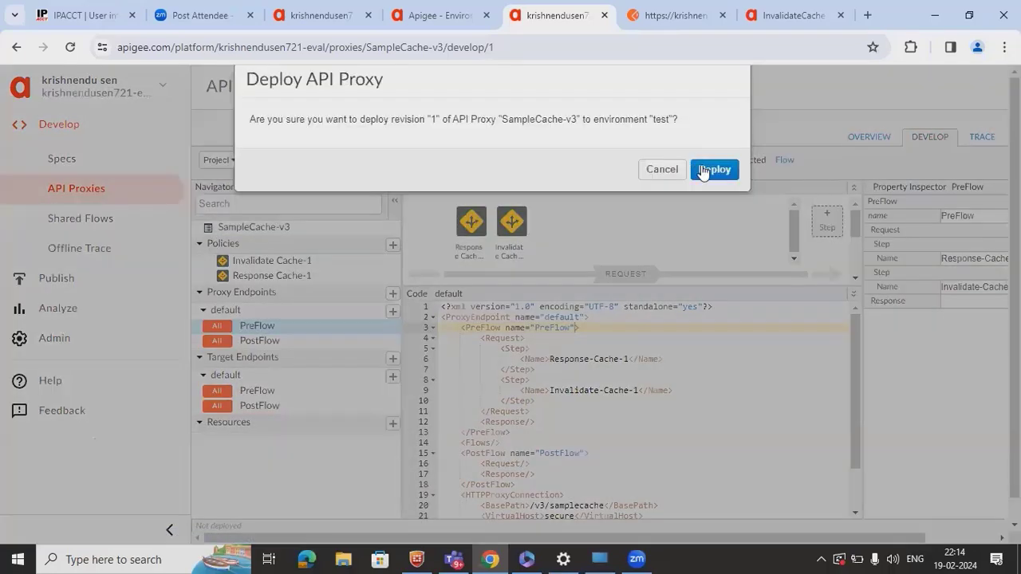
pyautogui.click(702, 171)
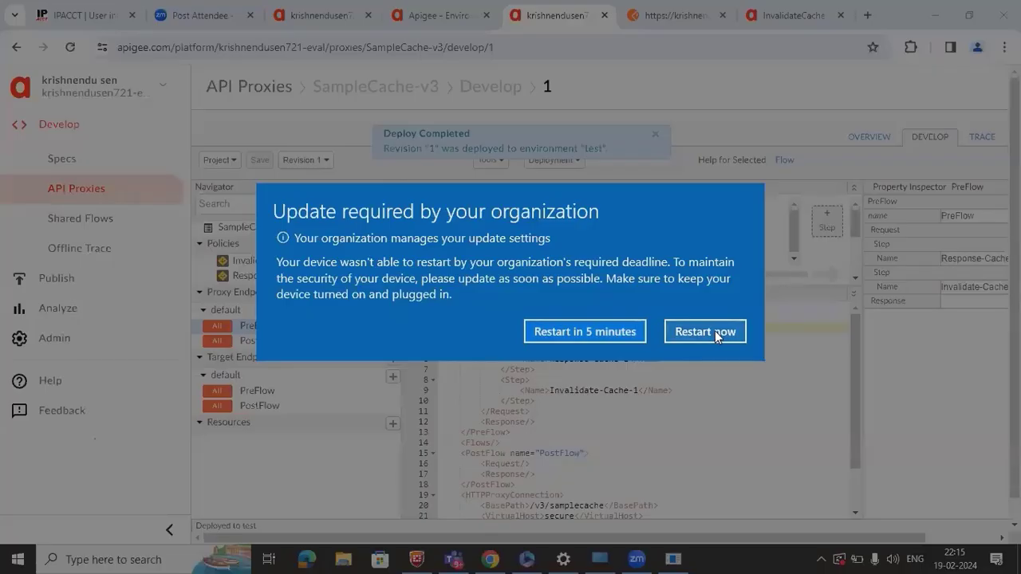
pyautogui.click(715, 330)
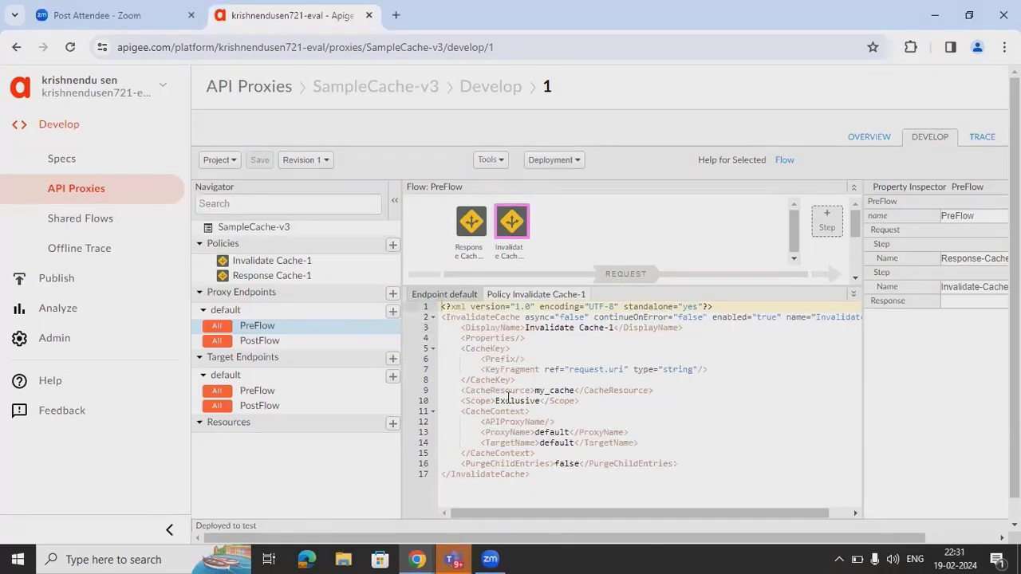
# - Start a trace session on the test deployment and copy its /v3/samplecache request URL
pyautogui.click(552, 162)
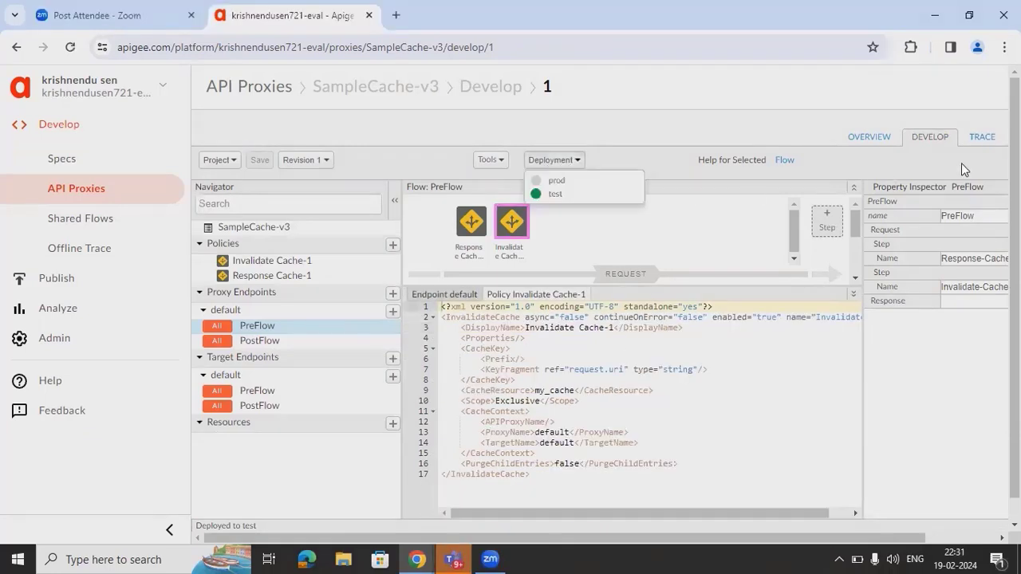
pyautogui.click(973, 152)
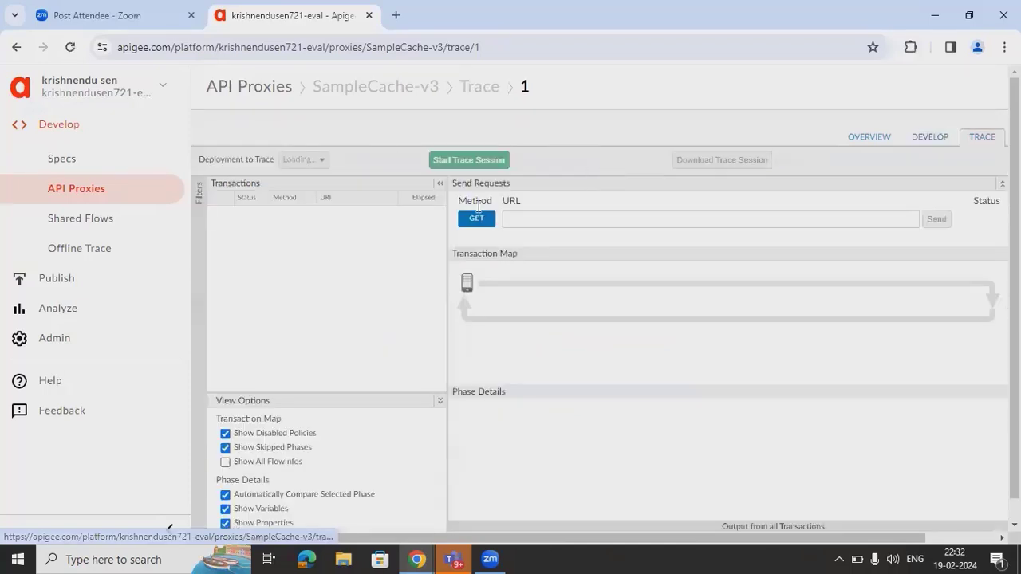
pyautogui.click(457, 160)
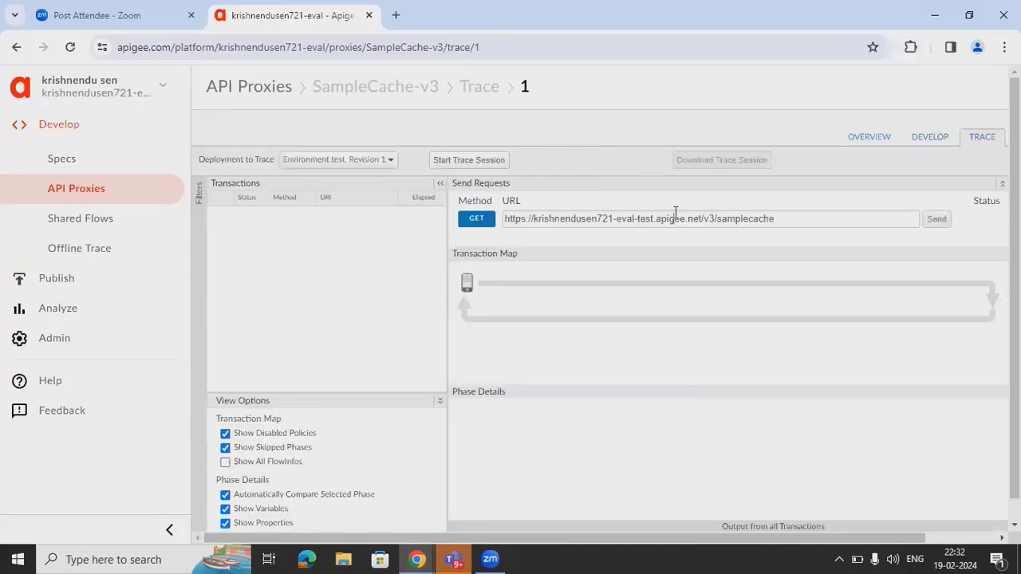
pyautogui.click(675, 216)
pyautogui.hotkey('ctrl', 'a')
pyautogui.hotkey('ctrl', 'c')
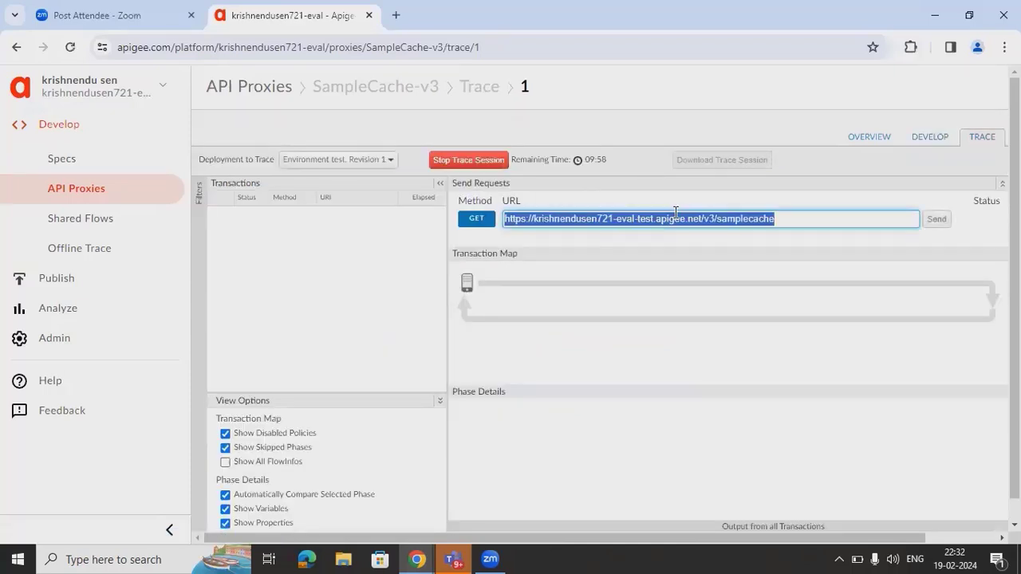
pyautogui.click(965, 15)
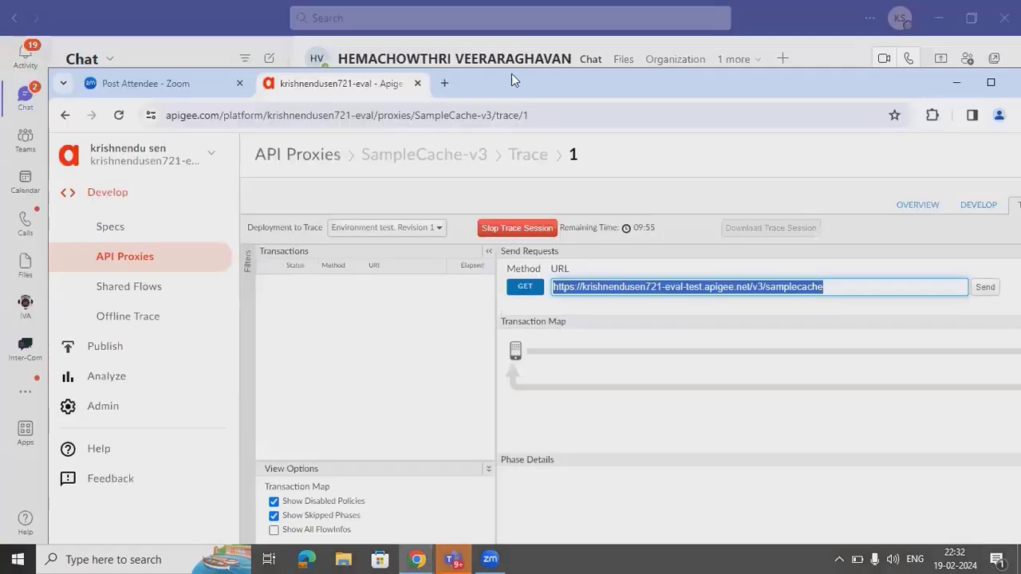
# - Load postman.com in a new maximized tab and open My new workspace
pyautogui.click(441, 83)
pyautogui.write('post')
pyautogui.press('BackSpace')
pyautogui.write('s')
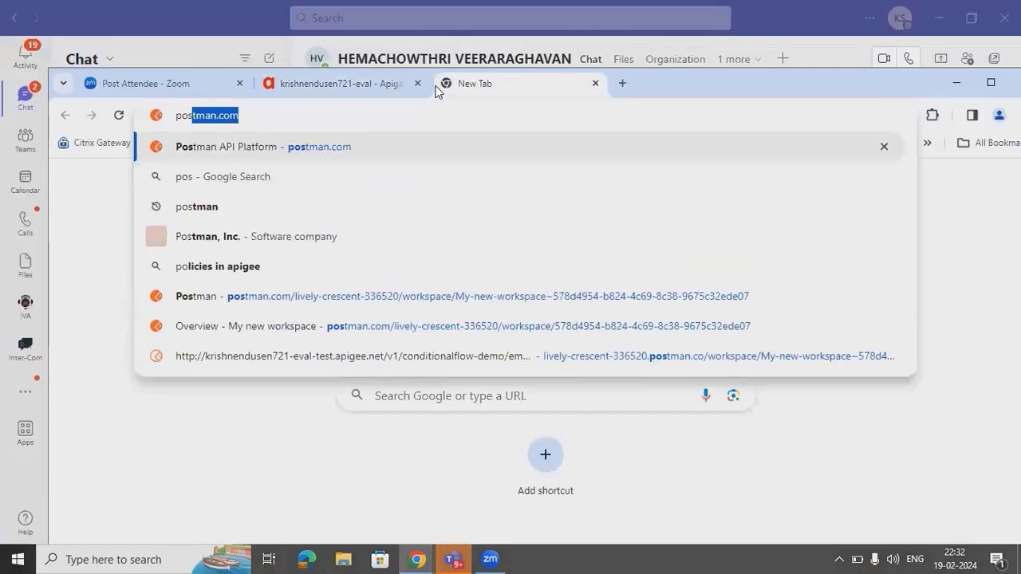
pyautogui.press('Right')
pyautogui.press('Return')
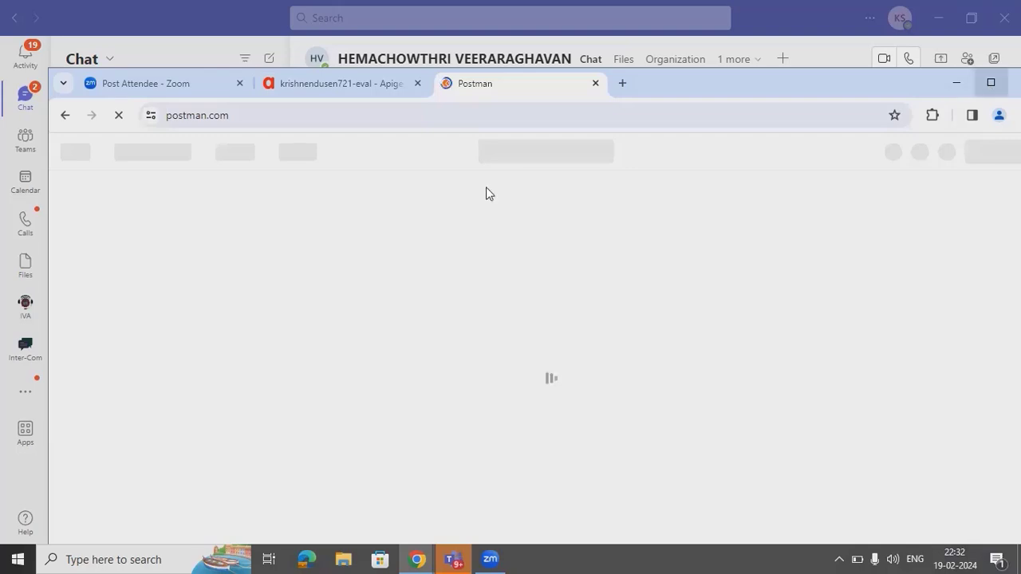
pyautogui.press('super+Up')
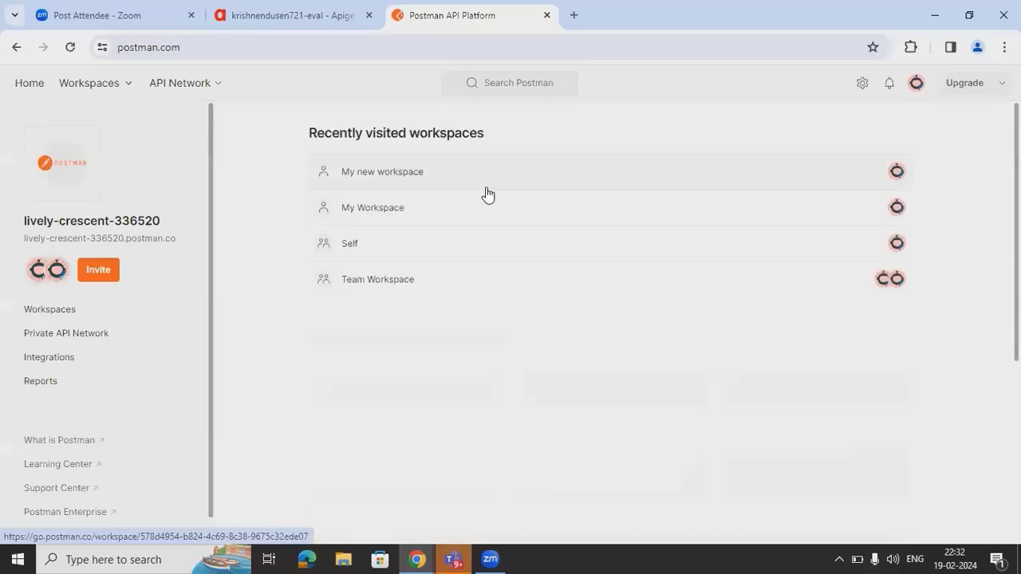
pyautogui.click(418, 177)
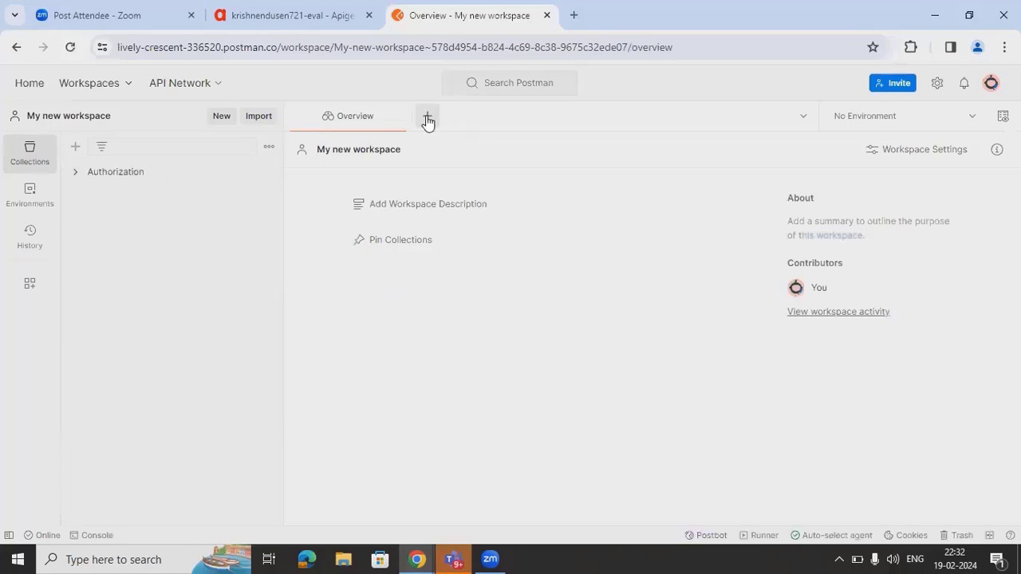
# - Send a new GET request to the pasted proxy URL, then resend it with ?id-1 appended
pyautogui.click(428, 118)
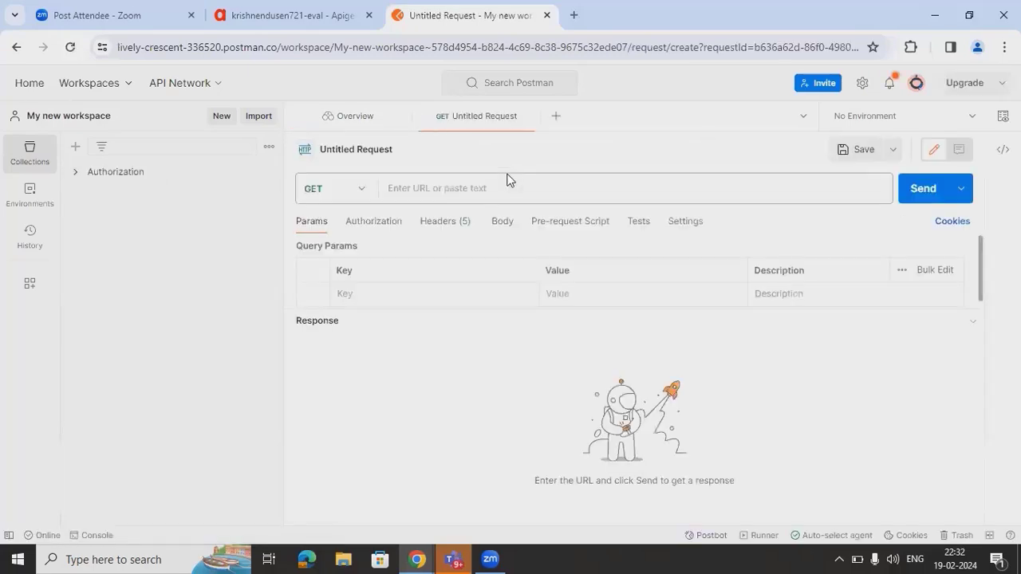
pyautogui.hotkey('ctrl', 'v')
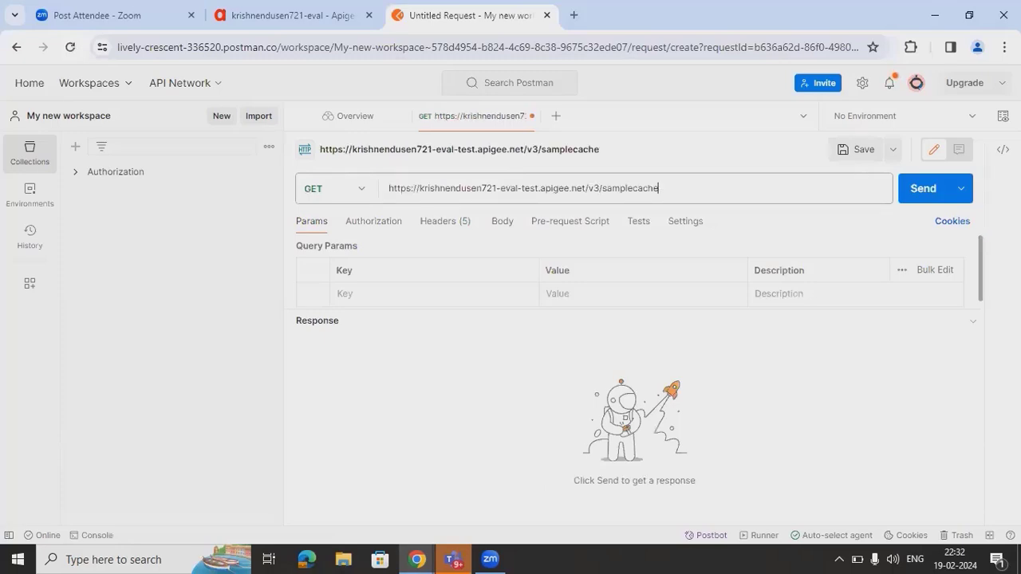
pyautogui.click(922, 201)
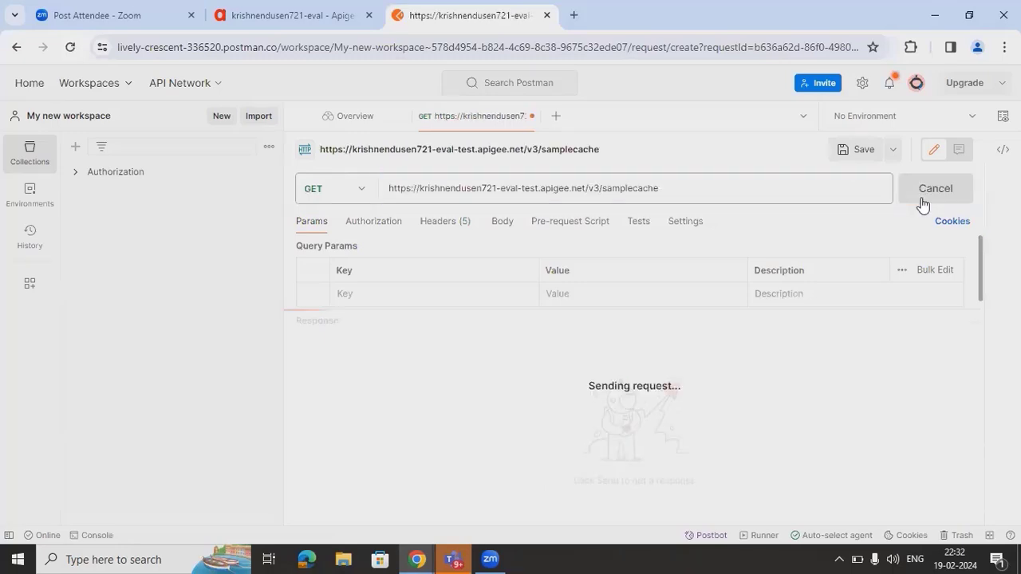
pyautogui.click(674, 191)
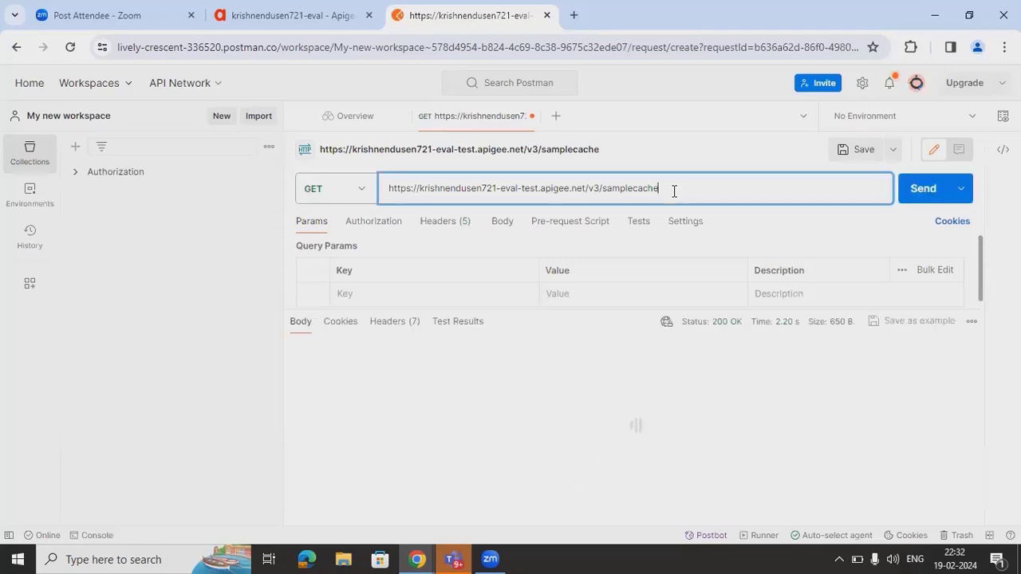
pyautogui.write('?')
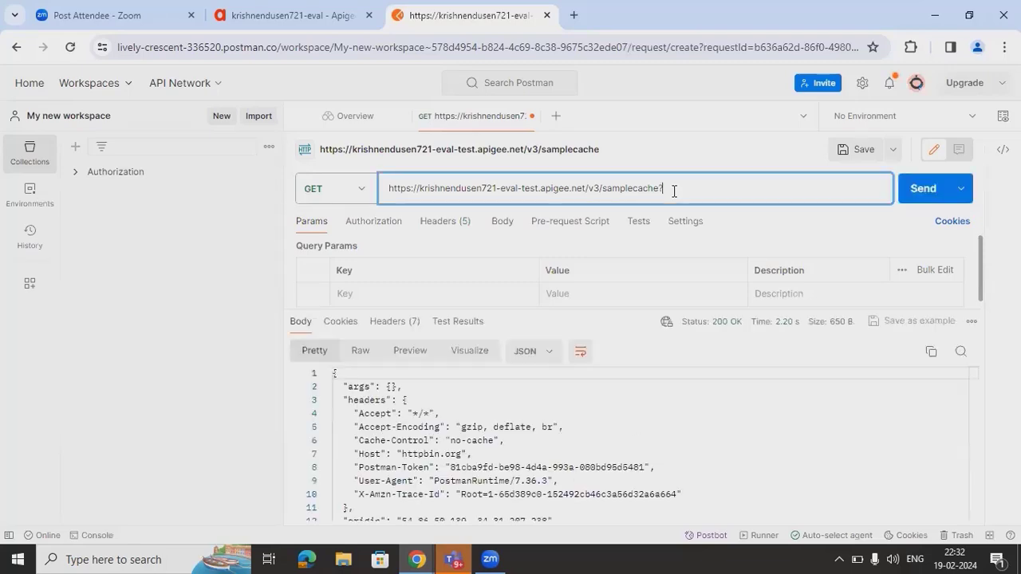
pyautogui.write('id-1')
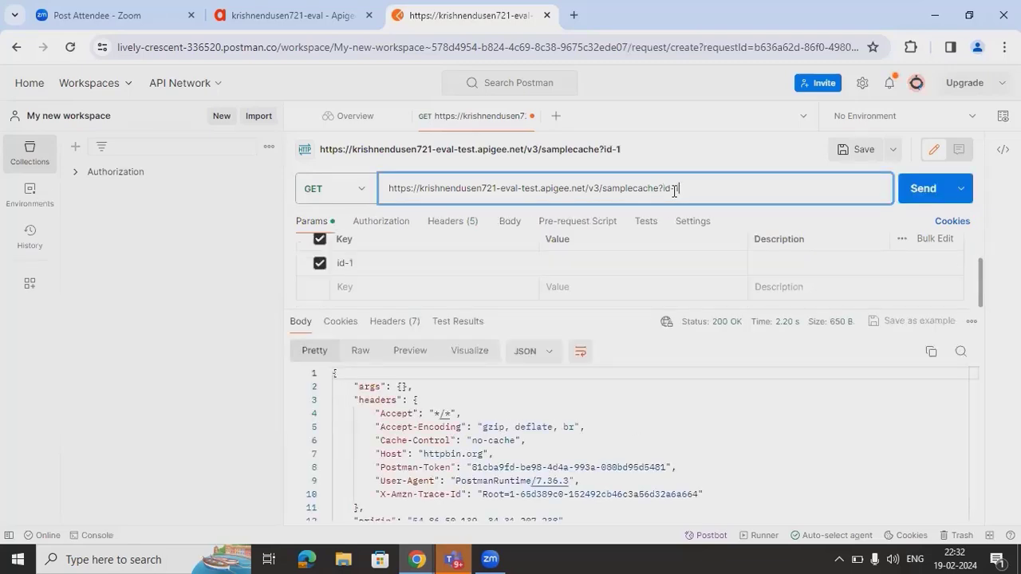
pyautogui.click(914, 198)
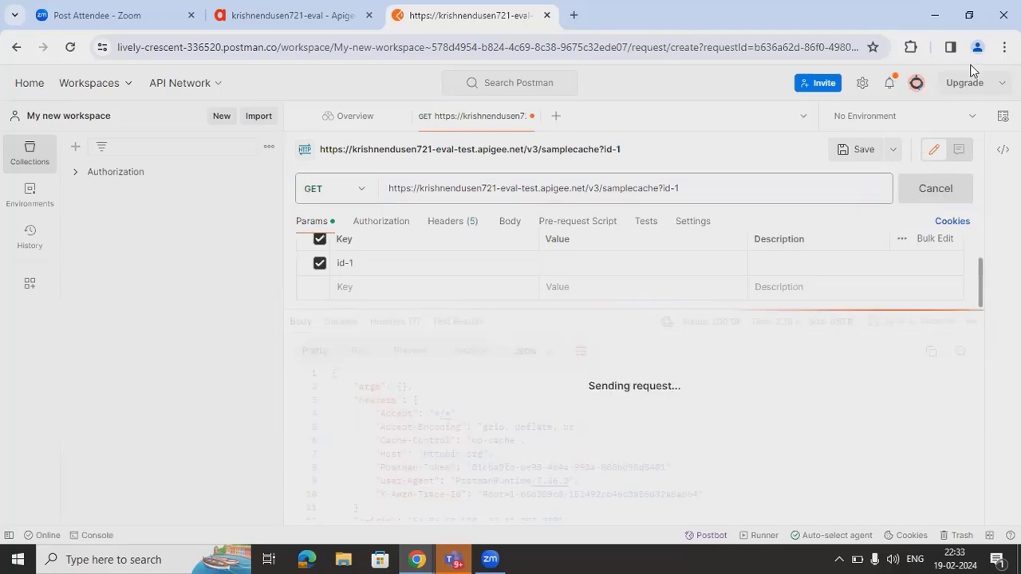
pyautogui.click(969, 15)
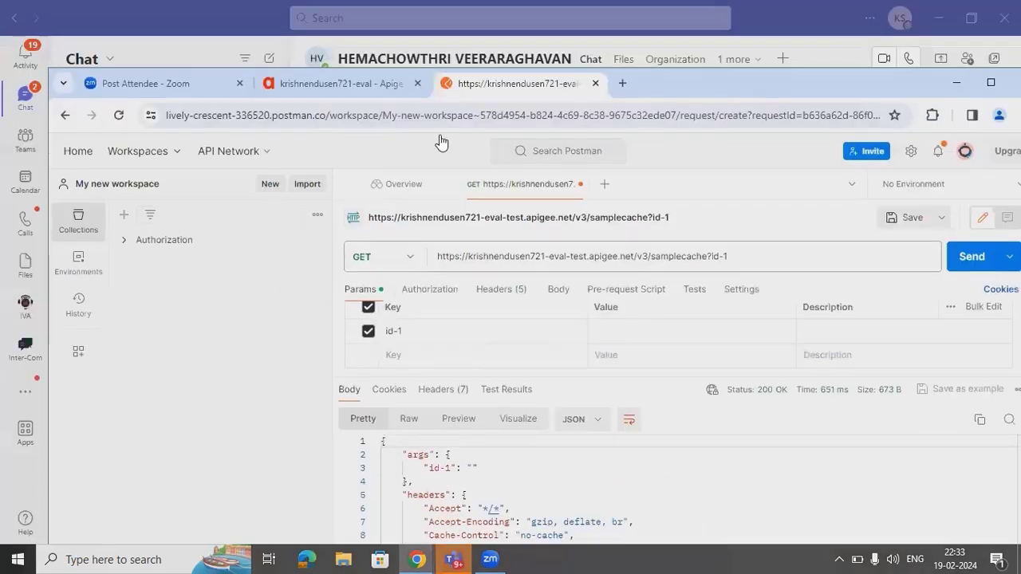
# - Select the id-1 transaction in the Apigee trace and inspect its Response-Cache-1 step
pyautogui.click(338, 86)
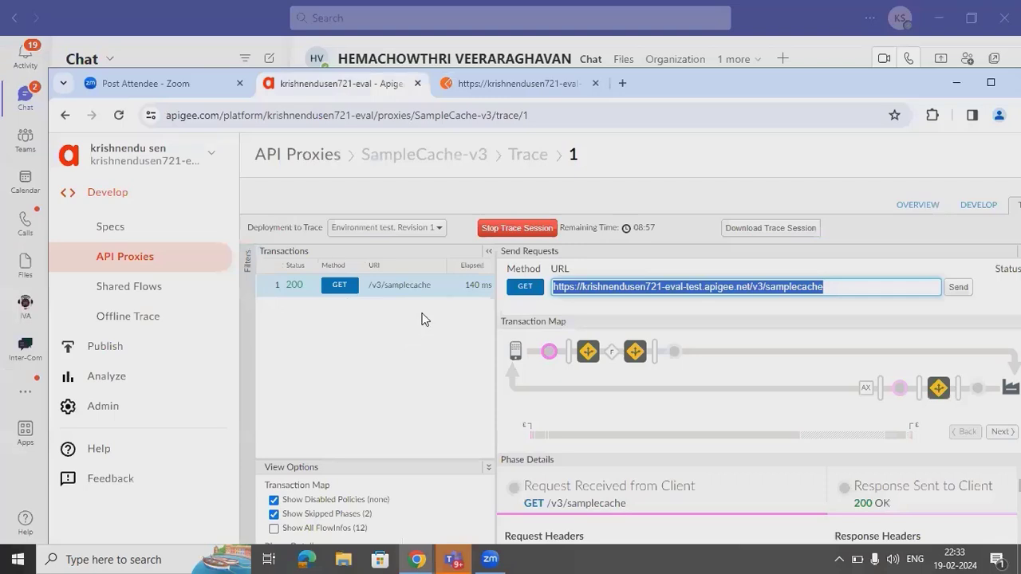
pyautogui.click(395, 297)
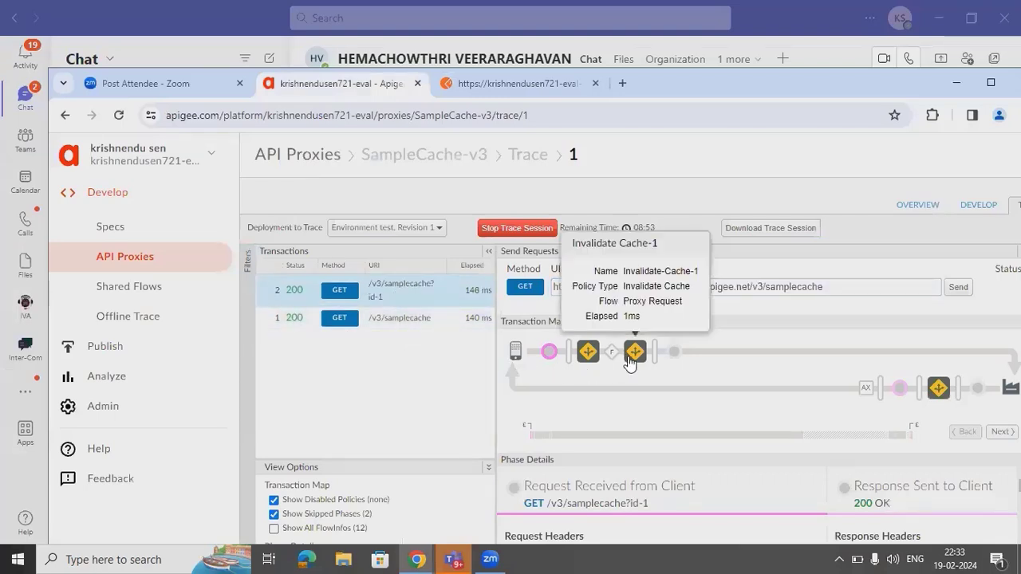
pyautogui.click(590, 353)
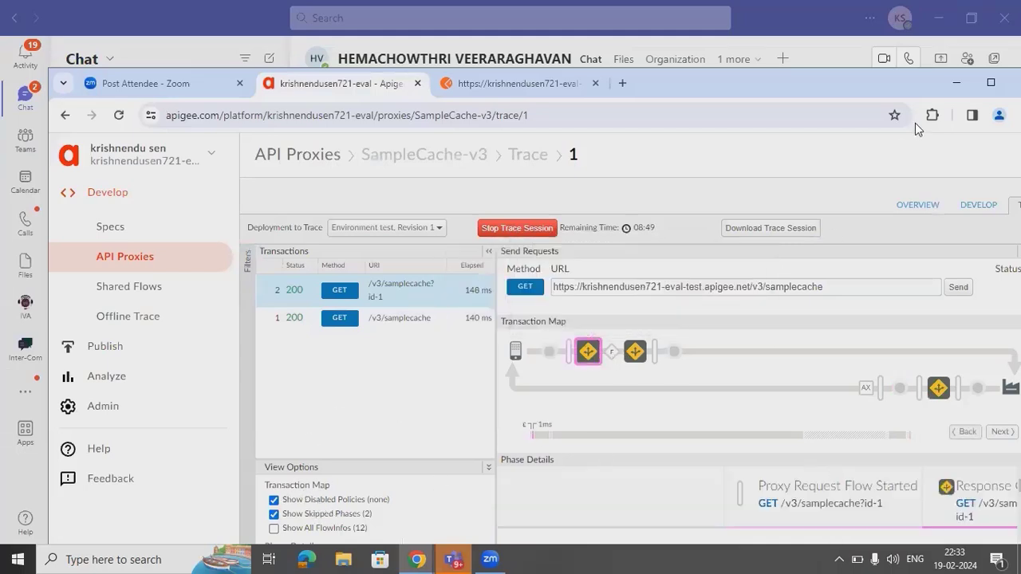
pyautogui.click(989, 84)
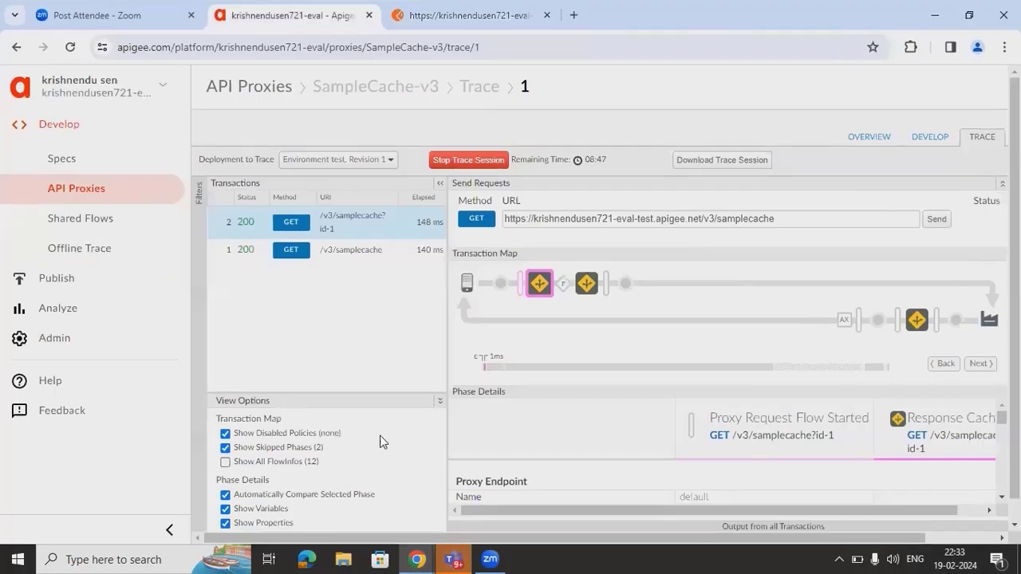
# - Turn off Automatically Compare Selected Phase and review the Invalidate Cache-1 step details
pyautogui.click(284, 497)
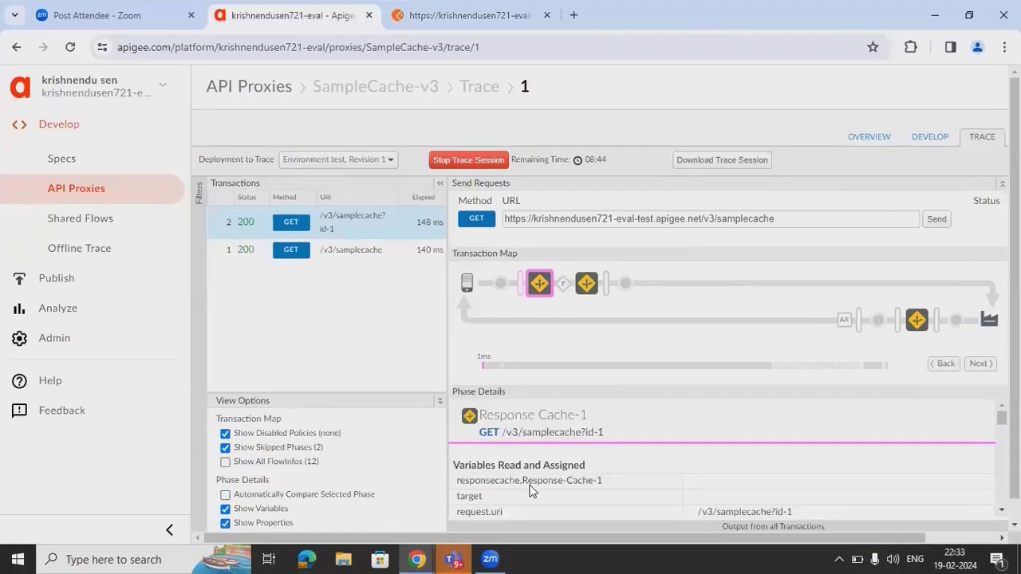
pyautogui.click(591, 284)
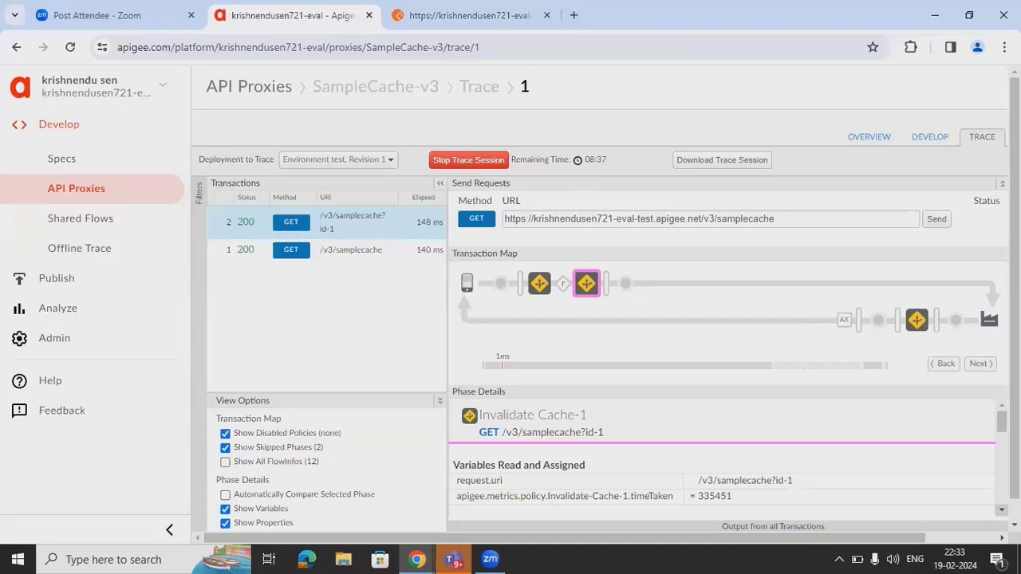
pyautogui.scroll(-3, 989, 514)
pyautogui.scroll(-6, 722, 459)
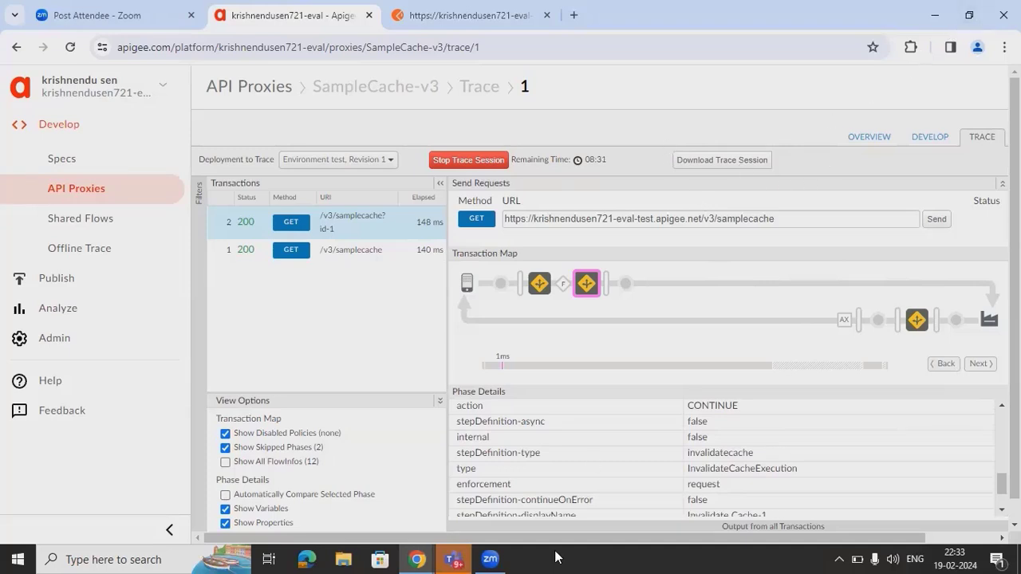
pyautogui.click(969, 15)
# - Resend the samplecache?id-1 request from Postman and check the new 3 ms trace transaction
pyautogui.click(477, 75)
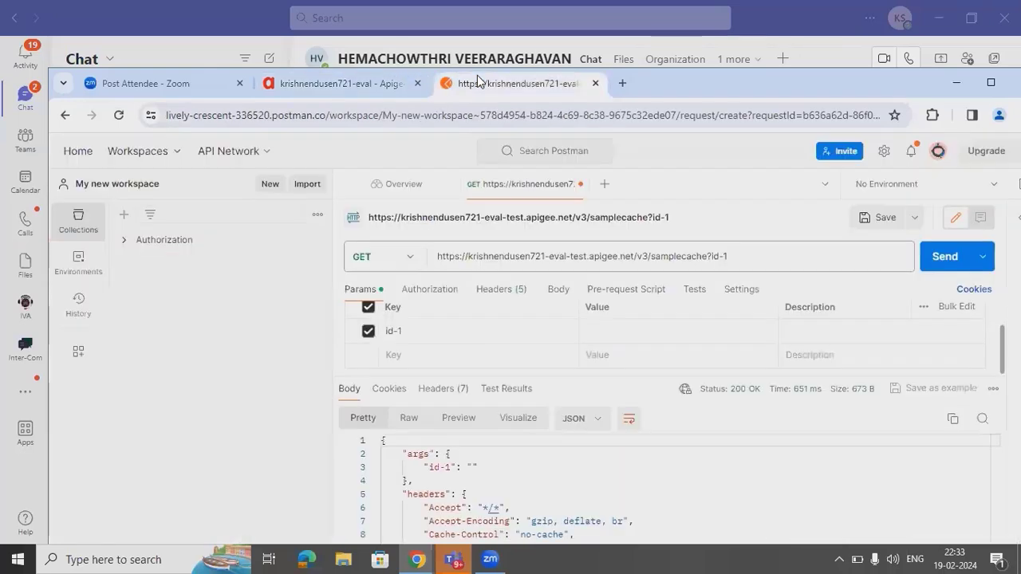
pyautogui.click(949, 256)
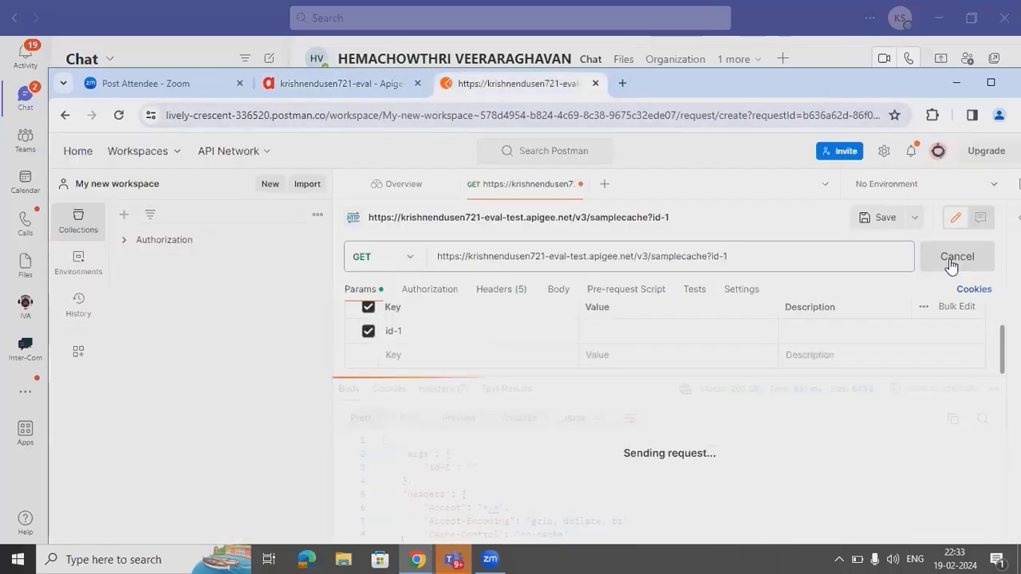
pyautogui.click(356, 93)
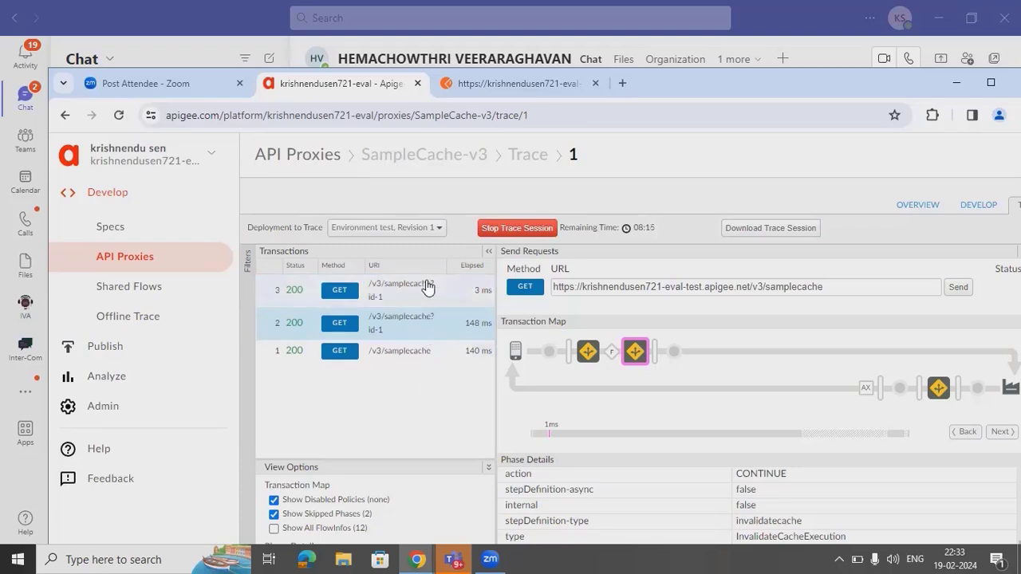
# - Inspect transaction 3's request and response Response Cache-1 step details
pyautogui.click(427, 288)
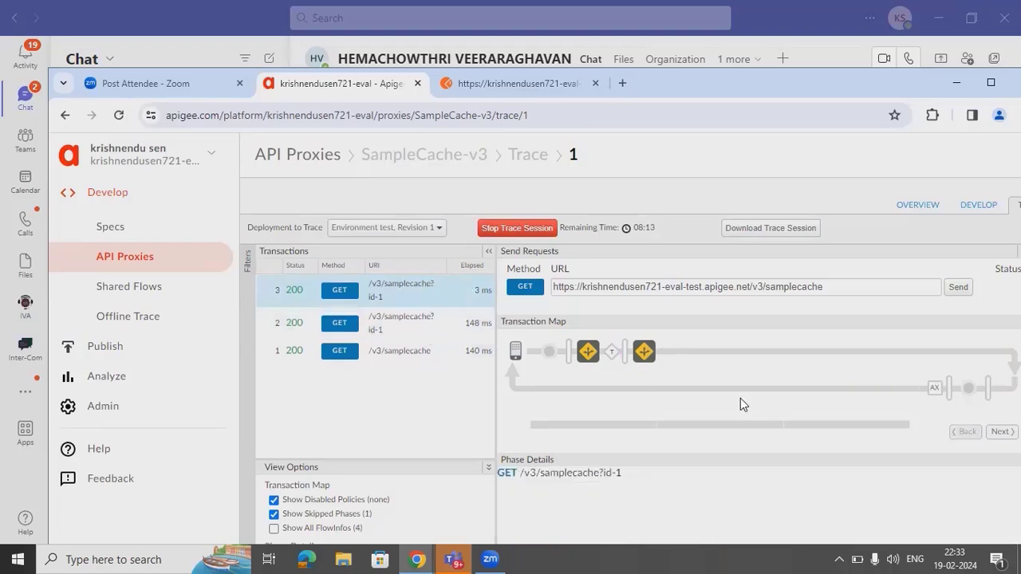
pyautogui.click(638, 356)
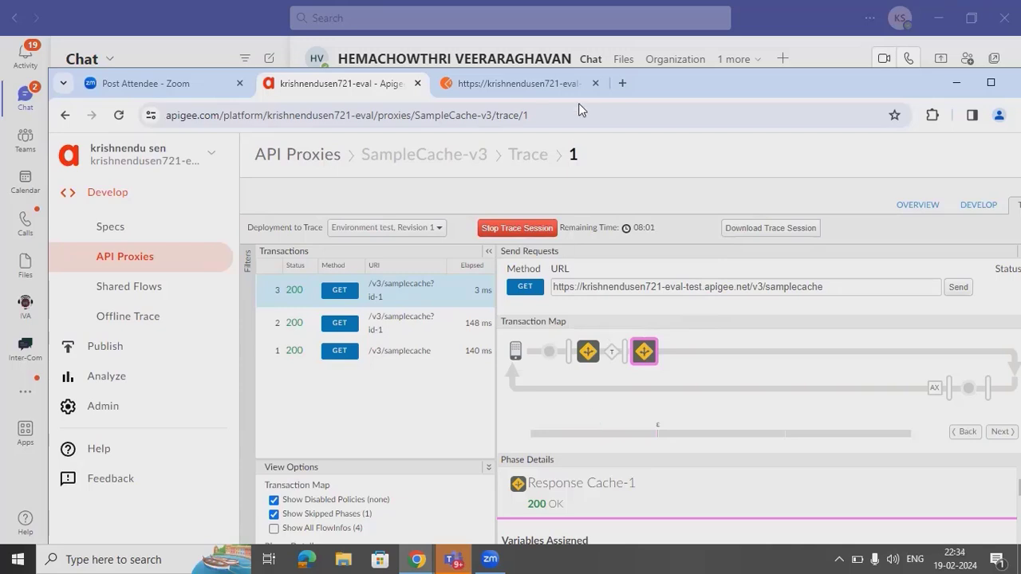
pyautogui.click(622, 83)
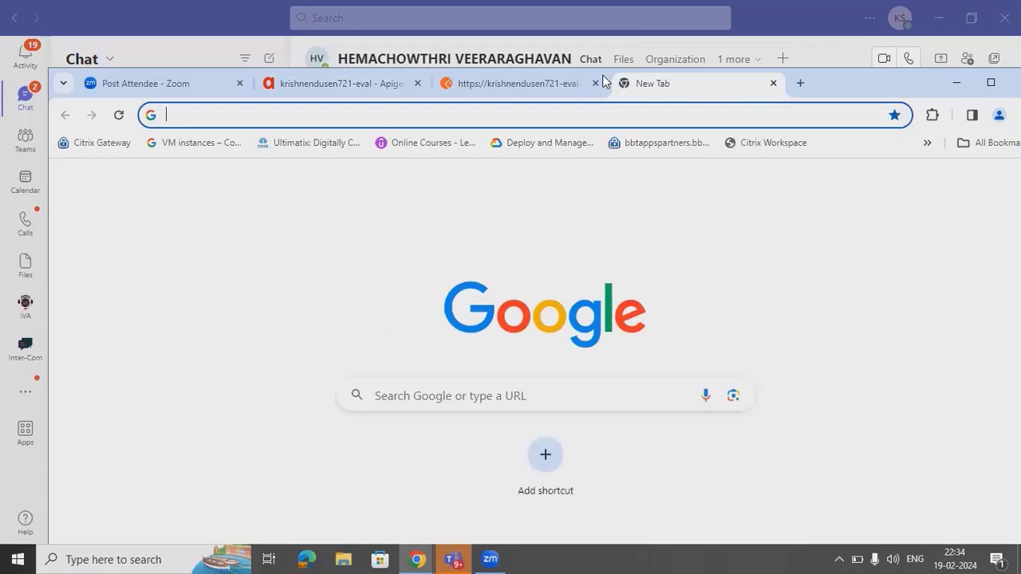
pyautogui.click(351, 83)
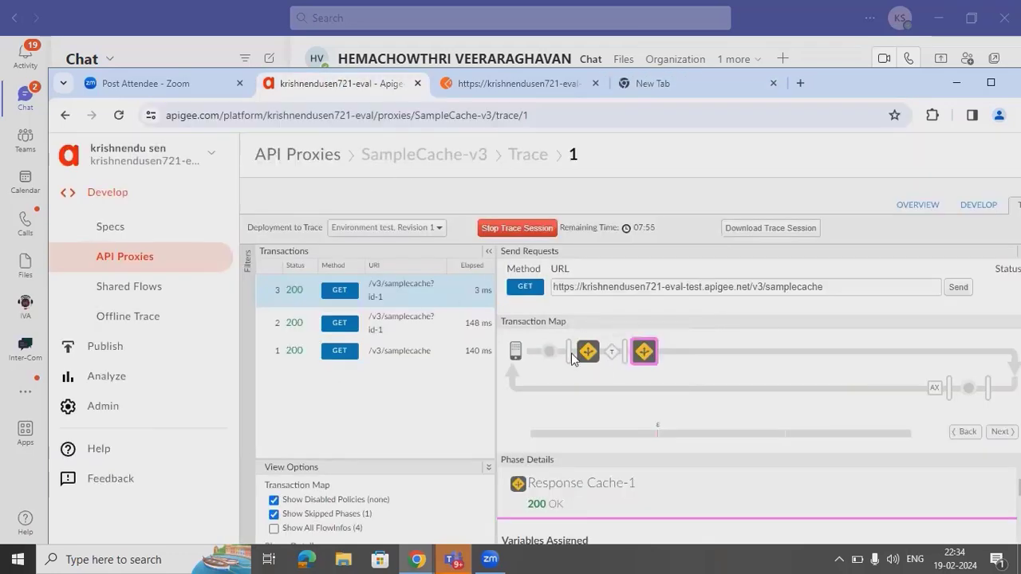
pyautogui.click(594, 358)
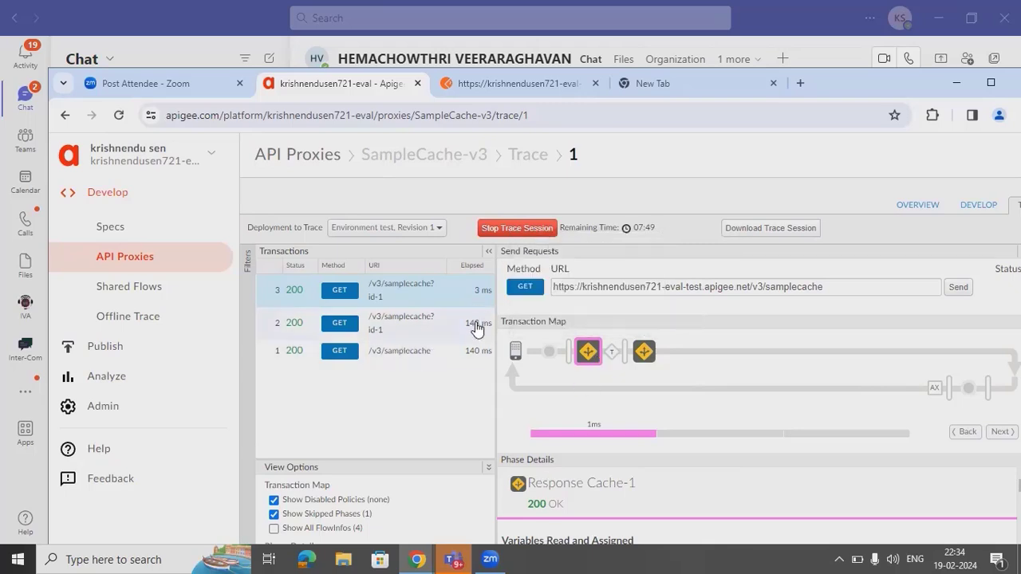
pyautogui.click(643, 359)
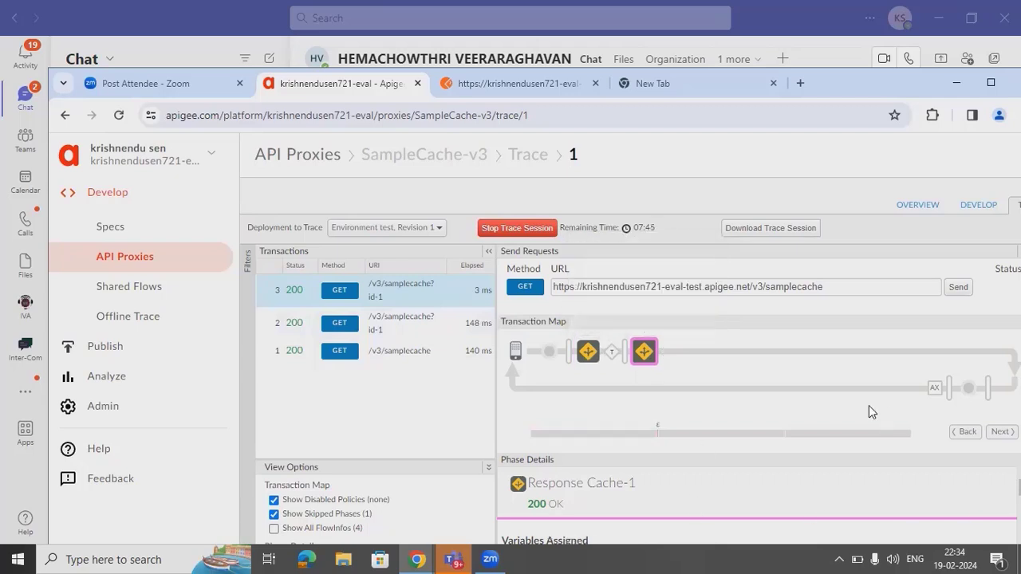
# - Inspect transaction 2's Invalidate Cache-1 step, whose cachehit condition evaluates False
pyautogui.moveTo(586, 358)
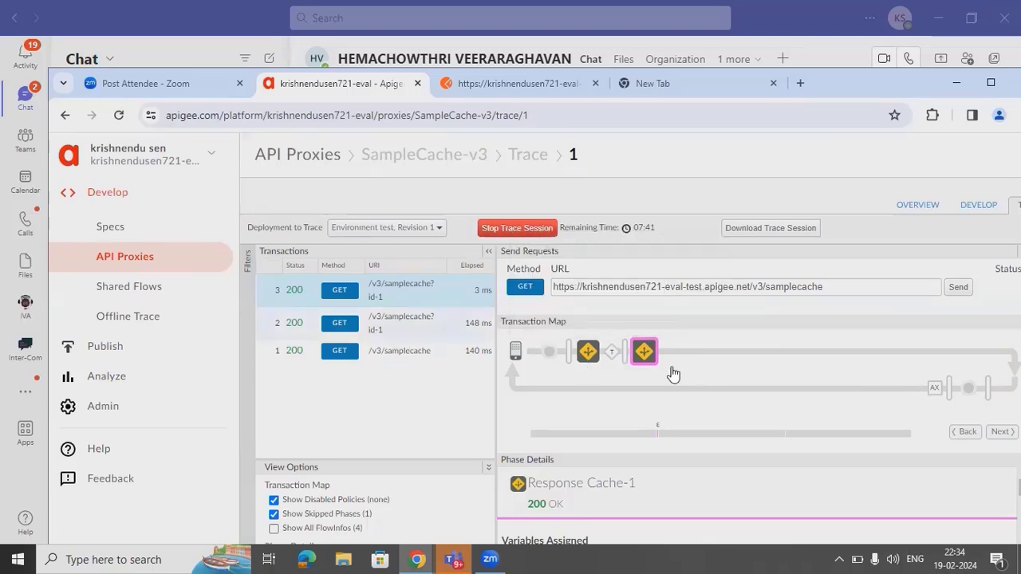
pyautogui.click(359, 326)
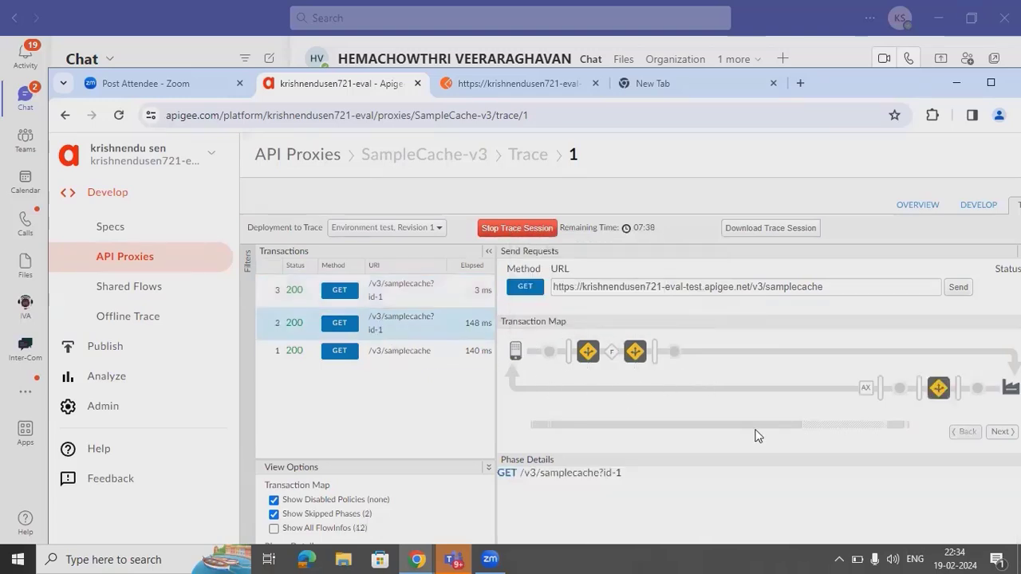
pyautogui.click(636, 352)
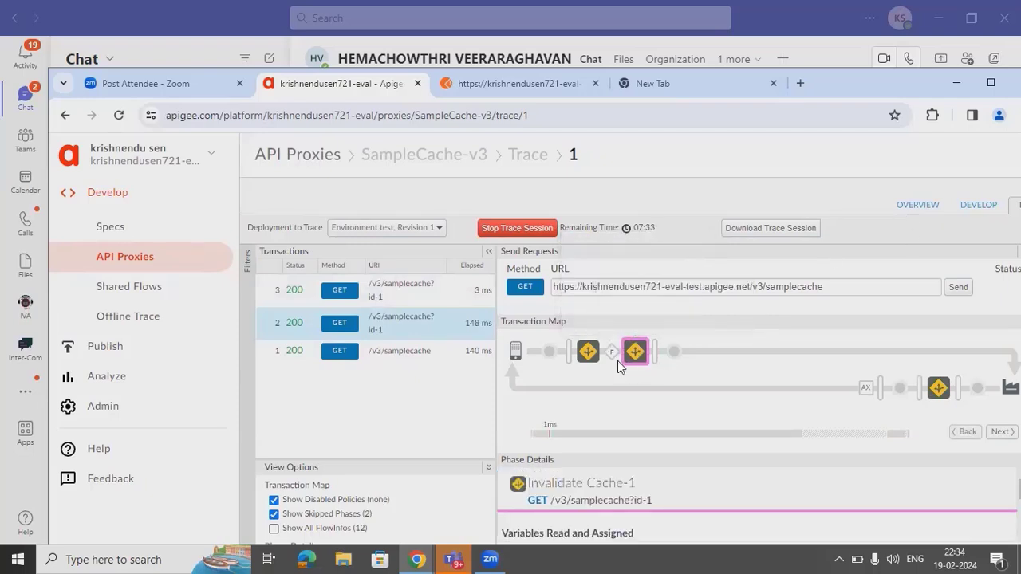
pyautogui.moveTo(611, 359)
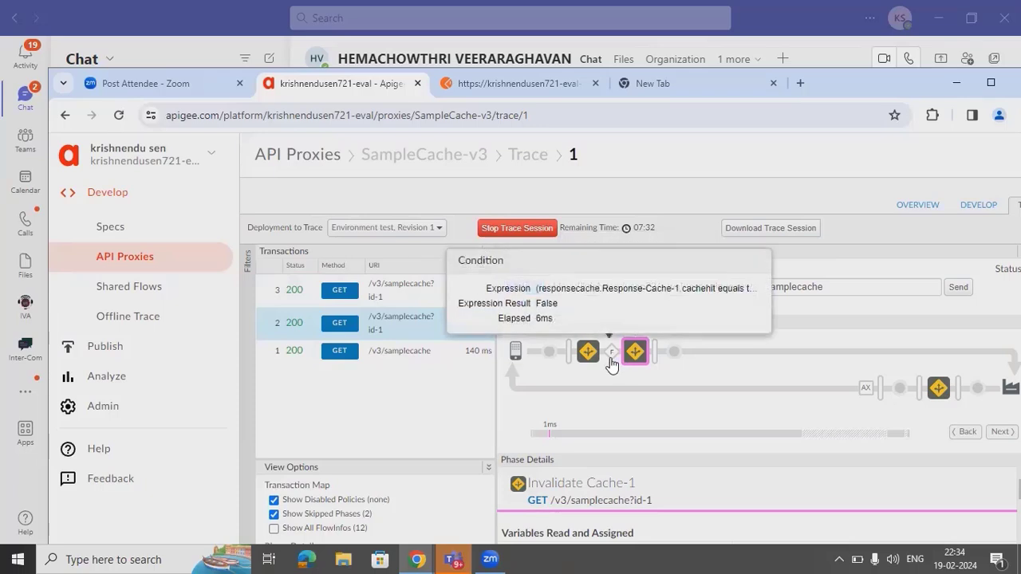
# - Move Invalidate Cache-1 ahead of Response Cache-1 in the PreFlow and save revision 1
pyautogui.click(971, 214)
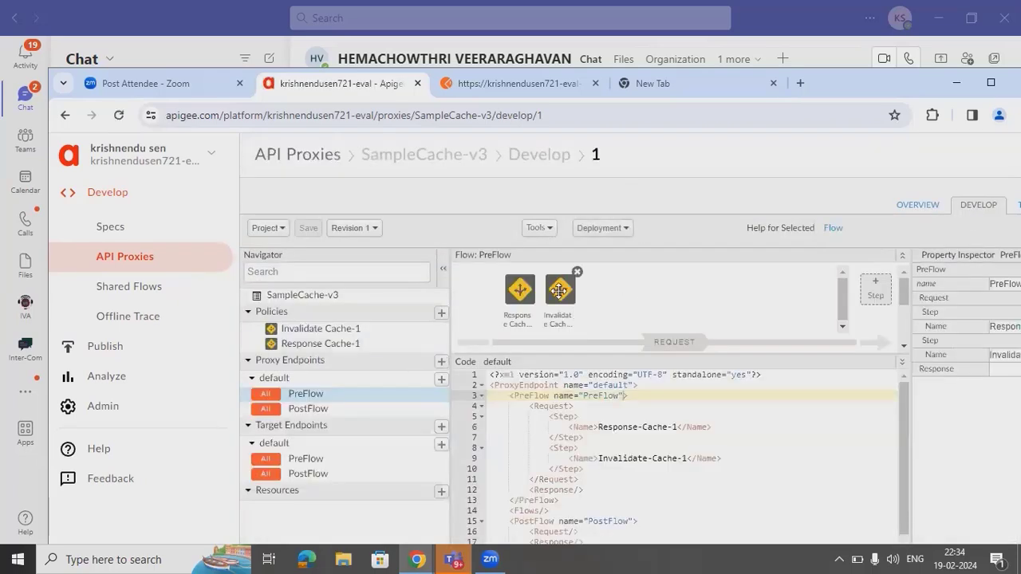
pyautogui.click(559, 291)
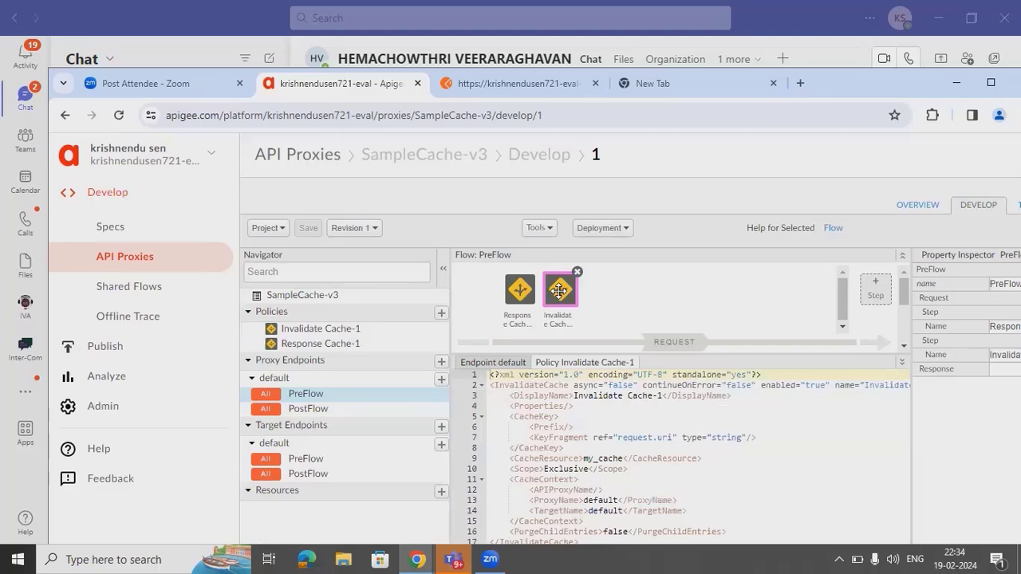
pyautogui.moveTo(559, 290); pyautogui.dragTo(511, 294)
pyautogui.click(517, 292)
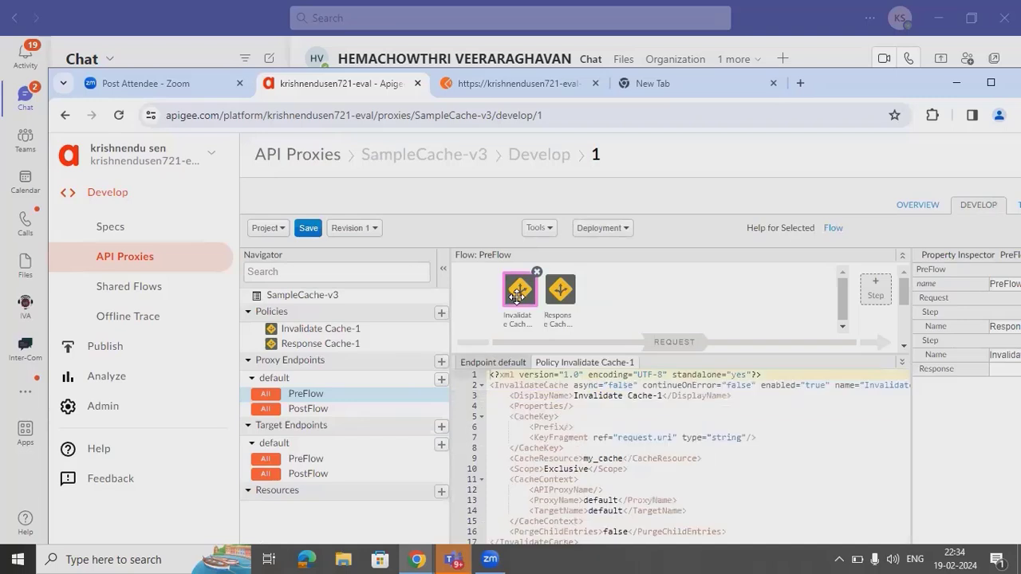
pyautogui.click(307, 229)
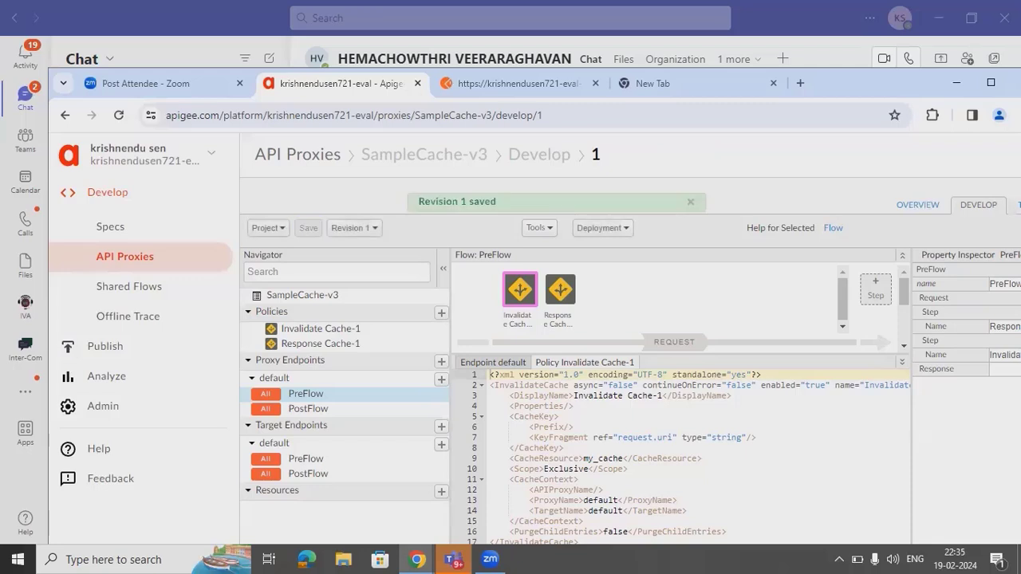
pyautogui.click(1018, 205)
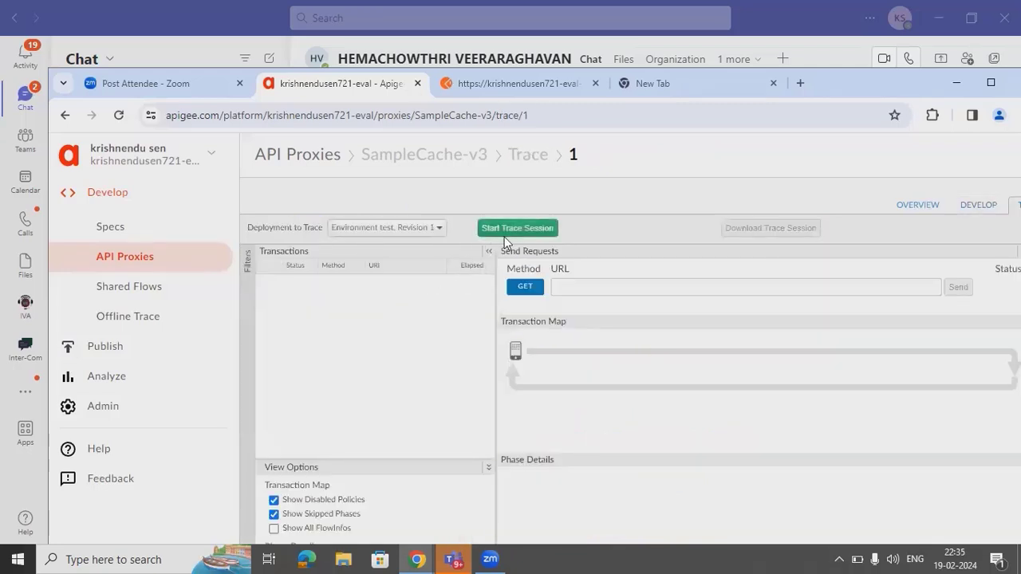
# - Start a fresh trace session and resend the samplecache?id-1 request from Postman
pyautogui.click(504, 234)
pyautogui.click(519, 85)
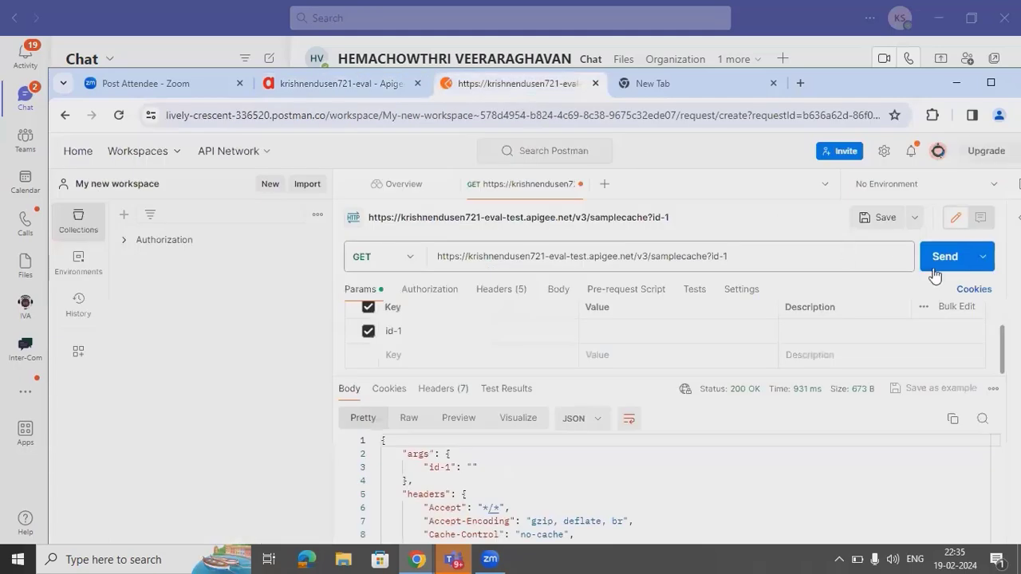
pyautogui.click(943, 266)
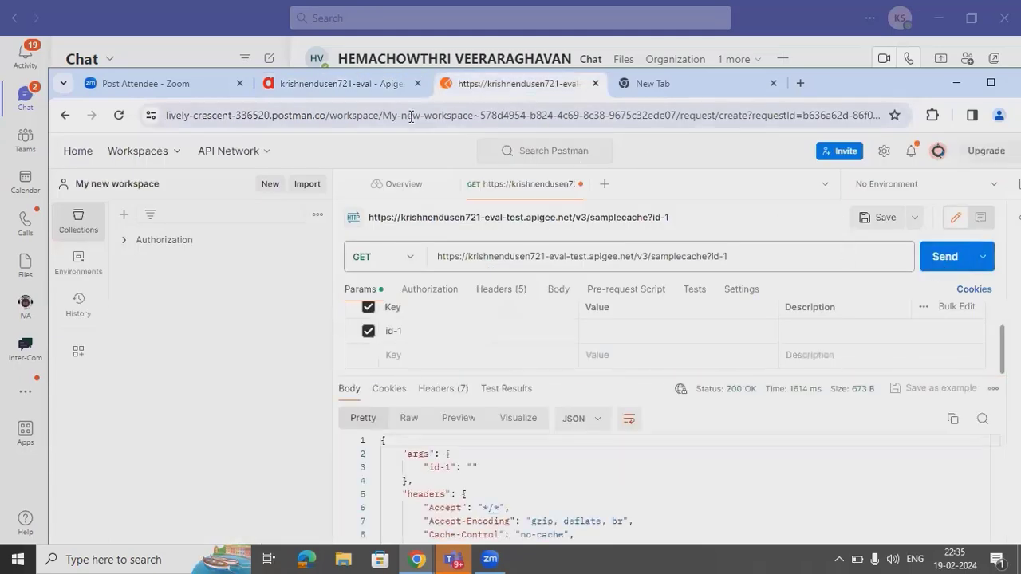
pyautogui.click(361, 83)
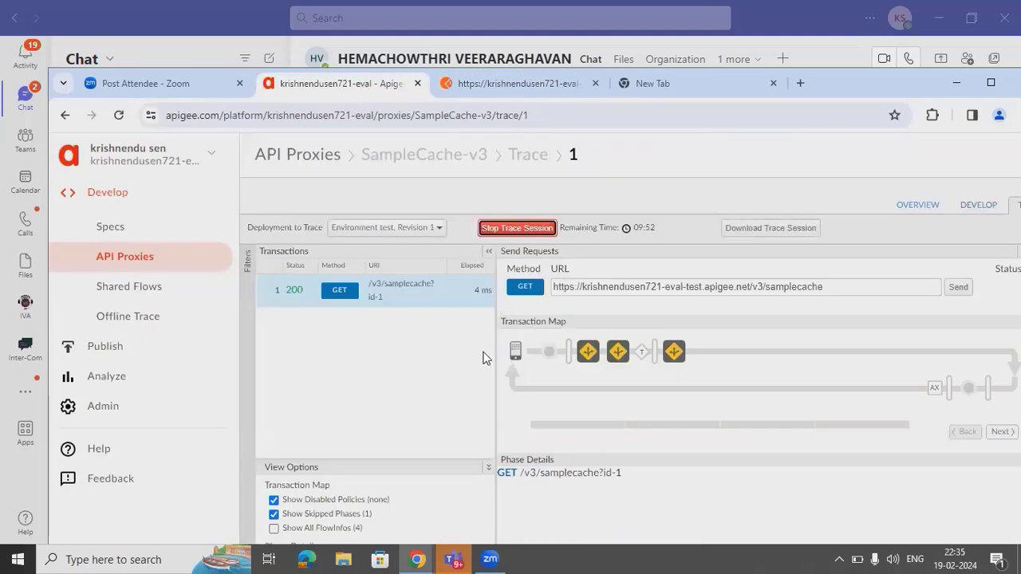
# - Review Invalidate Cache-1's request.uri /v3/samplecache?id-1, then Response Cache-1's phase details
pyautogui.click(587, 352)
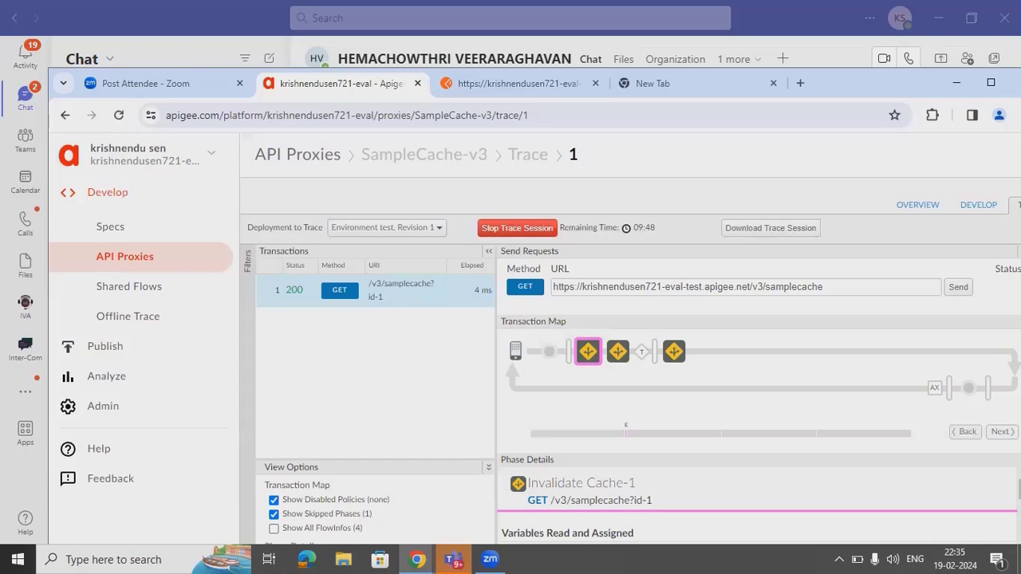
pyautogui.scroll(-5, 757, 502)
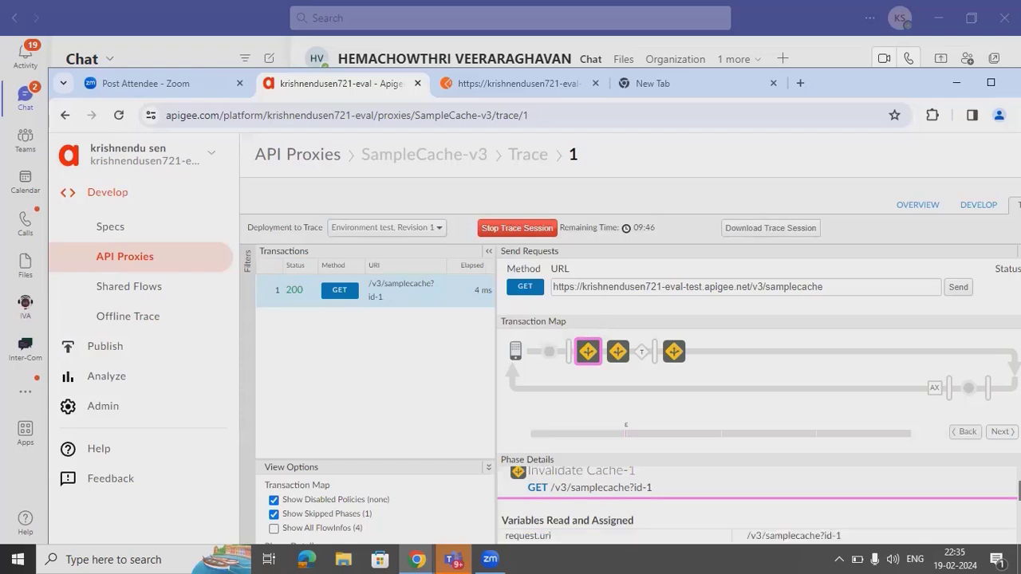
pyautogui.scroll(3, 596, 542)
pyautogui.scroll(-2, 596, 542)
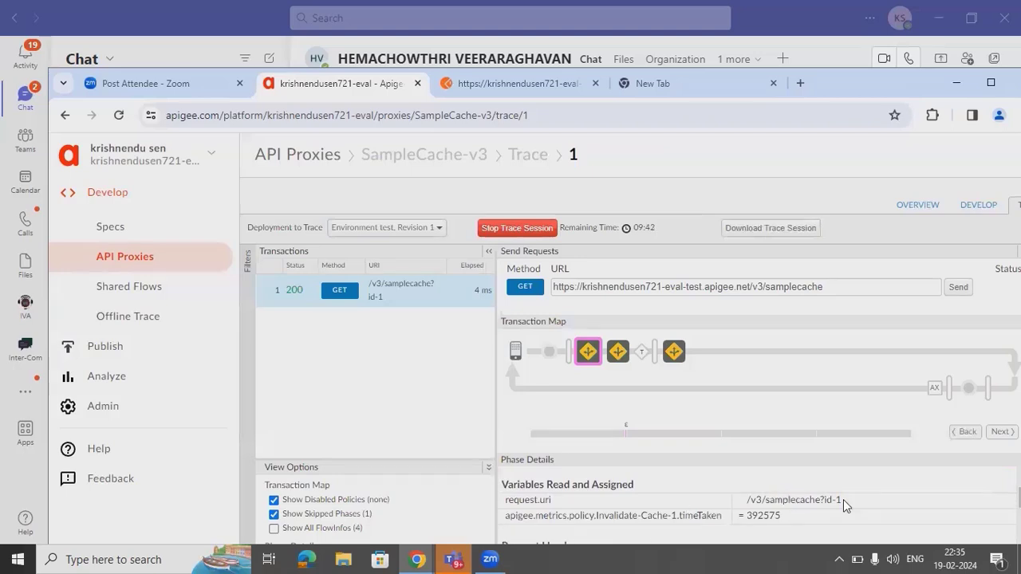
pyautogui.moveTo(843, 499); pyautogui.dragTo(745, 503)
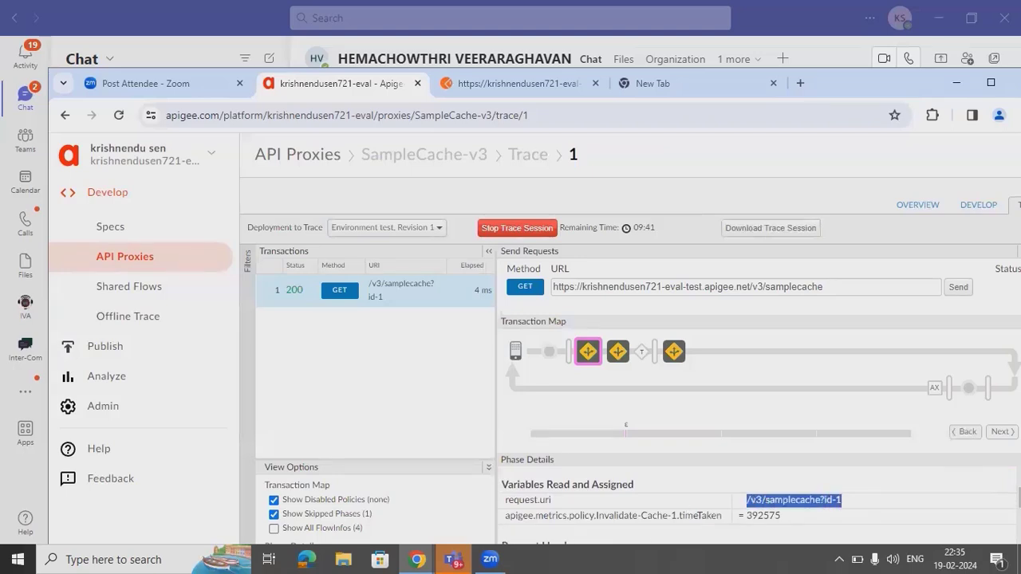
pyautogui.scroll(1, 758, 511)
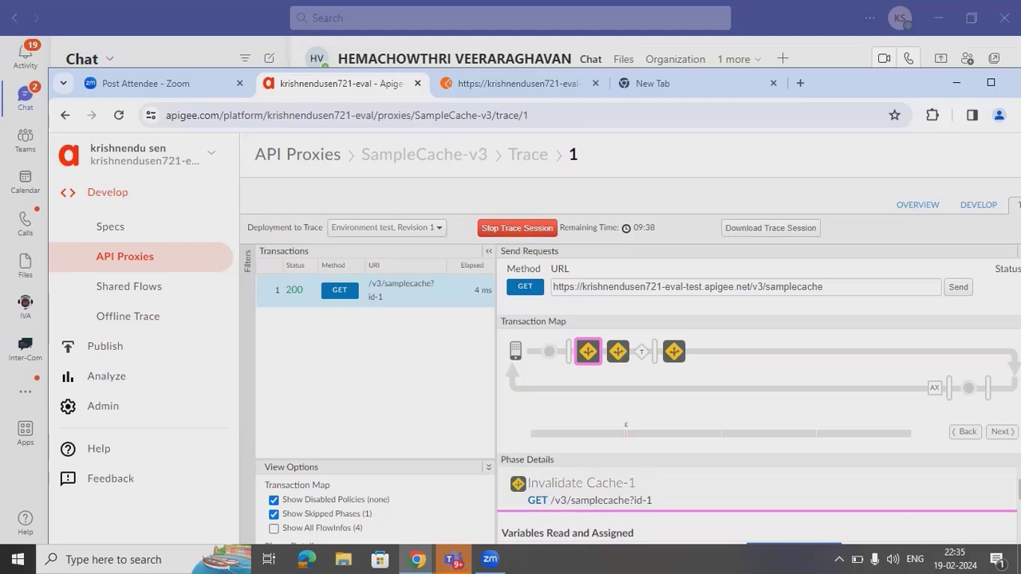
pyautogui.scroll(-5, 758, 502)
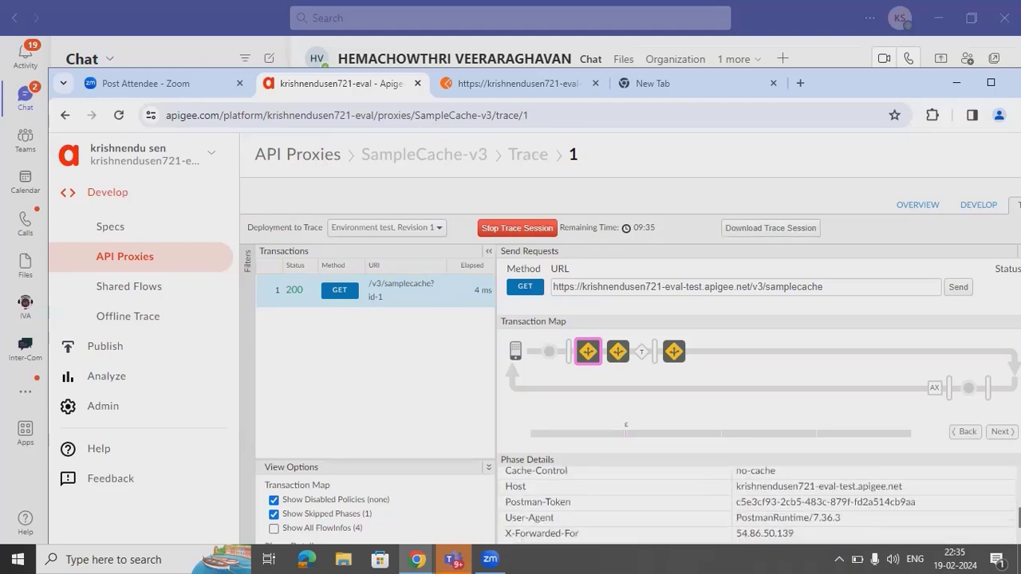
pyautogui.scroll(4, 757, 503)
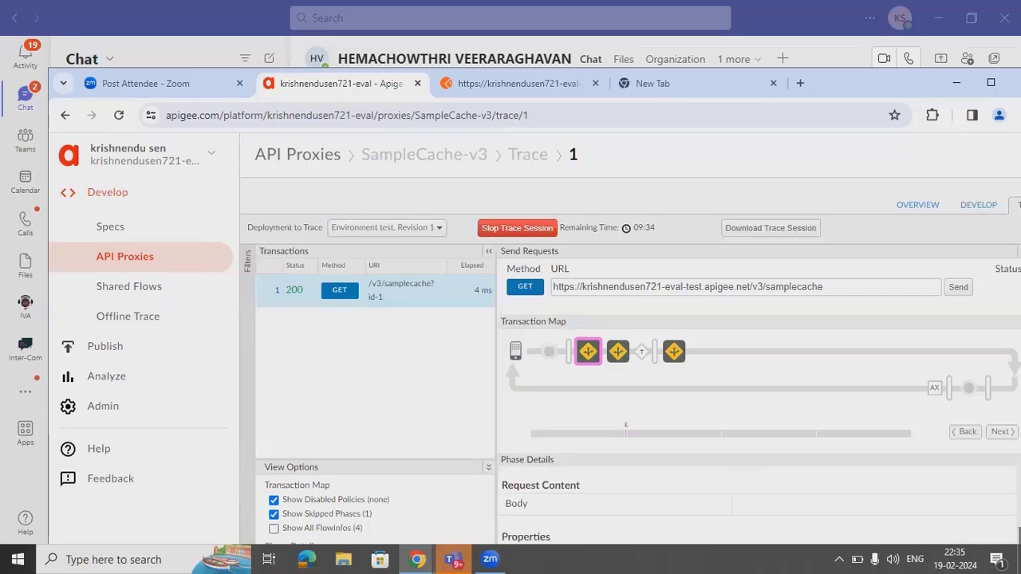
pyautogui.click(618, 355)
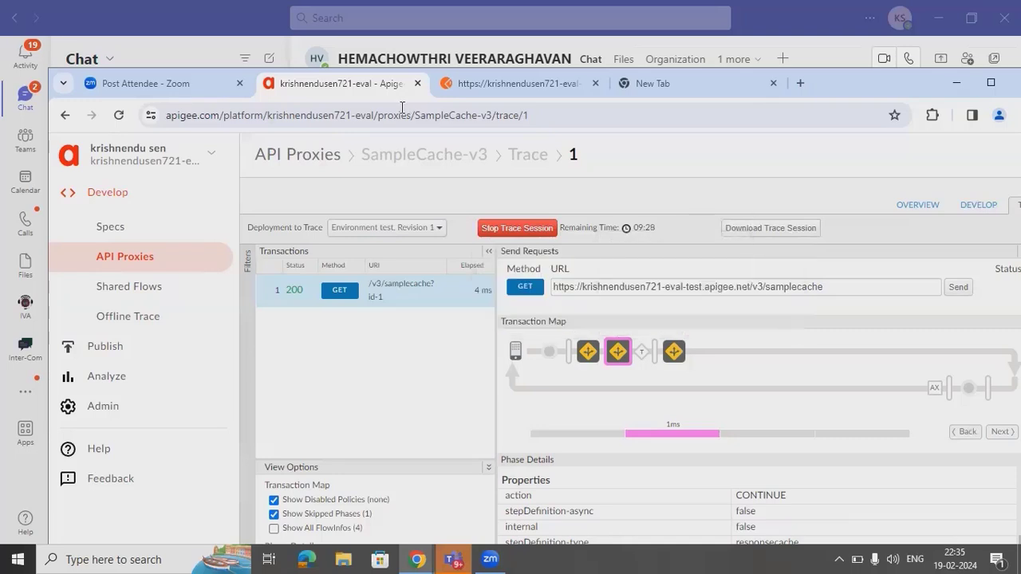
pyautogui.rightClick(355, 90)
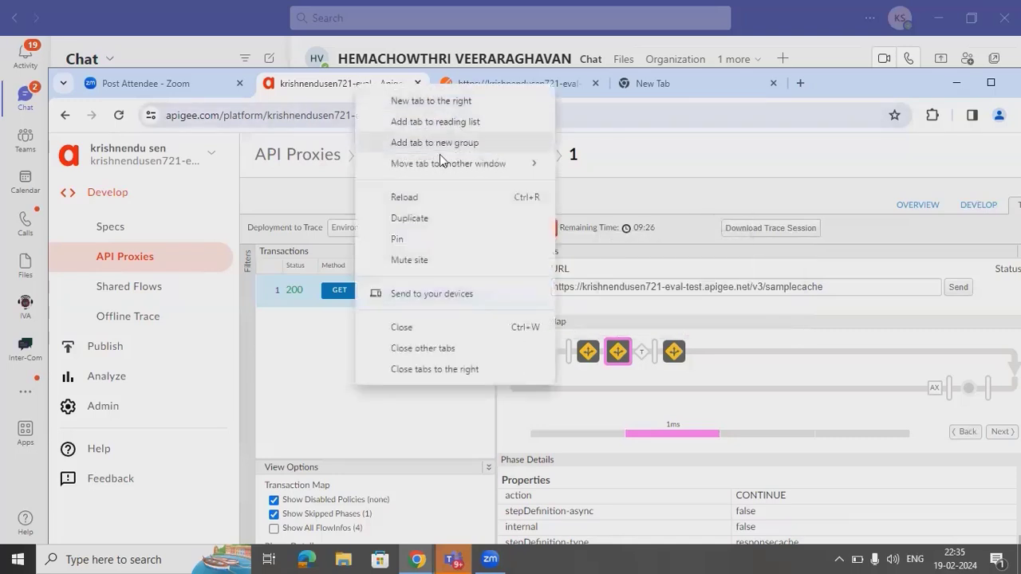
# - Duplicate the trace tab, filter the API proxy list by 'pop', and open SRI-populate-v1
pyautogui.press('Escape')
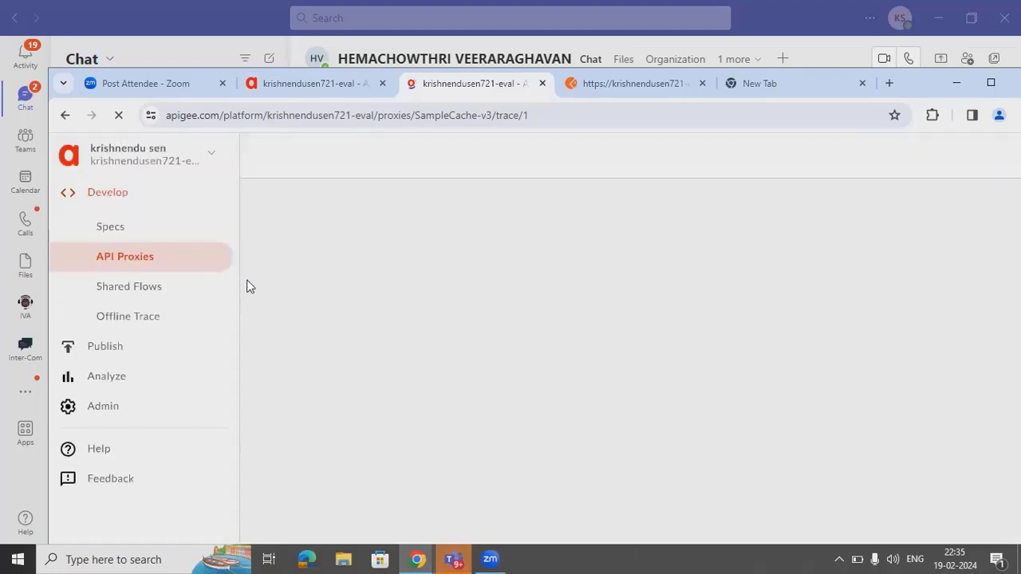
pyautogui.click(130, 263)
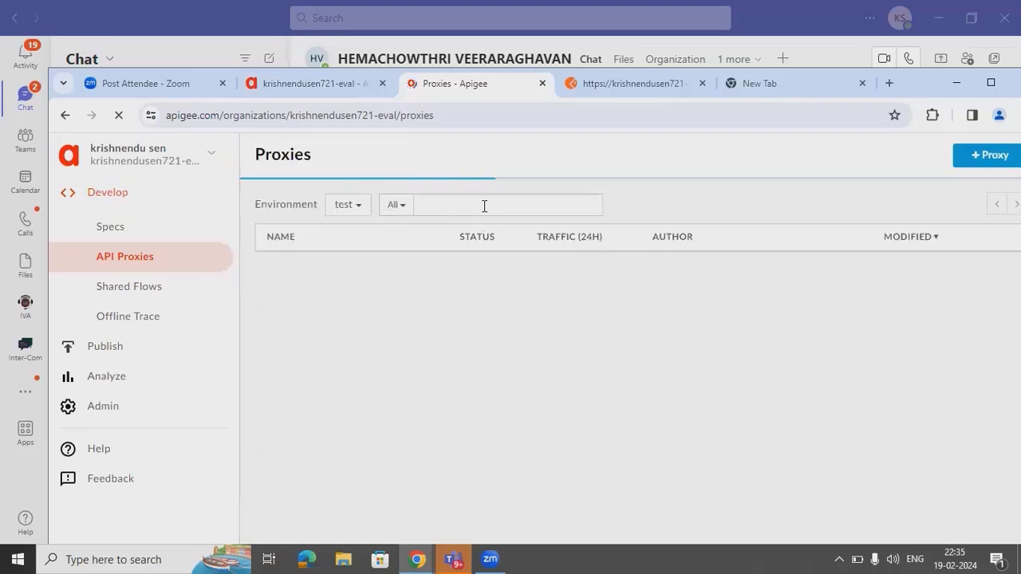
pyautogui.write('invali')
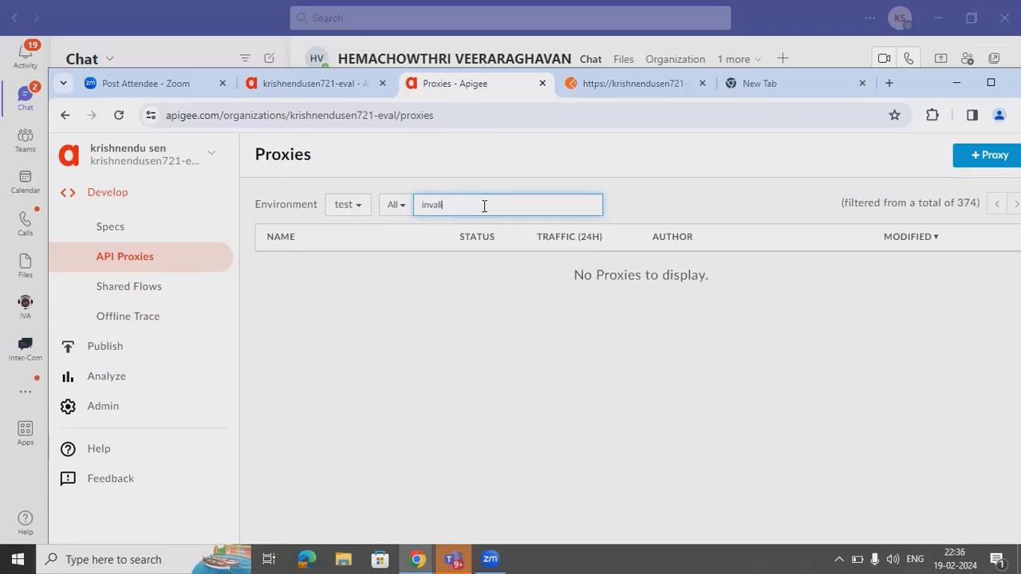
pyautogui.press('BackSpace')
pyautogui.press('BackSpace')
pyautogui.press('BackSpace')
pyautogui.press('BackSpace')
pyautogui.press('BackSpace')
pyautogui.press('BackSpace')
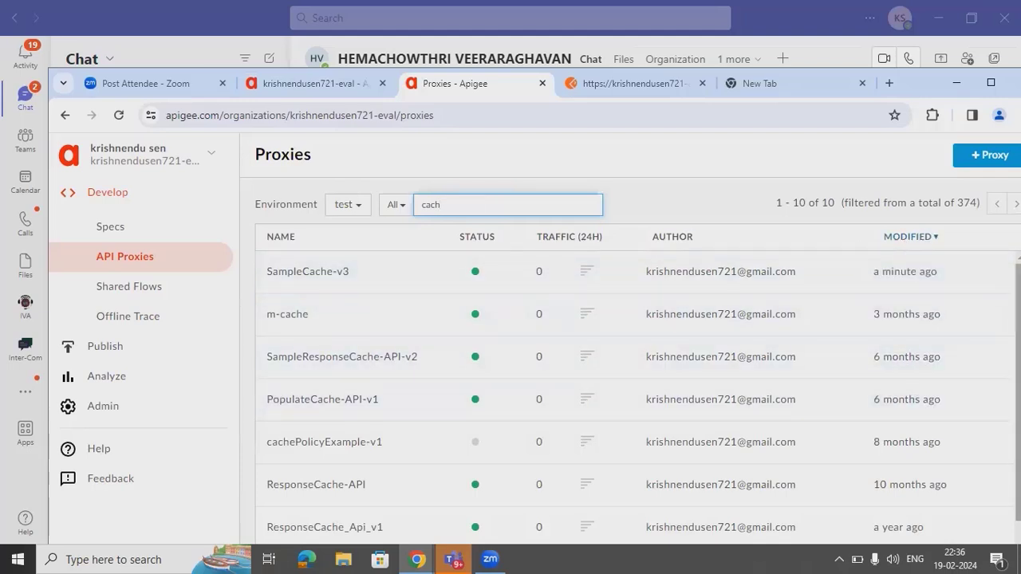
pyautogui.scroll(-1, 634, 399)
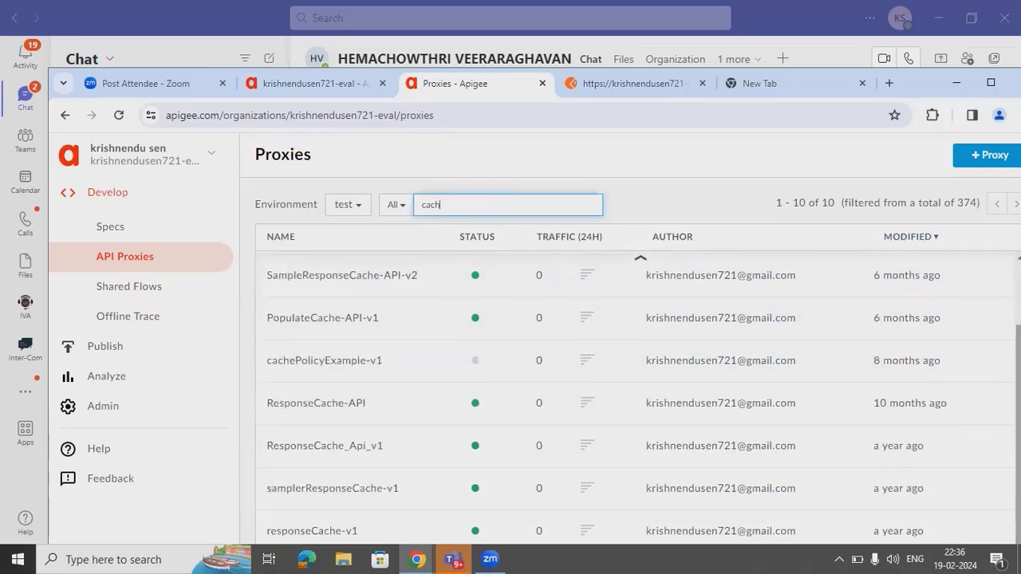
pyautogui.scroll(1, 511, 361)
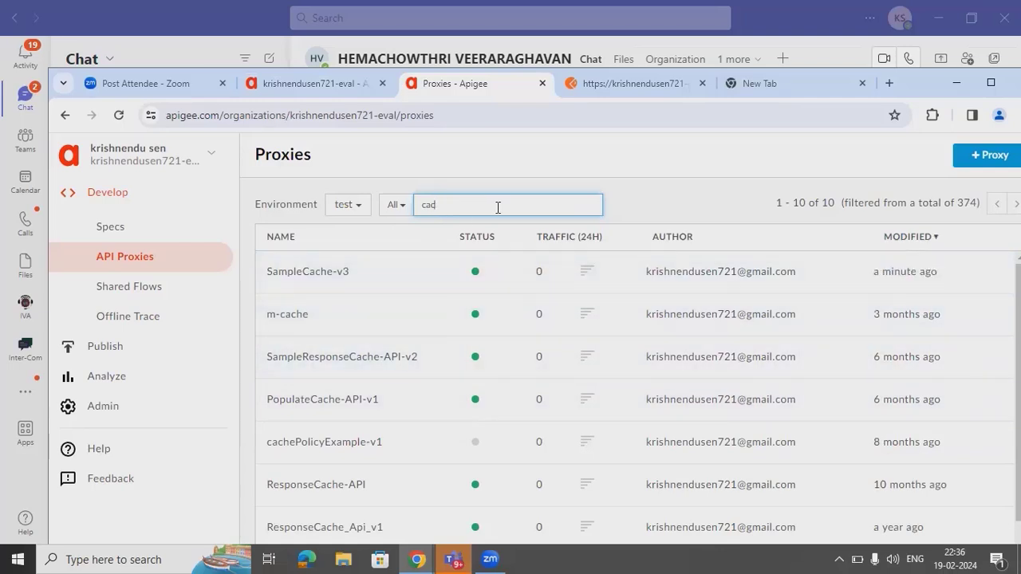
pyautogui.press('BackSpace')
pyautogui.press('BackSpace')
pyautogui.press('BackSpace')
pyautogui.write('p')
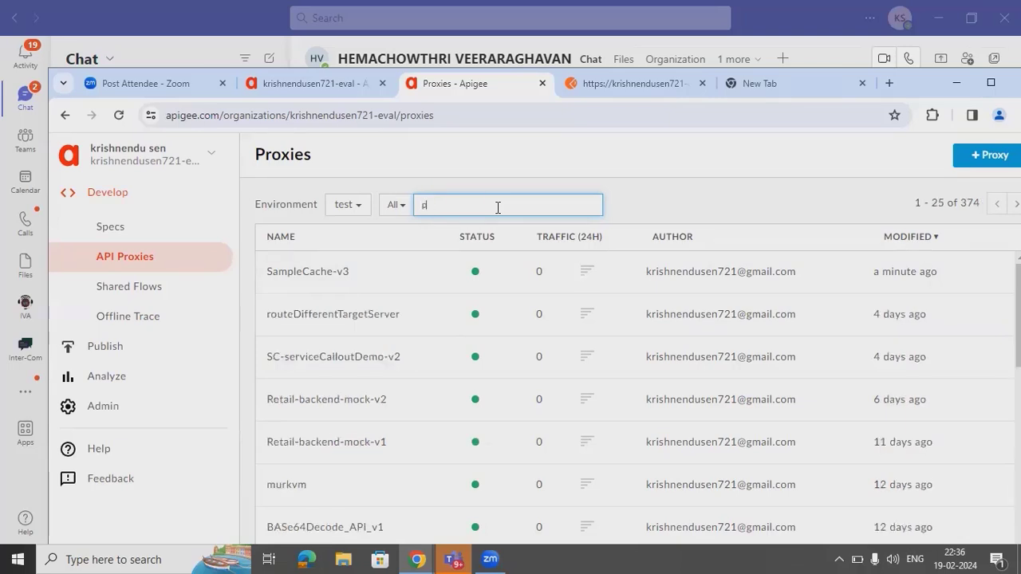
pyautogui.write('op')
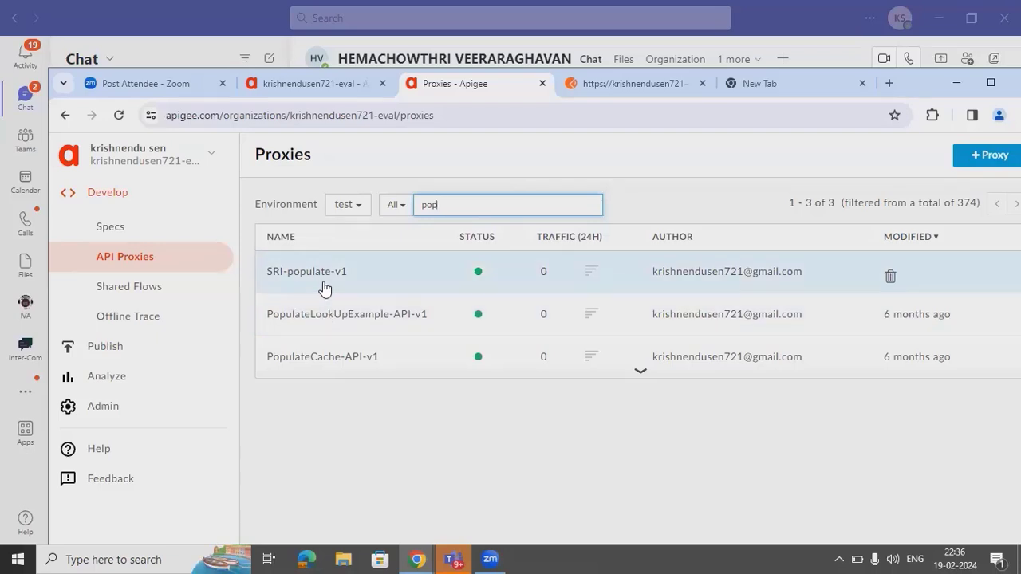
pyautogui.click(325, 288)
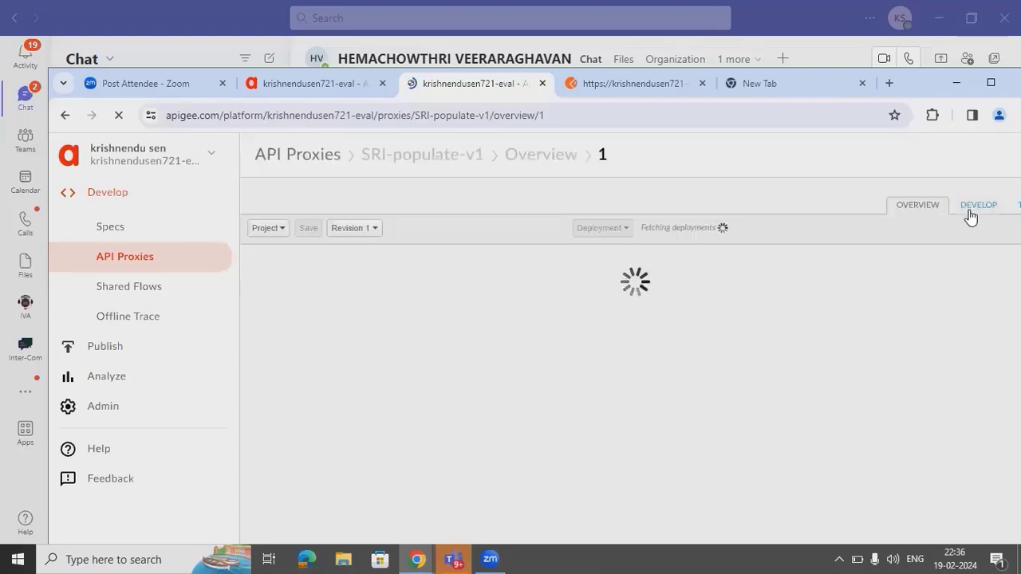
# - In the proxy's Develop view, inspect the Assign Message-1 and Populate Cache-1 policy XML
pyautogui.click(970, 212)
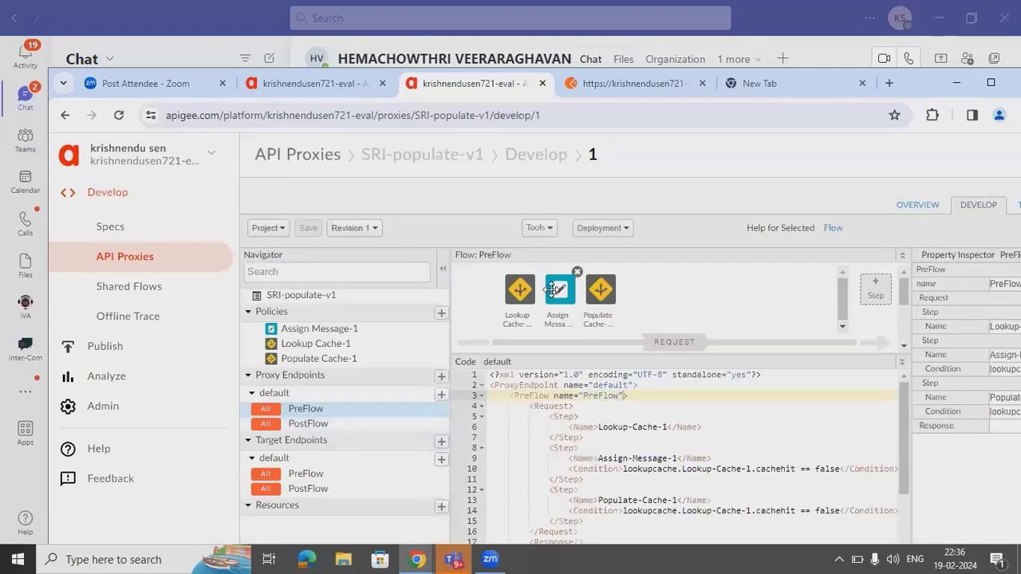
pyautogui.click(555, 289)
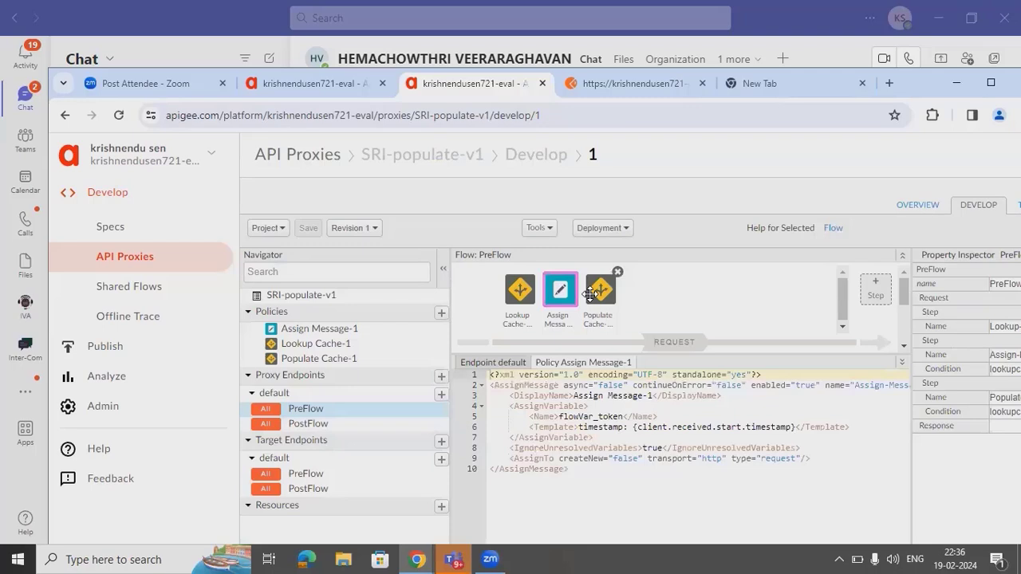
pyautogui.click(591, 292)
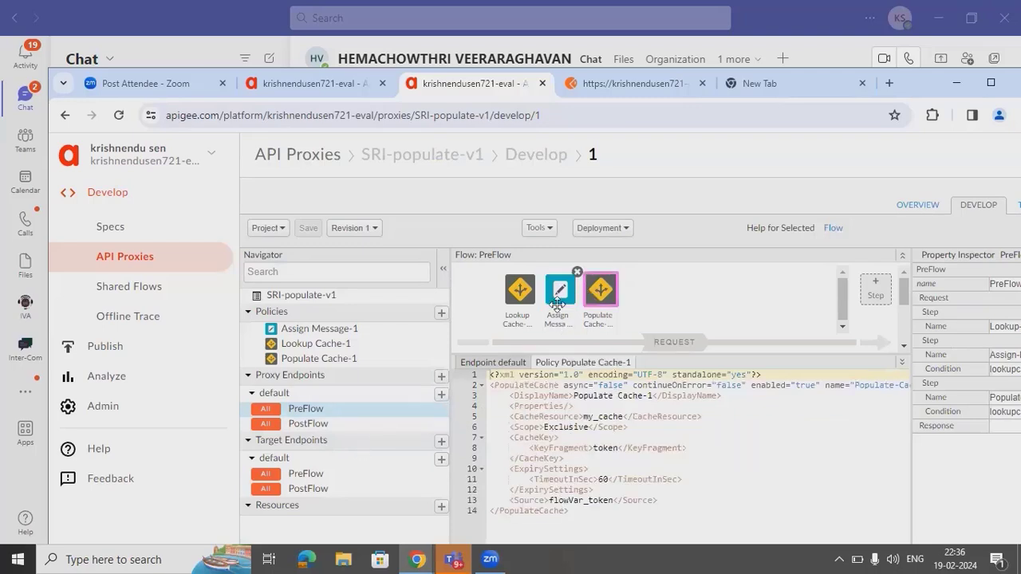
pyautogui.click(557, 303)
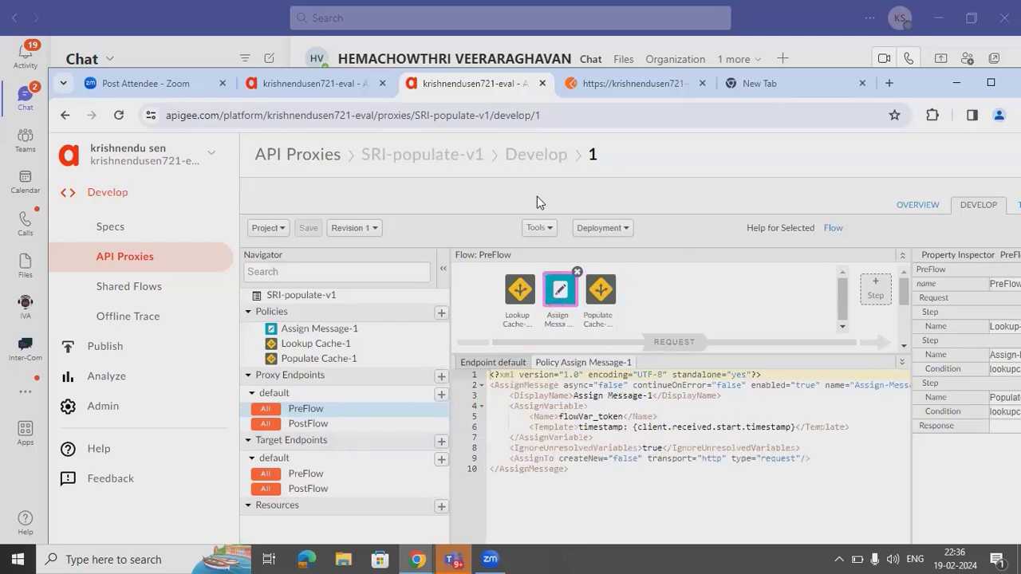
# - Go back to the API proxy list and filter it by 'cache'
pyautogui.click(318, 156)
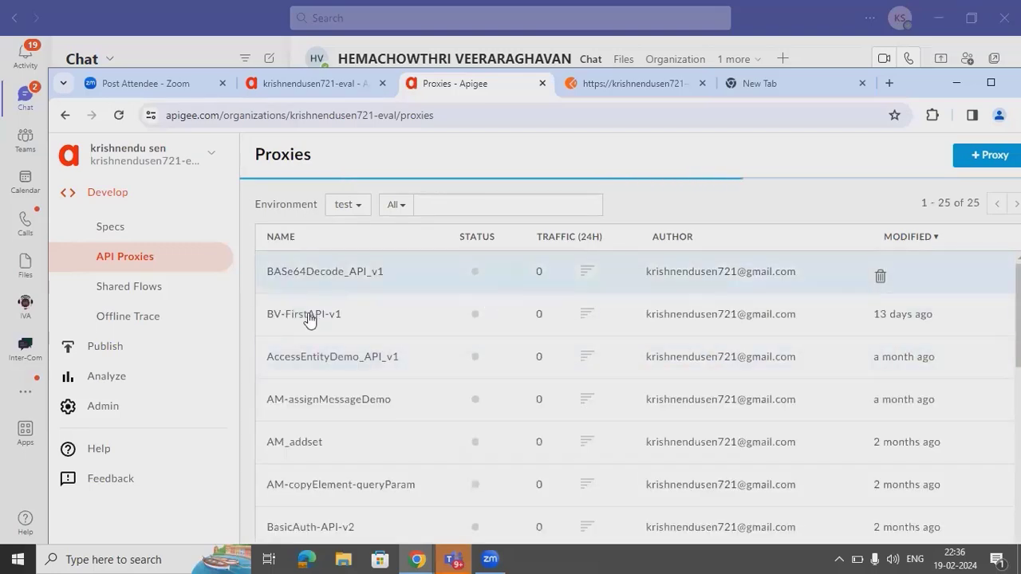
pyautogui.click(507, 203)
pyautogui.write('ca')
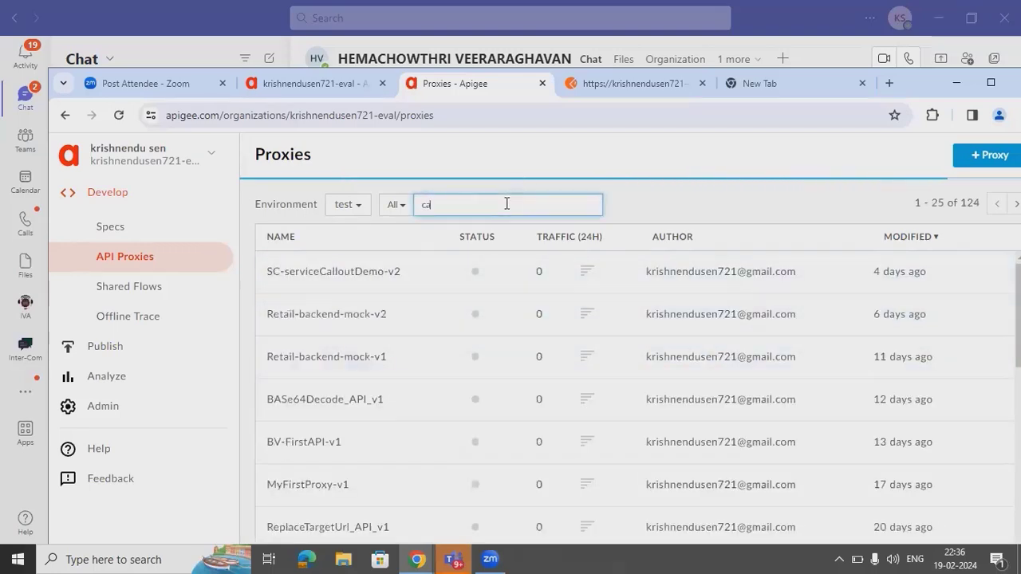
pyautogui.write('ch')
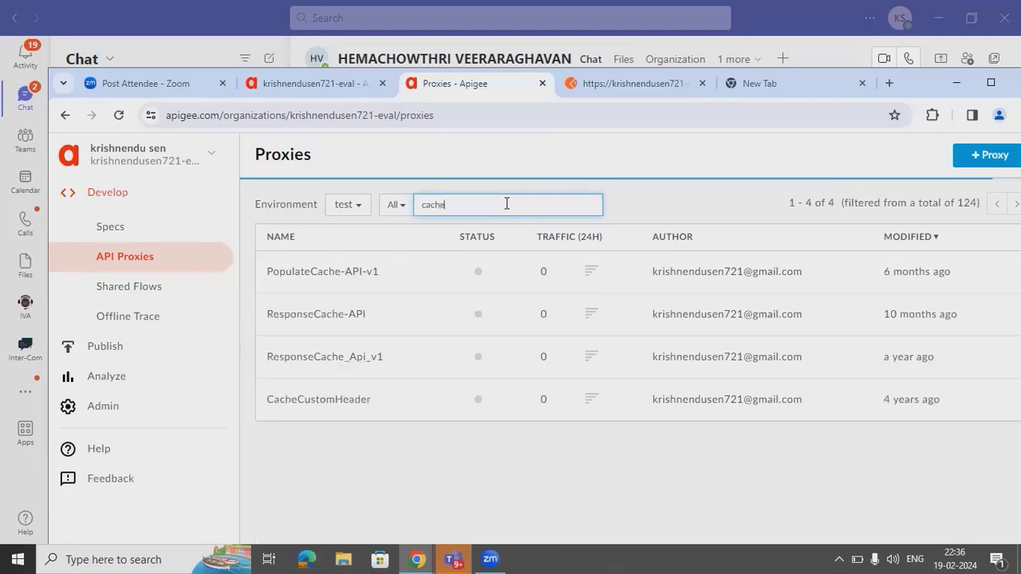
pyautogui.write('e')
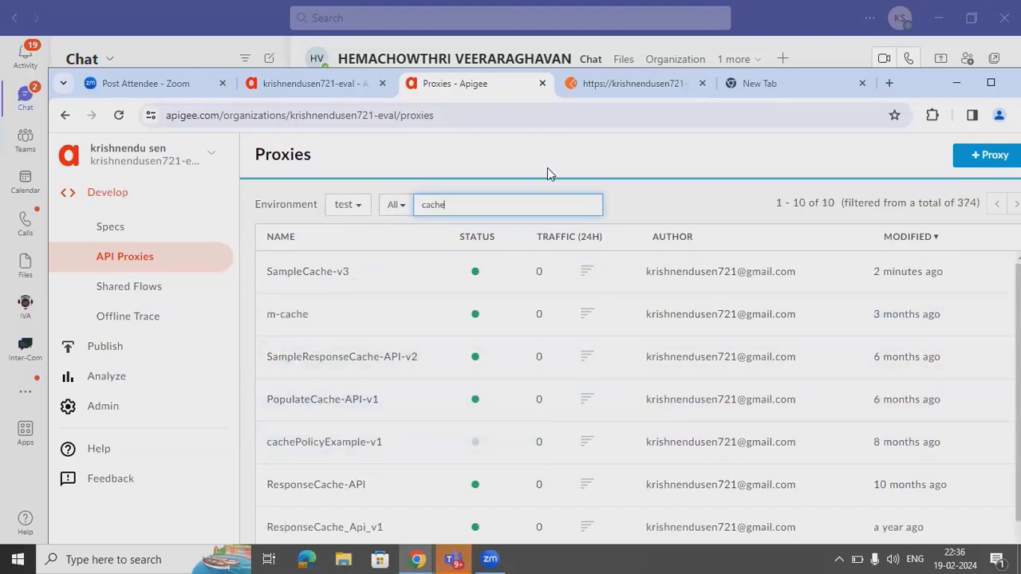
# - In a new tab, search Google for 'invalidate cache policy in apigee'
pyautogui.click(889, 83)
pyautogui.write('inv')
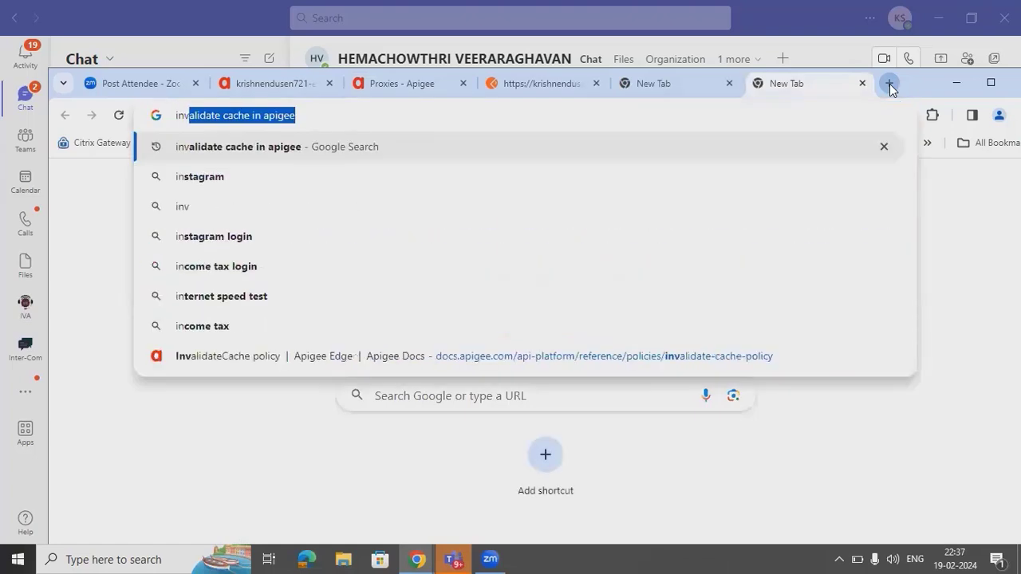
pyautogui.write('alidate cache')
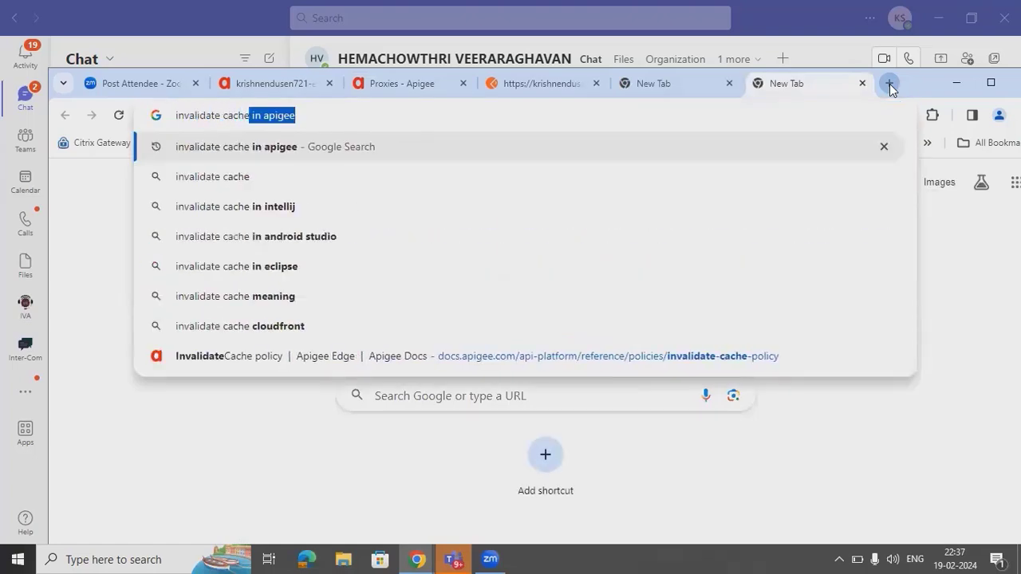
pyautogui.write(' policy ')
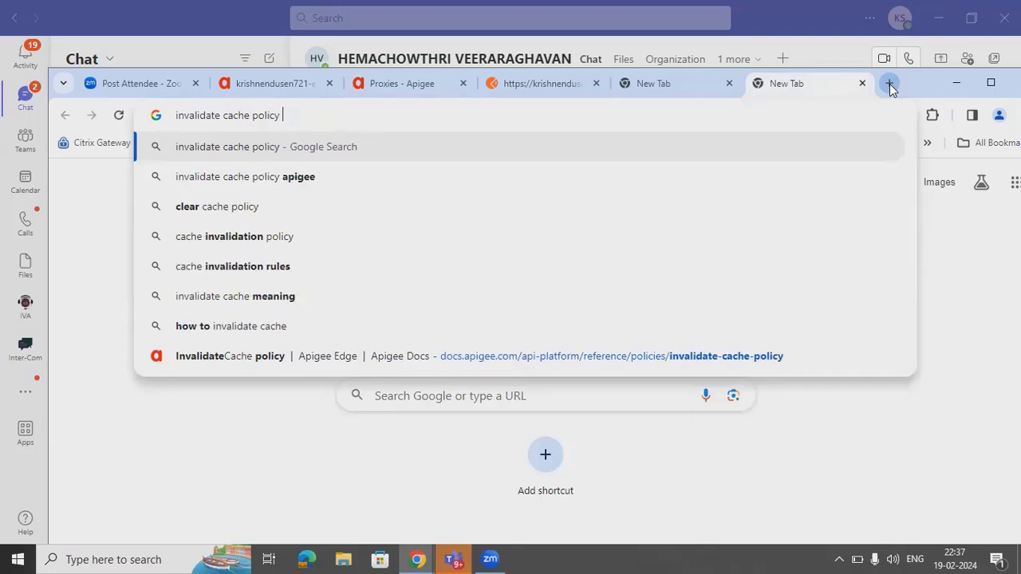
pyautogui.write('in')
pyautogui.write(' apigee')
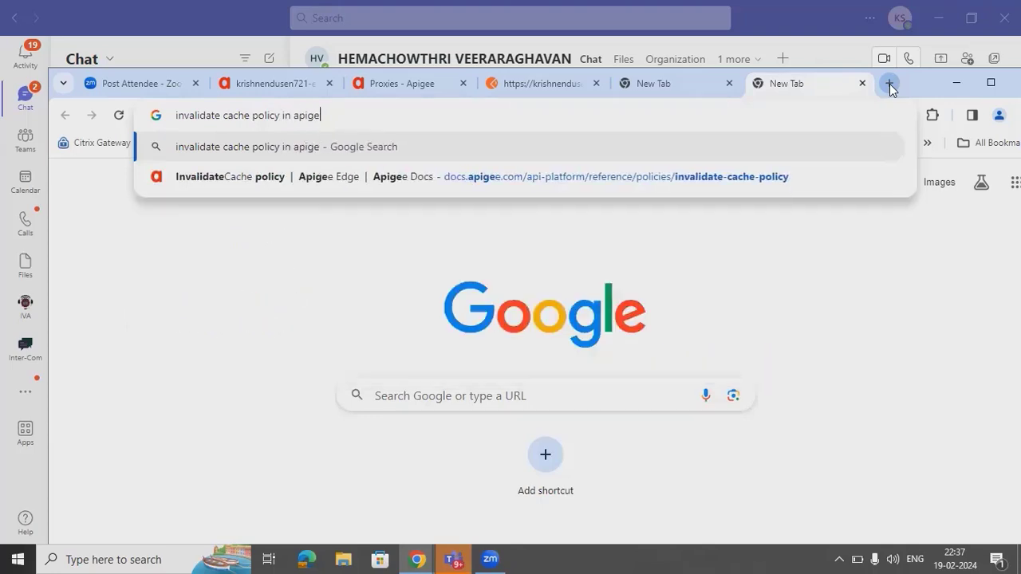
pyautogui.press('Return')
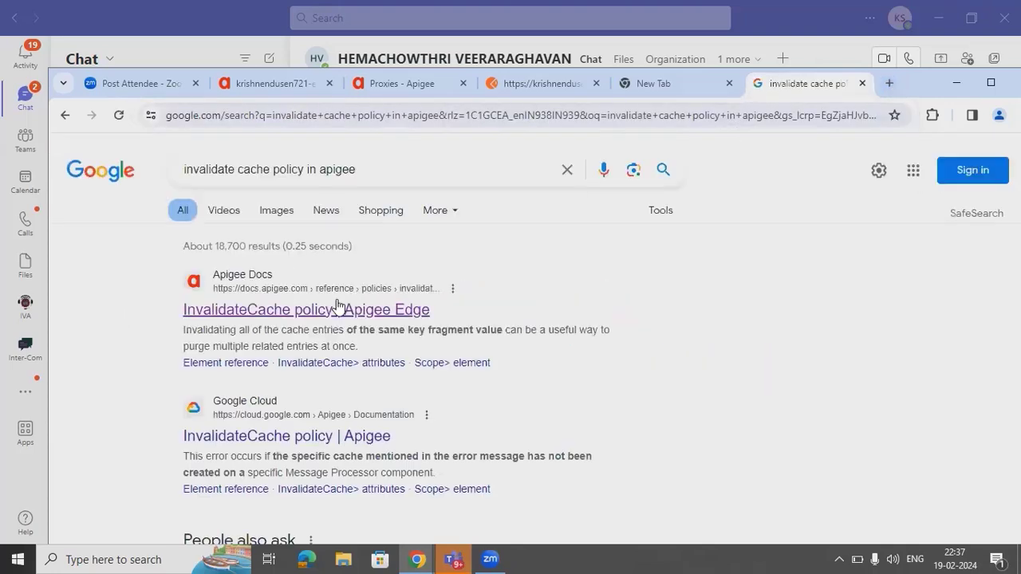
# - Read the InvalidateCache docs page through its XML sample and attributes table, then return to the results
pyautogui.click(292, 431)
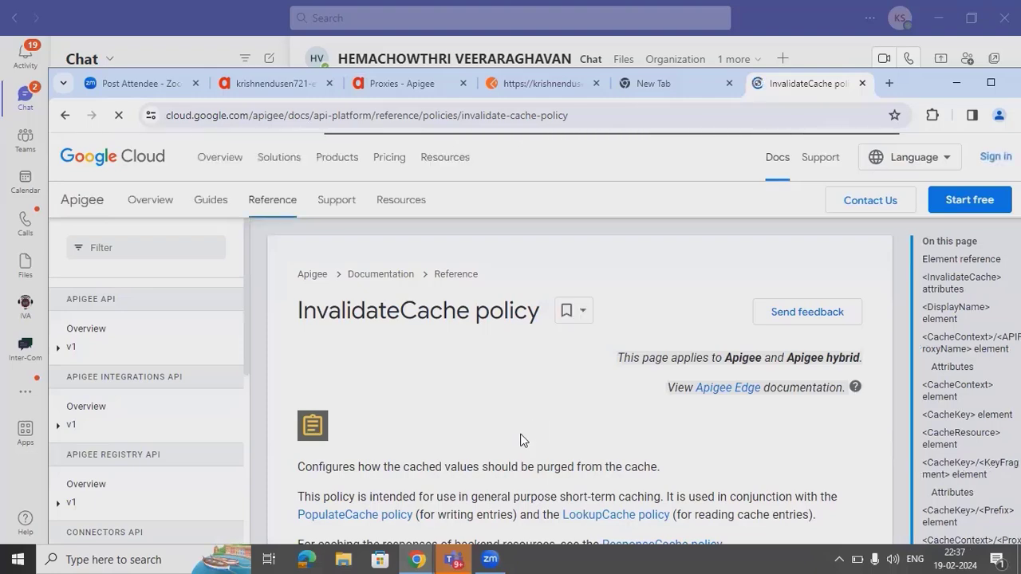
pyautogui.scroll(-1, 520, 440)
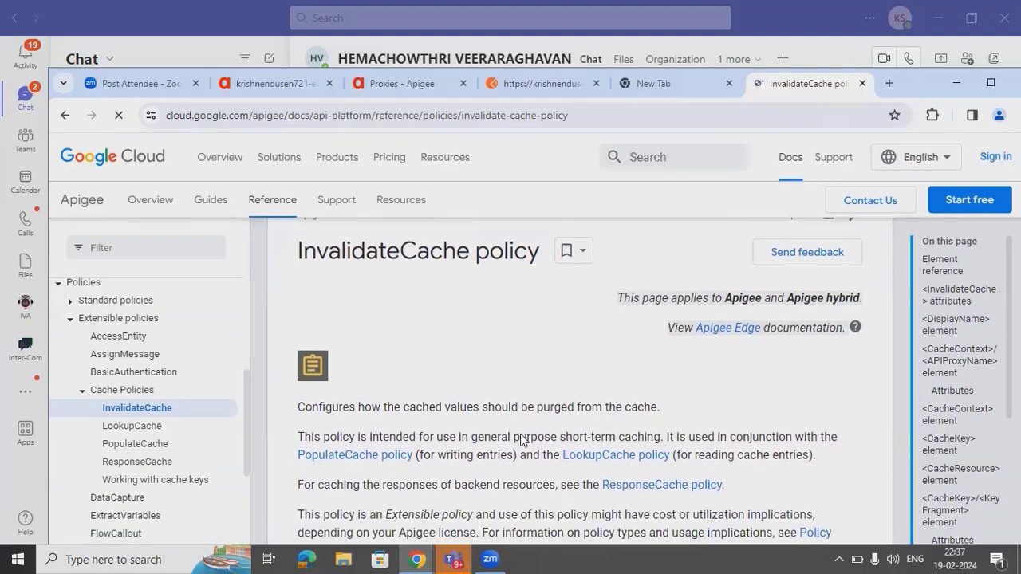
pyautogui.scroll(-3, 520, 441)
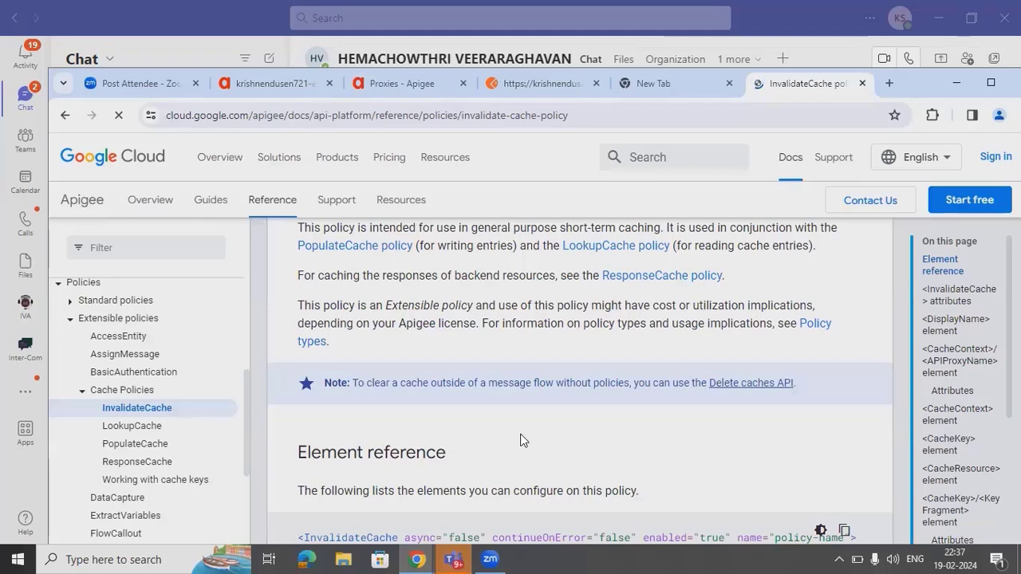
pyautogui.scroll(-2, 520, 440)
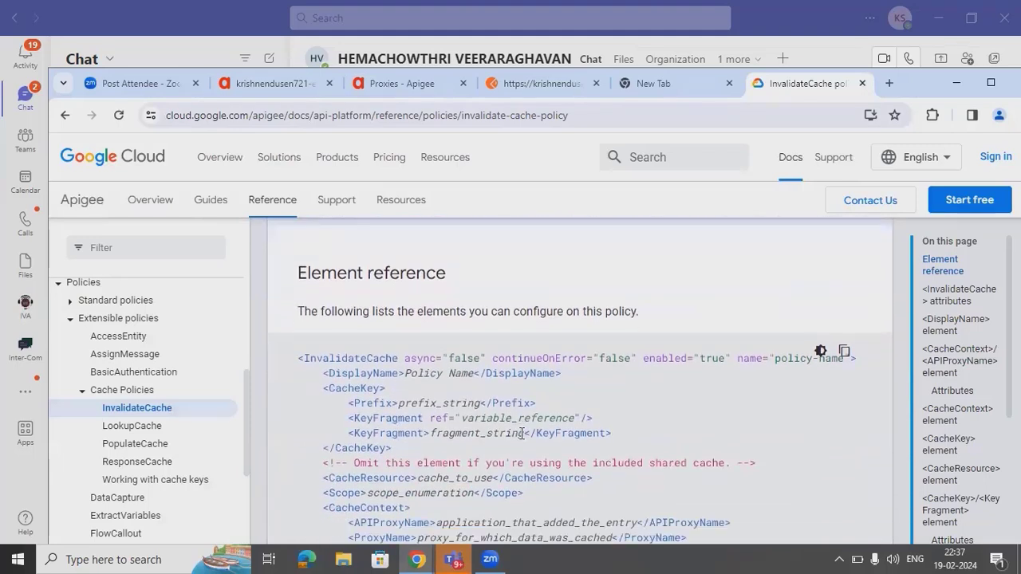
pyautogui.scroll(-1, 521, 433)
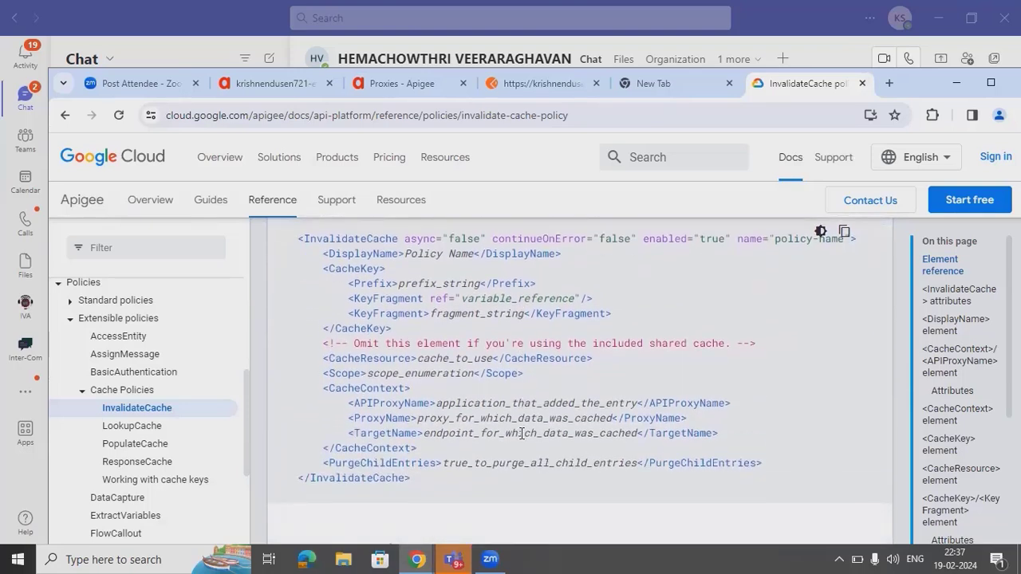
pyautogui.scroll(-3, 522, 433)
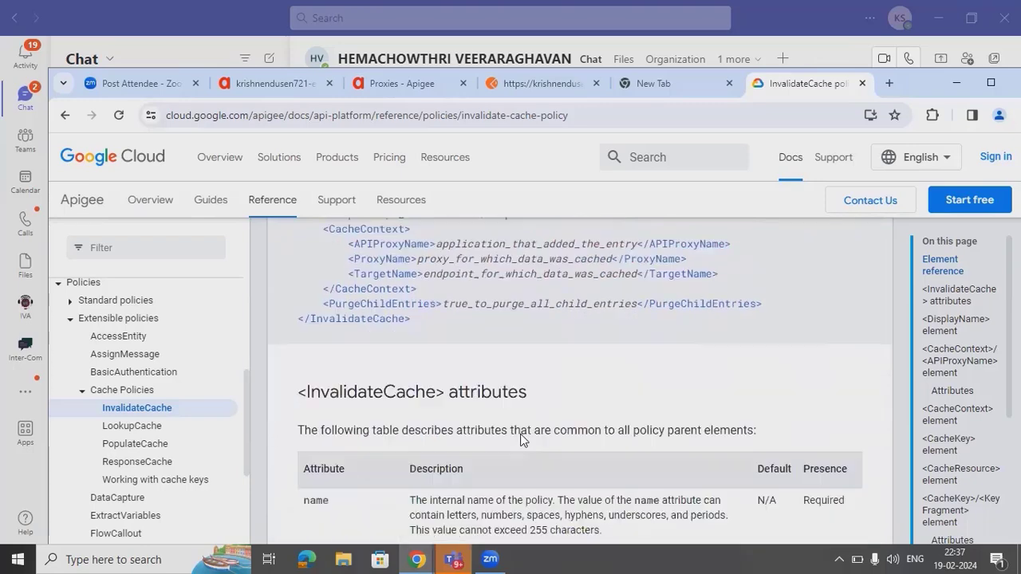
pyautogui.scroll(-3, 521, 433)
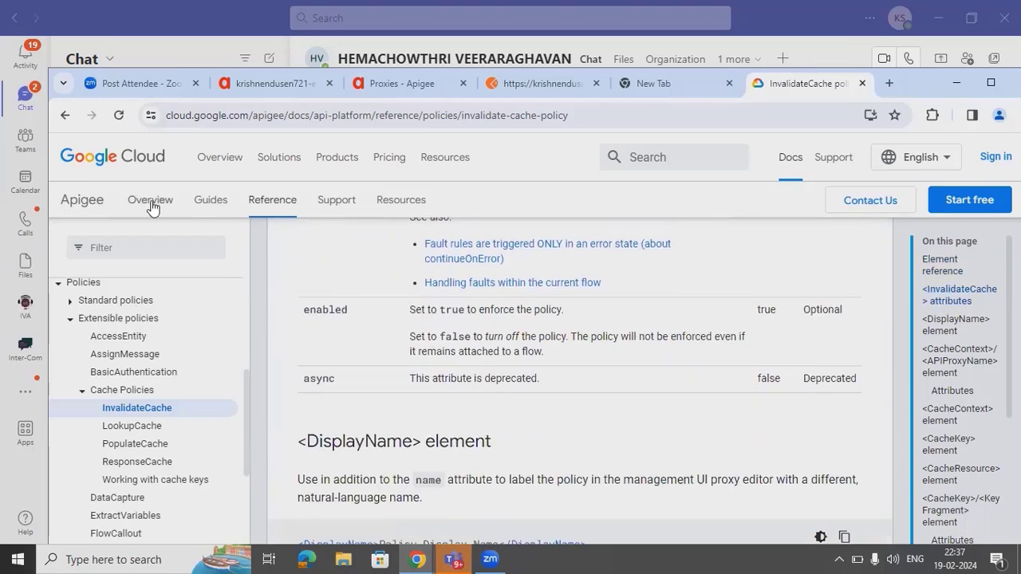
pyautogui.click(72, 118)
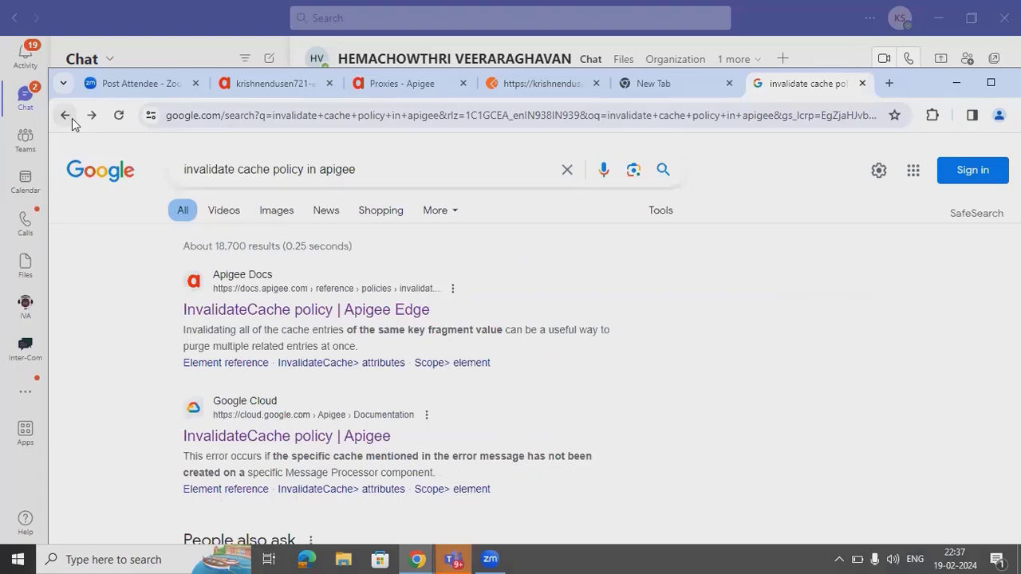
# - Open the solved Google Cloud Community thread 'Invalidate Cache policy doesn't work' from the results
pyautogui.scroll(-2, 733, 399)
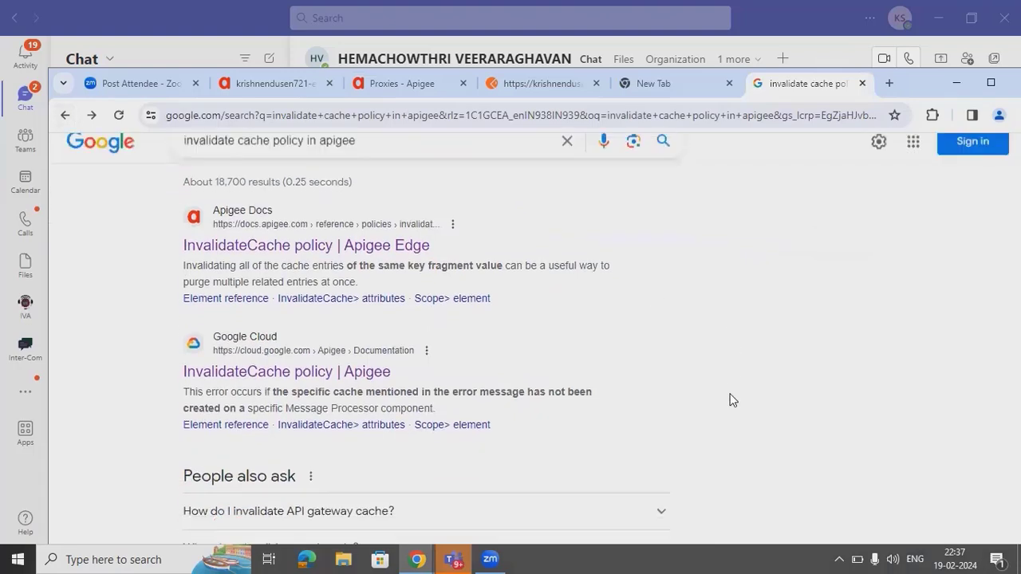
pyautogui.scroll(-1, 732, 399)
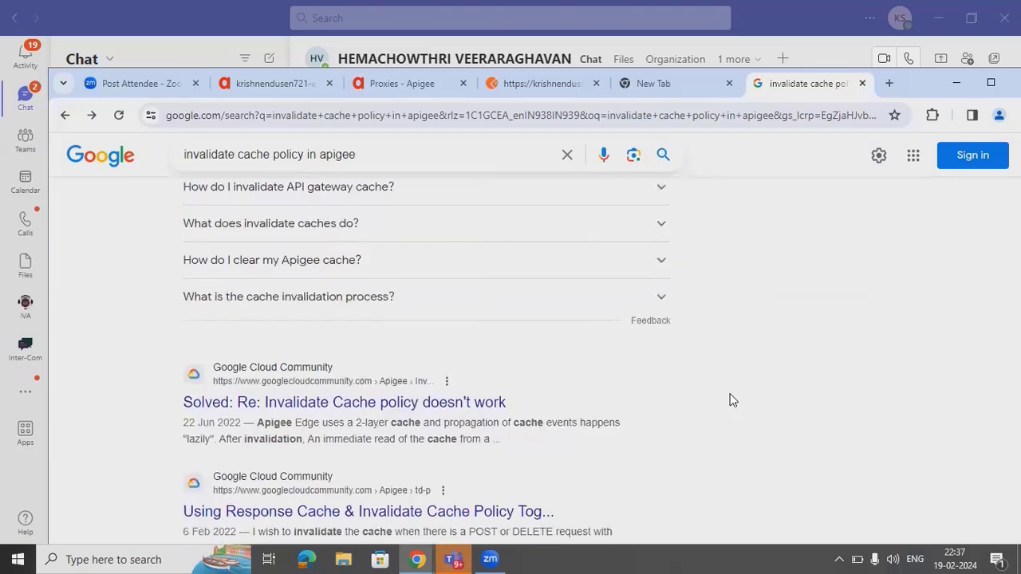
pyautogui.click(417, 402)
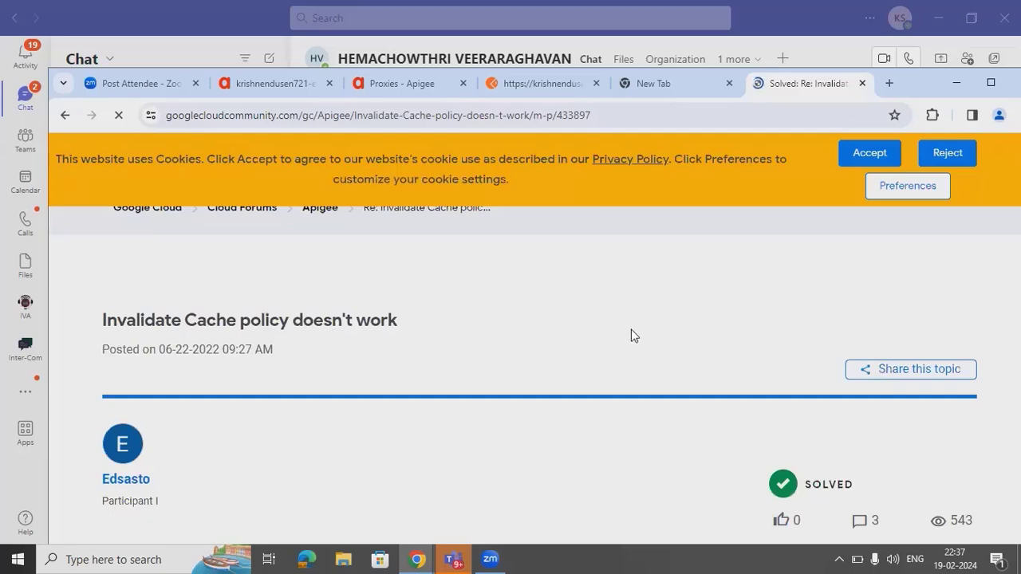
# - Scroll through the forum question, reviewing its PopulateCache and LookupCache XML code blocks
pyautogui.scroll(-4, 631, 335)
pyautogui.scroll(1, 631, 335)
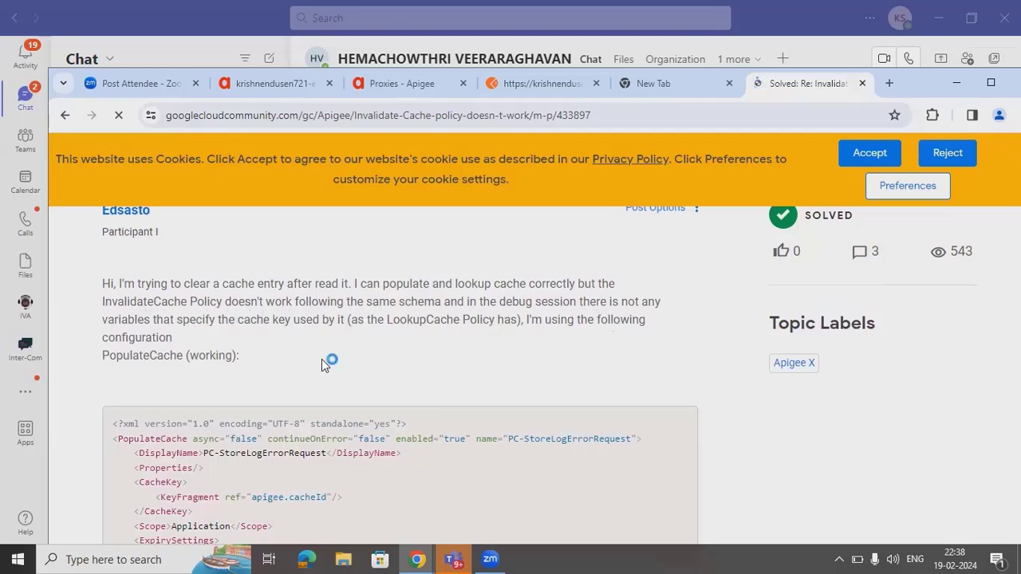
pyautogui.scroll(-1, 321, 359)
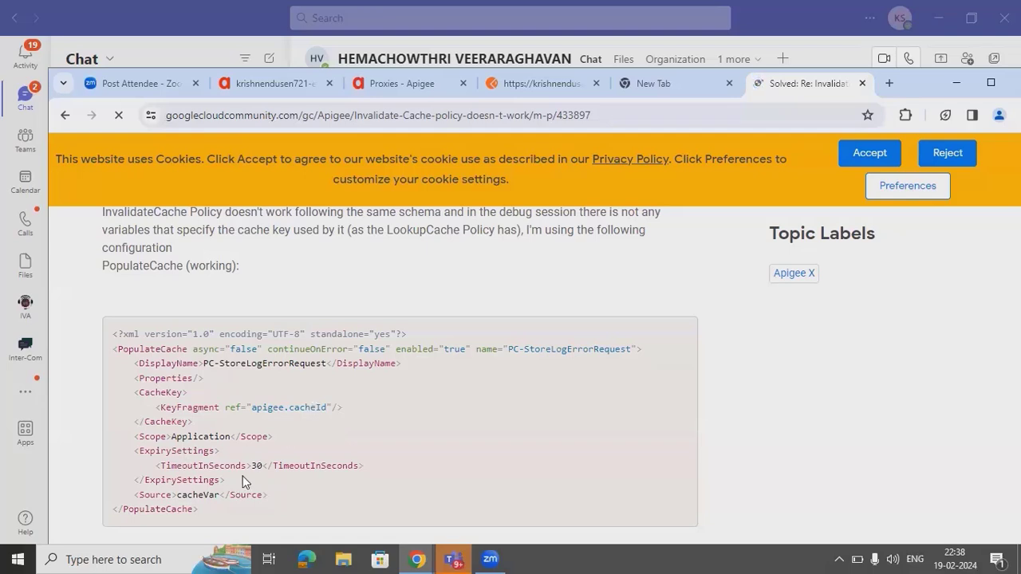
pyautogui.scroll(-3, 245, 483)
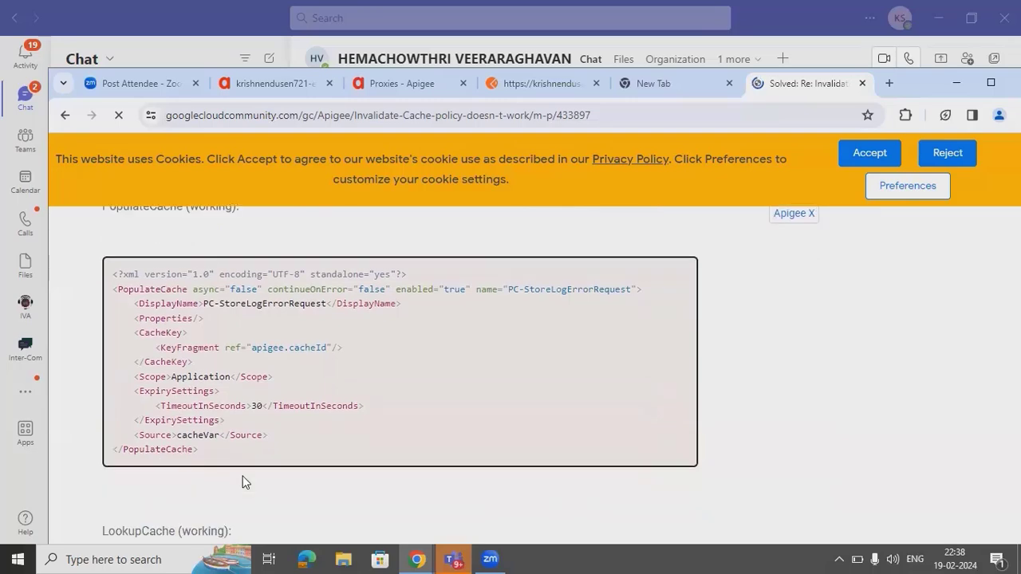
pyautogui.scroll(-1, 245, 482)
pyautogui.scroll(3, 245, 482)
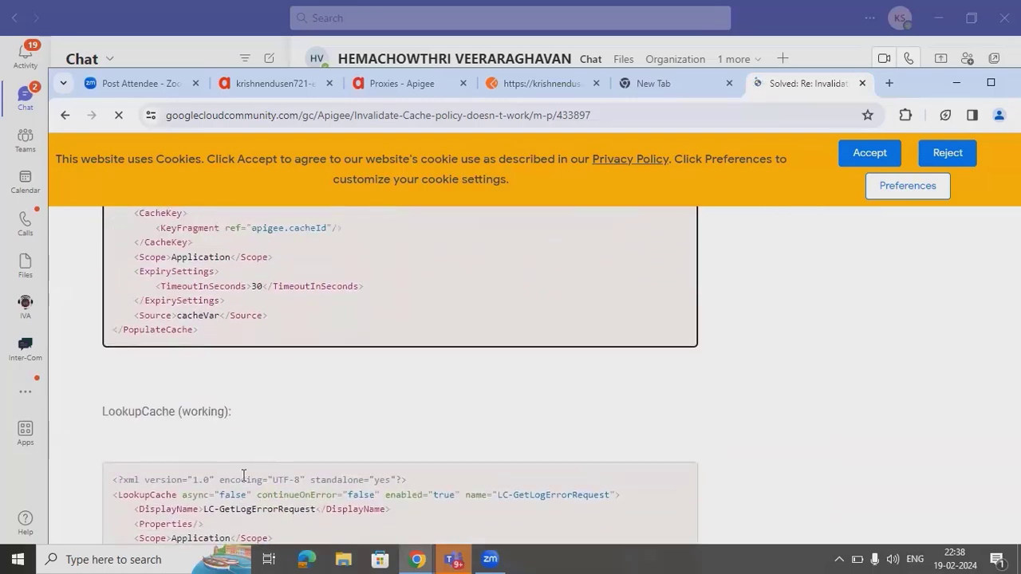
pyautogui.scroll(-2, 245, 483)
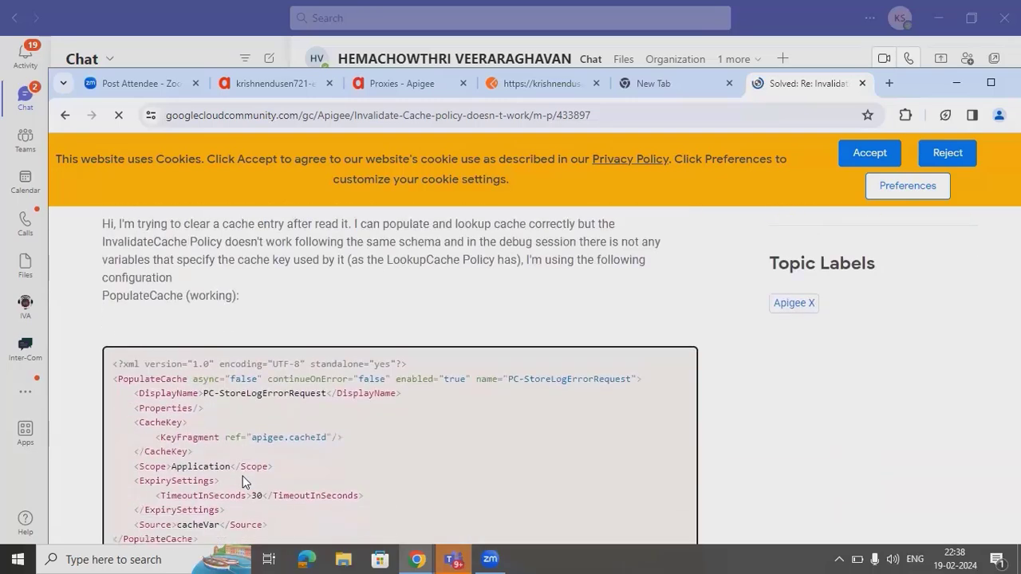
pyautogui.scroll(-2, 245, 483)
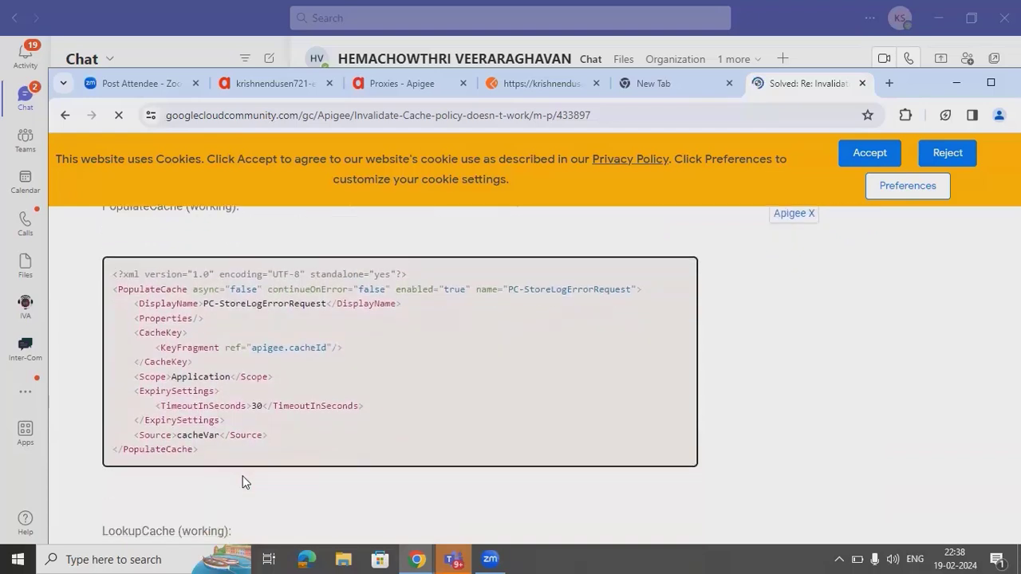
pyautogui.scroll(-5, 244, 483)
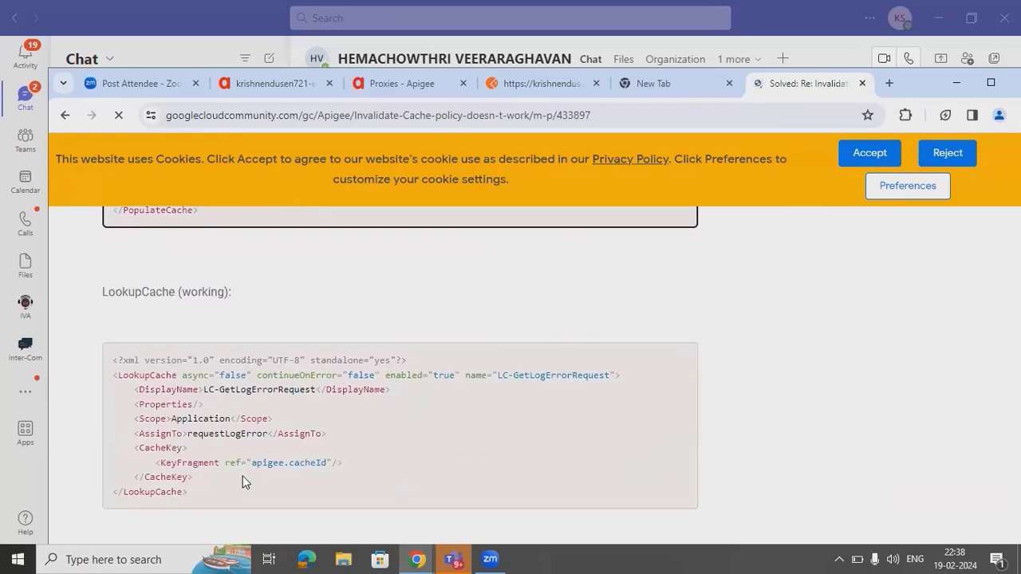
pyautogui.scroll(3, 245, 482)
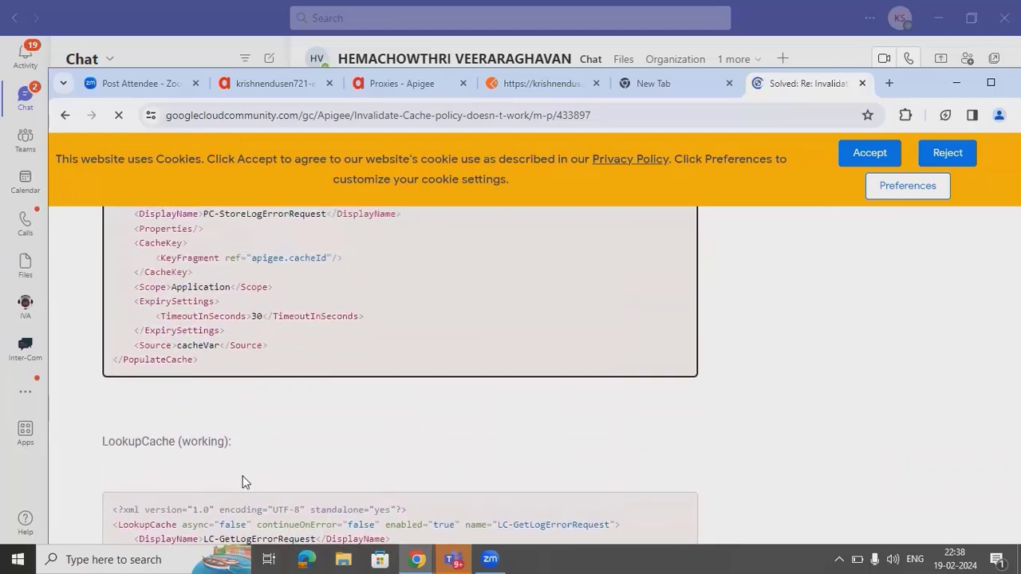
pyautogui.scroll(1, 245, 482)
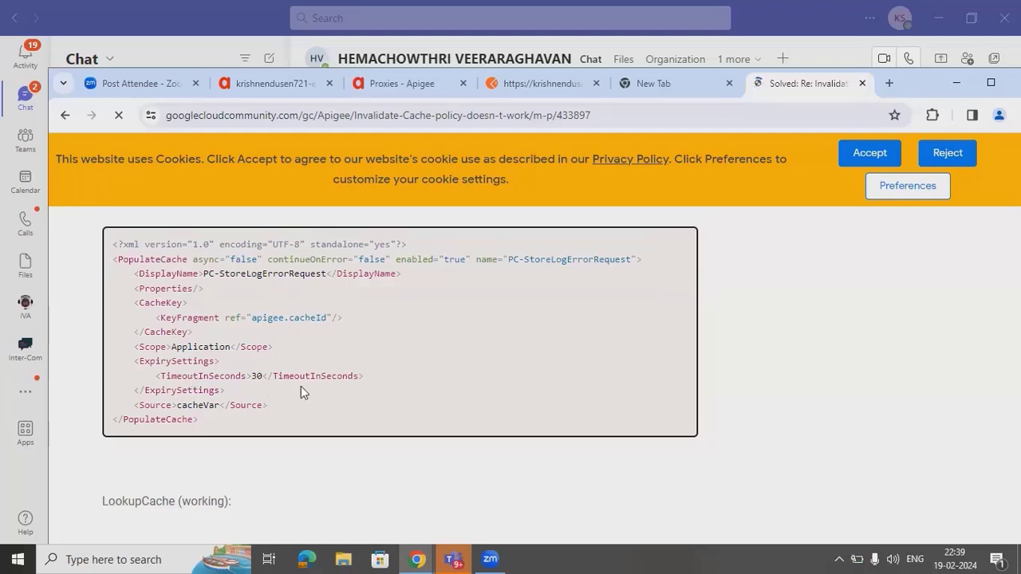
pyautogui.scroll(-2, 301, 388)
pyautogui.scroll(-1, 301, 389)
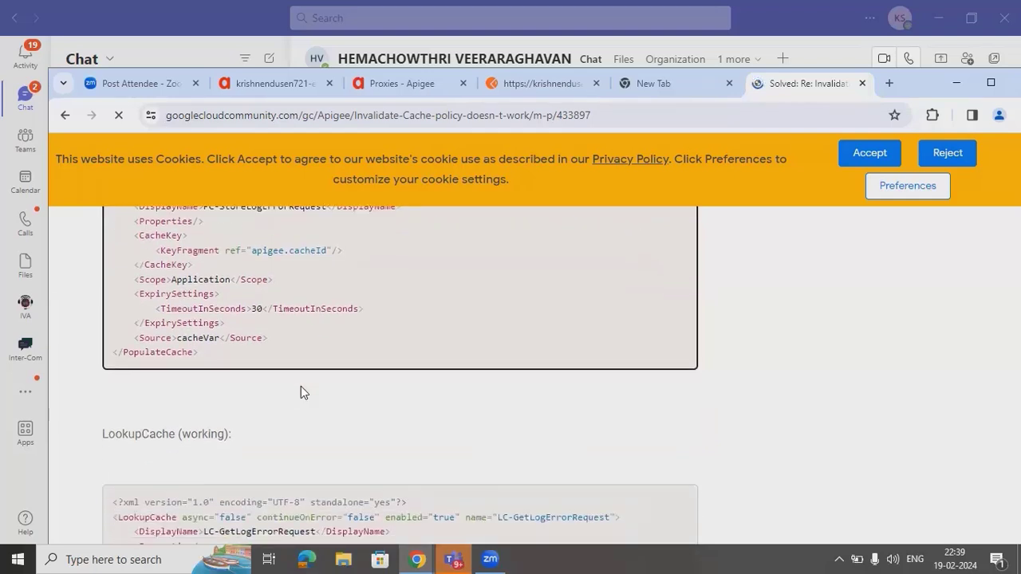
pyautogui.scroll(-3, 301, 388)
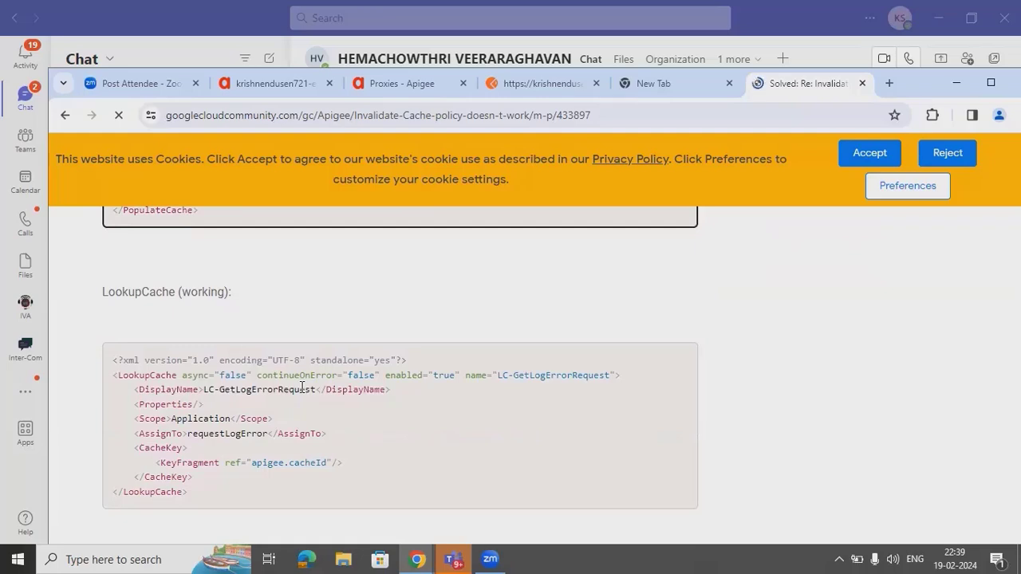
# - Scroll past the non-working InvalidateCache block to the accepted answer about the 2-layer cache race condition
pyautogui.scroll(-1, 301, 387)
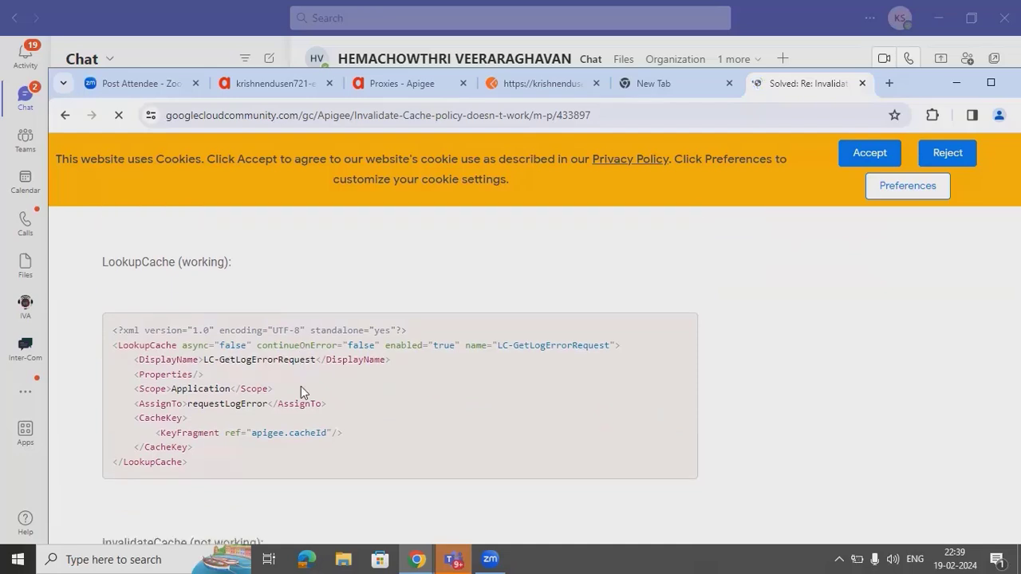
pyautogui.scroll(-3, 300, 387)
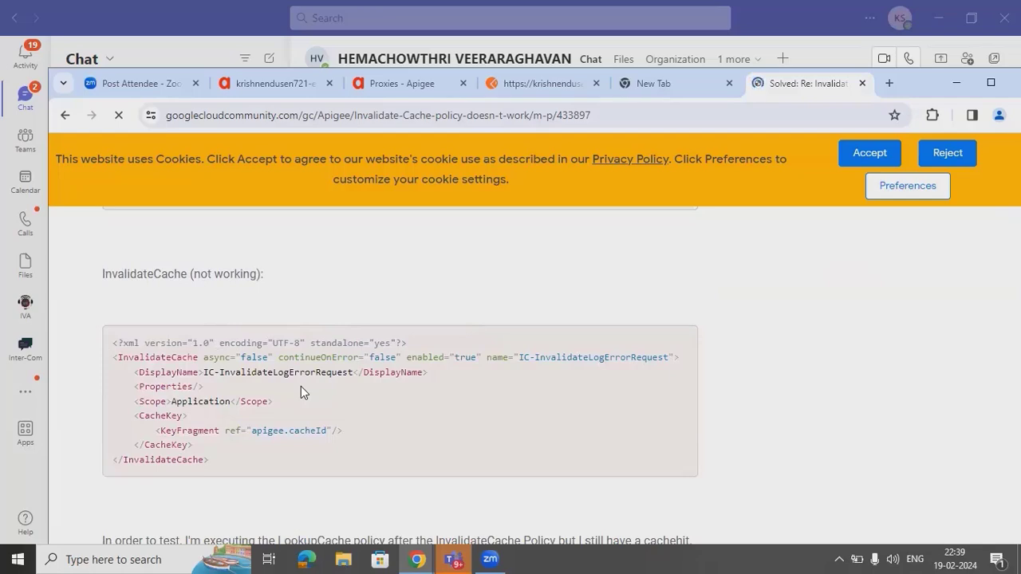
pyautogui.scroll(-2, 301, 386)
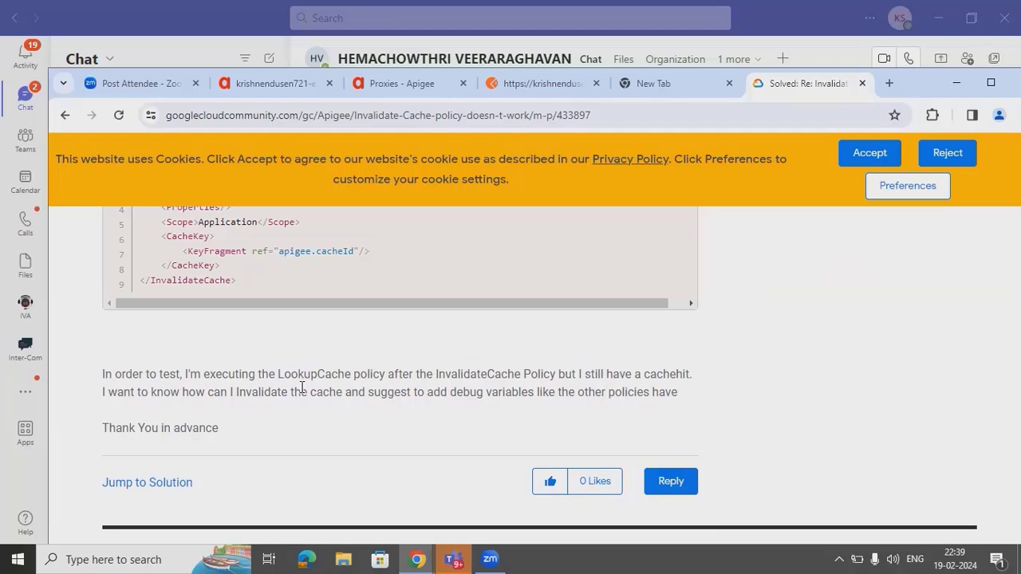
pyautogui.scroll(-3, 301, 389)
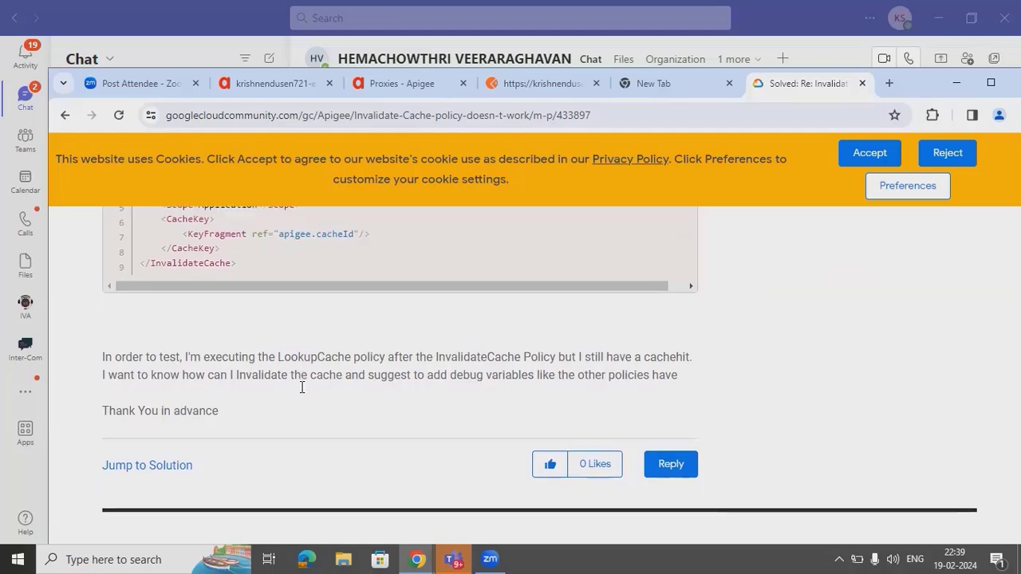
pyautogui.scroll(-2, 302, 390)
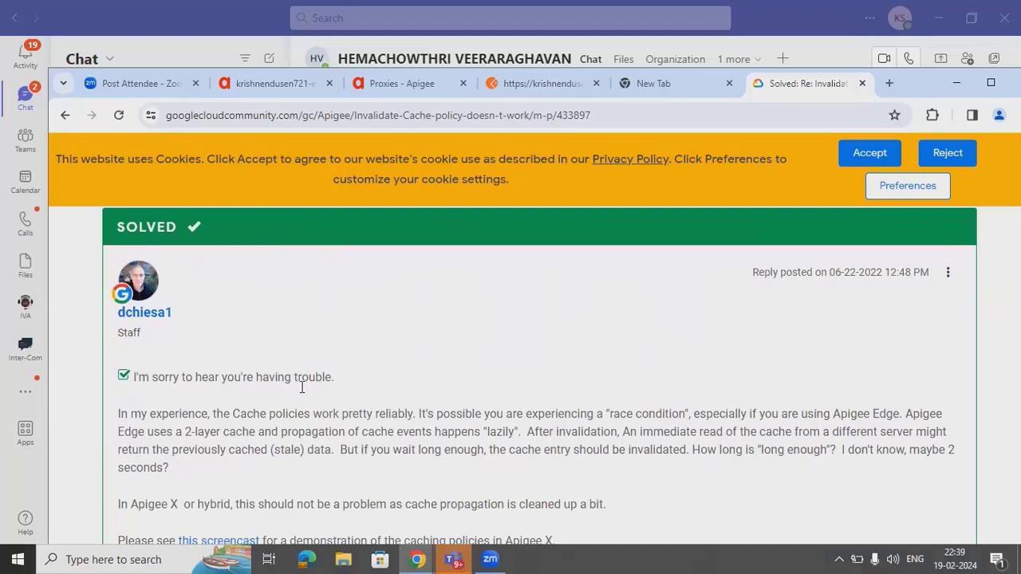
pyautogui.scroll(-2, 300, 386)
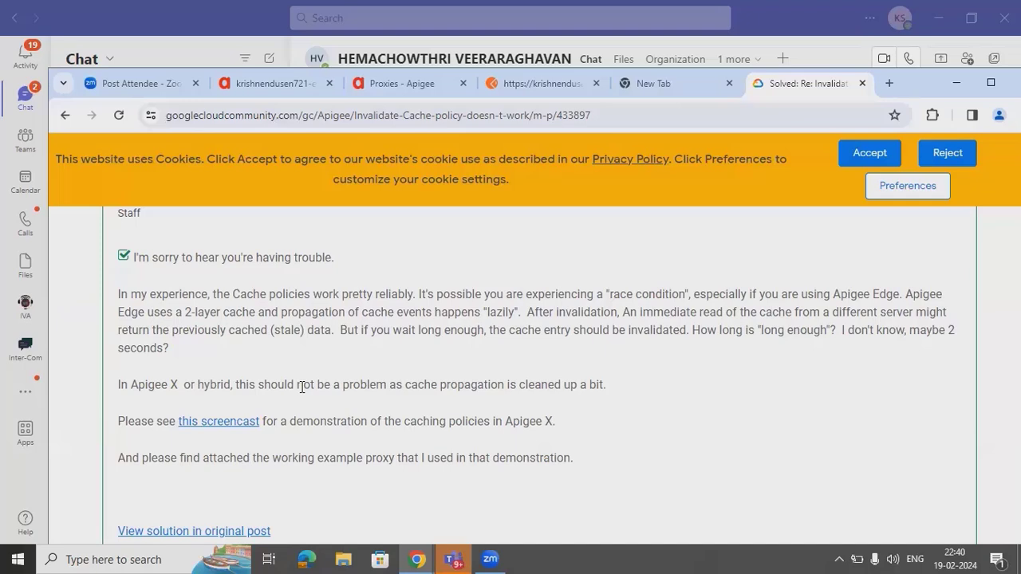
# - Scroll up and down through the Invalidate Cache forum thread's question and replies
pyautogui.scroll(-3, 301, 387)
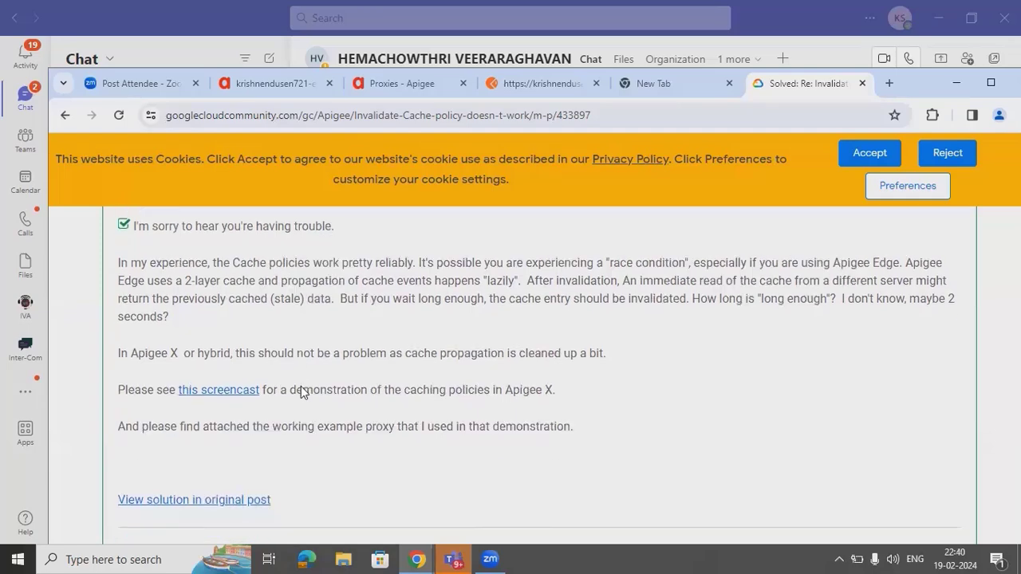
pyautogui.scroll(-3, 301, 386)
pyautogui.scroll(2, 301, 386)
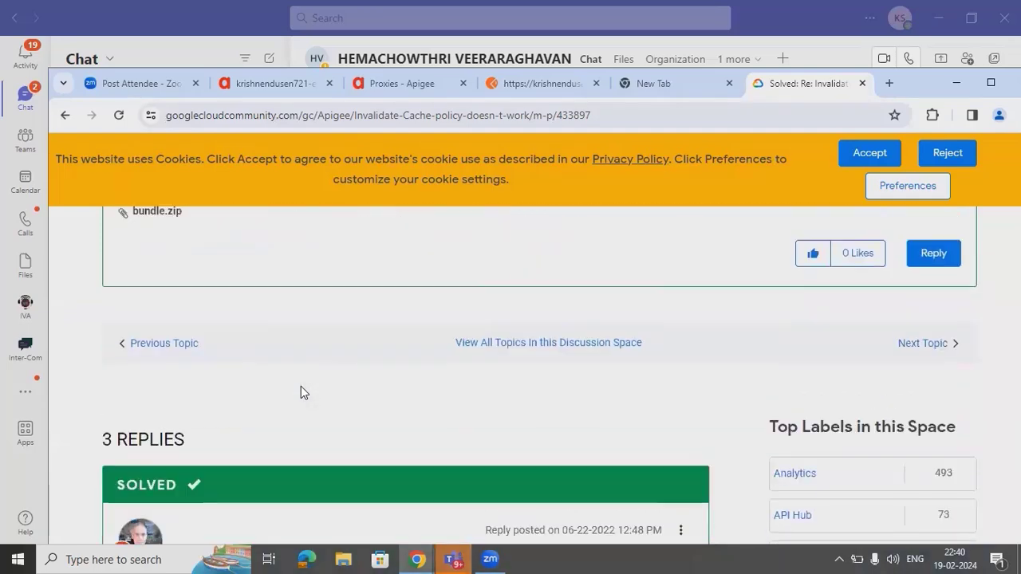
pyautogui.scroll(-10, 301, 386)
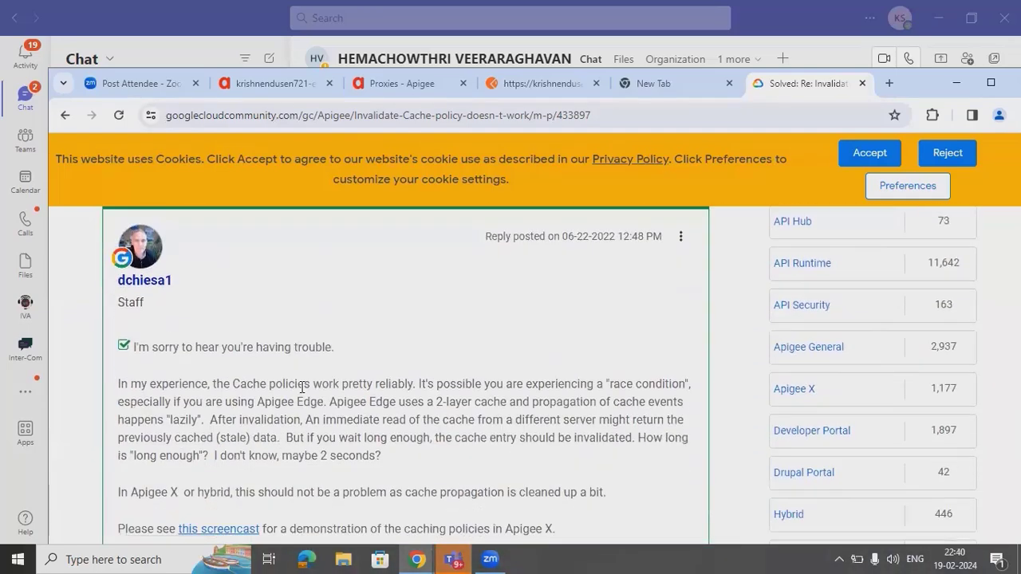
pyautogui.scroll(-4, 301, 386)
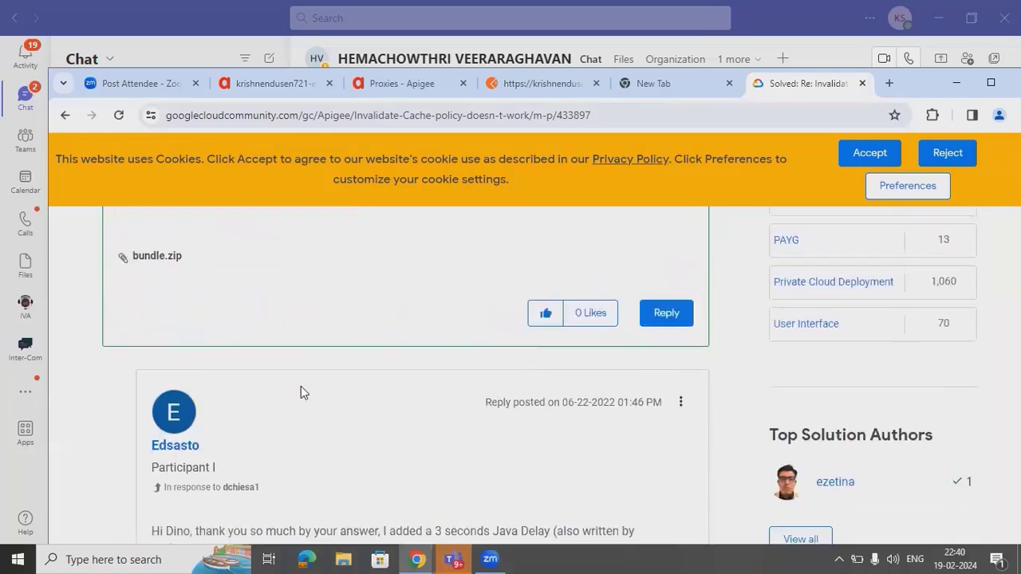
pyautogui.scroll(-1, 302, 390)
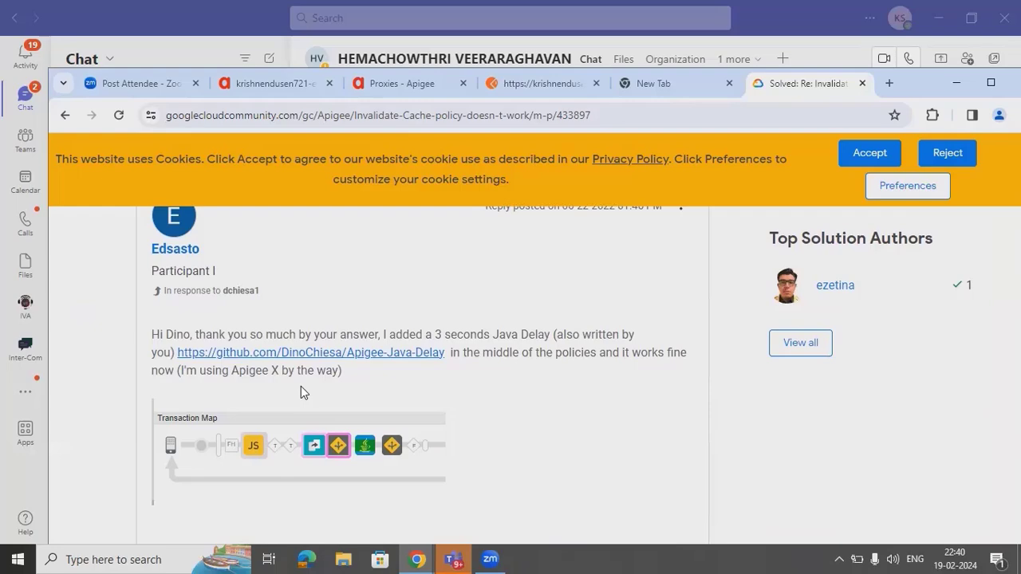
pyautogui.scroll(-4, 300, 387)
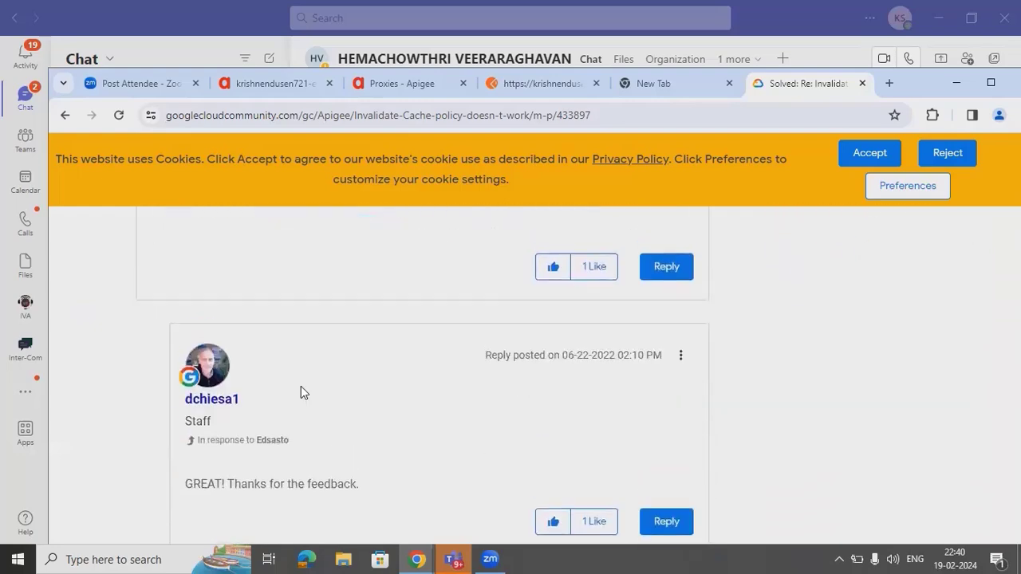
pyautogui.scroll(5, 300, 391)
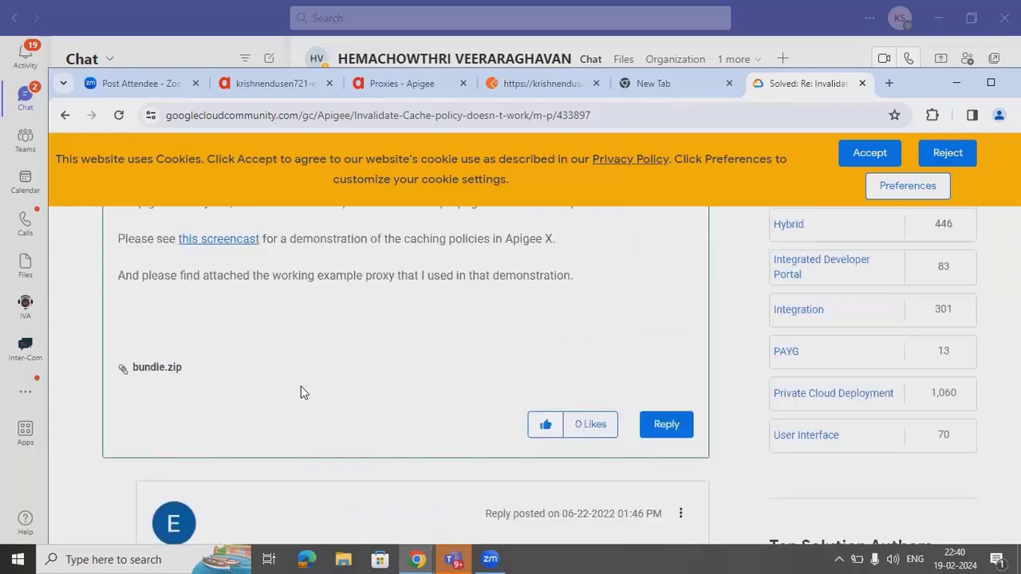
pyautogui.scroll(10, 300, 392)
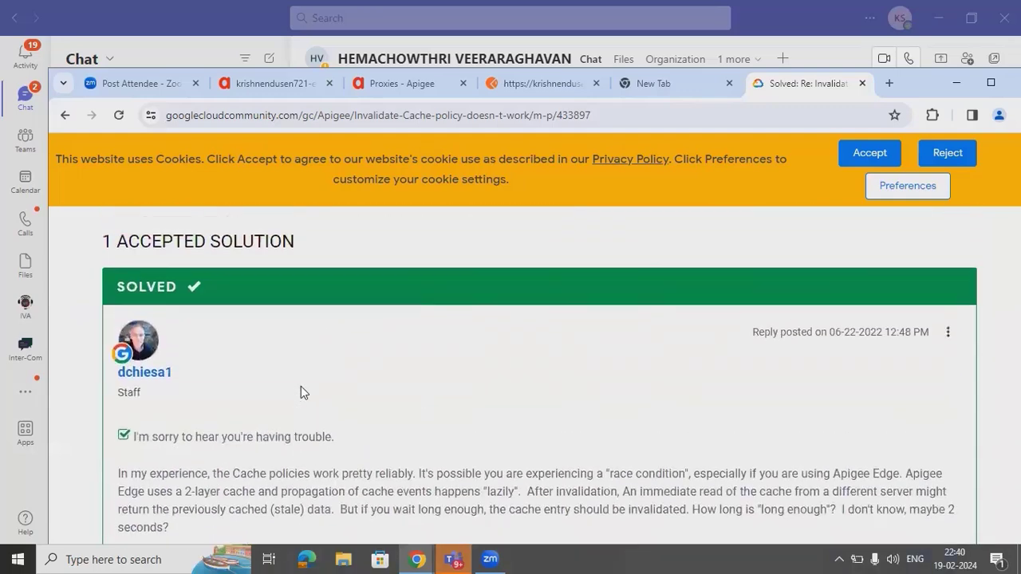
pyautogui.scroll(5, 300, 392)
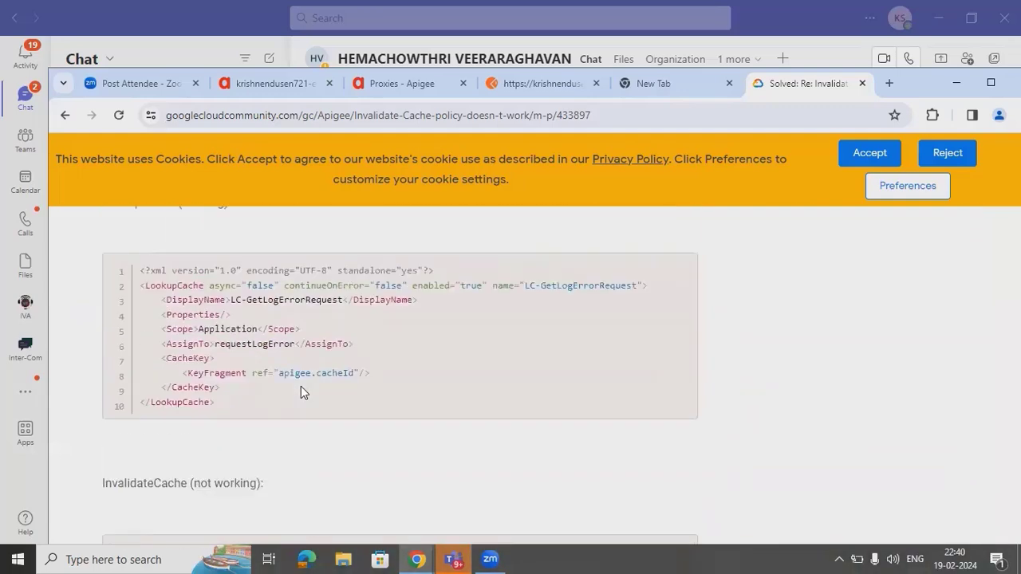
# - Finish reviewing the thread and return to the SampleCache-v3 proxy's PreFlow develop view
pyautogui.scroll(-3, 301, 390)
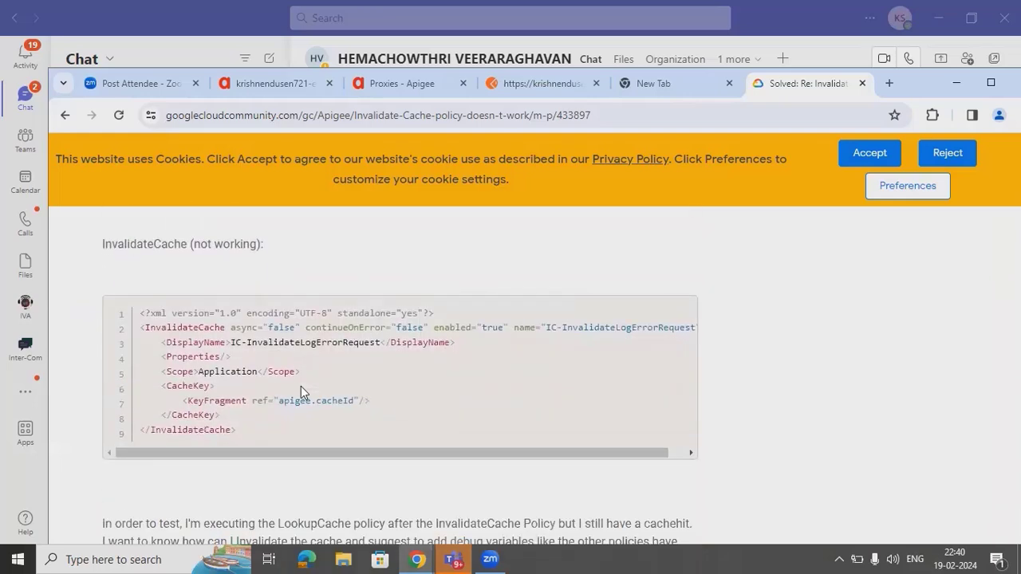
pyautogui.scroll(-1, 300, 391)
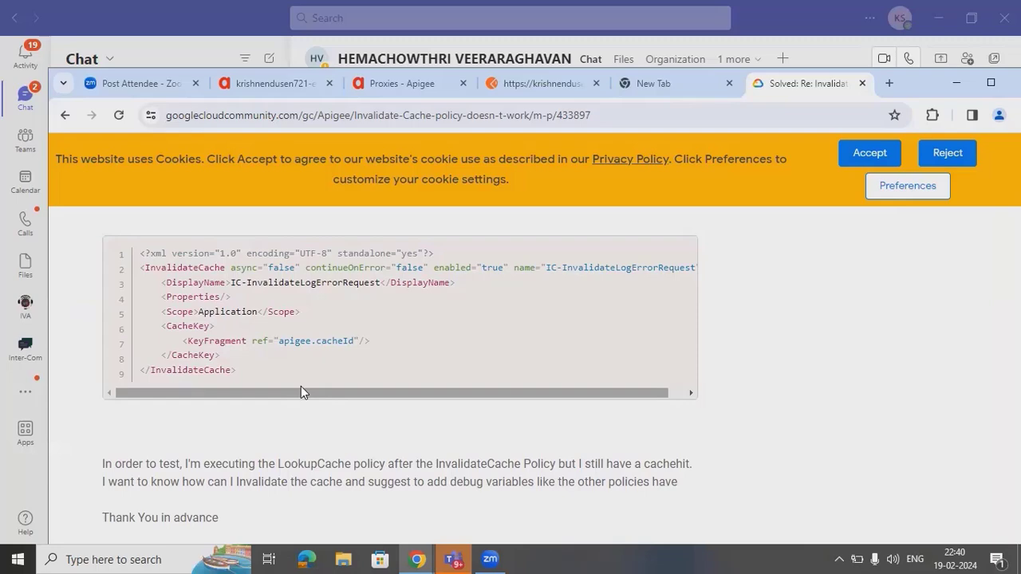
pyautogui.scroll(5, 301, 391)
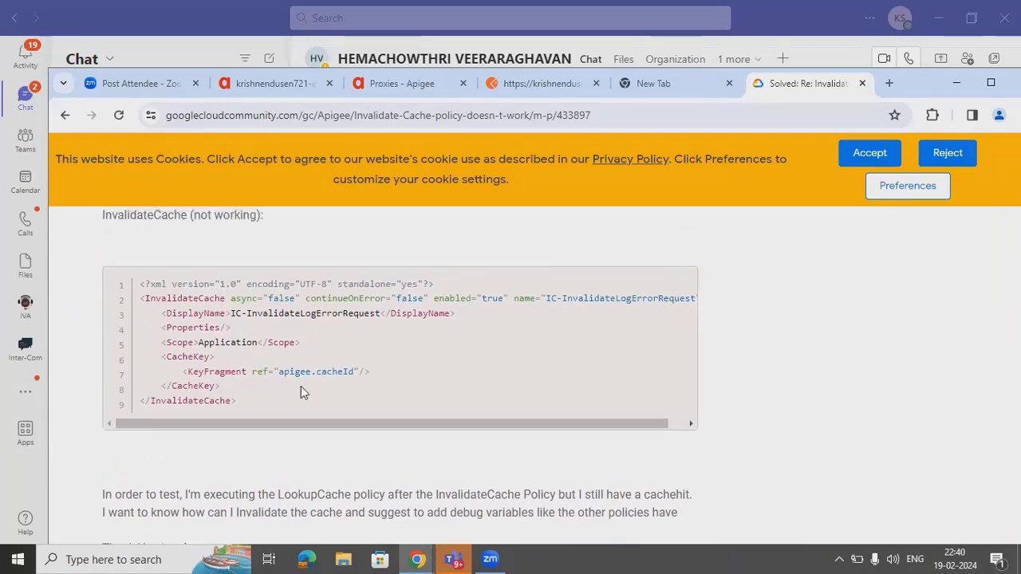
pyautogui.scroll(3, 300, 392)
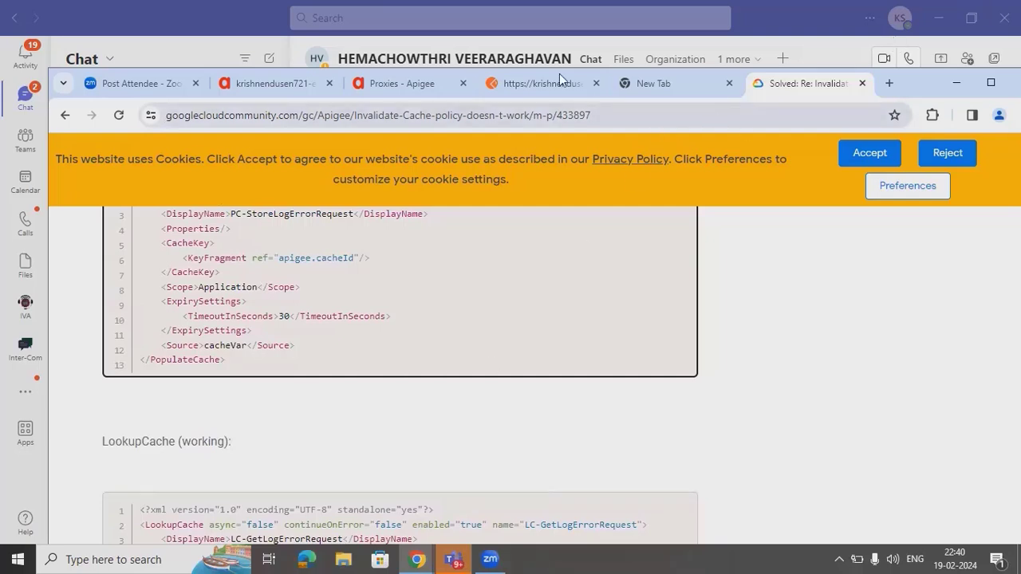
pyautogui.click(270, 90)
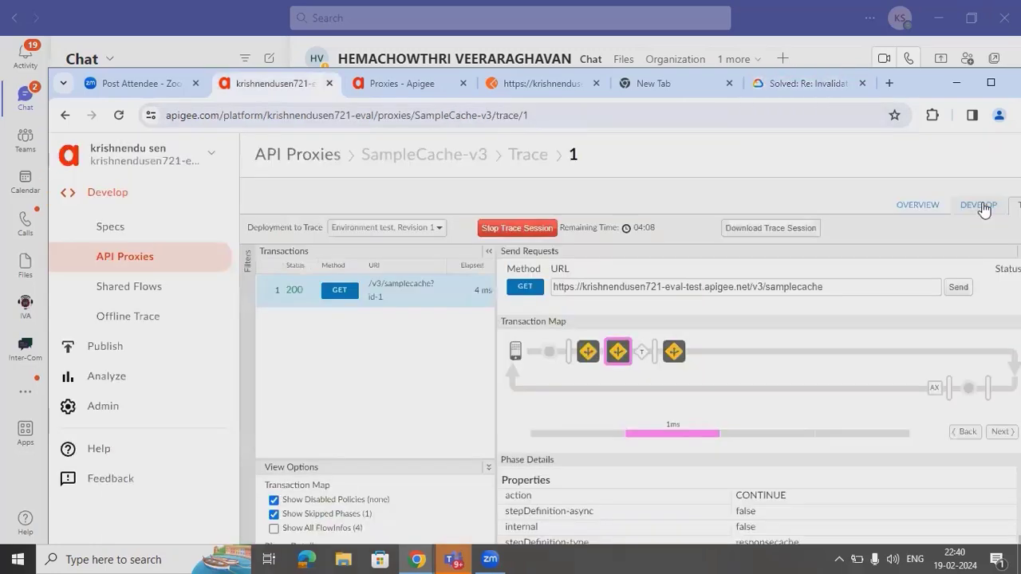
pyautogui.click(982, 208)
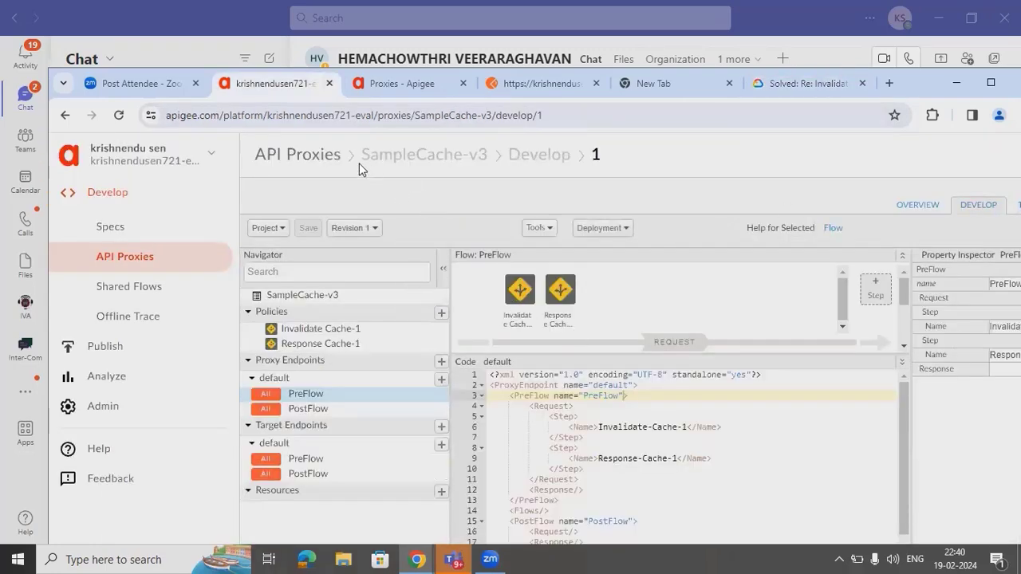
# - Filter the API proxies list by 'look'
pyautogui.click(317, 156)
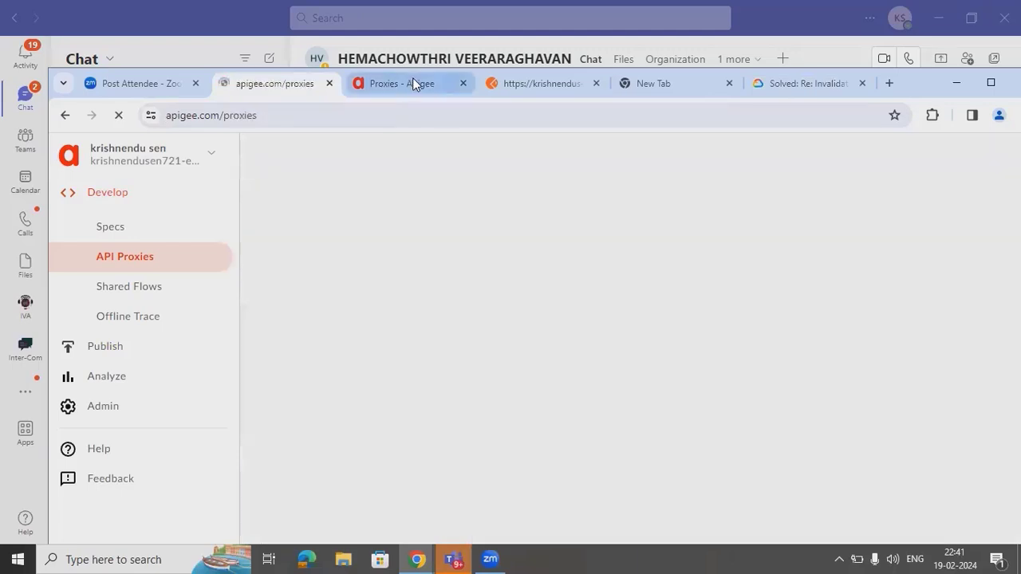
pyautogui.click(414, 81)
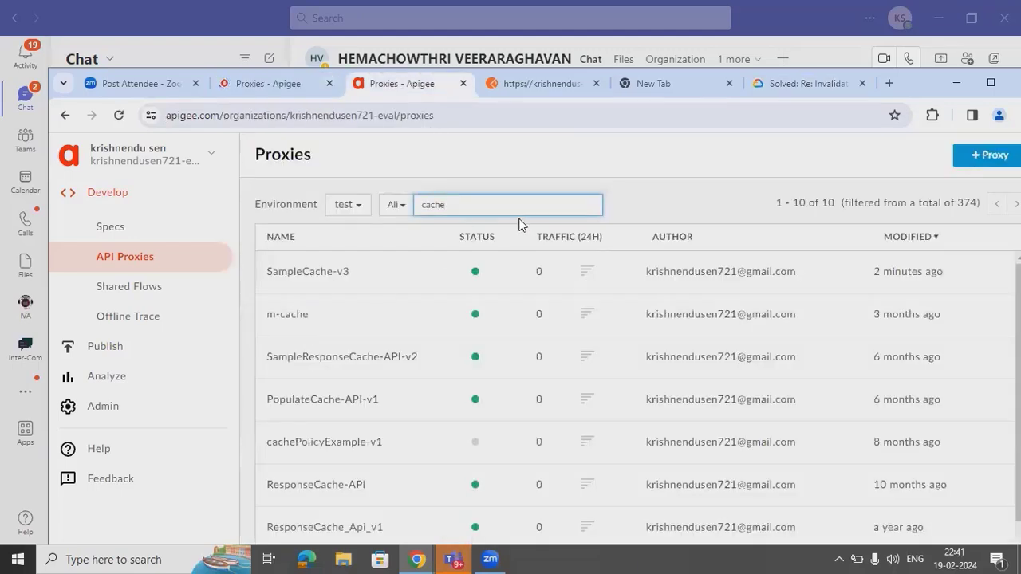
pyautogui.moveTo(458, 204); pyautogui.dragTo(437, 205)
pyautogui.press('BackSpace')
pyautogui.write('look')
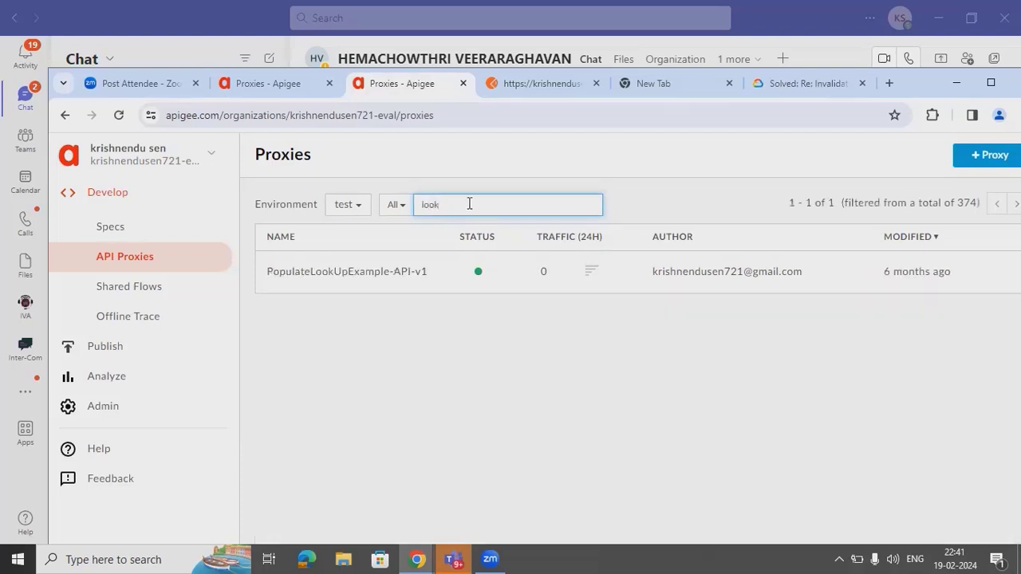
# - Open PopulateLookUpExample-API-v1's develop view and show the Lookup Cache-1 policy XML
pyautogui.click(375, 268)
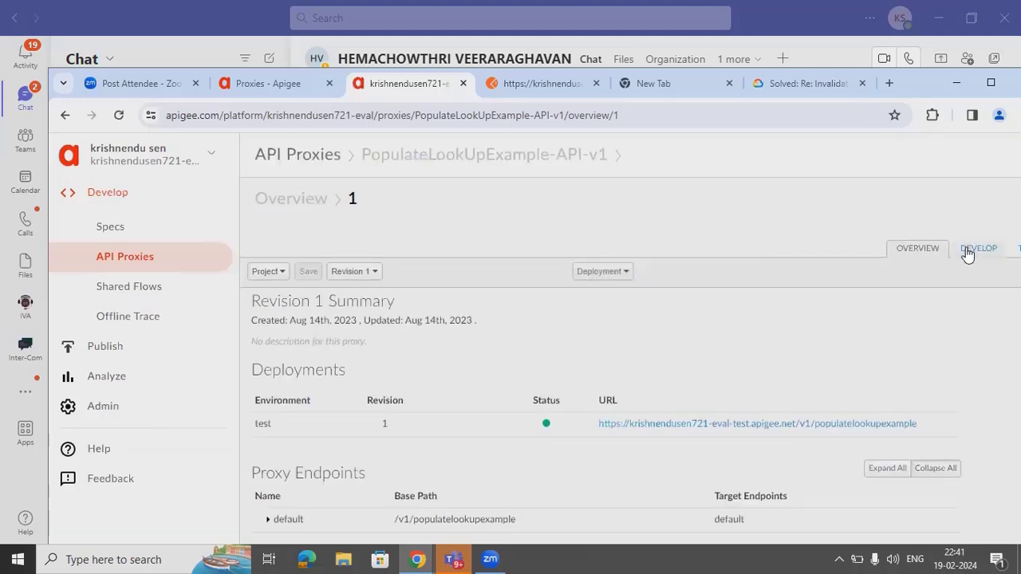
pyautogui.click(967, 252)
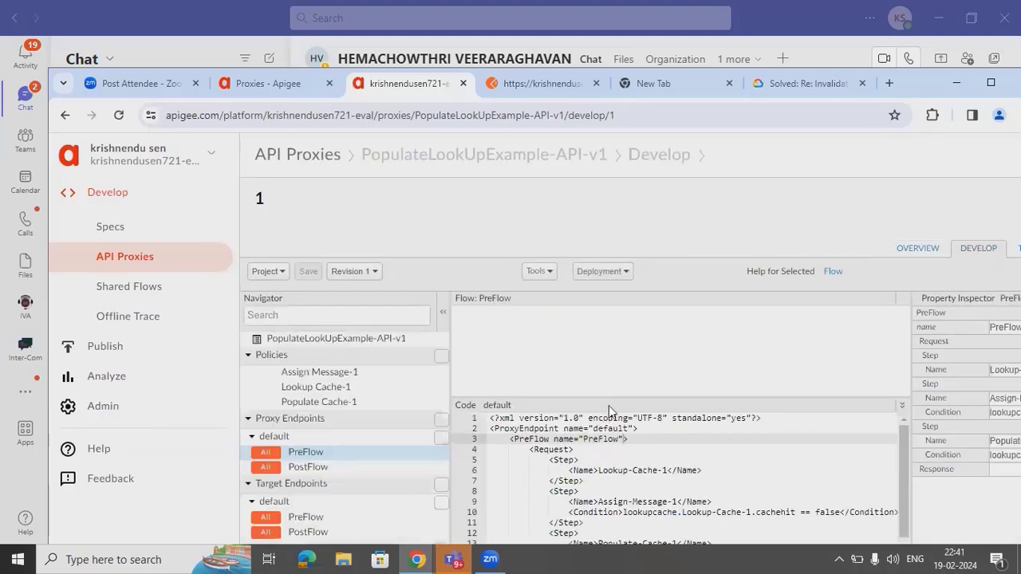
pyautogui.click(517, 335)
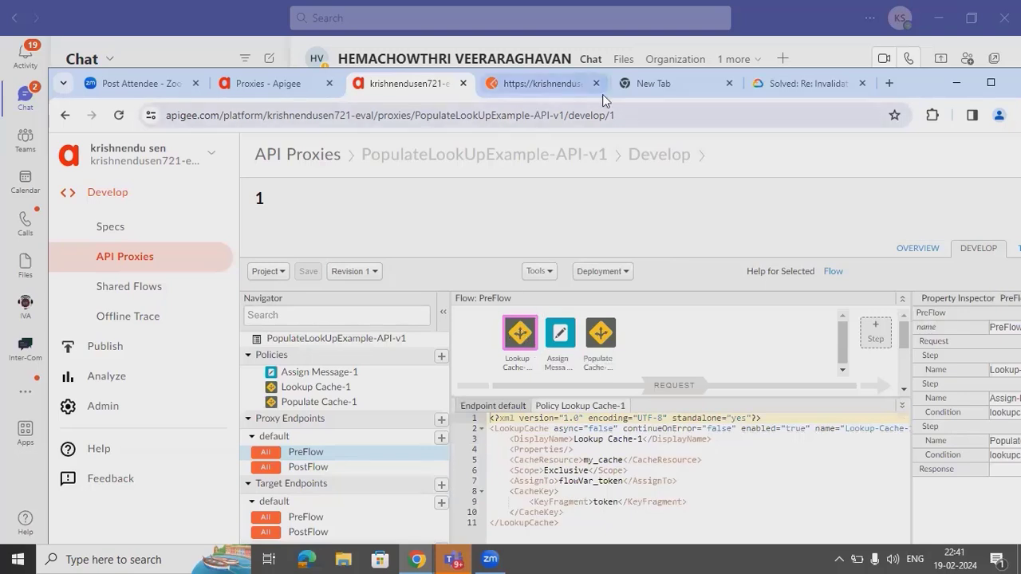
# - Back on the forum thread, scroll to the InvalidateCache code block, then start a new browser tab
pyautogui.click(787, 90)
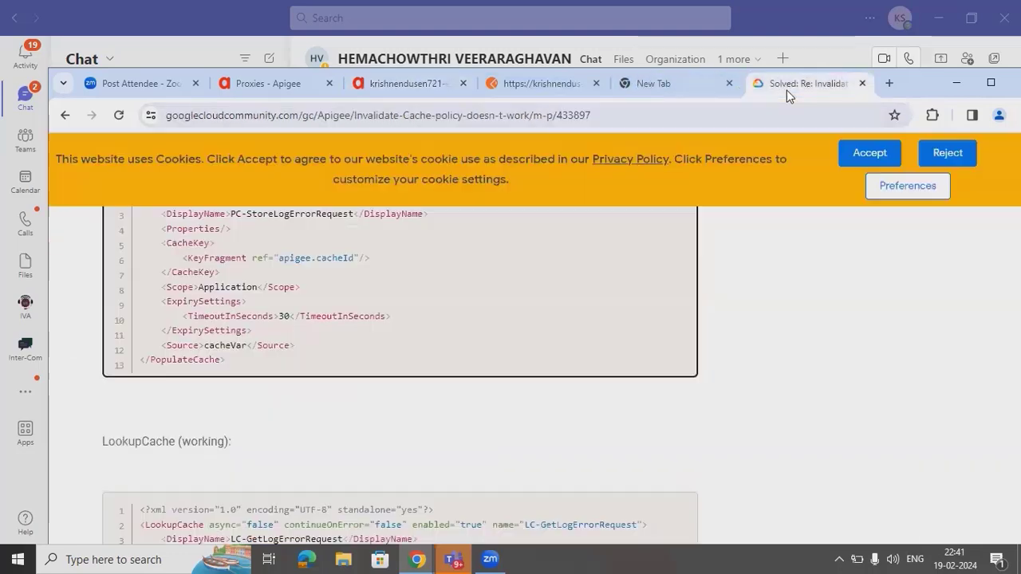
pyautogui.scroll(-4, 314, 382)
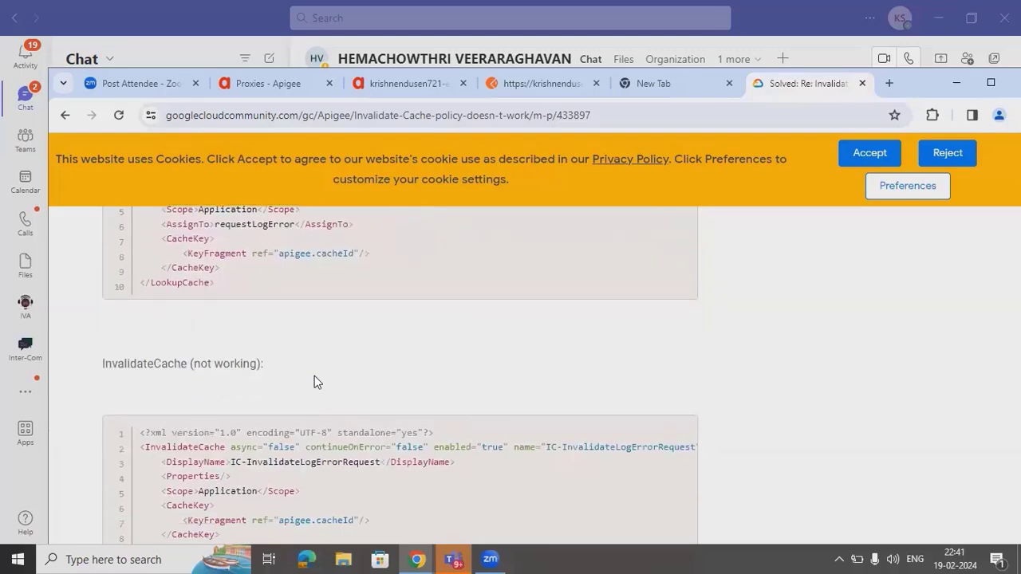
pyautogui.scroll(-2, 314, 382)
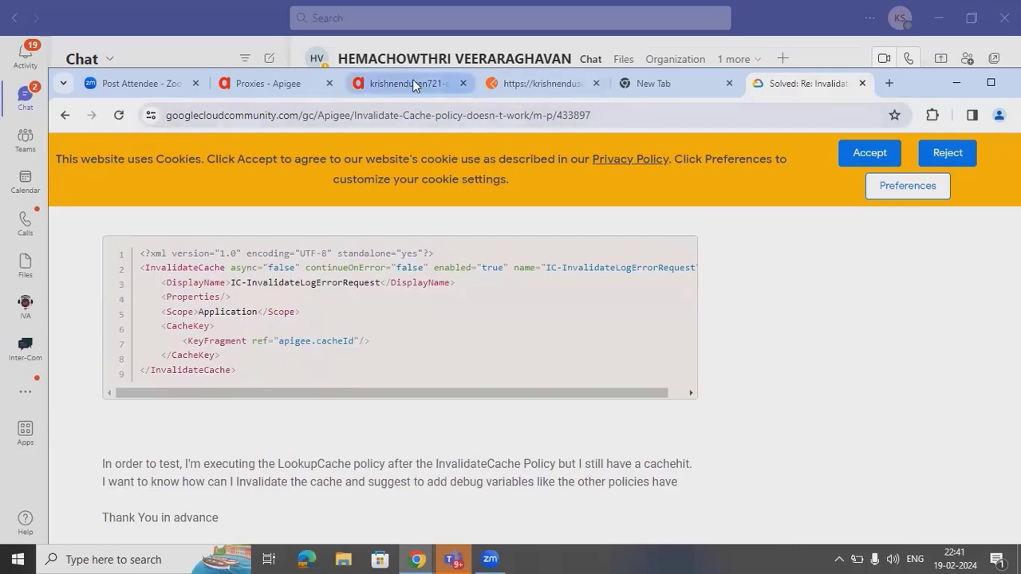
pyautogui.click(889, 83)
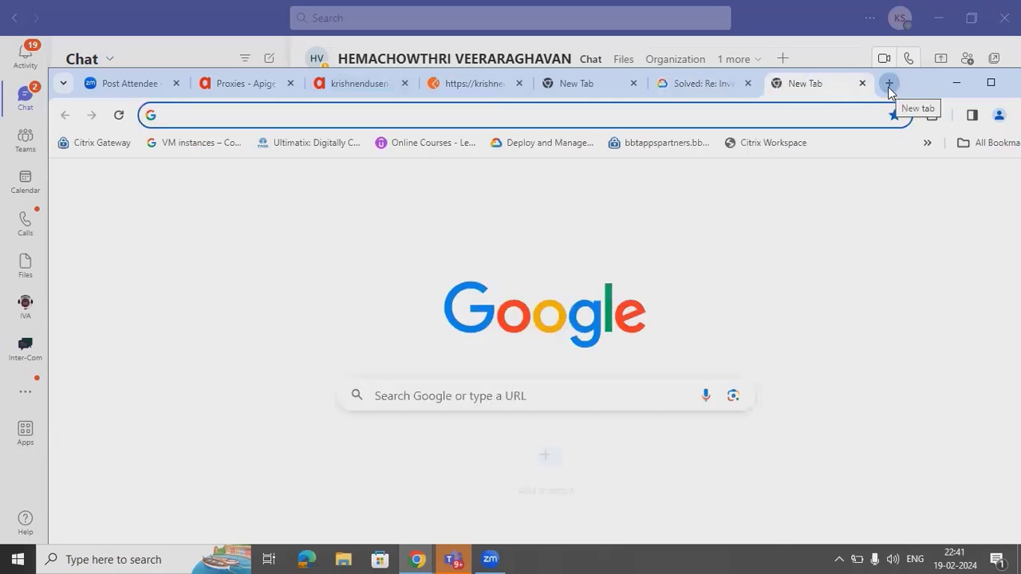
# - Search Google for 'lookup cache in apigee' and read the LookupCache policy reference before returning to the proxy
pyautogui.write('lookup ')
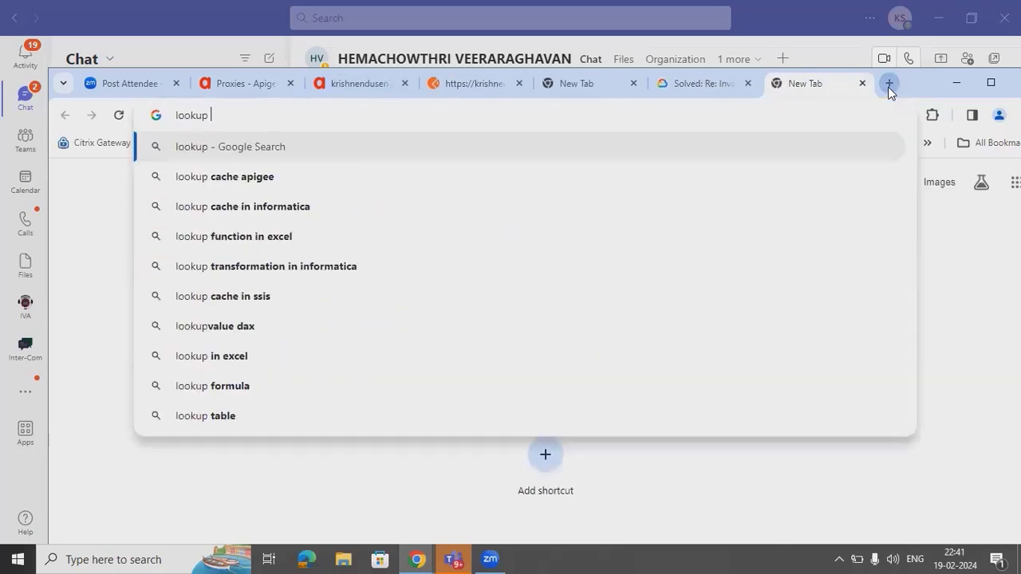
pyautogui.write('cache in ap')
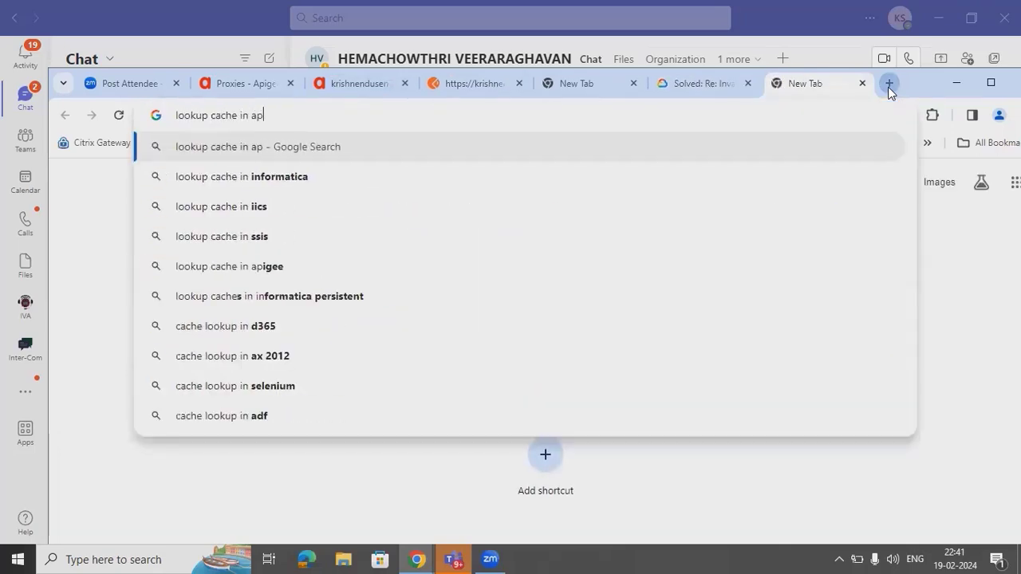
pyautogui.write('igee')
pyautogui.press('Return')
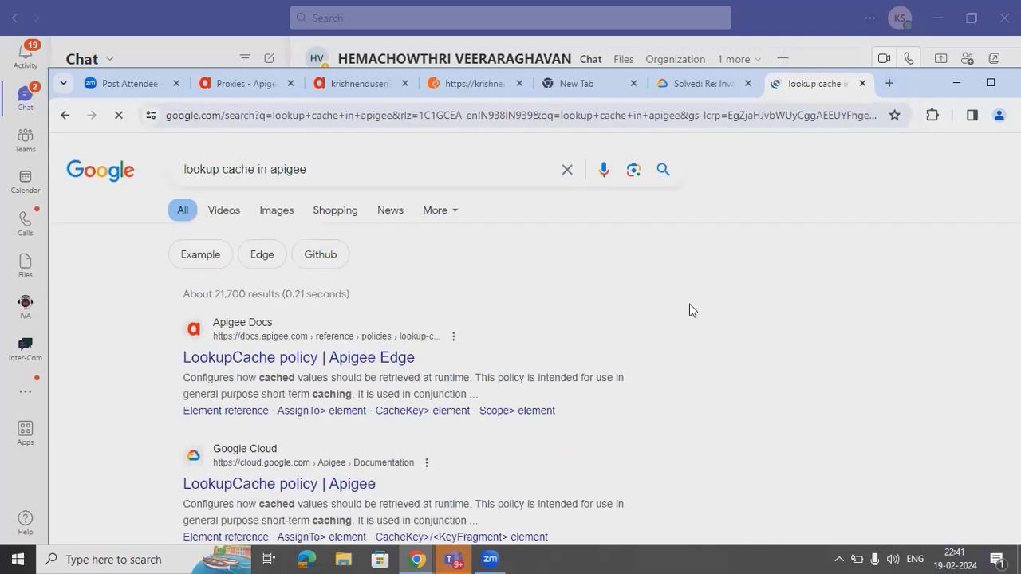
pyautogui.click(341, 371)
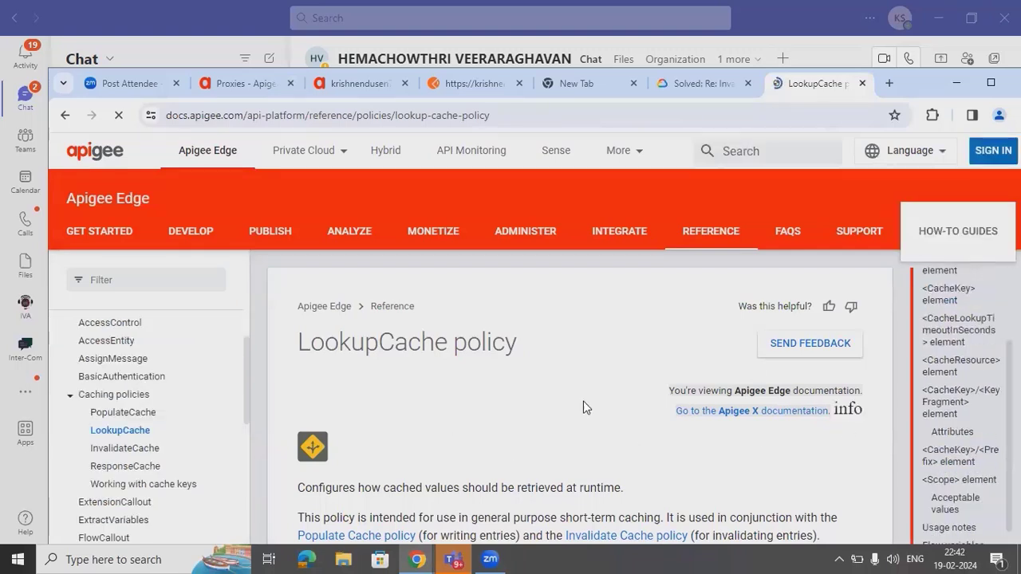
pyautogui.scroll(-1, 529, 398)
pyautogui.scroll(-4, 528, 399)
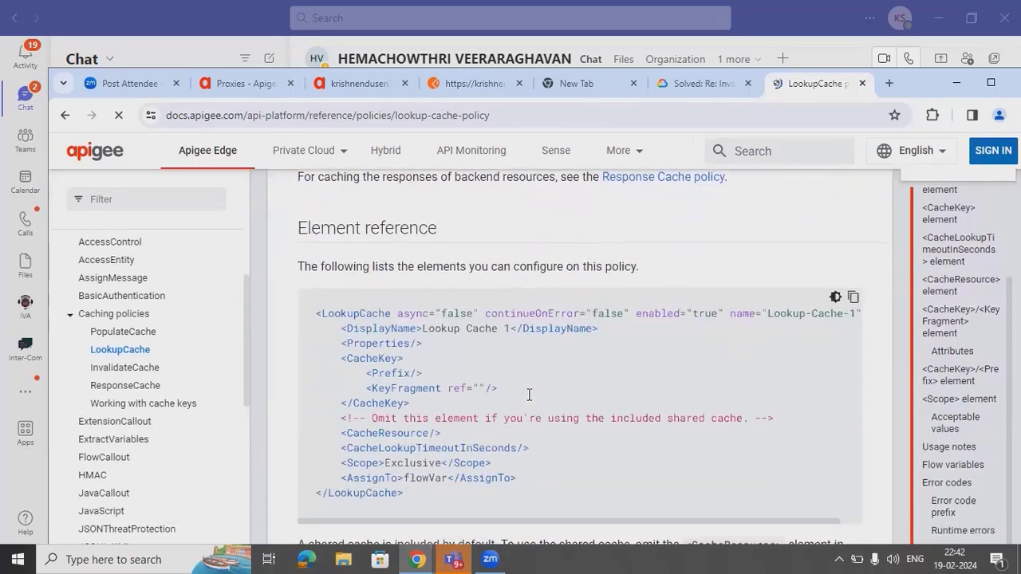
pyautogui.scroll(3, 529, 398)
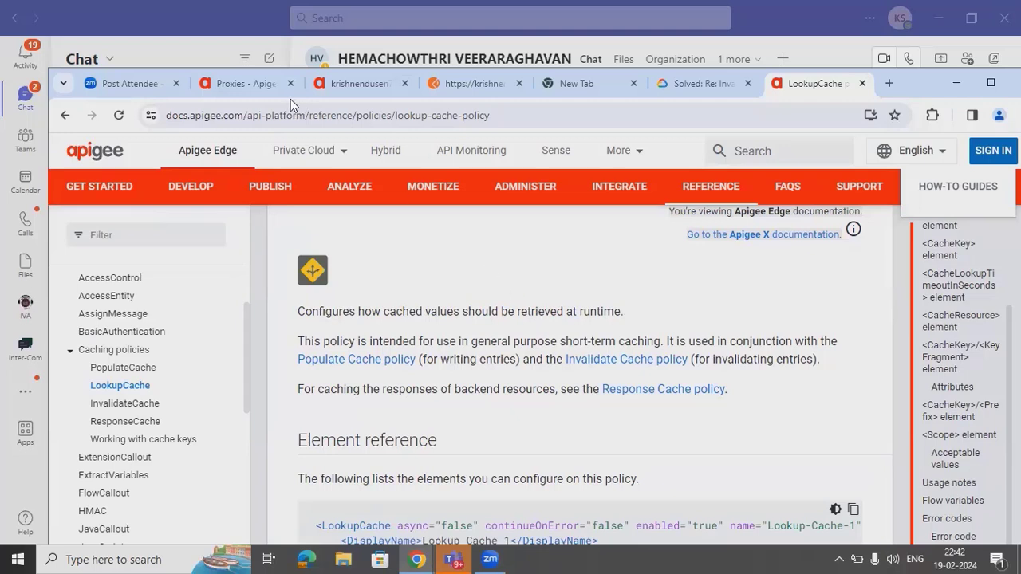
pyautogui.click(329, 91)
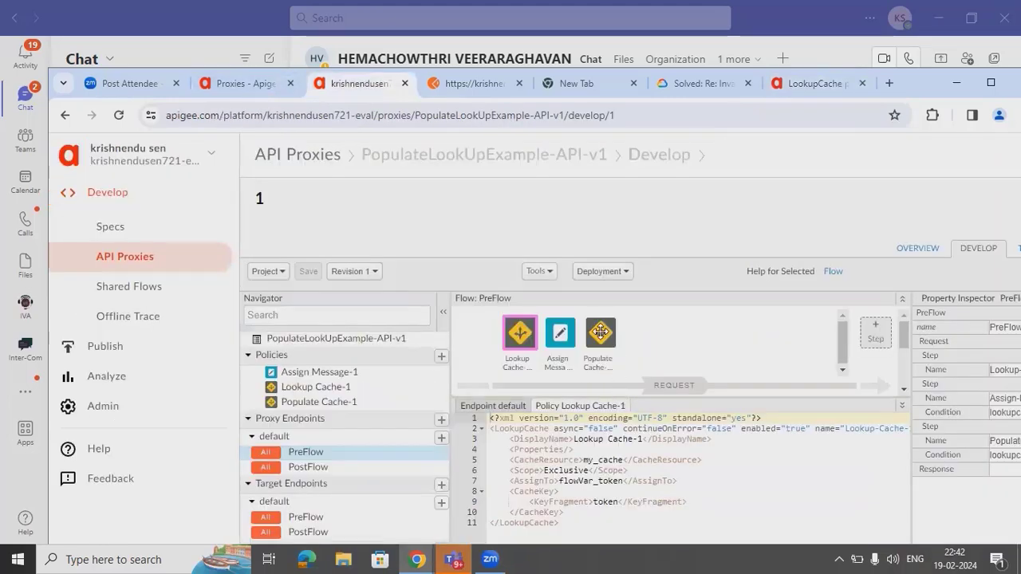
# - Move Populate Cache-1 to the front of the PreFlow and review each step's XML
pyautogui.click(600, 332)
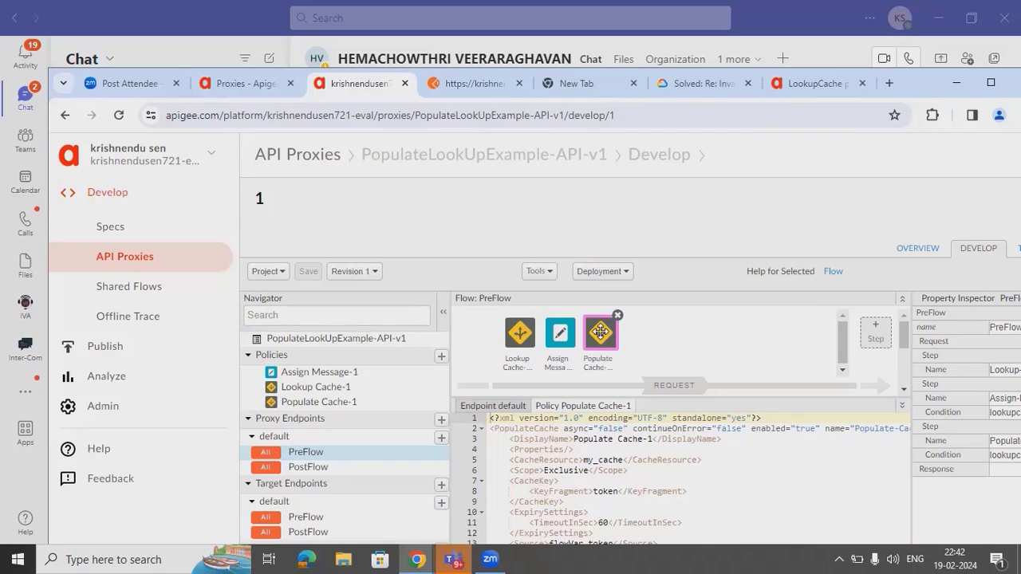
pyautogui.moveTo(597, 342)
pyautogui.mouseDown()
pyautogui.moveTo(520, 339)
pyautogui.moveTo(635, 342)
pyautogui.moveTo(616, 345)
pyautogui.mouseUp()
pyautogui.click(522, 340)
pyautogui.click(615, 344)
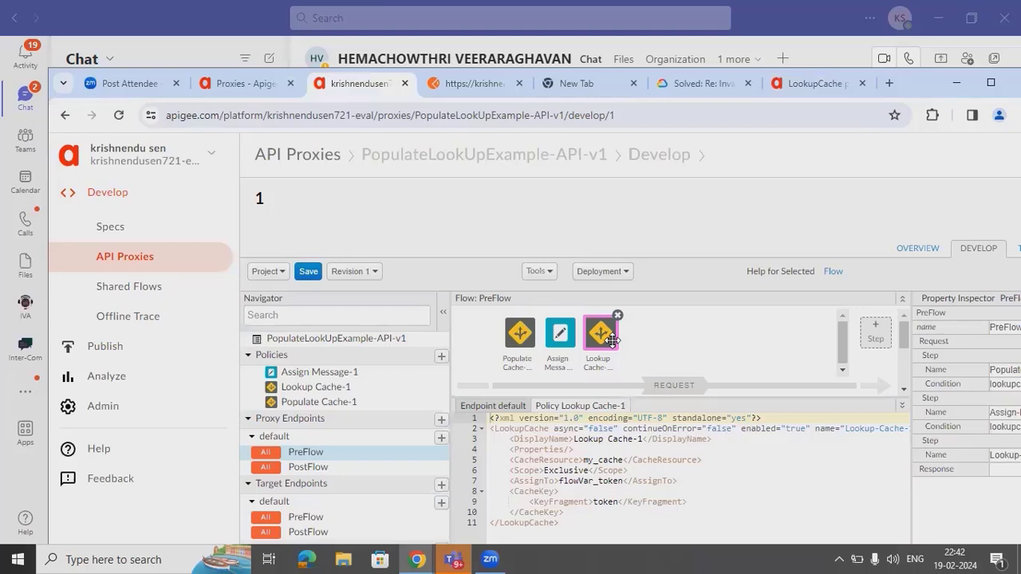
pyautogui.click(561, 338)
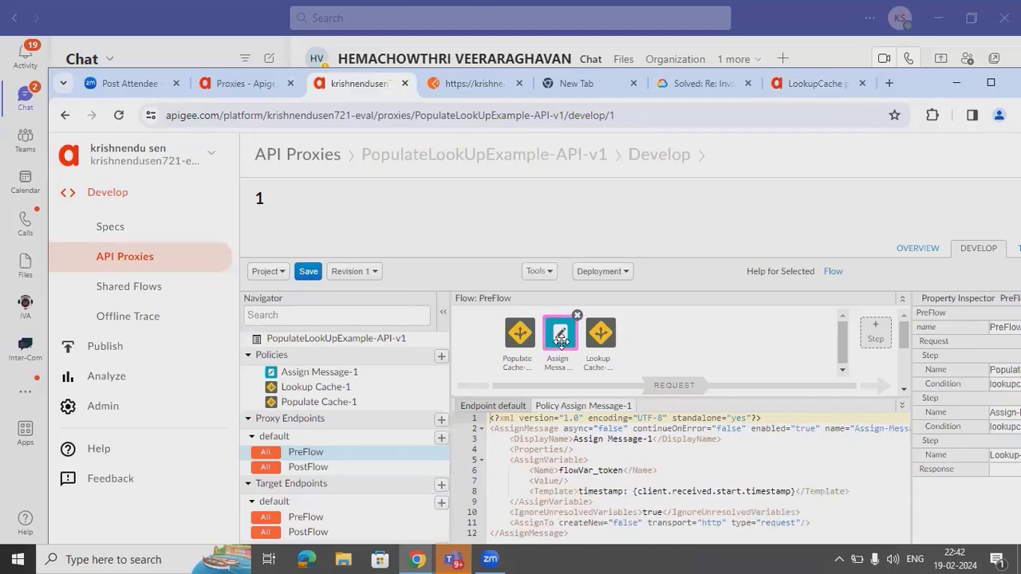
# - Add an Invalidate Cache-1 step to the PreFlow, positioned between Assign Message-1 and Lookup Cache-1
pyautogui.click(875, 335)
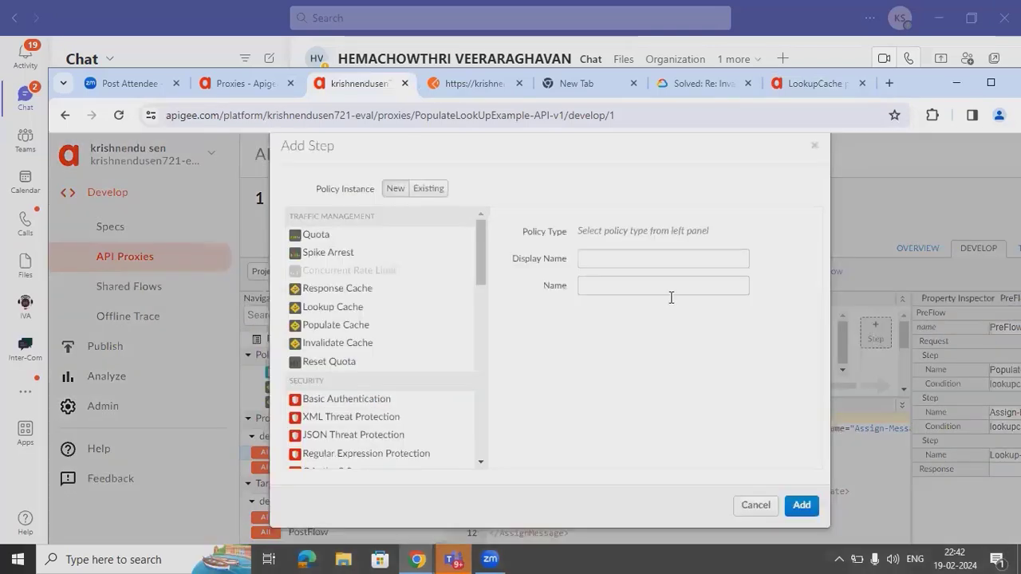
pyautogui.click(365, 342)
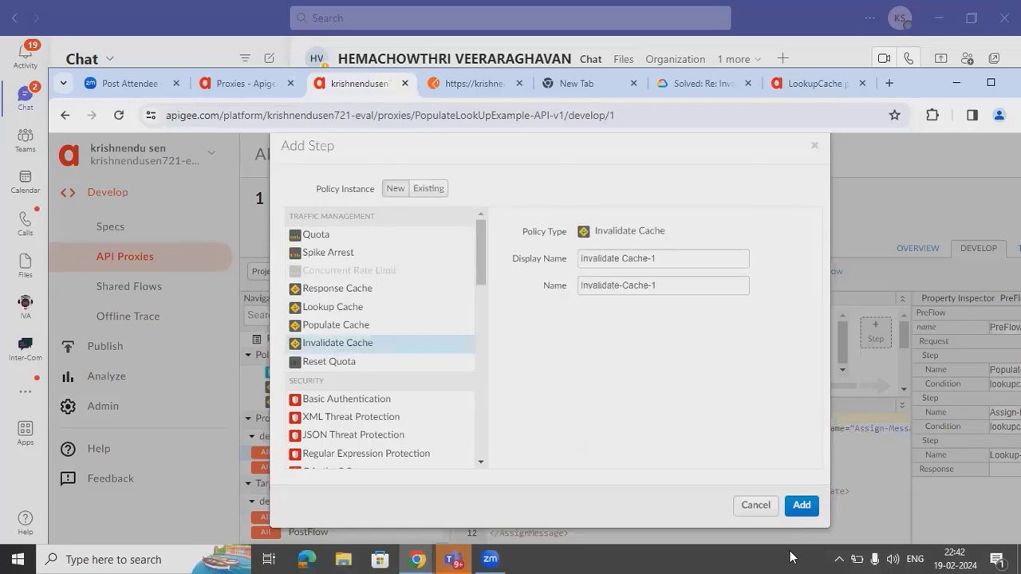
pyautogui.click(801, 505)
pyautogui.moveTo(630, 338); pyautogui.dragTo(599, 341)
pyautogui.click(600, 333)
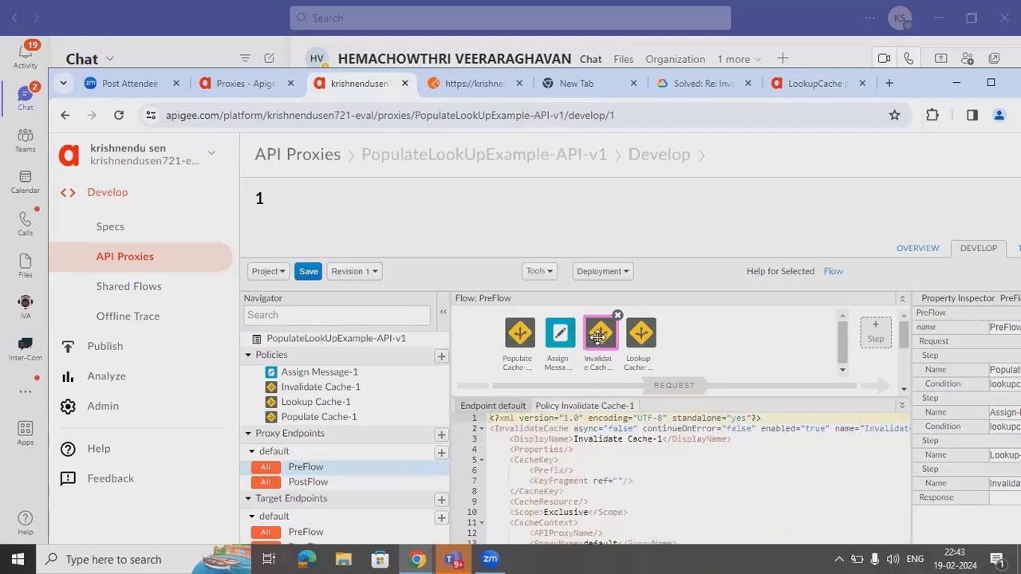
pyautogui.click(245, 84)
pyautogui.click(711, 93)
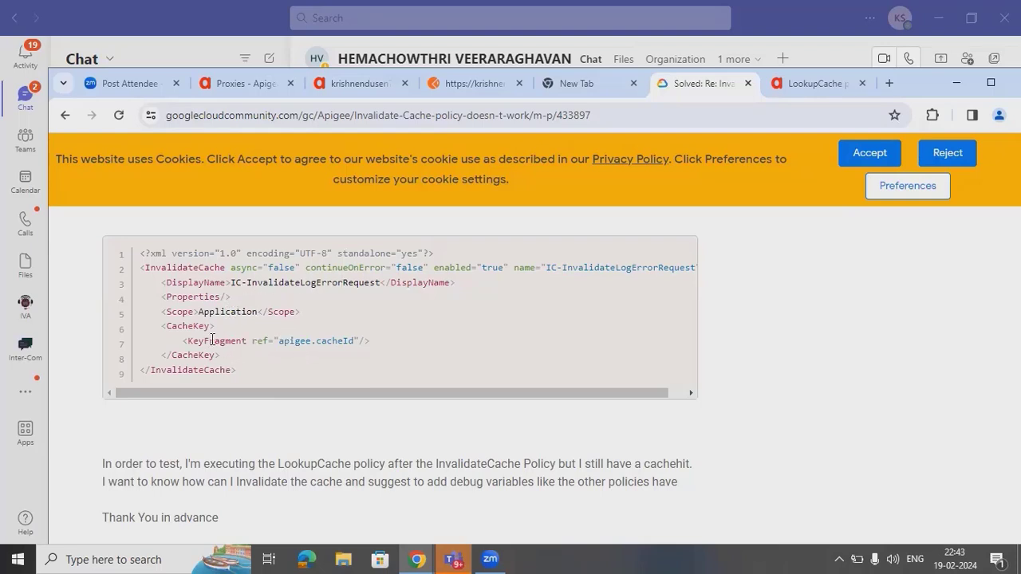
# - Review the Invalidate Cache-1 XML, then select Lookup Cache-1's token-based CacheKey block
pyautogui.click(330, 83)
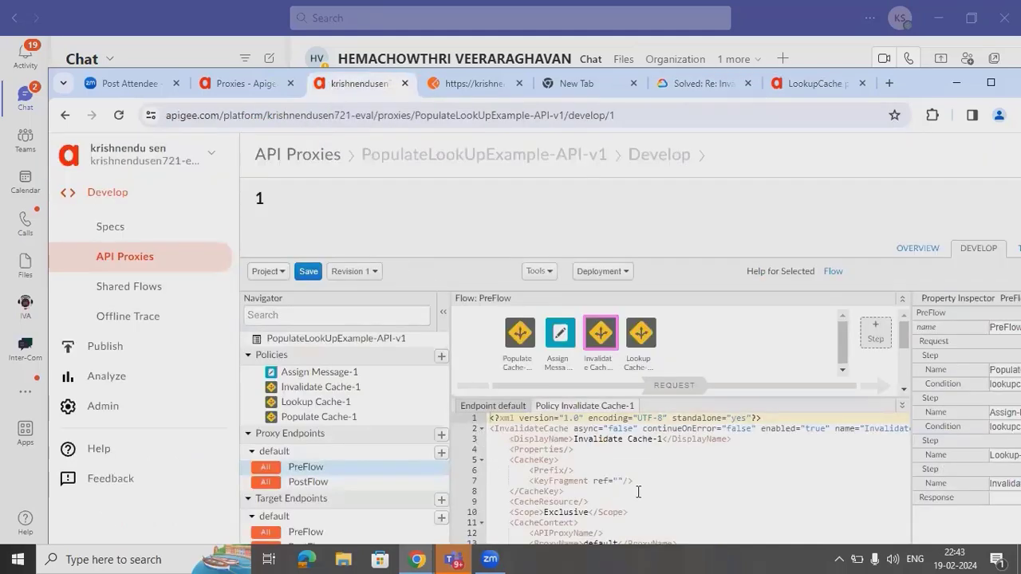
pyautogui.click(613, 493)
pyautogui.press('Down')
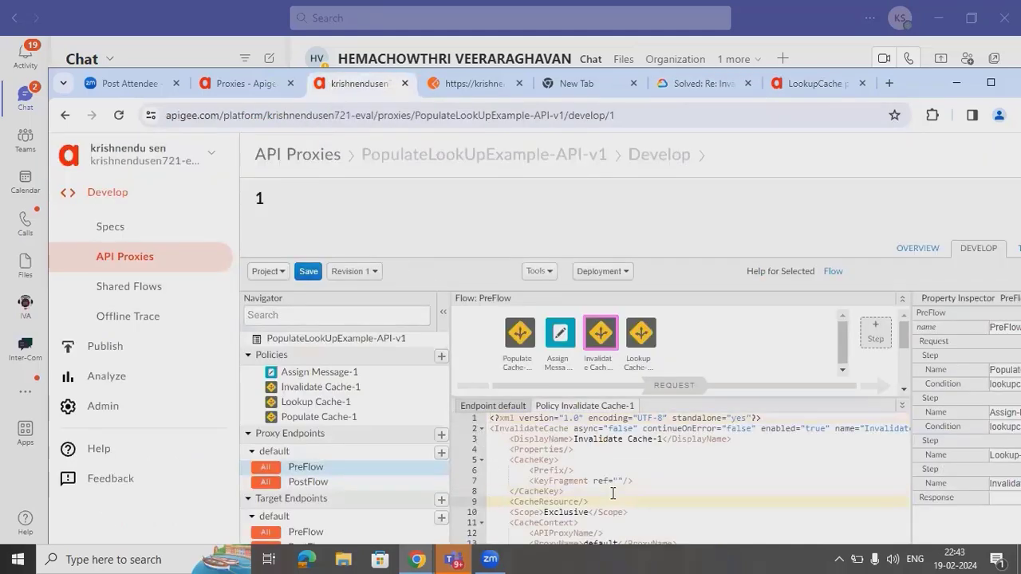
pyautogui.press('Down')
pyautogui.press('Down')
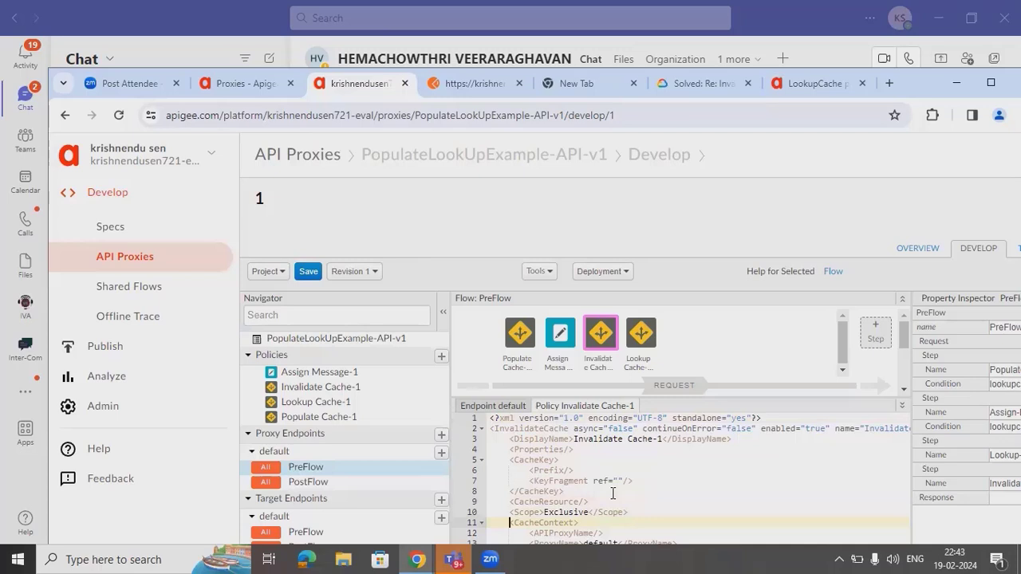
pyautogui.click(638, 335)
pyautogui.click(628, 470)
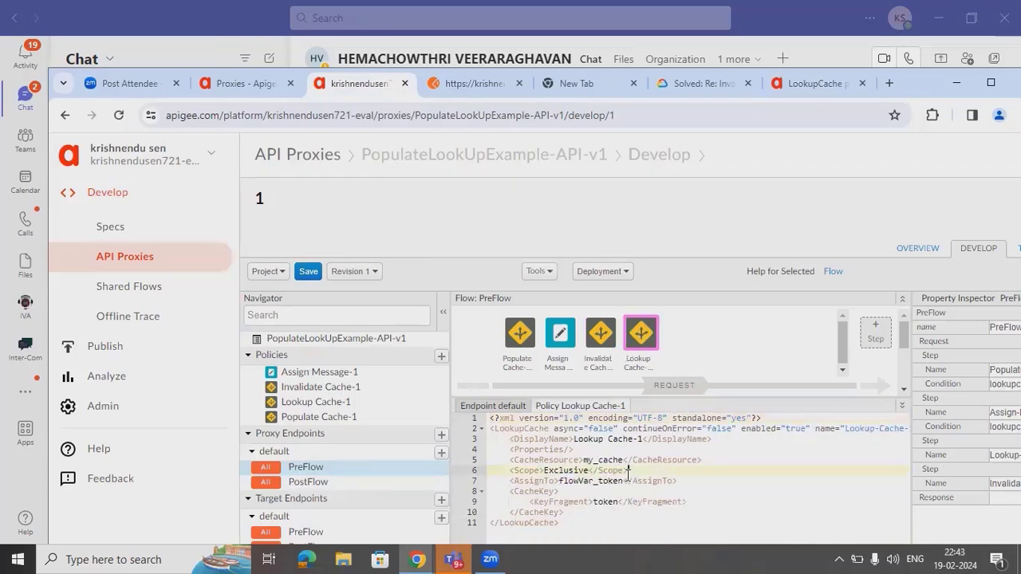
pyautogui.press('Down')
pyautogui.press('Down')
pyautogui.press('Down')
pyautogui.press('Down')
pyautogui.press('Down')
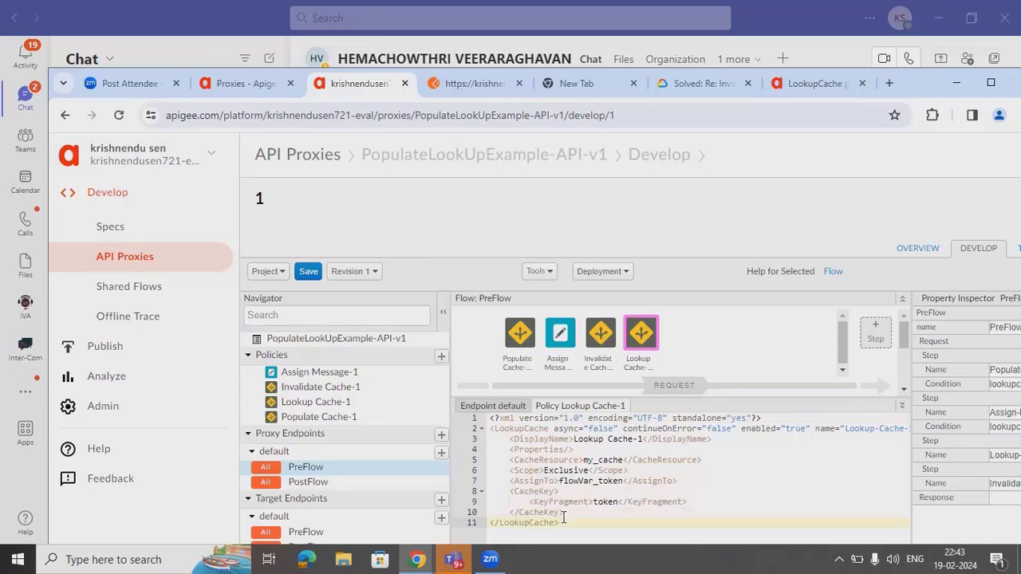
pyautogui.moveTo(565, 512); pyautogui.dragTo(509, 494)
pyautogui.hotkey('ctrl', 'c')
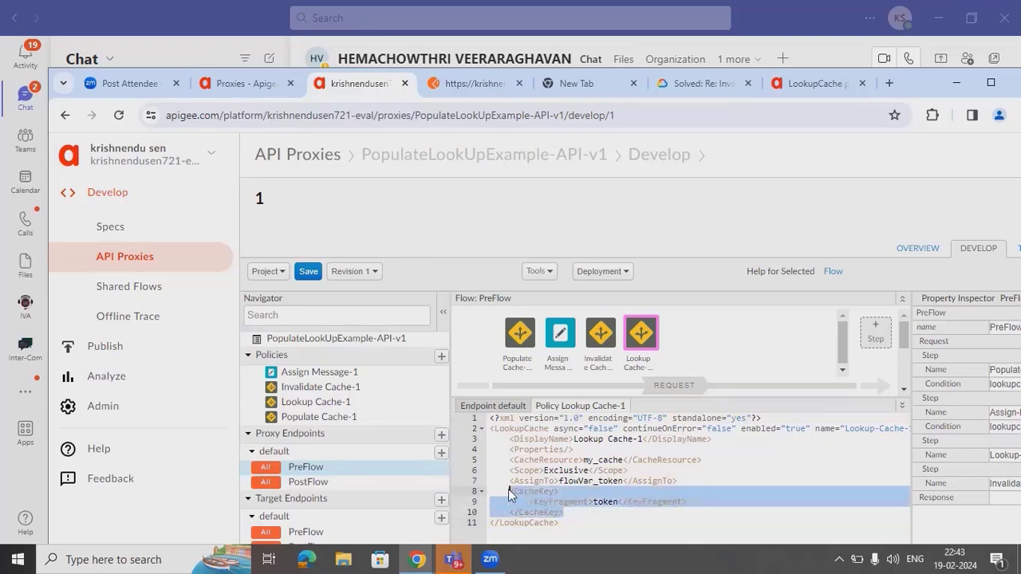
pyautogui.click(556, 339)
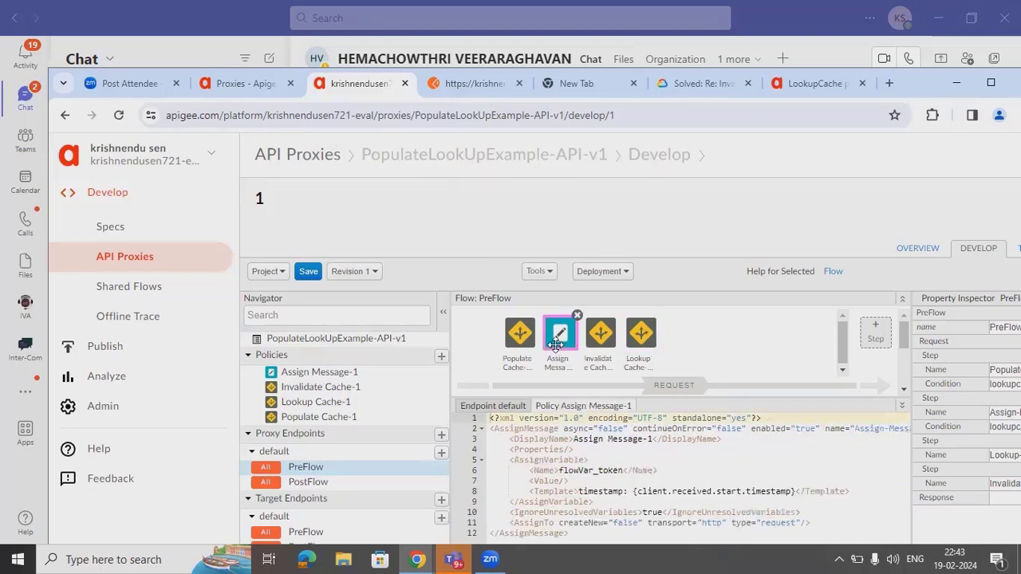
pyautogui.moveTo(691, 492); pyautogui.dragTo(604, 335)
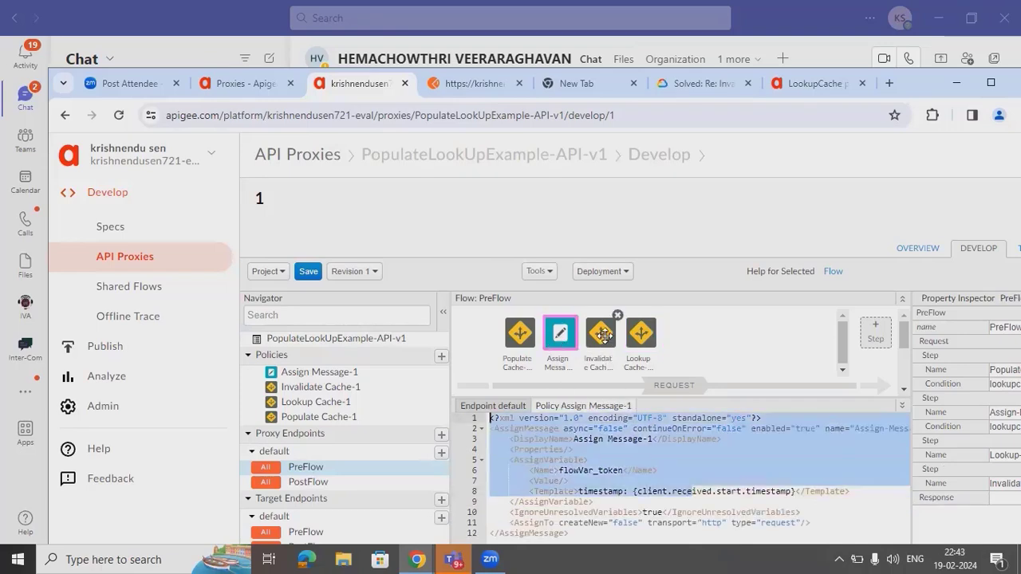
pyautogui.click(602, 335)
pyautogui.click(584, 512)
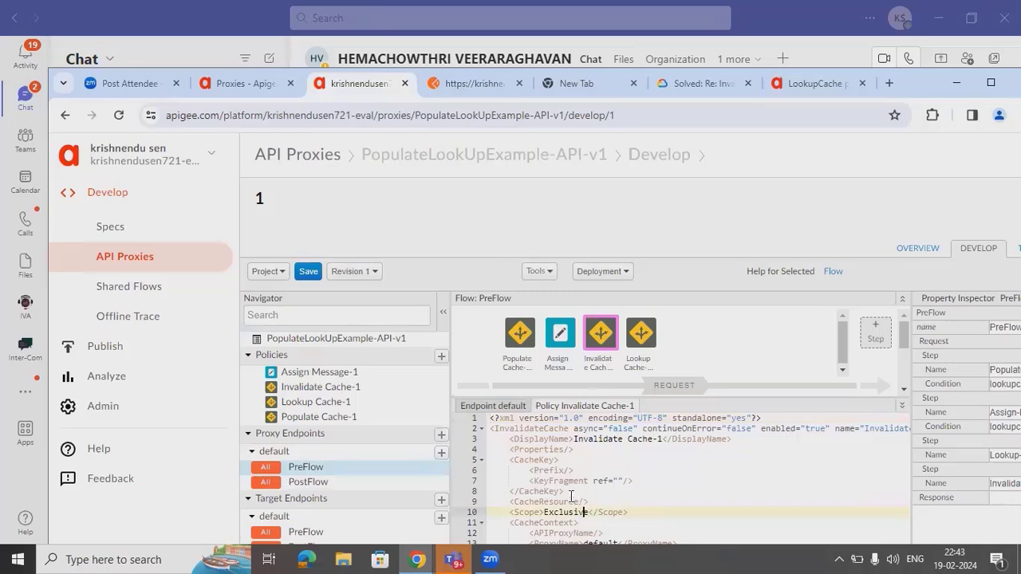
pyautogui.moveTo(564, 491); pyautogui.dragTo(510, 469)
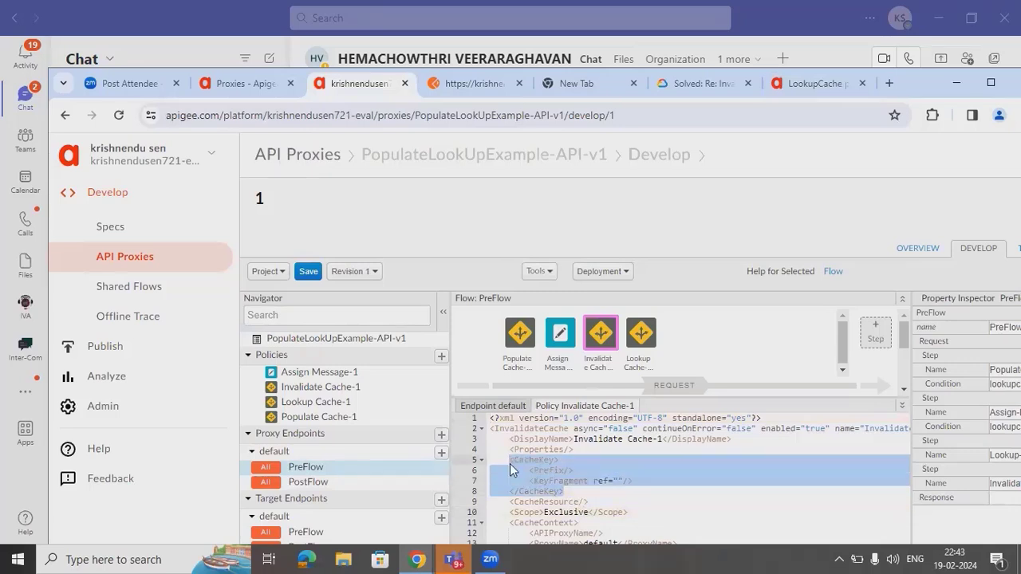
pyautogui.hotkey('ctrl', 'v')
pyautogui.click(646, 499)
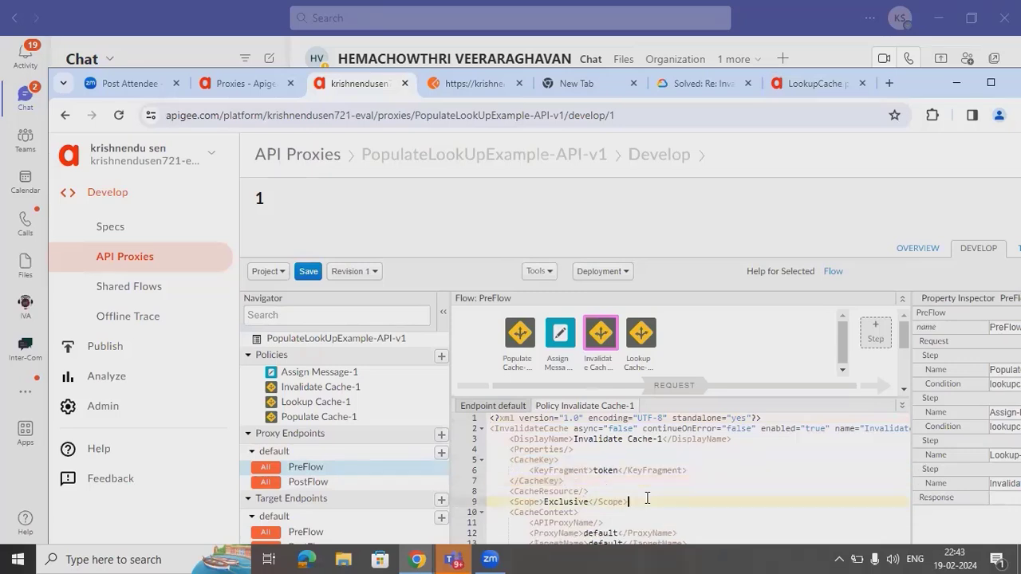
pyautogui.press('Down')
pyautogui.press('Down')
pyautogui.press('Down')
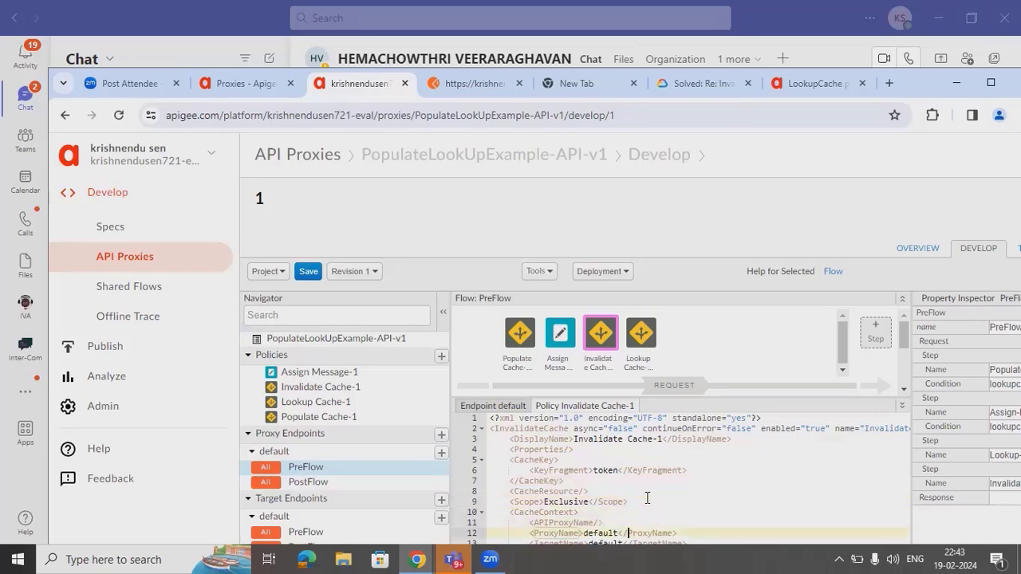
pyautogui.press('Down')
pyautogui.press('Down')
pyautogui.click(823, 476)
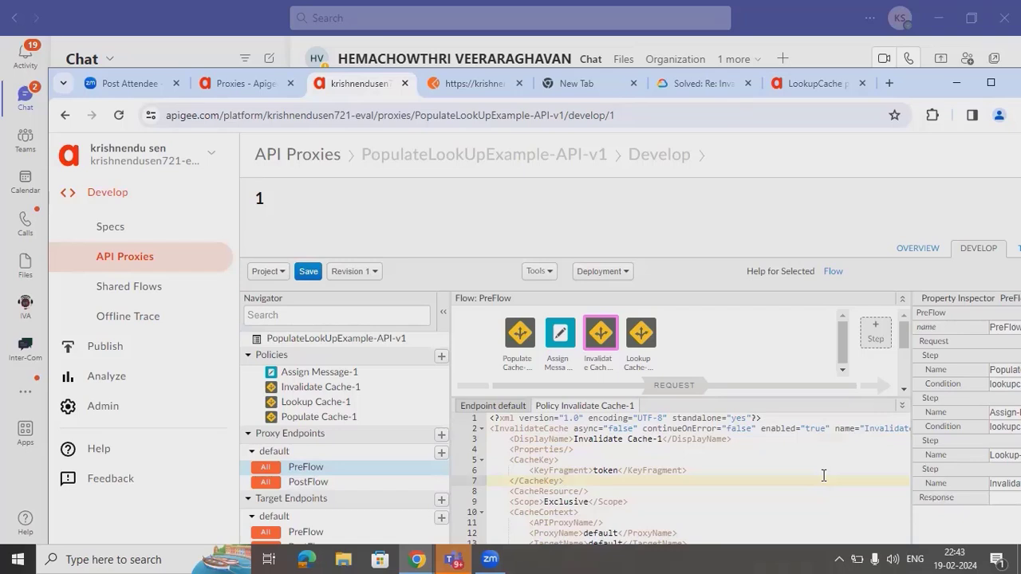
pyautogui.press('Down')
pyautogui.press('Down')
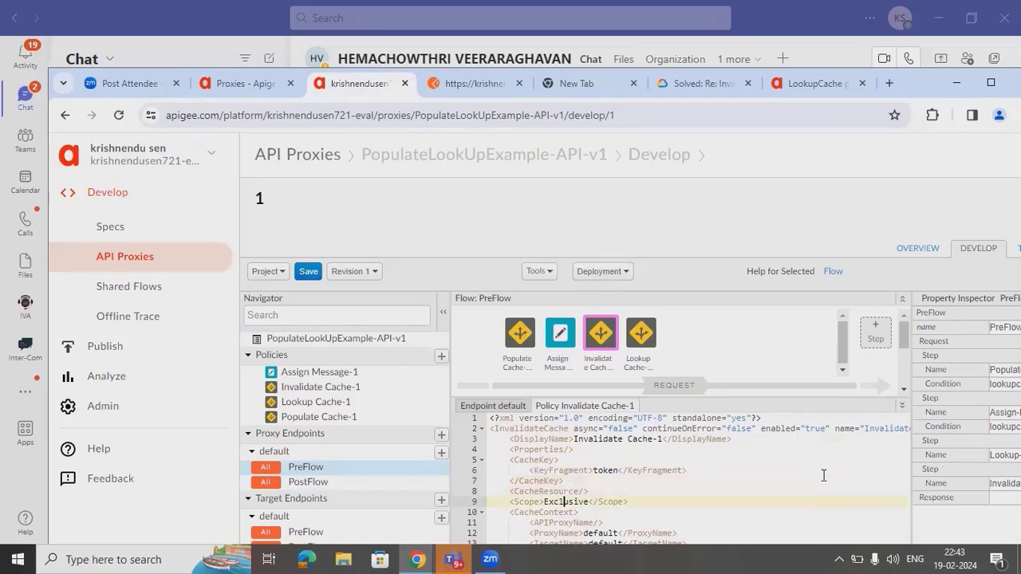
pyautogui.press('Down')
pyautogui.press('Down')
pyautogui.press('Down')
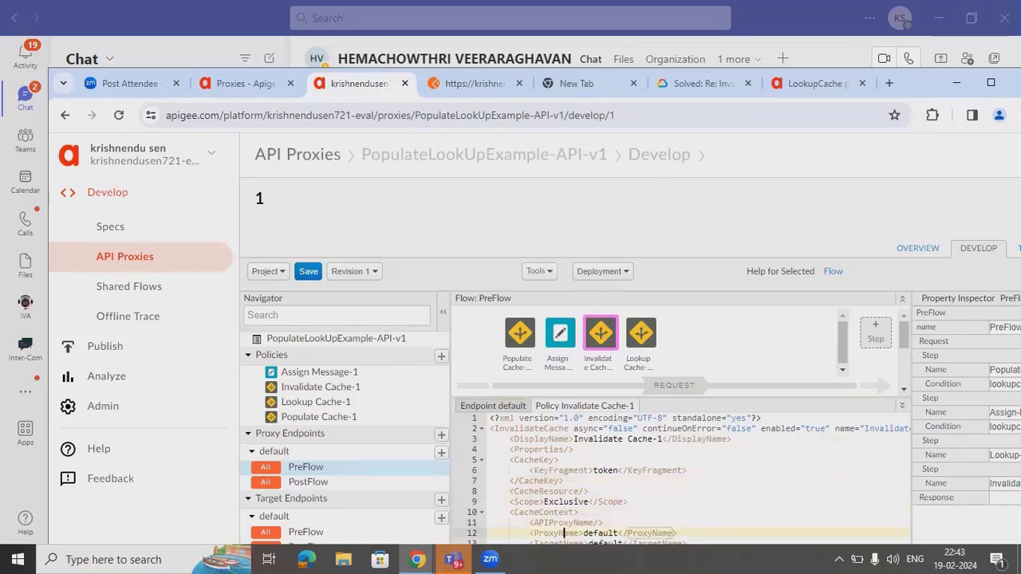
pyautogui.scroll(-2, 815, 212)
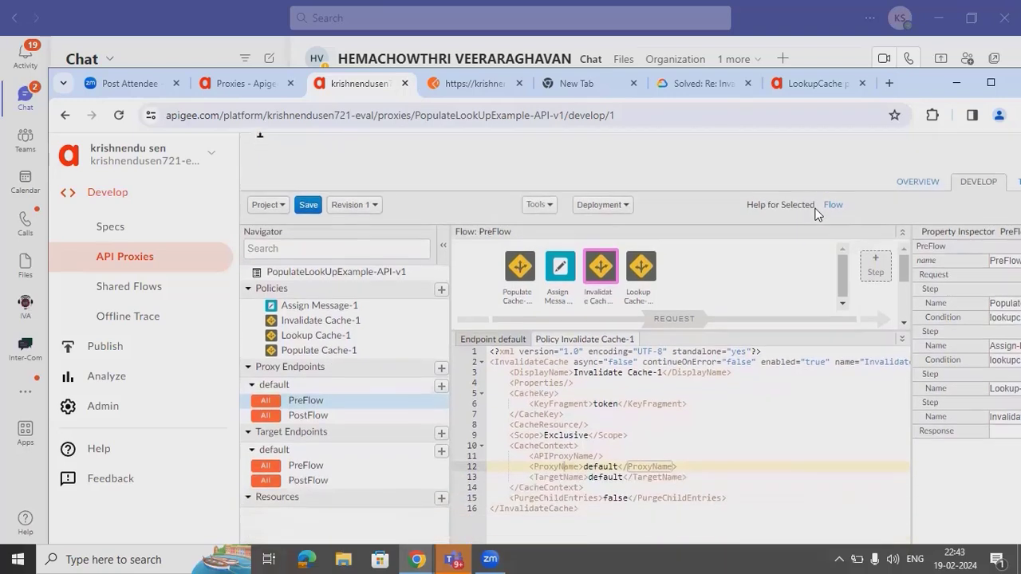
pyautogui.doubleClick(616, 467)
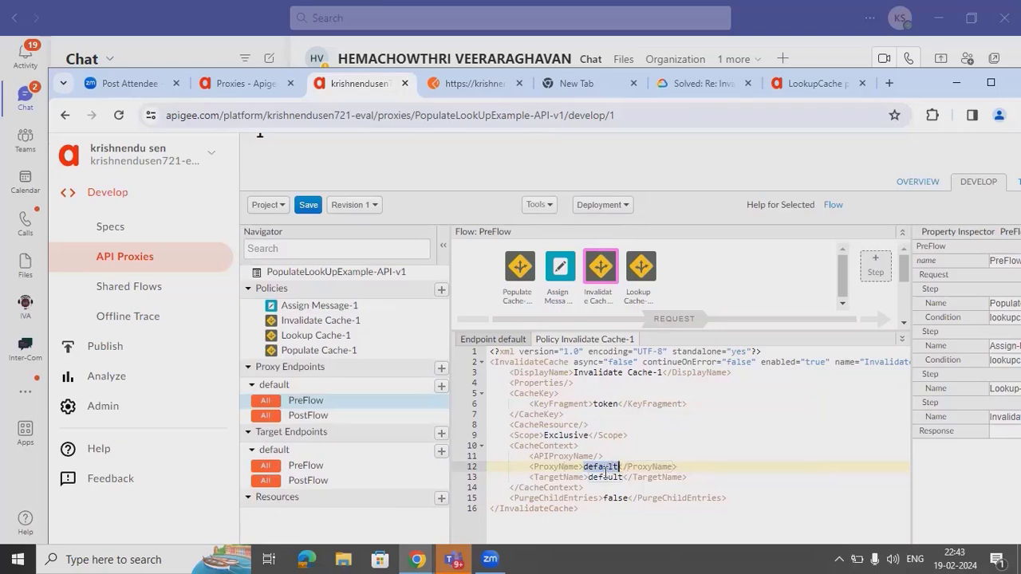
pyautogui.doubleClick(601, 476)
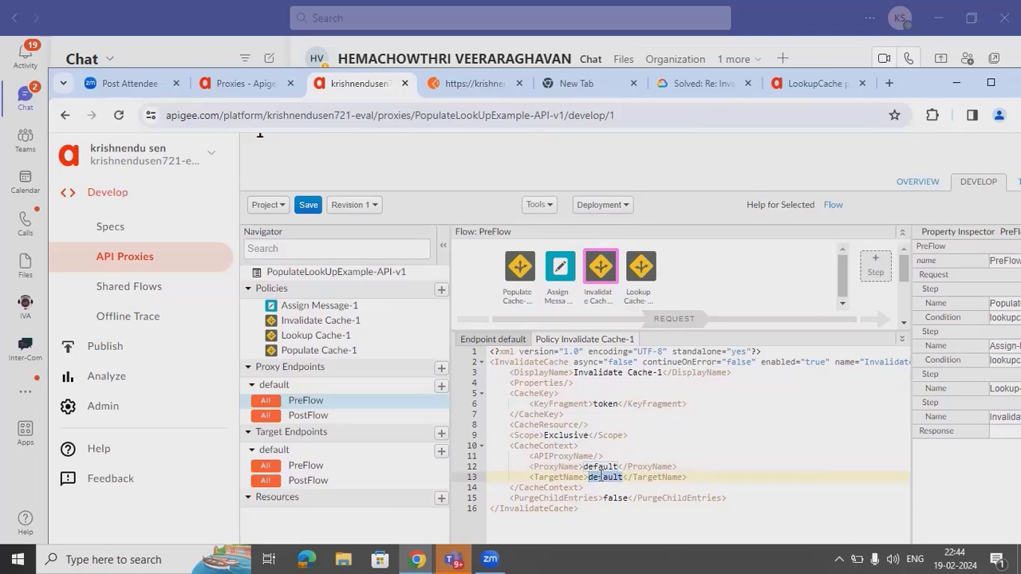
# - Save revision 1, read the Invalidate-Cache-1 invalid cache resource errors, and dismiss them
pyautogui.click(306, 205)
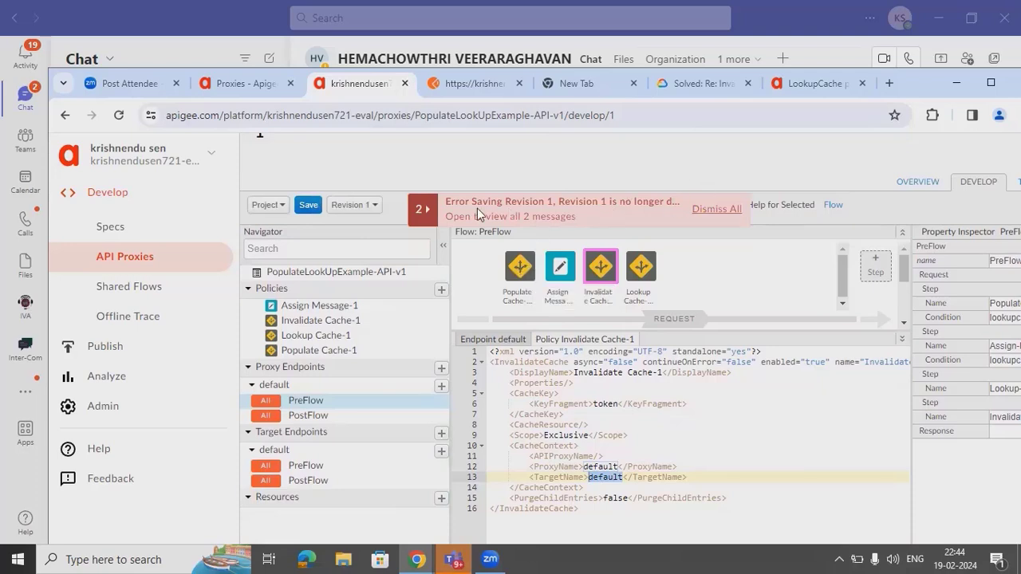
pyautogui.click(427, 213)
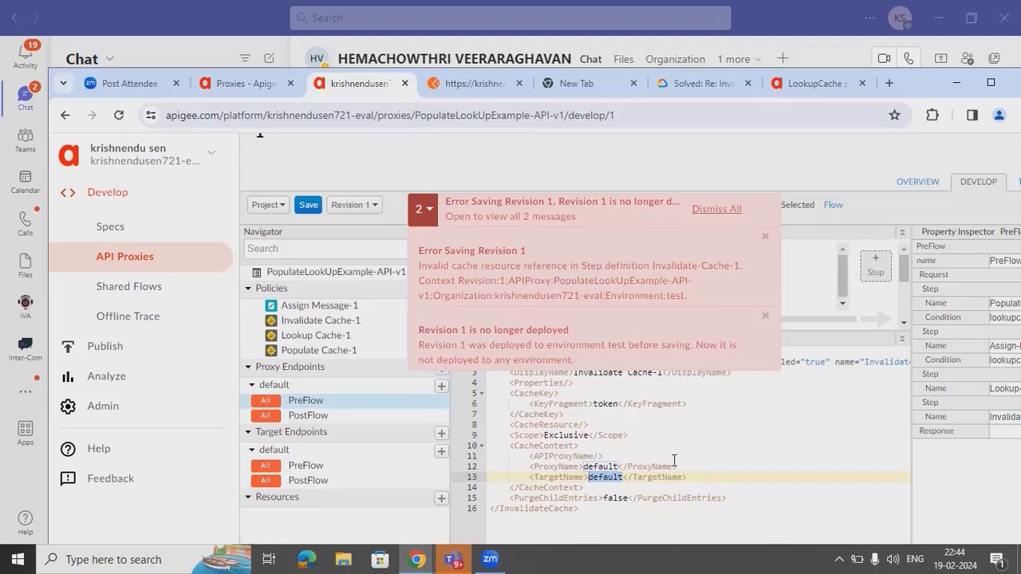
pyautogui.click(634, 467)
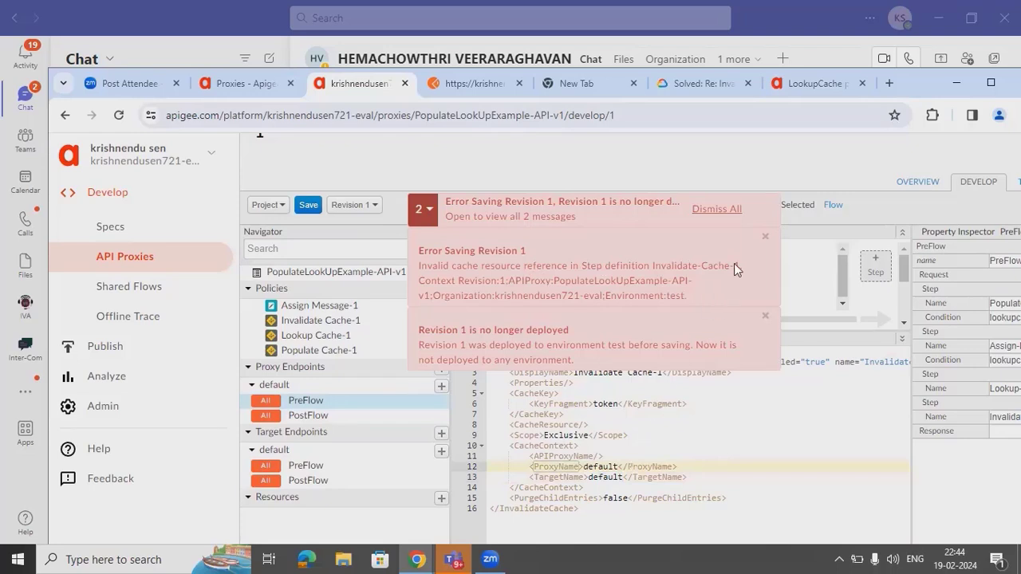
pyautogui.click(716, 209)
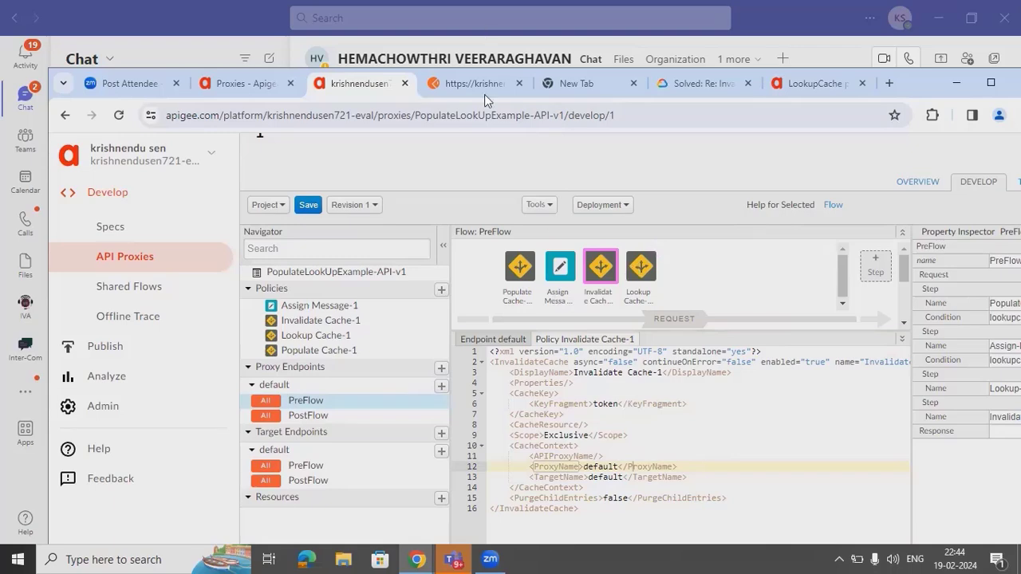
pyautogui.click(788, 87)
pyautogui.click(692, 87)
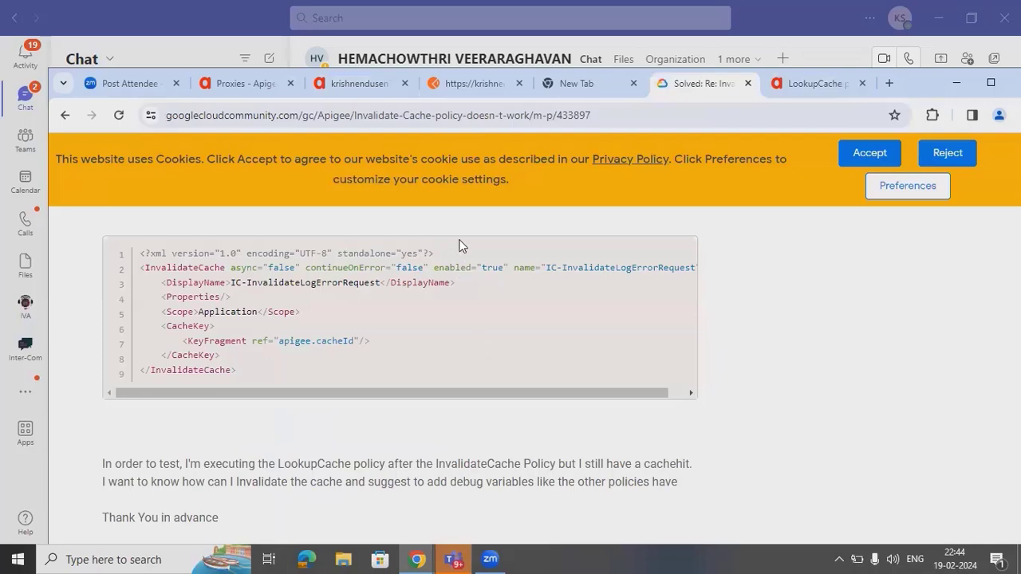
pyautogui.click(353, 86)
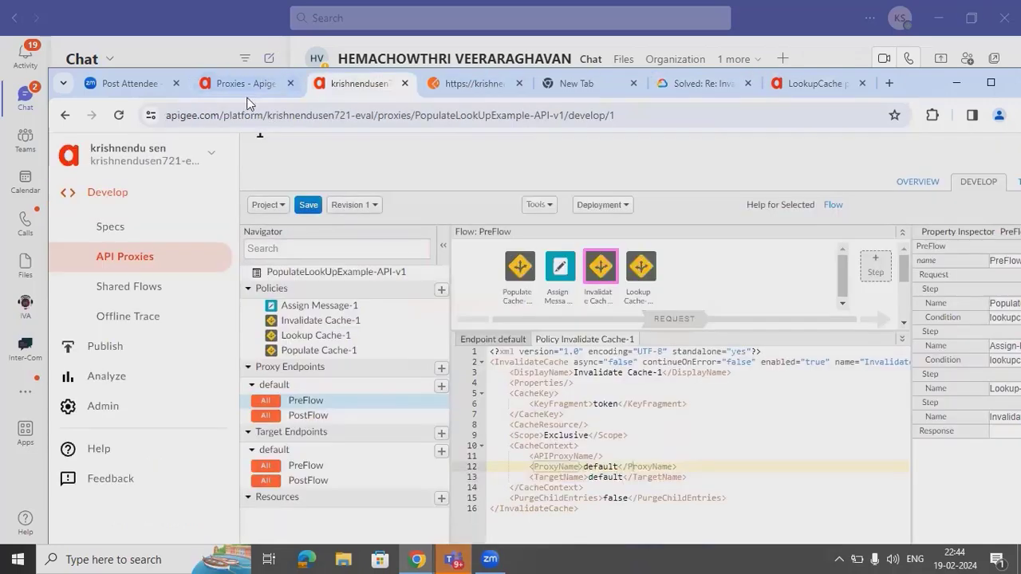
# - Copy Lookup Cache-1's my_cache CacheResource over Invalidate Cache-1's empty one and save revision 1
pyautogui.click(643, 271)
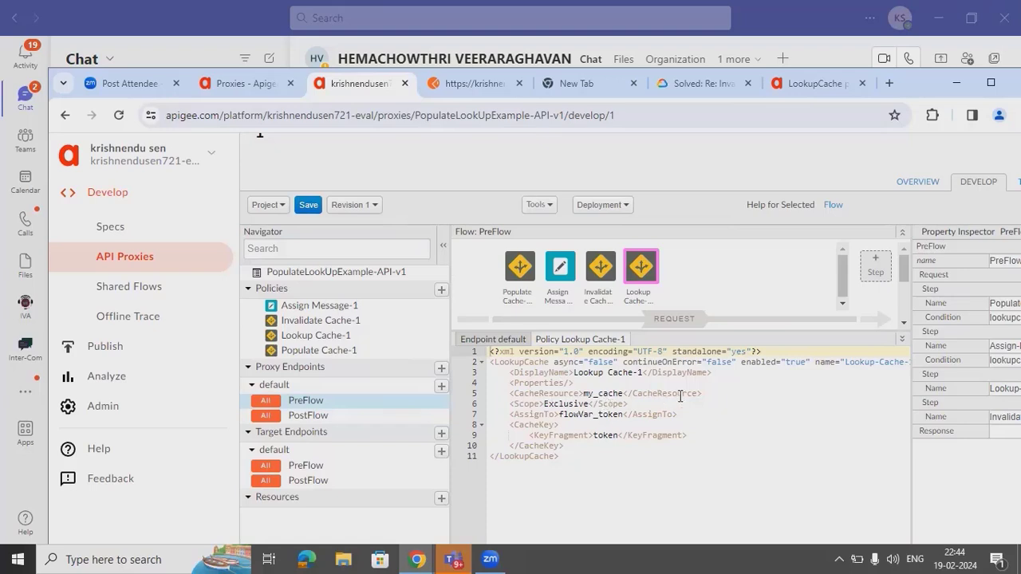
pyautogui.moveTo(703, 393); pyautogui.dragTo(510, 394)
pyautogui.hotkey('ctrl', 'c')
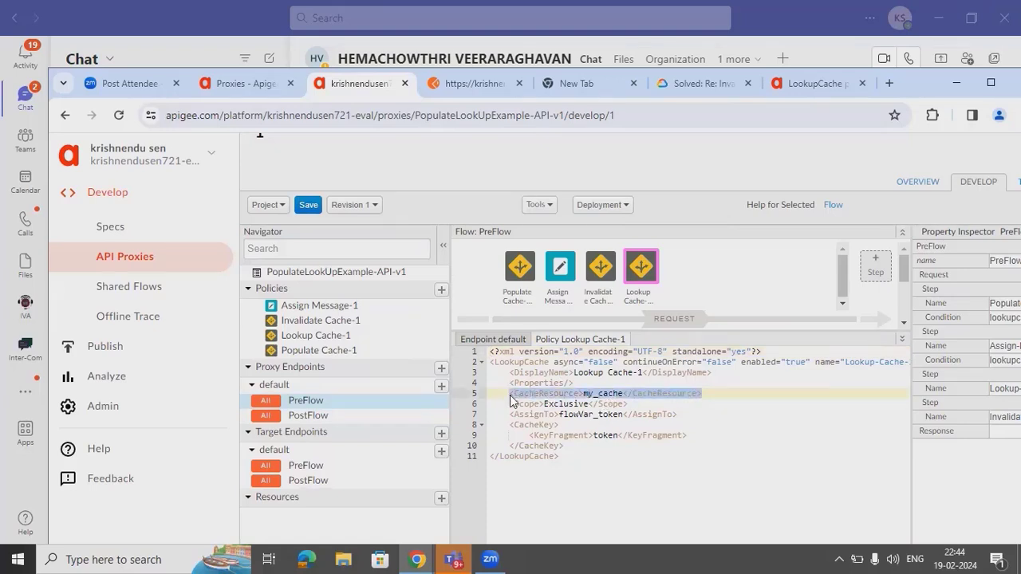
pyautogui.click(598, 272)
pyautogui.click(623, 477)
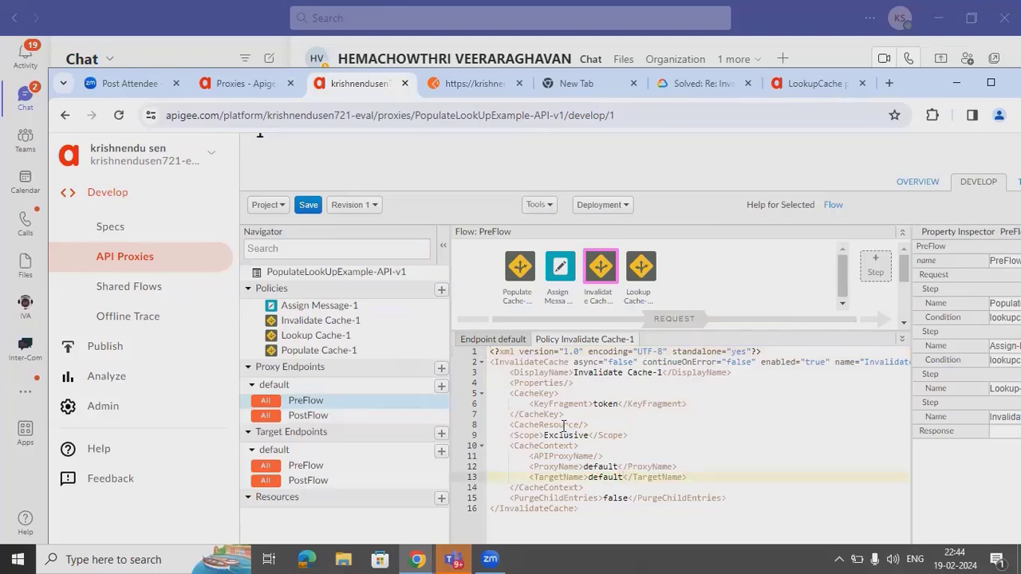
pyautogui.moveTo(590, 425); pyautogui.dragTo(511, 426)
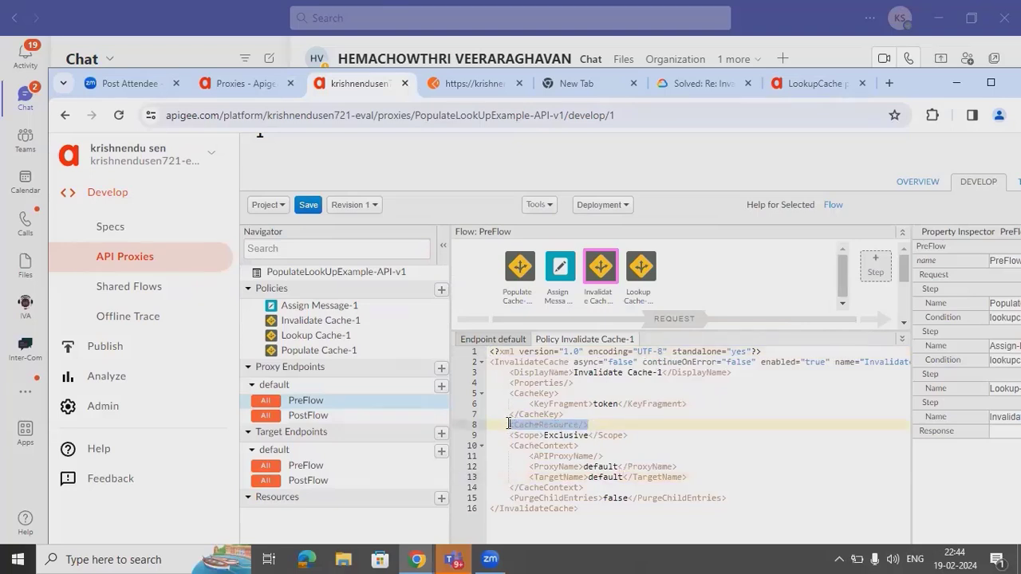
pyautogui.hotkey('ctrl', 'v')
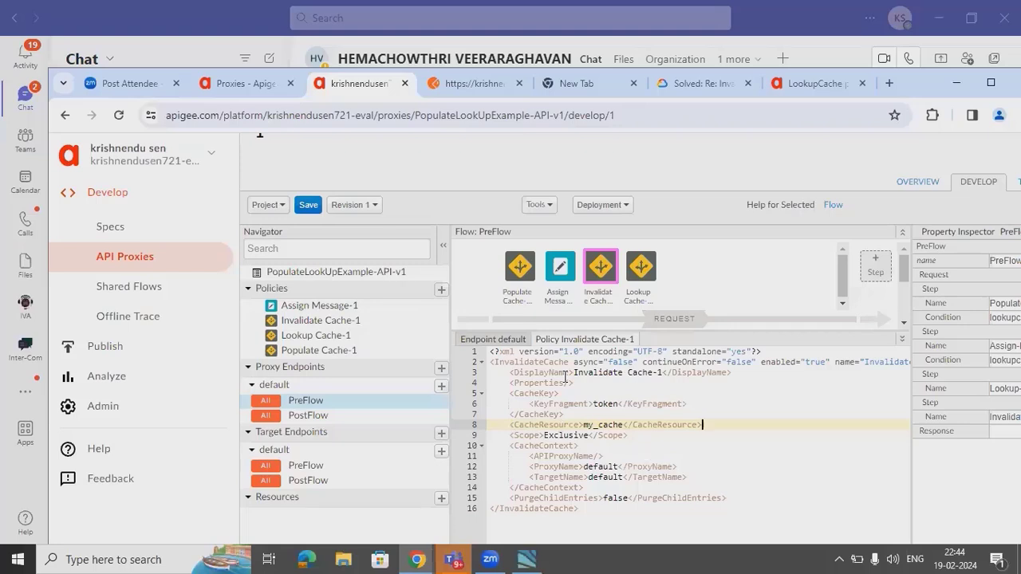
pyautogui.click(308, 206)
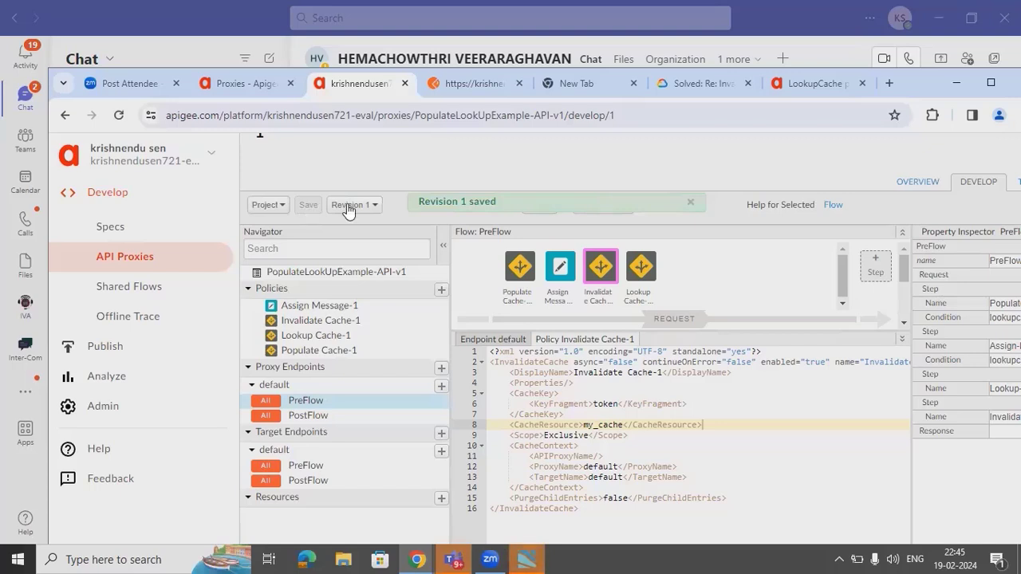
# - Check Lookup Cache-1's flowVar_token AssignTo variable, then show Assign Message-1's timestamp-template XML
pyautogui.click(642, 272)
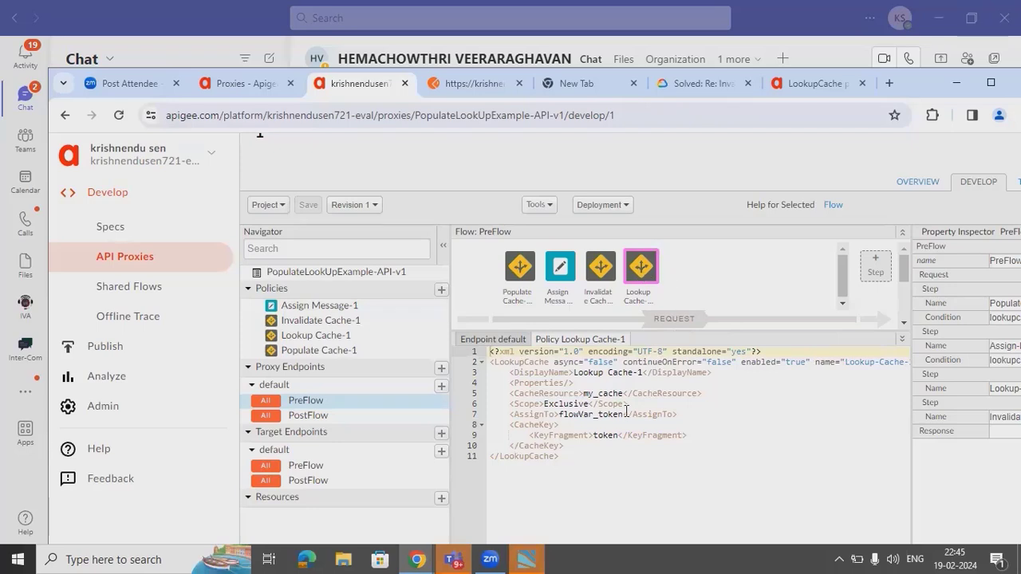
pyautogui.click(584, 415)
pyautogui.doubleClick(585, 415)
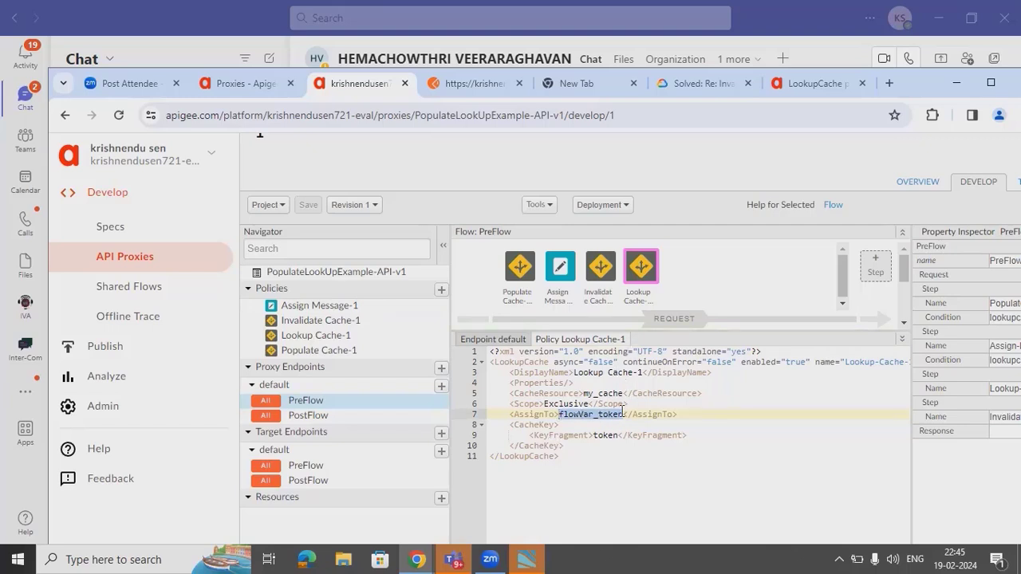
pyautogui.click(568, 264)
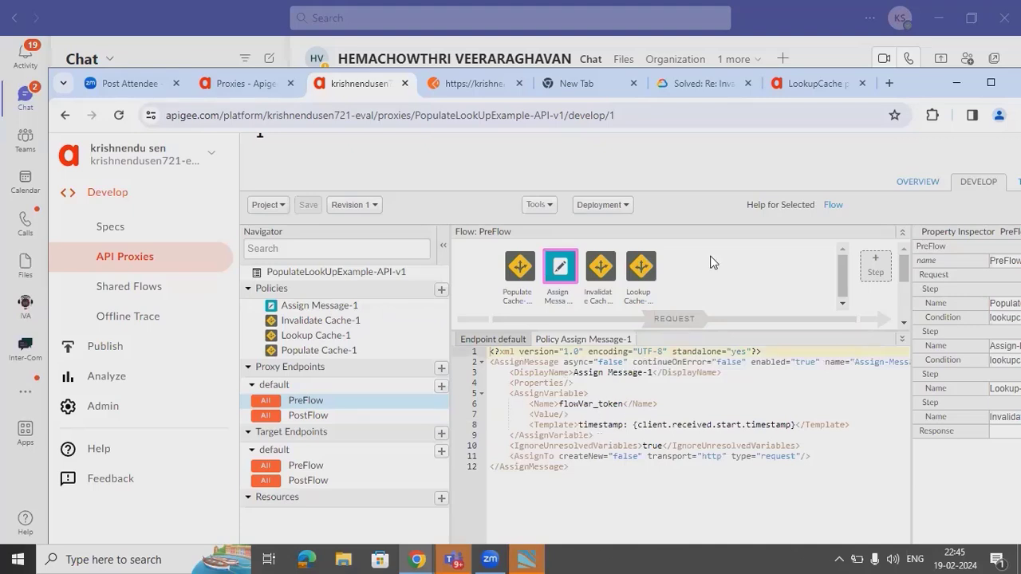
# - Redeploy revision 1 of the proxy to the test environment and confirm its deployment status
pyautogui.click(1017, 182)
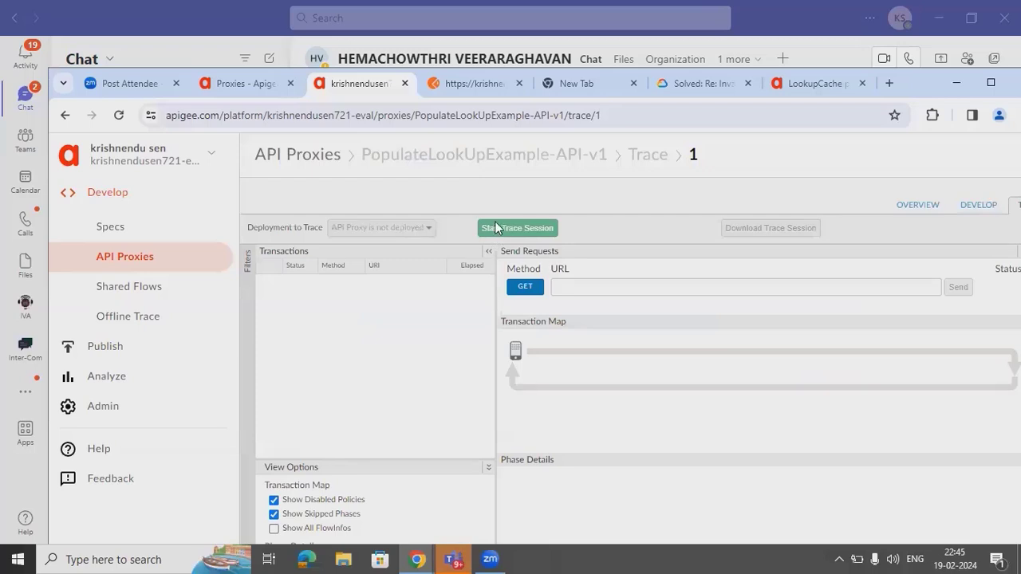
pyautogui.click(976, 208)
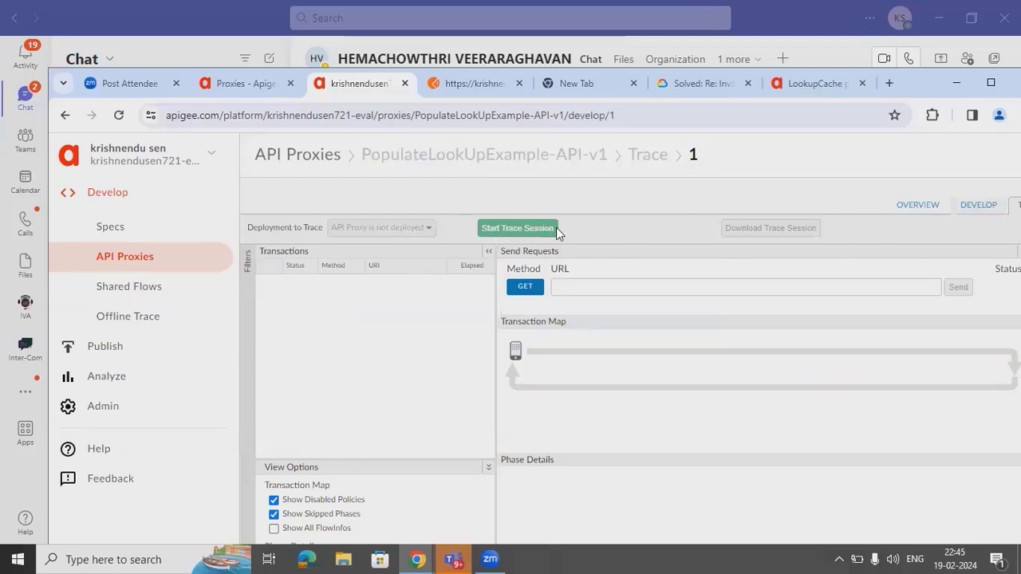
pyautogui.click(620, 272)
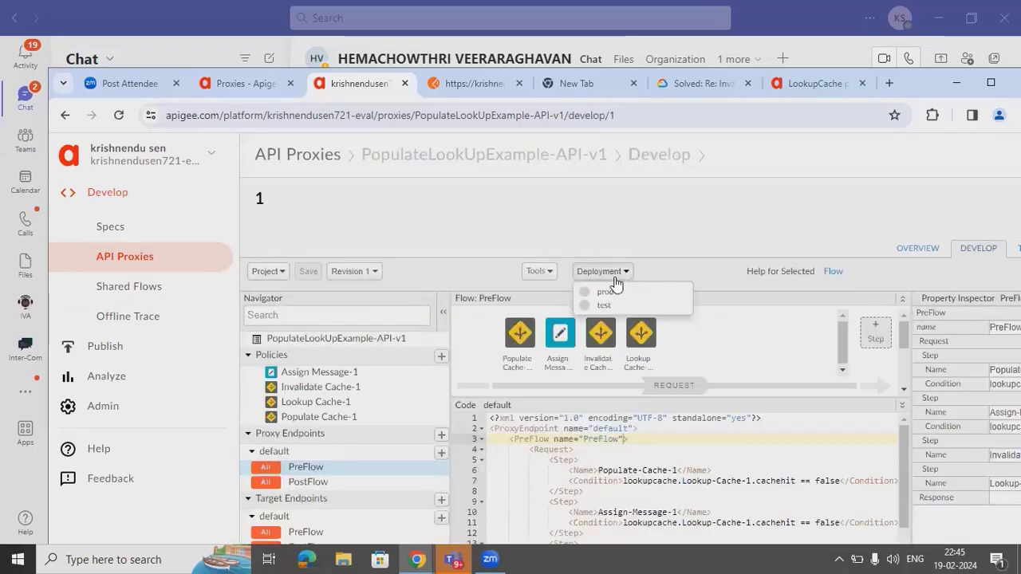
pyautogui.click(614, 310)
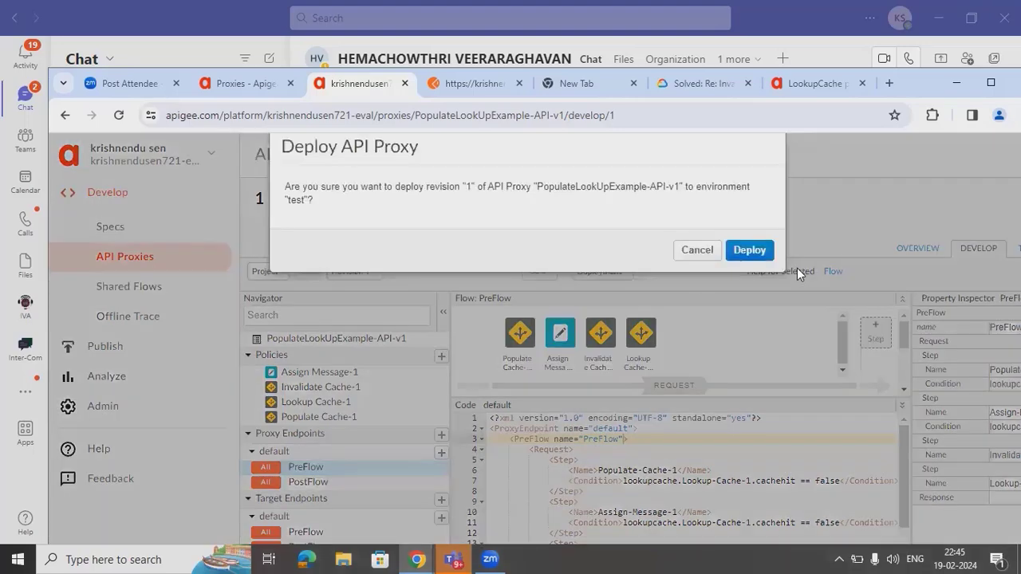
pyautogui.click(755, 252)
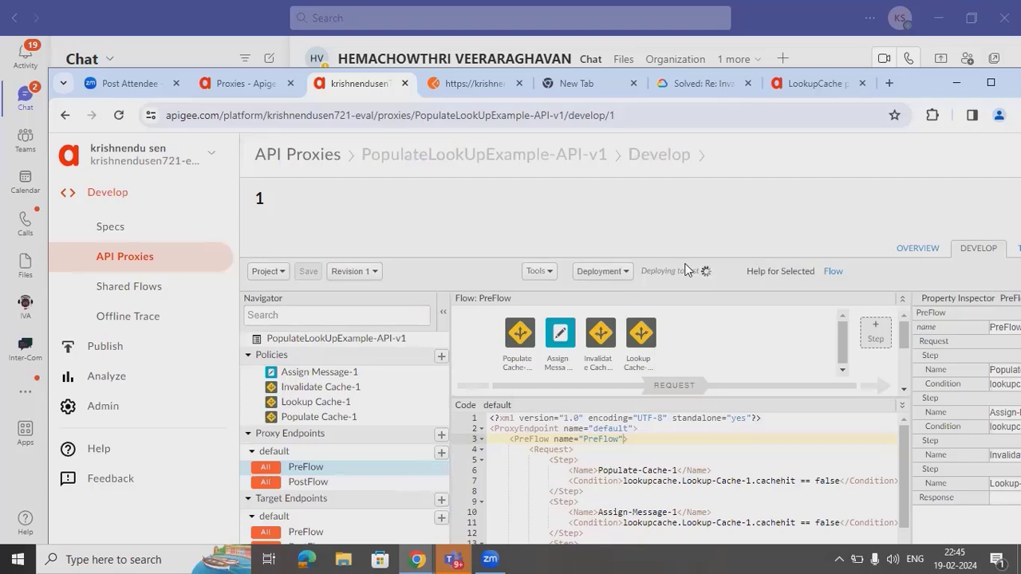
pyautogui.click(618, 273)
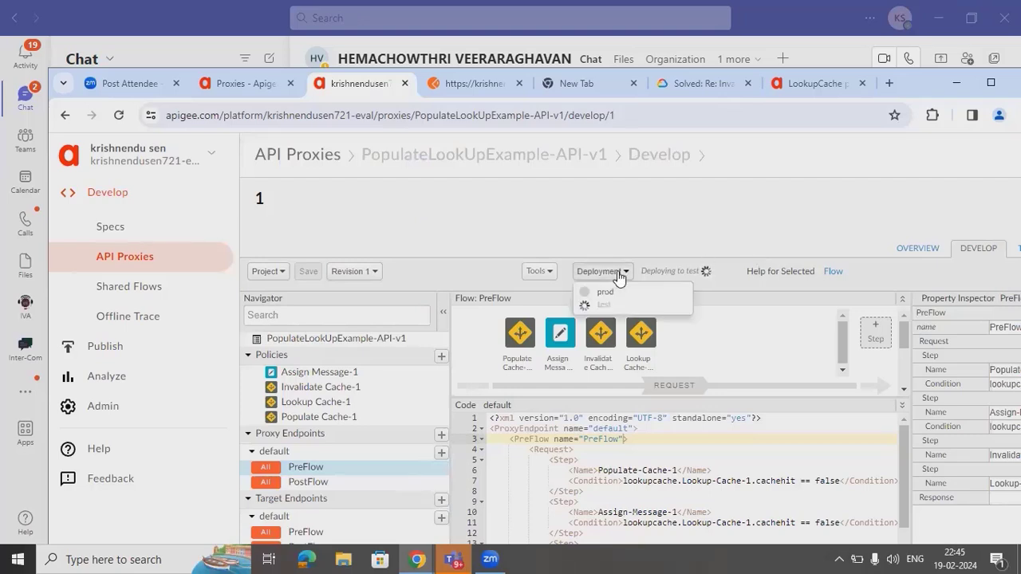
pyautogui.click(680, 218)
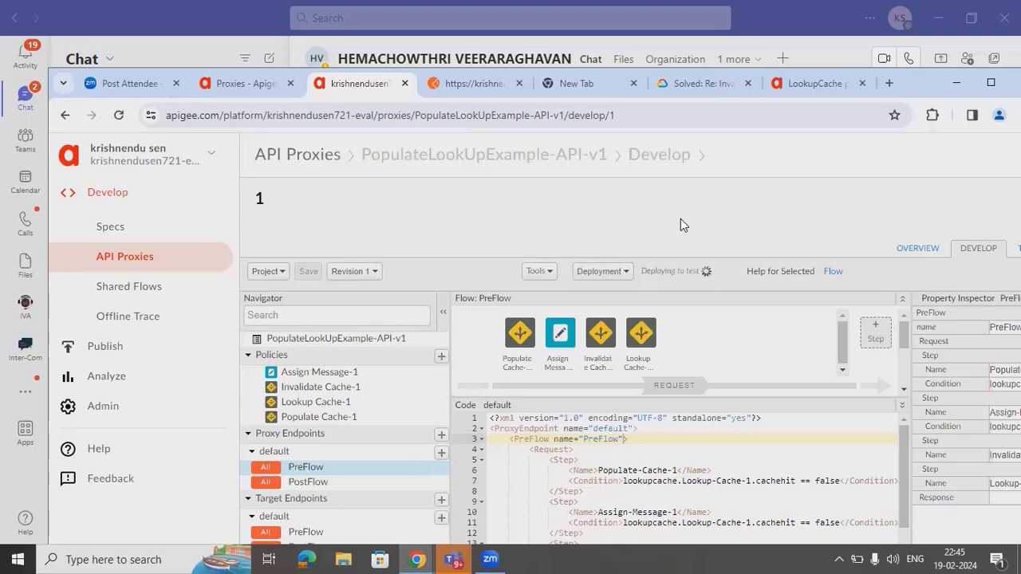
# - Start a trace session and copy the proxy's request URL for use in Postman
pyautogui.click(990, 83)
pyautogui.click(982, 137)
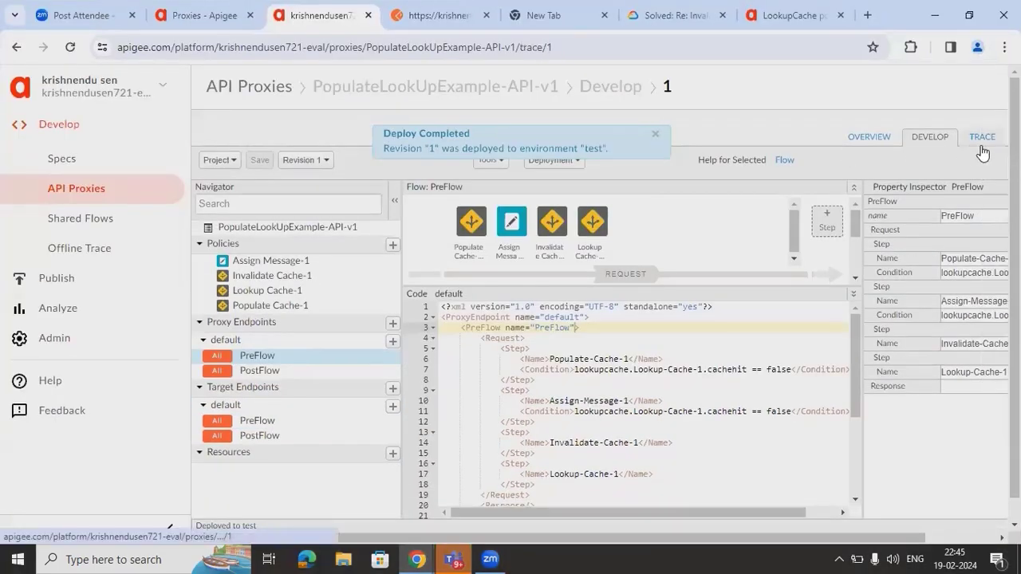
pyautogui.click(470, 161)
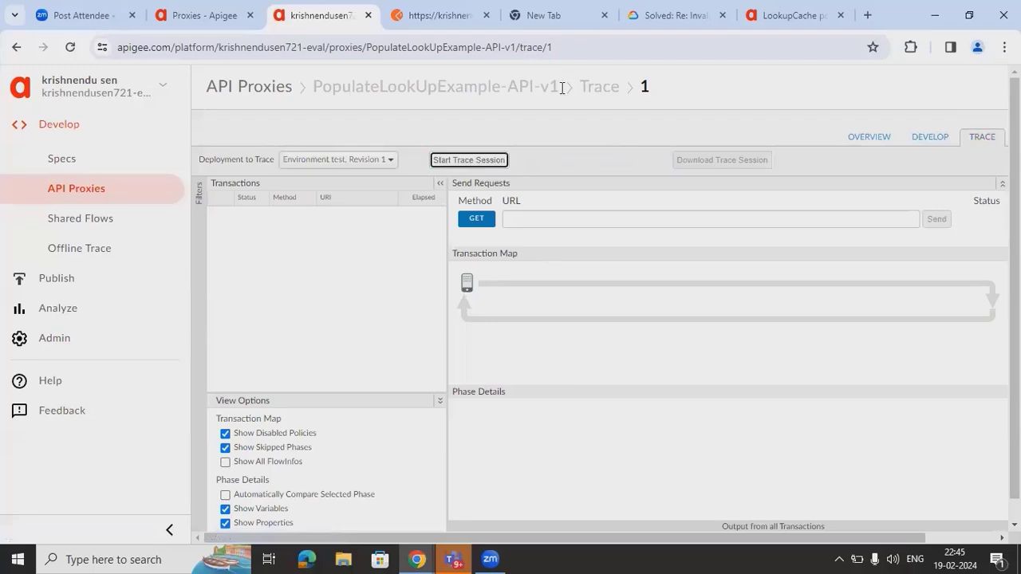
pyautogui.click(602, 217)
pyautogui.hotkey('ctrl', 'a')
pyautogui.hotkey('ctrl', 'c')
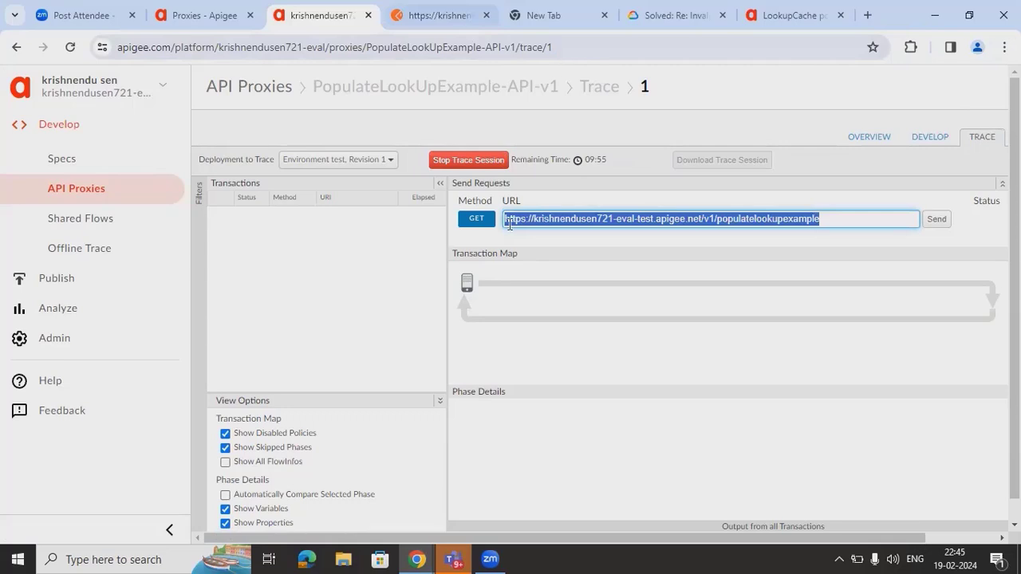
pyautogui.click(439, 15)
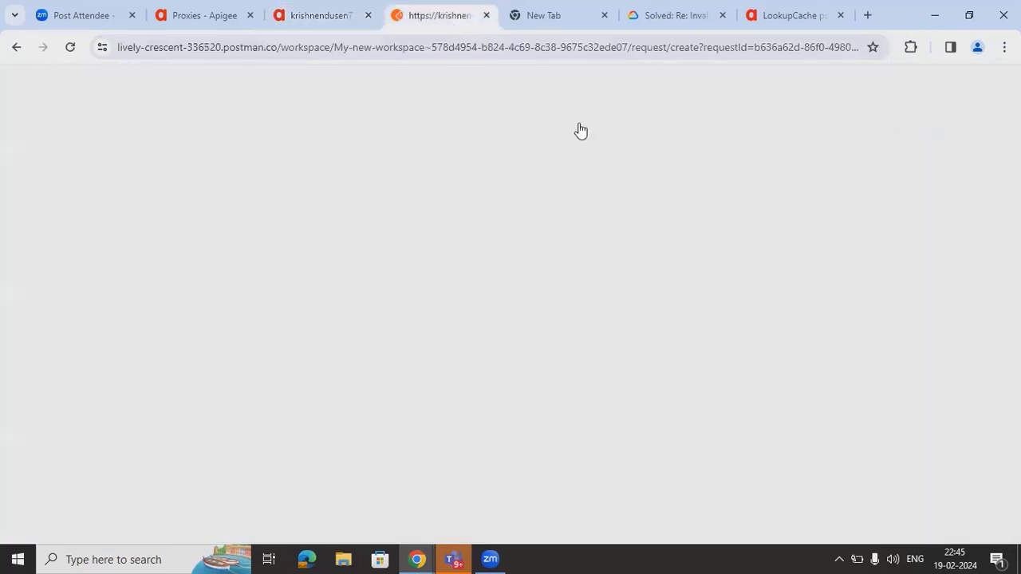
# - Send a GET to the /v1/populatelookupexample URL in Postman, getting 200 OK with name, city, state JSON
pyautogui.tripleClick(598, 192)
pyautogui.hotkey('ctrl', 'v')
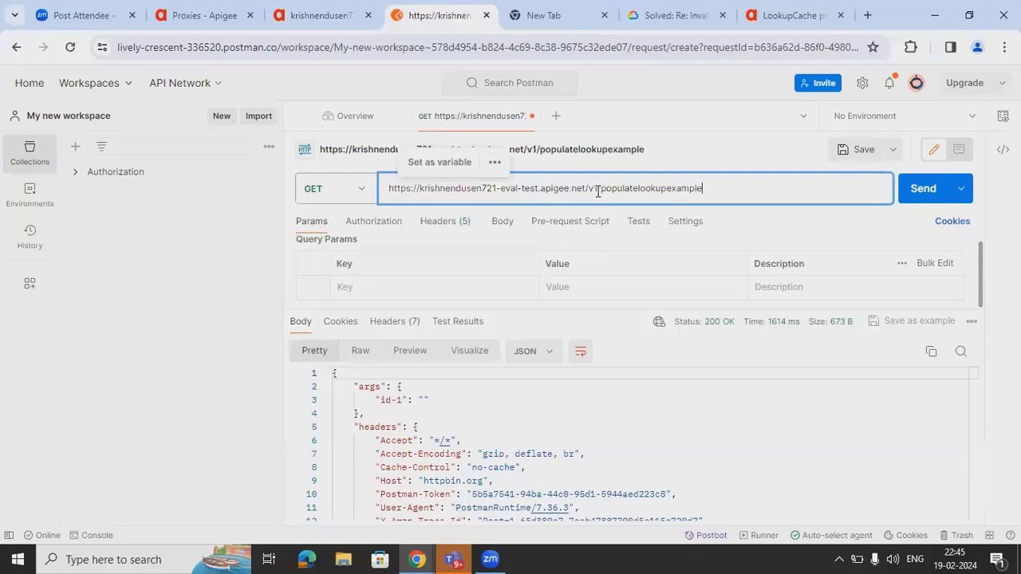
pyautogui.click(917, 192)
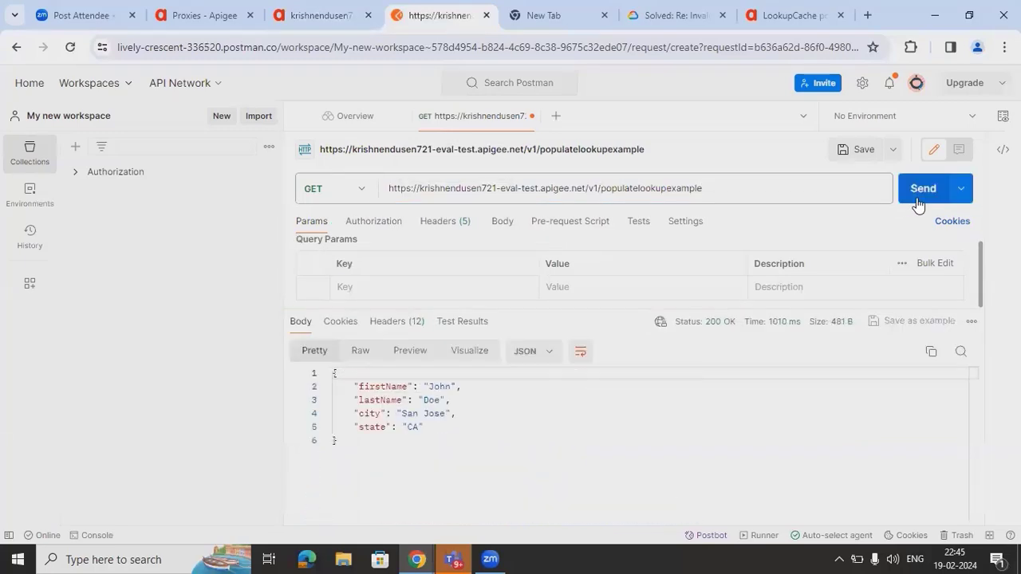
pyautogui.click(318, 22)
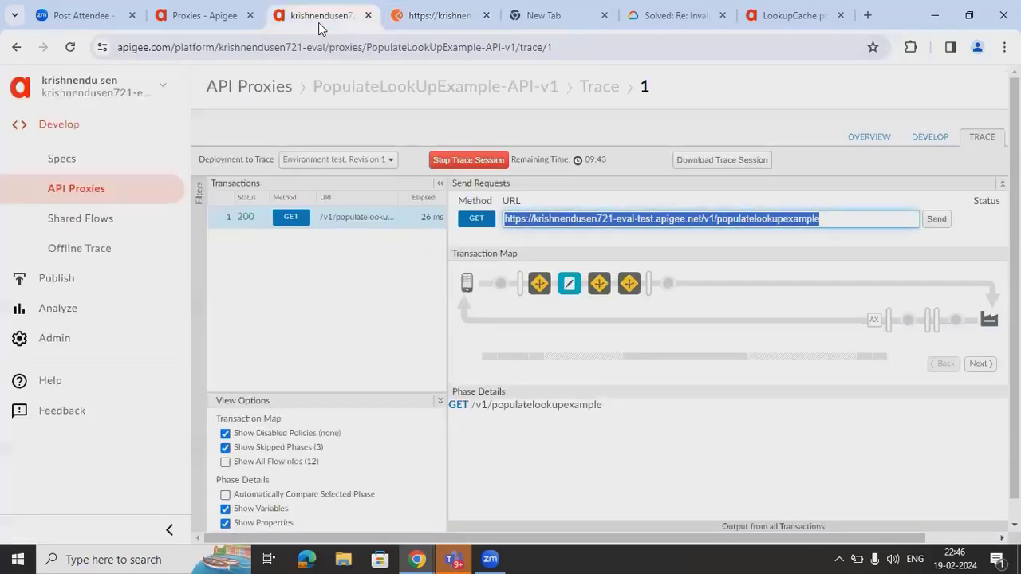
# - Inspect transaction 1's Invalidate Cache-1 phase details: executed in 2ms, action CONTINUE
pyautogui.moveTo(547, 287)
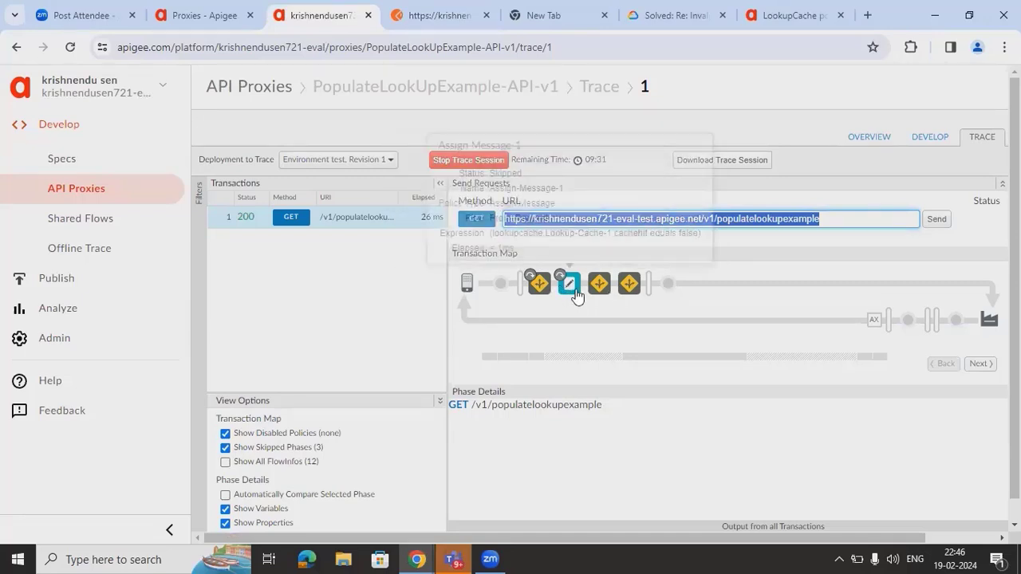
pyautogui.click(600, 285)
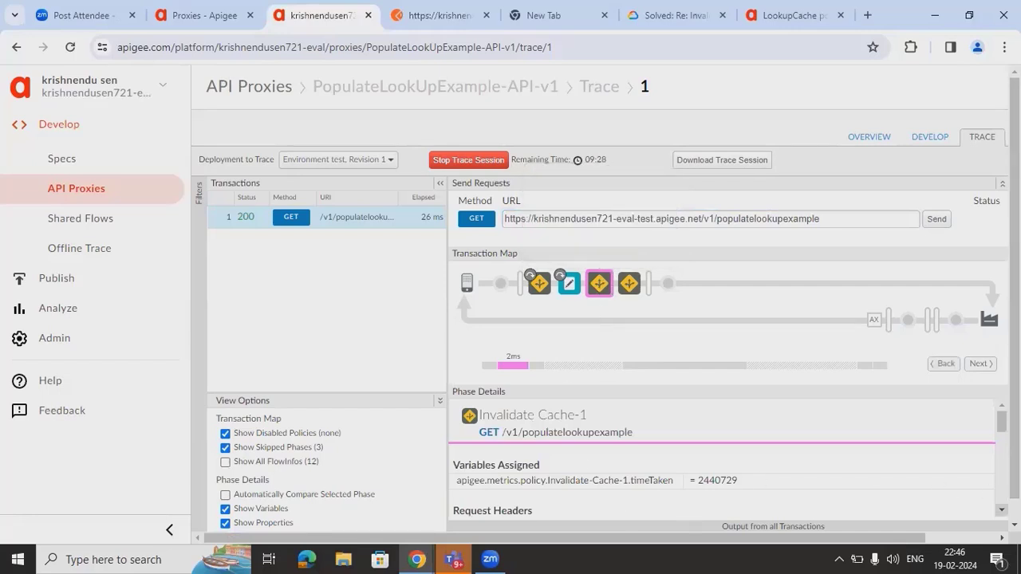
pyautogui.scroll(-5, 722, 459)
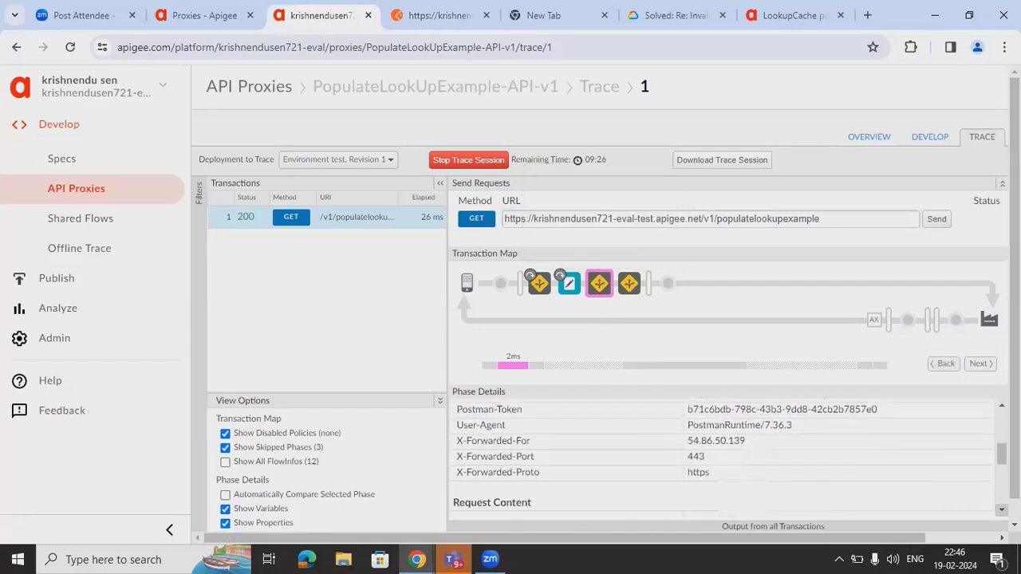
pyautogui.scroll(-1, 721, 458)
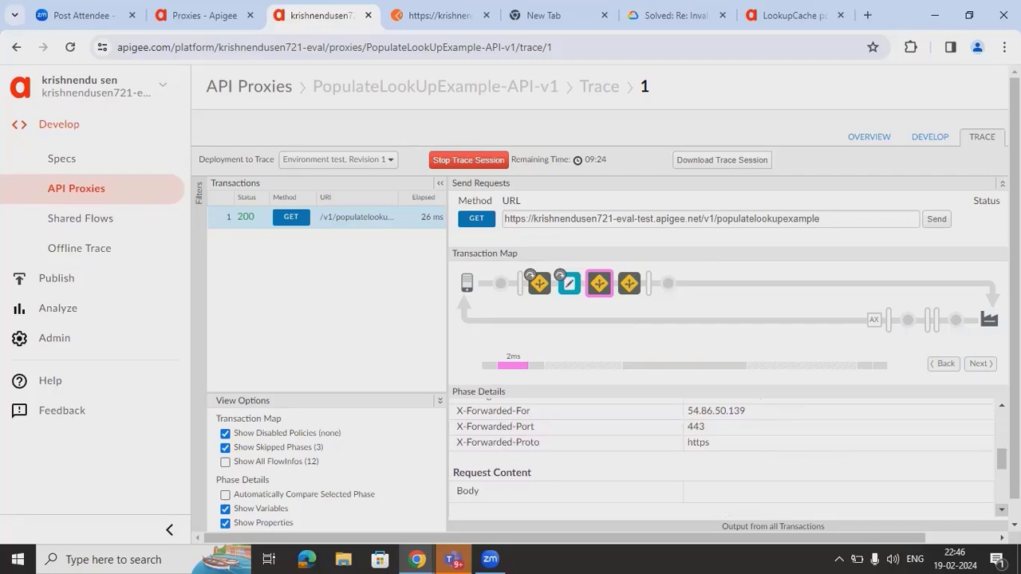
pyautogui.scroll(-5, 959, 476)
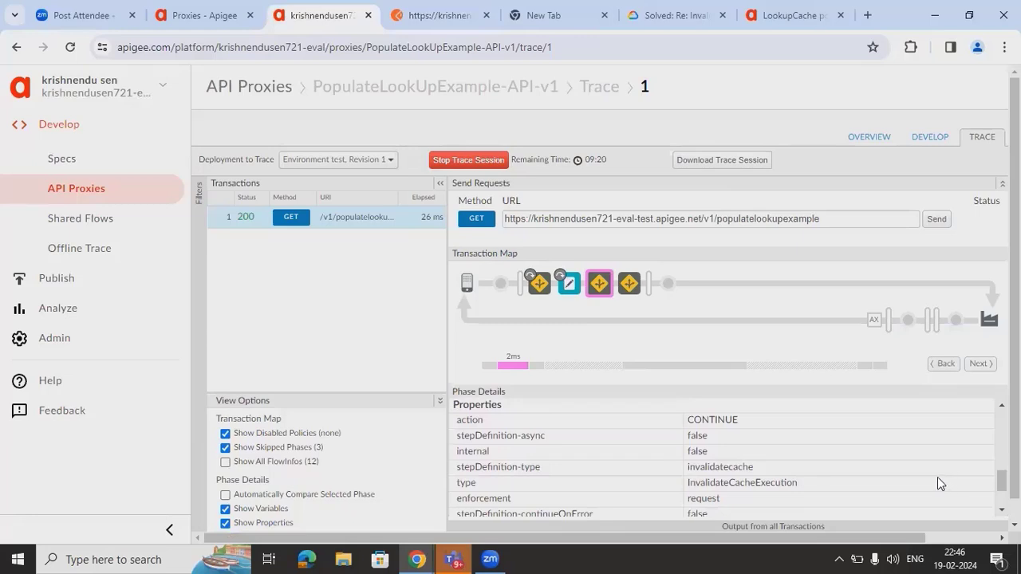
# - Resend the GET from Postman and open the second traced transaction (200, 20 ms)
pyautogui.click(453, 29)
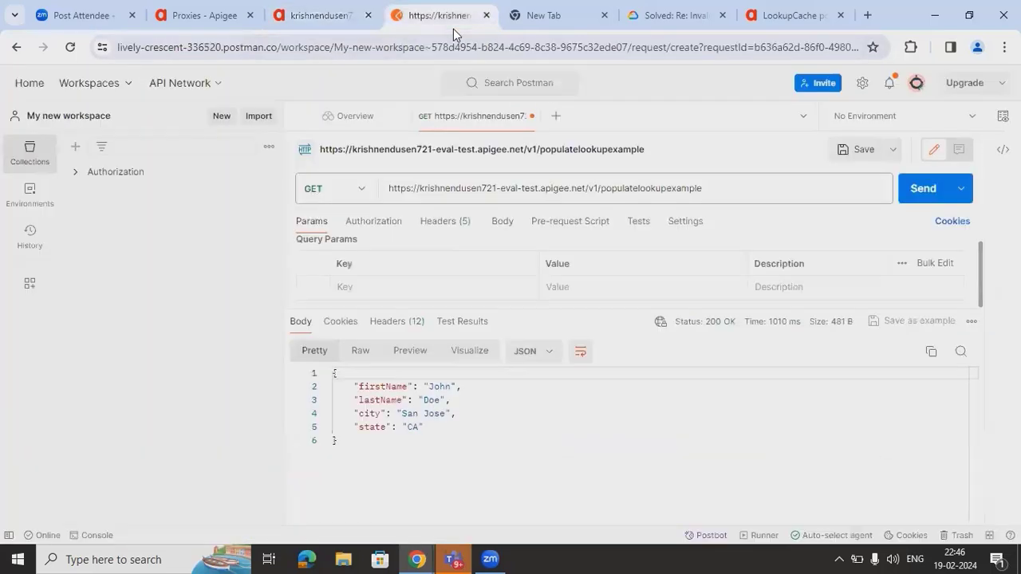
pyautogui.click(924, 189)
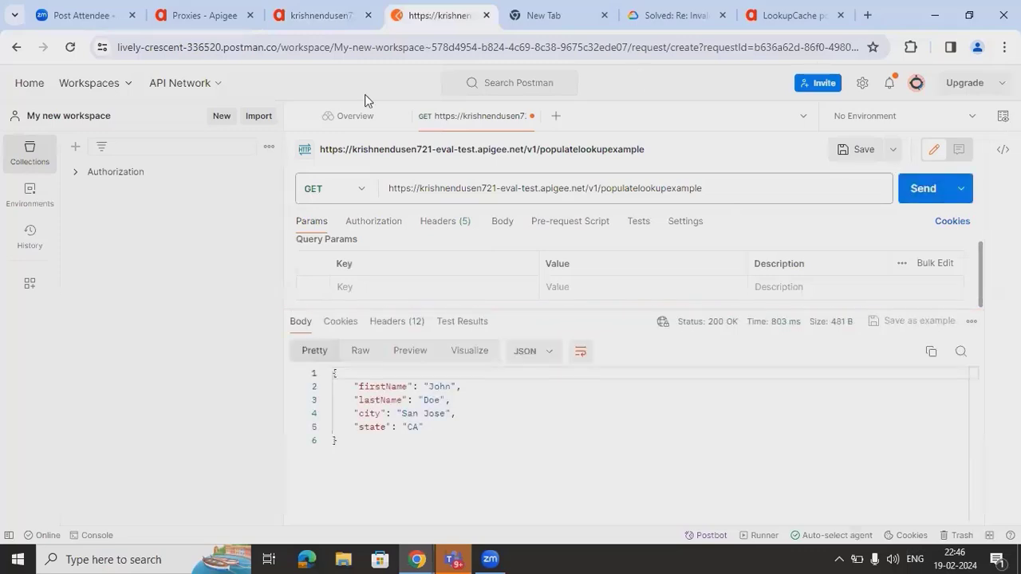
pyautogui.click(319, 16)
pyautogui.click(379, 219)
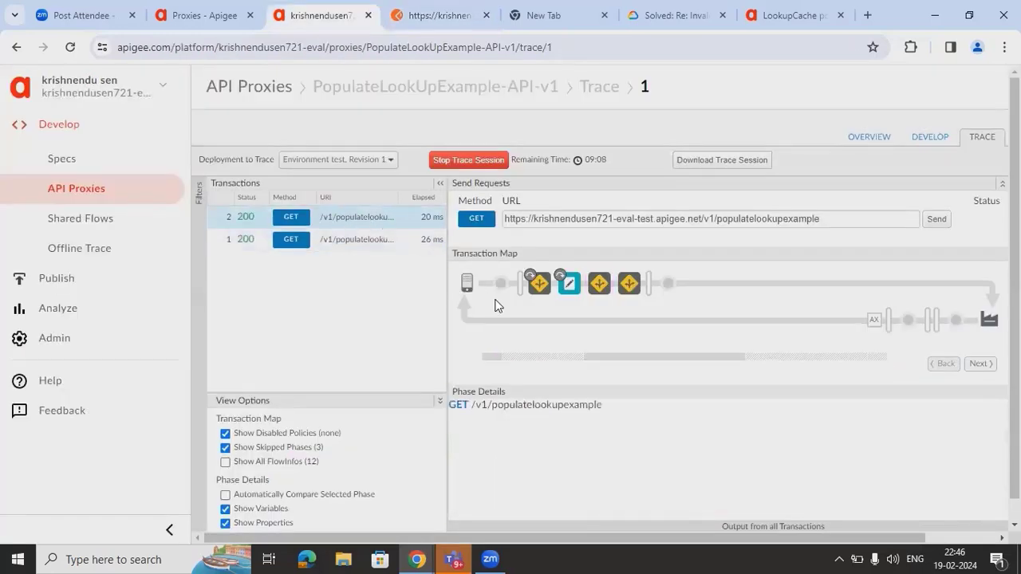
# - Review transaction 2's Assign, Populate, Invalidate and Lookup Cache details; Lookup reports cachehit false
pyautogui.click(568, 296)
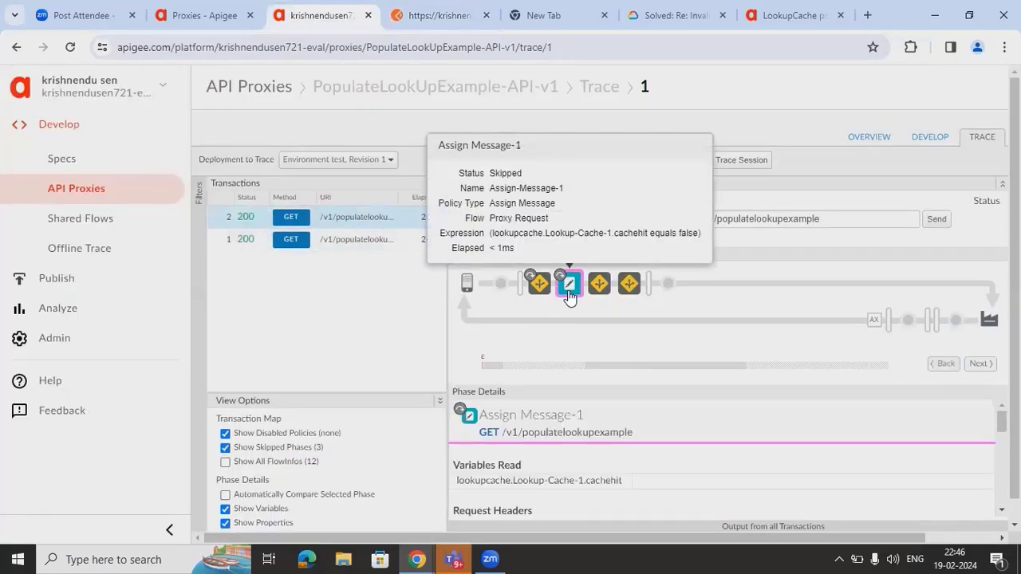
pyautogui.click(539, 295)
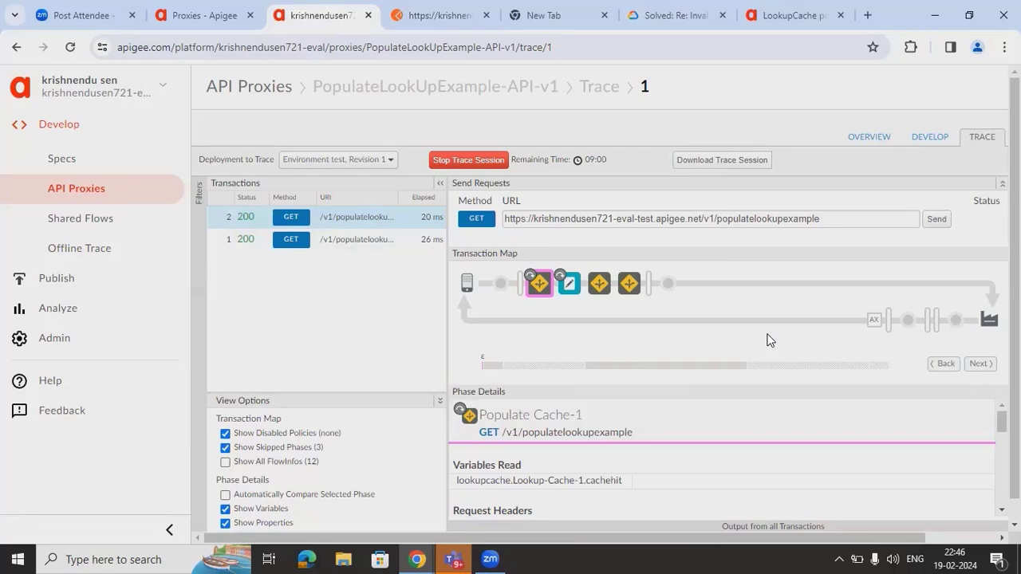
pyautogui.click(600, 284)
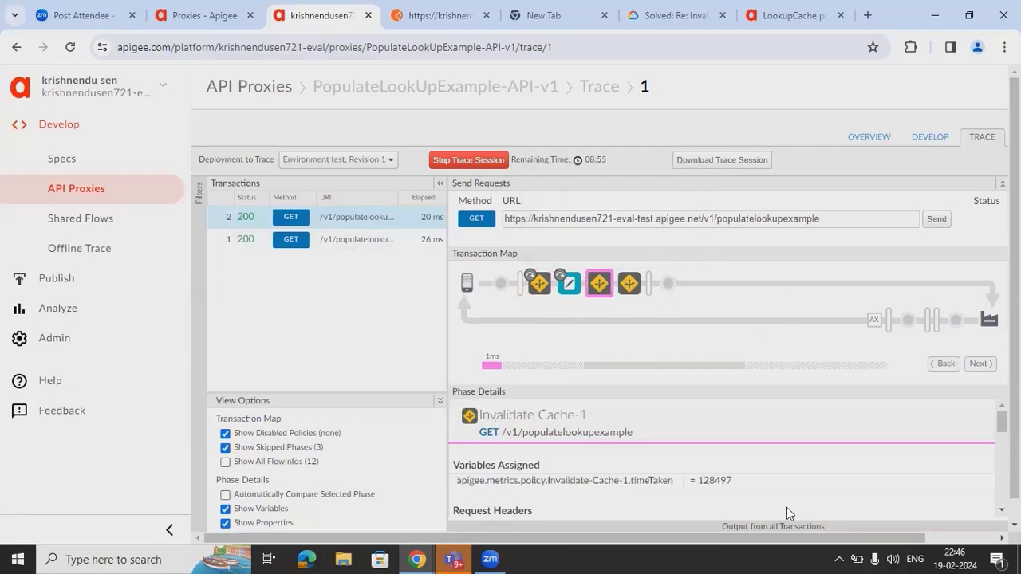
pyautogui.scroll(-3, 722, 459)
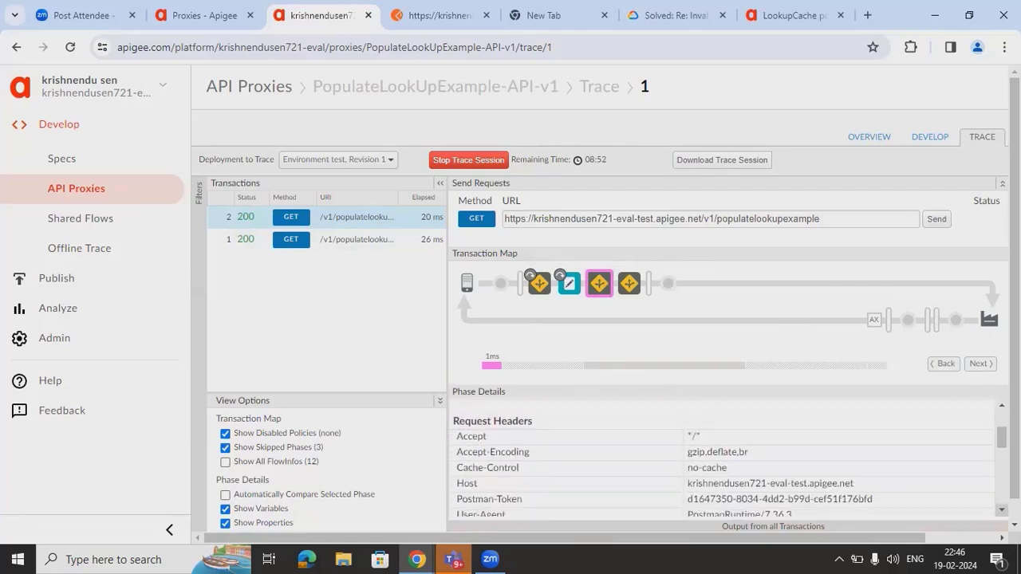
pyautogui.scroll(-5, 721, 458)
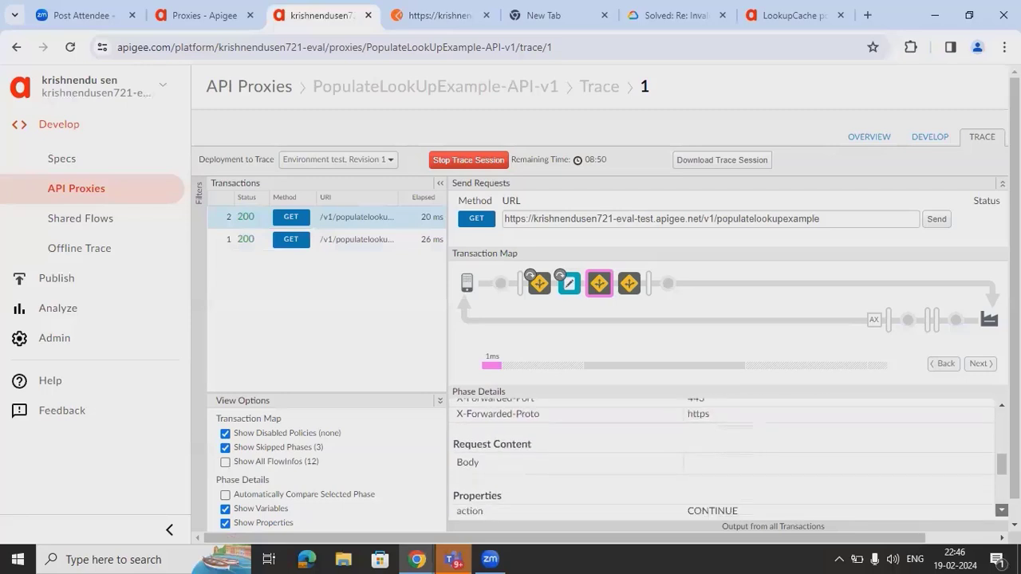
pyautogui.scroll(-1, 722, 458)
pyautogui.scroll(-2, 722, 458)
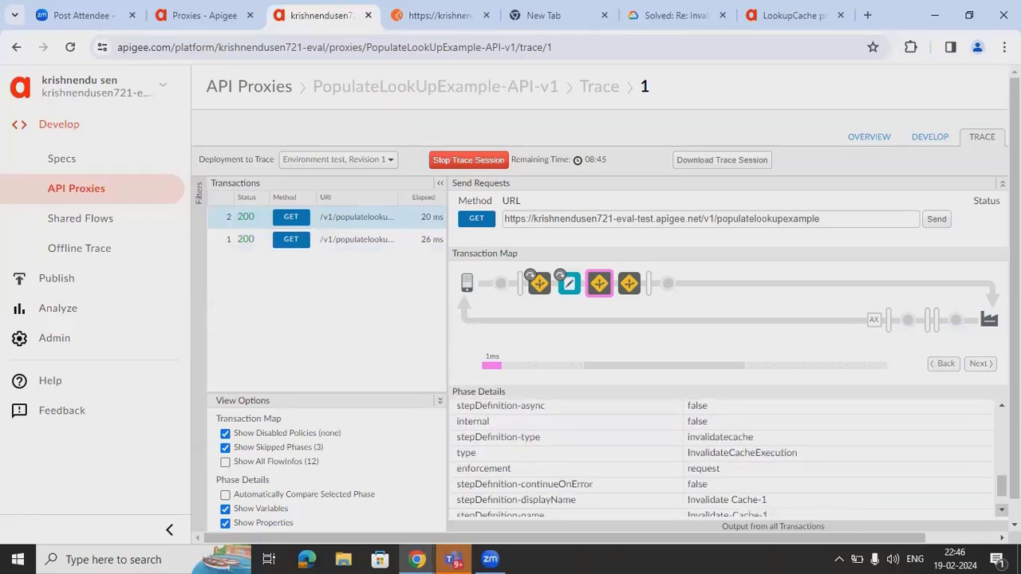
pyautogui.scroll(-1, 722, 459)
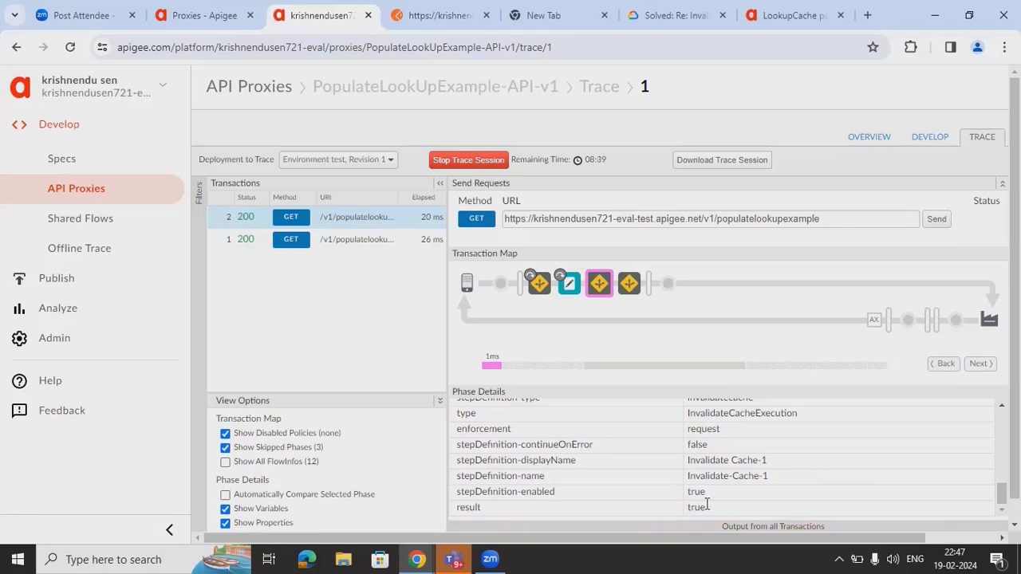
pyautogui.moveTo(1002, 493); pyautogui.dragTo(1002, 421)
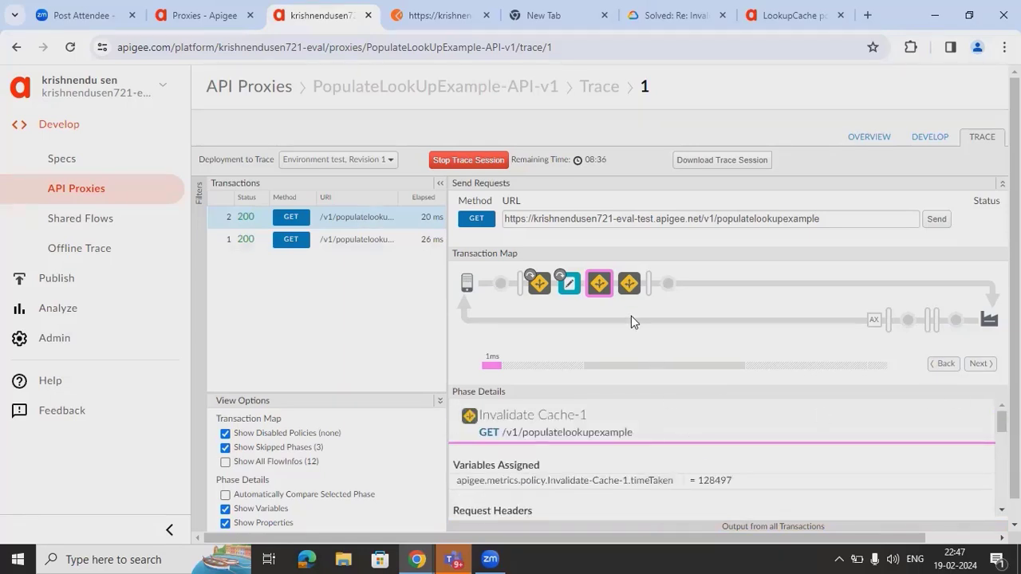
pyautogui.click(630, 281)
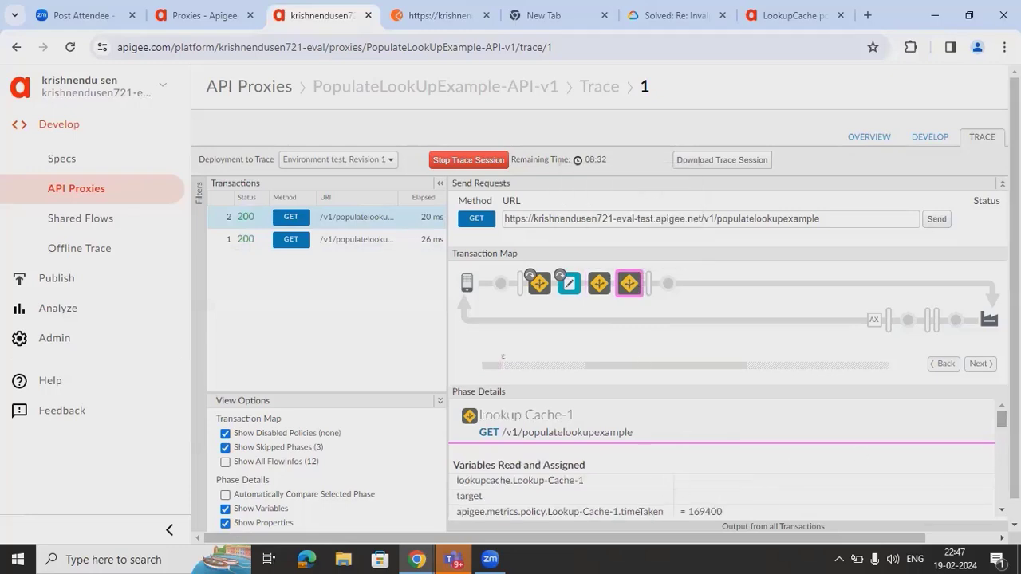
pyautogui.scroll(-1, 1002, 419)
pyautogui.moveTo(1002, 429); pyautogui.dragTo(993, 520)
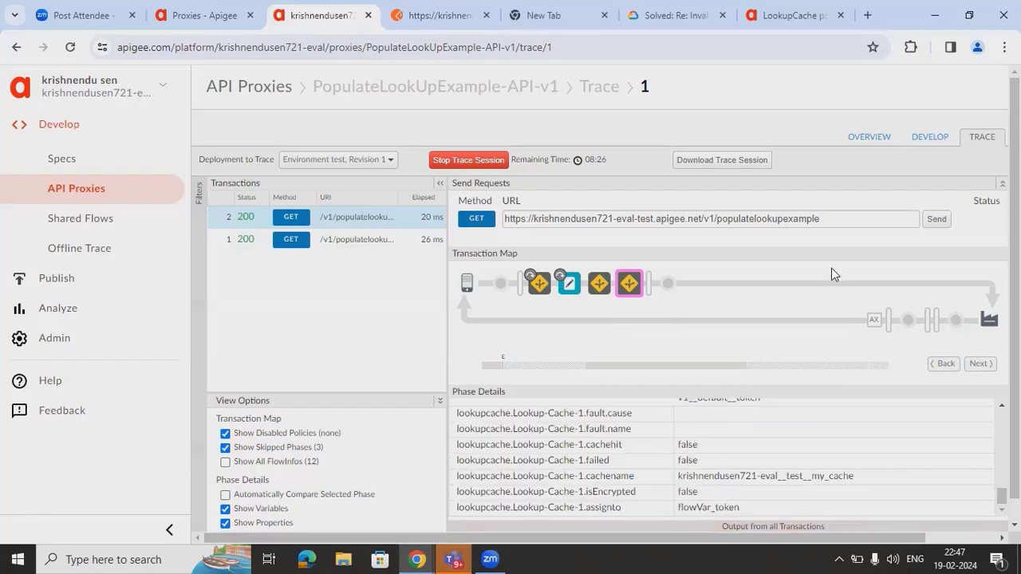
# - Move Lookup Cache to the front so PreFlow runs Lookup, Assign, Invalidate, Populate, and save revision 1
pyautogui.click(925, 136)
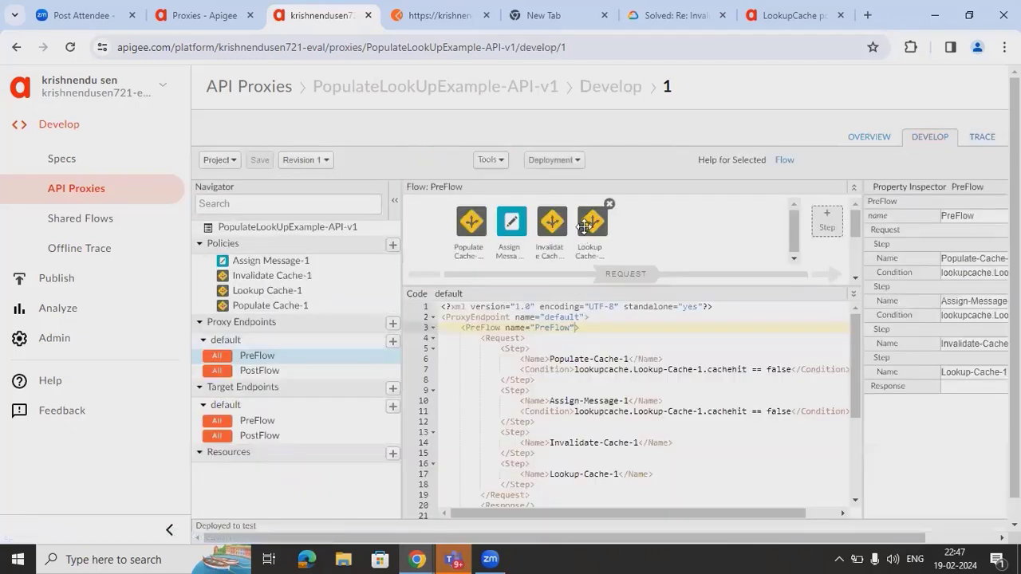
pyautogui.click(591, 227)
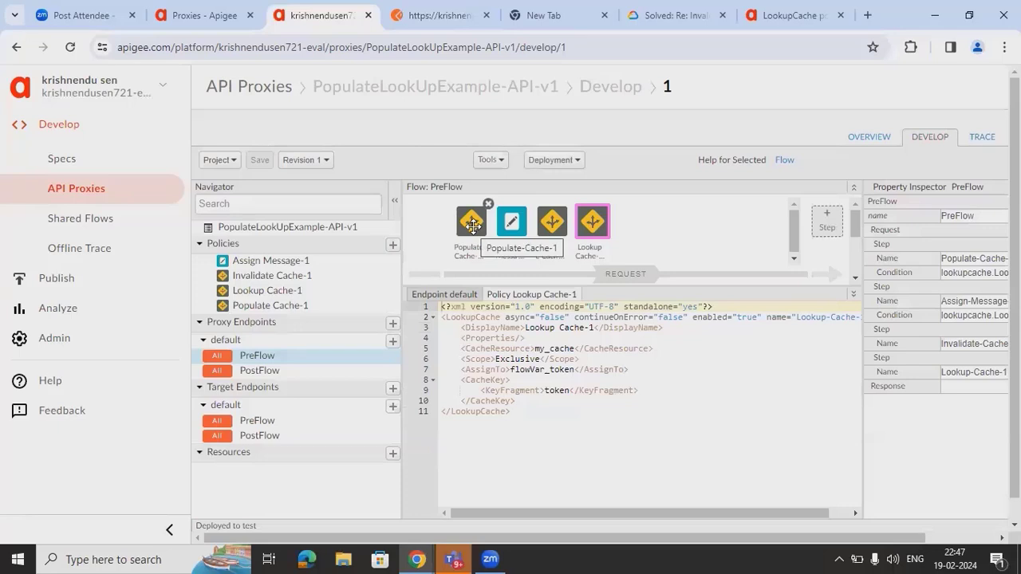
pyautogui.moveTo(594, 226)
pyautogui.mouseDown()
pyautogui.moveTo(475, 226)
pyautogui.moveTo(611, 233)
pyautogui.mouseUp()
pyautogui.click(585, 226)
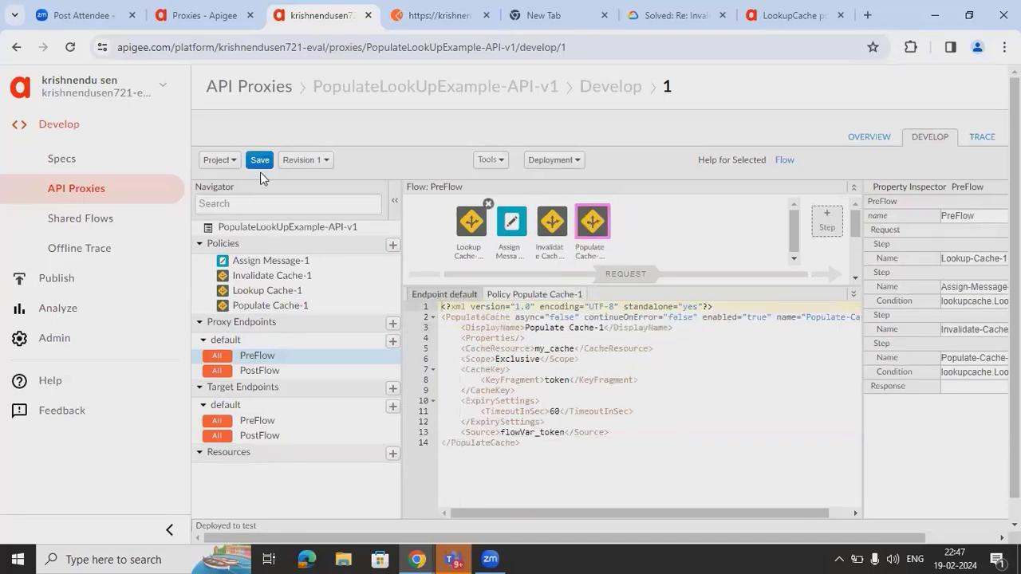
pyautogui.click(261, 160)
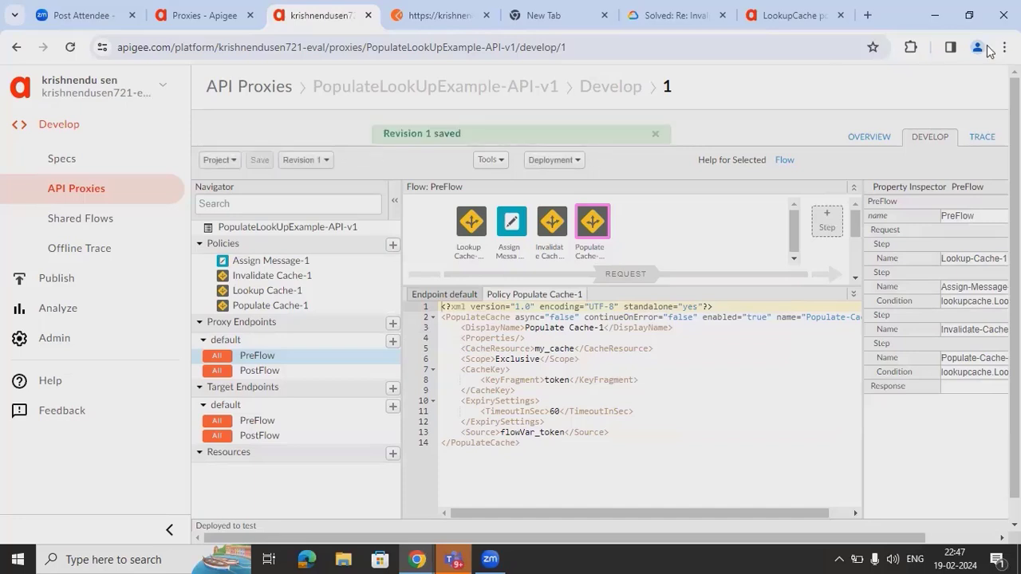
pyautogui.click(982, 137)
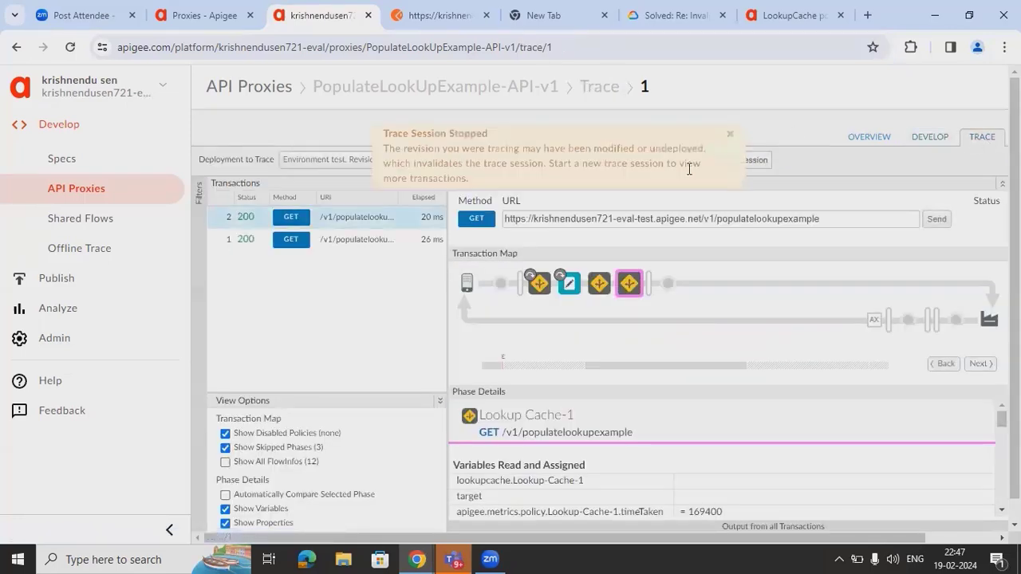
# - Start a new trace session and resend the GET from Postman, capturing a 200 response in 21 ms
pyautogui.click(445, 165)
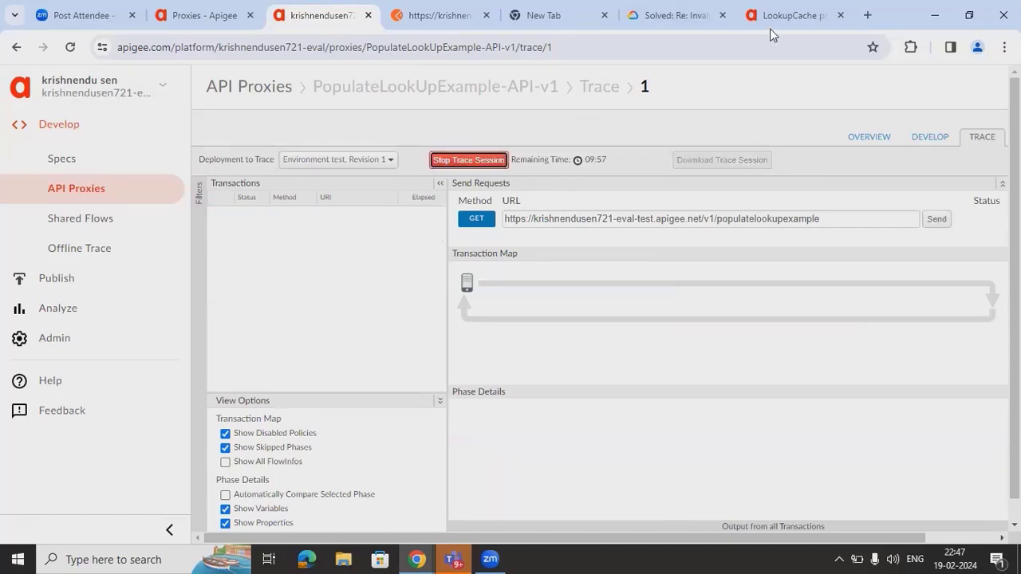
pyautogui.click(464, 22)
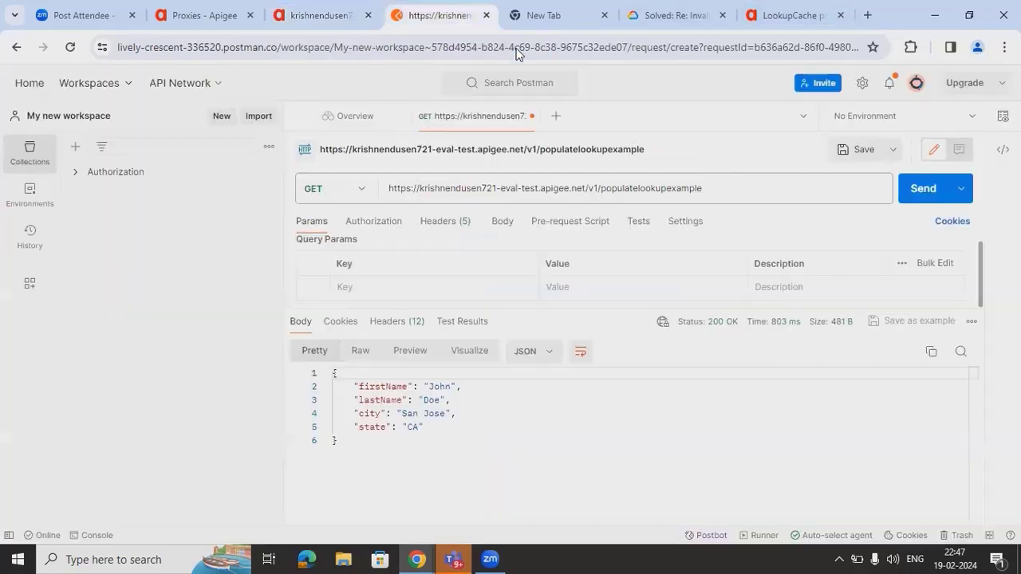
pyautogui.click(915, 189)
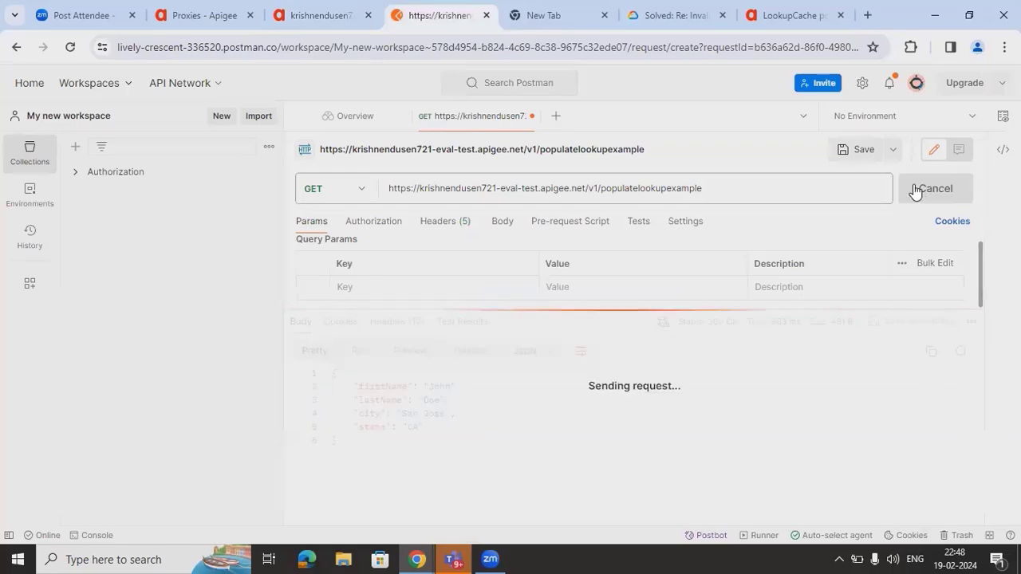
pyautogui.click(267, 26)
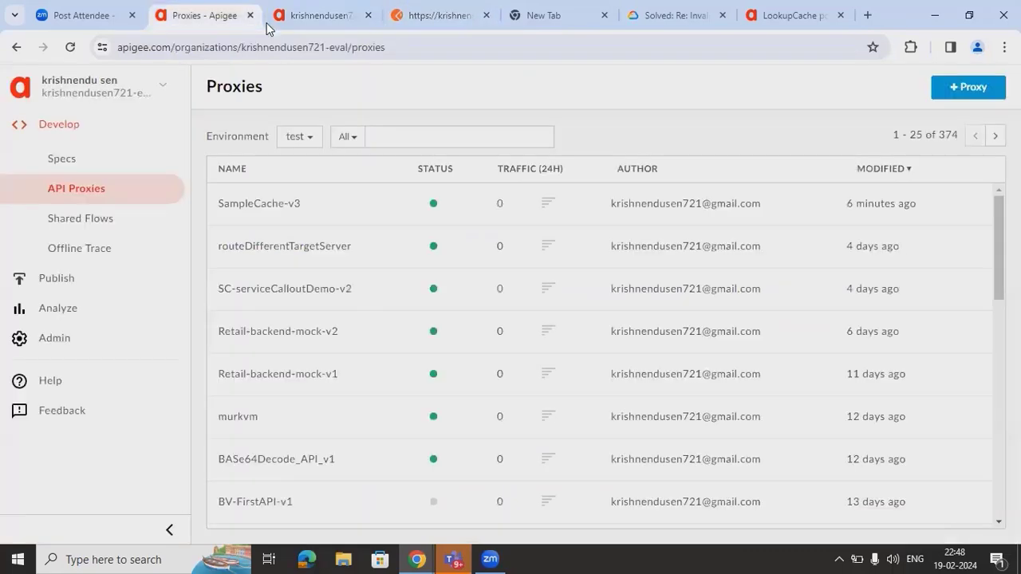
pyautogui.click(268, 24)
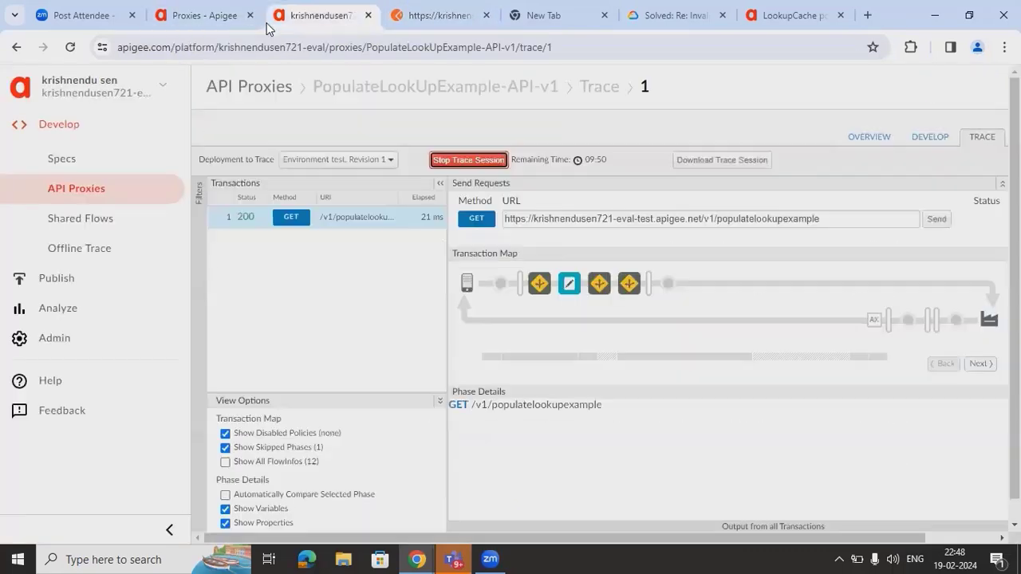
# - Review the Lookup Cache-1, Assign Message-1 and Invalidate Cache-1 details in the new trace
pyautogui.click(541, 289)
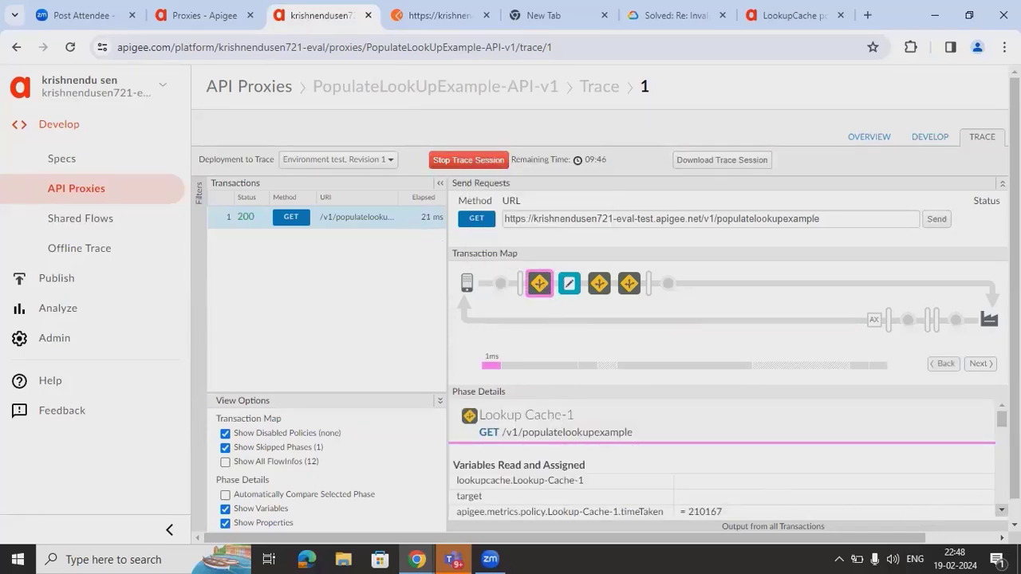
pyautogui.scroll(-10, 721, 458)
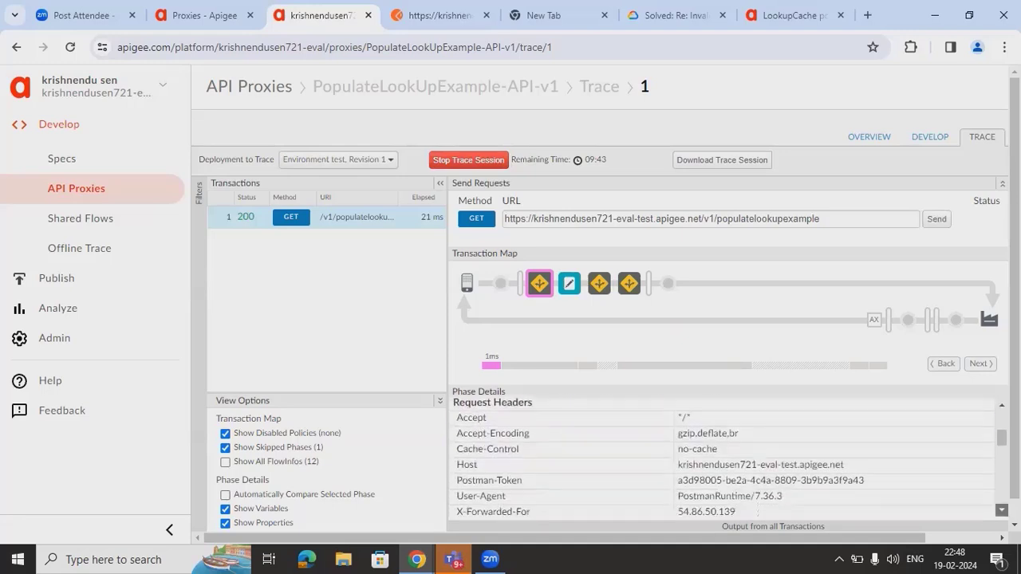
pyautogui.scroll(-8, 721, 459)
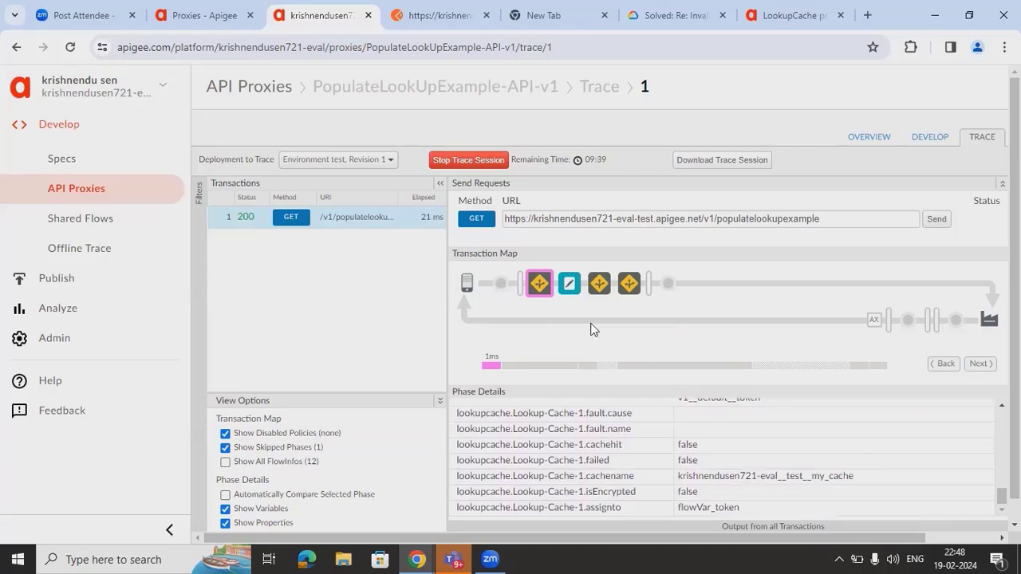
pyautogui.click(570, 286)
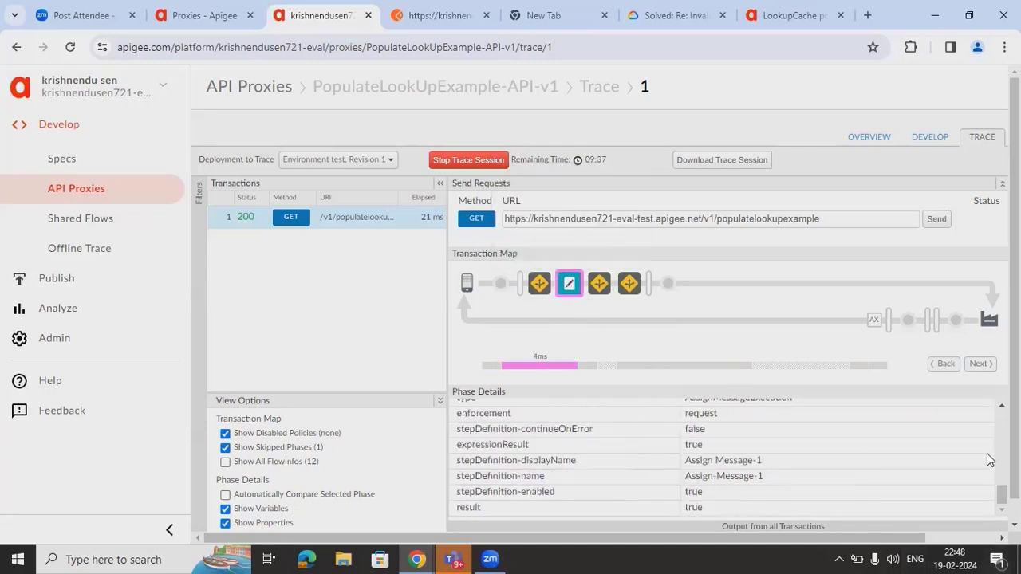
pyautogui.scroll(2, 994, 445)
pyautogui.scroll(5, 706, 438)
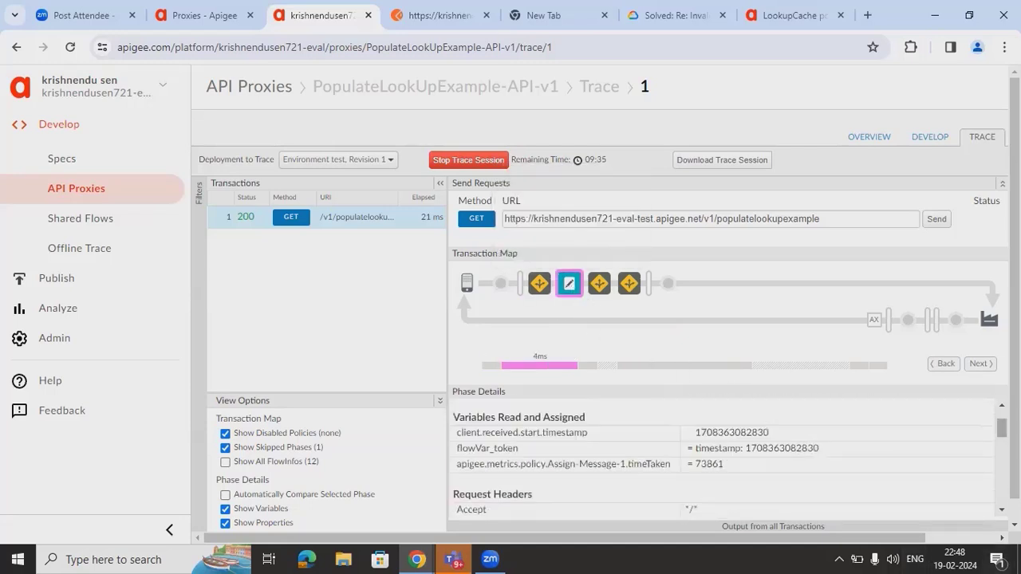
pyautogui.click(599, 285)
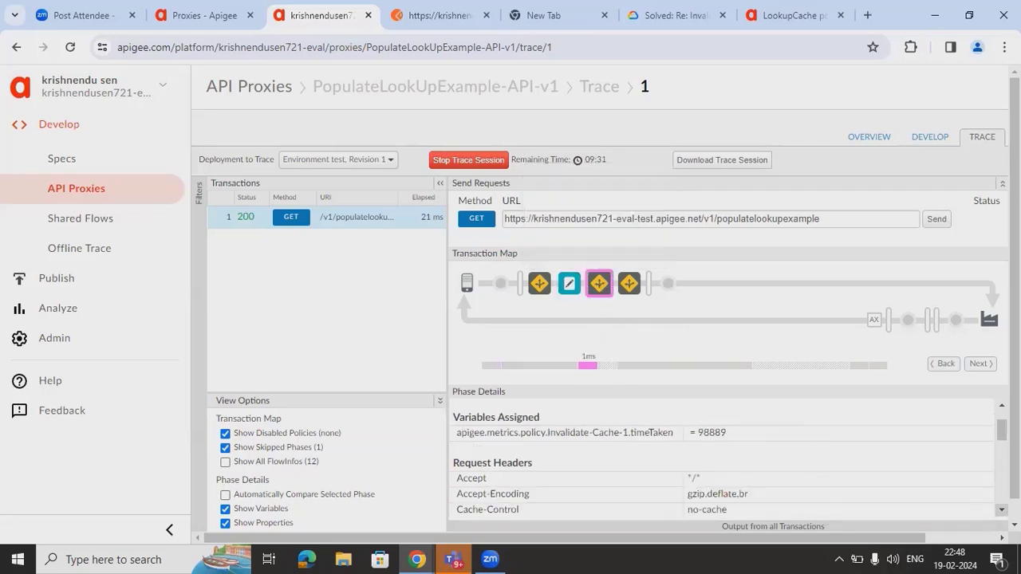
pyautogui.scroll(-3, 1002, 510)
pyautogui.scroll(-10, 1001, 510)
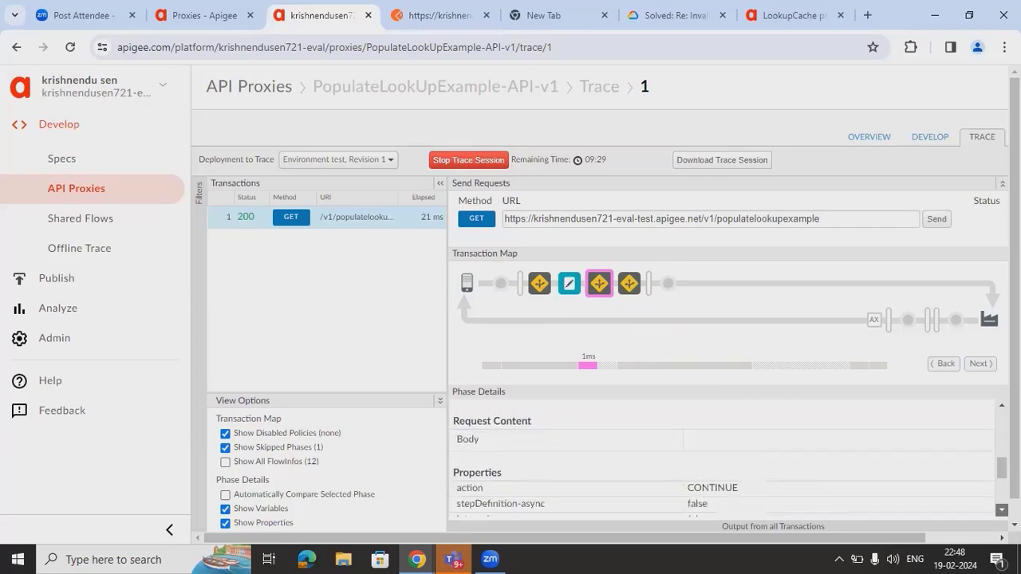
# - Confirm Populate Cache-1 now executes, assigning flowVar_token a timestamp, then recheck Invalidate and Lookup
pyautogui.click(628, 284)
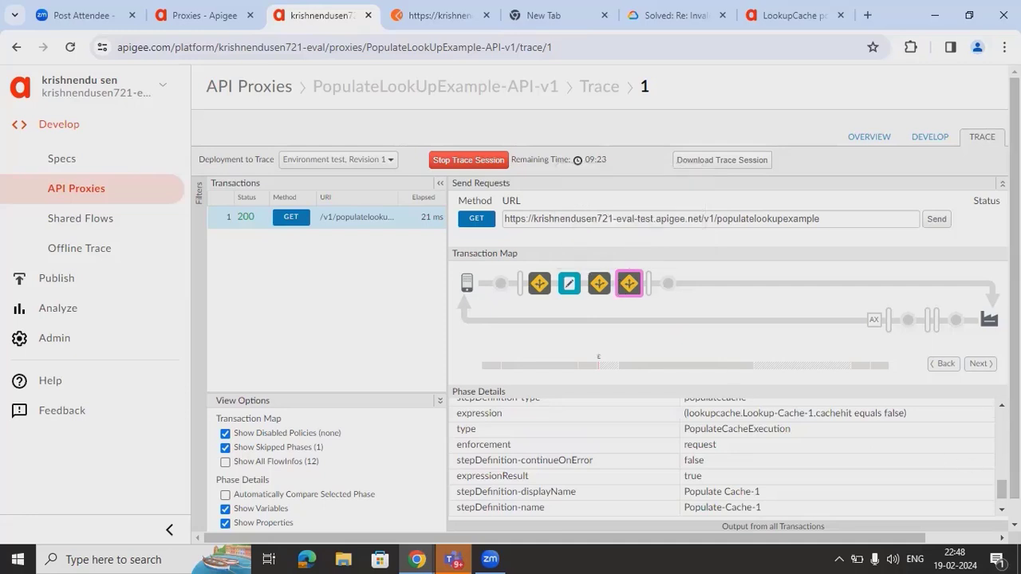
pyautogui.scroll(10, 722, 455)
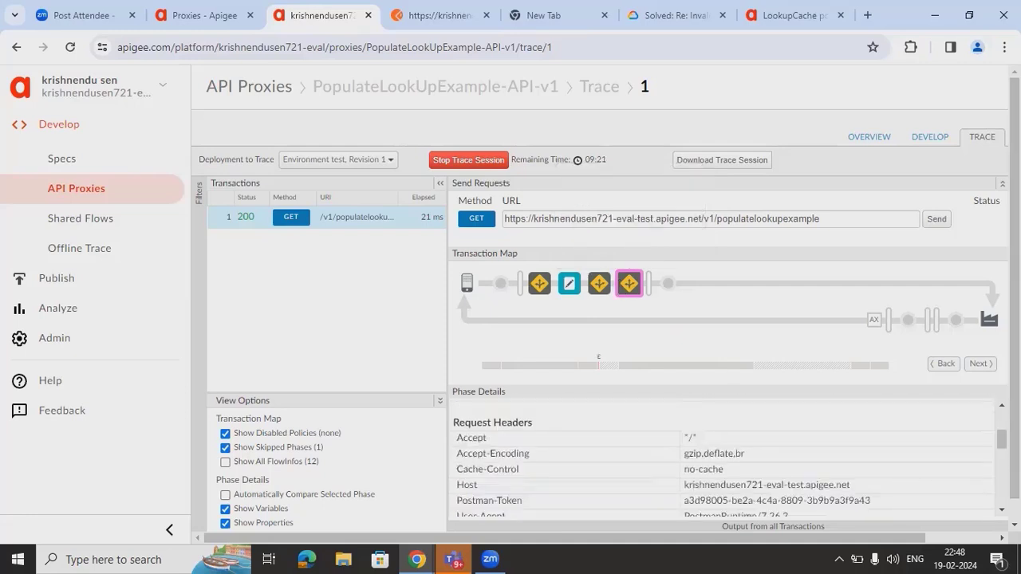
pyautogui.scroll(1, 722, 457)
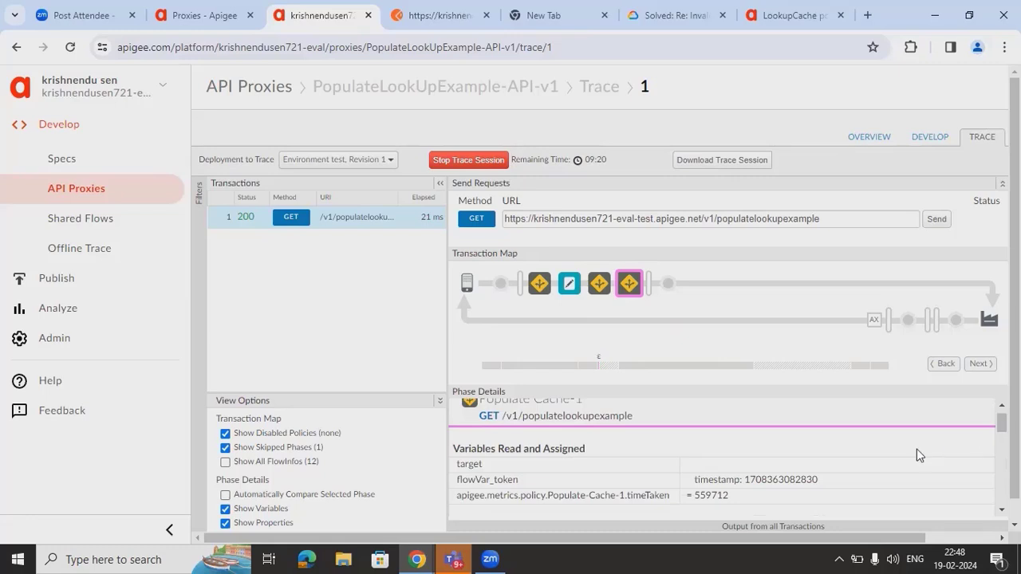
pyautogui.doubleClick(700, 479)
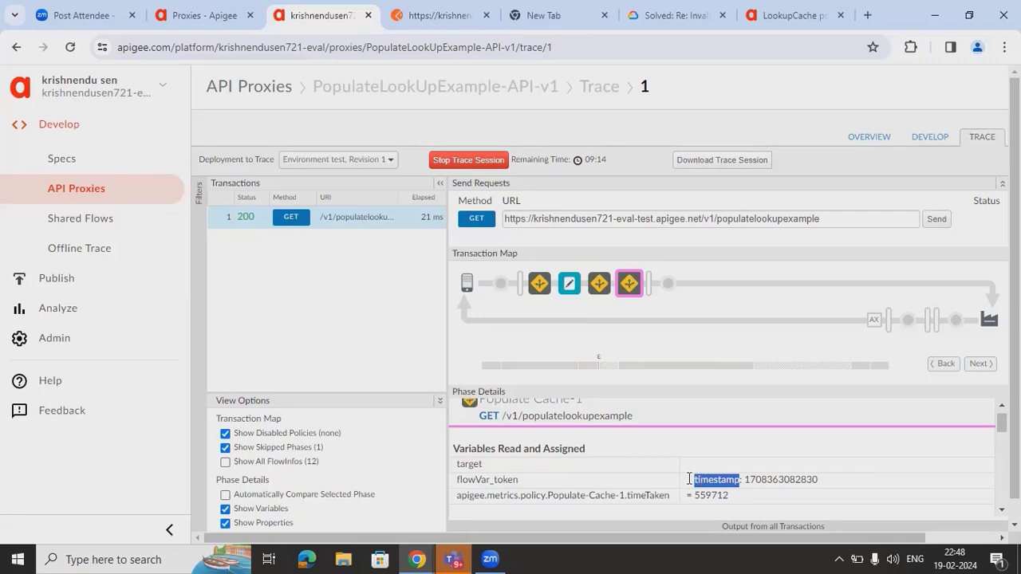
pyautogui.click(597, 285)
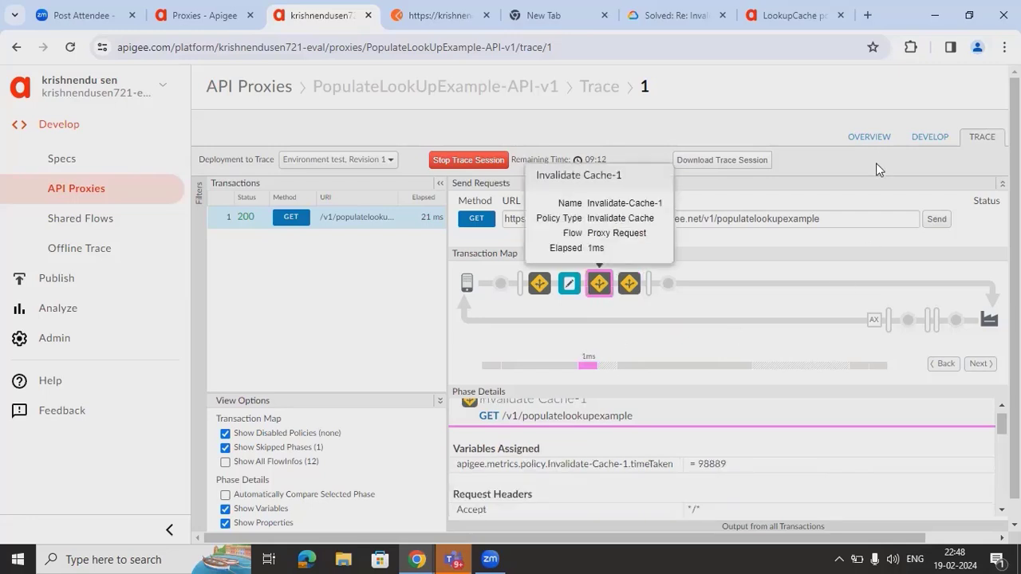
pyautogui.click(535, 292)
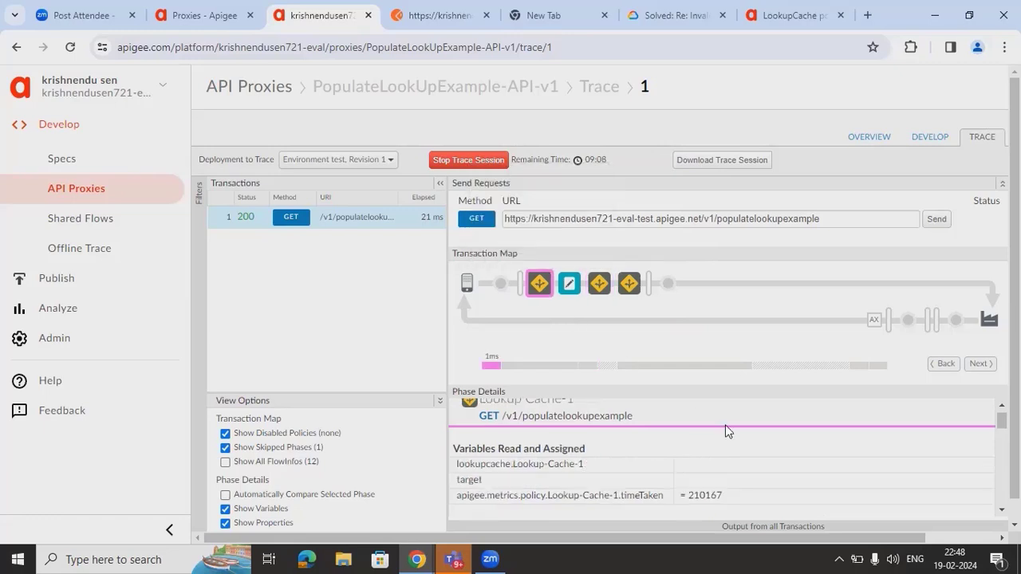
# - Review the Invalidate, Populate, Lookup and Assign Message policy XML, then return to the proxies list
pyautogui.click(909, 138)
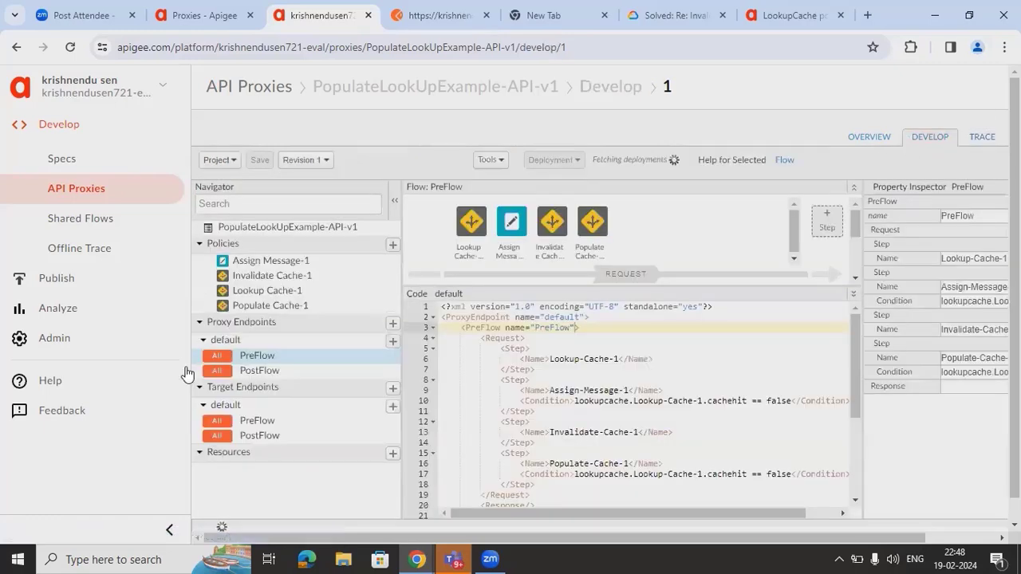
pyautogui.click(550, 223)
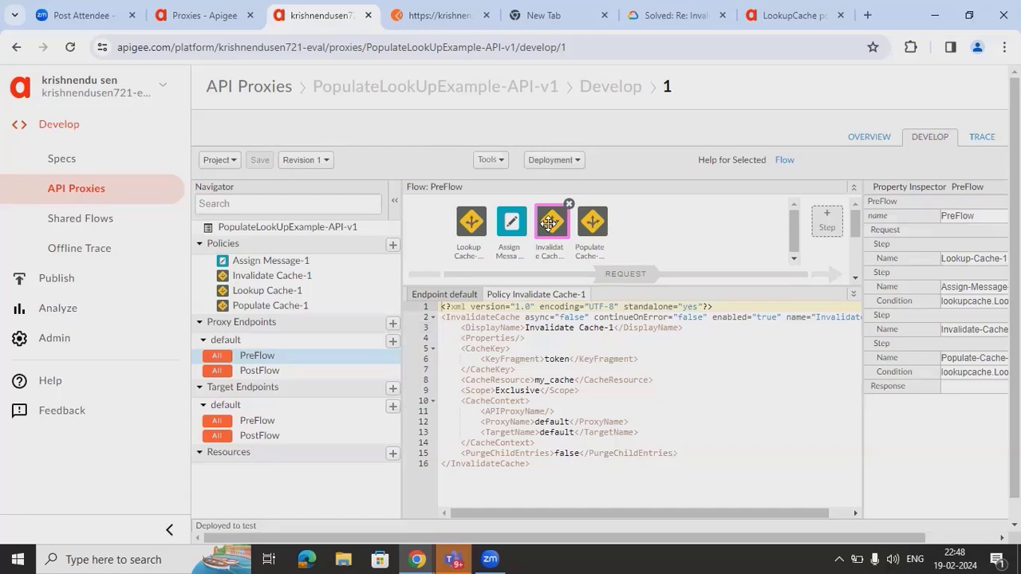
pyautogui.click(590, 221)
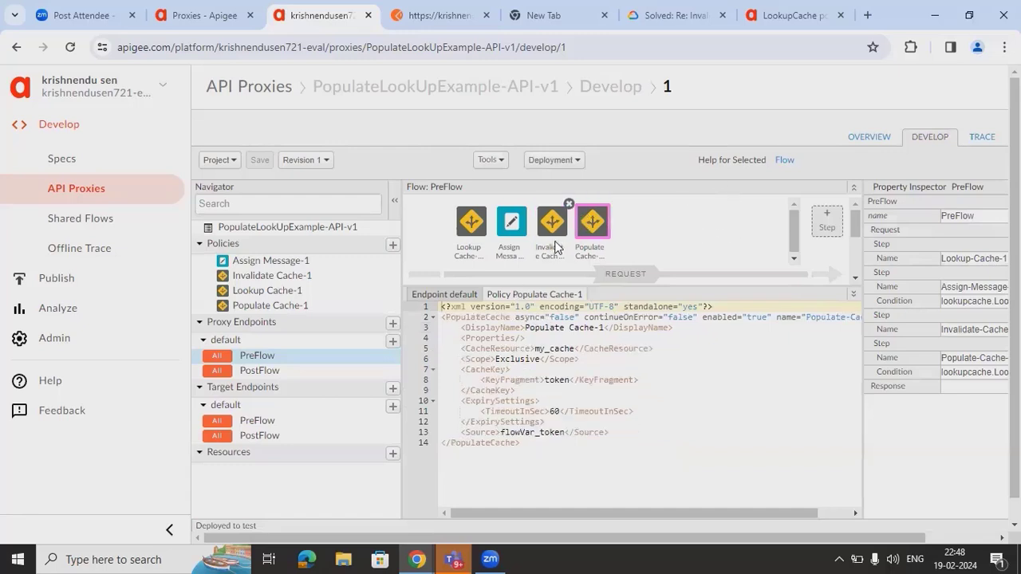
pyautogui.click(458, 216)
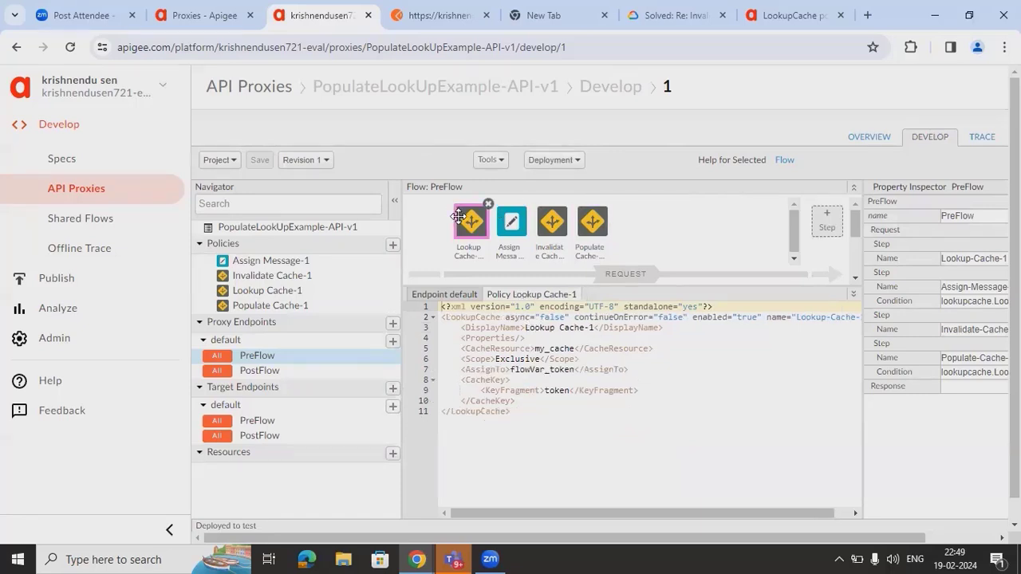
pyautogui.click(544, 228)
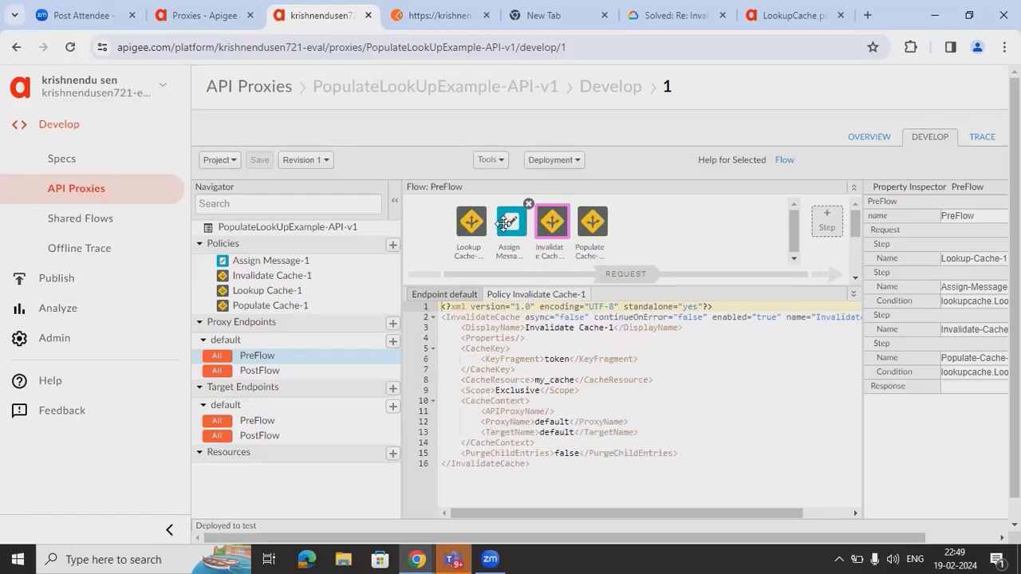
pyautogui.click(503, 224)
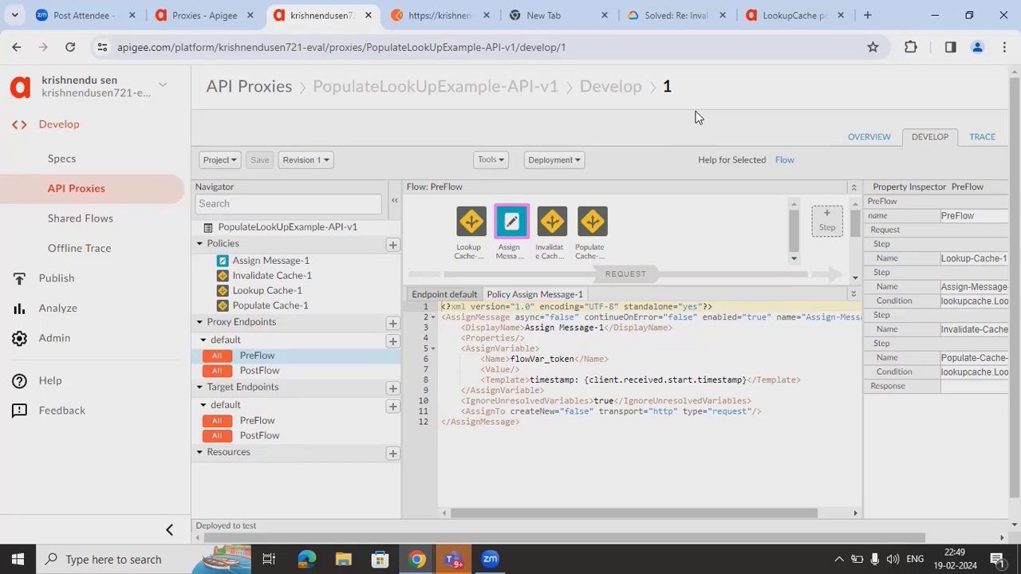
pyautogui.click(215, 24)
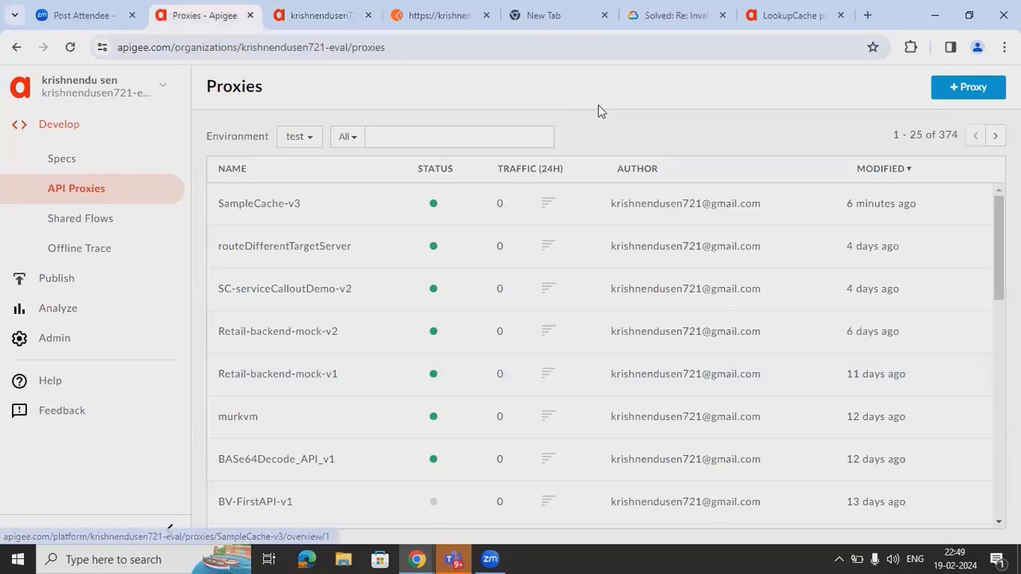